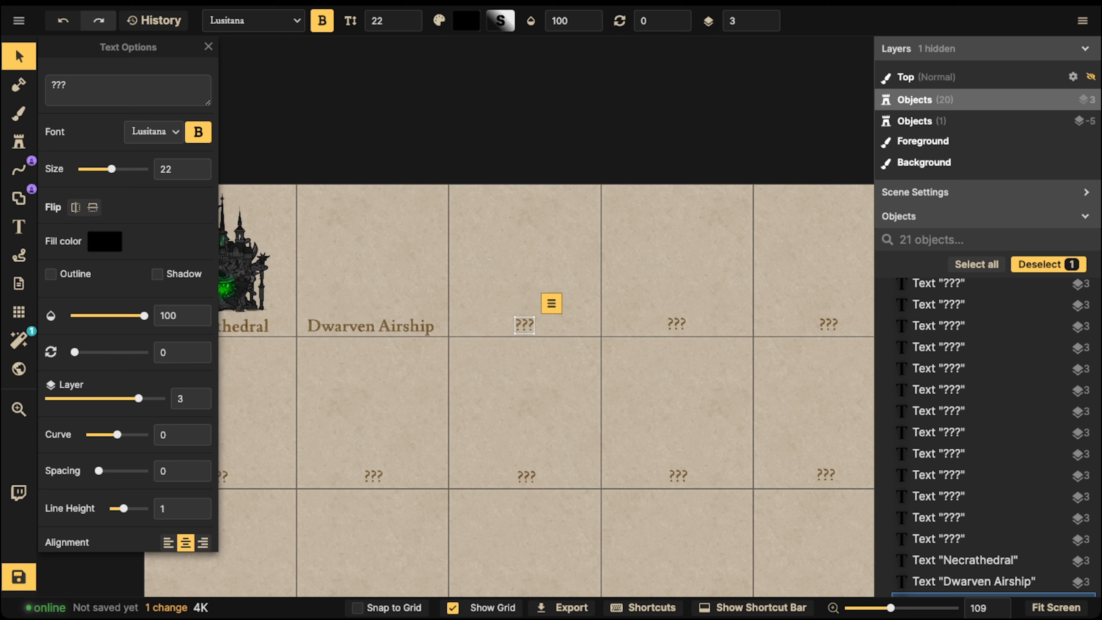
# Step: Place the Human Farm stamp at scale 220 in the Dwarven Airship cell
pyautogui.click(208, 47)
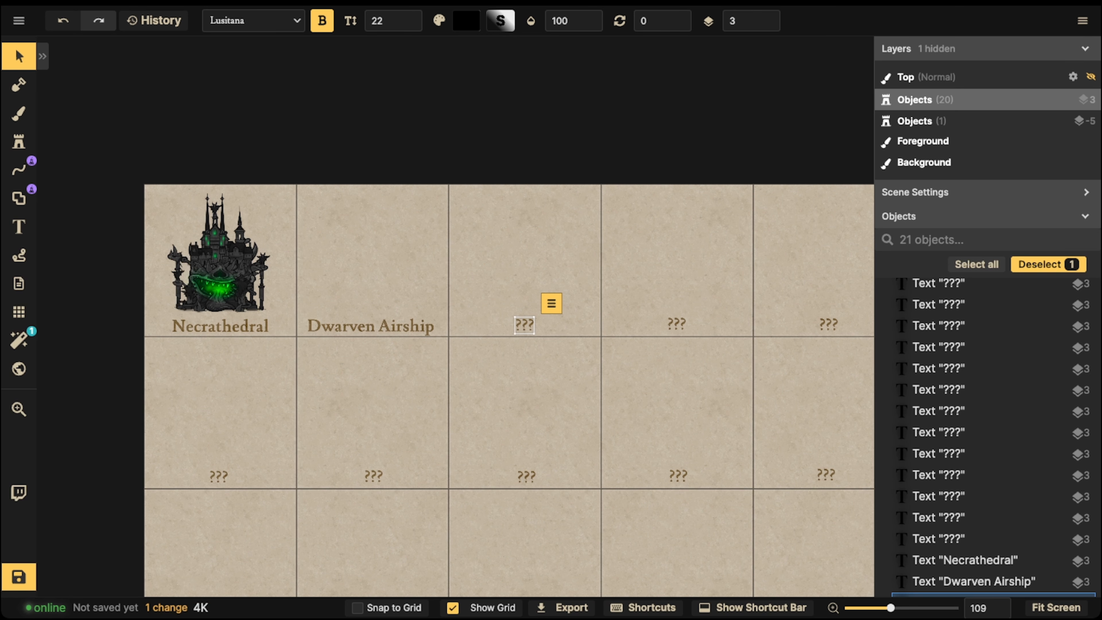
pyautogui.scroll(8, 429, 184)
pyautogui.moveTo(311, 261); pyautogui.dragTo(310, 248, button='middle')
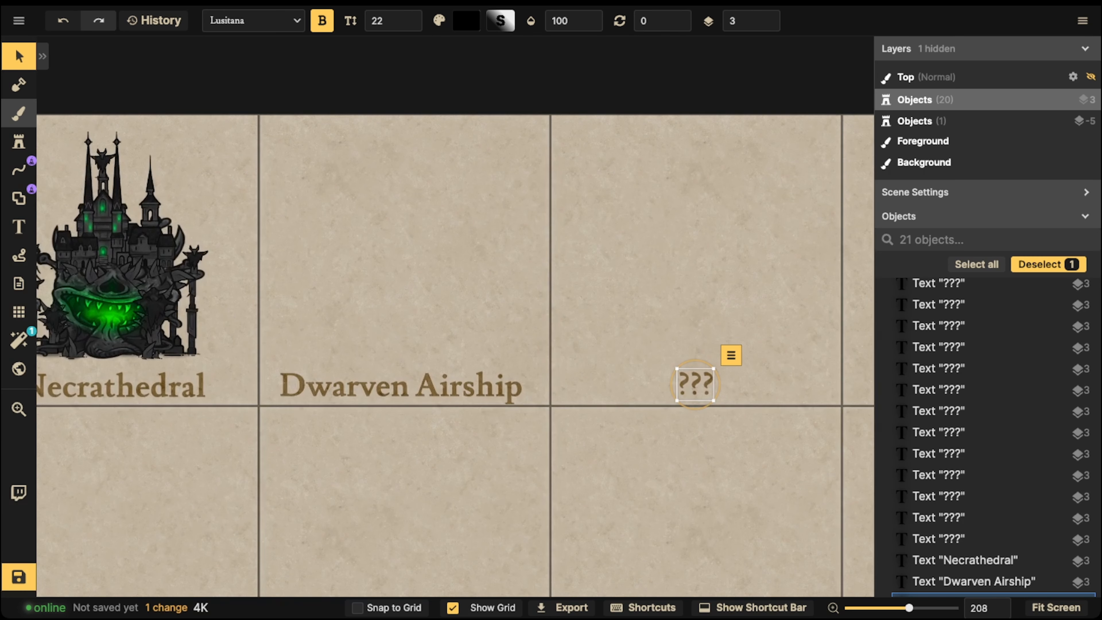
pyautogui.click(19, 142)
pyautogui.click(86, 169)
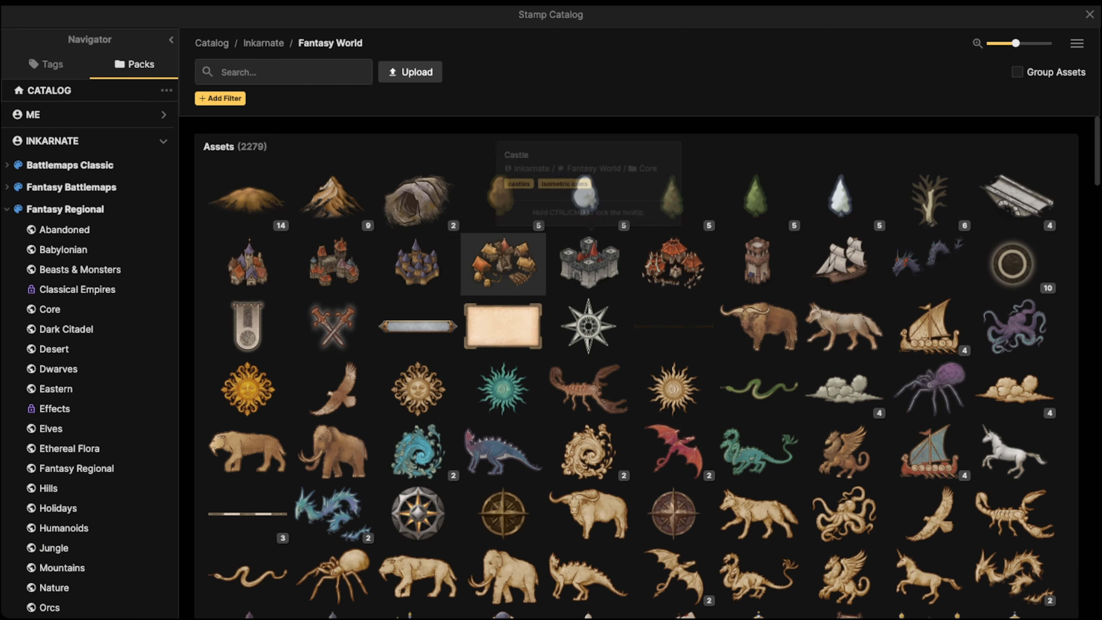
pyautogui.click(503, 263)
pyautogui.keyDown('alt'); pyautogui.scroll(2, 368, 246); pyautogui.keyUp('alt')
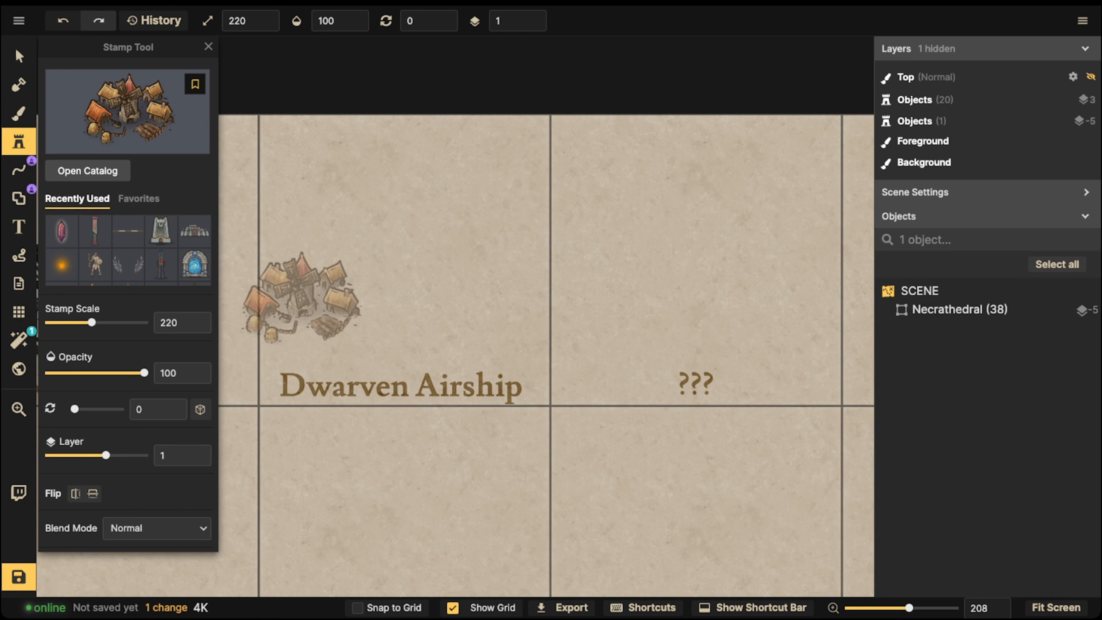
pyautogui.click(401, 237)
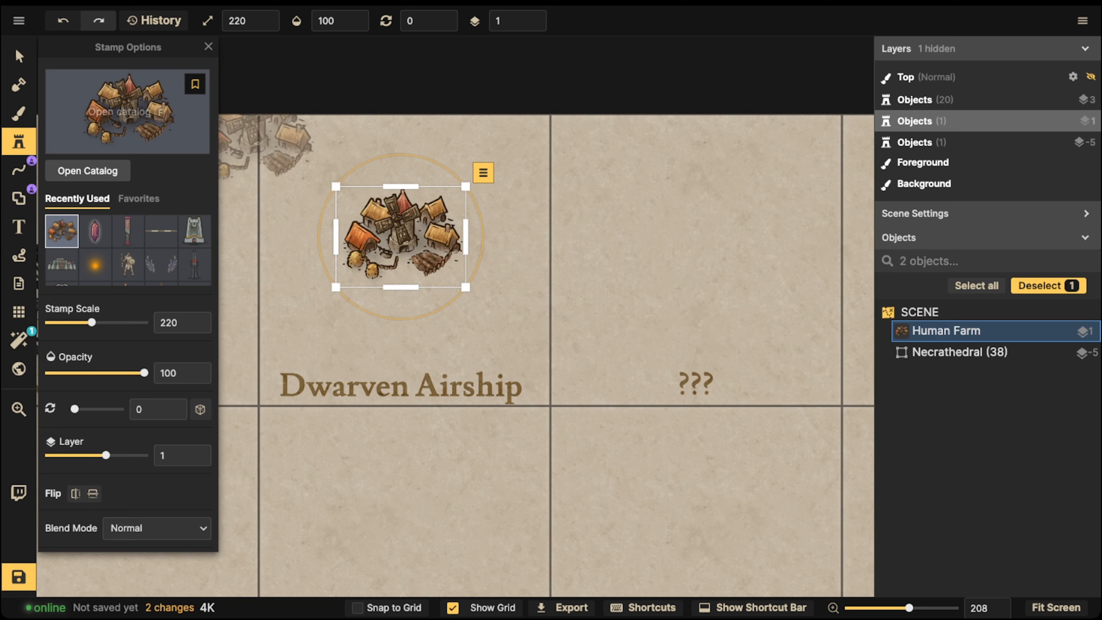
# Step: Search the stamp catalog for "farm" and place the white windmill Farms stamp in the cell beside Dwarven Airship
pyautogui.click(127, 111)
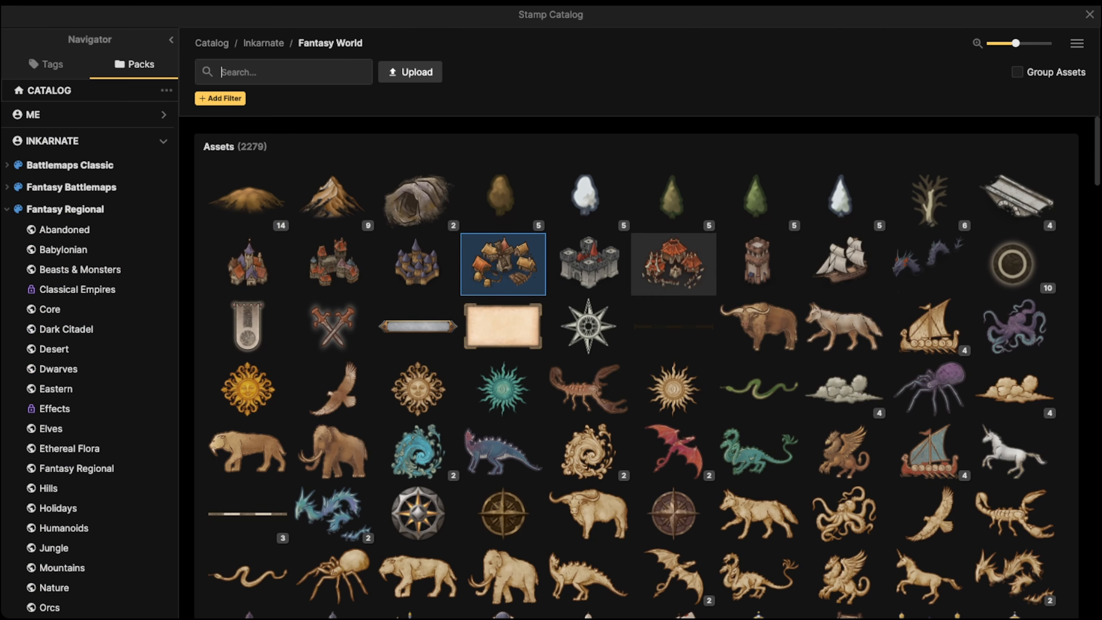
pyautogui.write('farm')
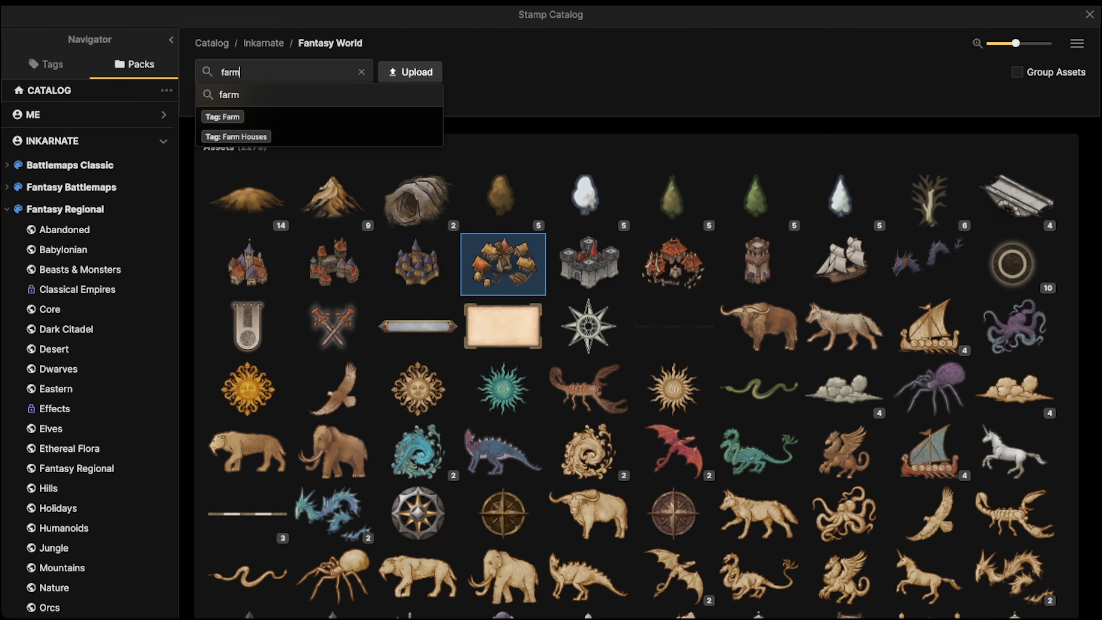
pyautogui.press('Return')
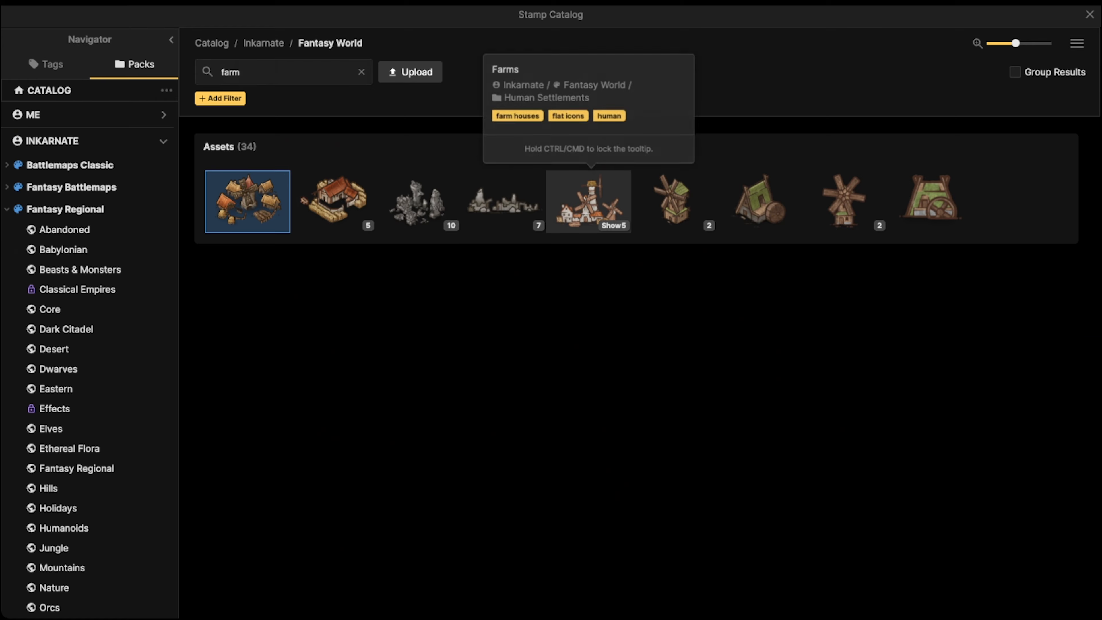
pyautogui.click(590, 200)
pyautogui.moveTo(647, 220); pyautogui.dragTo(661, 238)
# Step: Delete both farm stamps from the map
pyautogui.moveTo(401, 237); pyautogui.dragTo(393, 249)
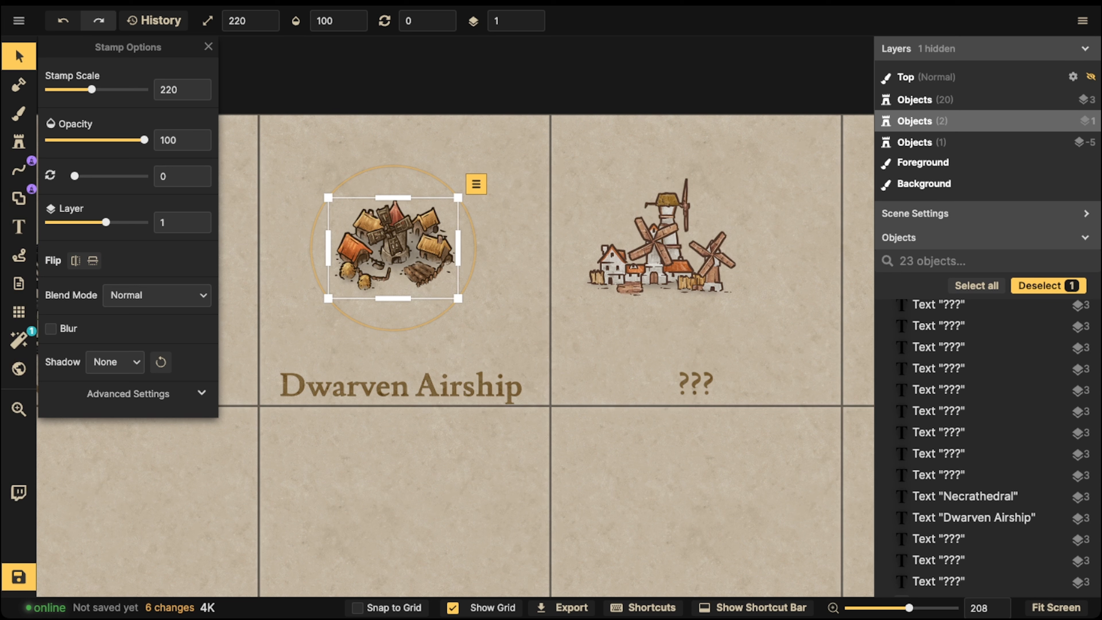
pyautogui.press('Delete')
pyautogui.click(662, 243)
pyautogui.press('Delete')
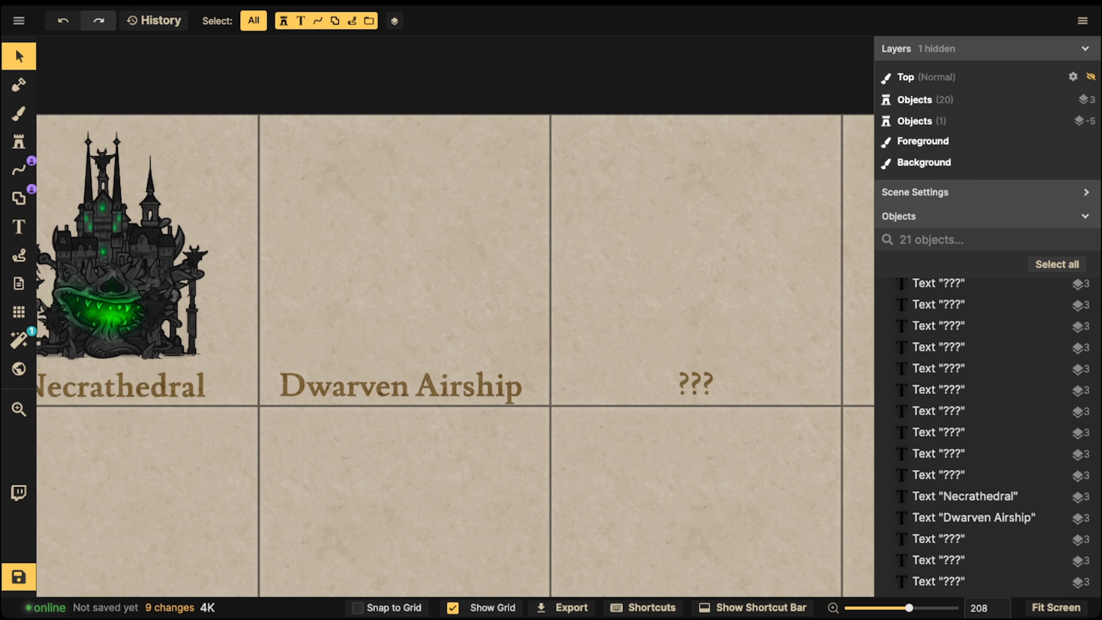
# Step: Place variant 1 of the recently used Dwarven City stamp at scale 280 in the Dwarven Airship cell
pyautogui.click(18, 142)
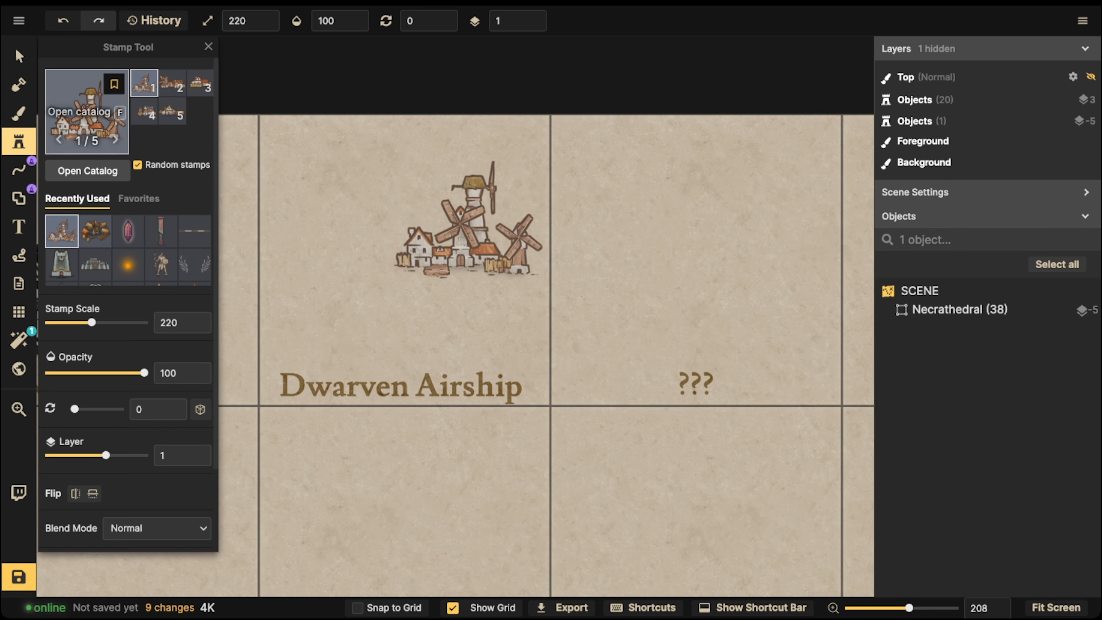
pyautogui.click(95, 264)
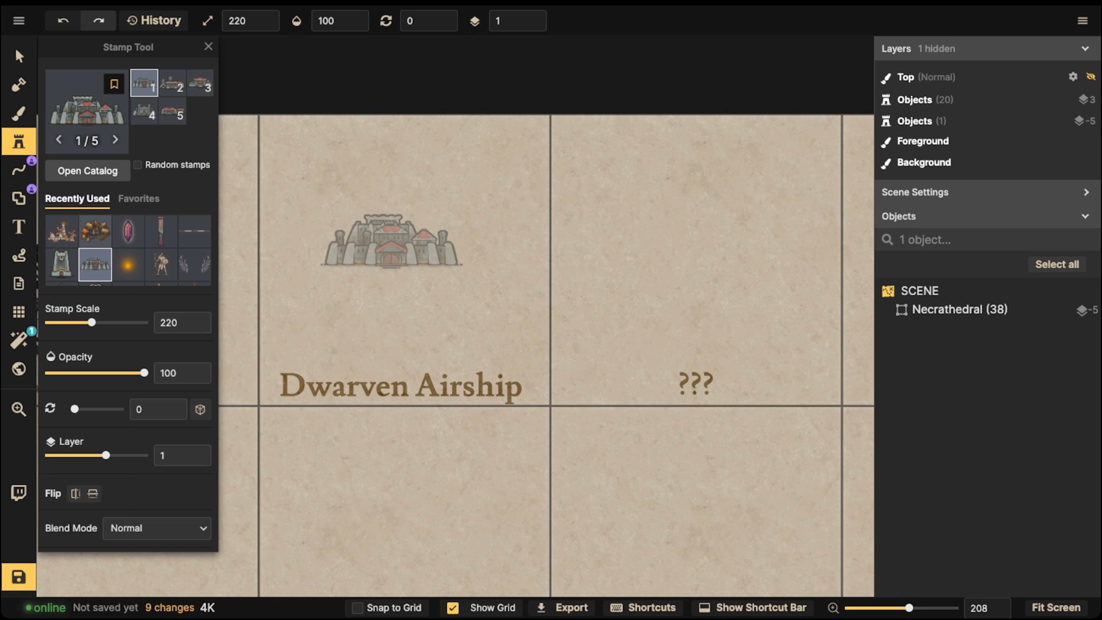
pyautogui.press(']')
pyautogui.press(']')
pyautogui.press(']')
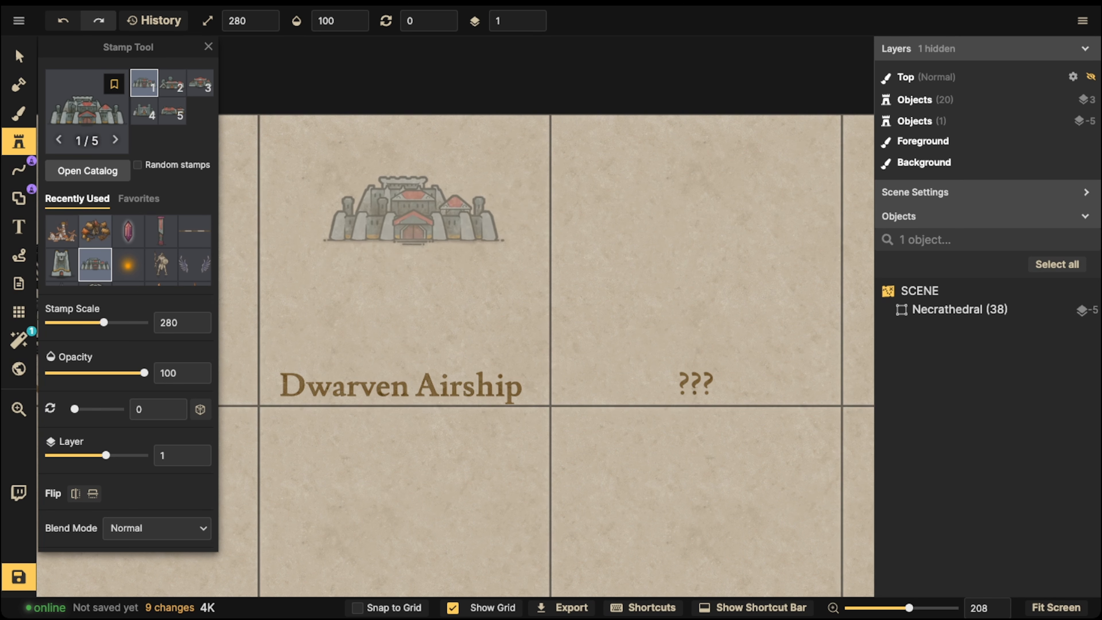
pyautogui.click(399, 229)
pyautogui.moveTo(399, 228); pyautogui.dragTo(389, 243)
pyautogui.click(438, 285)
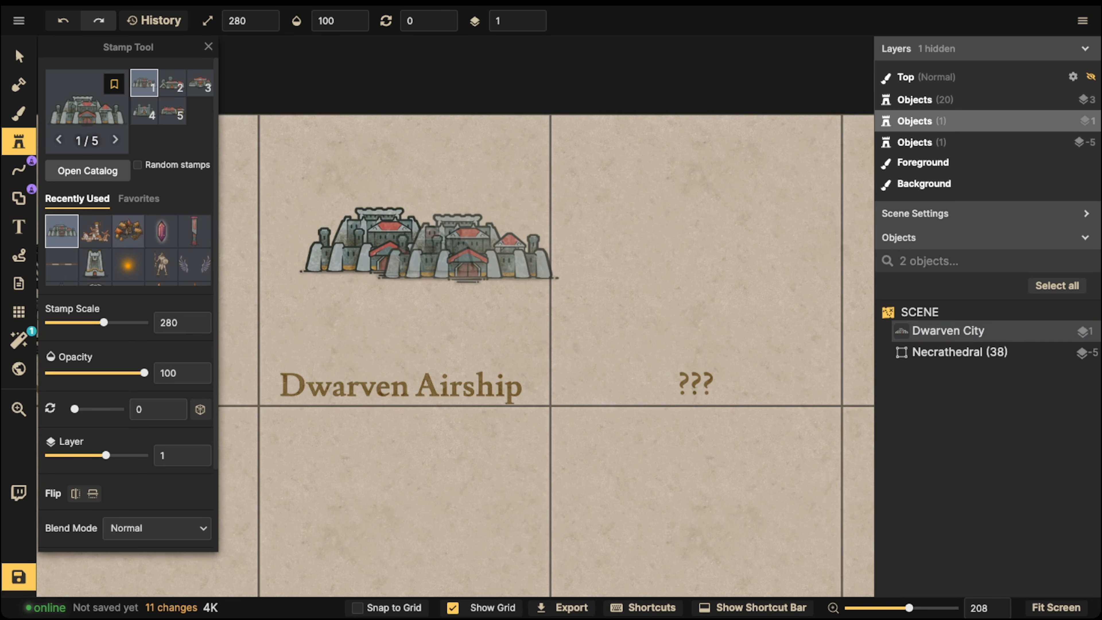
# Step: Place a second Dwarven City stamp, flipped horizontally and rotated 180 degrees, directly beneath the first as its mirror image
pyautogui.press('f')
pyautogui.keyDown('alt'); pyautogui.scroll(11, 355, 308); pyautogui.keyUp('alt')
pyautogui.keyDown('alt'); pyautogui.scroll(1, 377, 312); pyautogui.keyUp('alt')
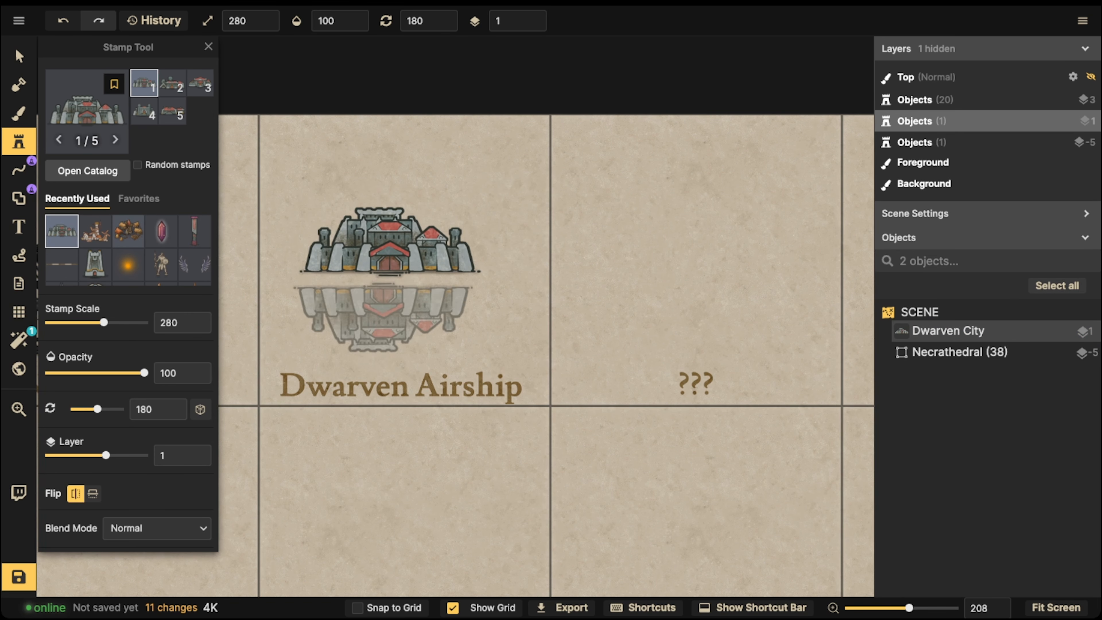
pyautogui.click(390, 304)
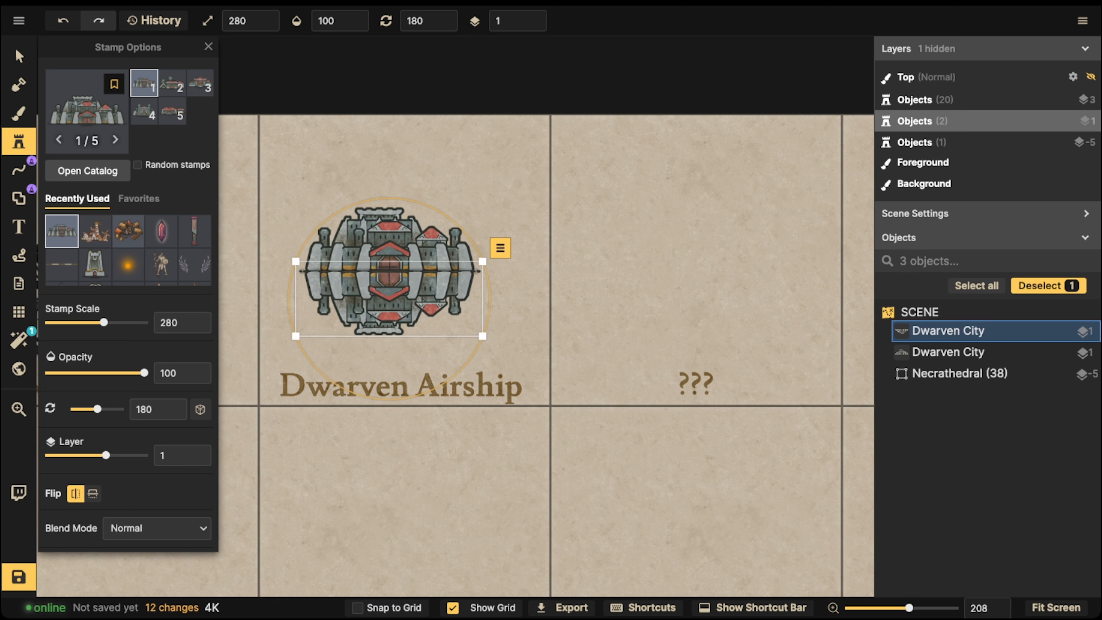
# Step: Move the upside-down Dwarven City stamp to layer 0 and set its brightness to 66
pyautogui.press('v')
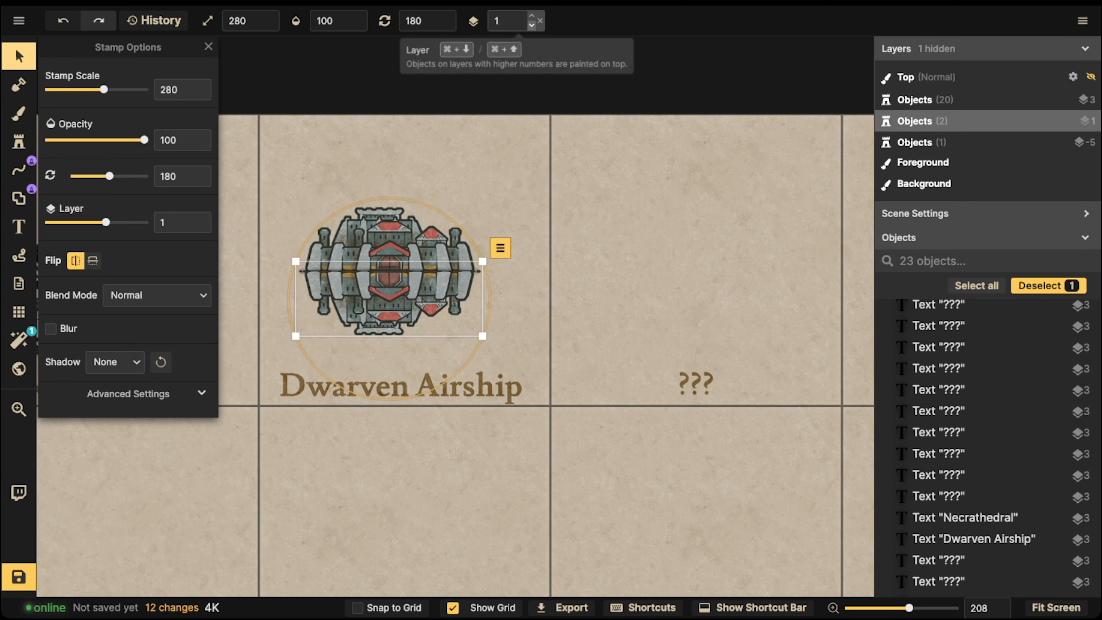
pyautogui.click(536, 26)
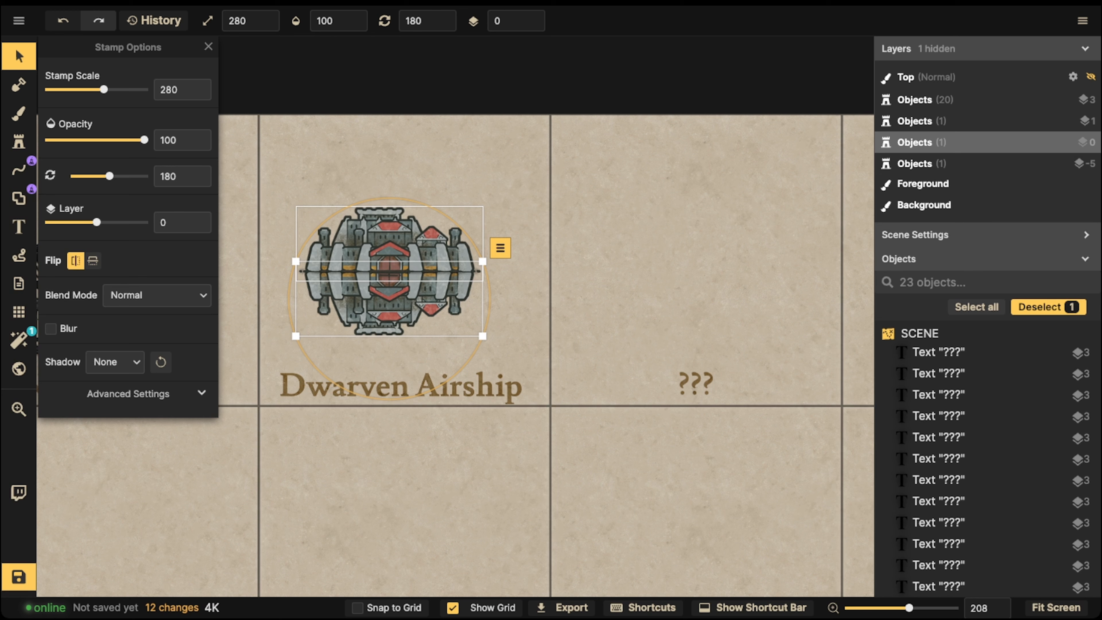
pyautogui.click(390, 237)
pyautogui.click(391, 237)
pyautogui.click(391, 306)
pyautogui.click(391, 306)
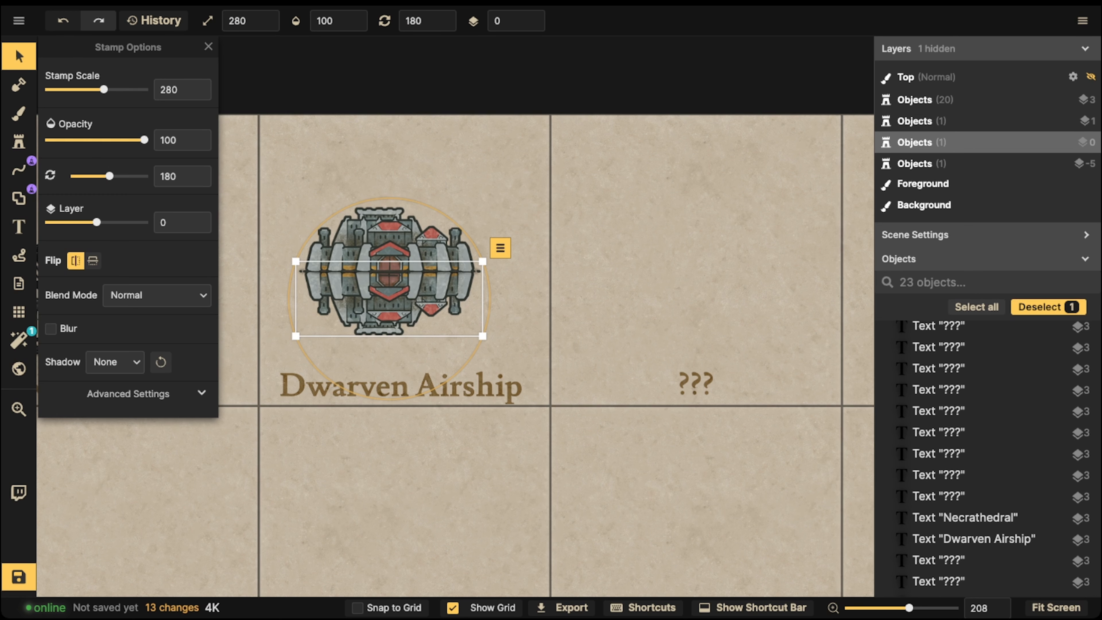
pyautogui.click(129, 393)
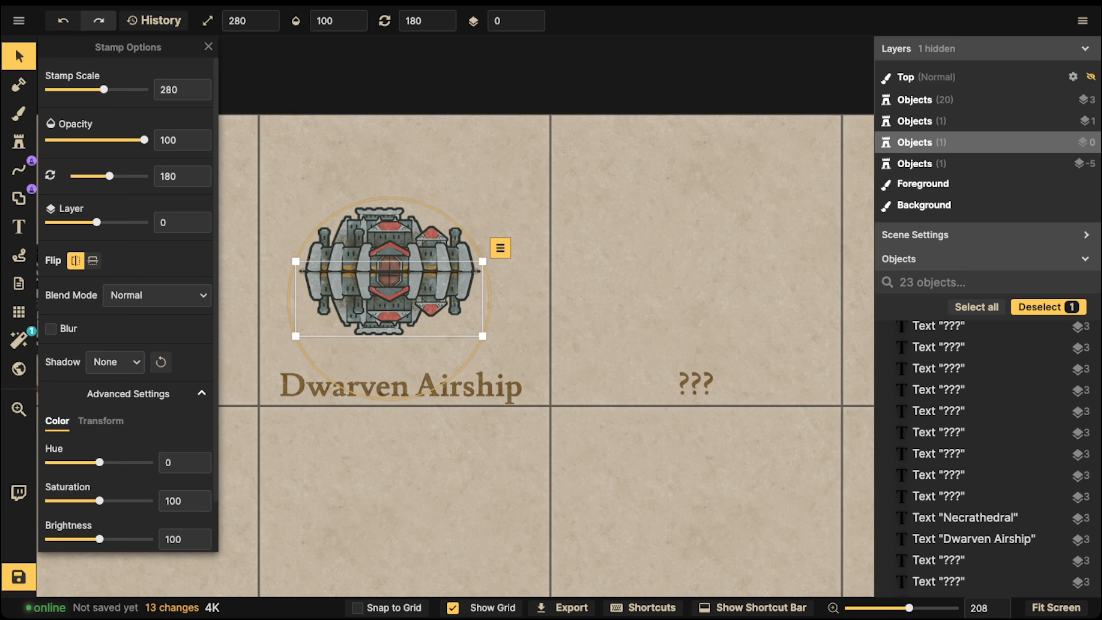
pyautogui.moveTo(100, 539); pyautogui.dragTo(82, 539)
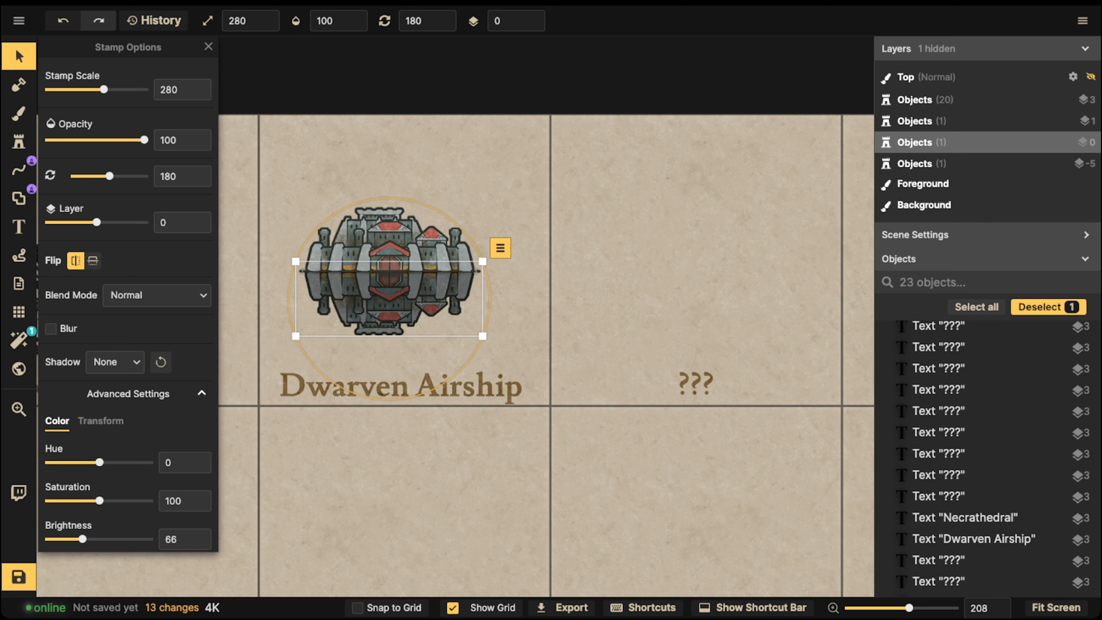
# Step: Place variant 4 of the Dwarven City stamp upright on layer 0 at scale 270, behind the upper city stamp
pyautogui.click(18, 141)
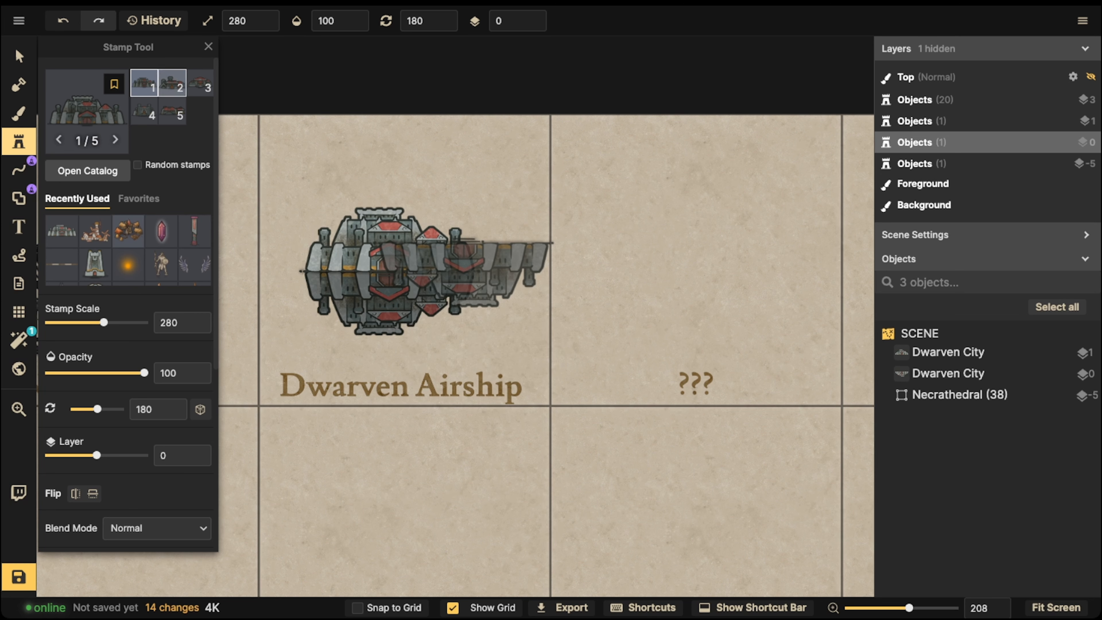
pyautogui.click(172, 83)
pyautogui.click(144, 110)
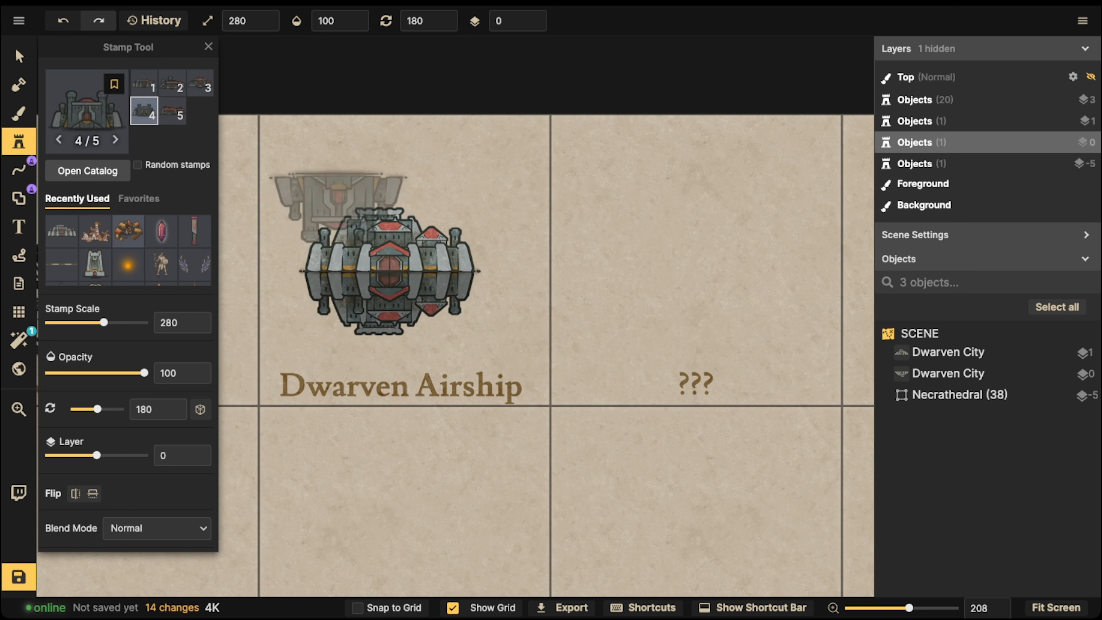
pyautogui.keyDown('alt'); pyautogui.scroll(12, 399, 173); pyautogui.keyUp('alt')
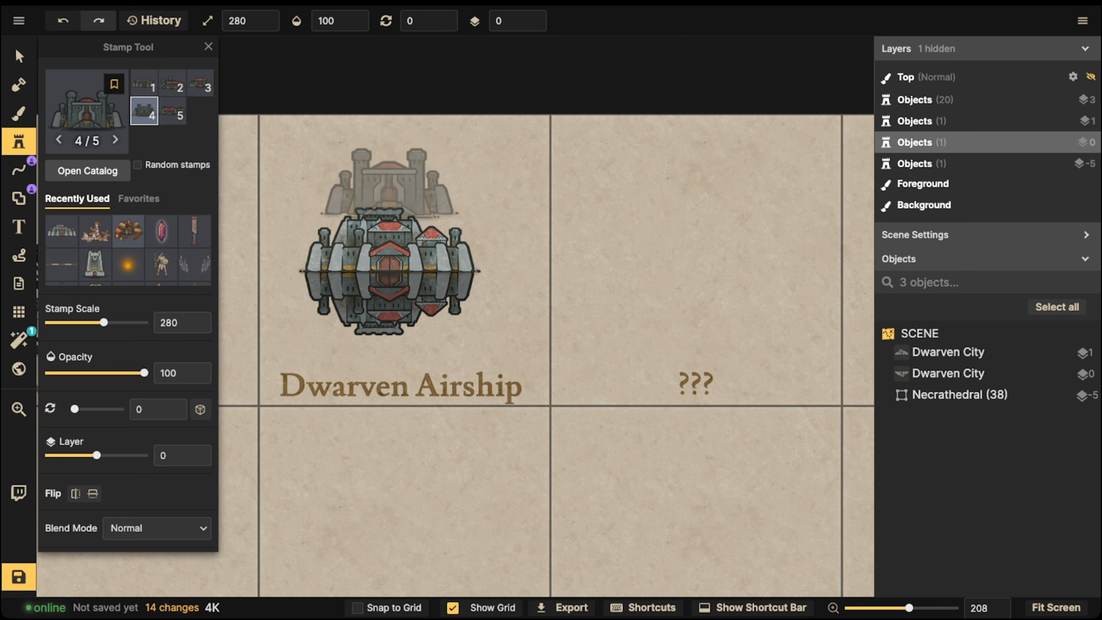
pyautogui.keyDown('shift'); pyautogui.scroll(-1, 387, 191); pyautogui.keyUp('shift')
pyautogui.click(389, 213)
pyautogui.moveTo(389, 214); pyautogui.dragTo(387, 219)
# Step: Reset the brightness of the newly placed rear city stamp to 100 and deselect it
pyautogui.scroll(-7, 171, 353)
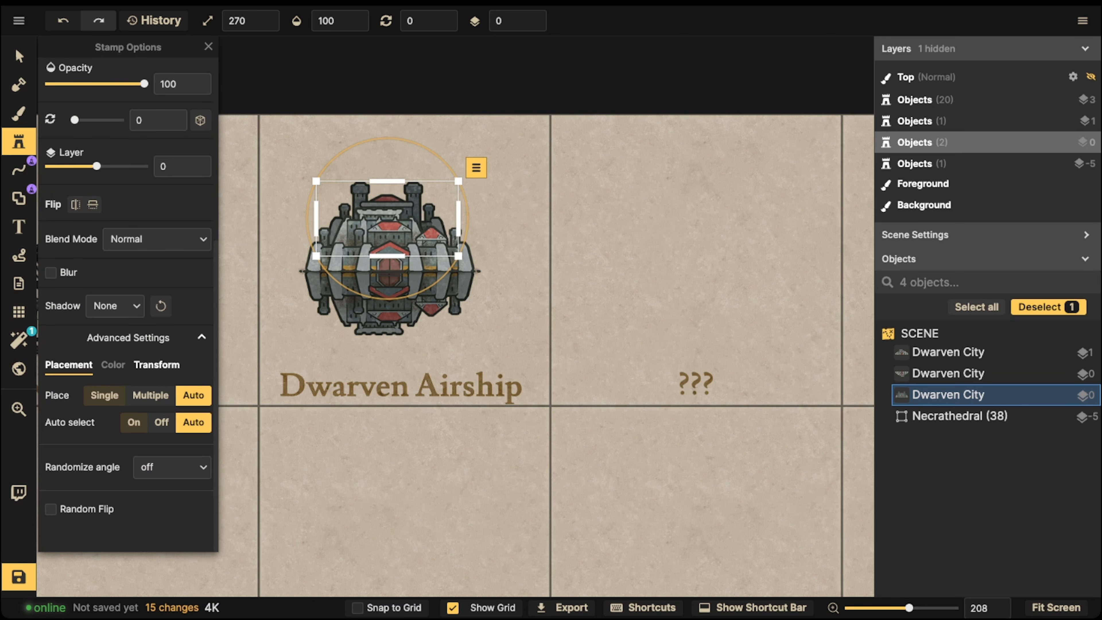
pyautogui.click(112, 364)
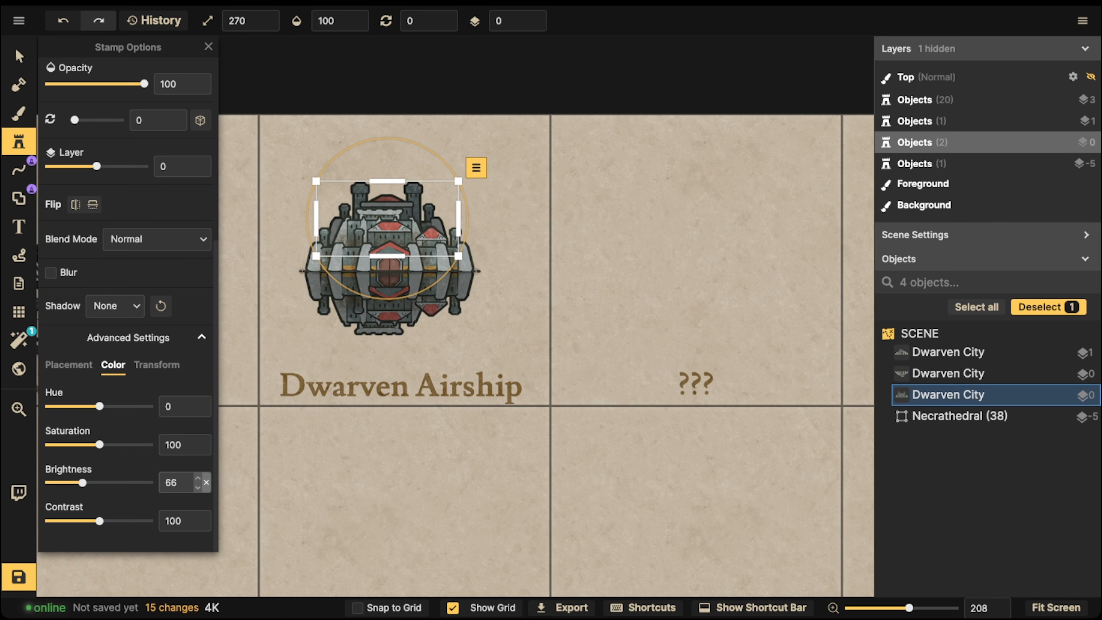
pyautogui.click(207, 482)
pyautogui.moveTo(388, 214); pyautogui.dragTo(390, 214)
pyautogui.click(395, 126)
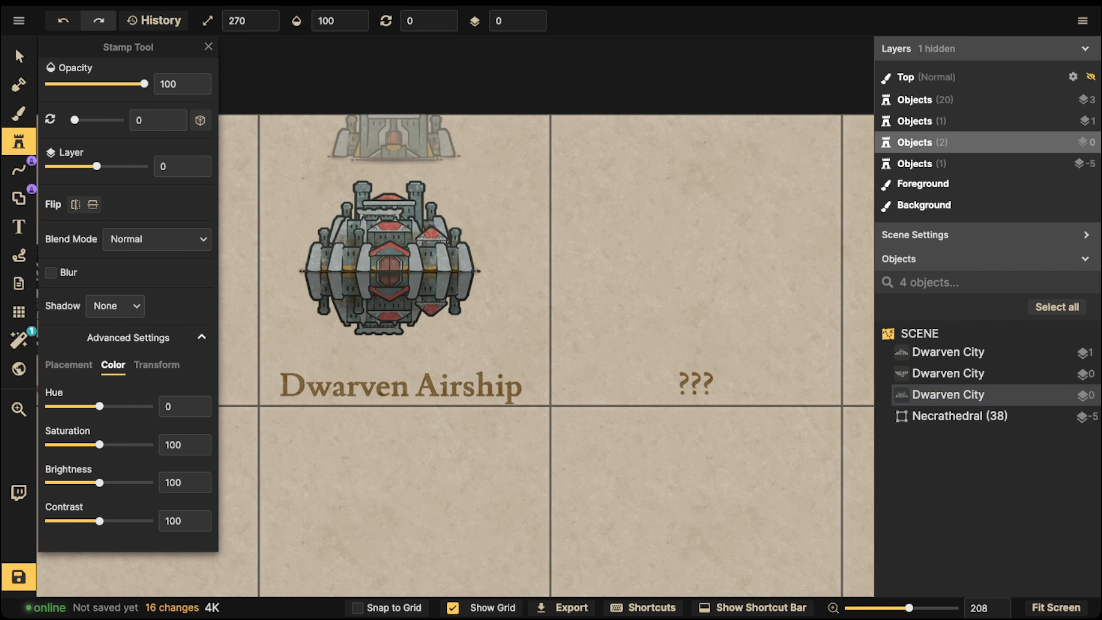
# Step: Select the three Dwarven City stamps together and move them slightly down and to the right within their cell
pyautogui.scroll(7, 131, 199)
pyautogui.click(19, 57)
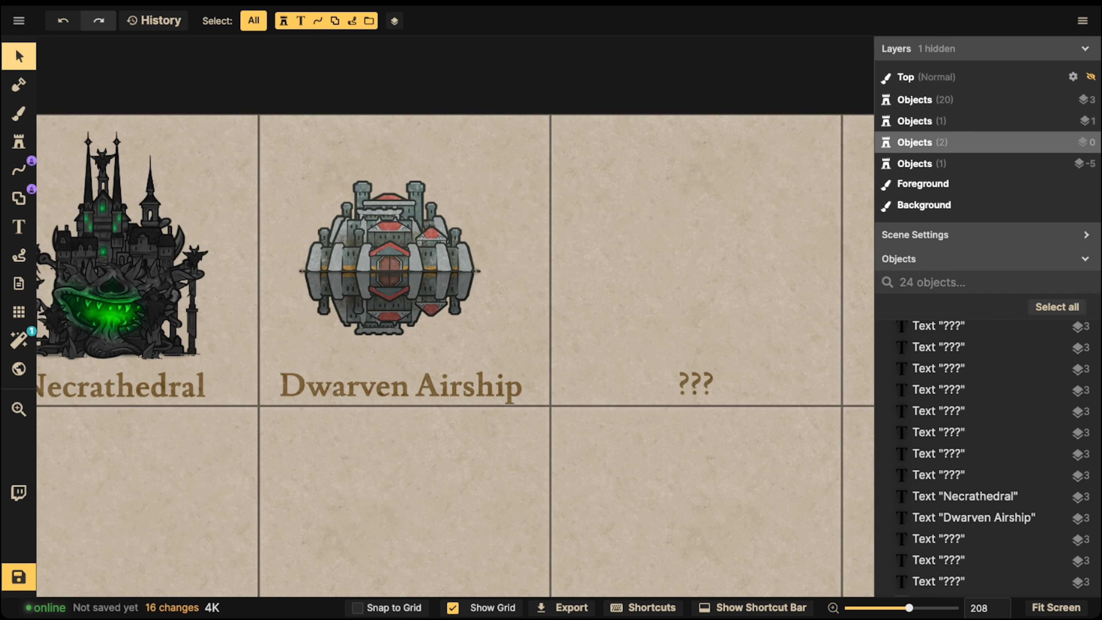
pyautogui.moveTo(268, 147); pyautogui.dragTo(436, 319)
pyautogui.moveTo(403, 278); pyautogui.dragTo(413, 294)
pyautogui.click(282, 243)
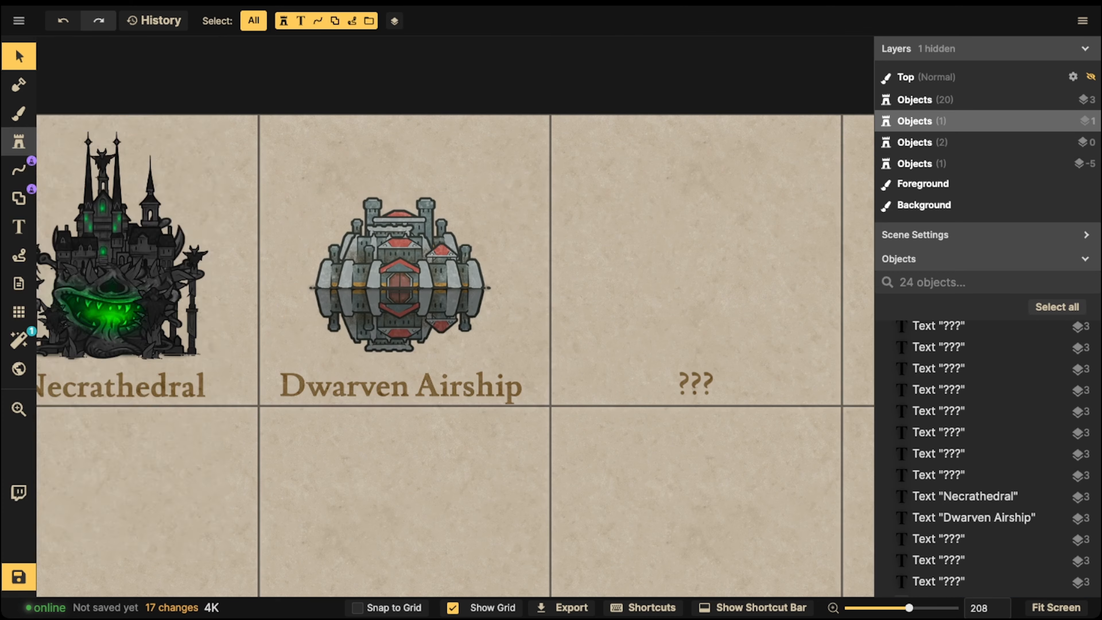
# Step: Search the stamp catalog for "swarven" and place the Dwarven Tower stamp at scale 277 behind the airship's top centre
pyautogui.click(18, 142)
pyautogui.click(86, 128)
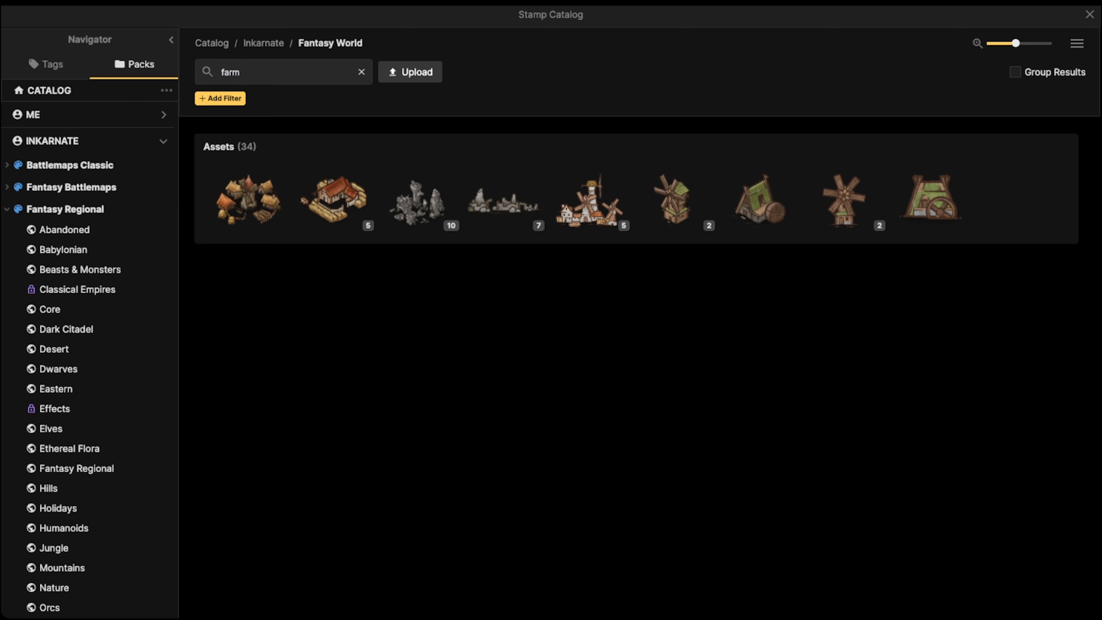
pyautogui.press('BackSpace')
pyautogui.write('swarven')
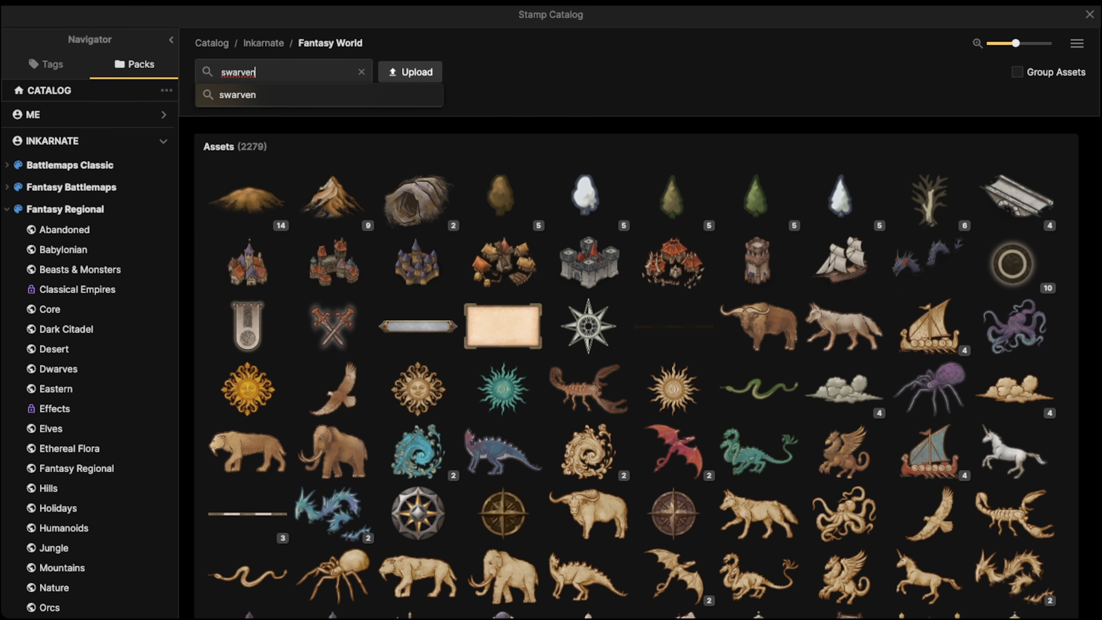
pyautogui.press('Return')
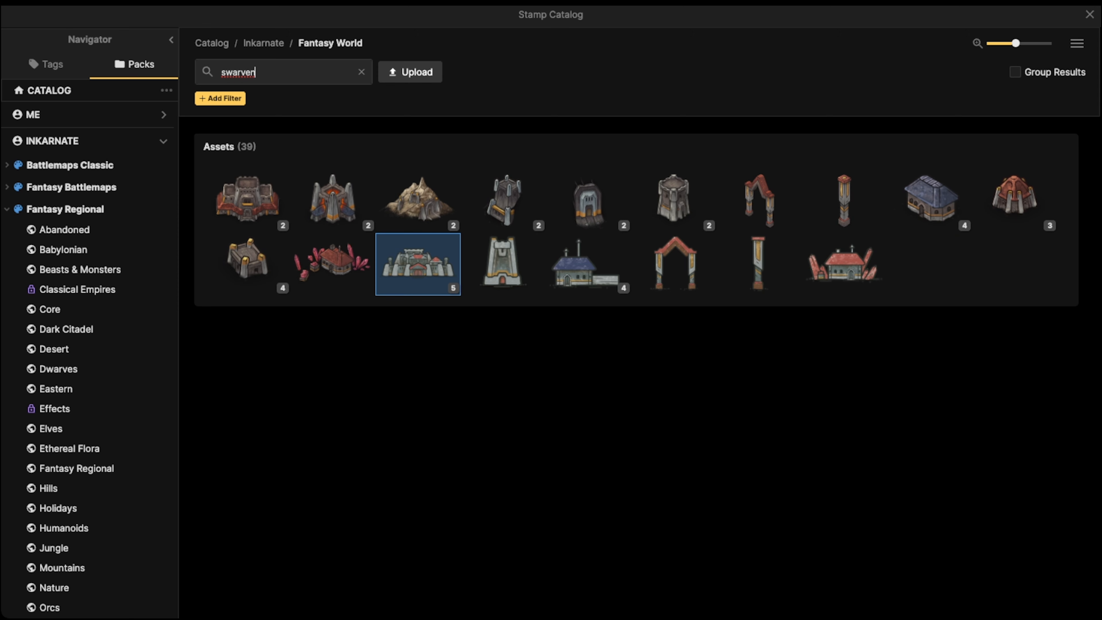
pyautogui.click(502, 262)
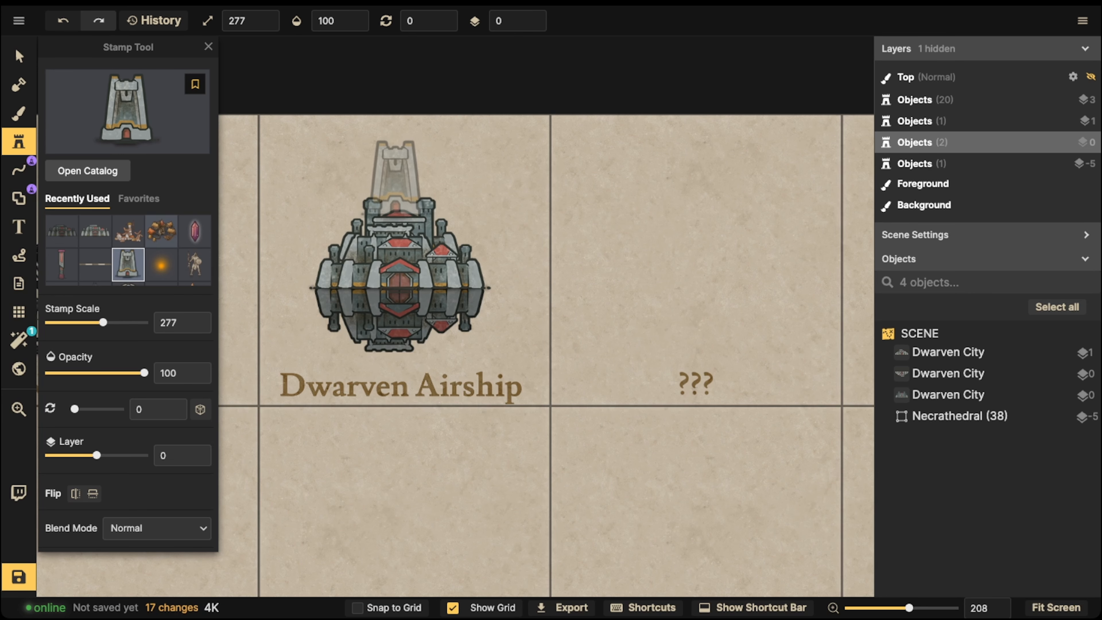
pyautogui.click(396, 178)
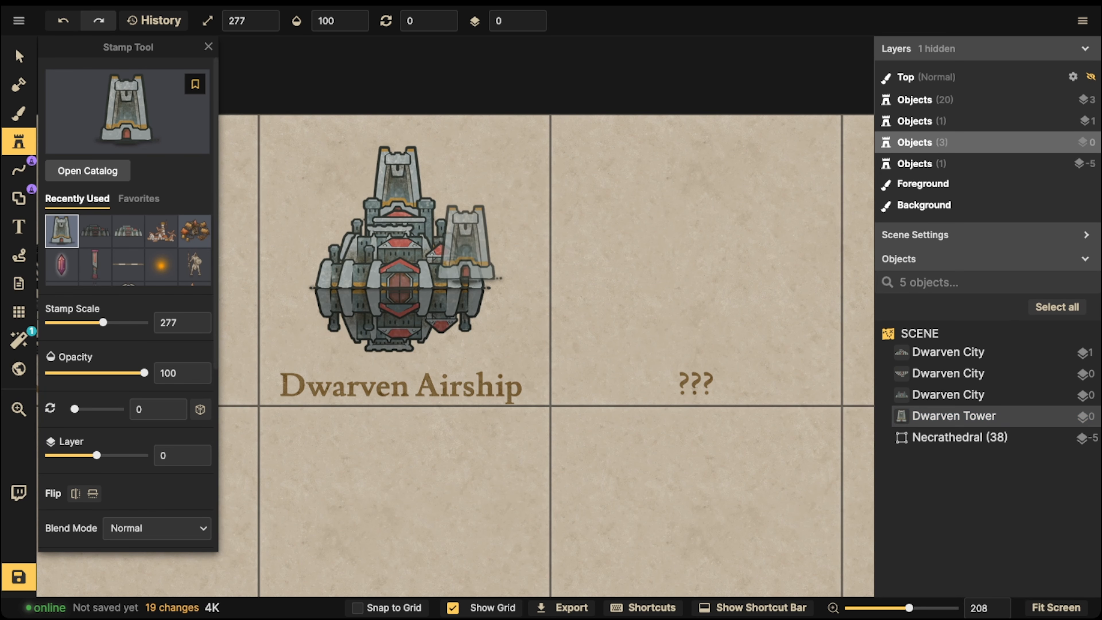
# Step: Select the airship's four stamps together and move them slightly up and to the right within their cell
pyautogui.press('v')
pyautogui.moveTo(254, 135); pyautogui.dragTo(501, 330)
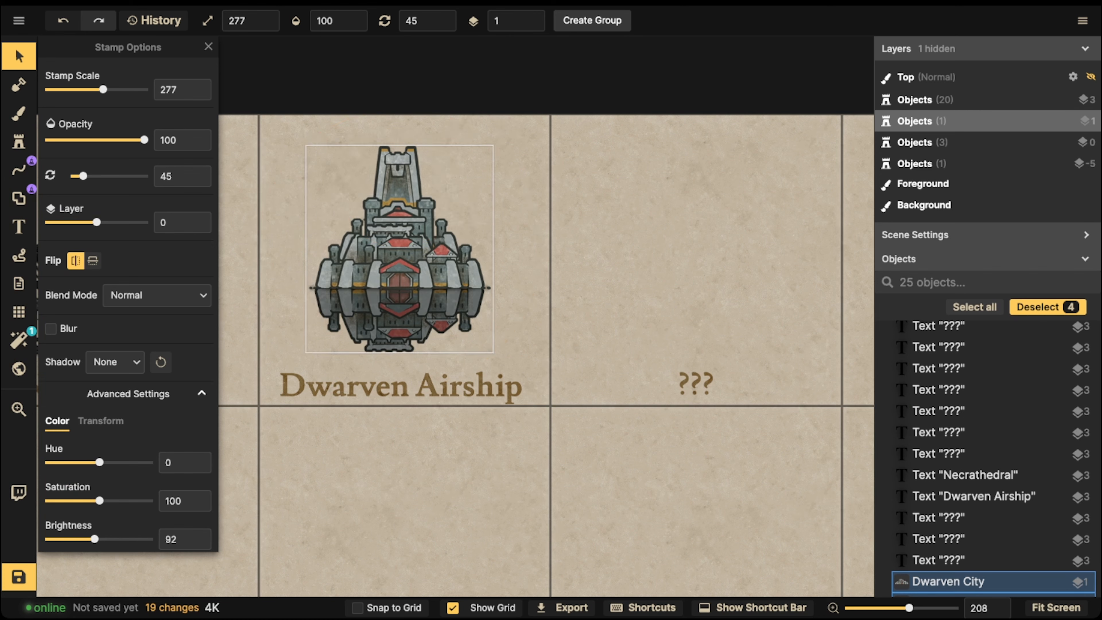
pyautogui.moveTo(399, 261); pyautogui.dragTo(413, 244)
# Step: Search the stamp catalog for "scale" and choose the Scale stamp
pyautogui.scroll(4, 383, 278)
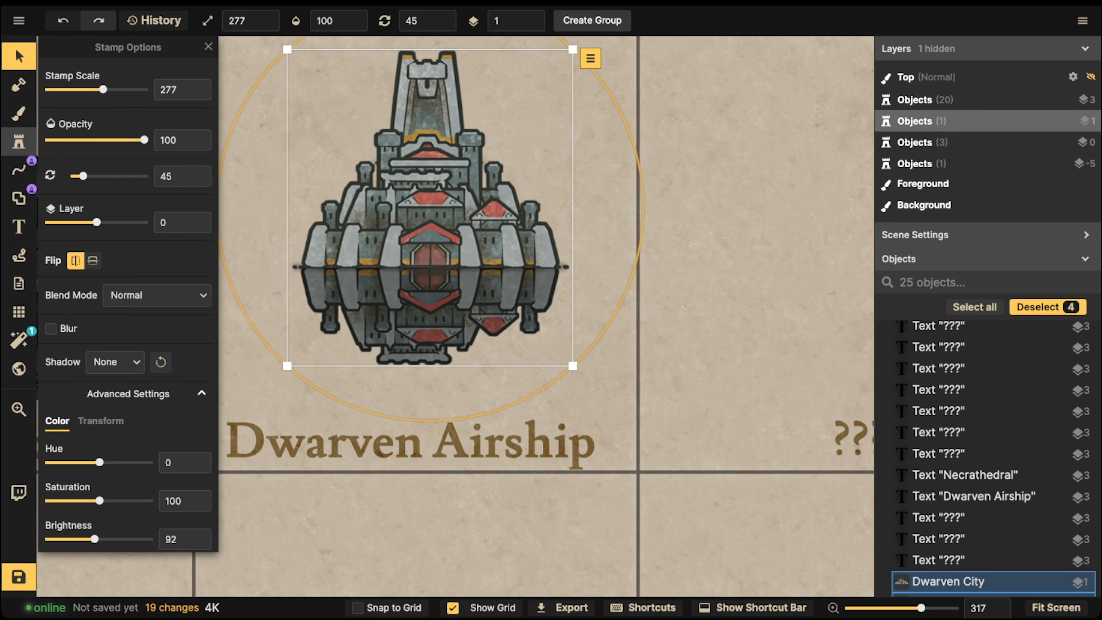
pyautogui.click(18, 141)
pyautogui.click(117, 112)
pyautogui.write('scale')
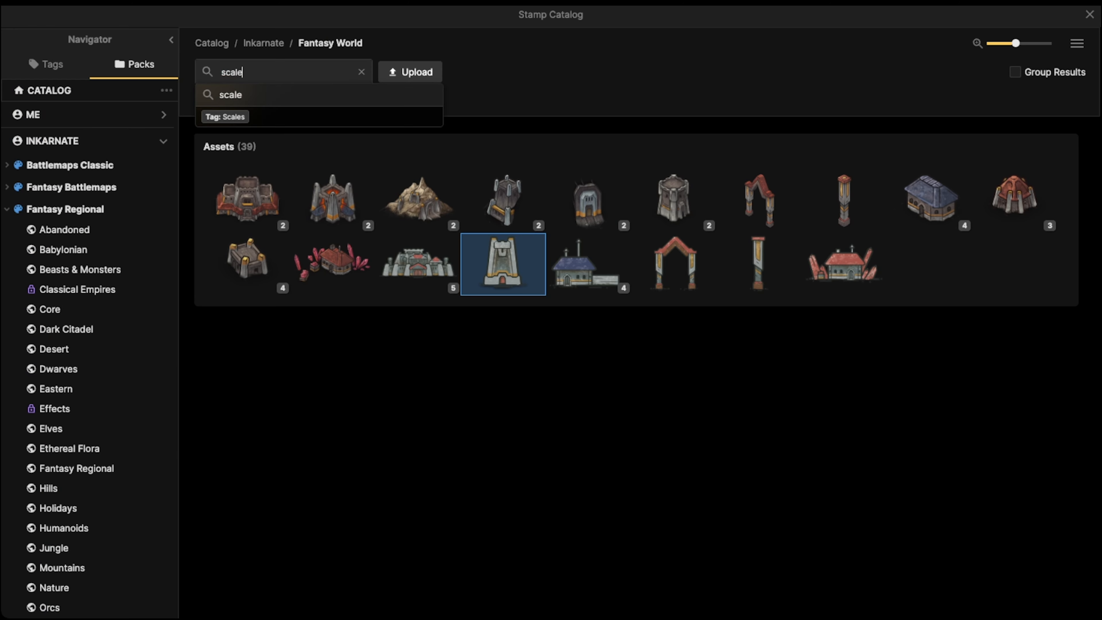
pyautogui.press('Return')
pyautogui.click(332, 204)
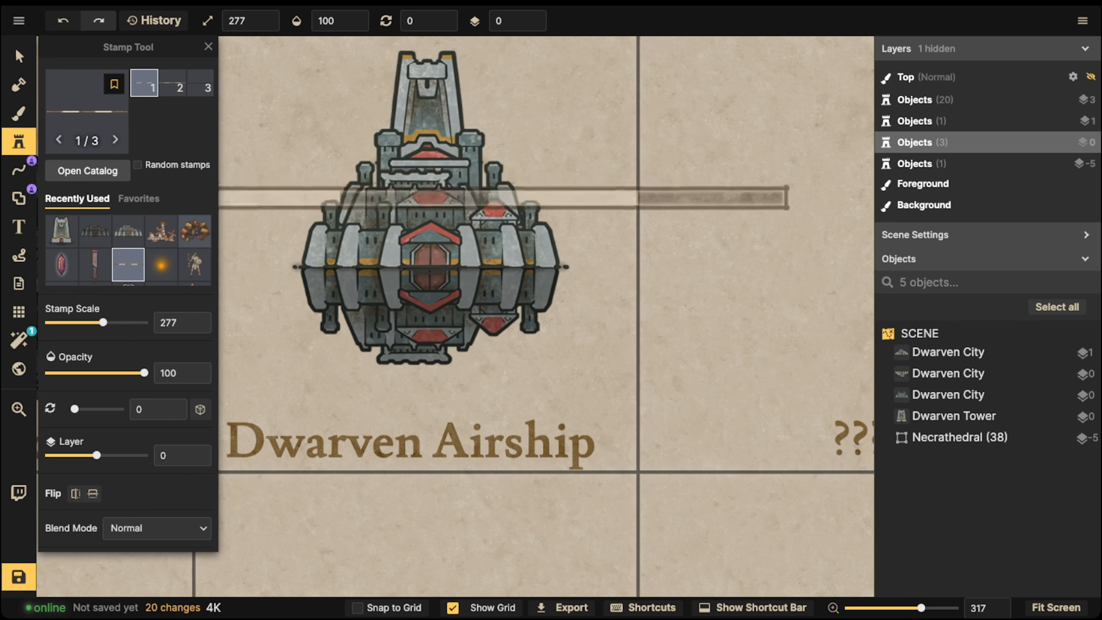
# Step: Place the Scale stamp at scale 107 across the airship's middle seam and raise it to layer 2
pyautogui.press('[')
pyautogui.press('[')
pyautogui.press('[')
pyautogui.press('[')
pyautogui.press('[')
pyautogui.press('[')
pyautogui.press('[')
pyautogui.press('[')
pyautogui.press('[')
pyautogui.press('[')
pyautogui.press('[')
pyautogui.press('[')
pyautogui.press('[')
pyautogui.press('[')
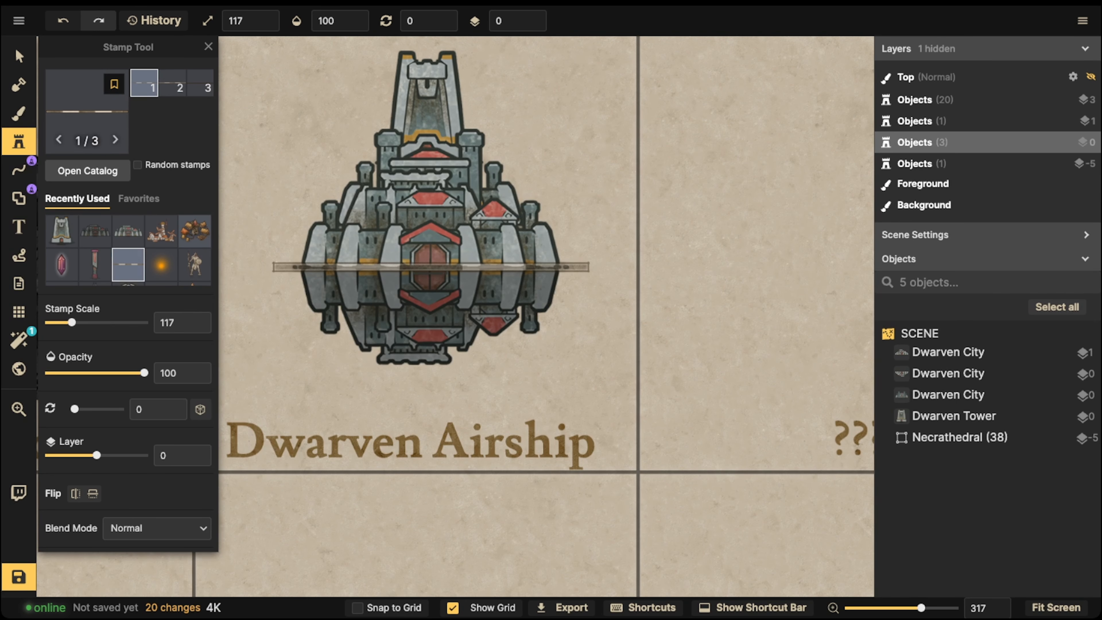
pyautogui.click(430, 267)
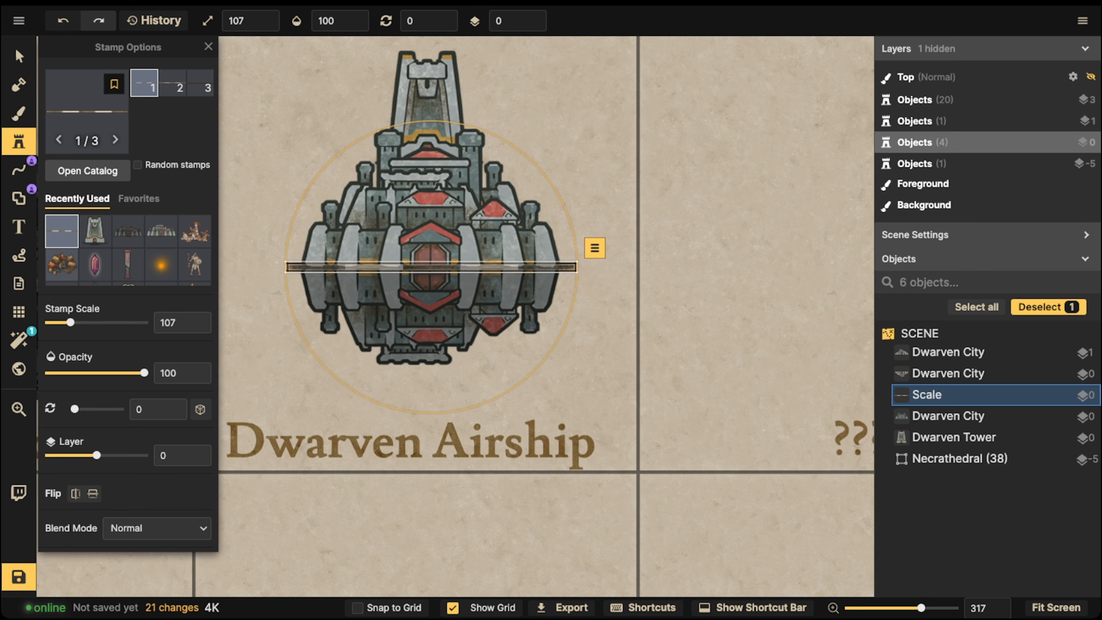
pyautogui.doubleClick(533, 15)
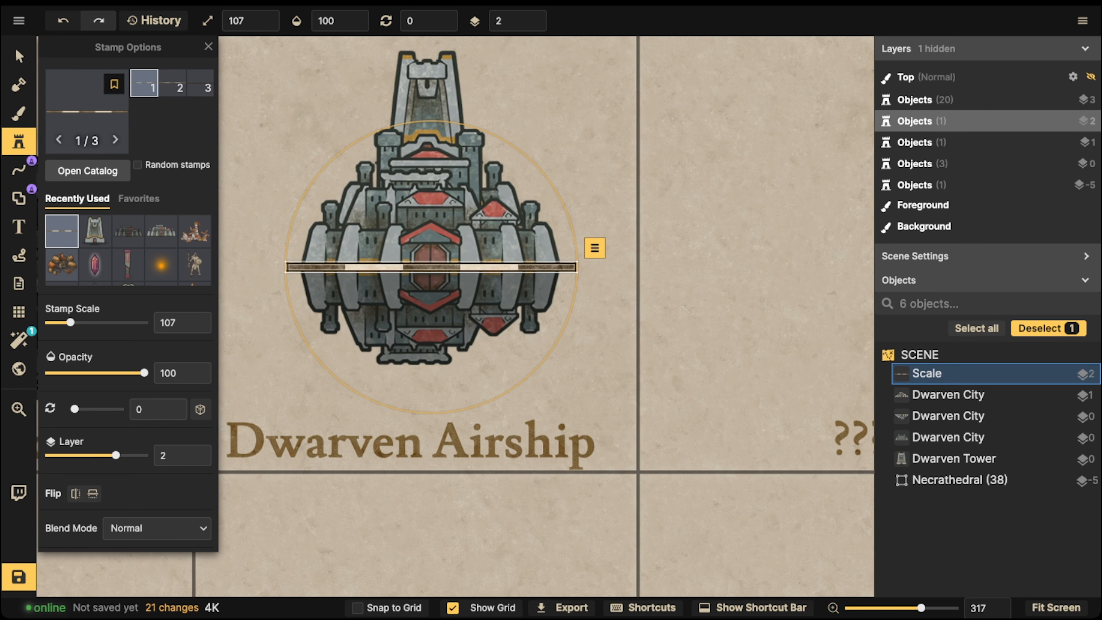
# Step: Recolor the Scale bar with hue -180 and saturation 23, and deselect it
pyautogui.click(19, 57)
pyautogui.moveTo(99, 462); pyautogui.dragTo(91, 462)
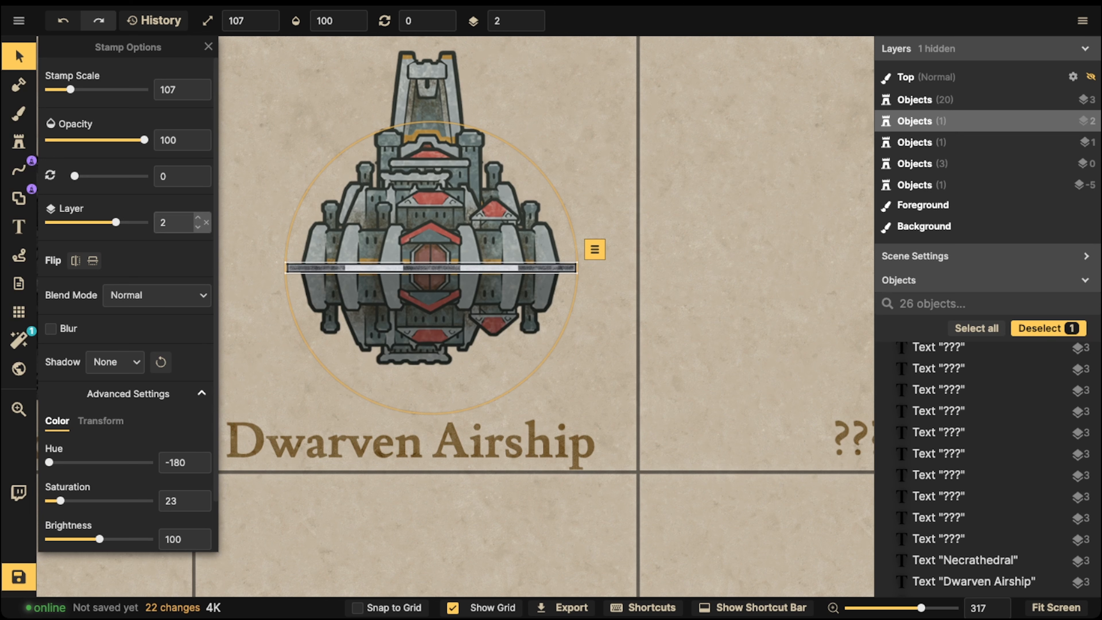
pyautogui.click(248, 191)
# Step: Choose the recently used Dwarven Pillar stamp and reset its hue to 0
pyautogui.click(19, 141)
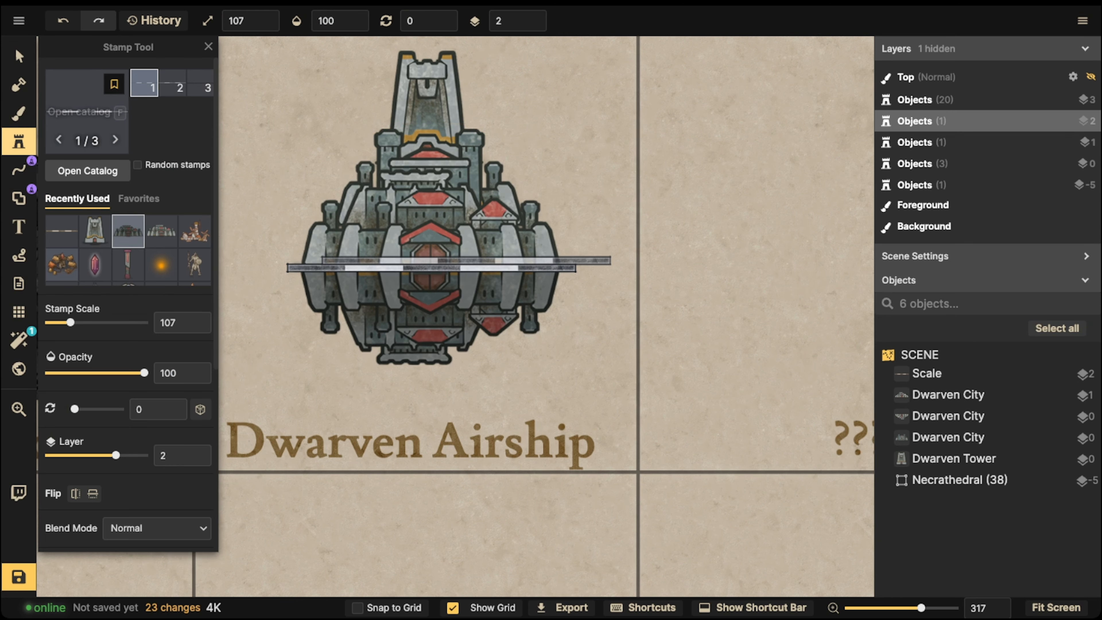
pyautogui.click(128, 265)
pyautogui.scroll(-6, 128, 304)
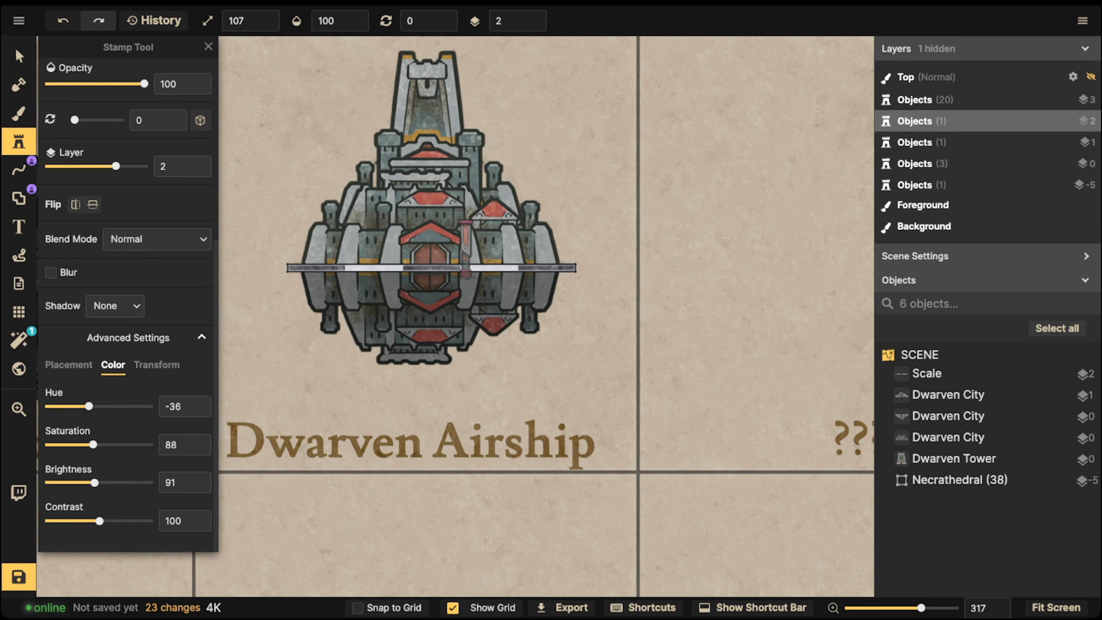
pyautogui.click(206, 406)
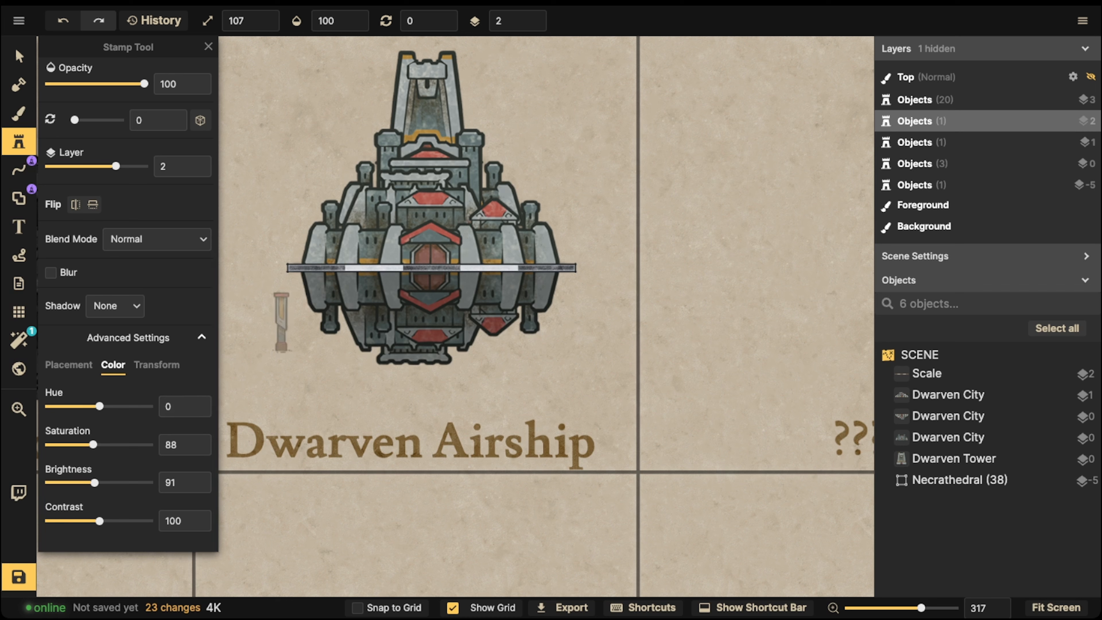
# Step: Place the Dwarven Pillar at scale 157, rotated 180 degrees, at the left end of the airship's horizontal bar
pyautogui.keyDown('shift'); pyautogui.scroll(10, 273, 277); pyautogui.keyUp('shift')
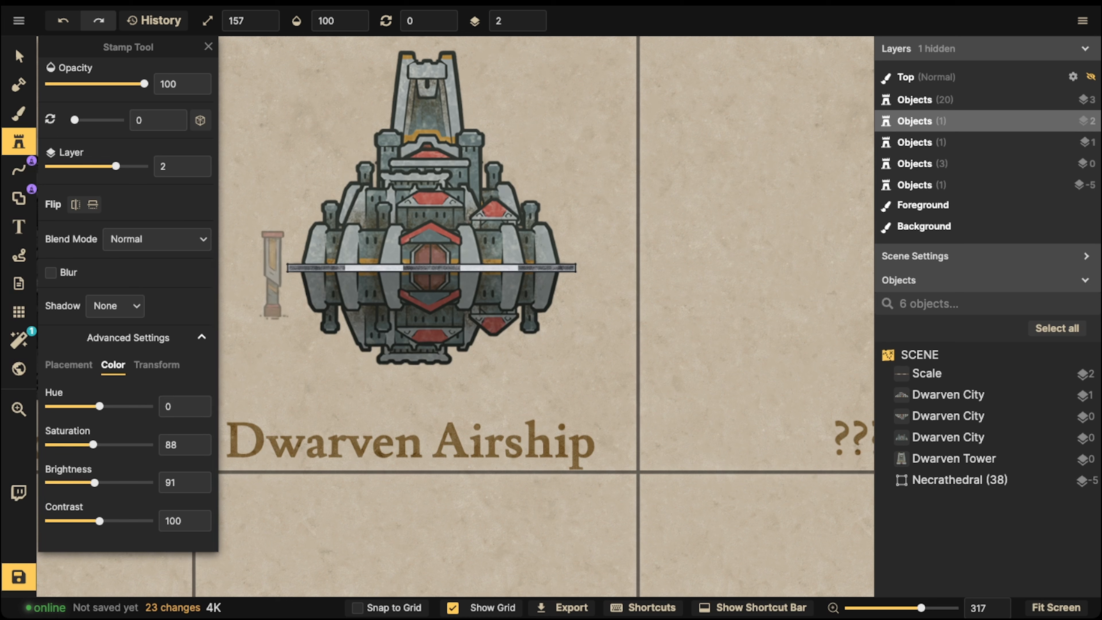
pyautogui.keyDown('ctrl'); pyautogui.scroll(11, 272, 246); pyautogui.keyUp('ctrl')
pyautogui.keyDown('ctrl'); pyautogui.scroll(-6, 271, 247); pyautogui.keyUp('ctrl')
pyautogui.keyDown('ctrl'); pyautogui.scroll(7, 273, 245); pyautogui.keyUp('ctrl')
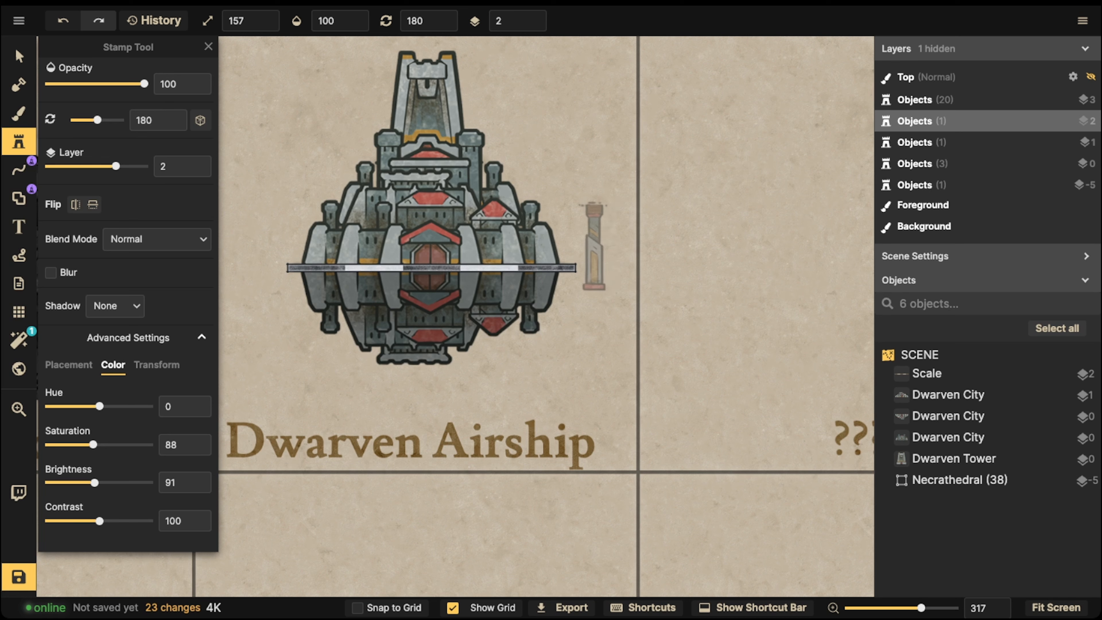
pyautogui.click(279, 246)
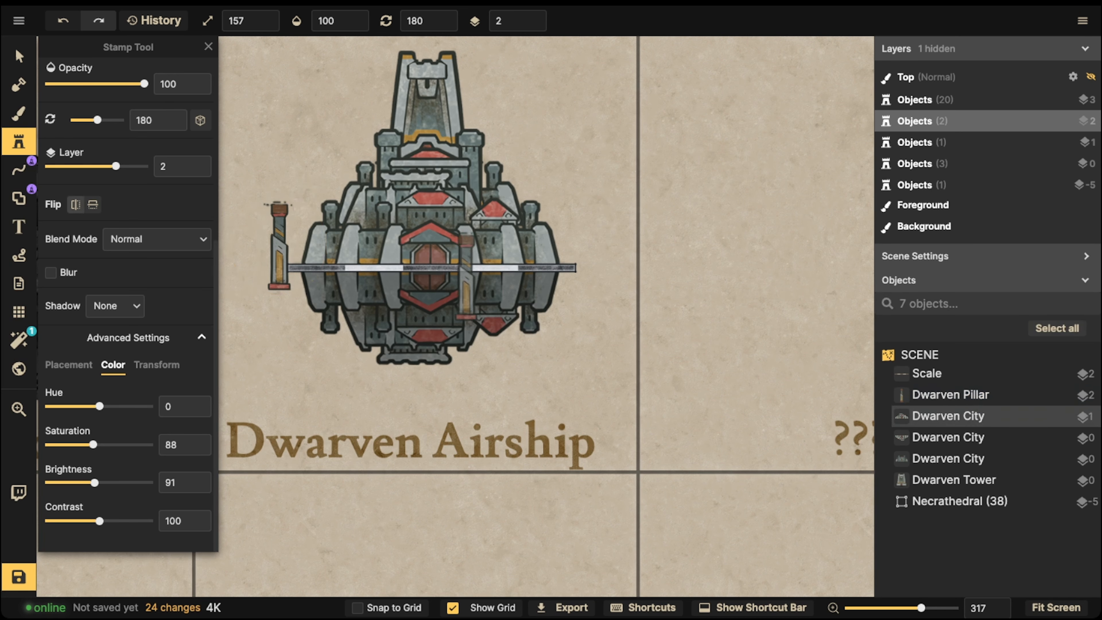
# Step: Flip the Dwarven Pillar horizontally and place a matching copy at the right end of the bar
pyautogui.press('f')
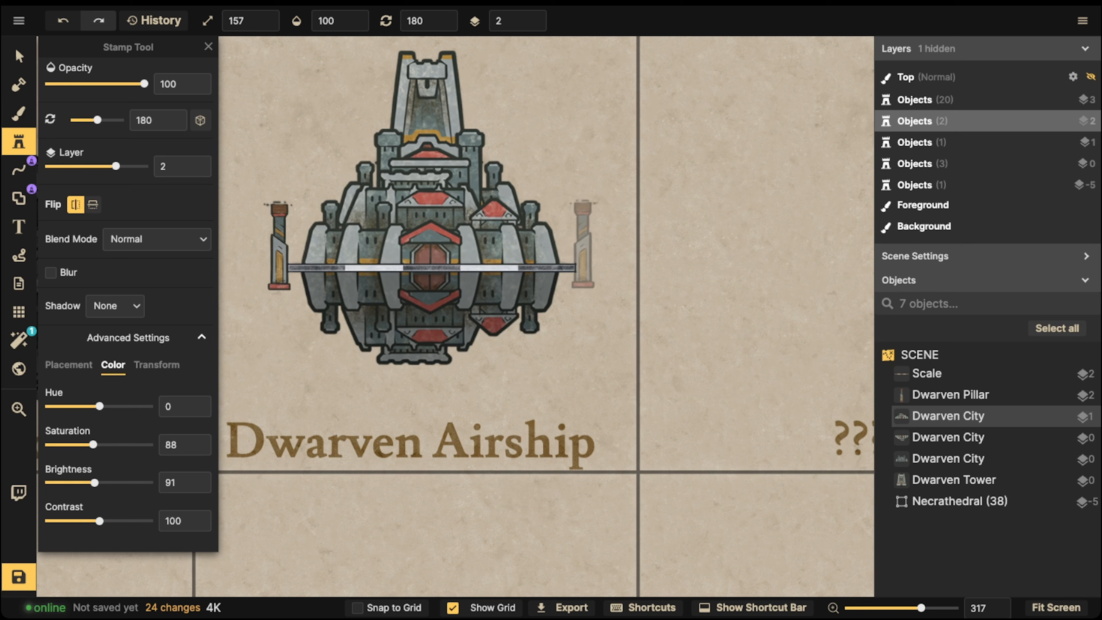
pyautogui.click(583, 243)
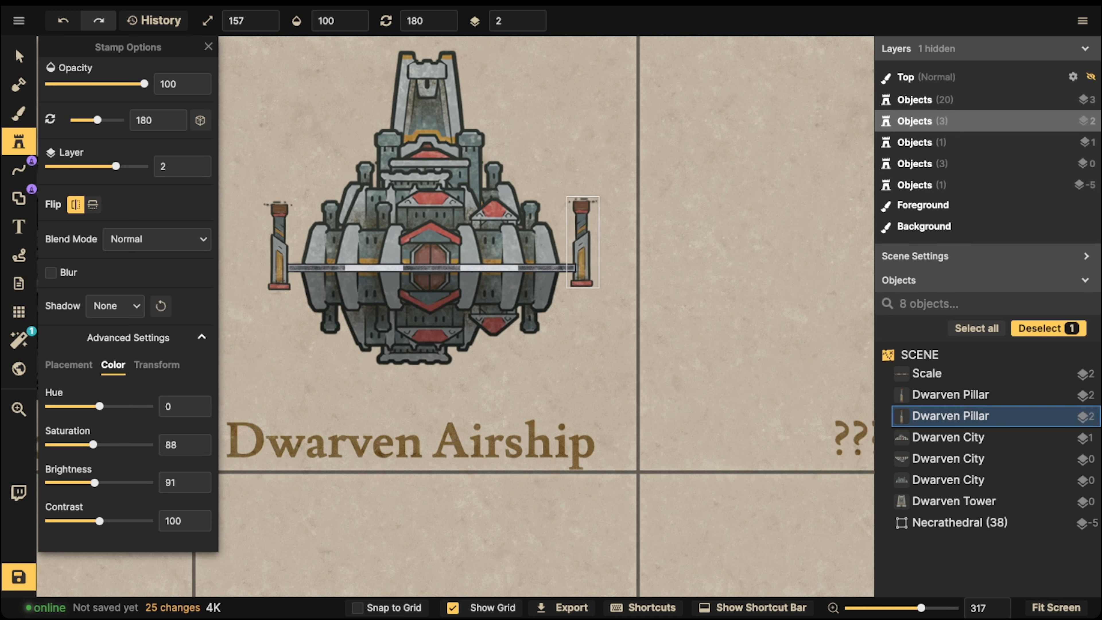
pyautogui.moveTo(583, 243); pyautogui.dragTo(584, 243)
pyautogui.click(19, 142)
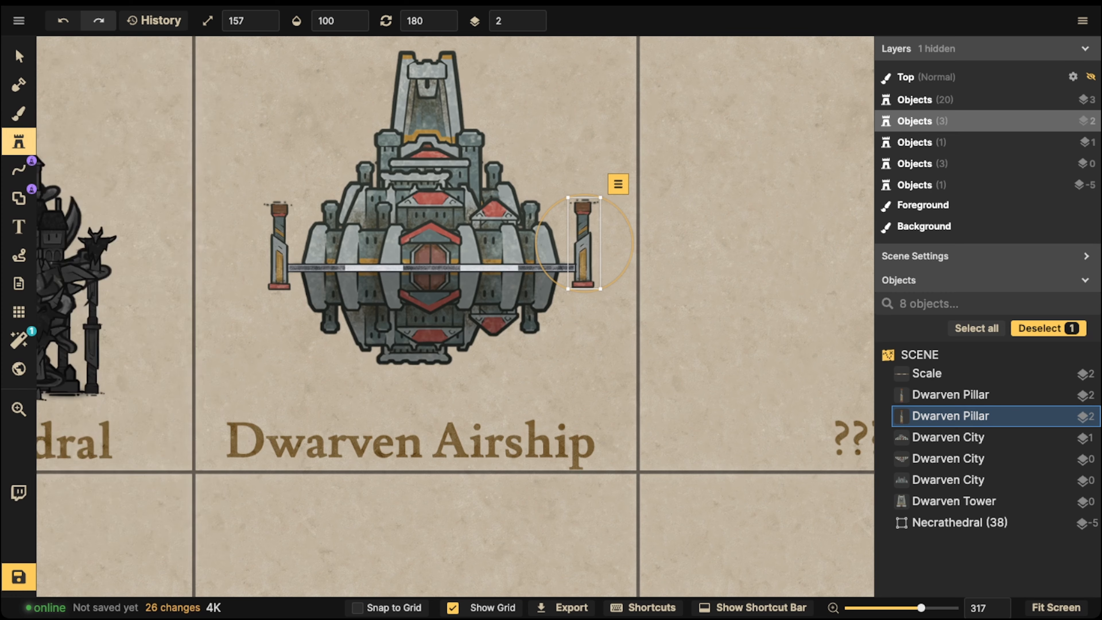
pyautogui.click(19, 141)
pyautogui.click(126, 114)
pyautogui.click(362, 72)
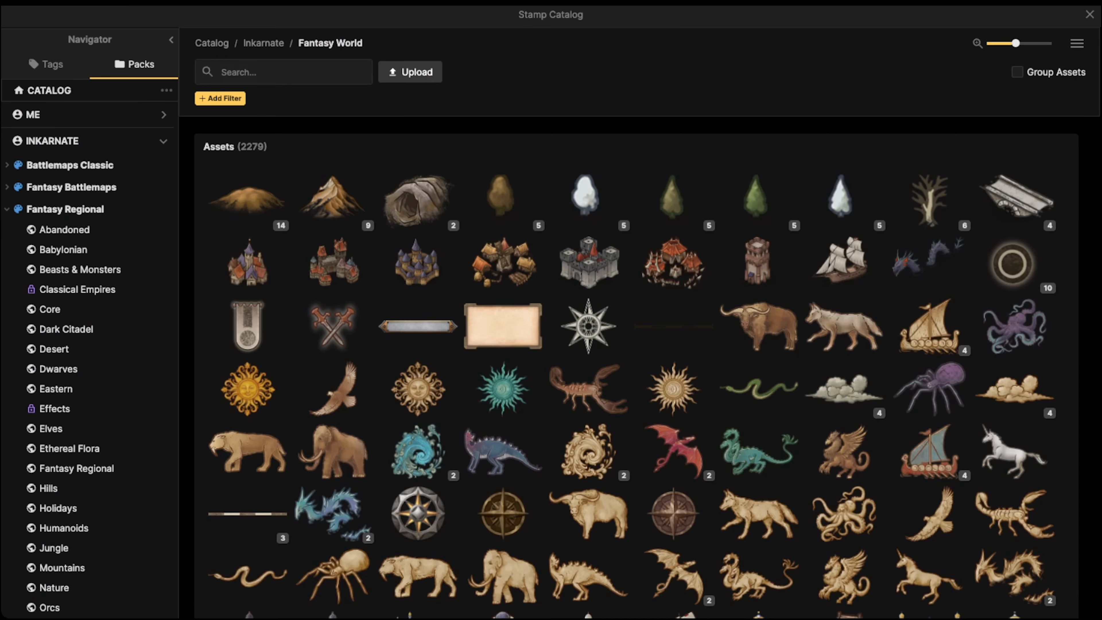
pyautogui.press('Escape')
# Step: Place a recently used Gem stamp at scale 157 on layer 2 above each of the two pillars
pyautogui.click(128, 264)
pyautogui.scroll(1, 241, 169)
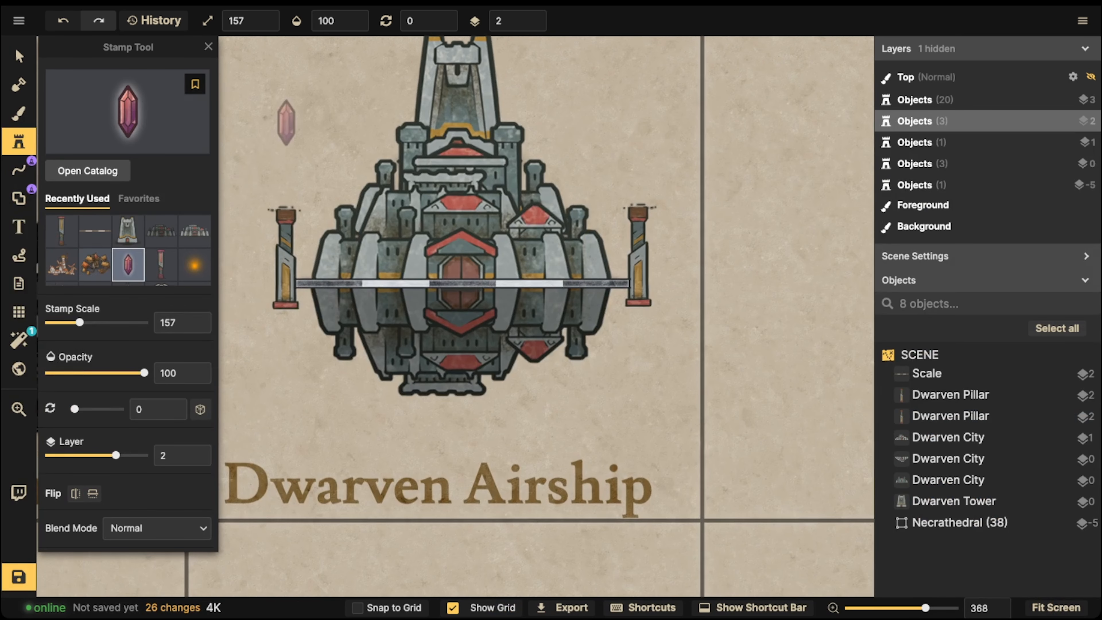
pyautogui.click(287, 176)
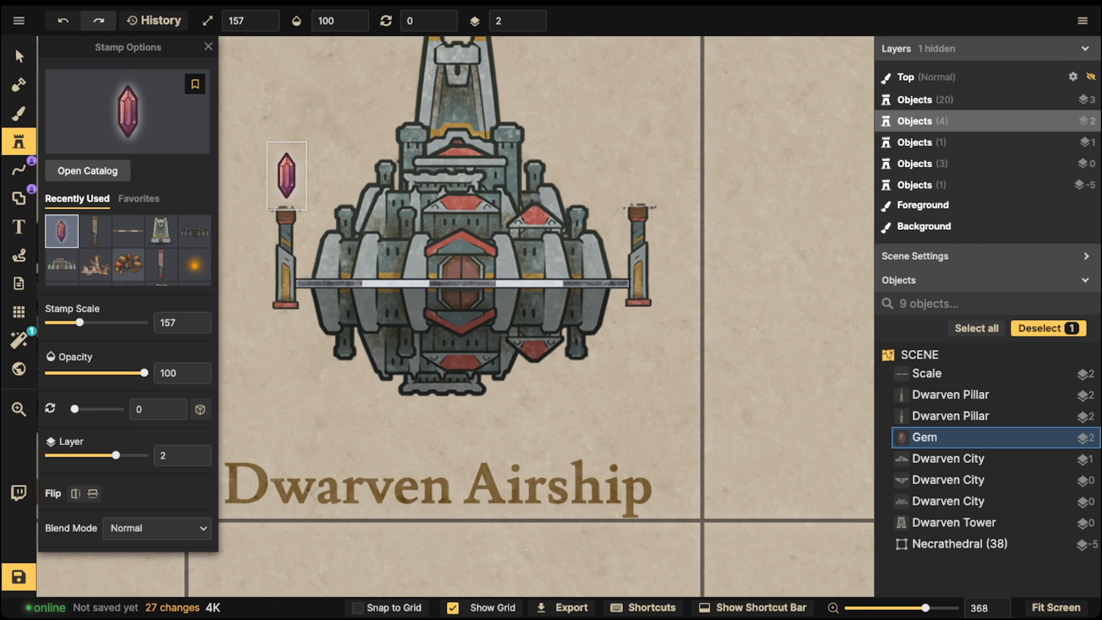
pyautogui.click(638, 176)
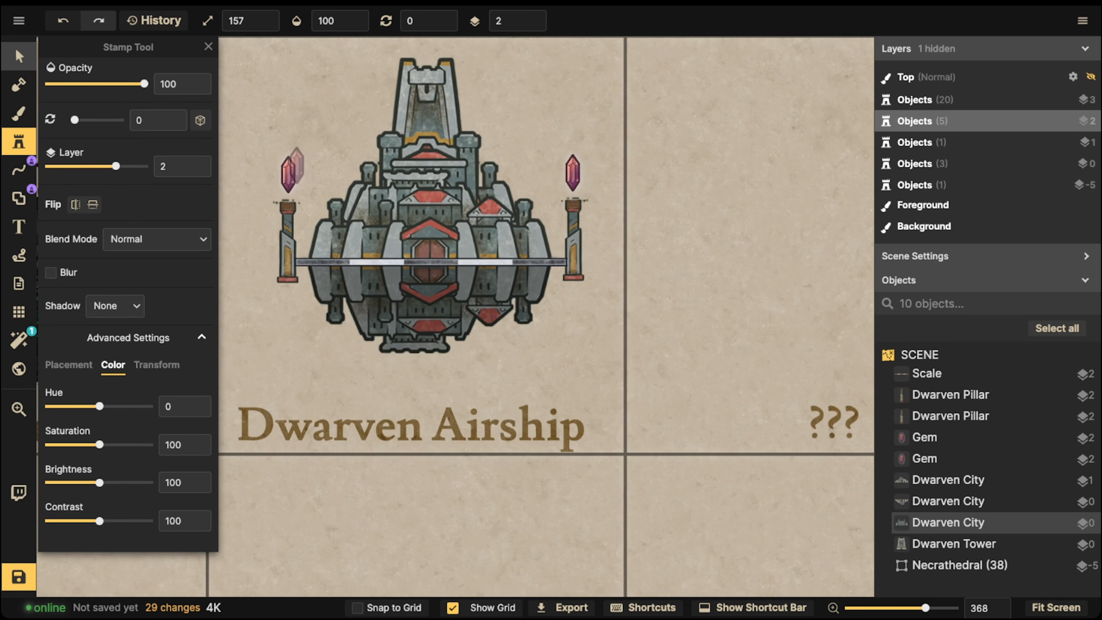
# Step: Select all of the airship's stamps and move them slightly down and to the left within their cell
pyautogui.scroll(-2, 297, 165)
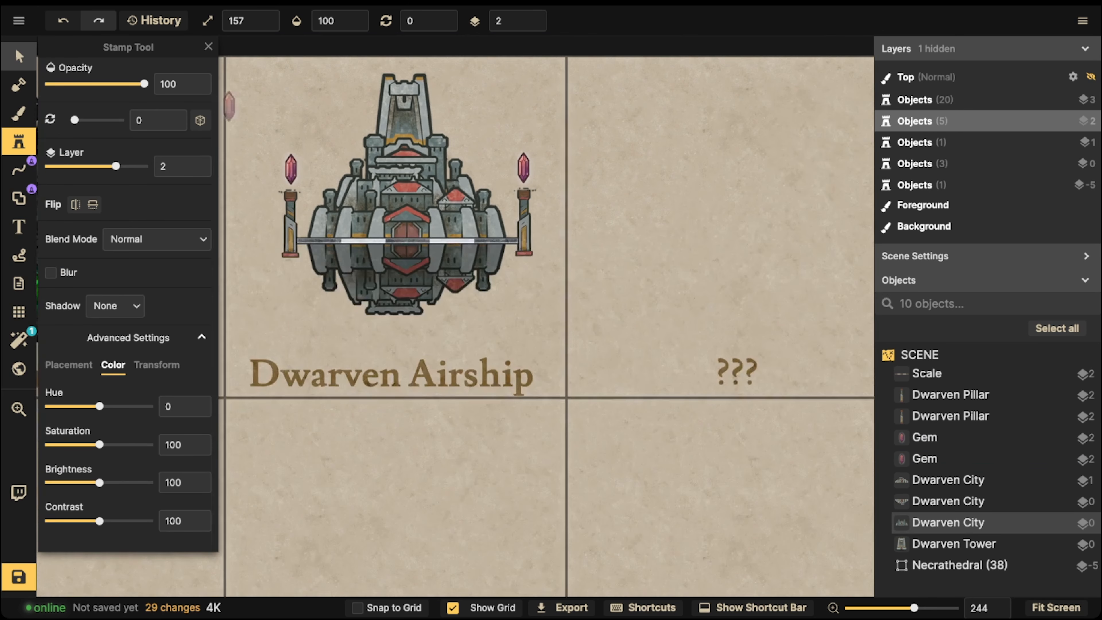
pyautogui.click(19, 56)
pyautogui.scroll(-2, 198, 82)
pyautogui.moveTo(222, 81); pyautogui.dragTo(474, 302)
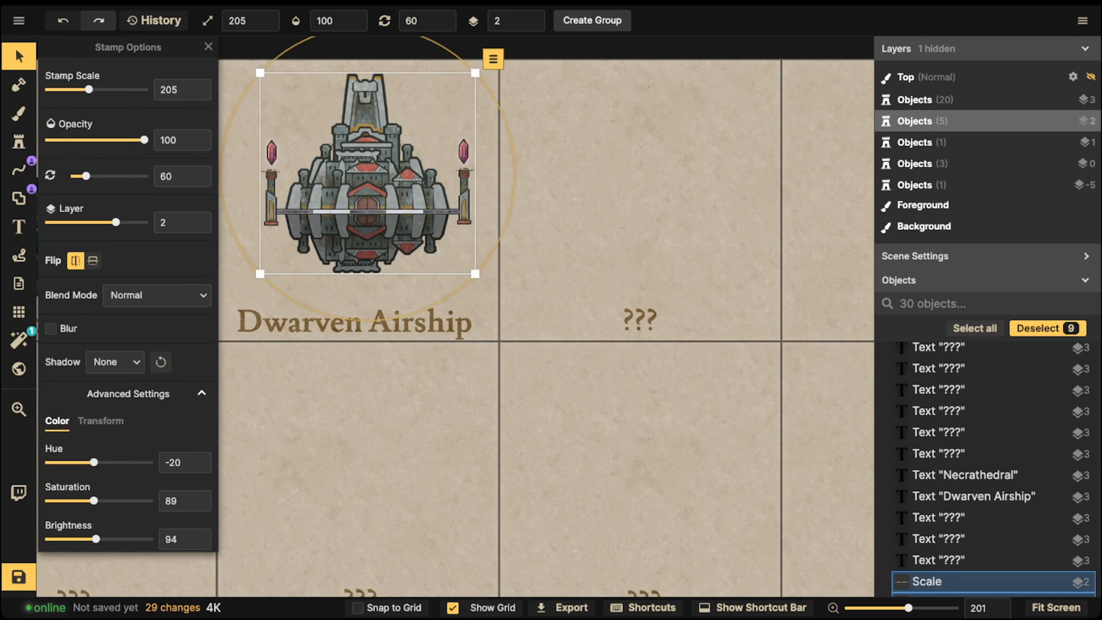
pyautogui.moveTo(367, 165); pyautogui.dragTo(362, 177)
pyautogui.press('Escape')
pyautogui.scroll(-2, 337, 193)
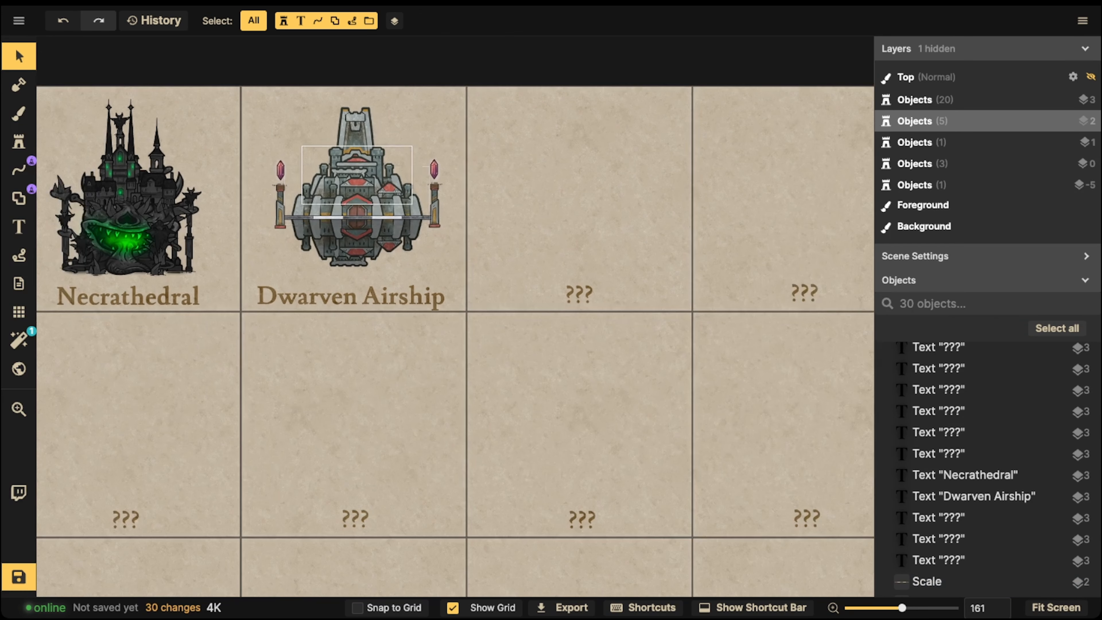
pyautogui.moveTo(264, 108); pyautogui.dragTo(471, 274)
pyautogui.moveTo(357, 191); pyautogui.dragTo(352, 195)
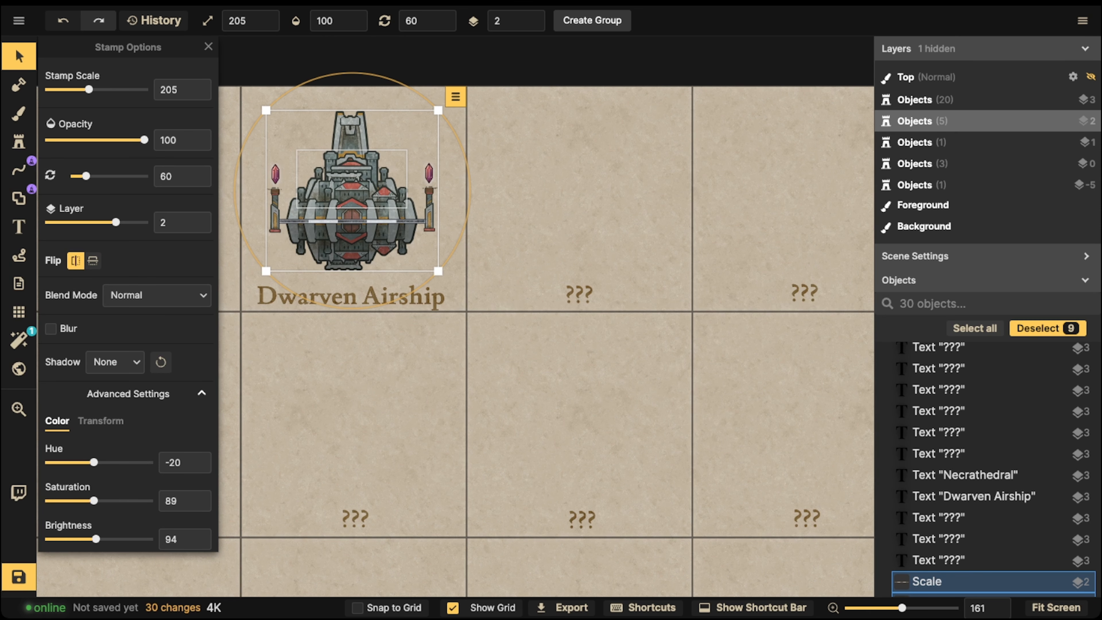
# Step: Draw a very short vertical line with the Line Tool's pen on the wall above the main gate and raise it to layer 5
pyautogui.scroll(5, 330, 197)
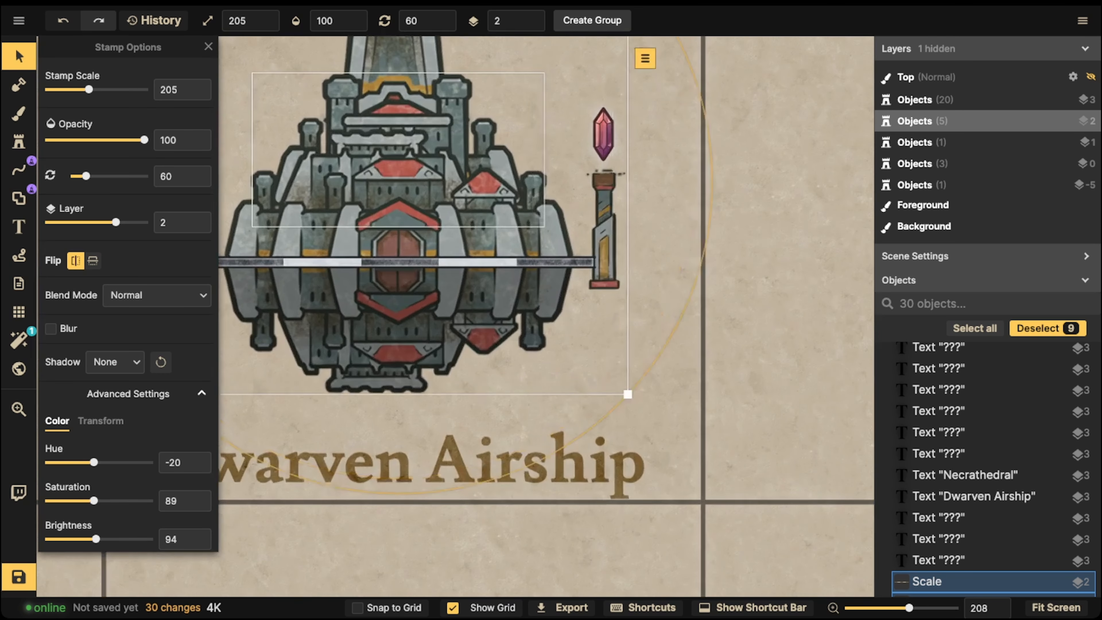
pyautogui.scroll(4, 383, 193)
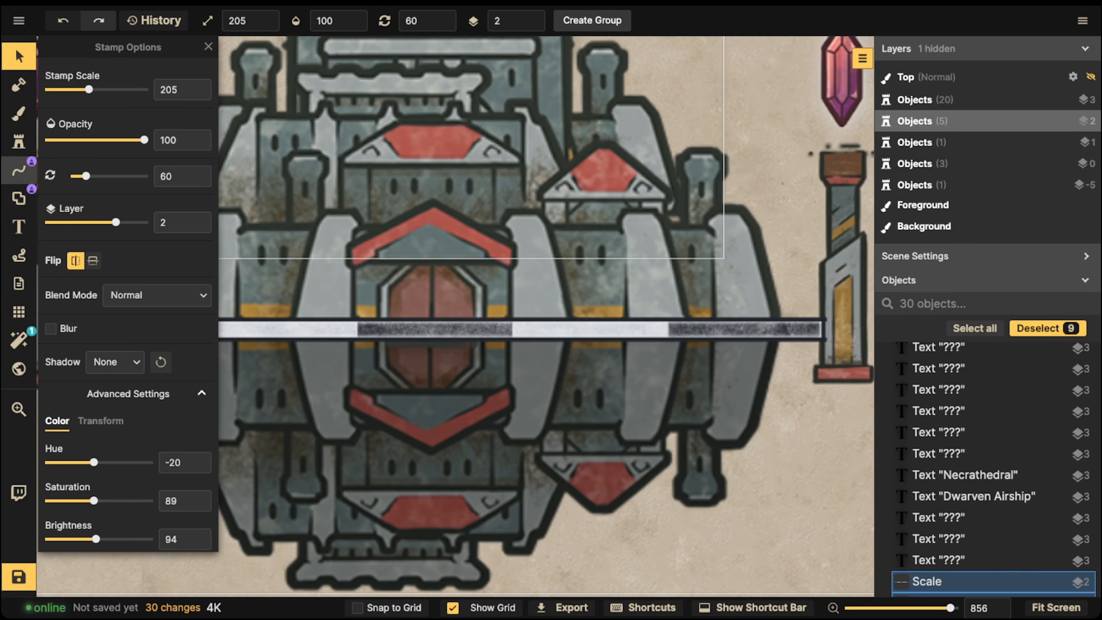
pyautogui.click(18, 169)
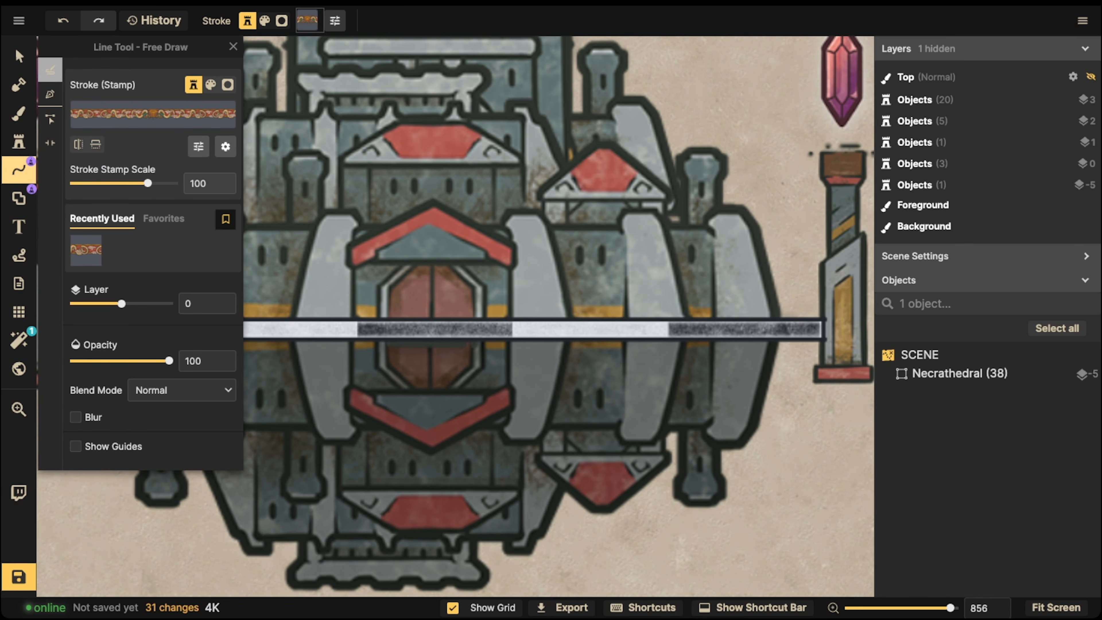
pyautogui.click(50, 94)
pyautogui.scroll(2, 401, 204)
pyautogui.click(393, 178)
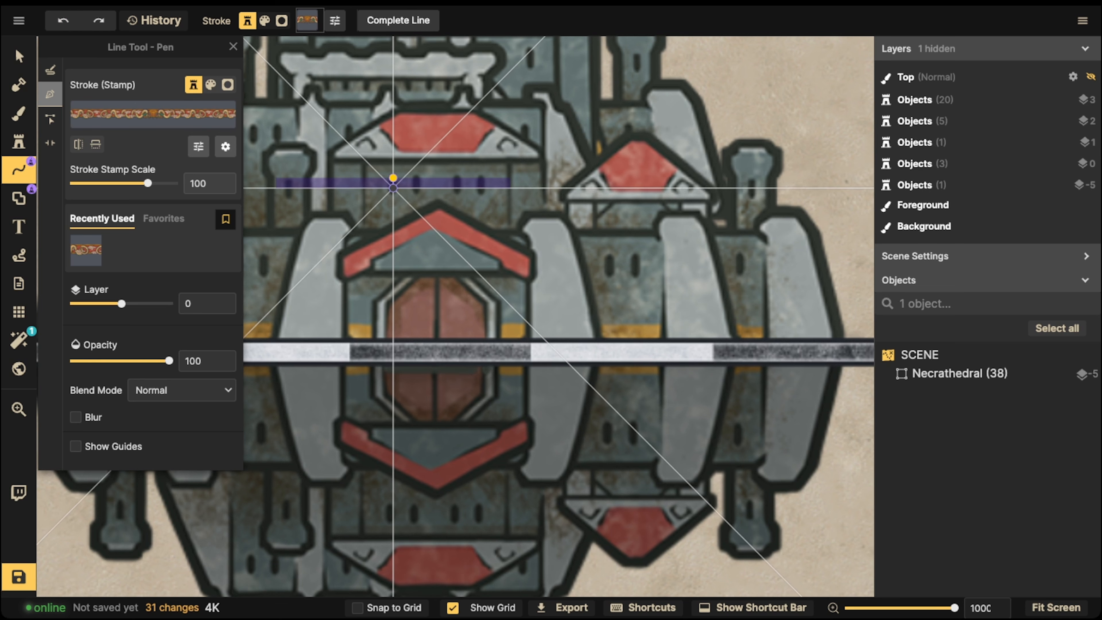
pyautogui.doubleClick(393, 195)
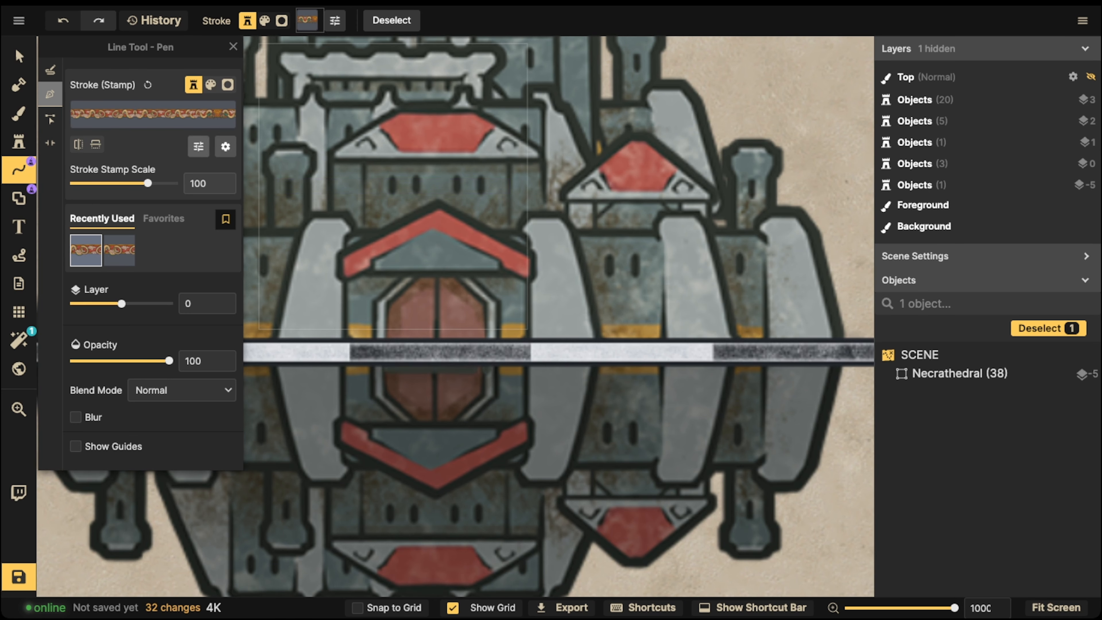
pyautogui.click(18, 55)
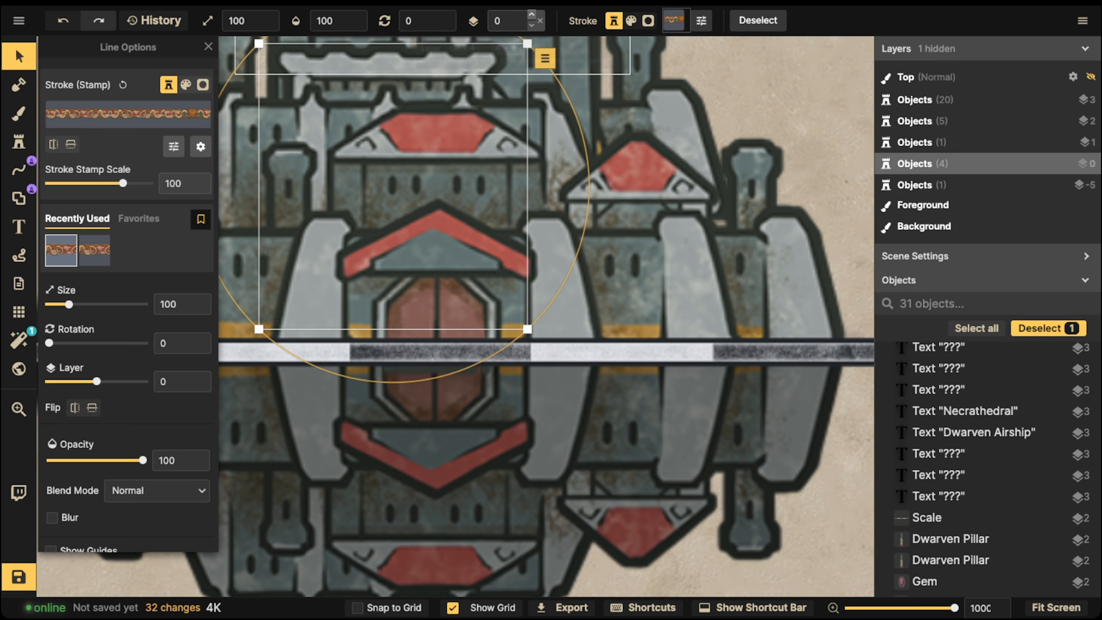
pyautogui.click(532, 15)
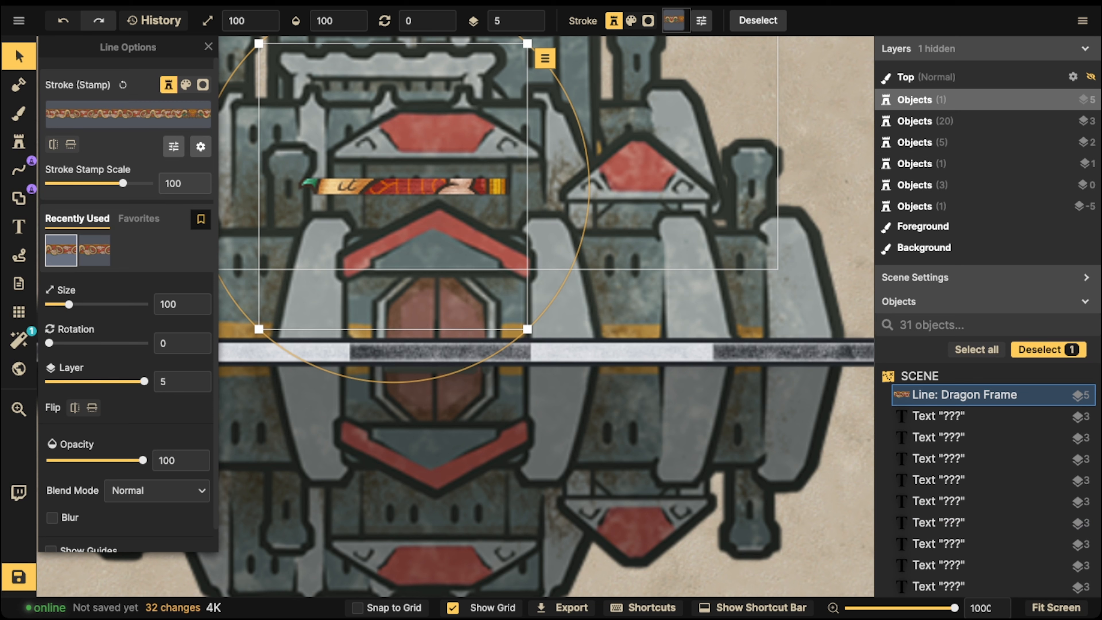
# Step: Switch the short line's stroke from a stamp to a solid colour and set it to magenta #ec00ff
pyautogui.click(185, 84)
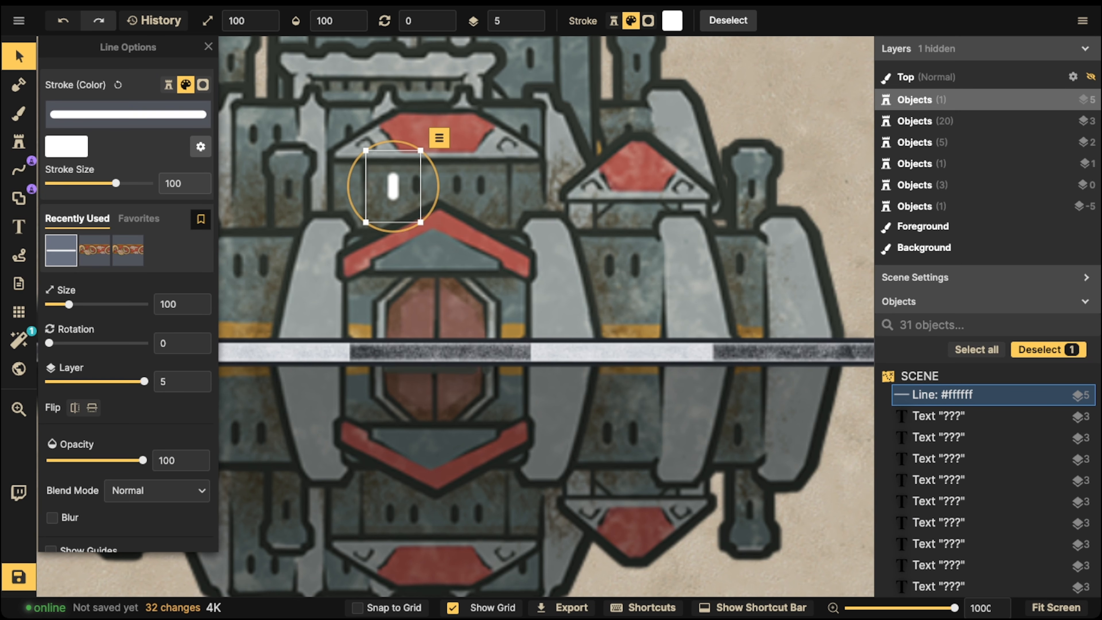
pyautogui.click(66, 146)
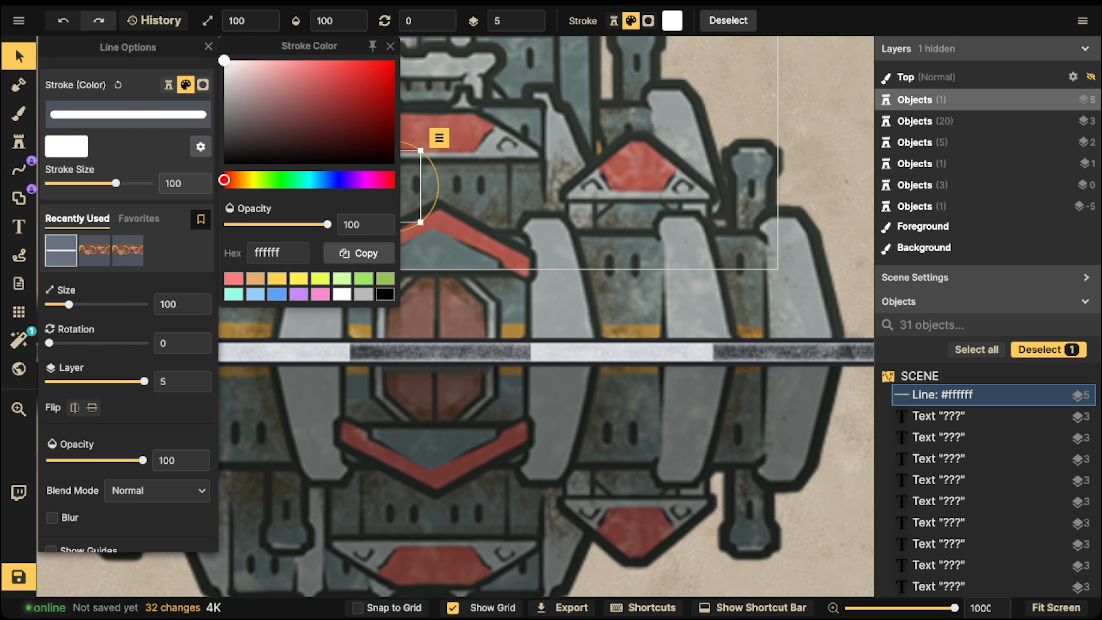
pyautogui.click(364, 179)
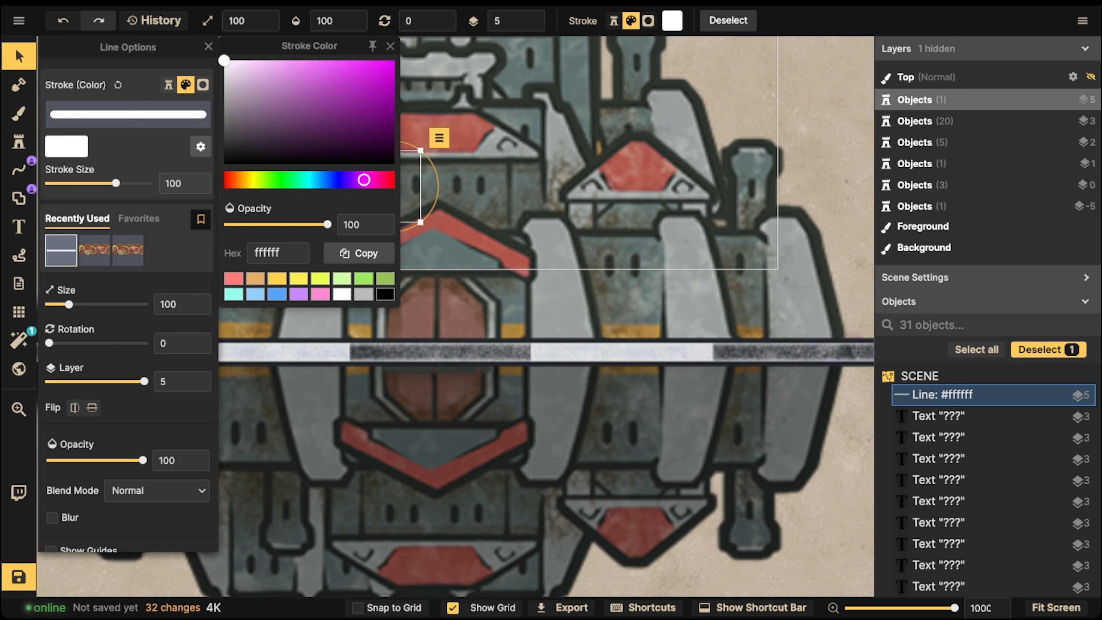
pyautogui.click(394, 61)
pyautogui.click(209, 47)
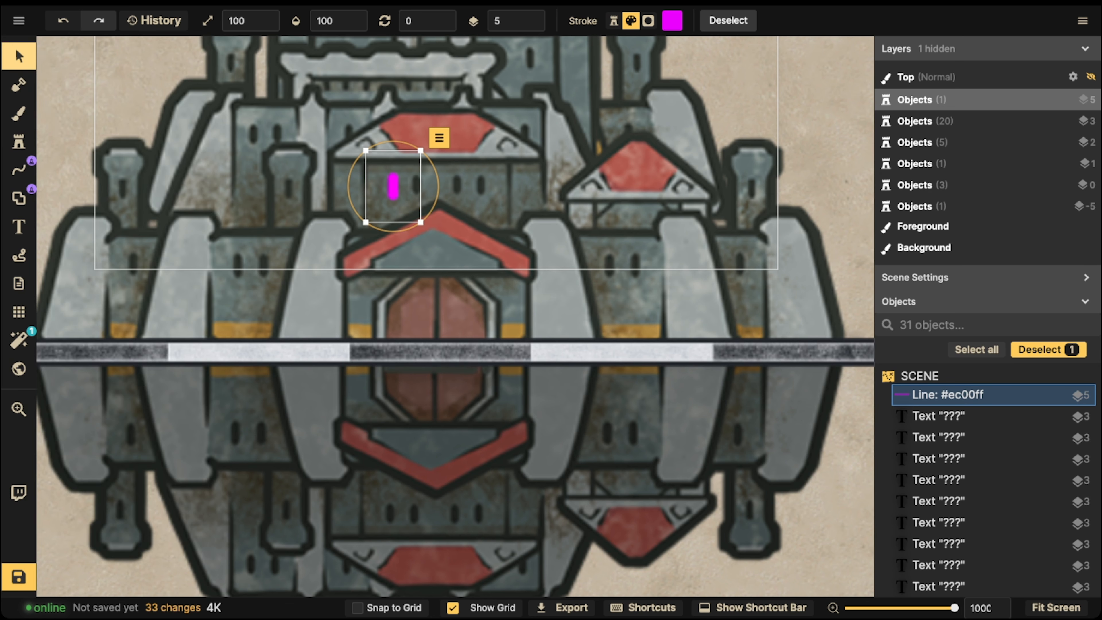
# Step: Turn the magenta line into a soft window glow with size 80, stroke size 54 and blur radius 4.5
pyautogui.moveTo(420, 222); pyautogui.dragTo(416, 216)
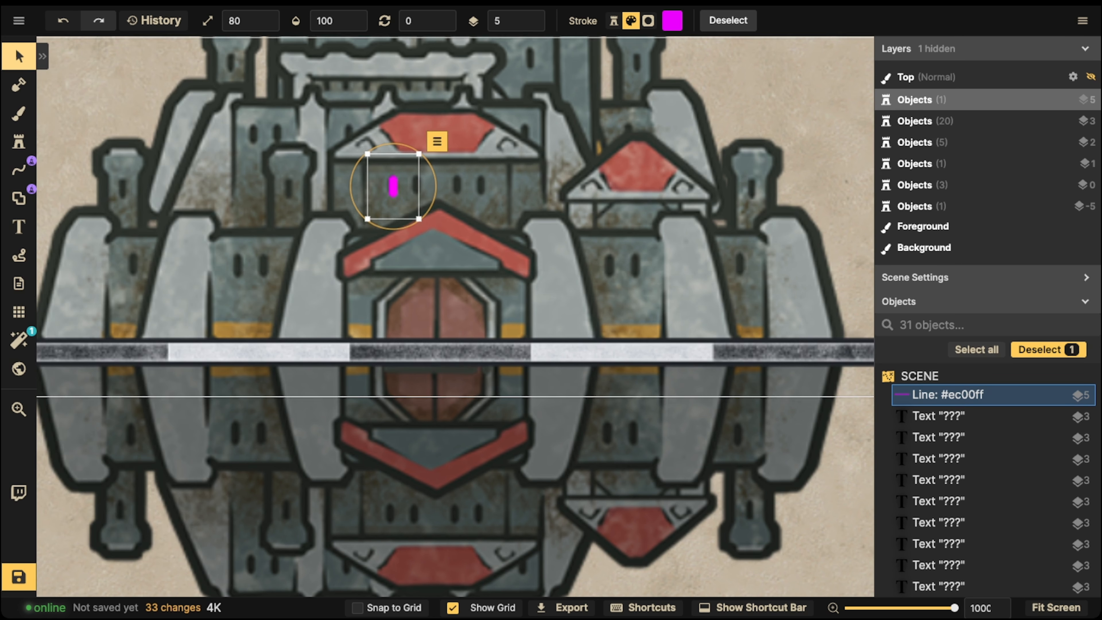
pyautogui.click(42, 57)
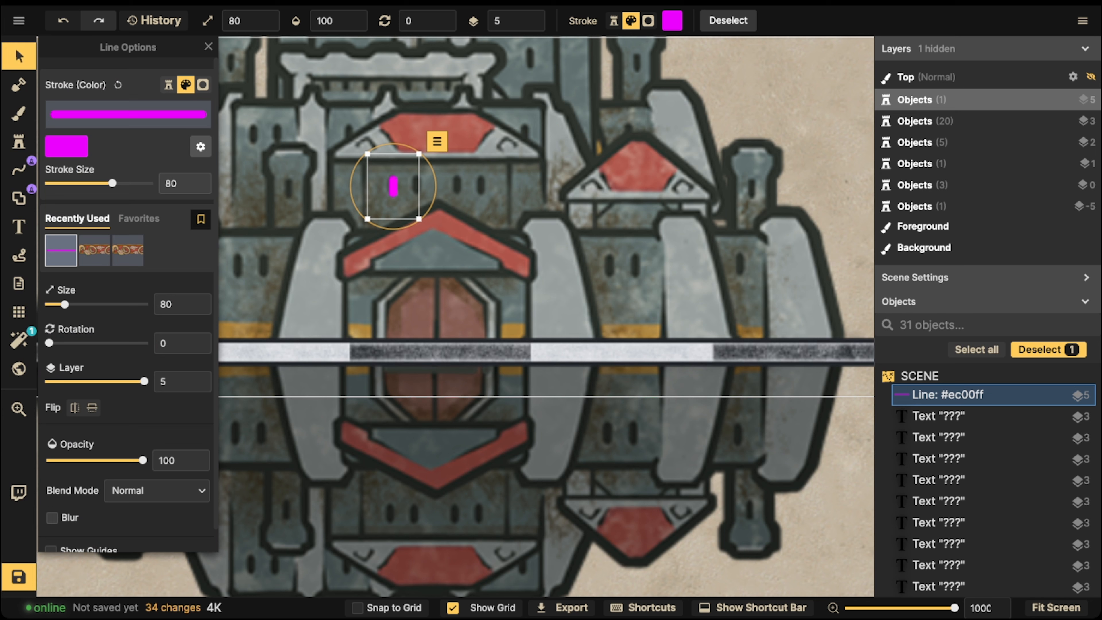
pyautogui.click(52, 517)
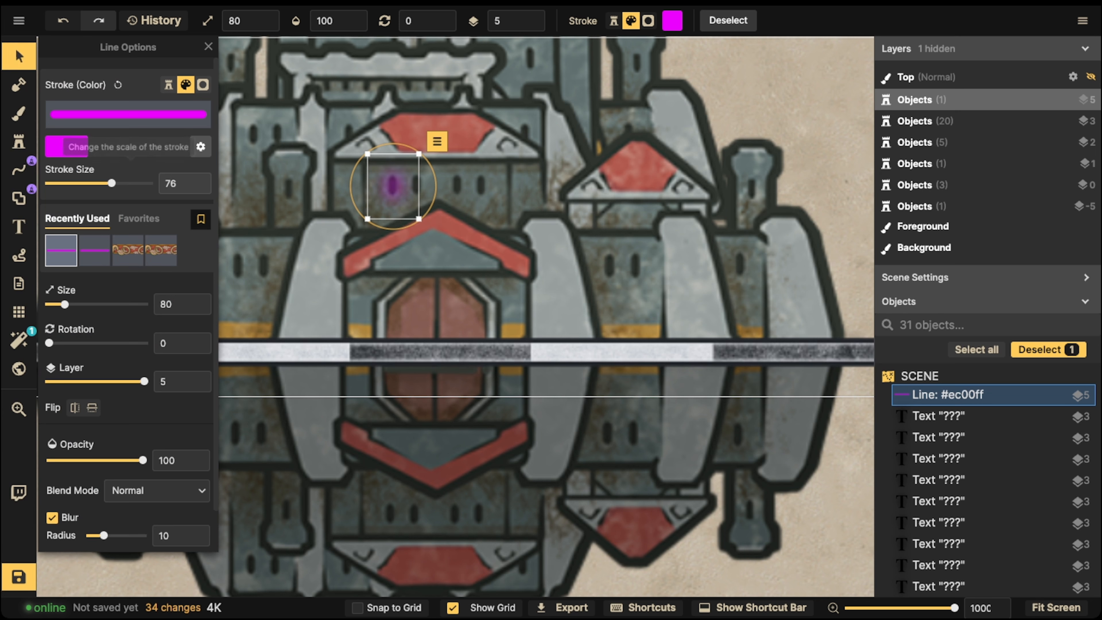
pyautogui.moveTo(112, 183); pyautogui.dragTo(106, 183)
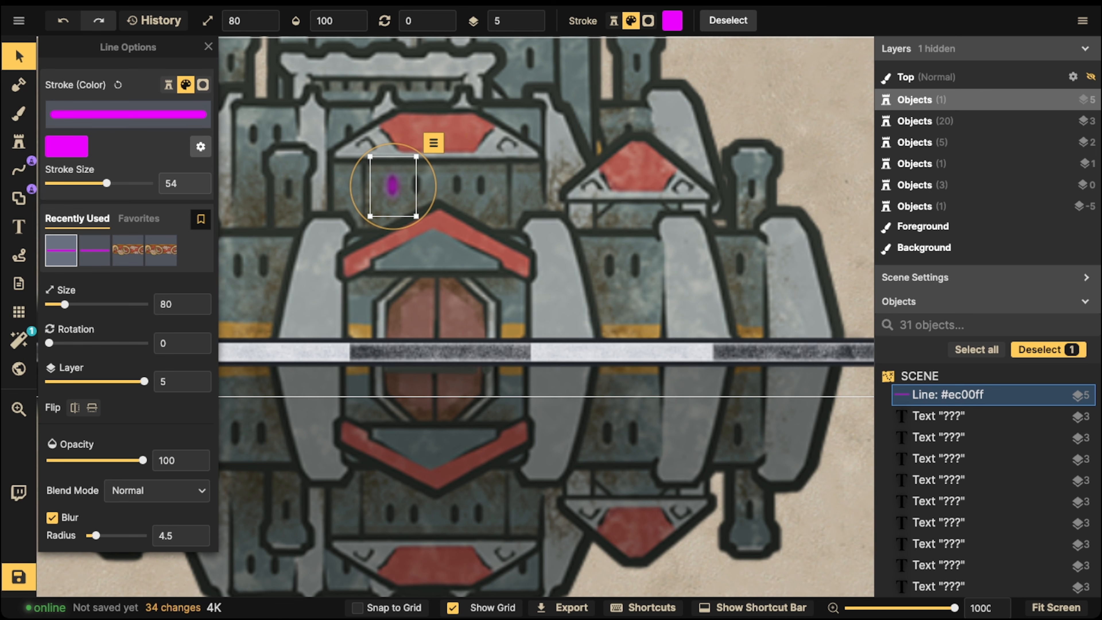
pyautogui.click(208, 47)
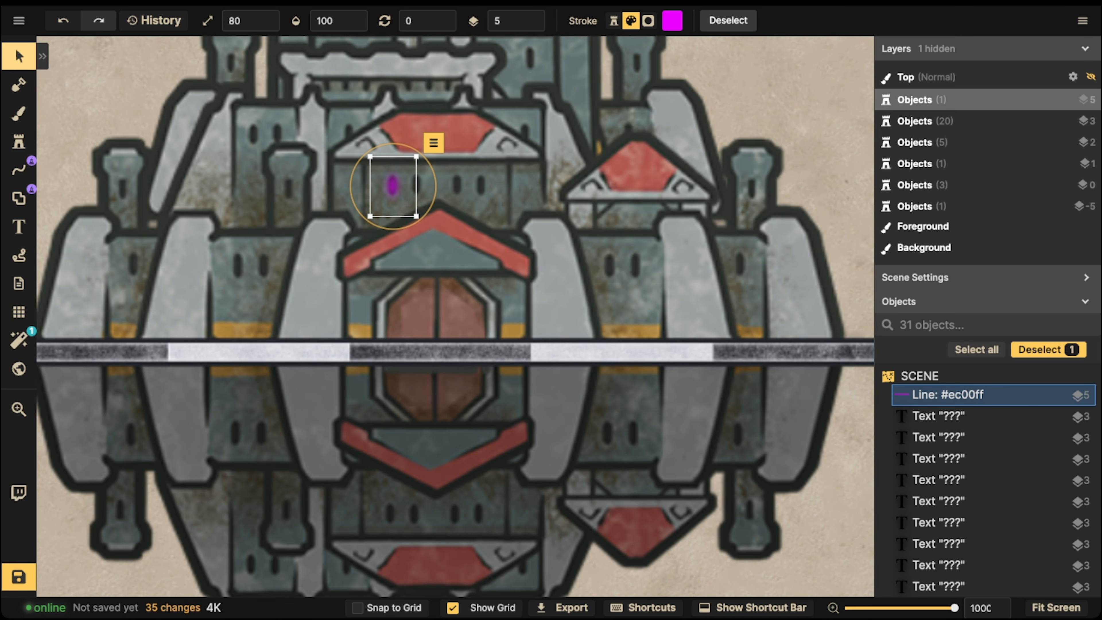
# Step: Paste glow copies onto the second window above the gate, both windows left of the gate, and one window on the wall to its right
pyautogui.hotkey('ctrl', 'v')
pyautogui.moveTo(406, 177); pyautogui.dragTo(416, 183)
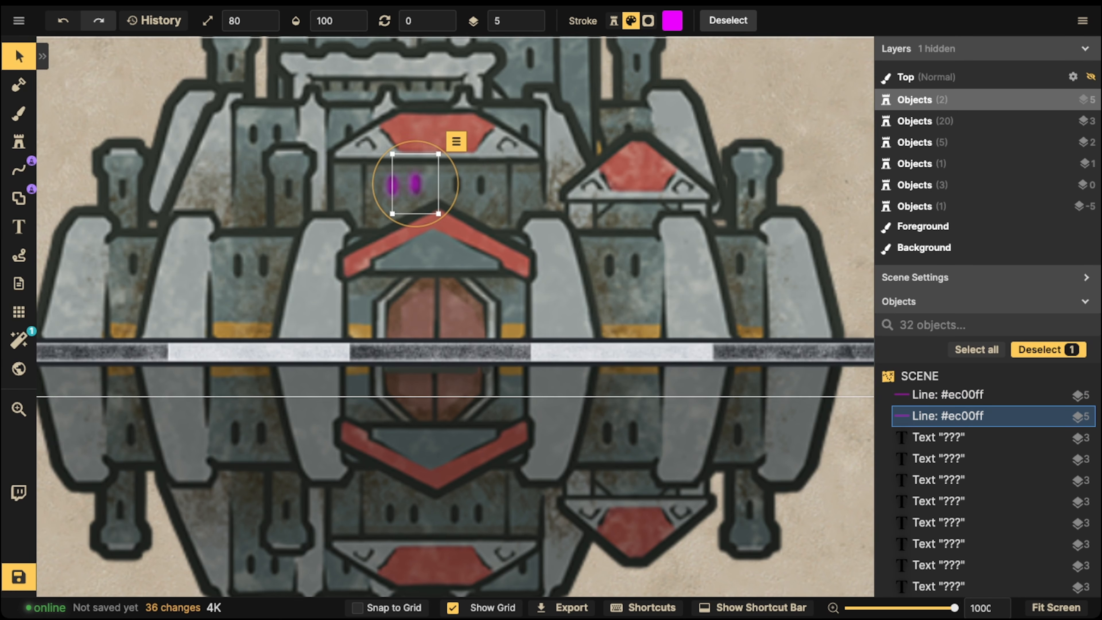
pyautogui.hotkey('ctrl', 'v')
pyautogui.moveTo(239, 264); pyautogui.dragTo(262, 266)
pyautogui.hotkey('ctrl', 'v')
pyautogui.hotkey('ctrl', 'v')
pyautogui.moveTo(637, 266); pyautogui.dragTo(737, 472)
pyautogui.press('space')
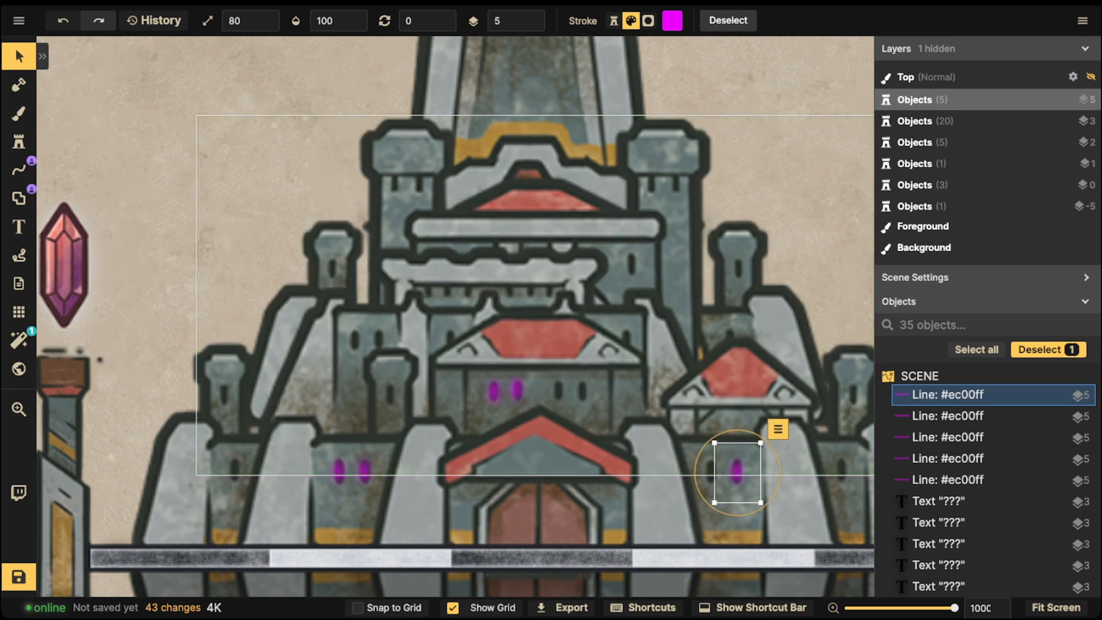
# Step: Paste further glow copies onto the windows of the two outer turrets and the opening at the top of the central tower
pyautogui.hotkey('ctrl', 'v')
pyautogui.moveTo(224, 401); pyautogui.dragTo(225, 395)
pyautogui.hotkey('ctrl', 'v')
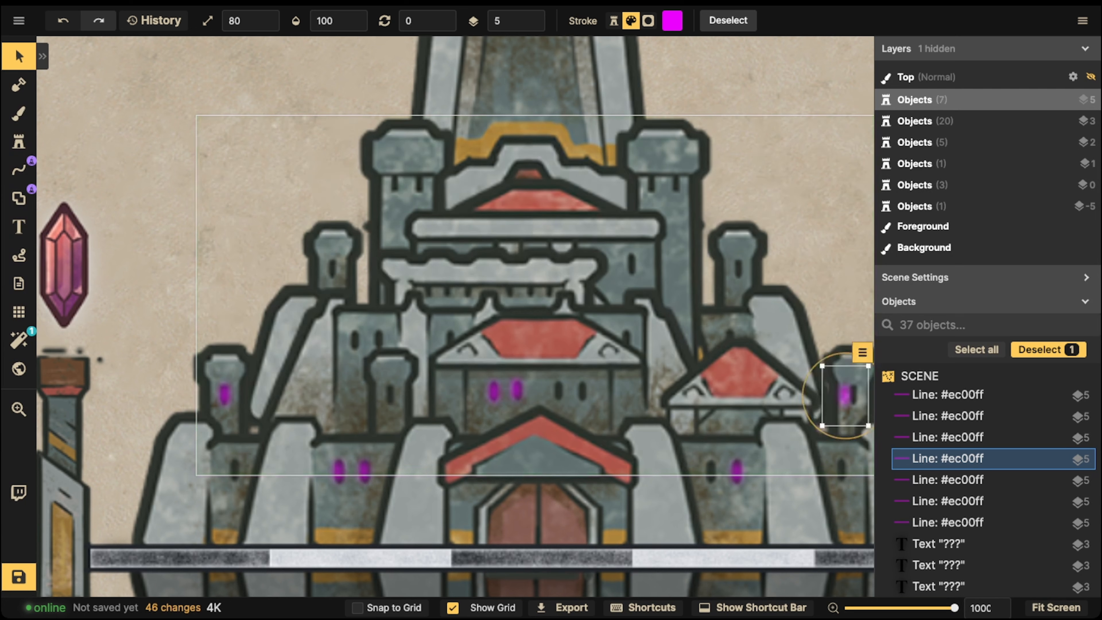
pyautogui.moveTo(845, 395); pyautogui.dragTo(851, 500)
pyautogui.press('space')
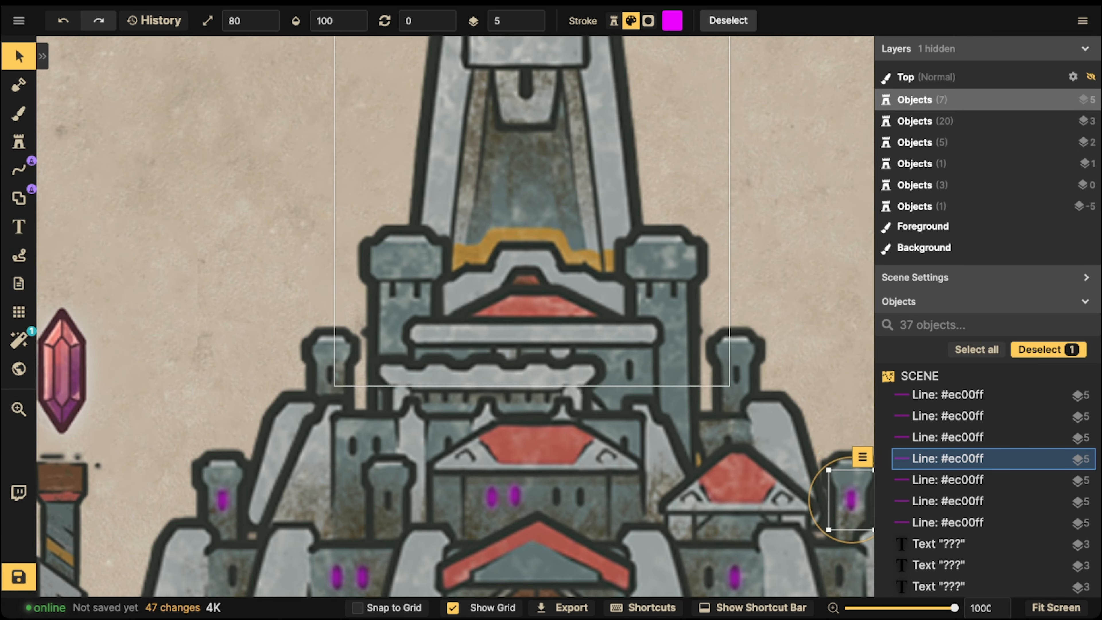
pyautogui.hotkey('ctrl', 'v')
pyautogui.moveTo(524, 86); pyautogui.dragTo(525, 85)
pyautogui.keyDown('shift'); pyautogui.scroll(3, 525, 86); pyautogui.keyUp('shift')
pyautogui.scroll(-10, 505, 125)
pyautogui.press('Escape')
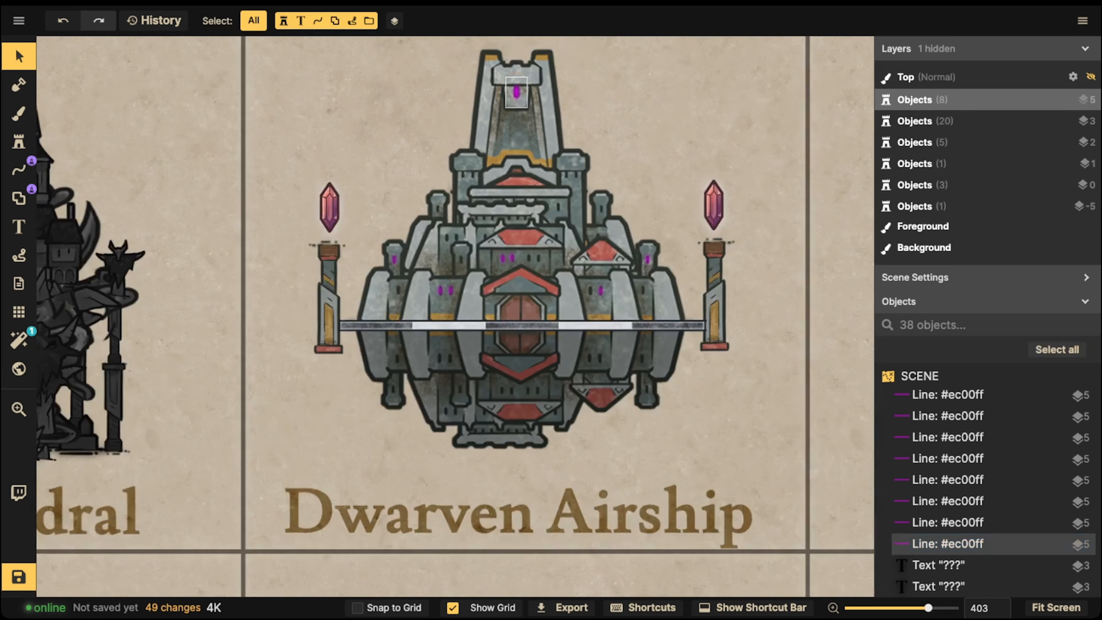
# Step: Select all of the airship's stamps and glow lines and move them slightly up and to the right within their cell
pyautogui.press('space')
pyautogui.moveTo(504, 124); pyautogui.dragTo(473, 204)
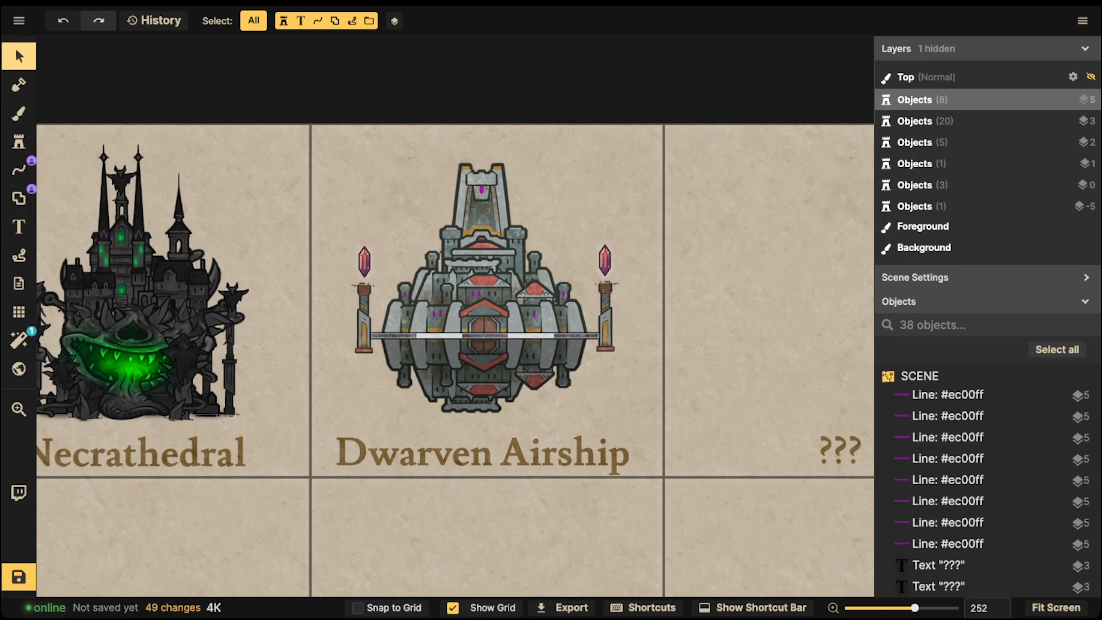
pyautogui.moveTo(320, 154)
pyautogui.mouseDown()
pyautogui.moveTo(634, 366)
pyautogui.moveTo(638, 383)
pyautogui.mouseUp()
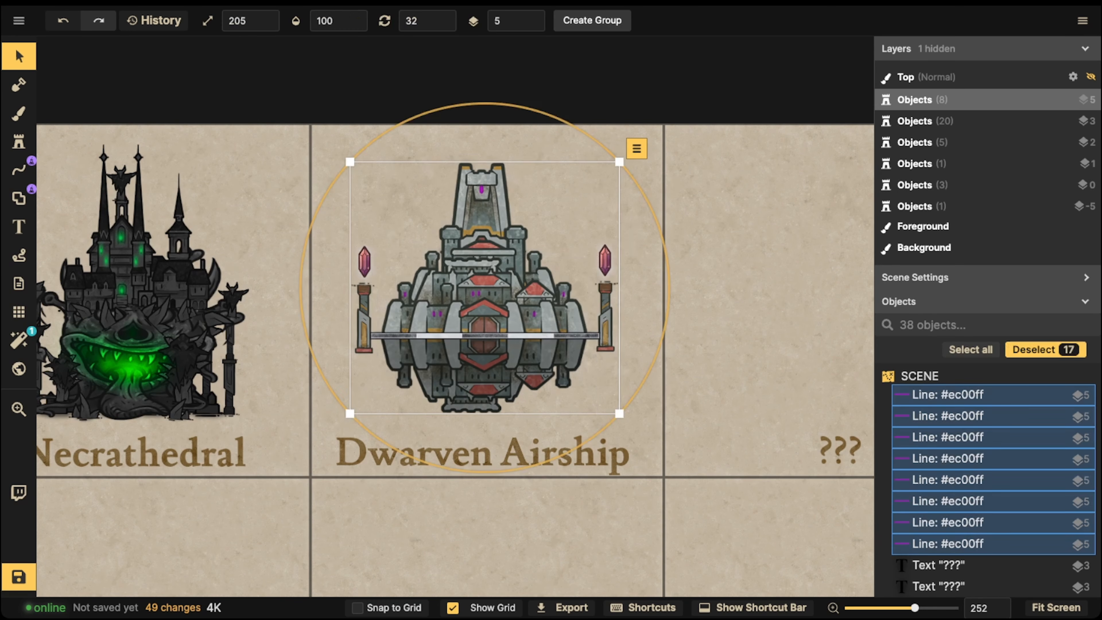
pyautogui.moveTo(533, 334)
pyautogui.mouseDown()
pyautogui.moveTo(576, 311)
pyautogui.moveTo(540, 331)
pyautogui.mouseUp()
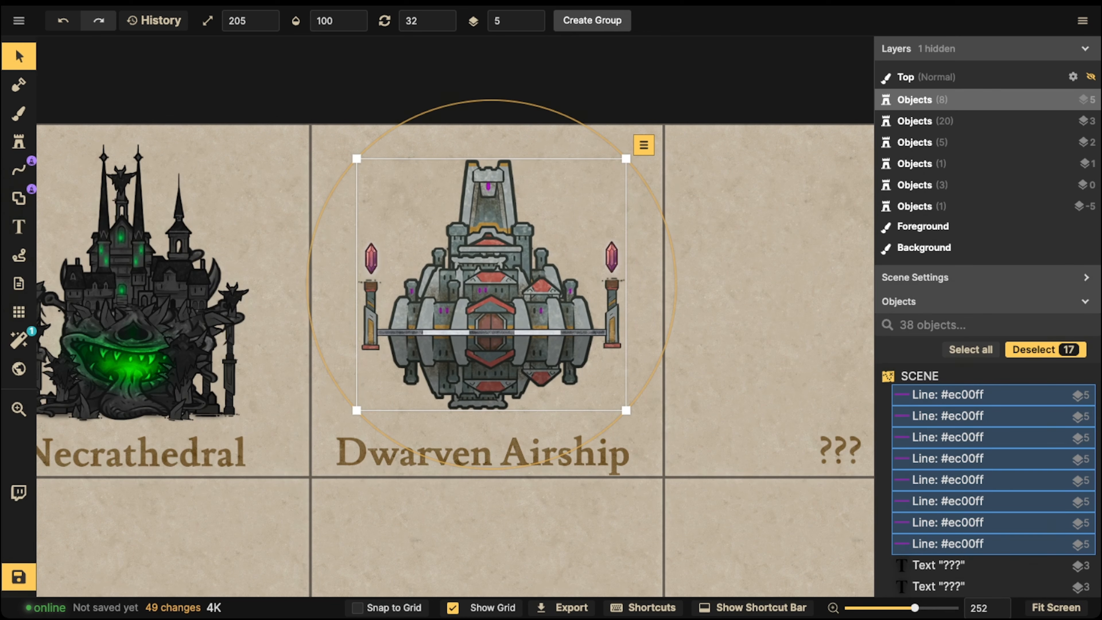
# Step: Group the selected airship objects under the name Dwarven Airship
pyautogui.click(593, 20)
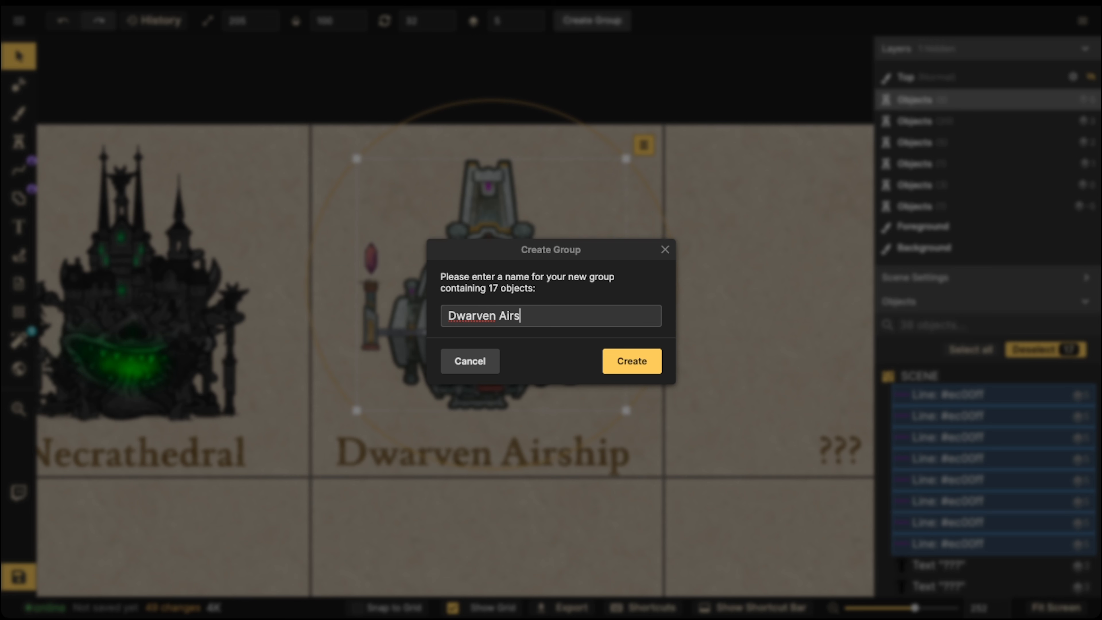
pyautogui.click(632, 361)
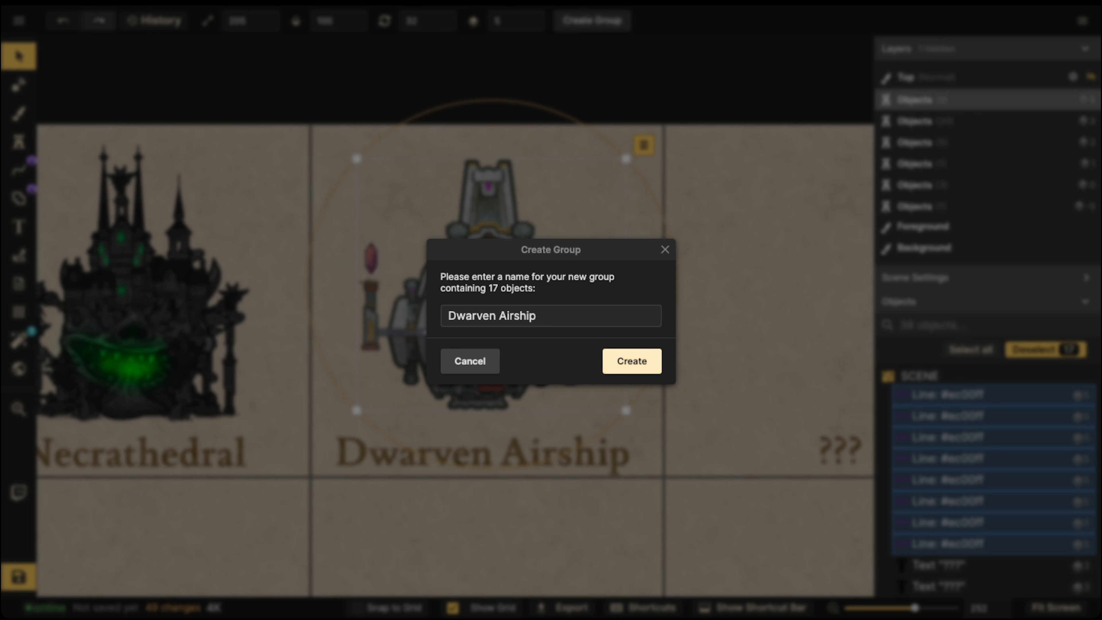
pyautogui.click(694, 321)
pyautogui.scroll(-2, 426, 220)
pyautogui.moveTo(352, 192); pyautogui.dragTo(478, 315)
pyautogui.press('Escape')
# Step: Reduce the Dwarven Airship group to scale 90, recentre it above its label, and save the map
pyautogui.scroll(-4, 593, 191)
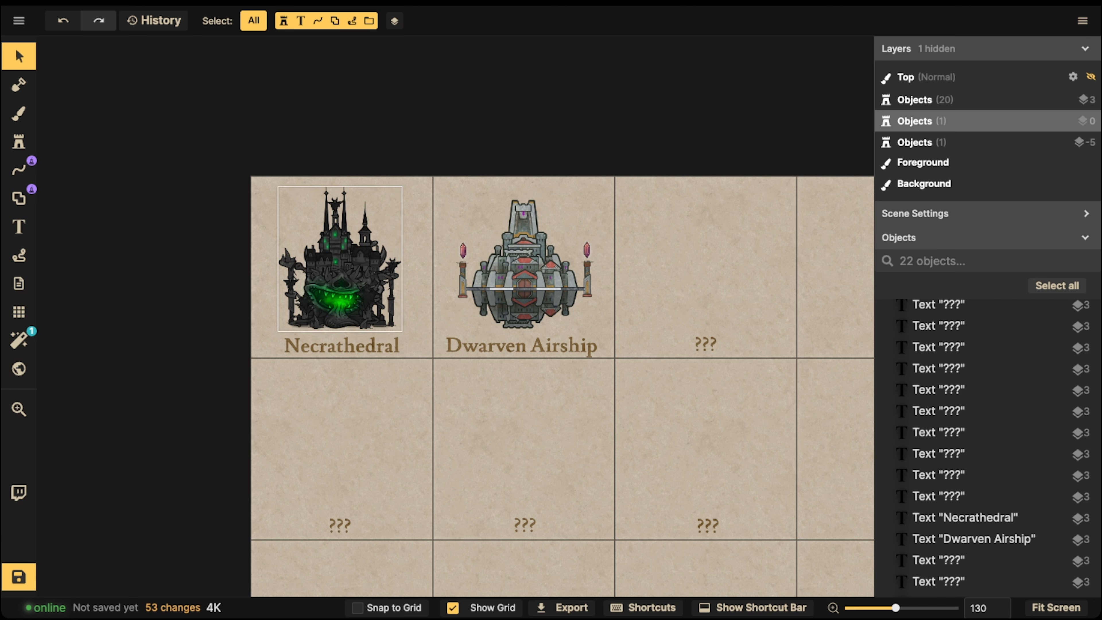
pyautogui.scroll(-3, 497, 238)
pyautogui.moveTo(497, 239); pyautogui.dragTo(452, 256, button='middle')
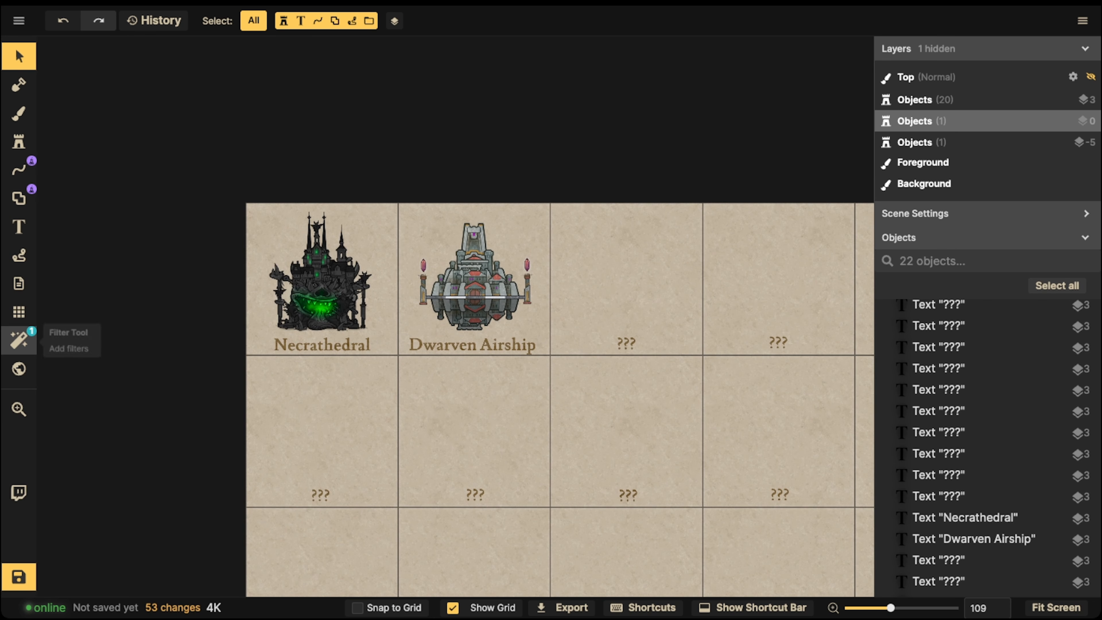
pyautogui.moveTo(474, 278); pyautogui.dragTo(475, 275)
pyautogui.click(321, 278)
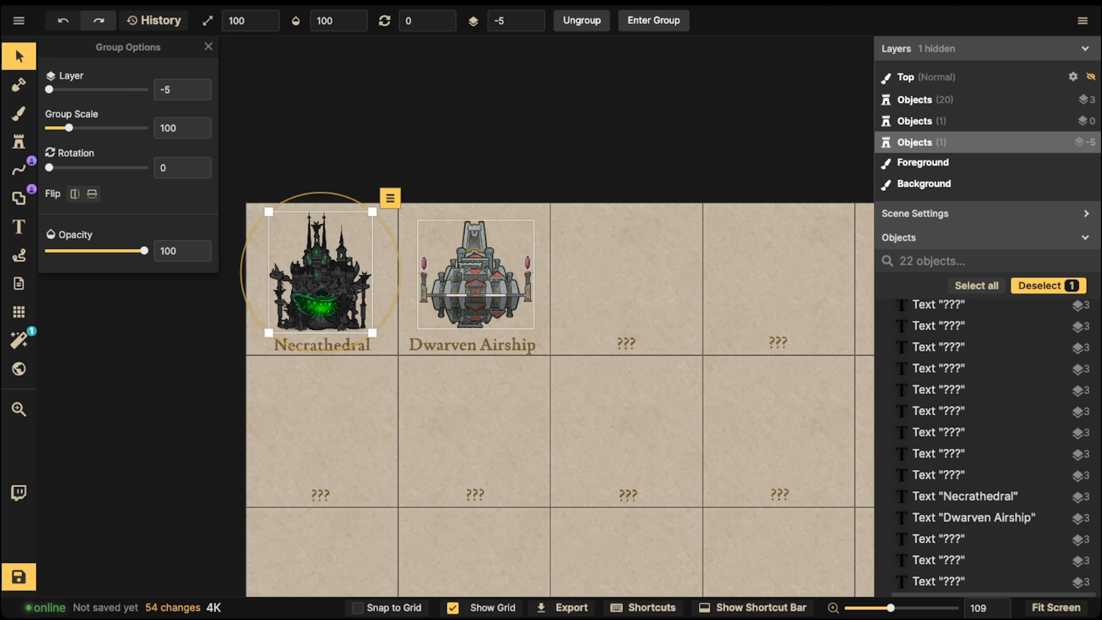
pyautogui.click(476, 276)
pyautogui.moveTo(534, 220); pyautogui.dragTo(528, 226)
pyautogui.moveTo(476, 276); pyautogui.dragTo(475, 280)
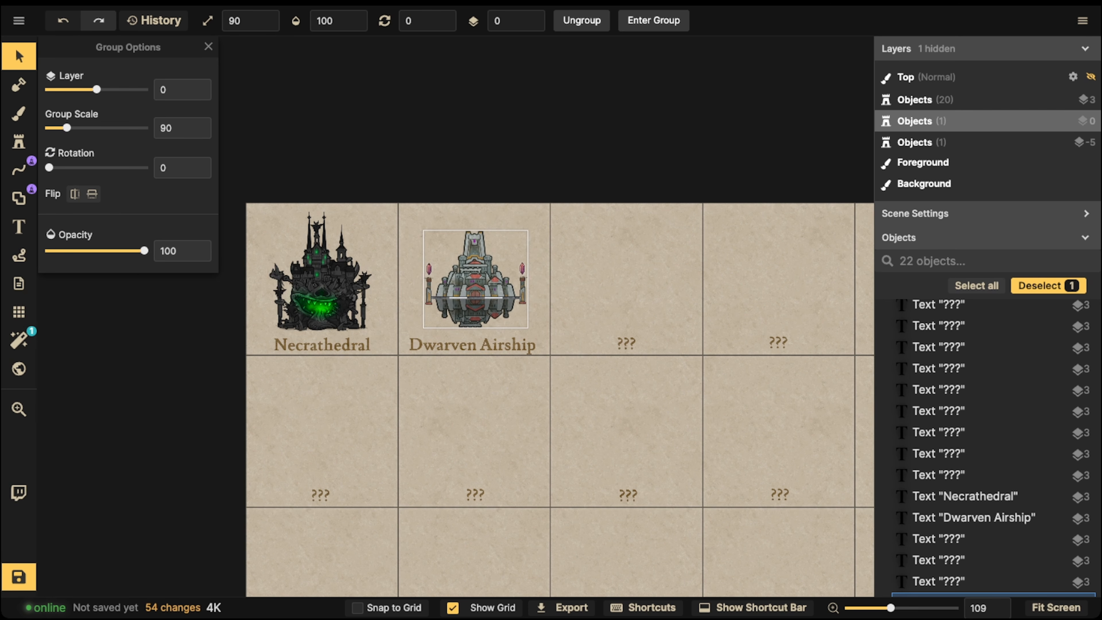
pyautogui.press('Escape')
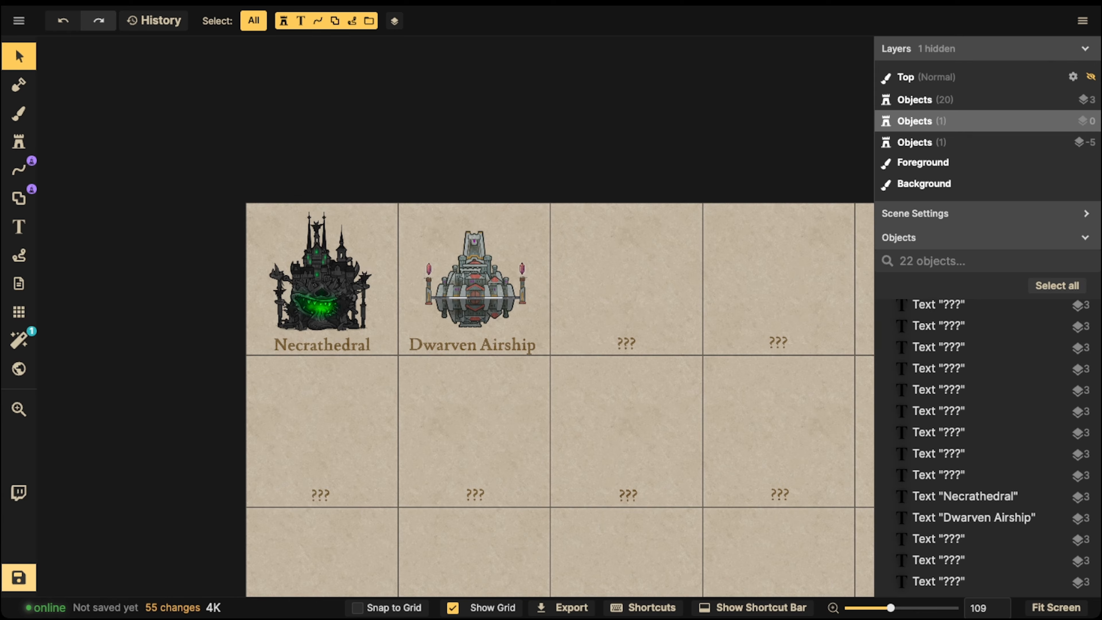
pyautogui.hotkey('ctrl', 's')
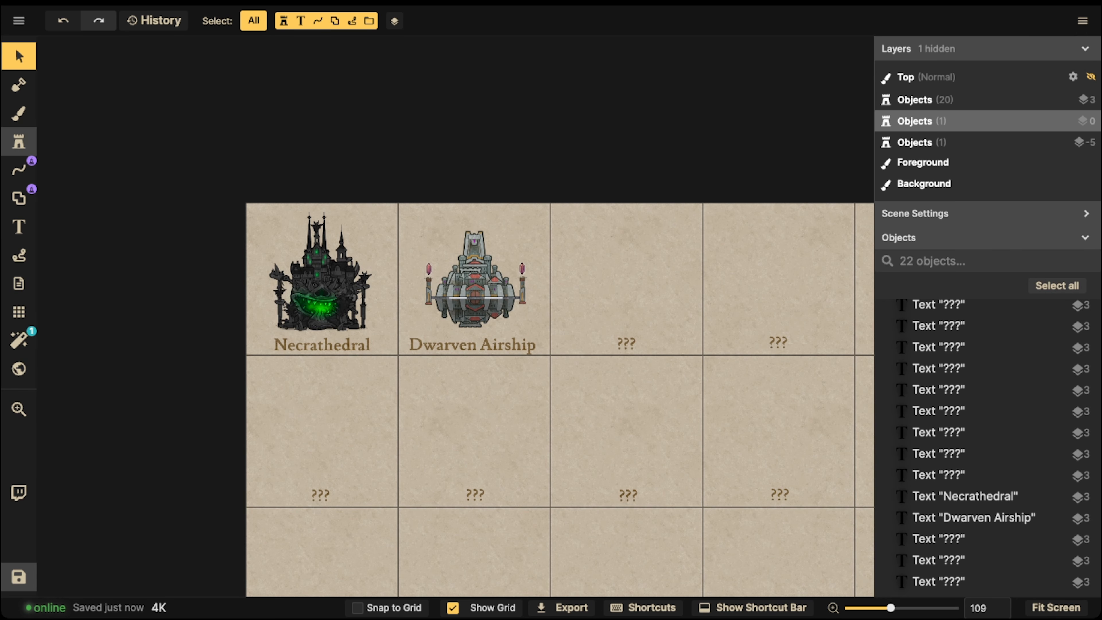
# Step: Choose the blue Crystal Palace stamp from the Fantasy World catalog and place it at scale 295 in the third cell of the top row
pyautogui.click(19, 141)
pyautogui.click(110, 109)
pyautogui.scroll(-20, 419, 295)
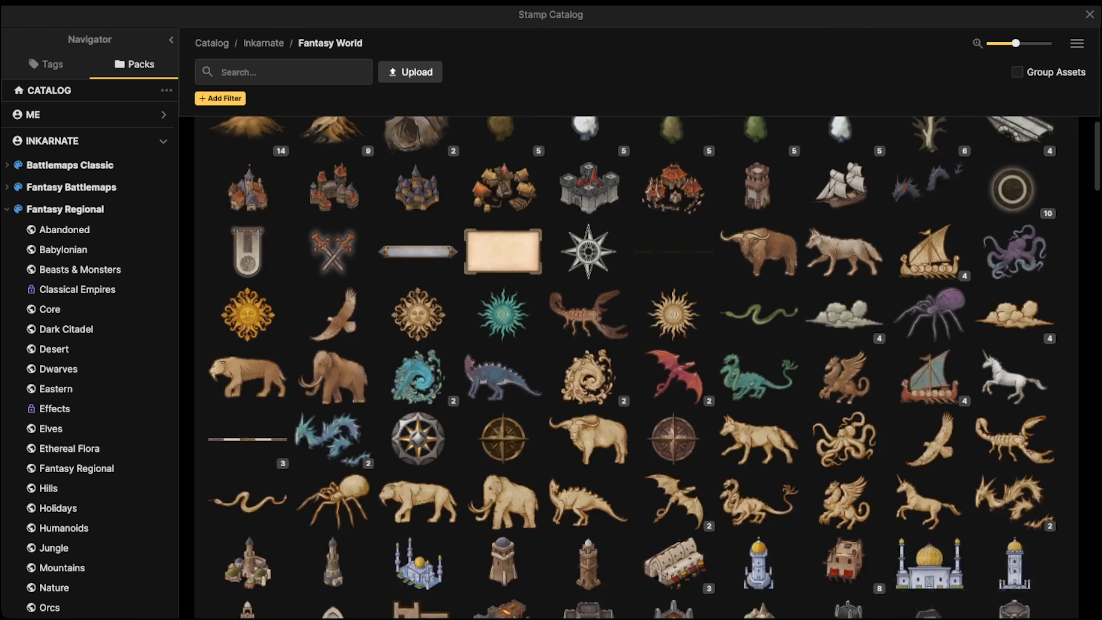
pyautogui.scroll(-20, 419, 295)
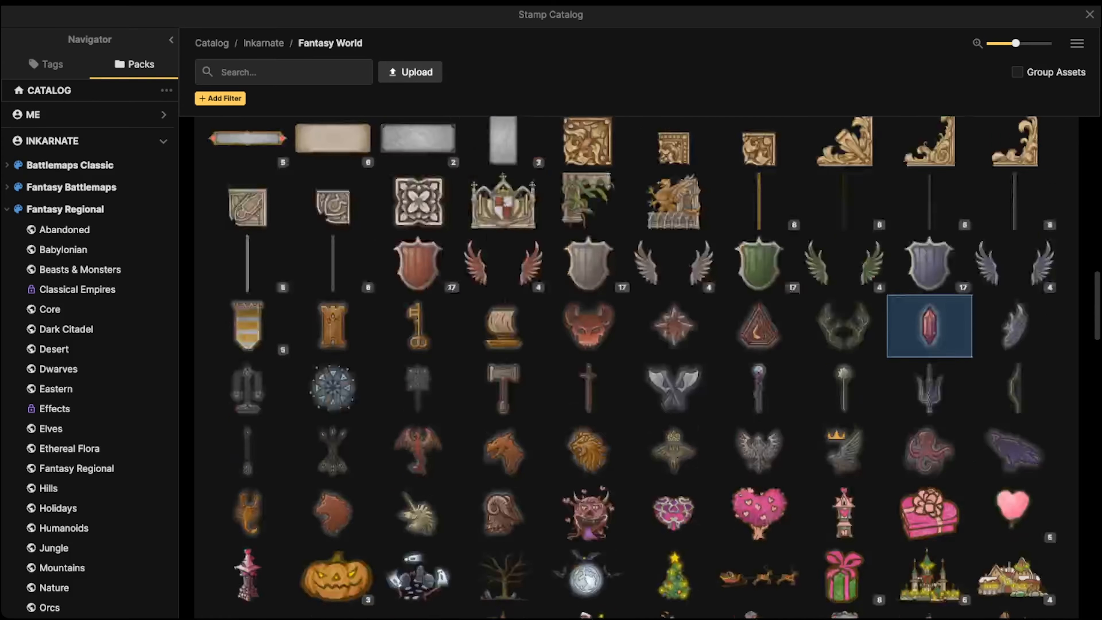
pyautogui.scroll(-8, 419, 304)
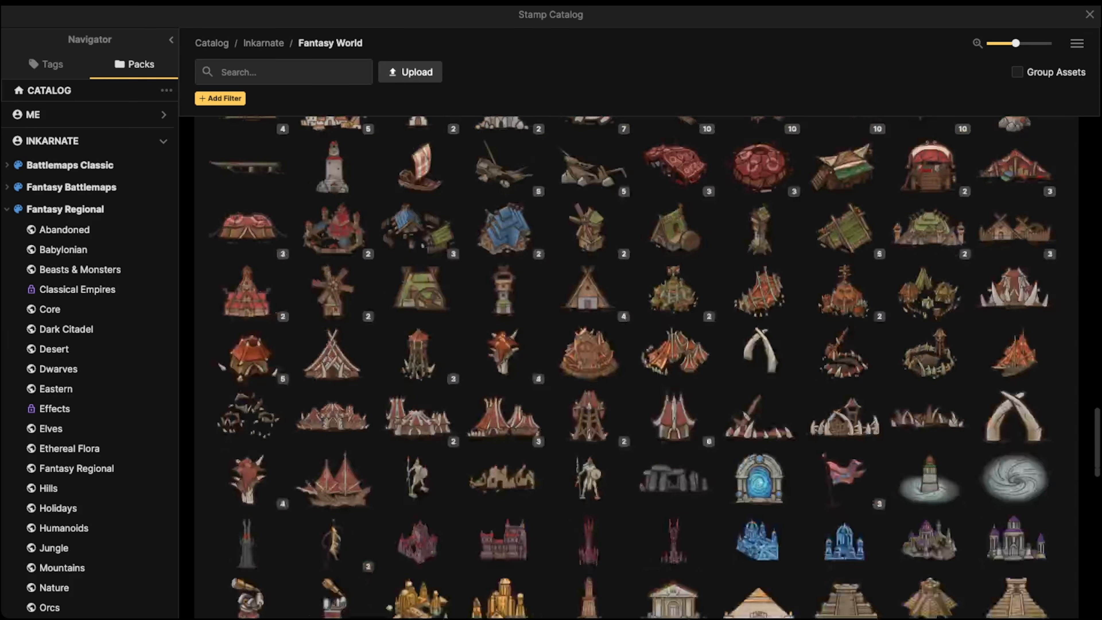
pyautogui.click(759, 326)
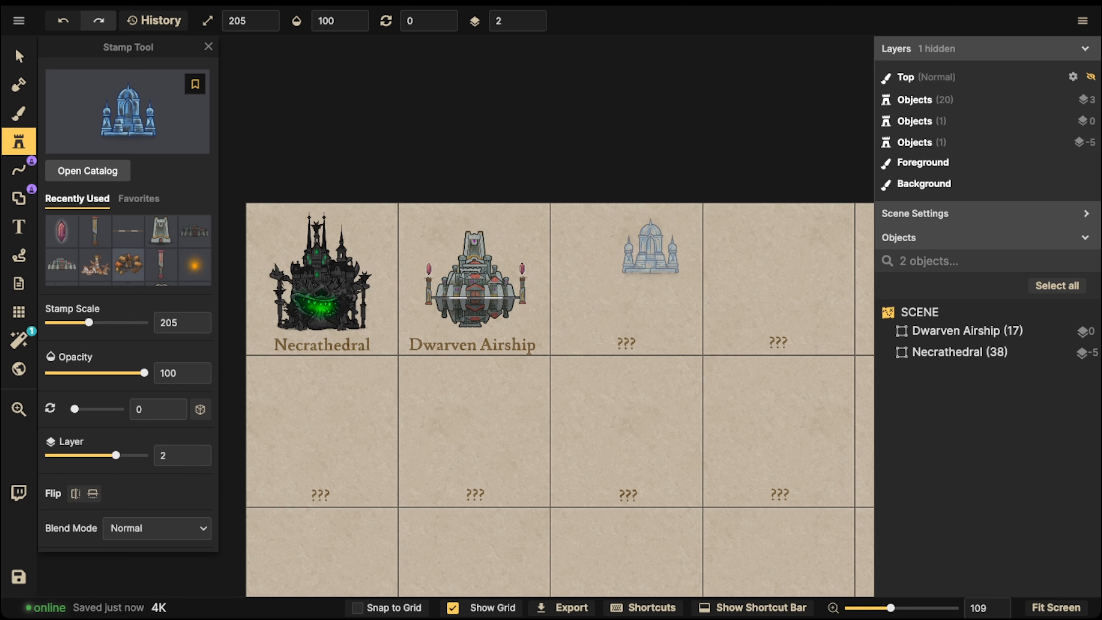
pyautogui.keyDown('shift'); pyautogui.scroll(9, 629, 257); pyautogui.keyUp('shift')
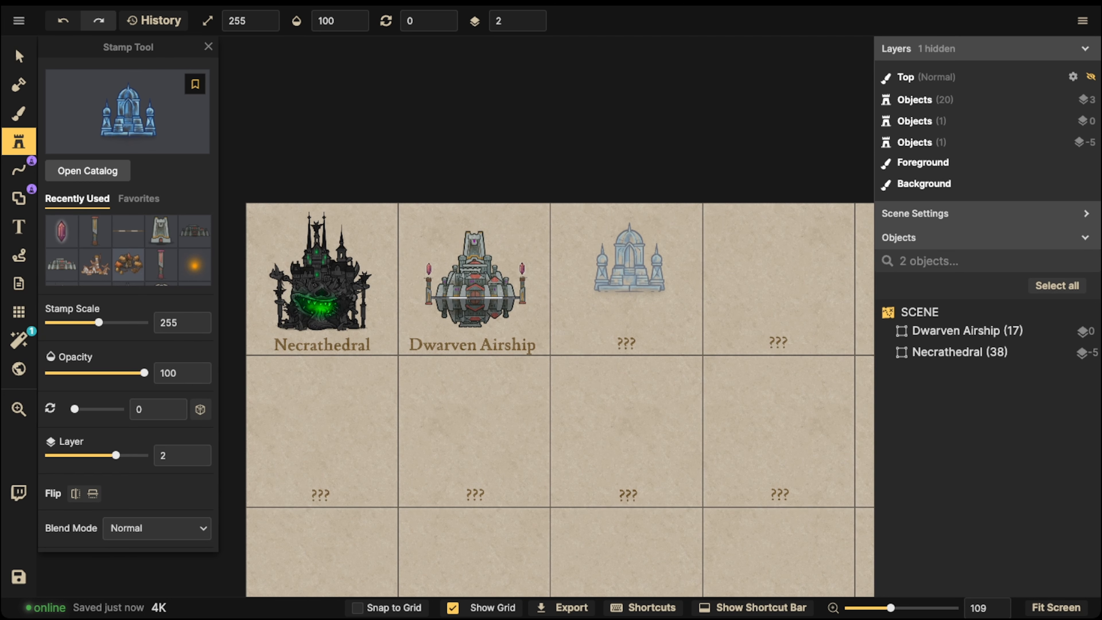
pyautogui.click(623, 265)
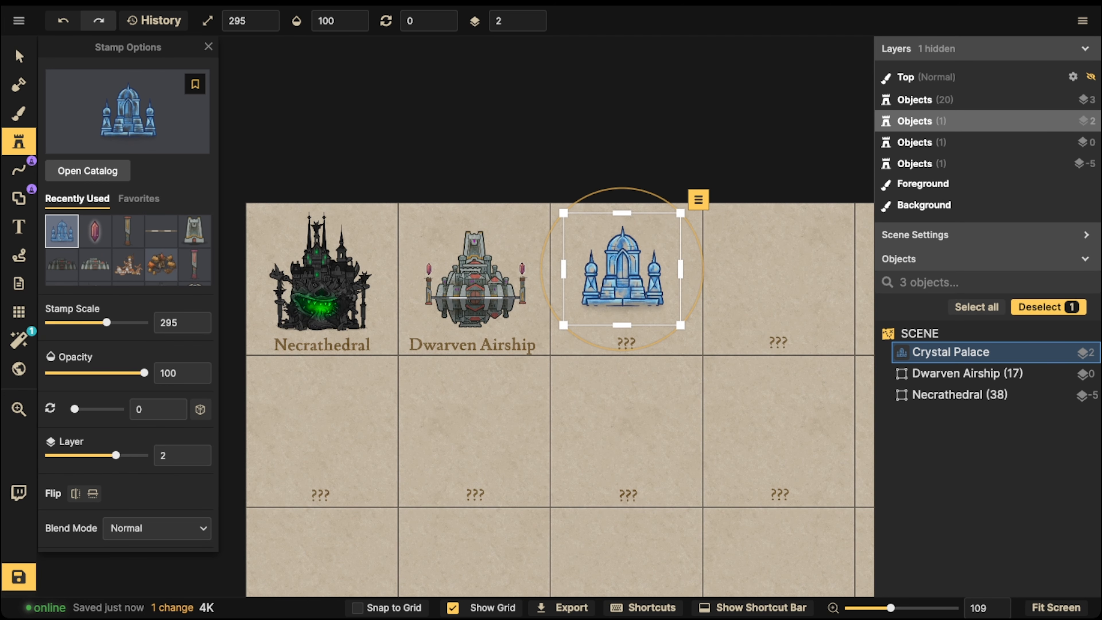
# Step: Shift the Crystal Palace's hue to 82 for a purple tint and move it slightly down and to the left
pyautogui.press('v')
pyautogui.scroll(6, 604, 296)
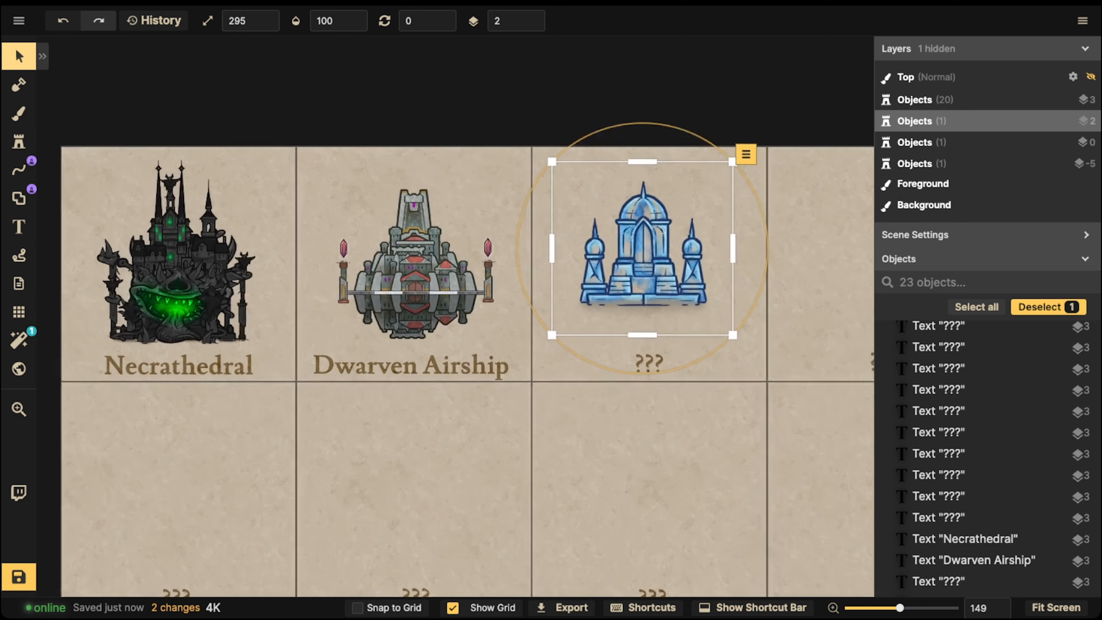
pyautogui.press('space')
pyautogui.moveTo(605, 295); pyautogui.dragTo(424, 337)
pyautogui.click(22, 56)
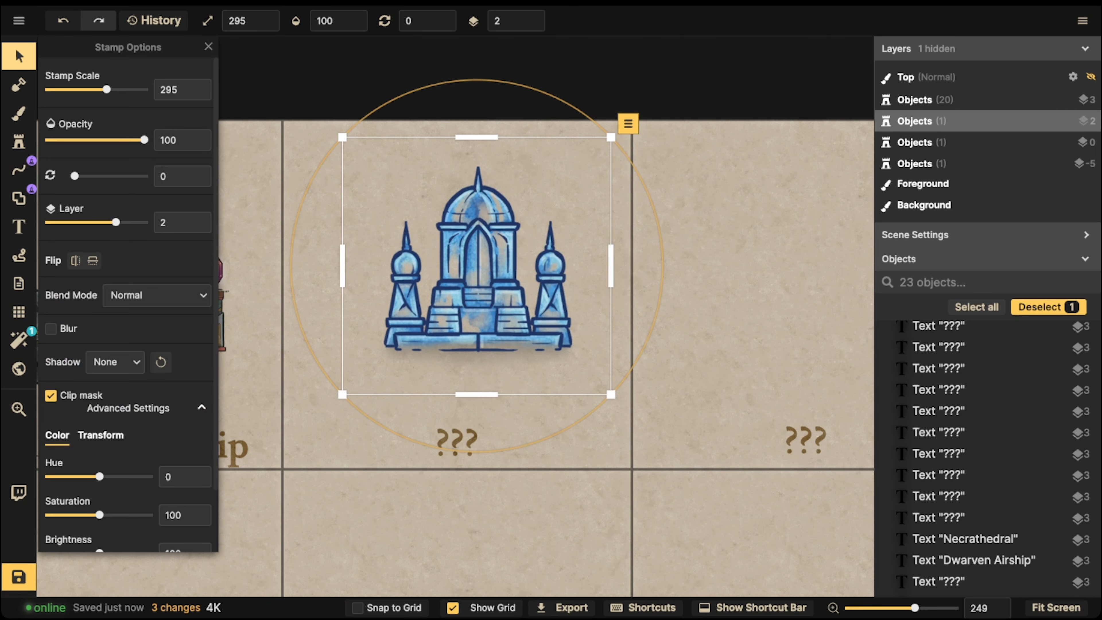
pyautogui.moveTo(79, 476); pyautogui.dragTo(122, 476)
pyautogui.moveTo(477, 272); pyautogui.dragTo(447, 281)
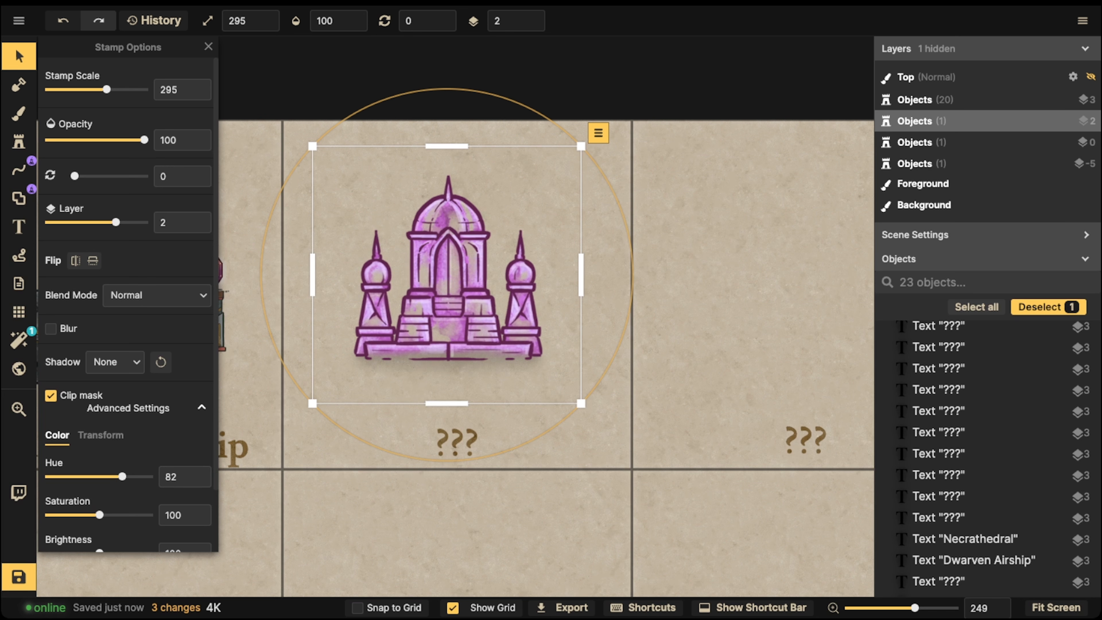
# Step: Reduce the Crystal Palace to scale 235, refine its hue to 87, and reposition it slightly right within the cell
pyautogui.moveTo(425, 320); pyautogui.dragTo(477, 298)
pyautogui.scroll(-1, 428, 321)
pyautogui.keyDown('shift'); pyautogui.scroll(-1, 429, 320); pyautogui.keyUp('shift')
pyautogui.keyDown('shift'); pyautogui.scroll(1, 429, 320); pyautogui.keyUp('shift')
pyautogui.keyDown('alt'); pyautogui.scroll(-6, 428, 320); pyautogui.keyUp('alt')
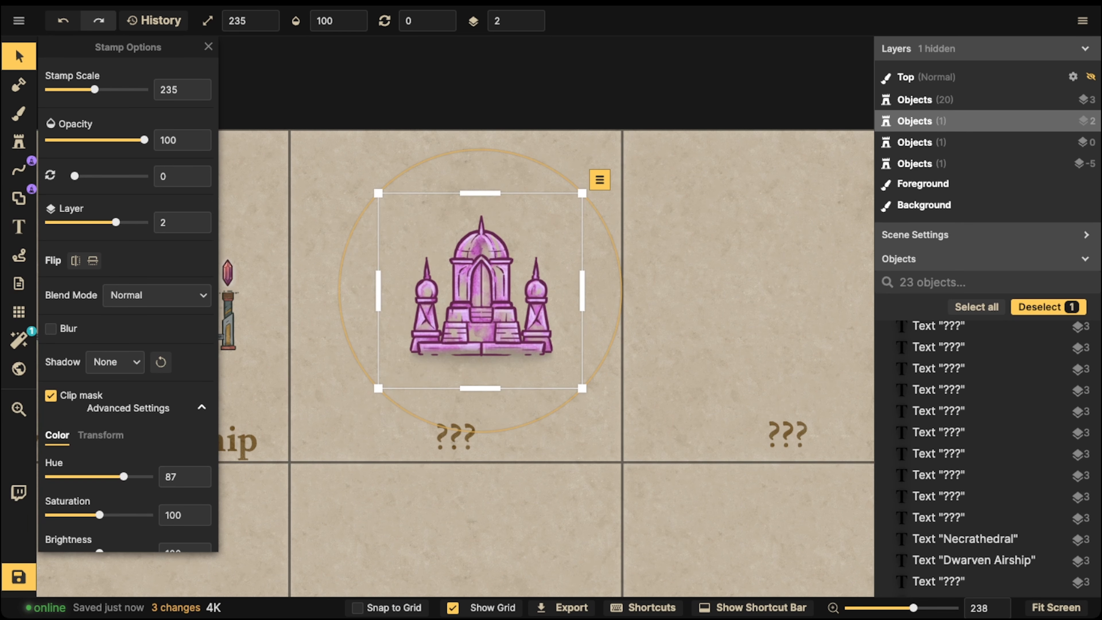
# Step: Choose the Red Decorative Wings stamp from the Fantasy World catalog and recolour it with hue -72, saturation 132 and brightness 114
pyautogui.click(18, 142)
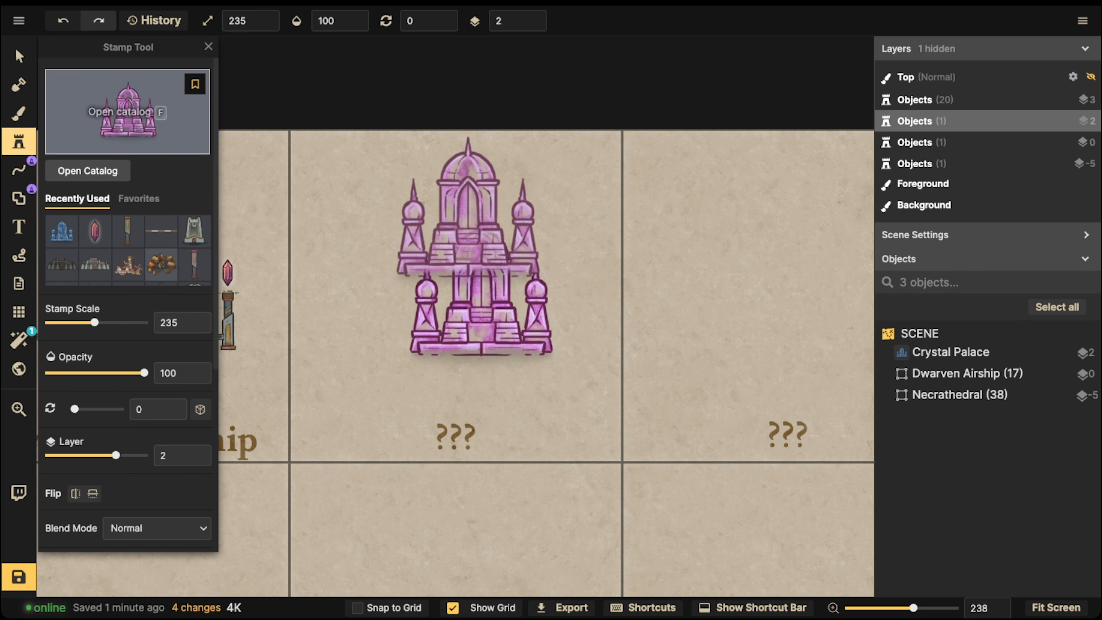
pyautogui.click(117, 112)
pyautogui.scroll(-10, 247, 200)
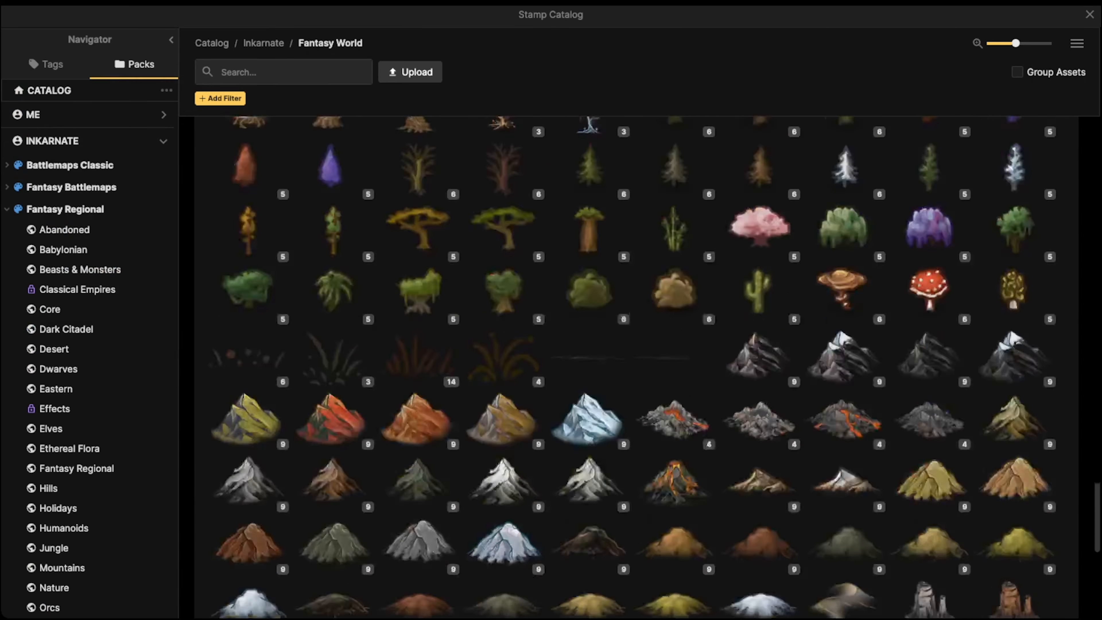
pyautogui.scroll(10, 460, 347)
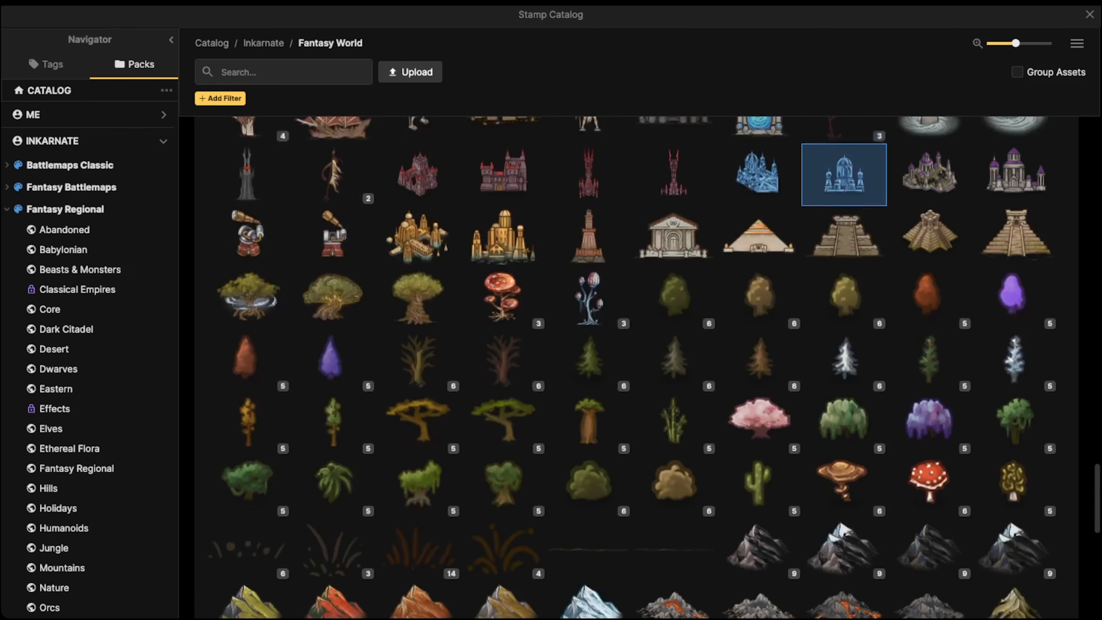
pyautogui.scroll(10, 503, 325)
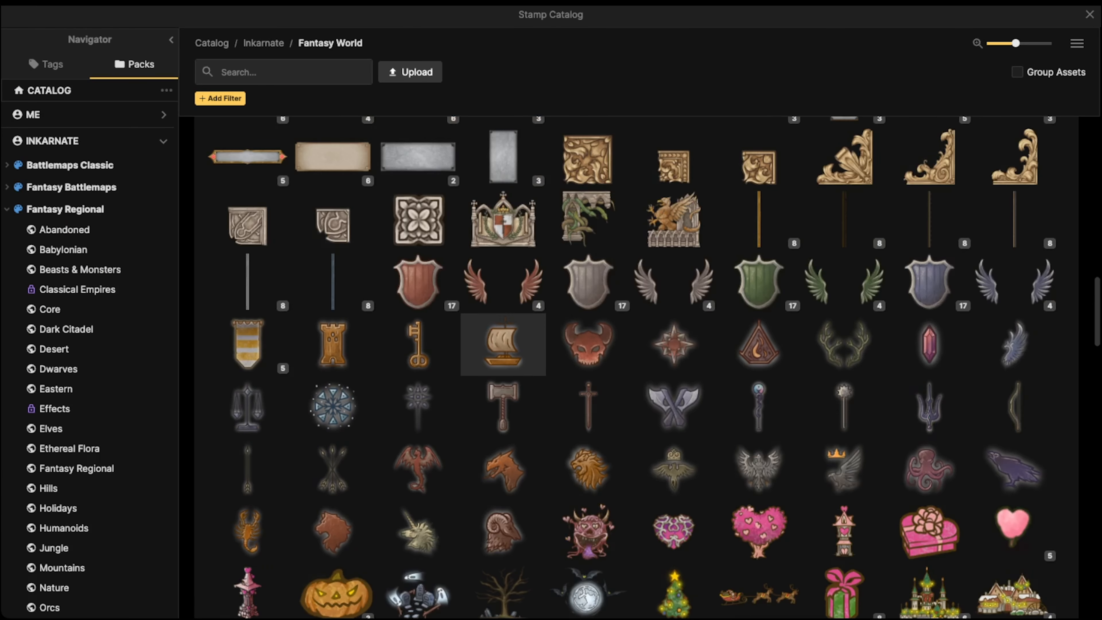
pyautogui.click(503, 282)
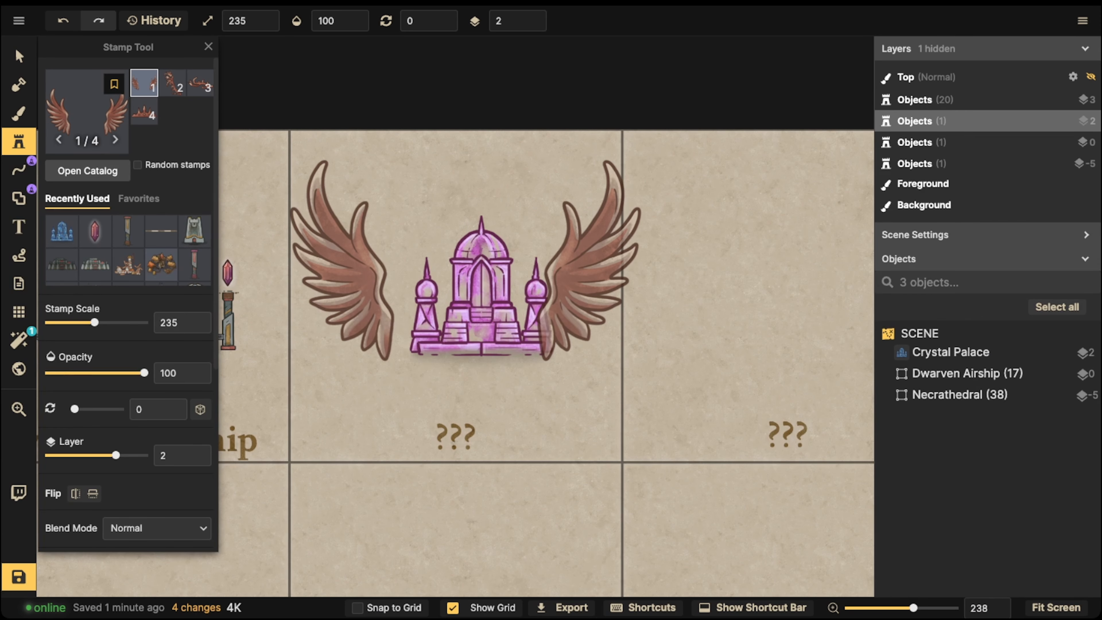
pyautogui.scroll(-5, 128, 304)
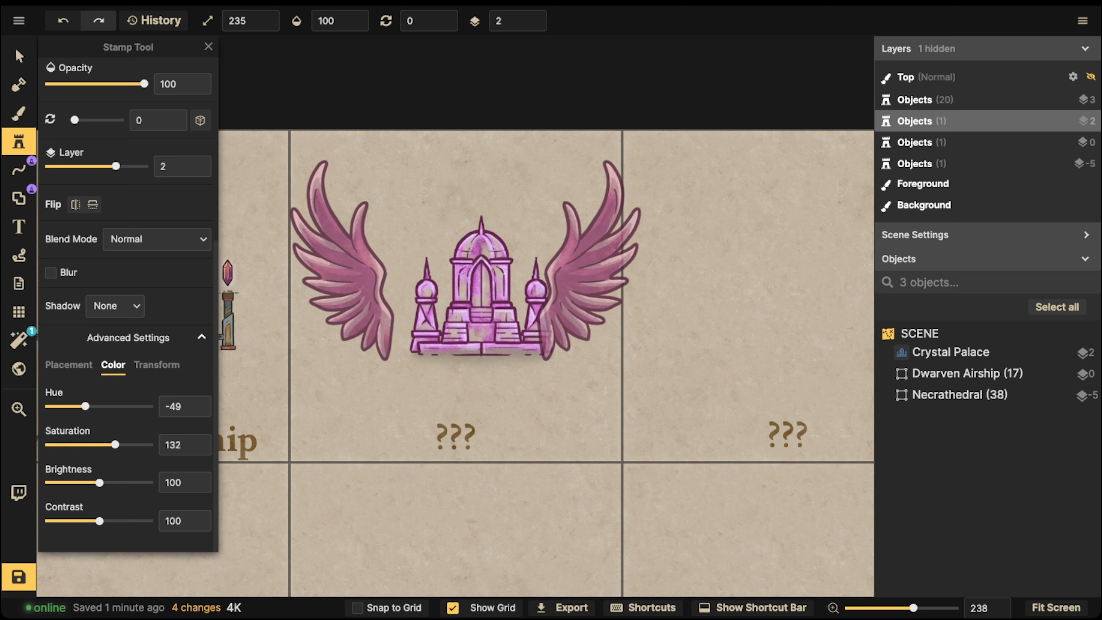
pyautogui.moveTo(99, 483); pyautogui.dragTo(106, 483)
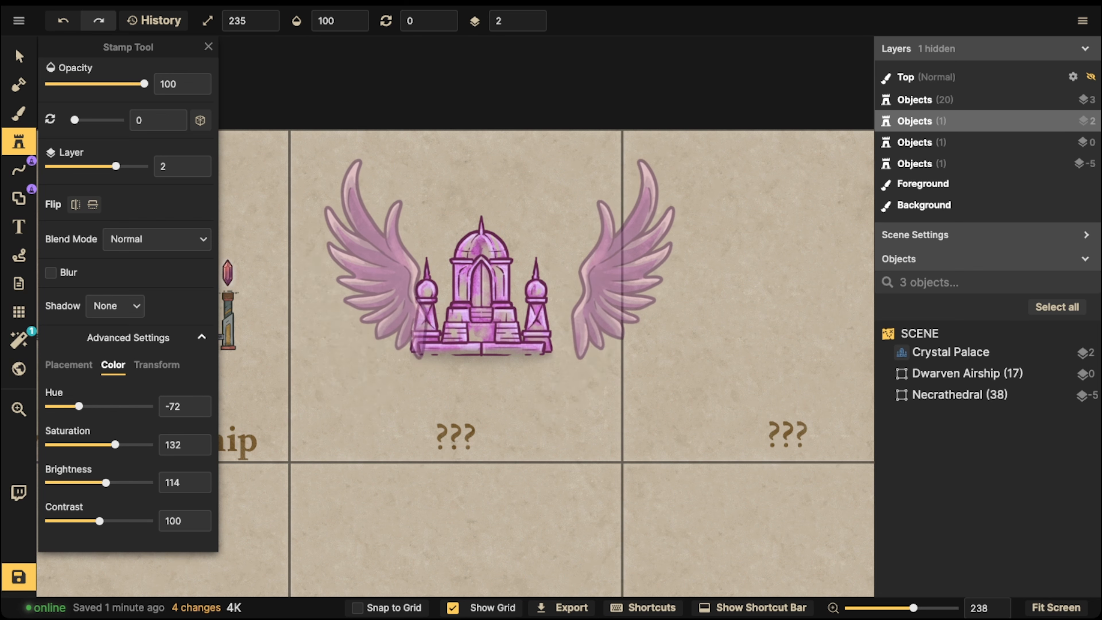
# Step: Shrink the wings to scale 85, place them flanking the Crystal Palace's dome, and reduce them slightly further
pyautogui.press('[')
pyautogui.press('[')
pyautogui.press('[')
pyautogui.press('[')
pyautogui.press('[')
pyautogui.press('[')
pyautogui.press('[')
pyautogui.press('[')
pyautogui.press('[')
pyautogui.press('[')
pyautogui.press('[')
pyautogui.press('[')
pyautogui.press('[')
pyautogui.press('[')
pyautogui.press('[')
pyautogui.press('[')
pyautogui.press('[')
pyautogui.press('[')
pyautogui.press('[')
pyautogui.press('[')
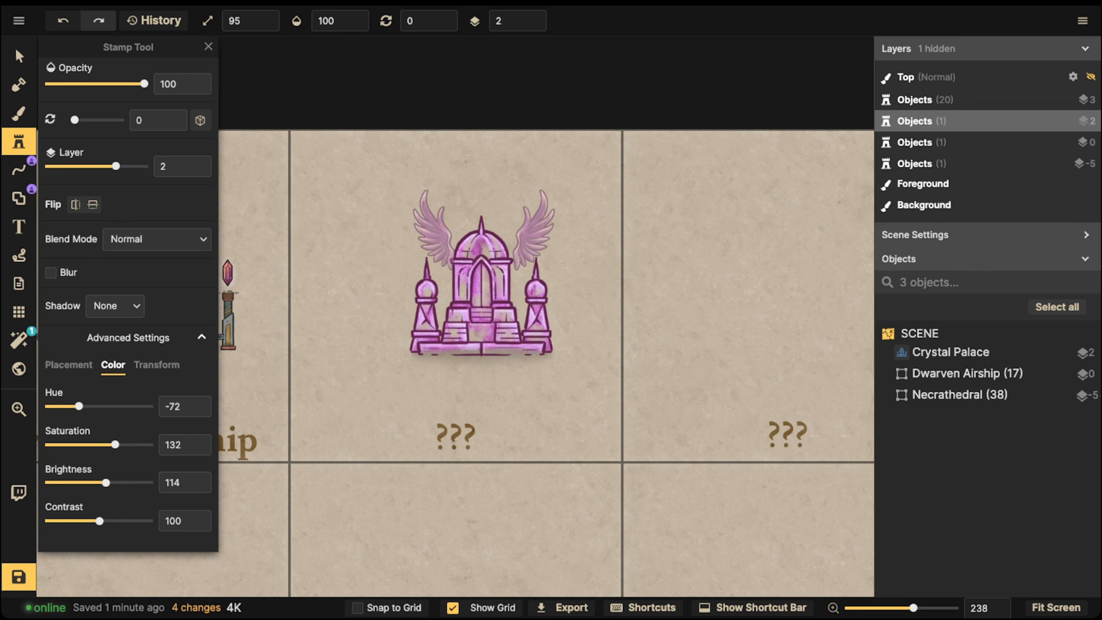
pyautogui.press(']')
pyautogui.press(']')
pyautogui.press(']')
pyautogui.press('[')
pyautogui.press('[')
pyautogui.press('[')
pyautogui.click(481, 243)
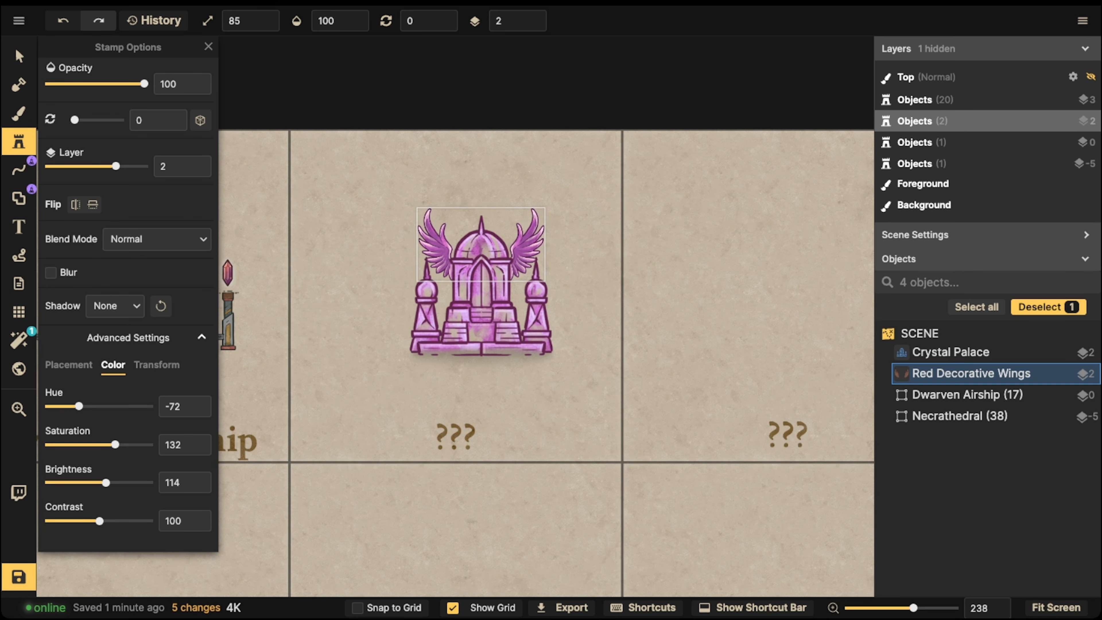
pyautogui.press('[')
pyautogui.press('Escape')
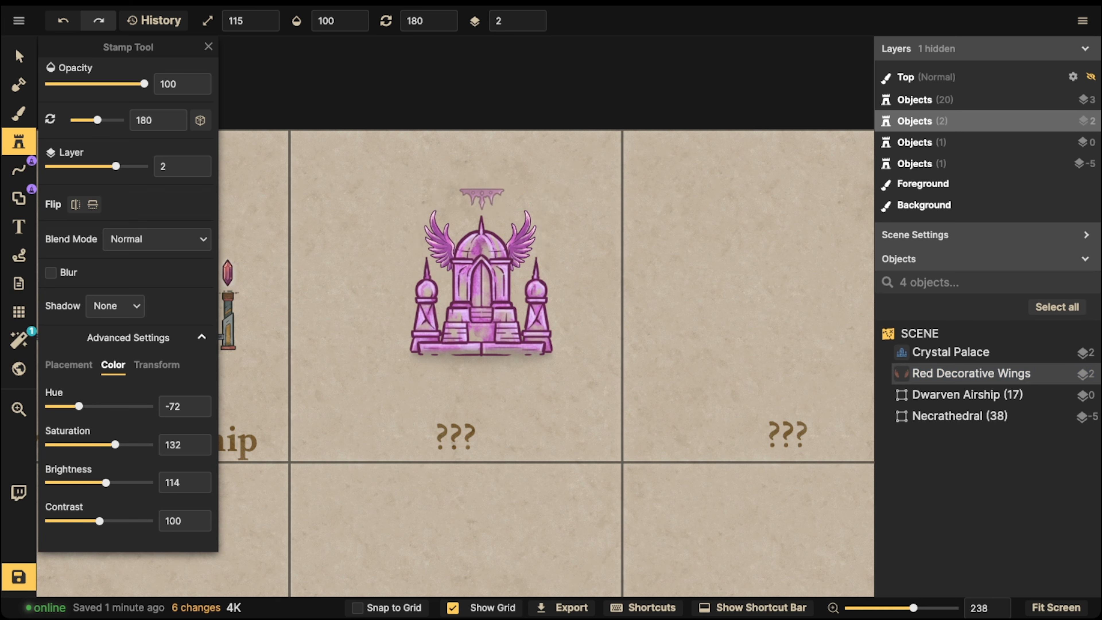
# Step: Place two Red Modular Crown stamps at scale 115 above the palace, one rotated 180 and a mirroring one at rotation 0
pyautogui.click(482, 199)
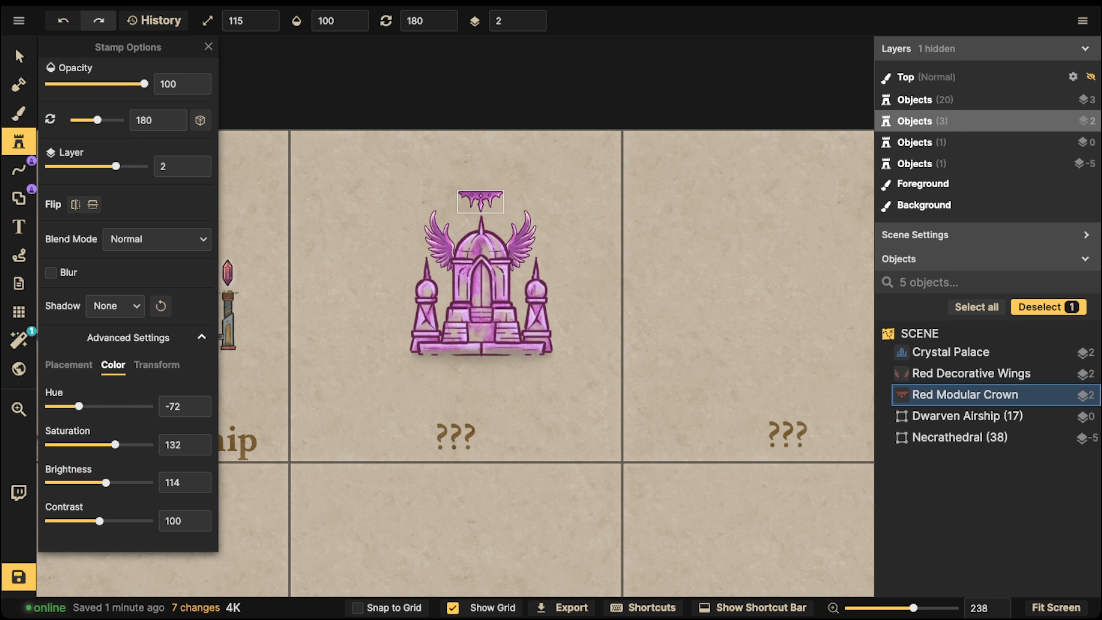
pyautogui.press('Escape')
pyautogui.keyDown('shift'); pyautogui.scroll(4, 481, 176); pyautogui.keyUp('shift')
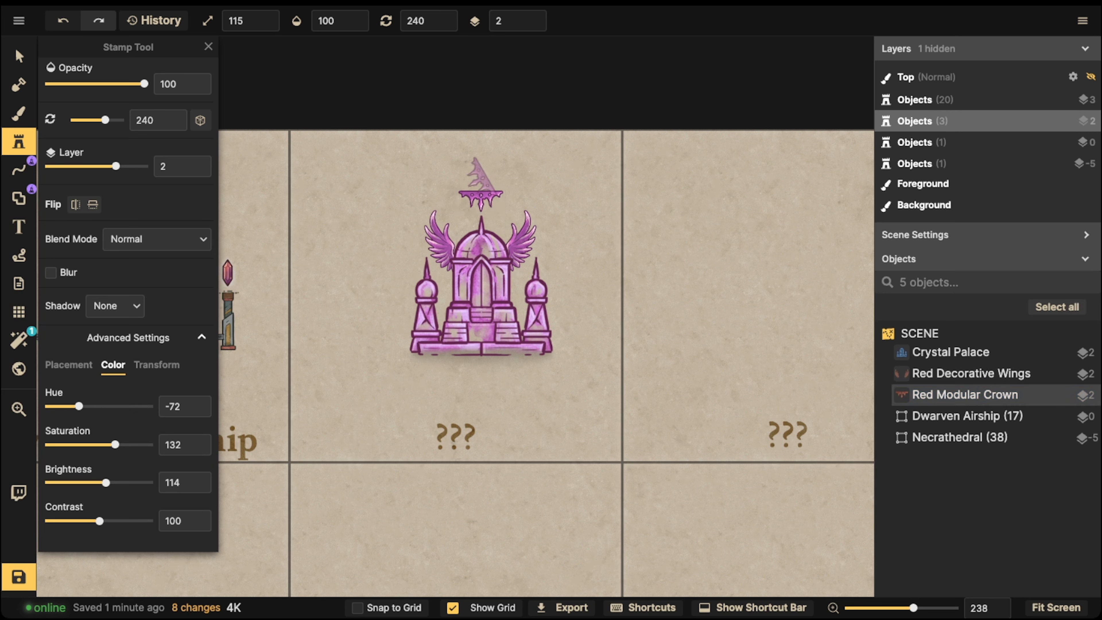
pyautogui.click(482, 188)
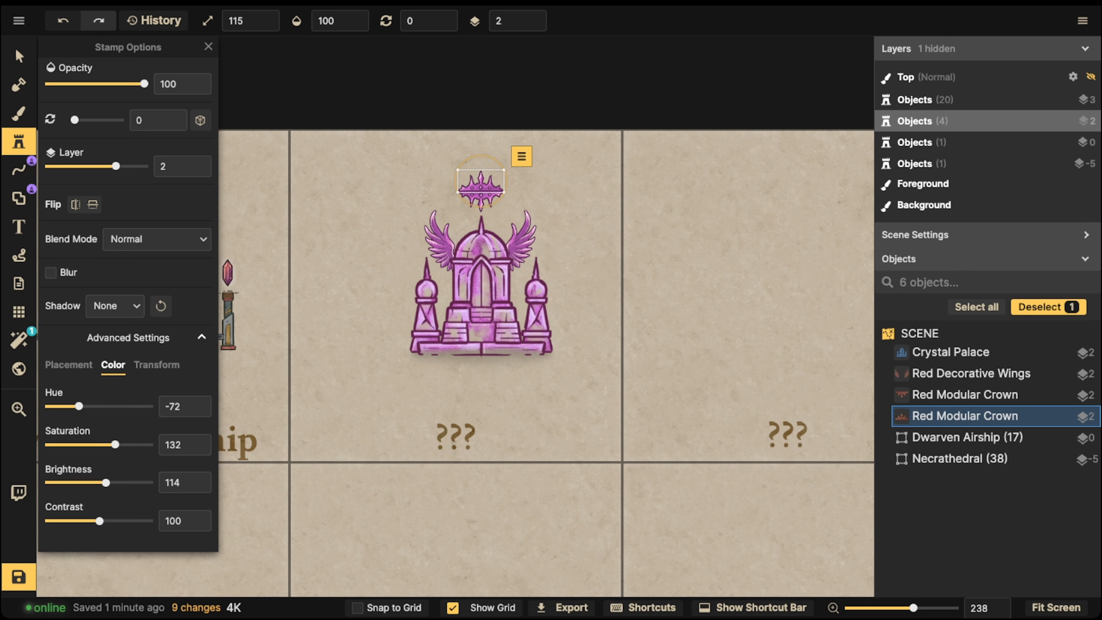
pyautogui.press('Escape')
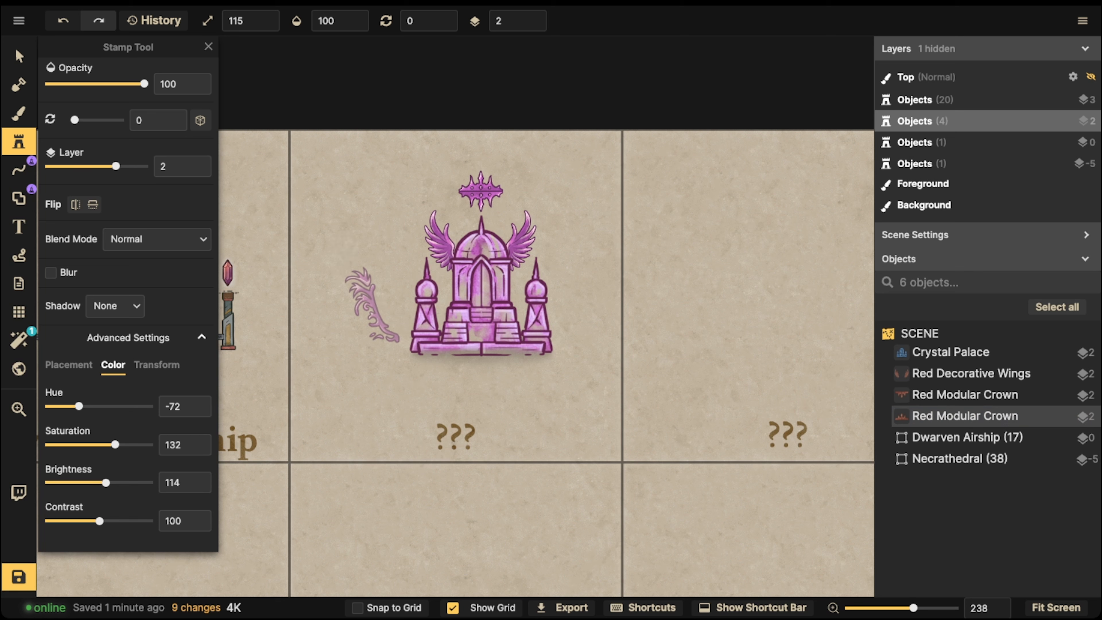
# Step: Cycle through the ornament variants to the curled, leafy Red Modular Piece and try different rotations of it around the palace
pyautogui.press('Right')
pyautogui.press('Right')
pyautogui.press('Right')
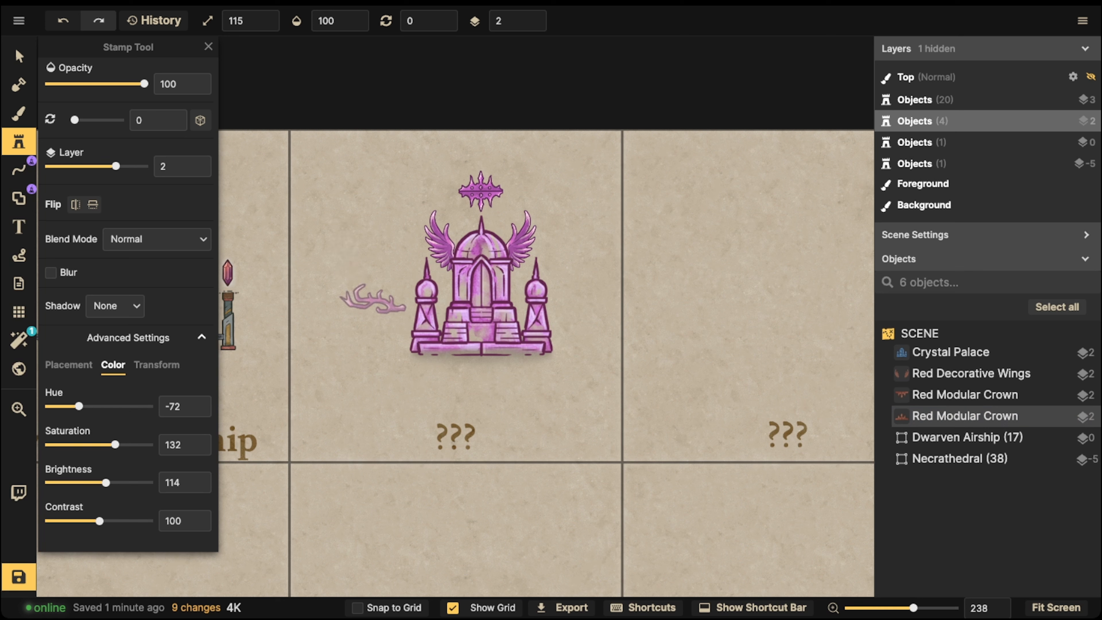
pyautogui.press('Right')
pyautogui.press('Right')
pyautogui.press('Right')
pyautogui.press('Right')
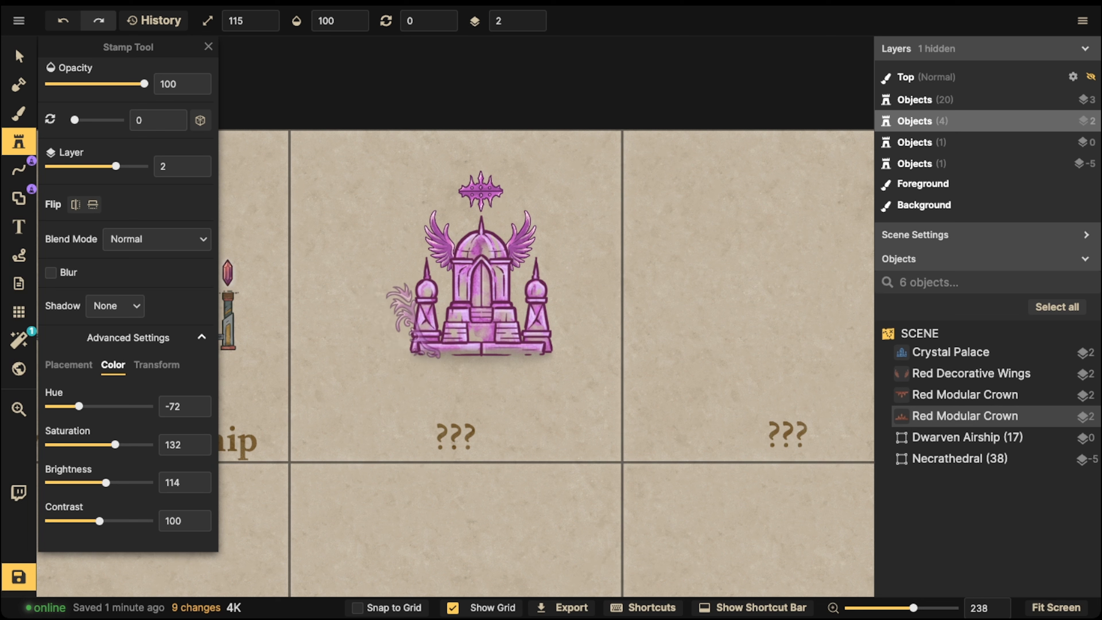
pyautogui.keyDown('shift'); pyautogui.scroll(-3, 408, 296); pyautogui.keyUp('shift')
pyautogui.keyDown('shift'); pyautogui.scroll(5, 410, 300); pyautogui.keyUp('shift')
pyautogui.keyDown('shift'); pyautogui.scroll(1, 542, 286); pyautogui.keyUp('shift')
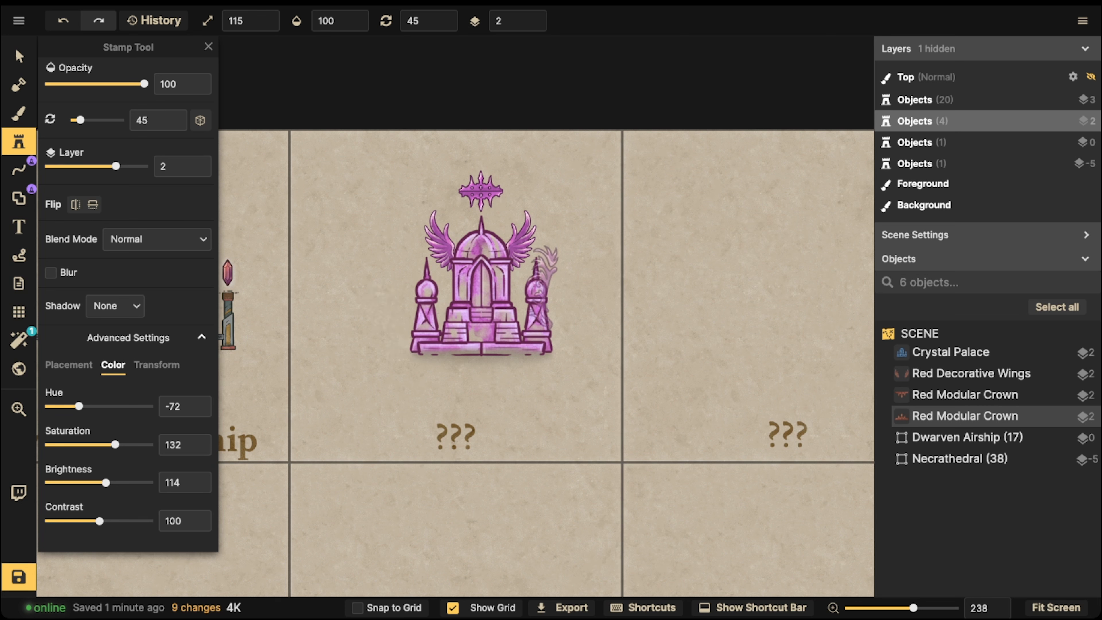
pyautogui.keyDown('shift'); pyautogui.scroll(-2, 434, 297); pyautogui.keyUp('shift')
pyautogui.keyDown('shift'); pyautogui.scroll(-2, 427, 300); pyautogui.keyUp('shift')
pyautogui.keyDown('shift'); pyautogui.scroll(2, 451, 299); pyautogui.keyUp('shift')
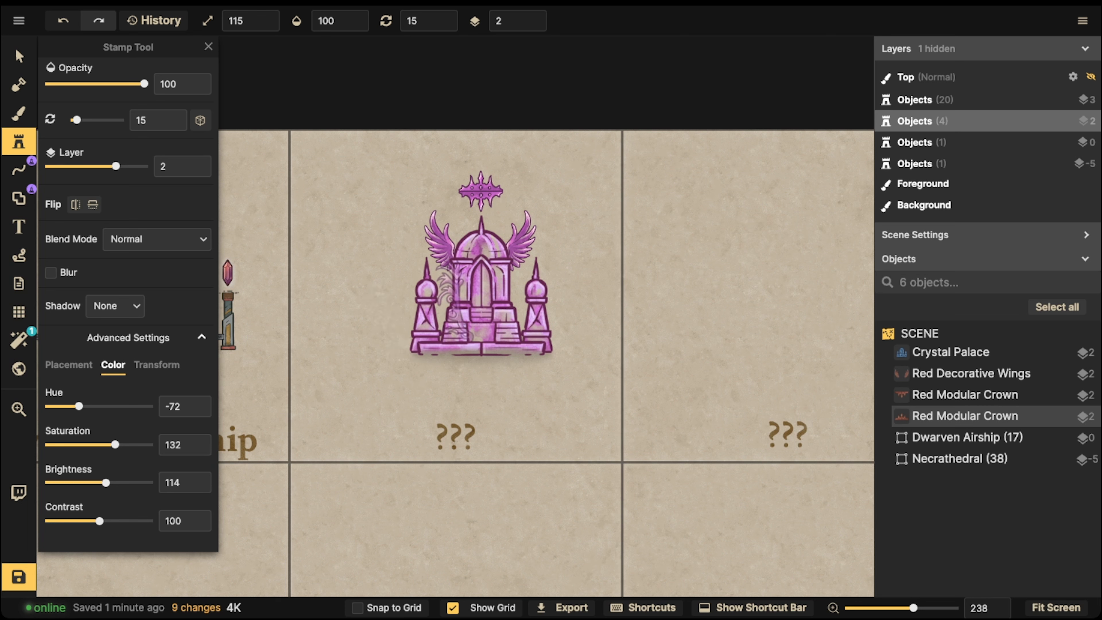
# Step: Set the stamp's layer to 4 and rotation to 0, and place the Red Modular Piece beside the palace's left tower
pyautogui.click(533, 25)
pyautogui.click(533, 16)
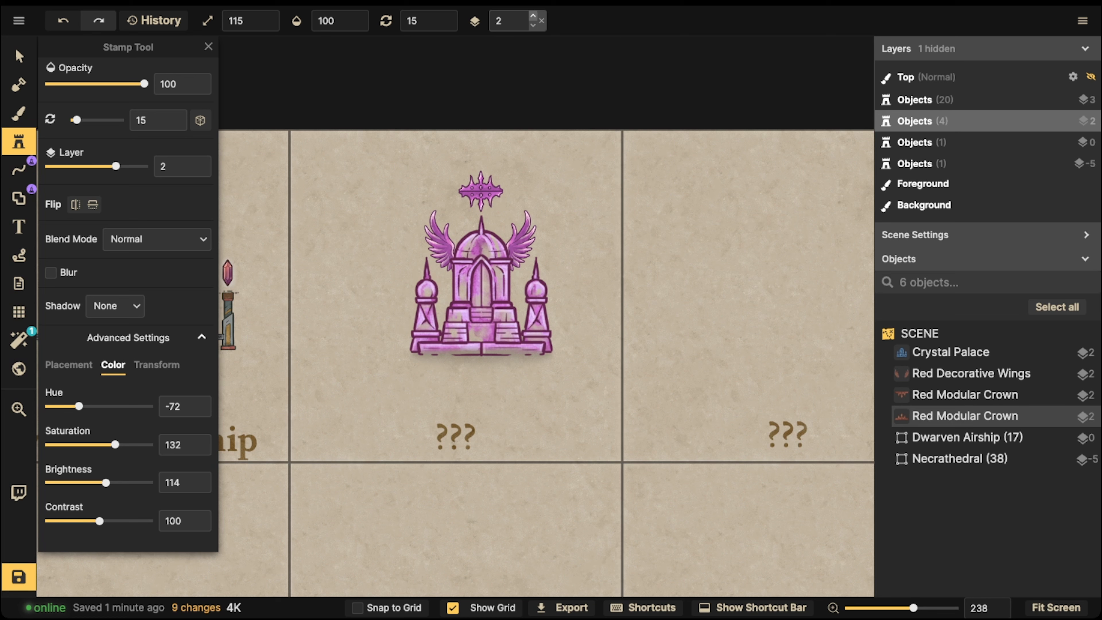
pyautogui.click(533, 16)
pyautogui.click(533, 16)
pyautogui.keyDown('shift'); pyautogui.scroll(-1, 438, 305); pyautogui.keyUp('shift')
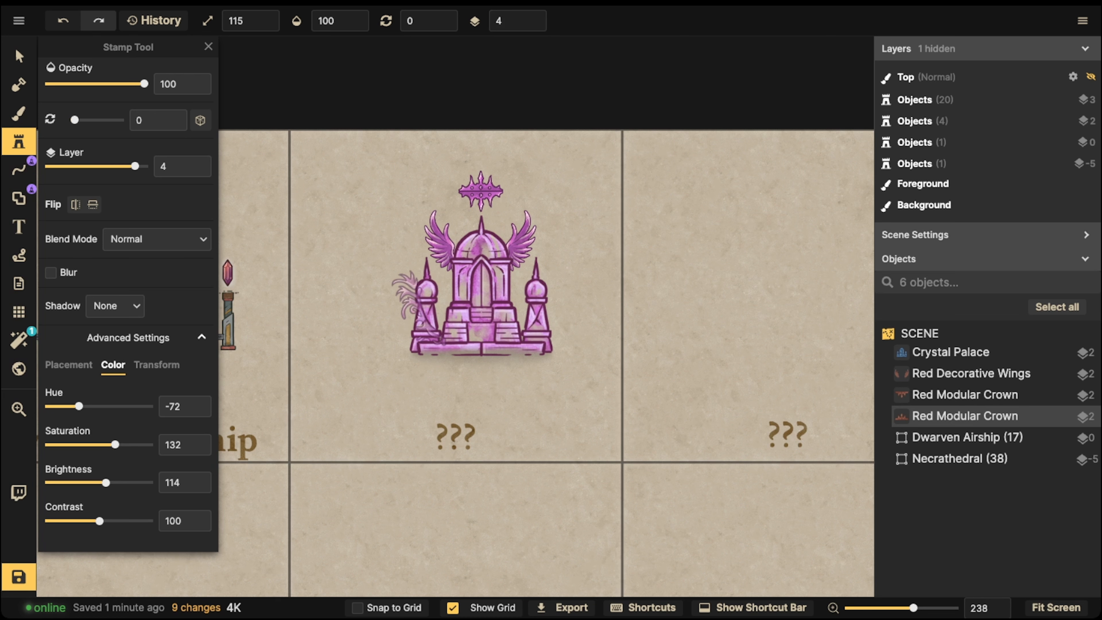
pyautogui.click(415, 308)
pyautogui.press('Escape')
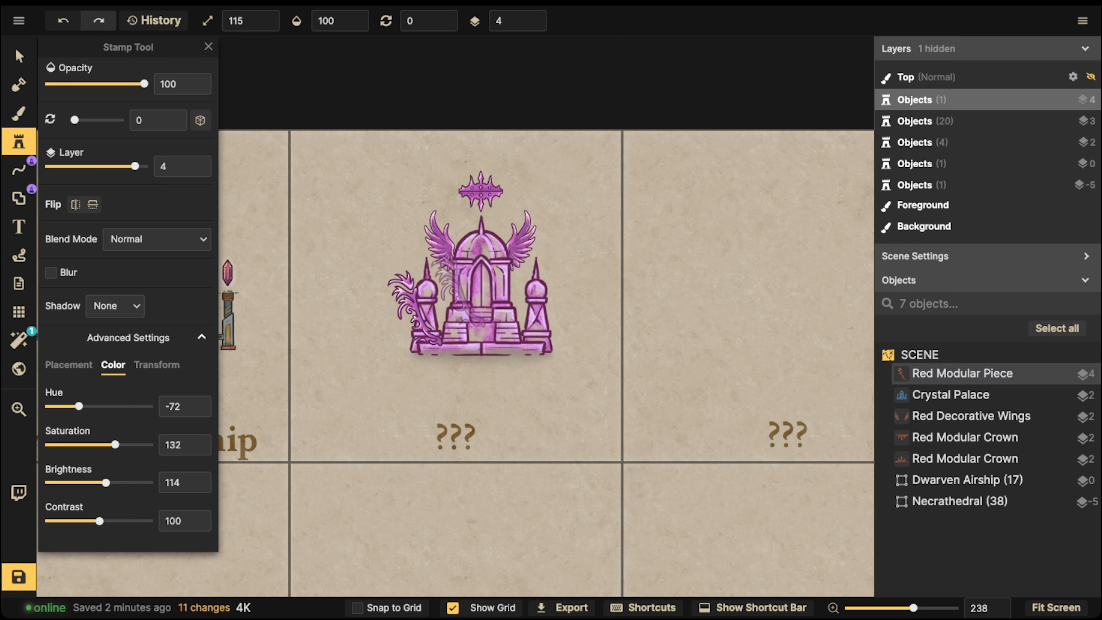
# Step: Flip the Red Modular Piece horizontally and place the mirrored copy beside the palace's right tower
pyautogui.click(75, 205)
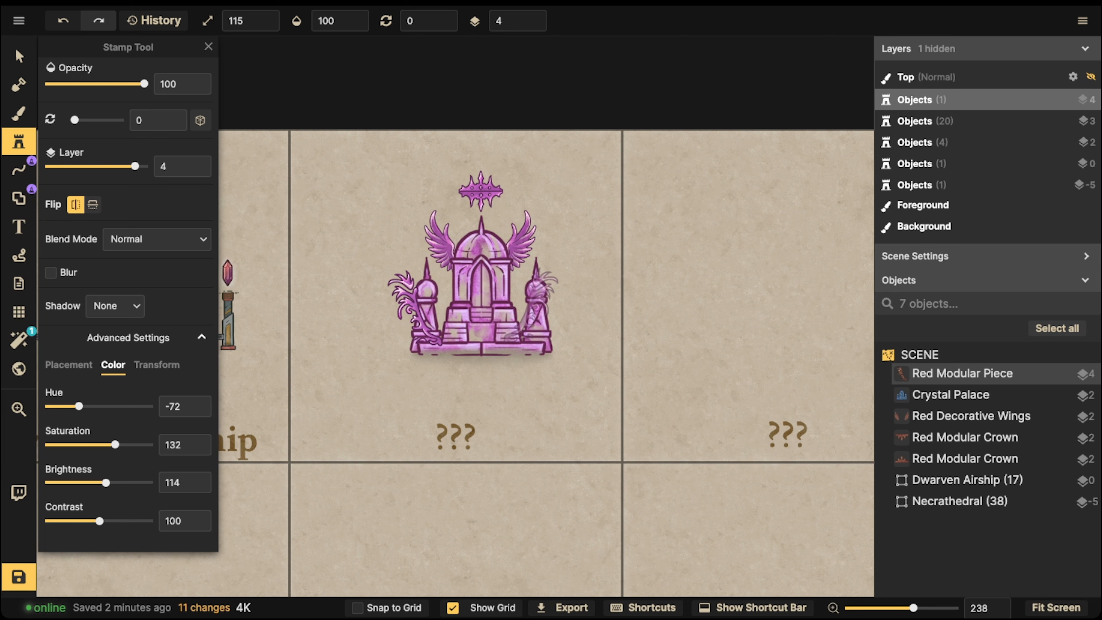
pyautogui.click(557, 300)
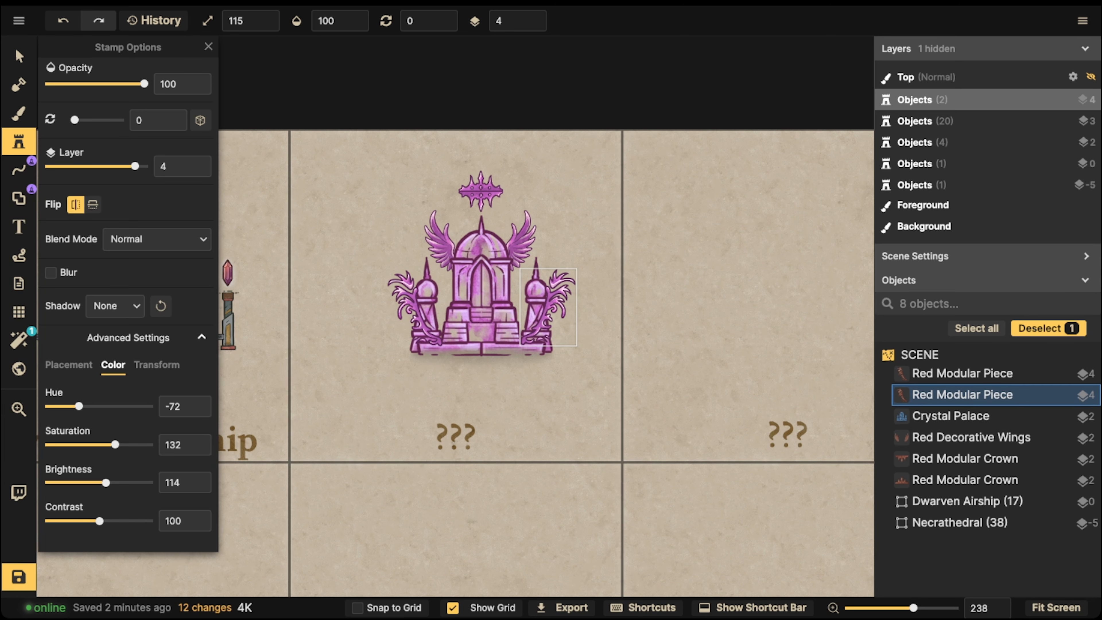
pyautogui.press('Escape')
# Step: Select the Crystal Palace together with its wings, crown pieces and side ornaments
pyautogui.scroll(-3, 427, 213)
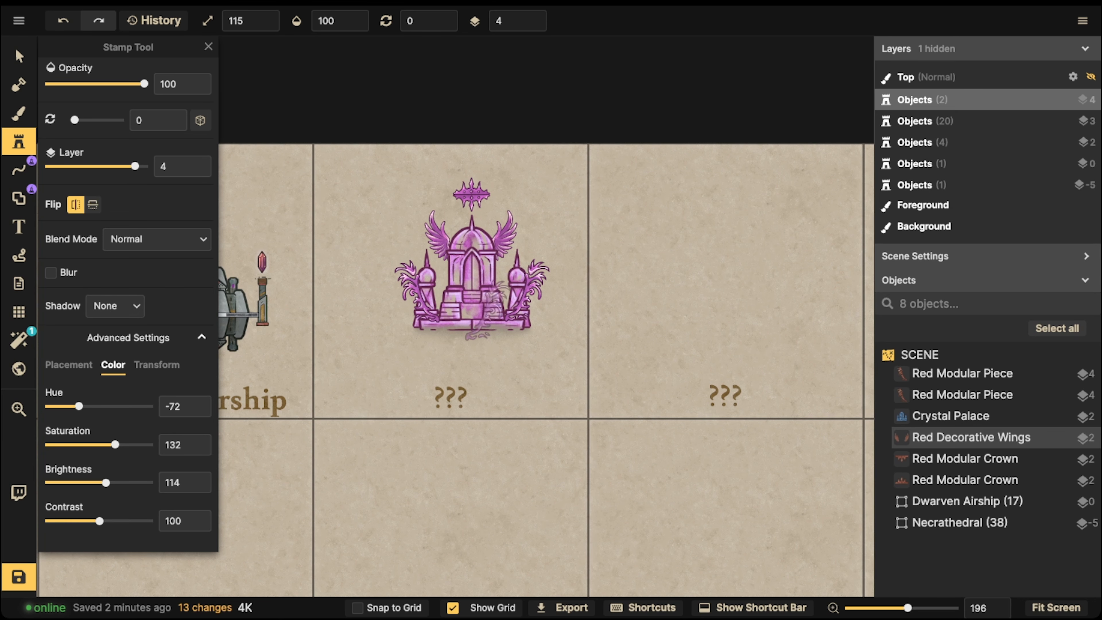
pyautogui.click(19, 56)
pyautogui.scroll(-2, 274, 189)
pyautogui.moveTo(365, 180); pyautogui.dragTo(518, 332)
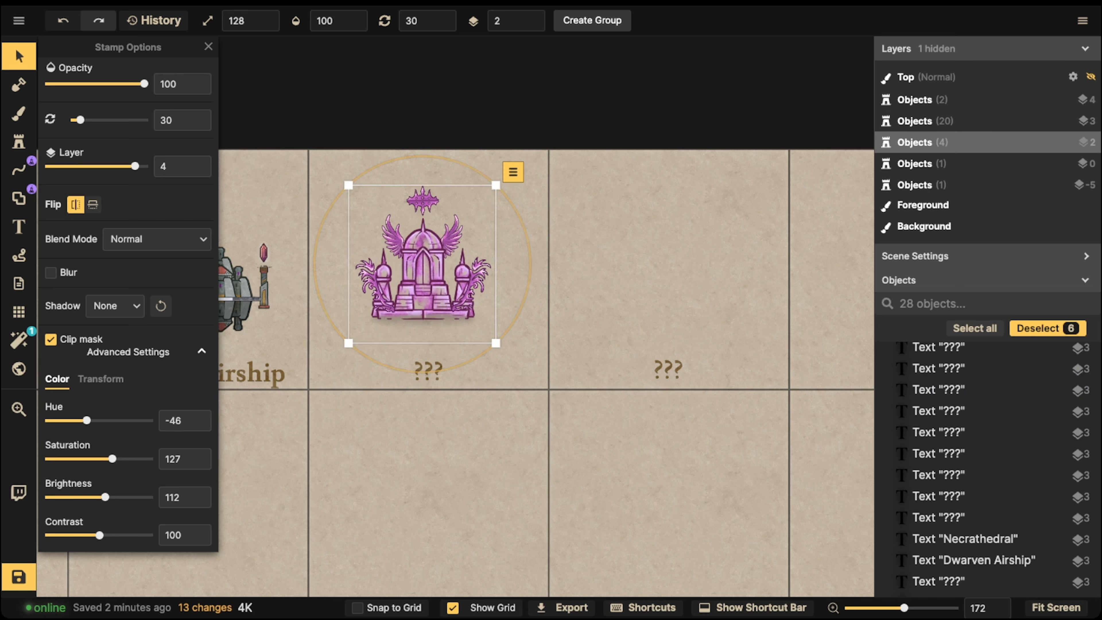
pyautogui.press('Escape')
pyautogui.moveTo(432, 202); pyautogui.dragTo(447, 221)
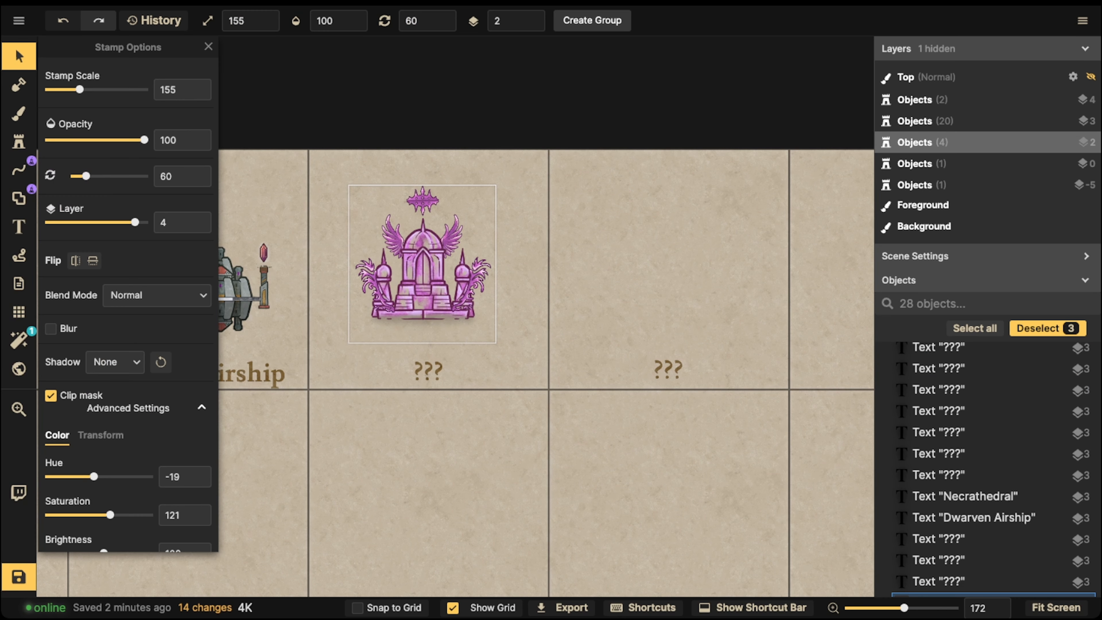
pyautogui.press('Escape')
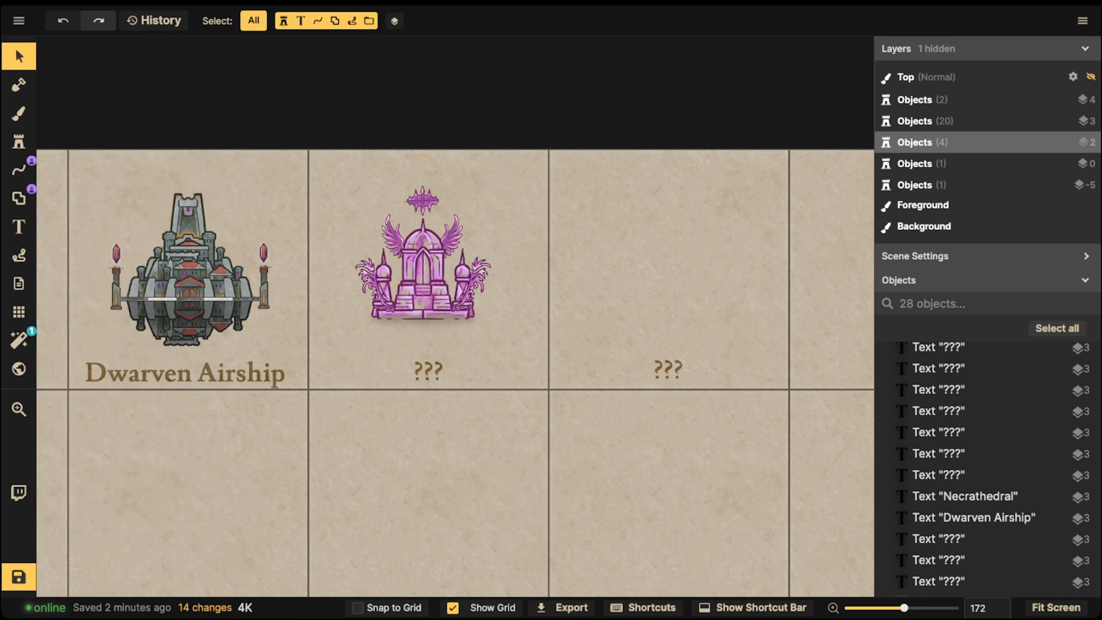
pyautogui.moveTo(428, 194); pyautogui.dragTo(431, 196)
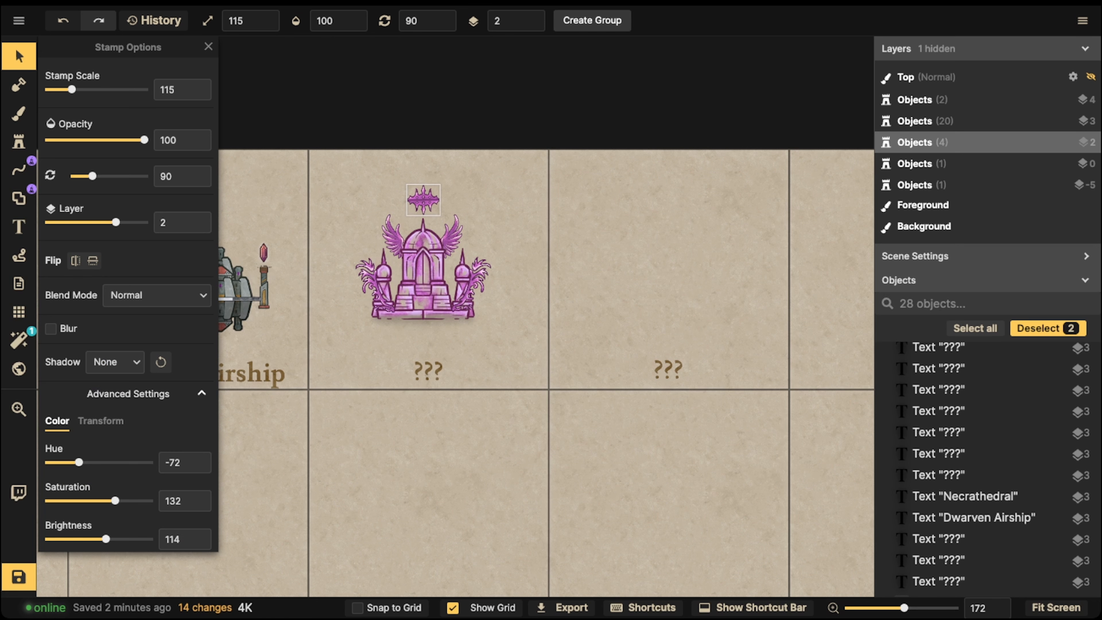
# Step: Reselect all six palace stamps and move them up and slightly right within the third cell
pyautogui.press('Escape')
pyautogui.moveTo(342, 164); pyautogui.dragTo(493, 327)
pyautogui.moveTo(427, 272); pyautogui.dragTo(435, 256)
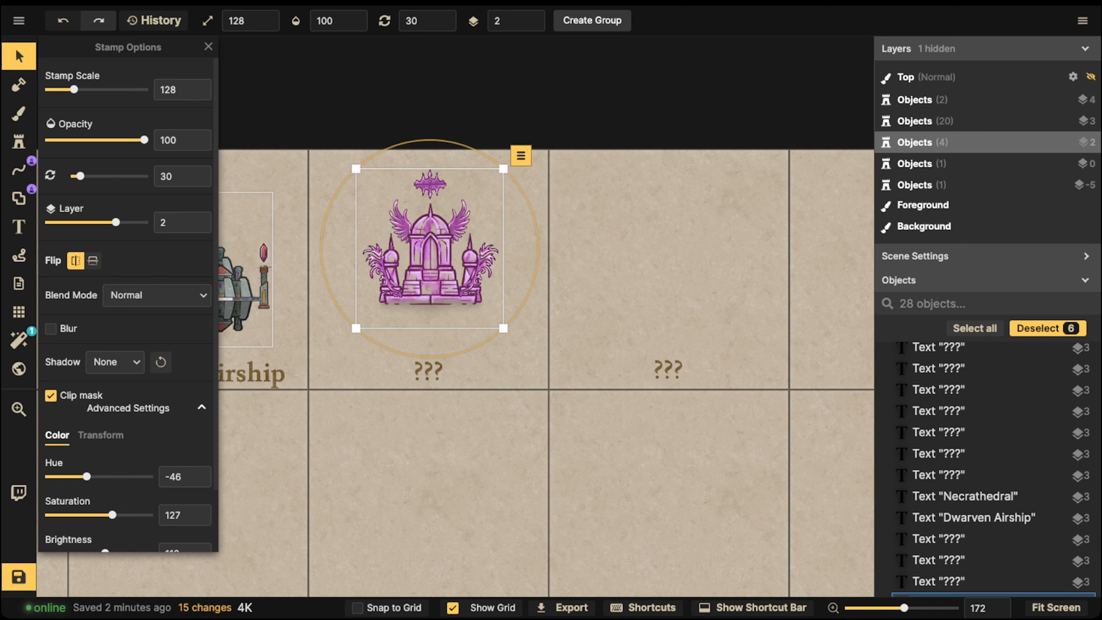
# Step: Search the Fantasy World stamps for "mountain", choose the dark grey mountain, and set its scale to 208
pyautogui.click(19, 141)
pyautogui.click(87, 111)
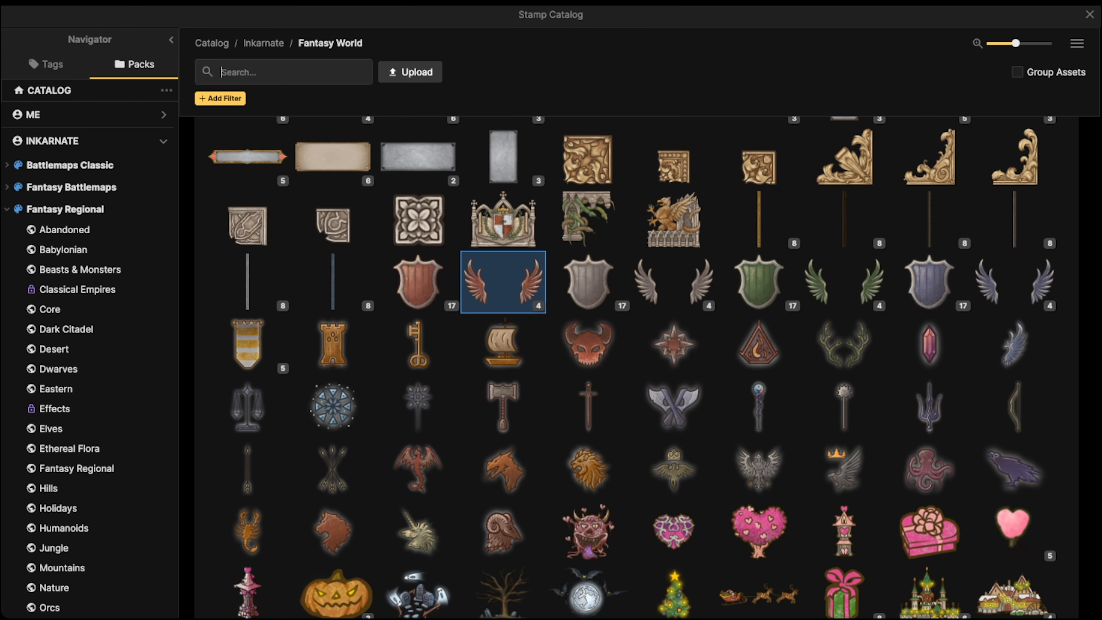
pyautogui.write('mountain')
pyautogui.press('Return')
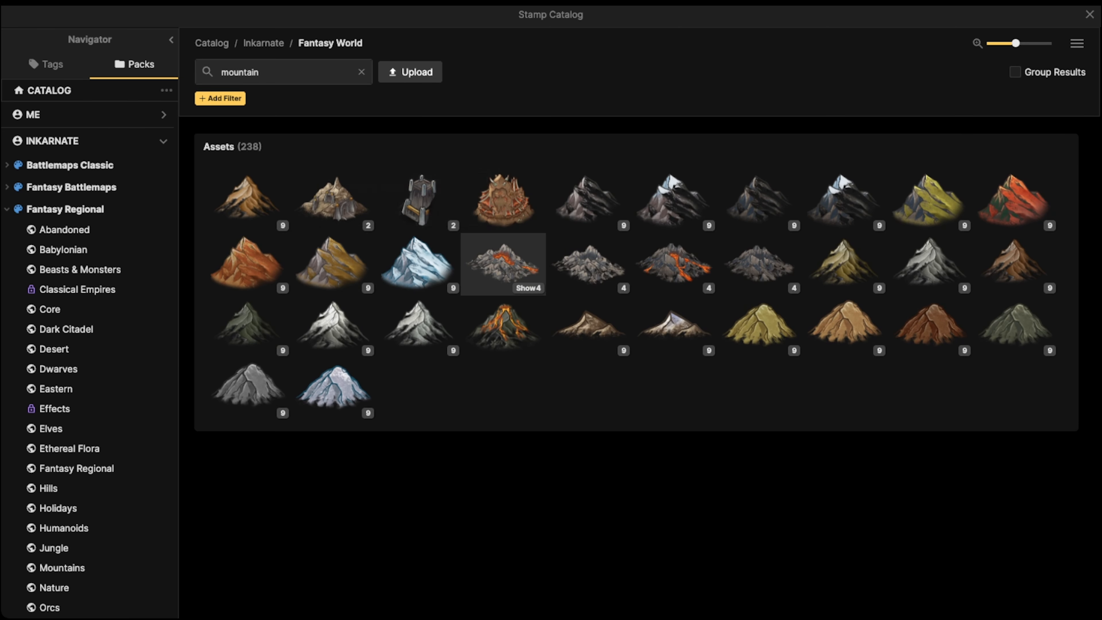
pyautogui.click(758, 201)
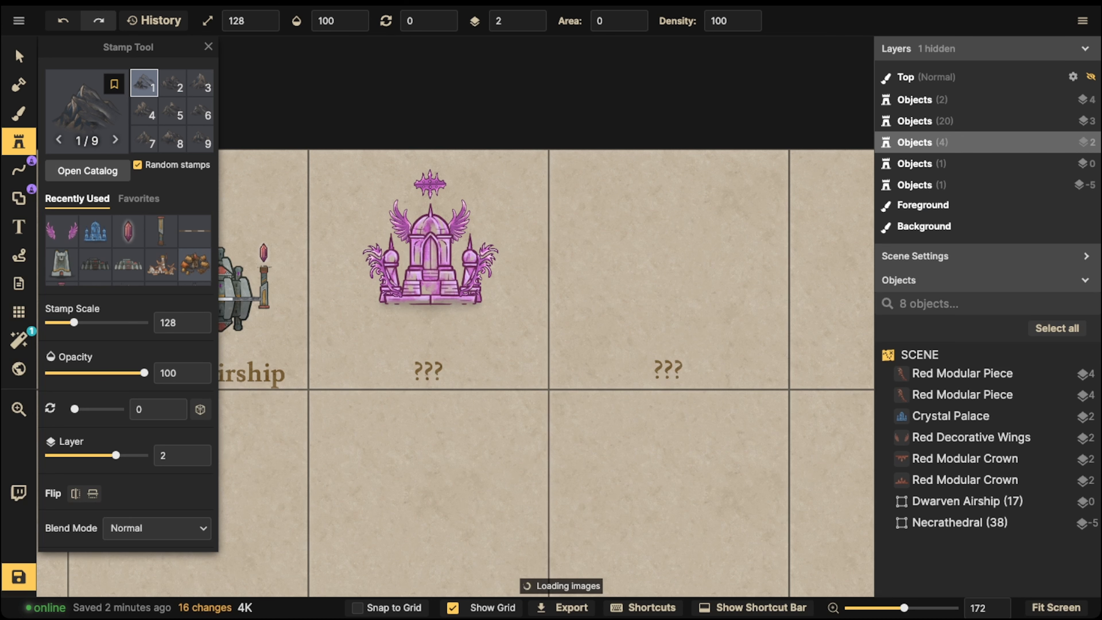
pyautogui.keyDown('shift'); pyautogui.scroll(10, 433, 308); pyautogui.keyUp('shift')
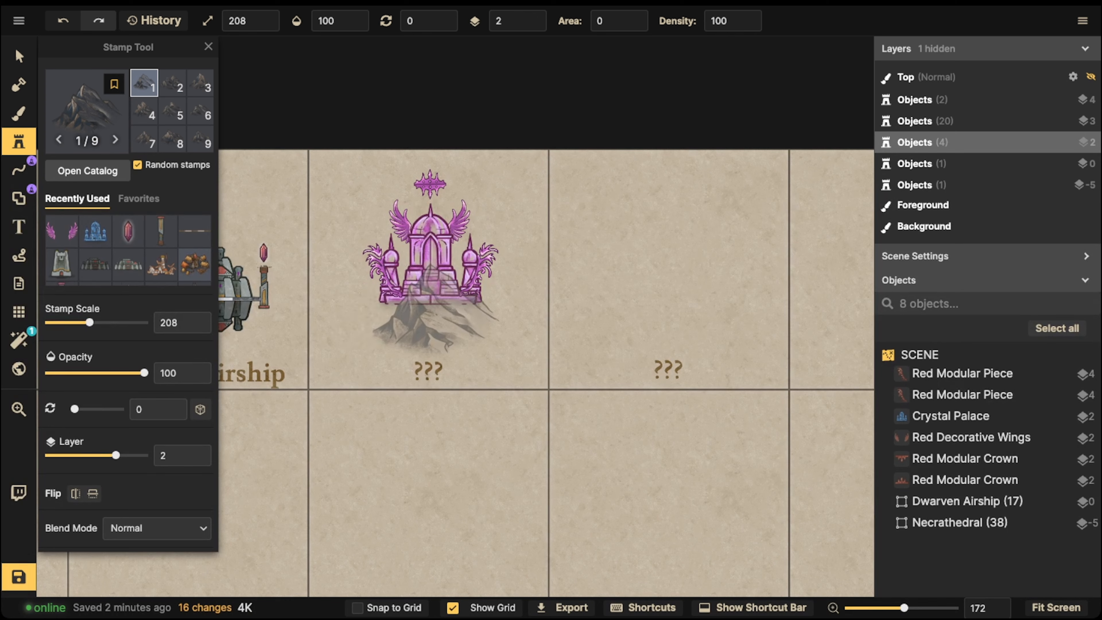
# Step: Swap the stamp for Brown Mountains and place one at scale 208 over the palace's base
pyautogui.click(86, 111)
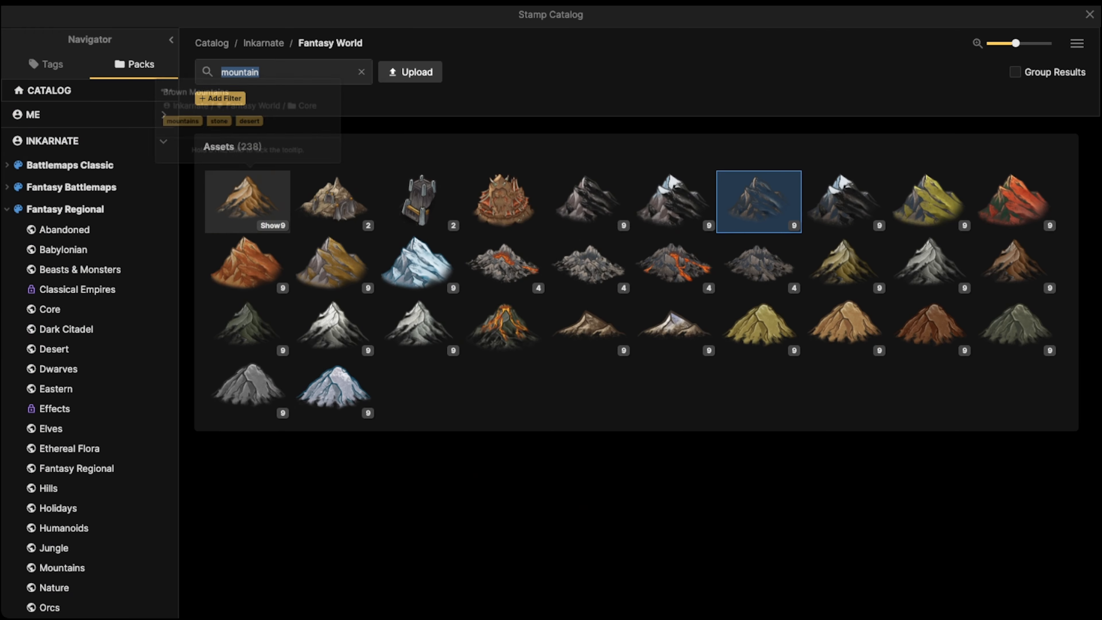
pyautogui.click(246, 197)
pyautogui.click(433, 309)
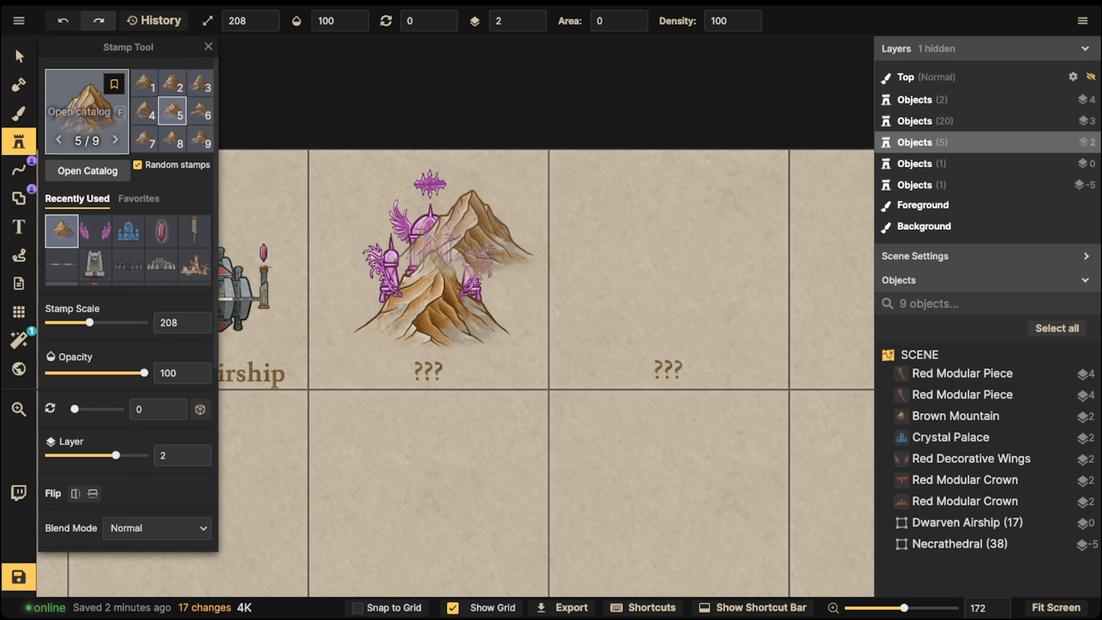
# Step: Send the brown mountain to layer 0 beneath the palace, centre and widen it slightly, and set its hue to 84
pyautogui.press('s')
pyautogui.click(531, 26)
pyautogui.click(531, 25)
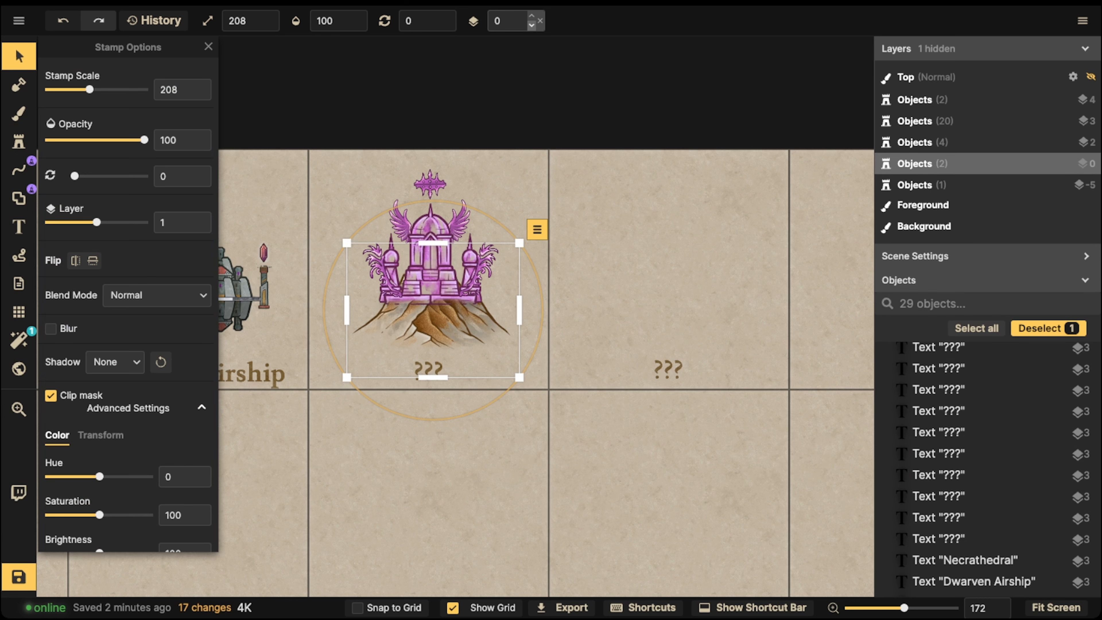
pyautogui.moveTo(433, 305); pyautogui.dragTo(429, 304)
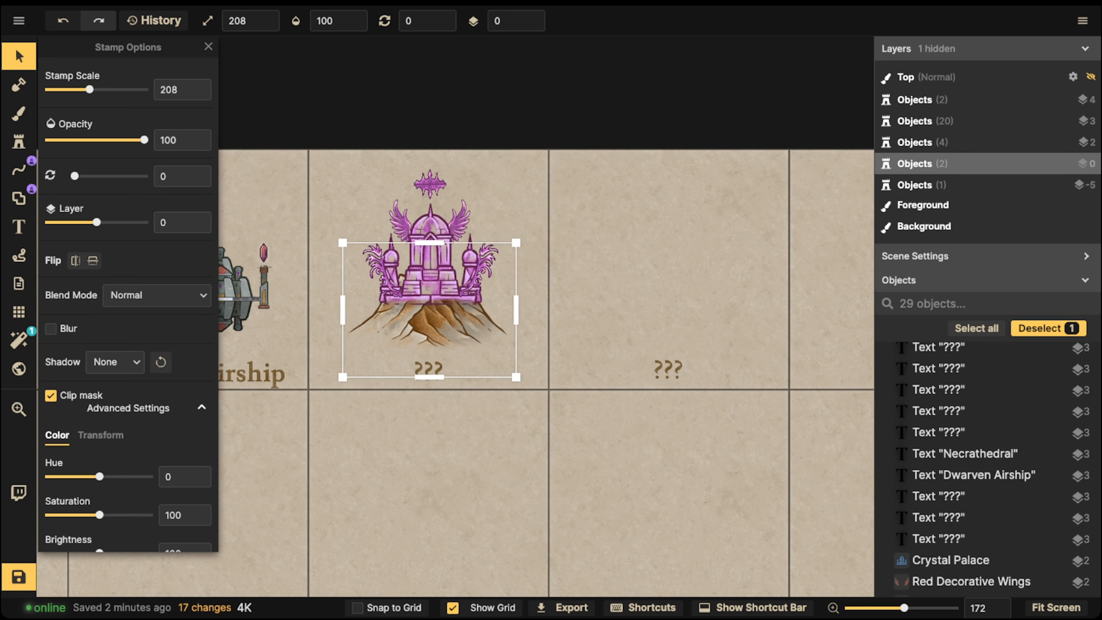
pyautogui.moveTo(516, 310); pyautogui.dragTo(520, 310)
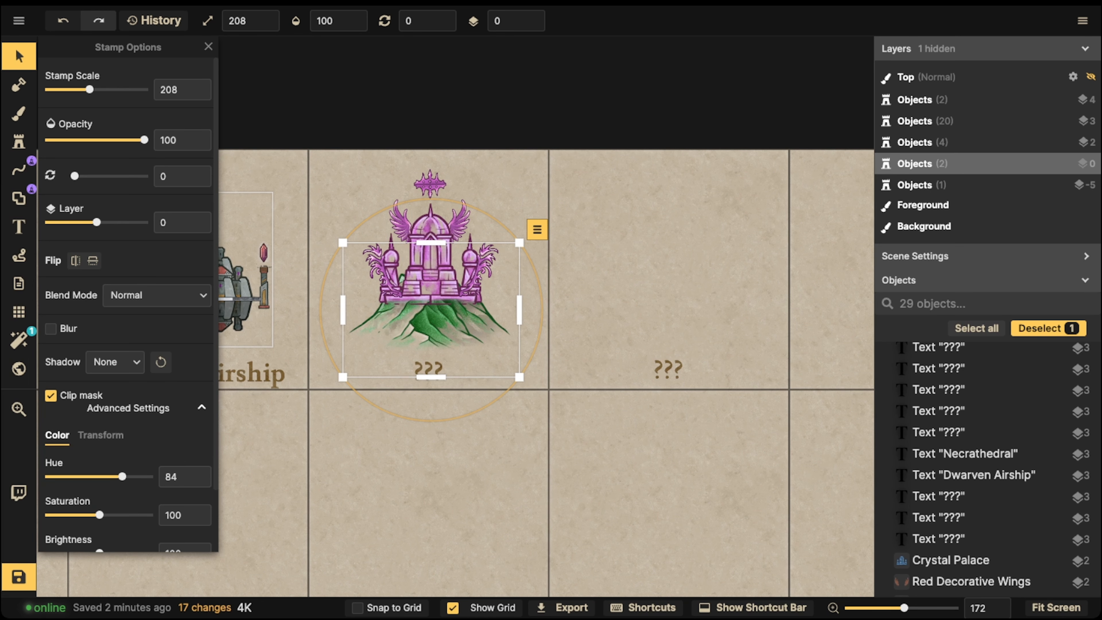
pyautogui.click(339, 187)
pyautogui.moveTo(339, 187); pyautogui.dragTo(499, 332)
pyautogui.moveTo(432, 278); pyautogui.dragTo(432, 273)
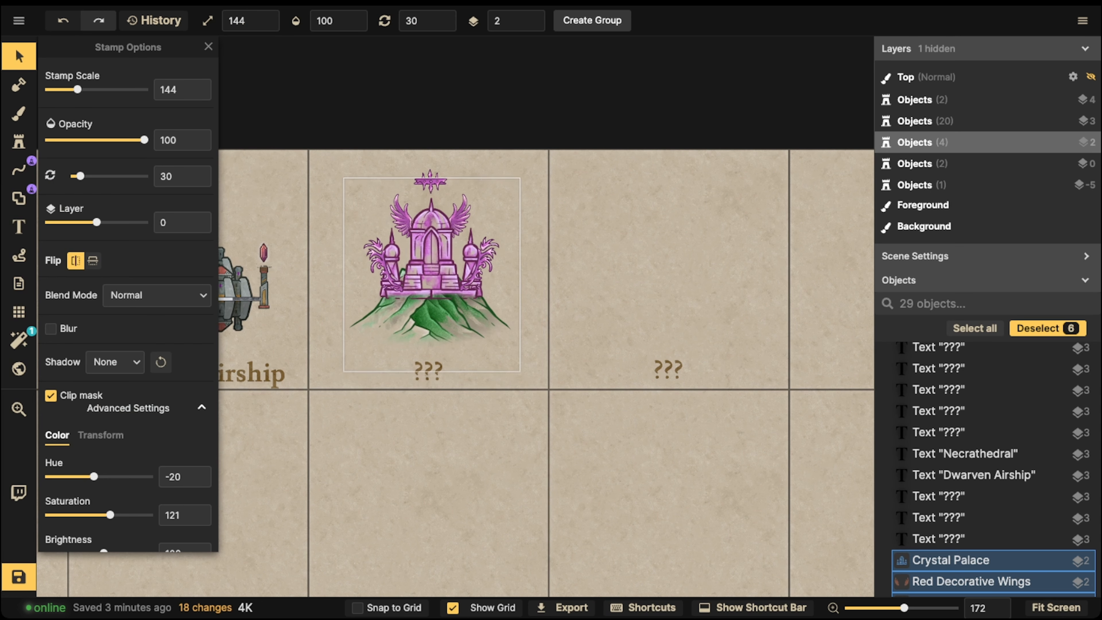
pyautogui.press('Escape')
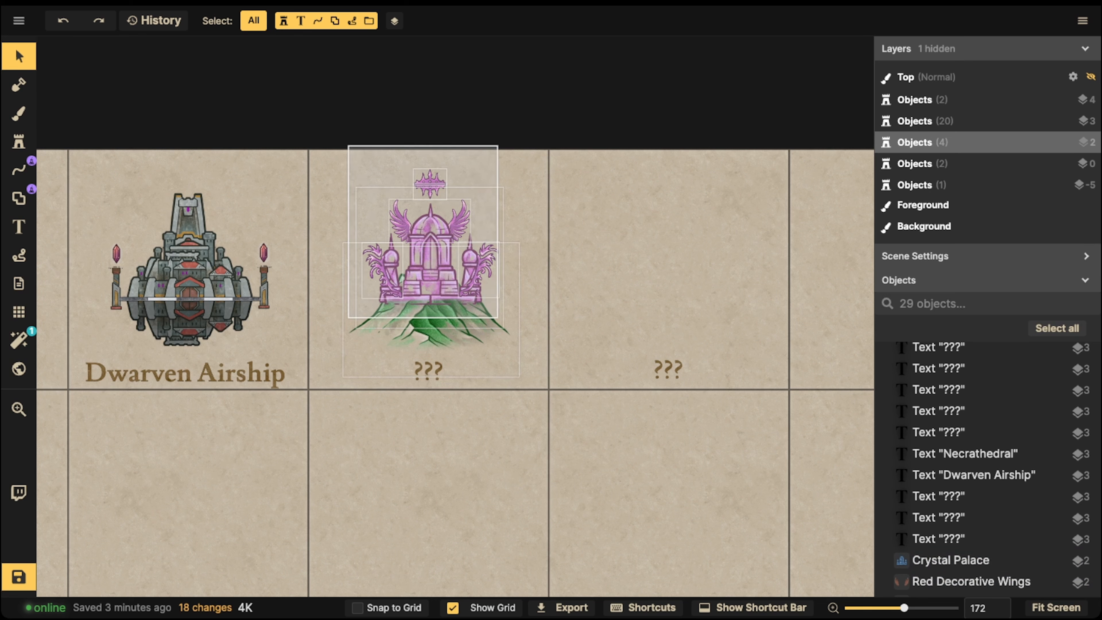
# Step: Select the palace, its ornaments, the crown pieces and the mountain together and move them up slightly in the third cell
pyautogui.moveTo(498, 318); pyautogui.dragTo(499, 319)
pyautogui.moveTo(434, 314); pyautogui.dragTo(432, 302)
pyautogui.press('Escape')
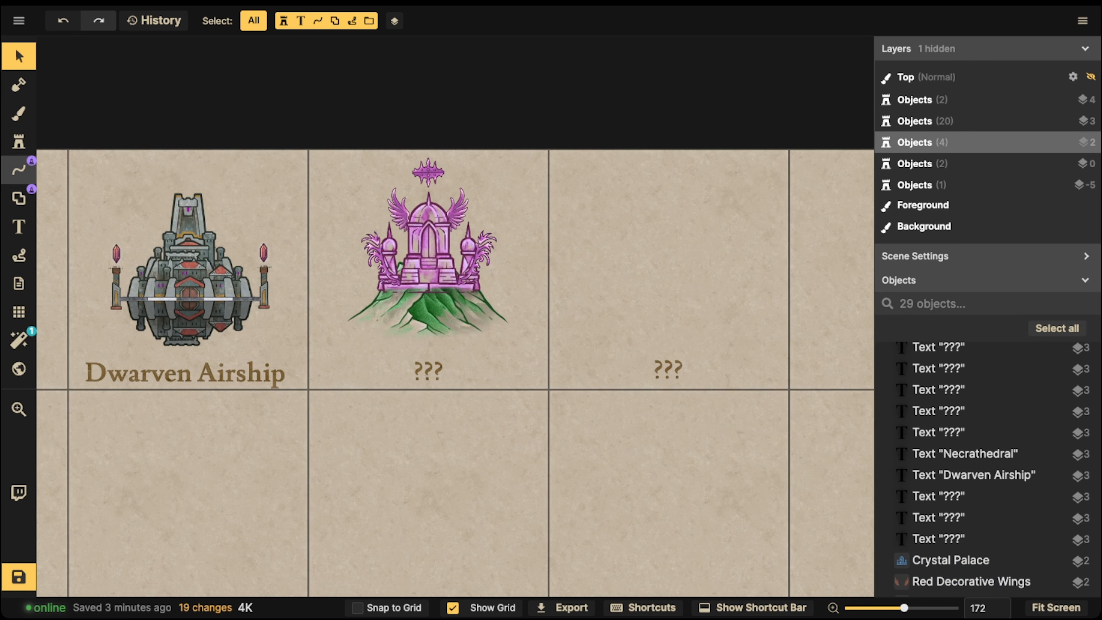
# Step: Search the Fantasy World stamps for "tree" and choose the purple weeping willow
pyautogui.click(428, 269)
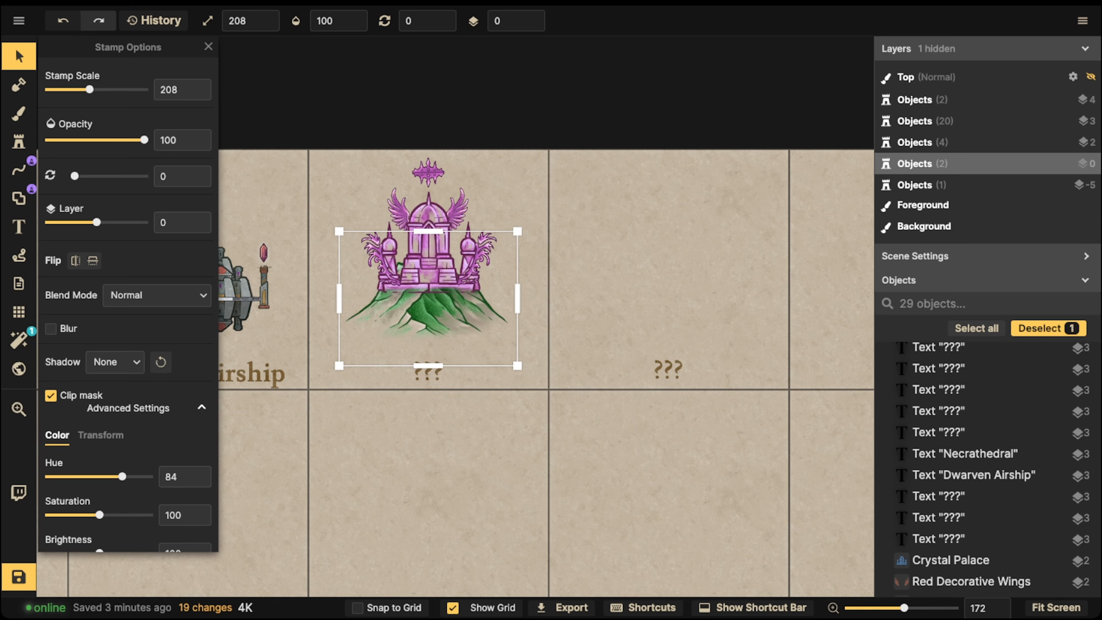
pyautogui.scroll(5, 413, 296)
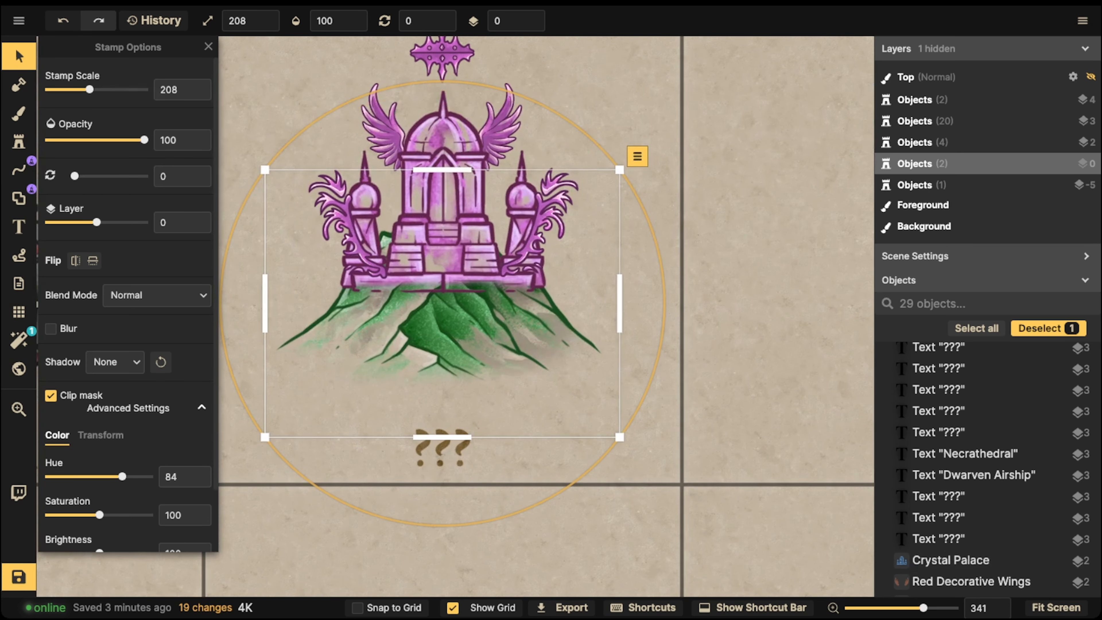
pyautogui.click(19, 114)
pyautogui.click(19, 142)
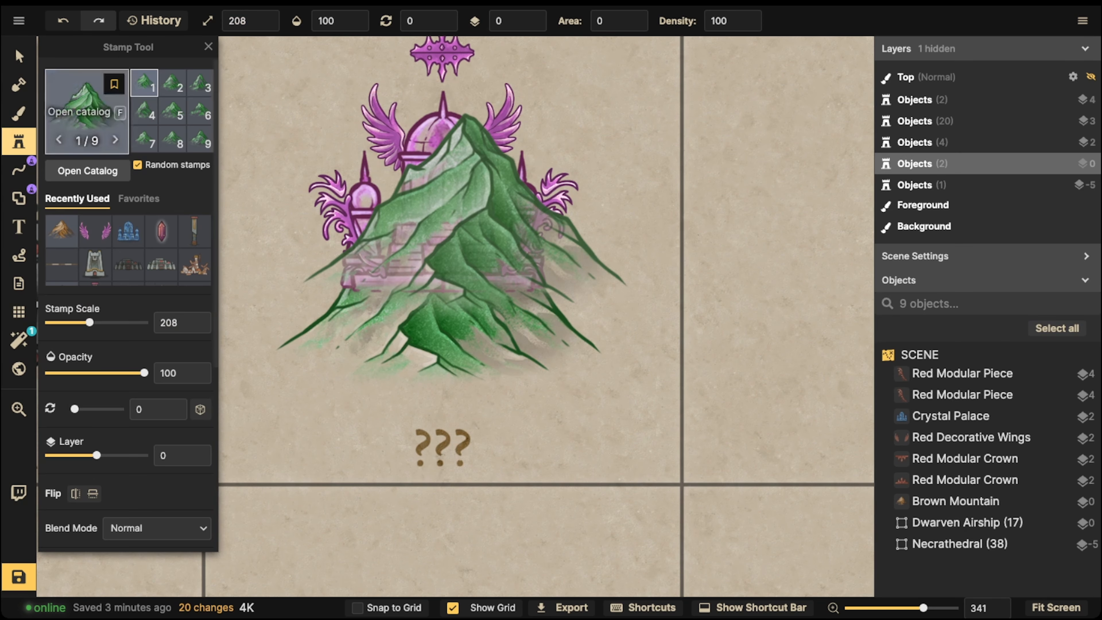
pyautogui.write('f')
pyautogui.write('tree')
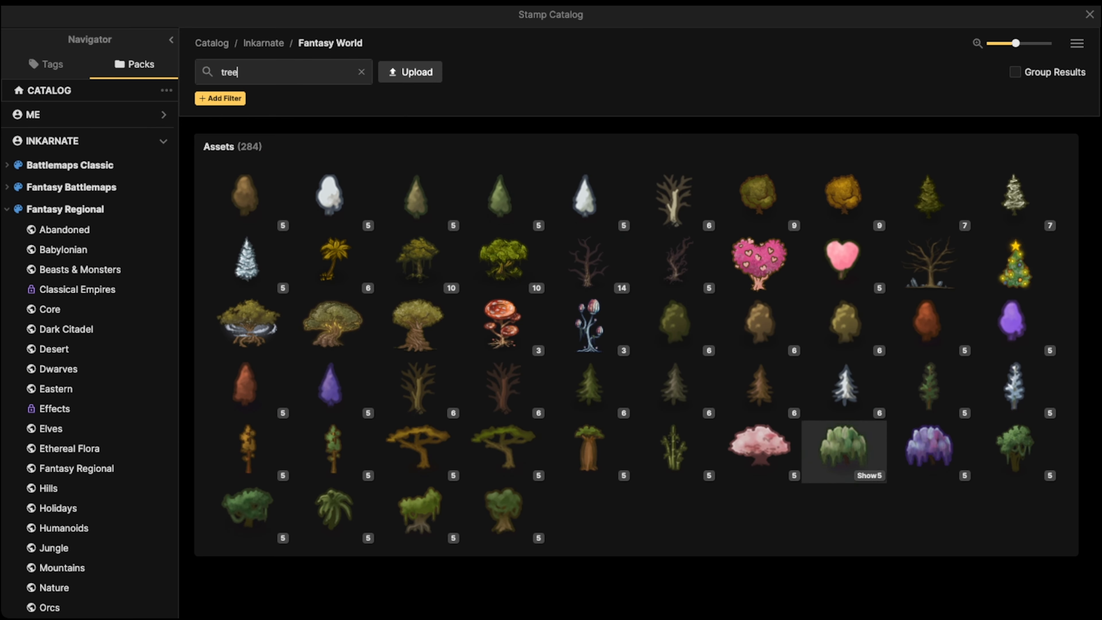
pyautogui.click(928, 447)
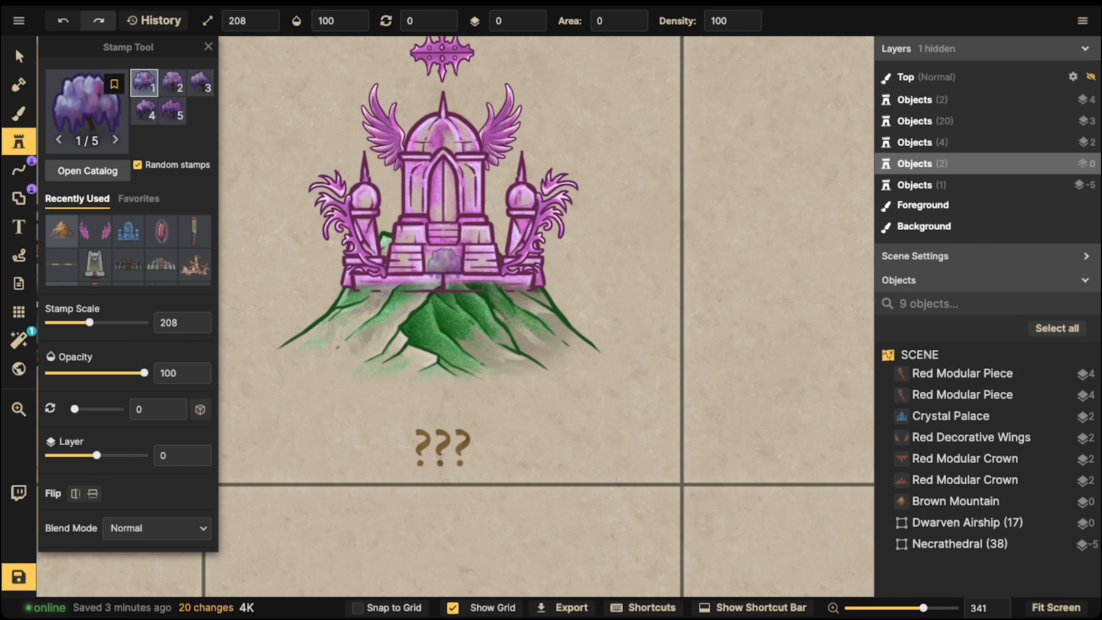
# Step: Set the willow stamp's hue to -46 and its layer to 2
pyautogui.click(87, 112)
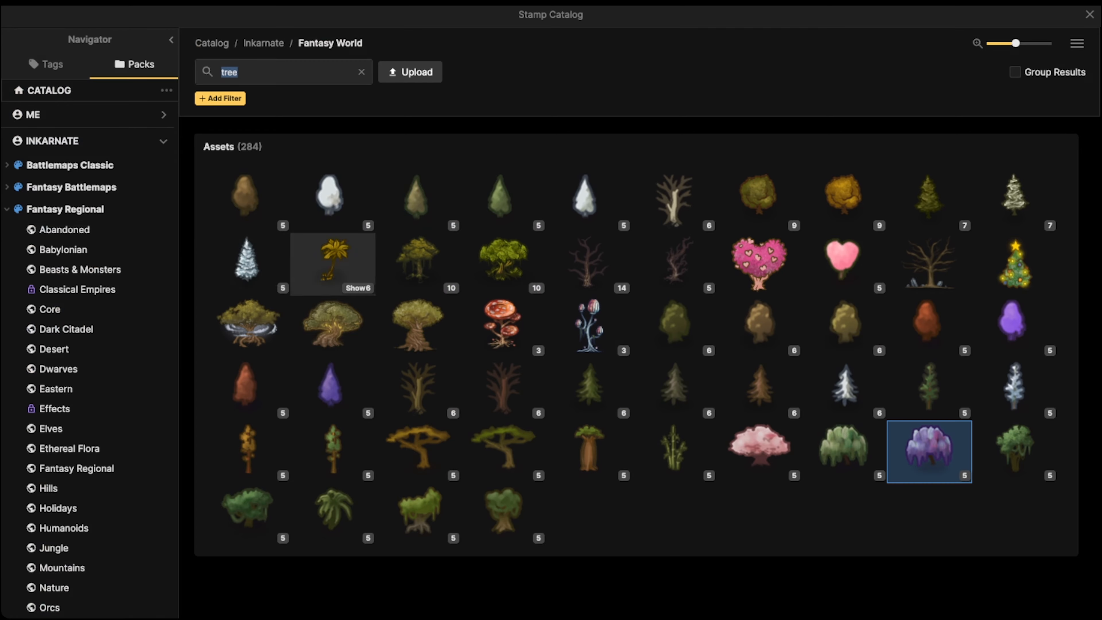
pyautogui.press('Escape')
pyautogui.scroll(-7, 158, 409)
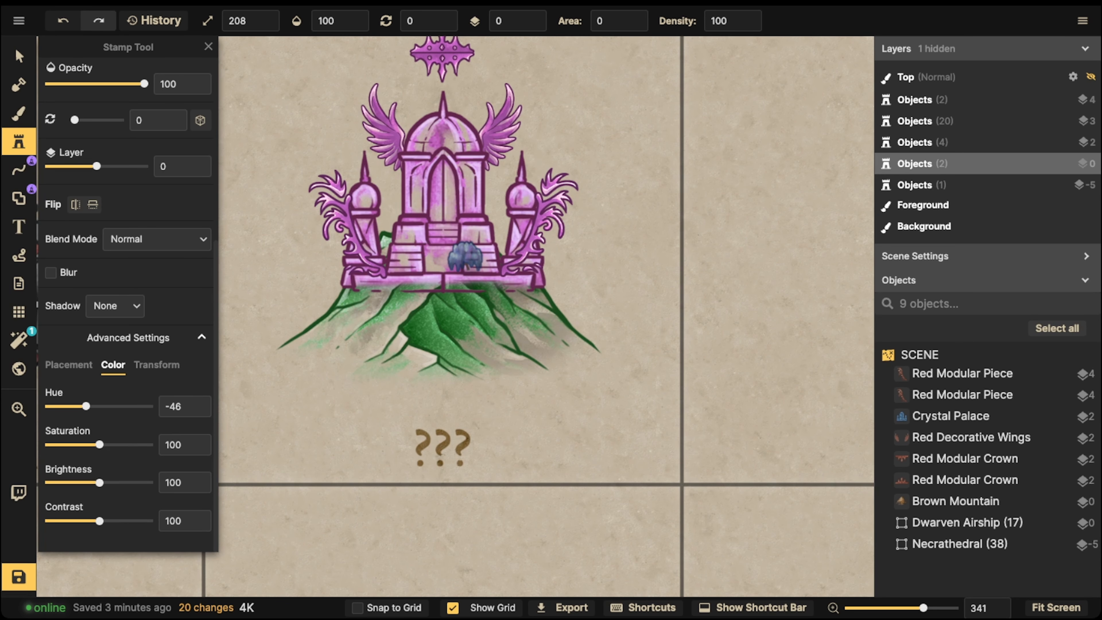
pyautogui.click(369, 293)
pyautogui.hotkey('ctrl', 'z')
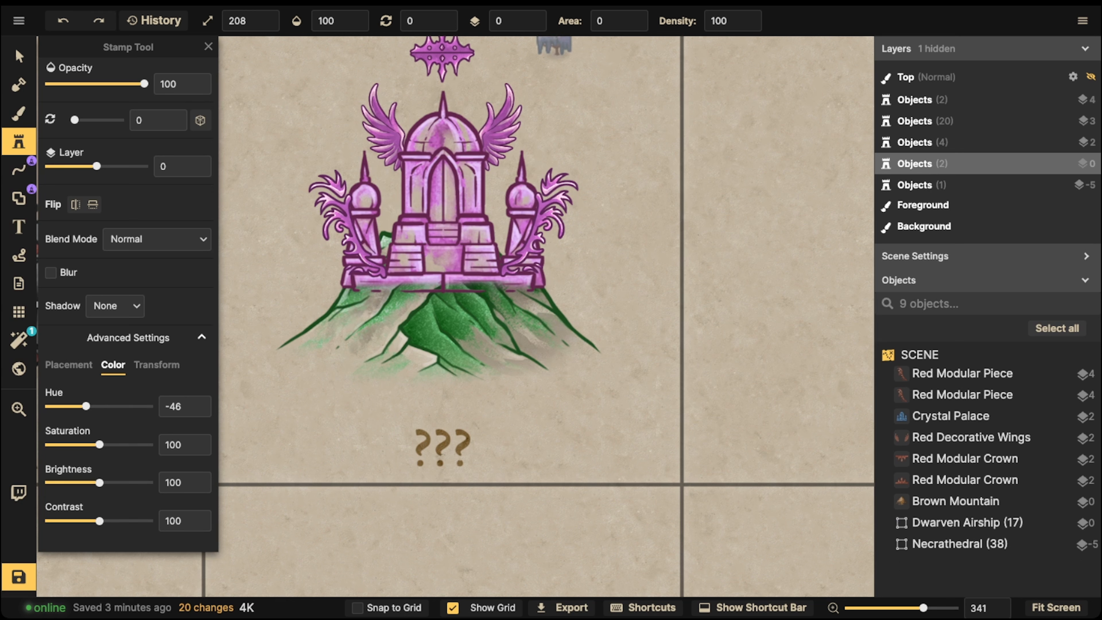
pyautogui.click(539, 18)
pyautogui.click(539, 17)
# Step: Place eight willows at scale 208 on both flanks of the mountain and along the palace's base
pyautogui.click(383, 290)
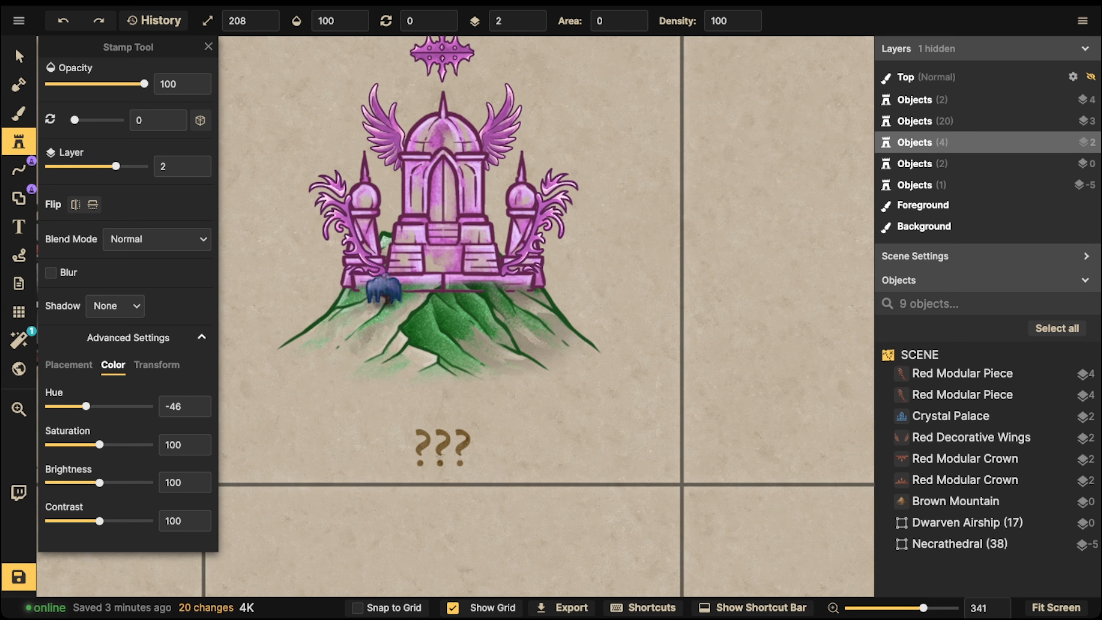
pyautogui.click(353, 301)
pyautogui.click(381, 313)
pyautogui.click(340, 322)
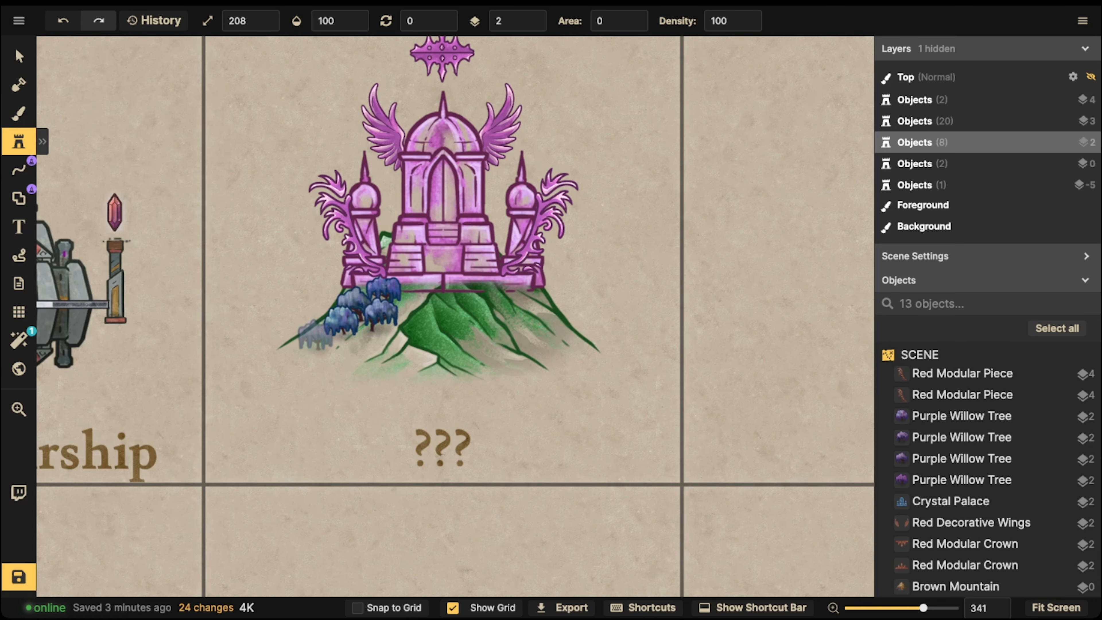
pyautogui.click(488, 286)
pyautogui.click(449, 290)
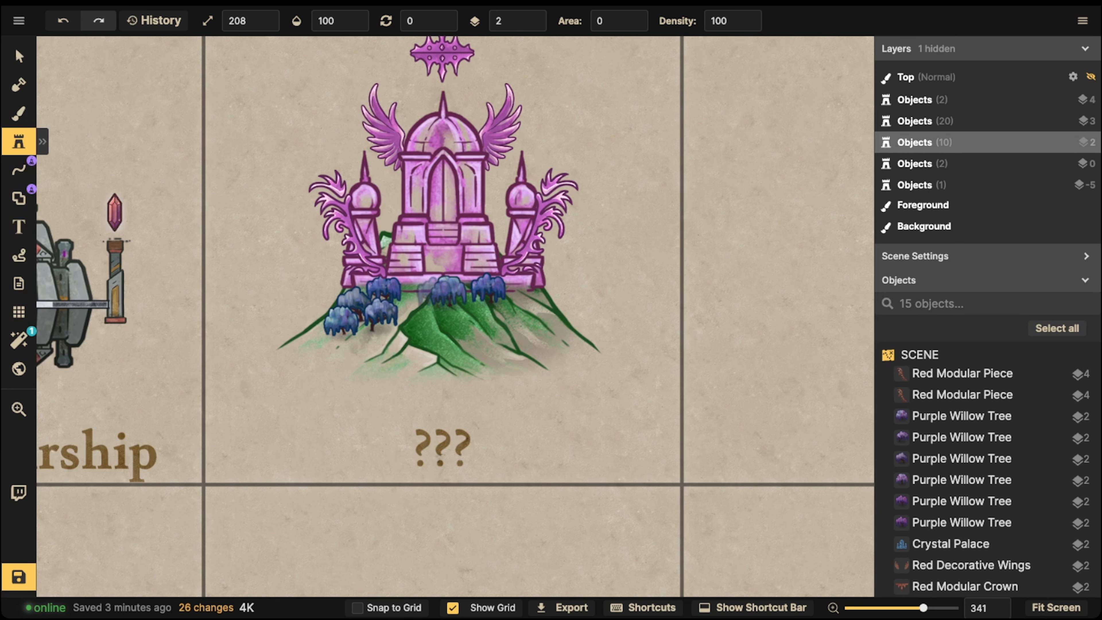
pyautogui.click(504, 311)
pyautogui.click(537, 310)
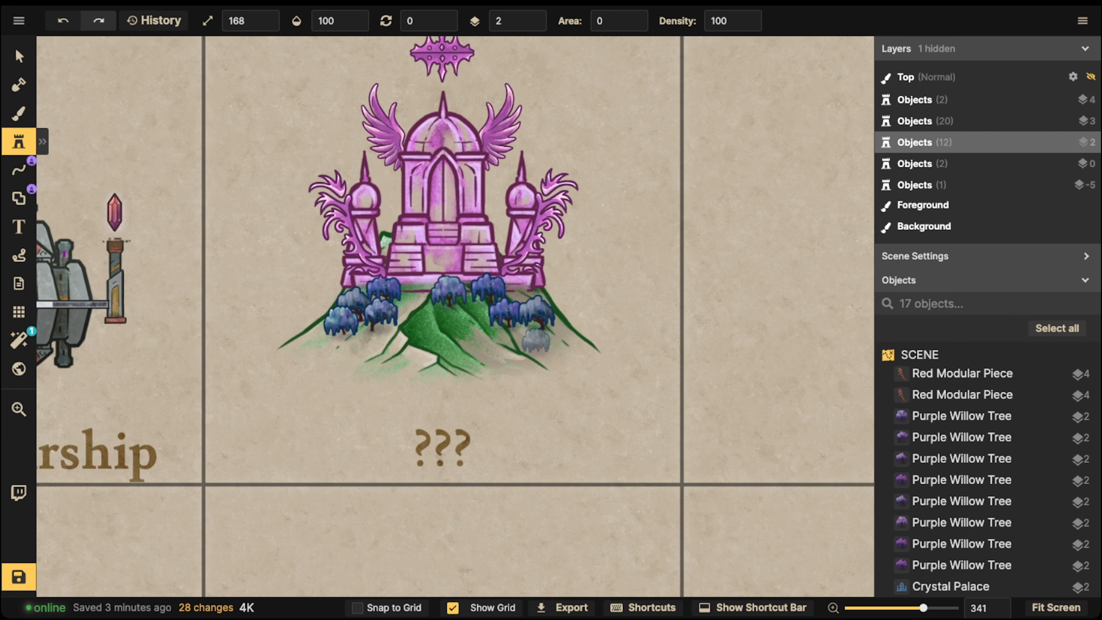
# Step: Add smaller willows farther down both slopes and beside the palace's base, reducing the scale from 128 to 78
pyautogui.click(530, 336)
pyautogui.click(577, 339)
pyautogui.click(553, 351)
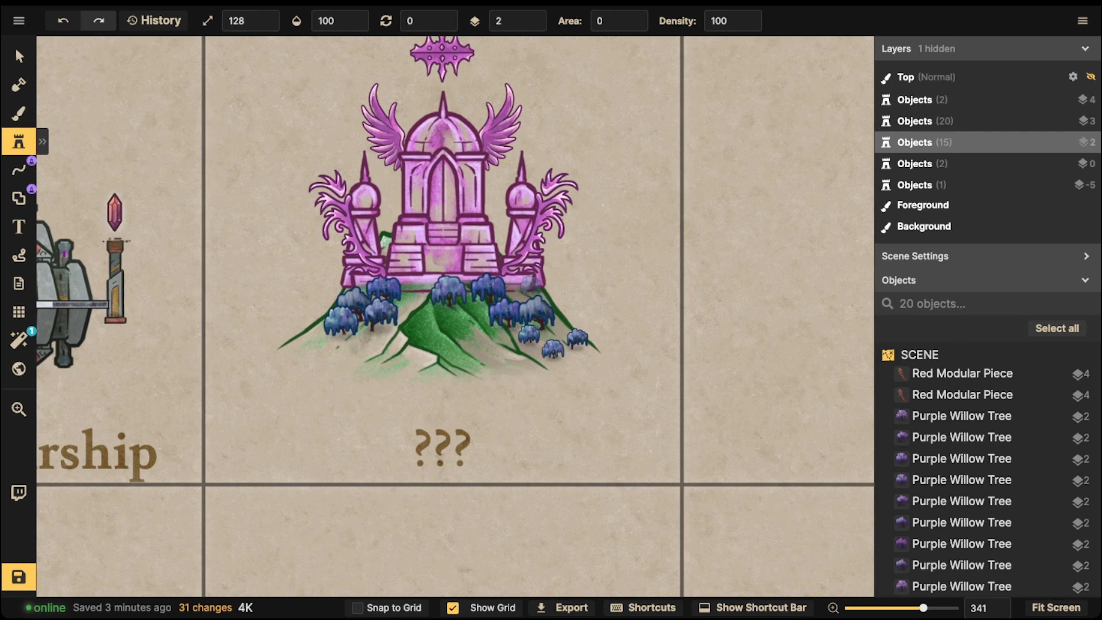
pyautogui.click(530, 284)
pyautogui.click(311, 327)
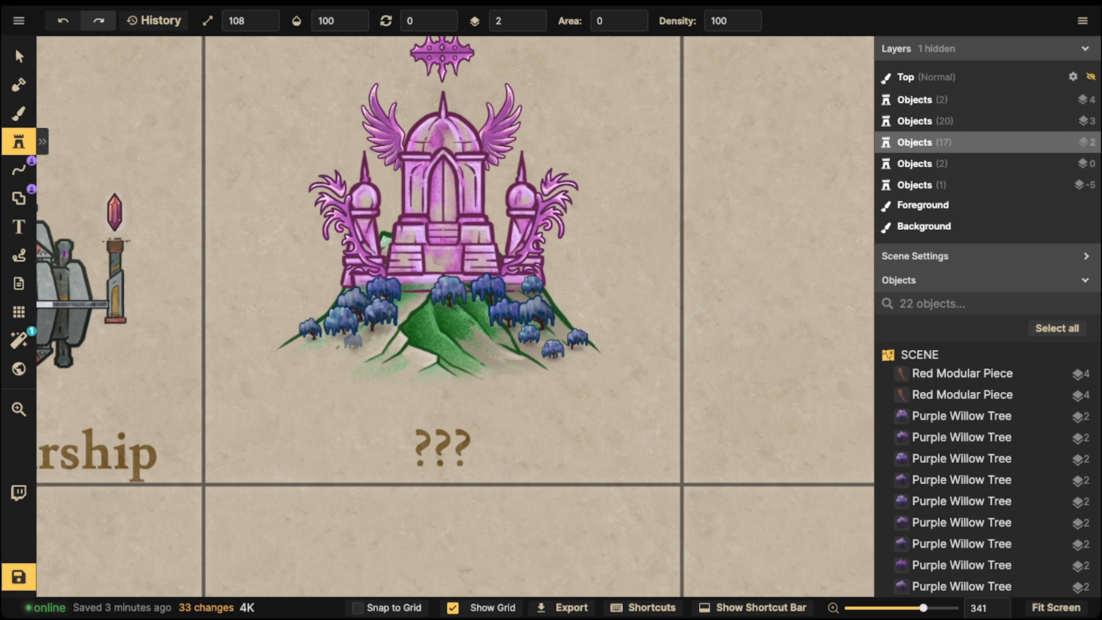
pyautogui.click(350, 343)
pyautogui.click(293, 344)
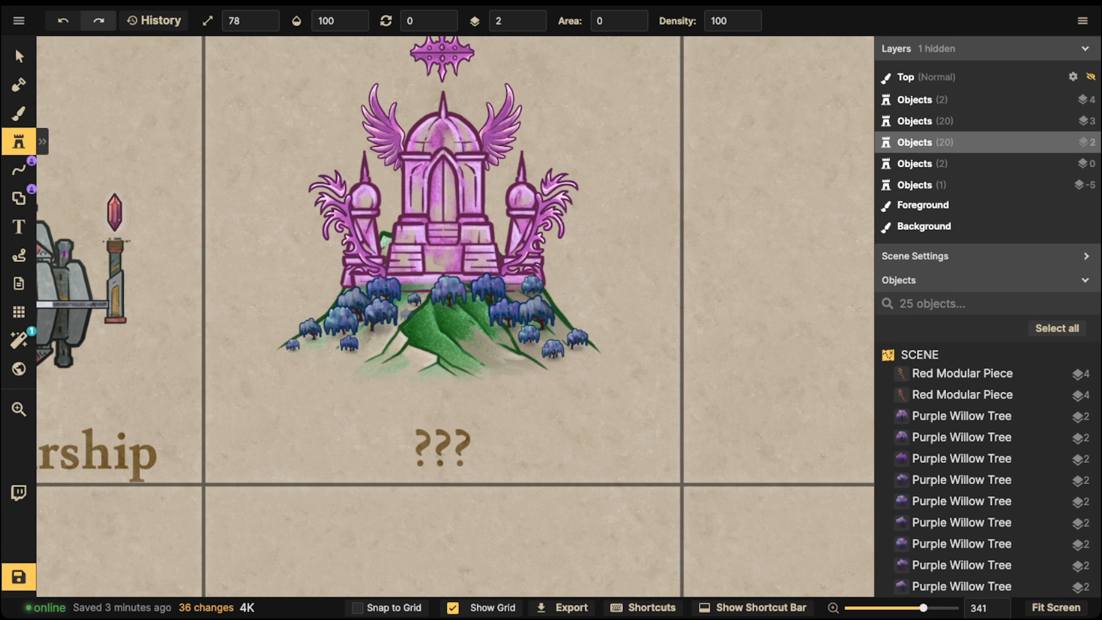
# Step: Scatter tiny willows at scale 58 around the mountain's lower edges
pyautogui.click(386, 344)
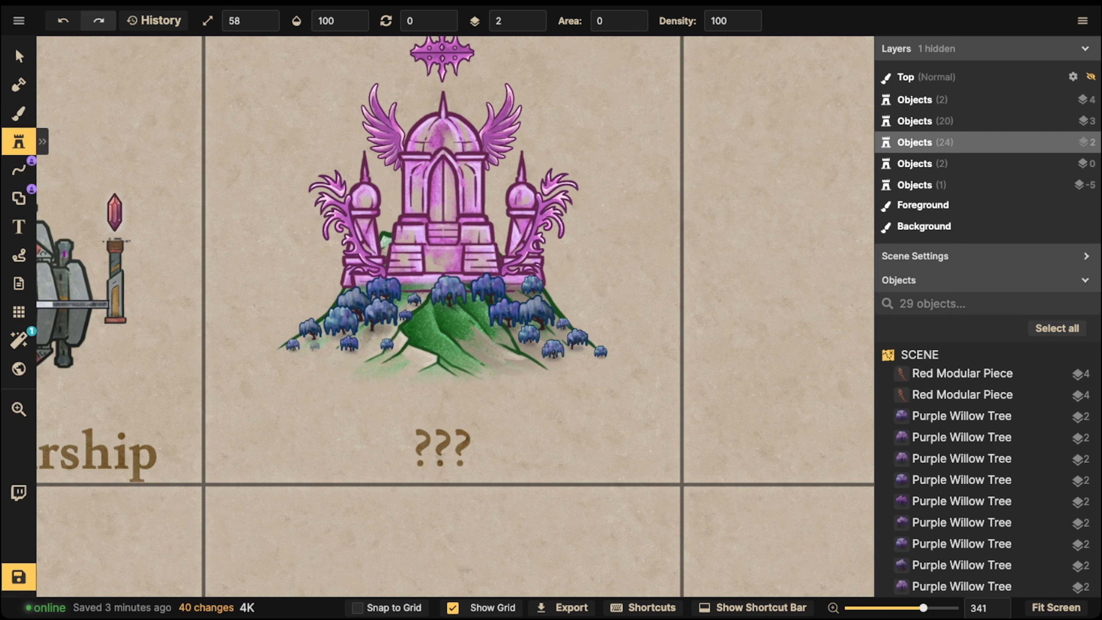
pyautogui.click(314, 346)
pyautogui.click(300, 354)
pyautogui.click(370, 349)
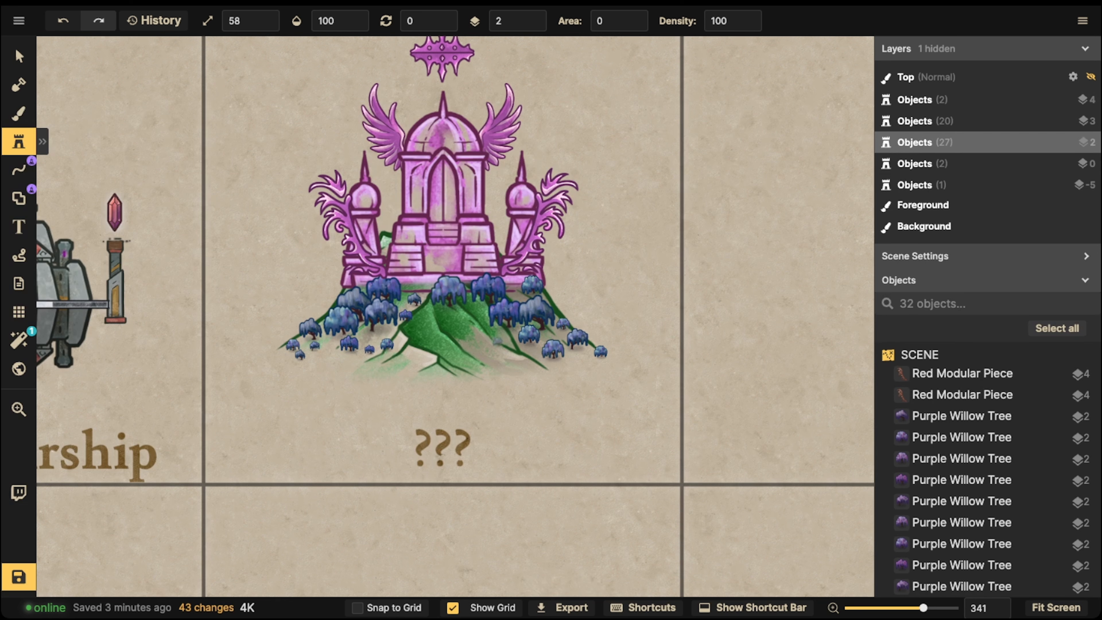
pyautogui.click(497, 336)
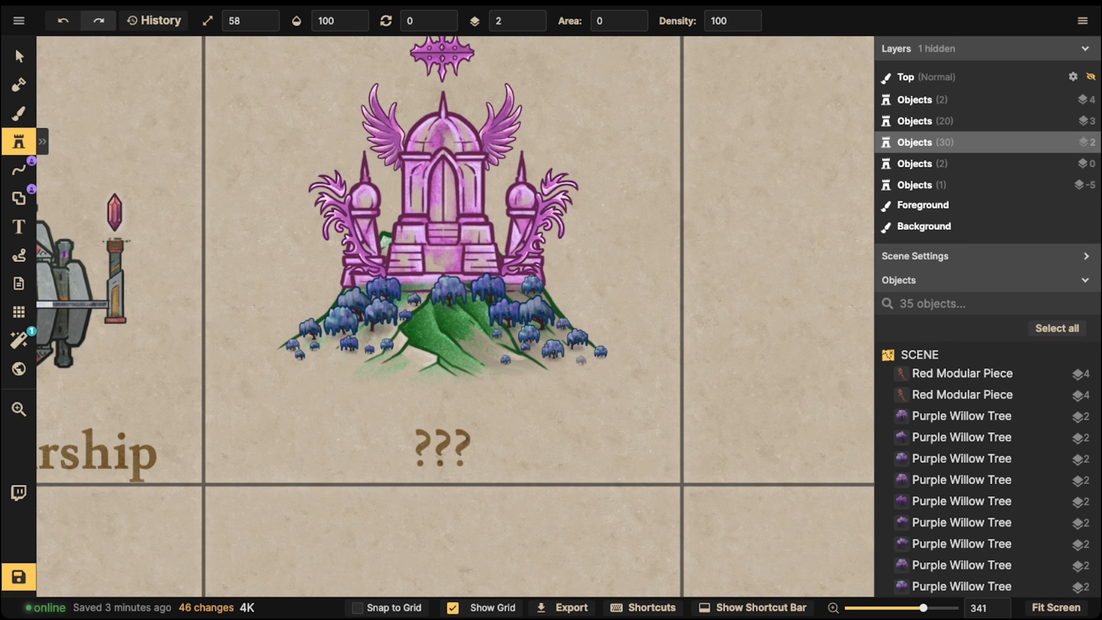
pyautogui.click(602, 366)
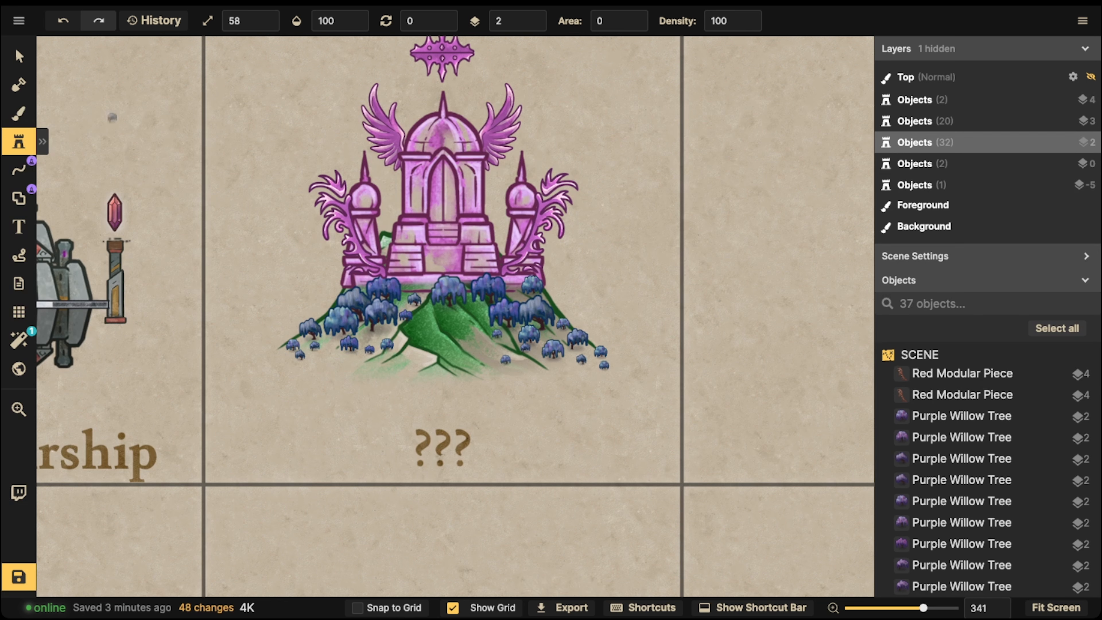
# Step: Select all the willow trees on the mountain and set their hue to 180
pyautogui.click(18, 56)
pyautogui.click(354, 303)
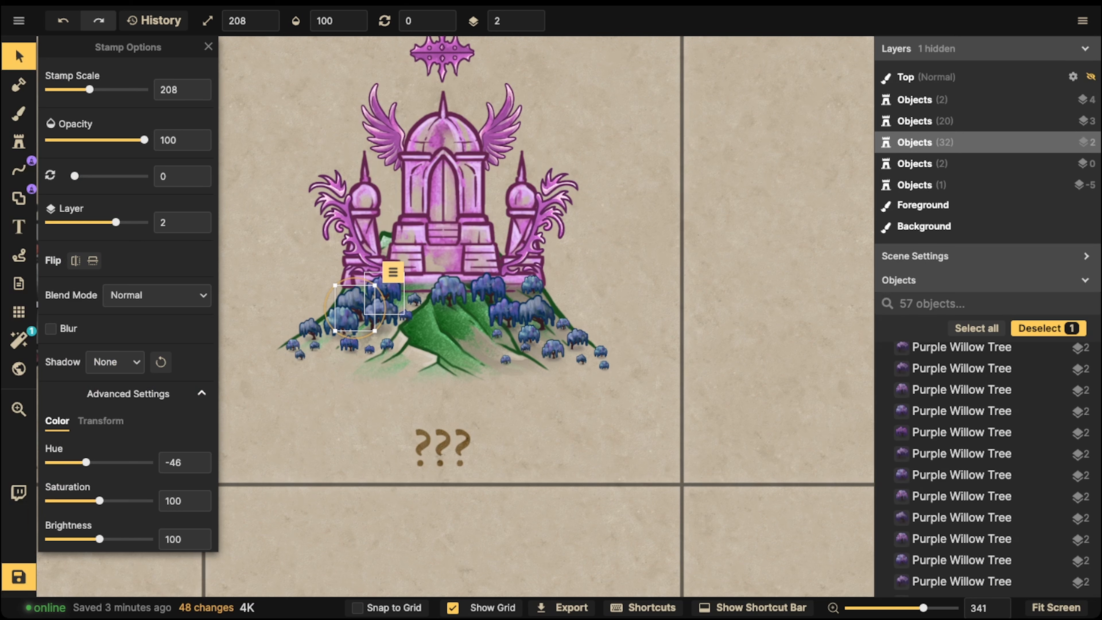
pyautogui.click(394, 273)
pyautogui.moveTo(499, 295)
pyautogui.click(577, 360)
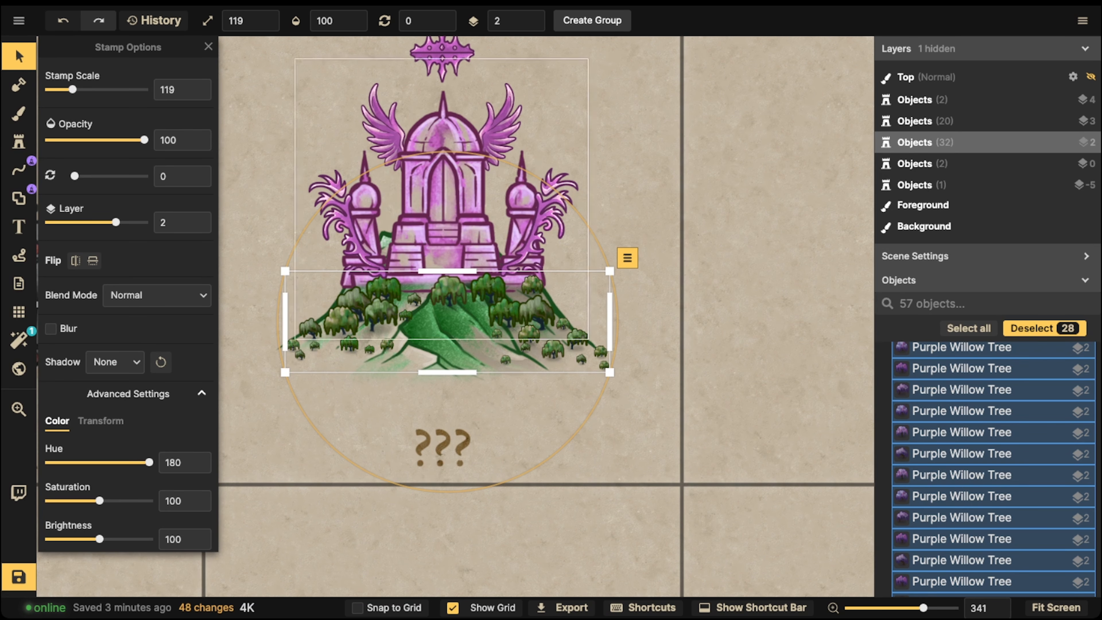
# Step: Stretch the selected willows slightly taller and raise them to layer 4
pyautogui.scroll(-2, 285, 261)
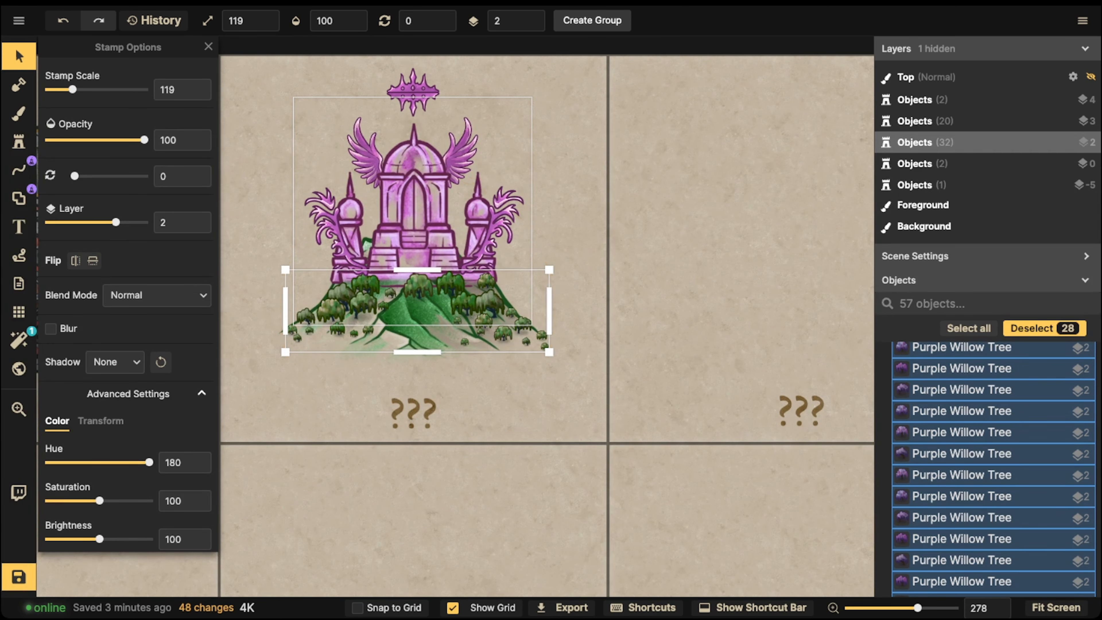
pyautogui.moveTo(416, 269)
pyautogui.mouseDown()
pyautogui.moveTo(417, 256)
pyautogui.moveTo(417, 289)
pyautogui.mouseUp()
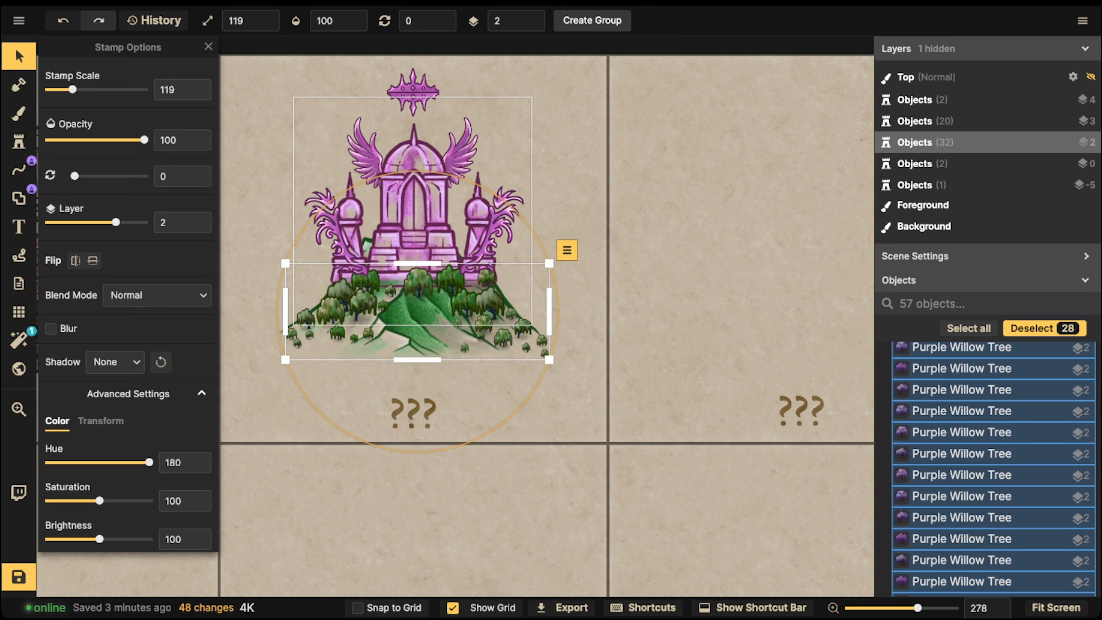
pyautogui.click(531, 16)
pyautogui.click(531, 15)
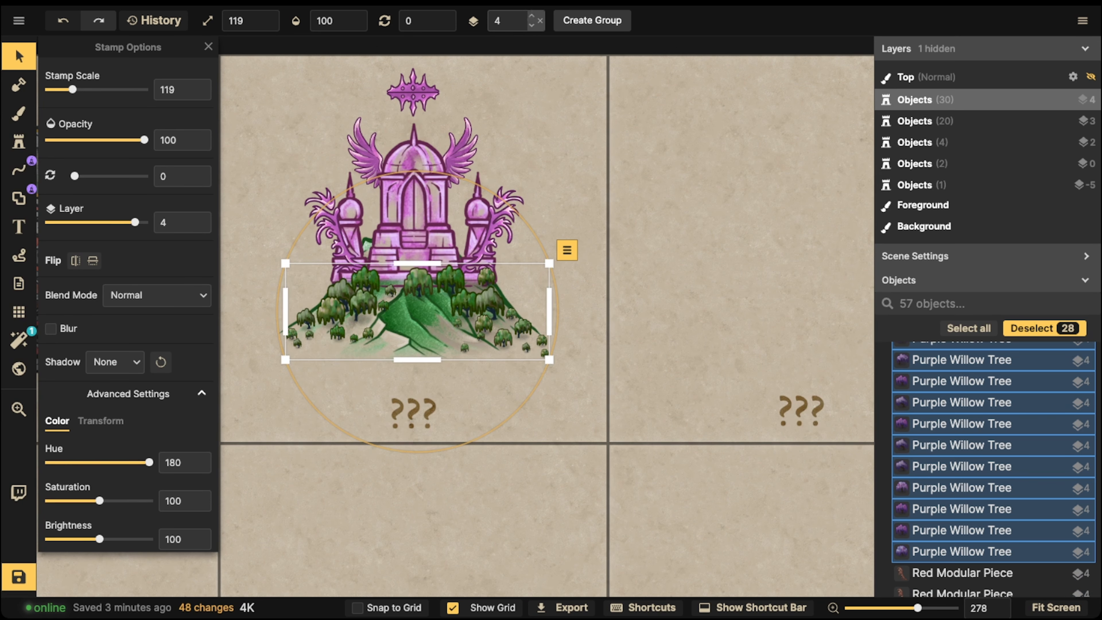
# Step: Select the entire palace, mountain and tree illustration and move it down slightly within the third cell
pyautogui.click(962, 573)
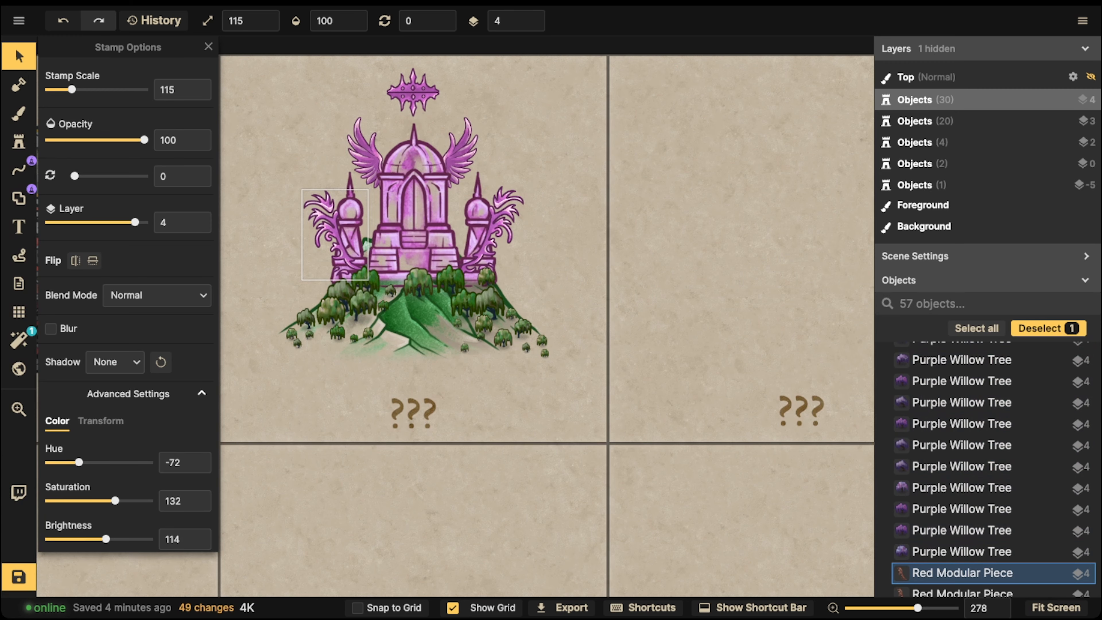
pyautogui.scroll(-3, 298, 245)
pyautogui.click(260, 110)
pyautogui.moveTo(260, 110); pyautogui.dragTo(548, 334)
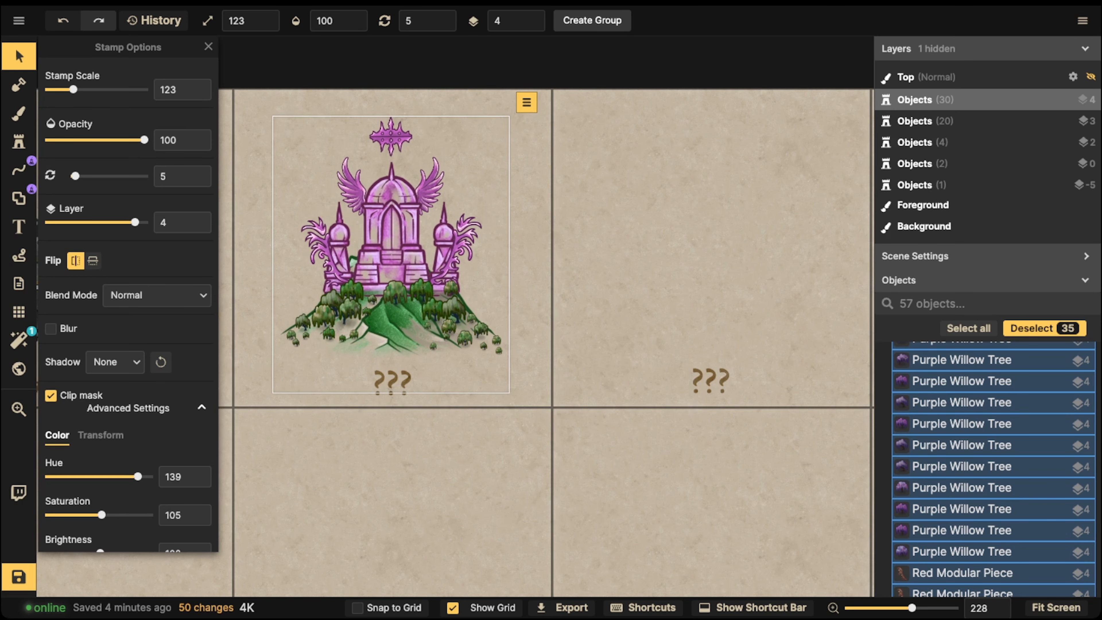
# Step: Move the upper crown piece up near the cell's top edge and lower the inverted one onto the dome on layer 4
pyautogui.click(392, 130)
pyautogui.moveTo(392, 129); pyautogui.dragTo(393, 111)
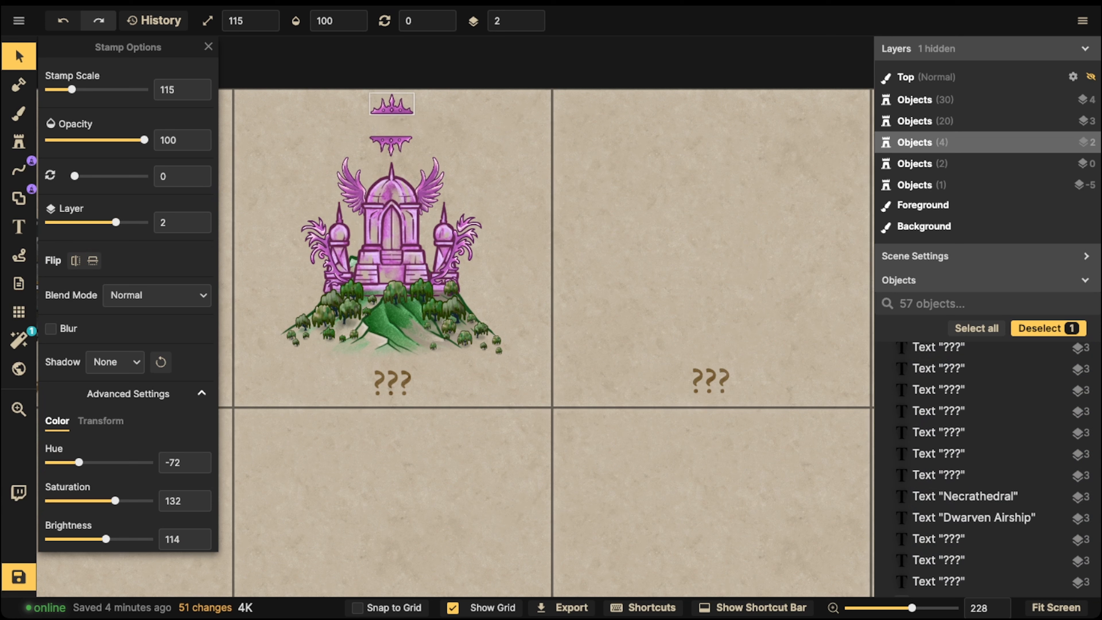
pyautogui.click(390, 146)
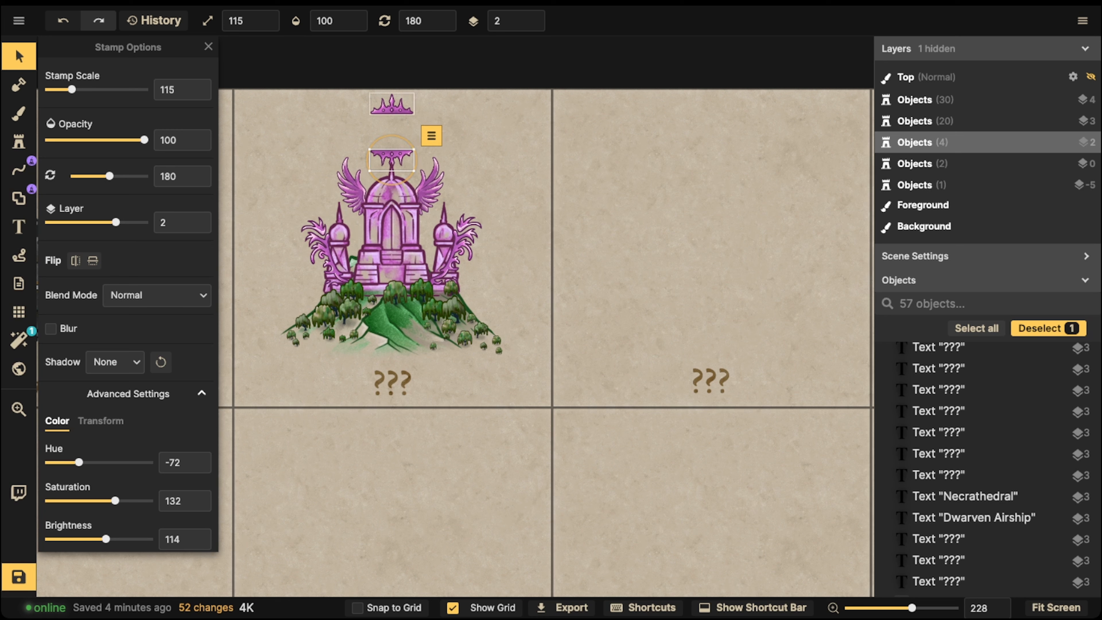
pyautogui.doubleClick(532, 17)
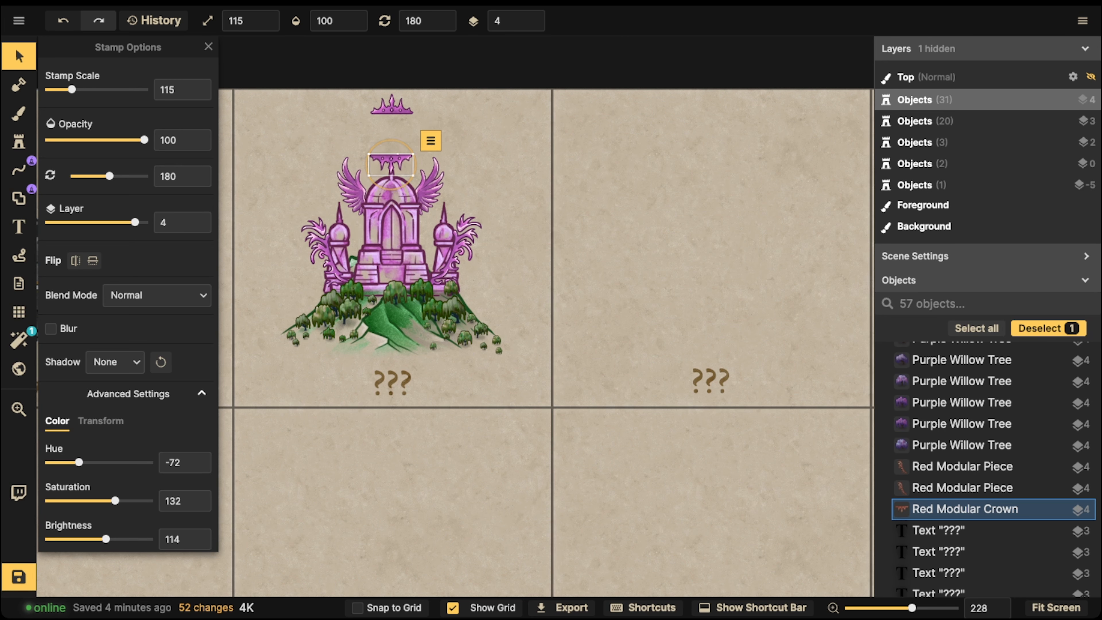
# Step: Choose the teal Swirl stamp from the Fantasy World stamp catalog after clearing the previous tree search
pyautogui.click(391, 164)
pyautogui.click(391, 108)
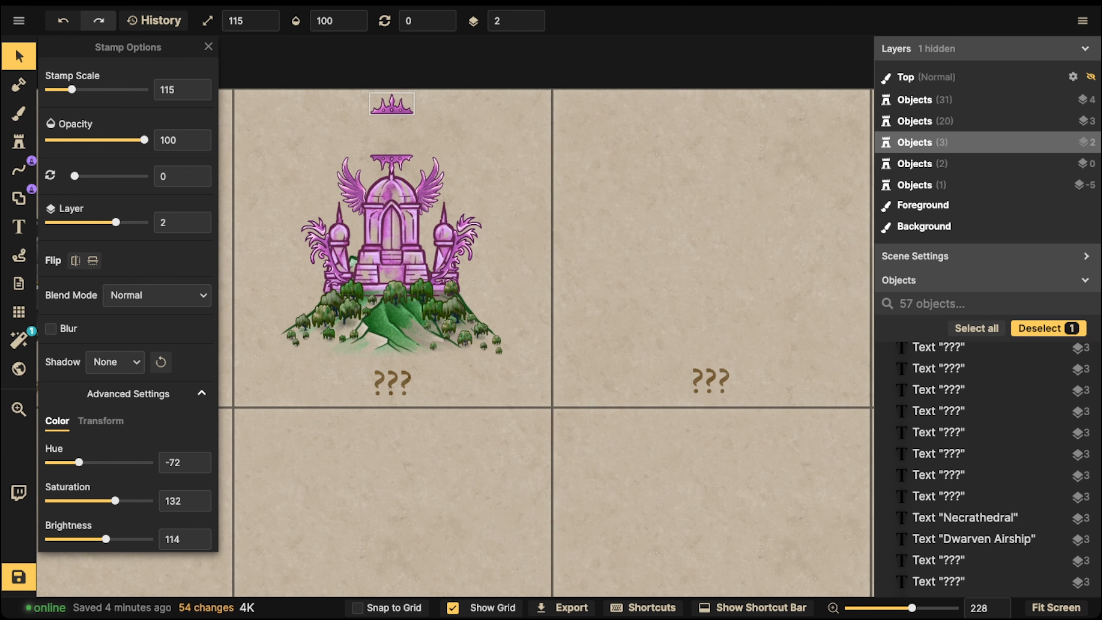
pyautogui.click(19, 142)
pyautogui.click(89, 117)
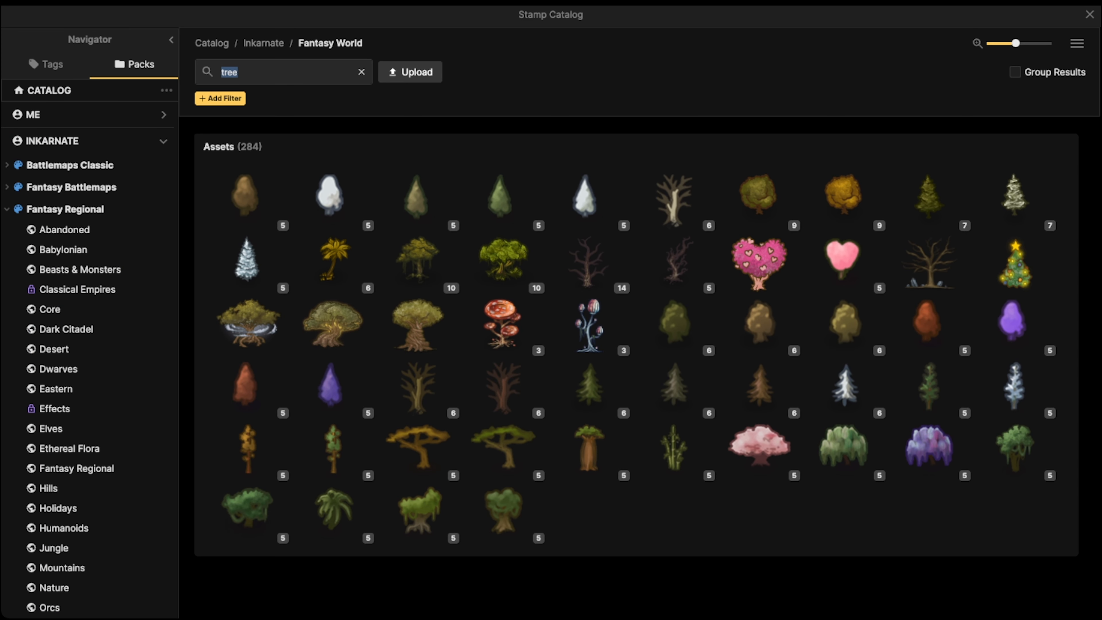
pyautogui.click(361, 72)
pyautogui.scroll(-2, 674, 265)
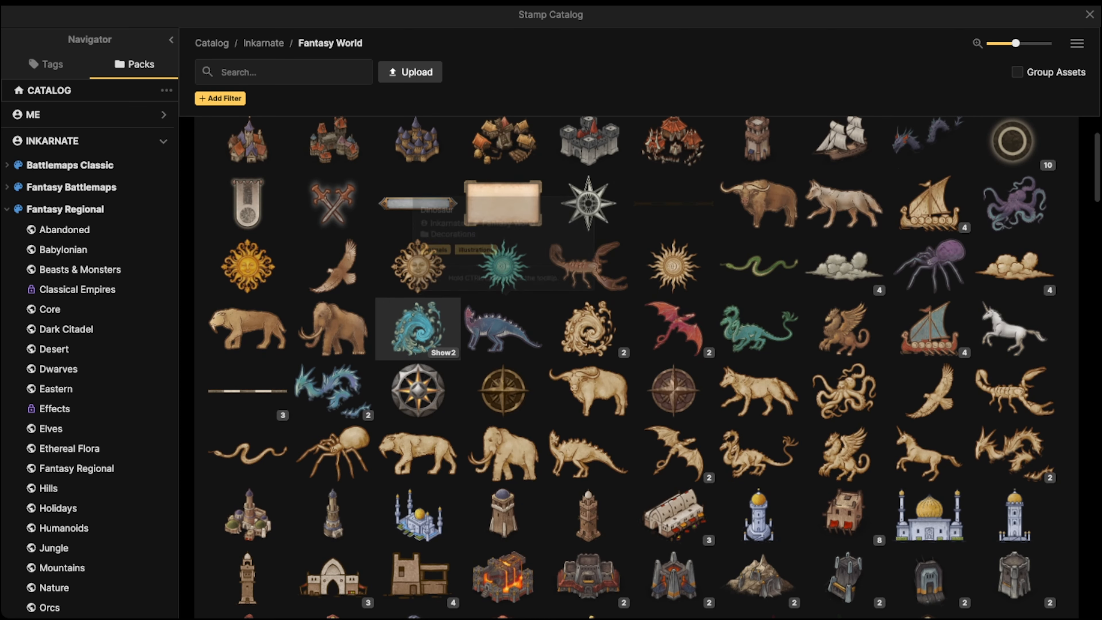
pyautogui.click(418, 328)
# Step: Place the teal Swirl at scale 85 between the two crown pieces above the palace and set it to layer 0
pyautogui.scroll(4, 419, 166)
pyautogui.keyDown('alt'); pyautogui.scroll(-10, 379, 113); pyautogui.keyUp('alt')
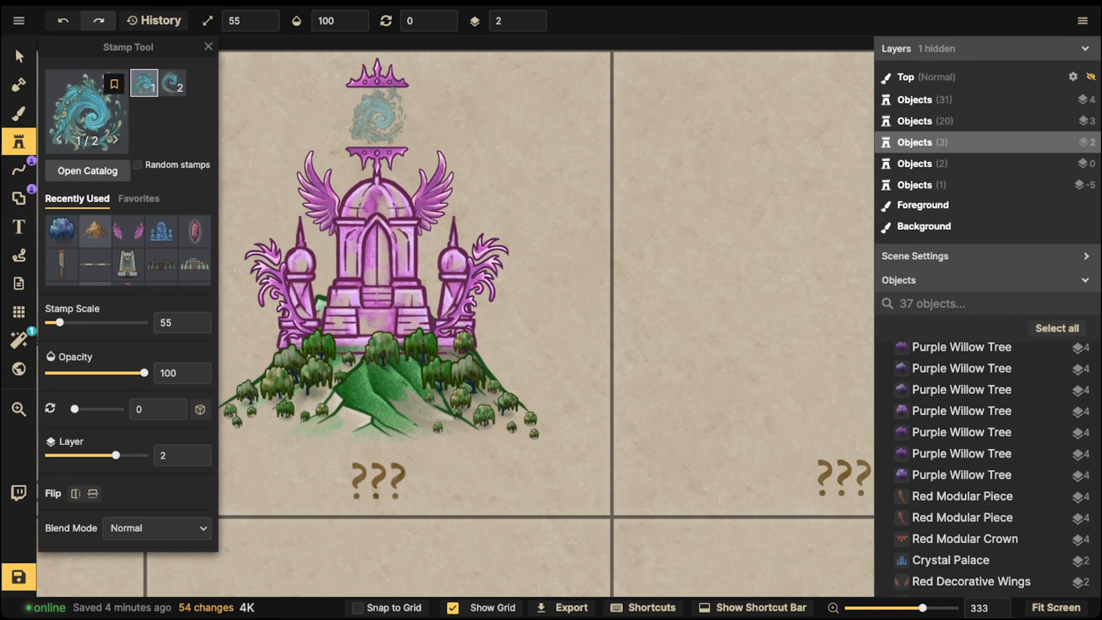
pyautogui.keyDown('alt'); pyautogui.scroll(5, 377, 115); pyautogui.keyUp('alt')
pyautogui.click(377, 114)
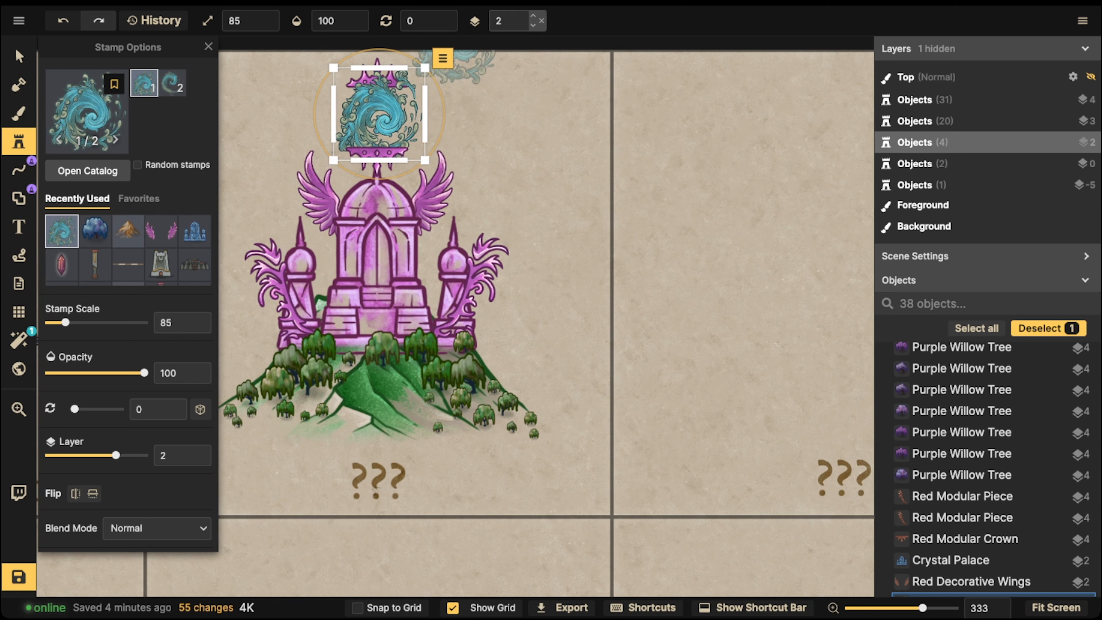
pyautogui.click(533, 26)
pyautogui.click(533, 27)
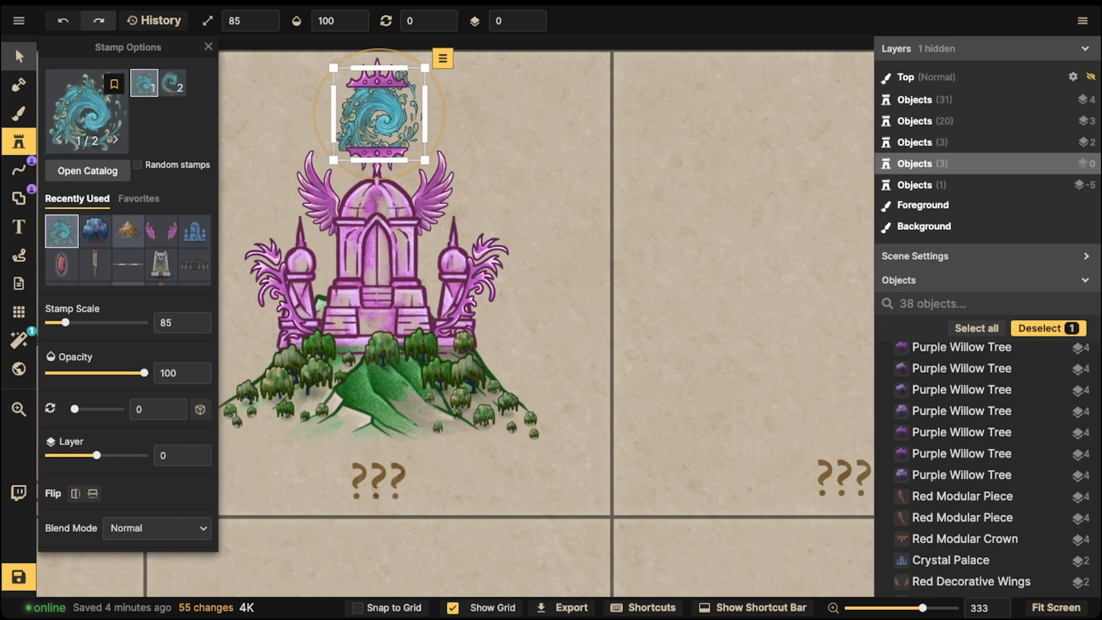
# Step: Delete both purple crown pieces above and below the swirl
pyautogui.click(19, 56)
pyautogui.click(377, 81)
pyautogui.press('Delete')
pyautogui.click(377, 154)
pyautogui.press('Delete')
# Step: Move the swirl slightly up above the palace dome and raise it to layer 4
pyautogui.moveTo(378, 117)
pyautogui.mouseDown()
pyautogui.moveTo(378, 270)
pyautogui.moveTo(379, 105)
pyautogui.mouseUp()
pyautogui.click(531, 16)
pyautogui.click(531, 16)
pyautogui.click(531, 16)
pyautogui.click(531, 16)
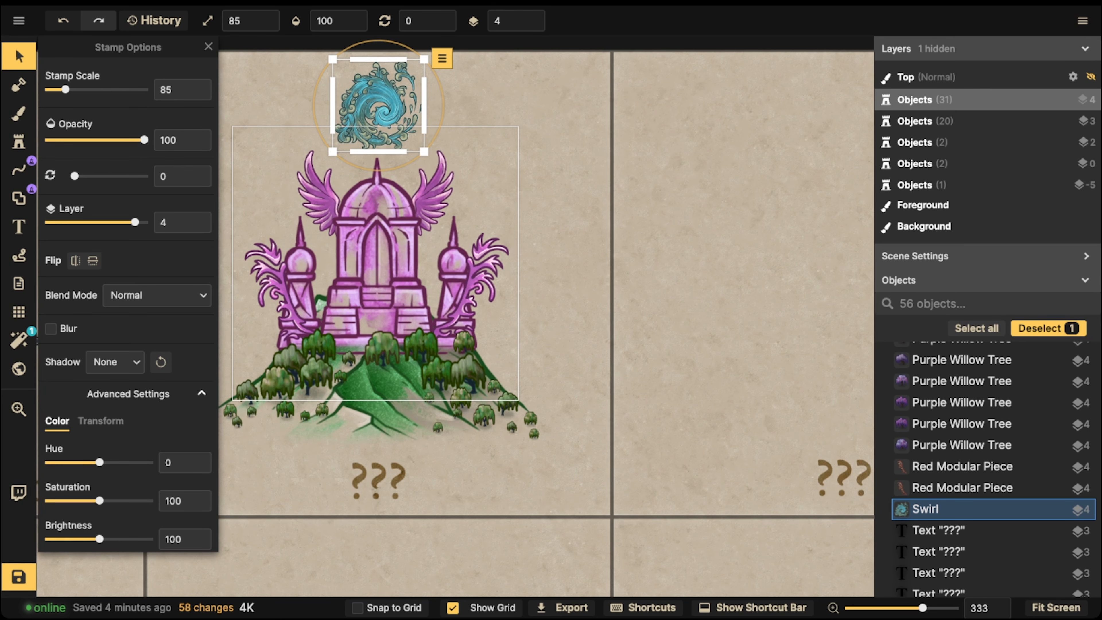
# Step: Select the whole illustration including the swirl and nudge it slightly down within the third cell
pyautogui.press('Escape')
pyautogui.scroll(-4, 286, 150)
pyautogui.moveTo(285, 150); pyautogui.dragTo(313, 155, button='middle')
pyautogui.moveTo(266, 112); pyautogui.dragTo(490, 333)
pyautogui.press('Escape')
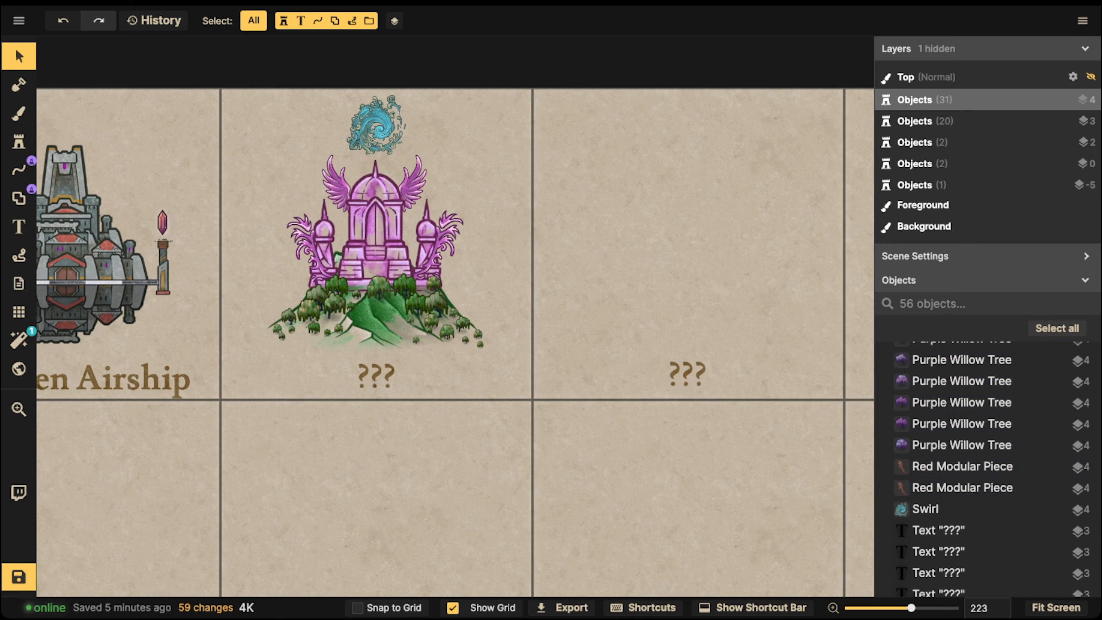
pyautogui.moveTo(232, 118); pyautogui.dragTo(508, 343)
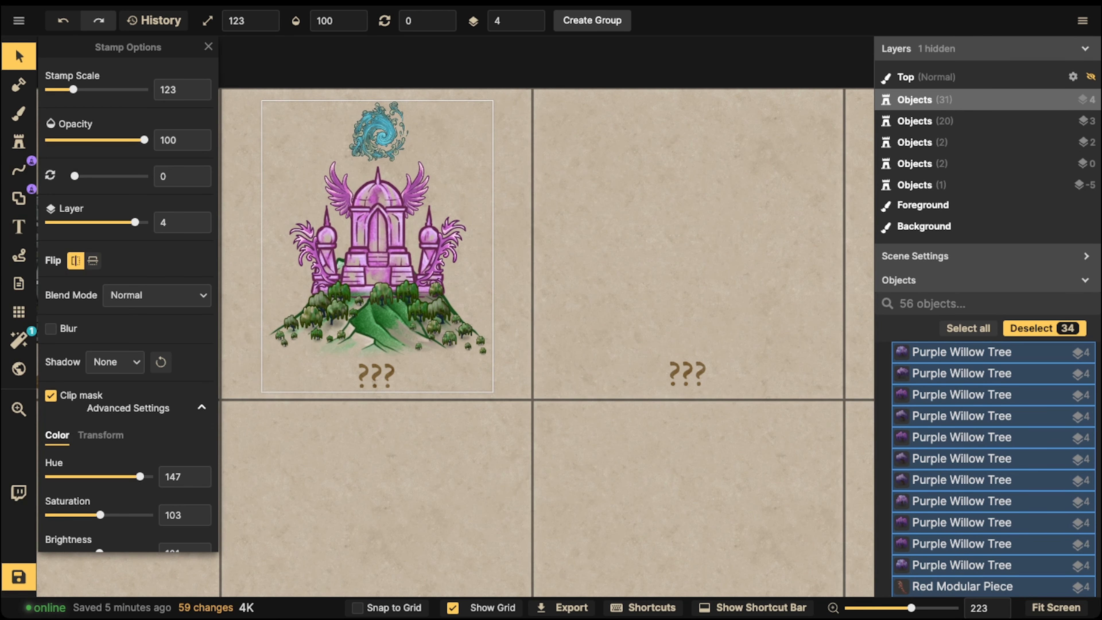
pyautogui.press('Escape')
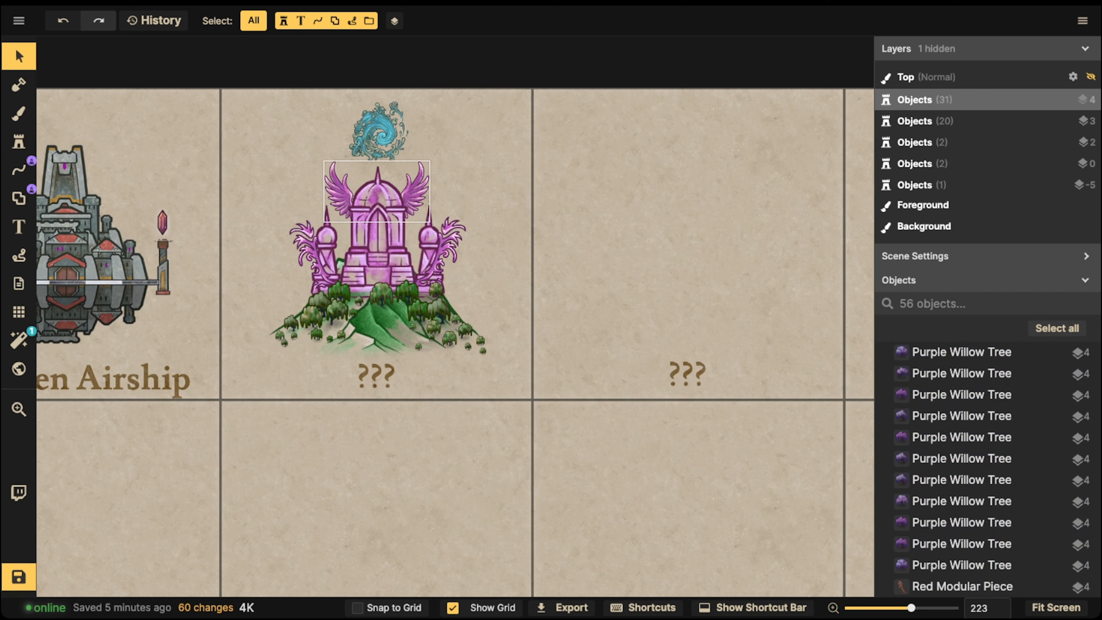
# Step: Search the stamp catalog for "light" in the Fantasy Battlemaps pack and choose the soft orange glow stamp
pyautogui.click(18, 142)
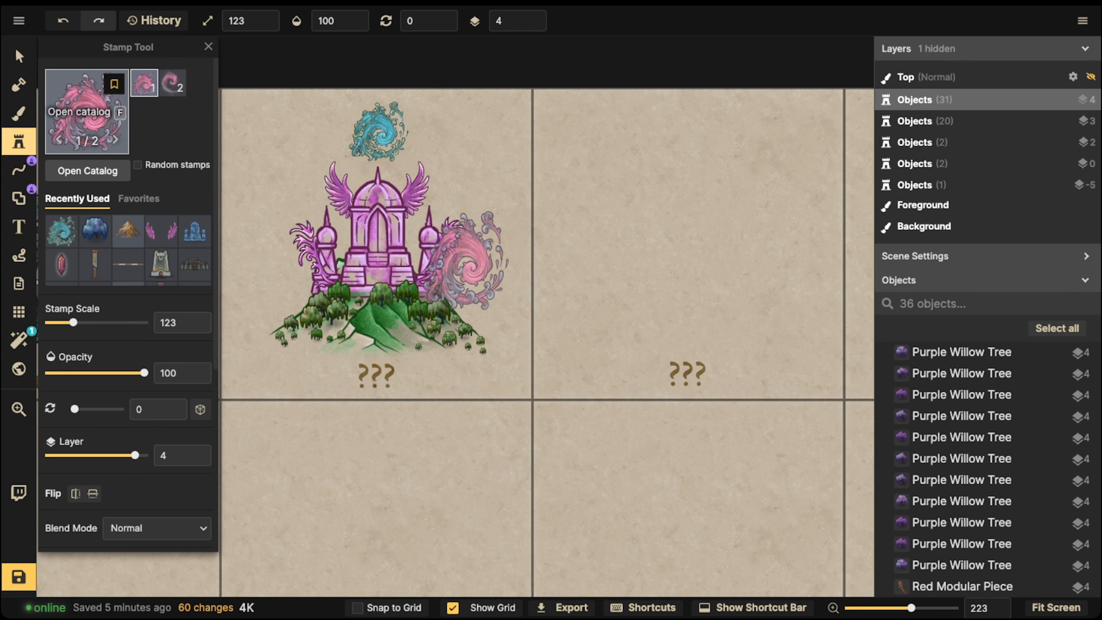
pyautogui.click(86, 111)
pyautogui.write('light')
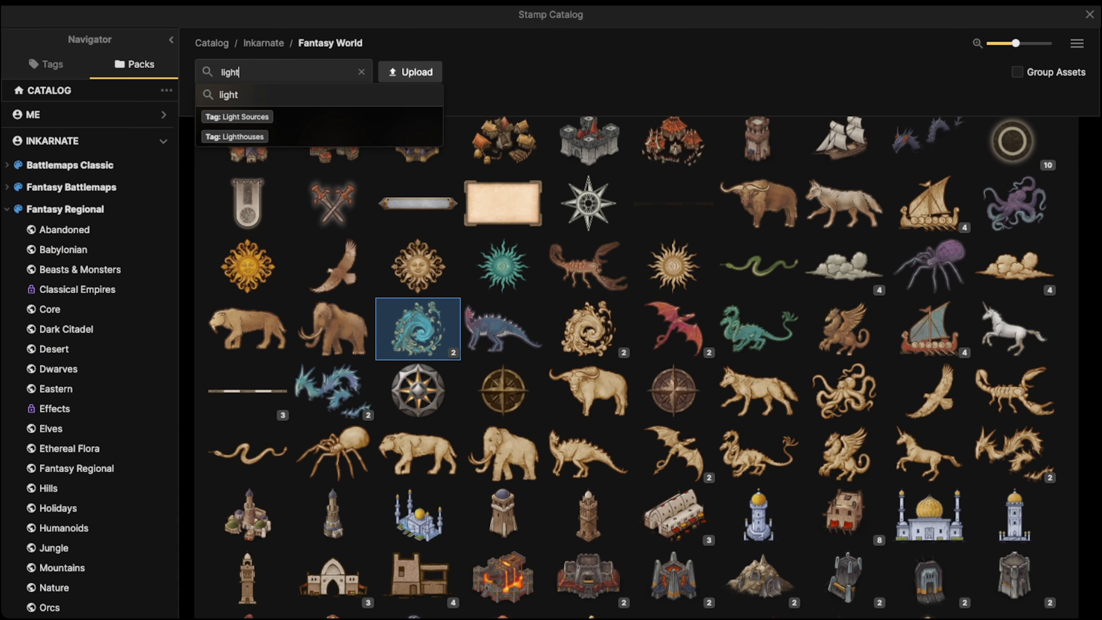
pyautogui.press('Return')
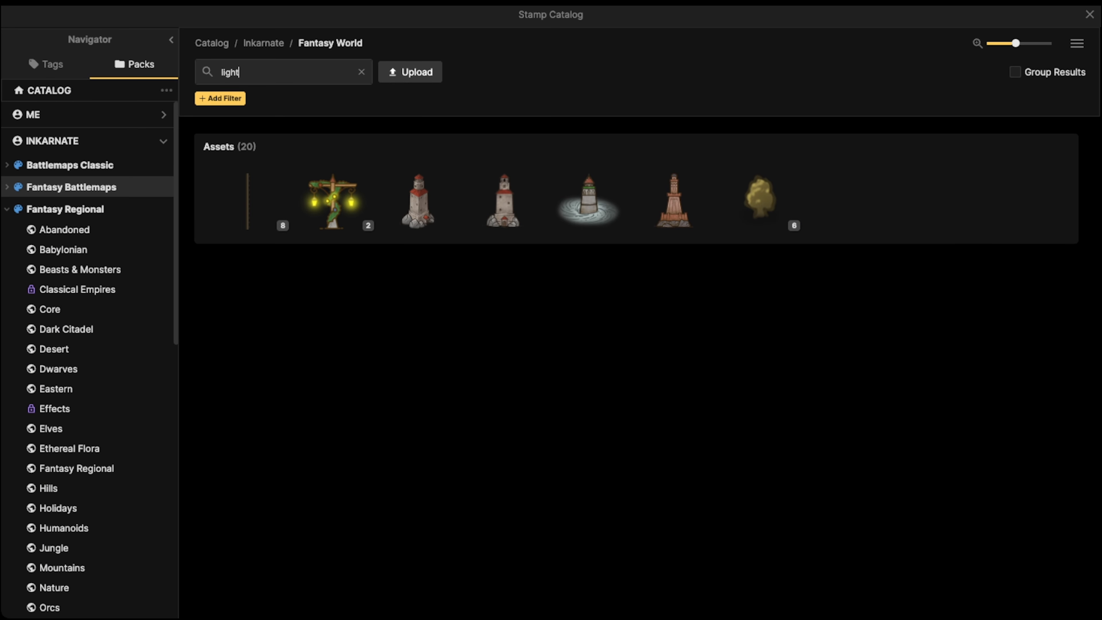
pyautogui.click(71, 187)
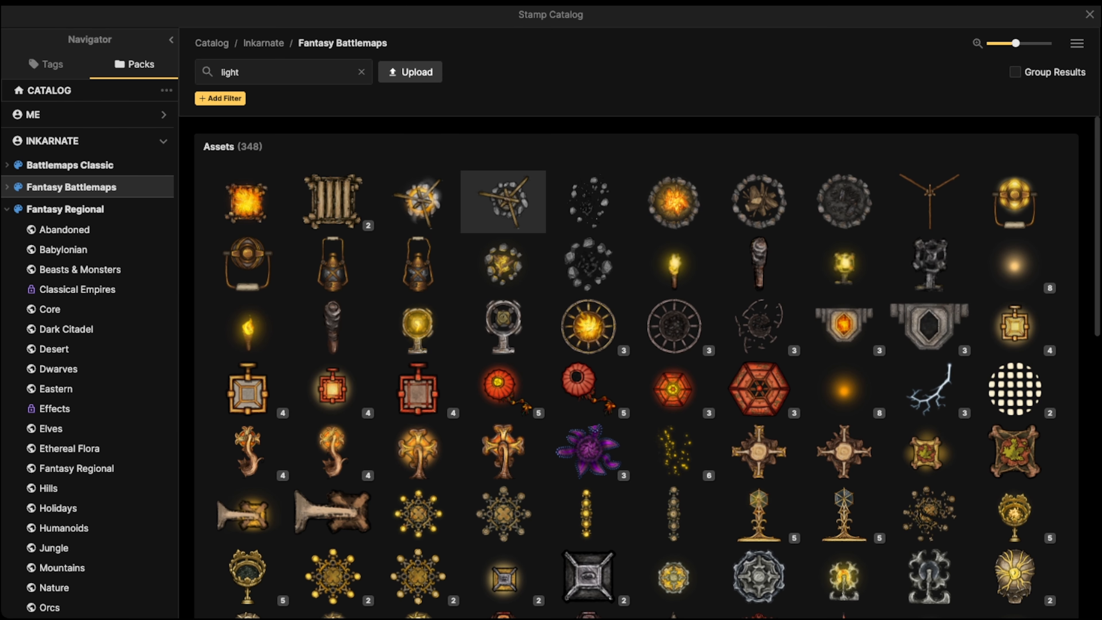
pyautogui.moveTo(674, 327)
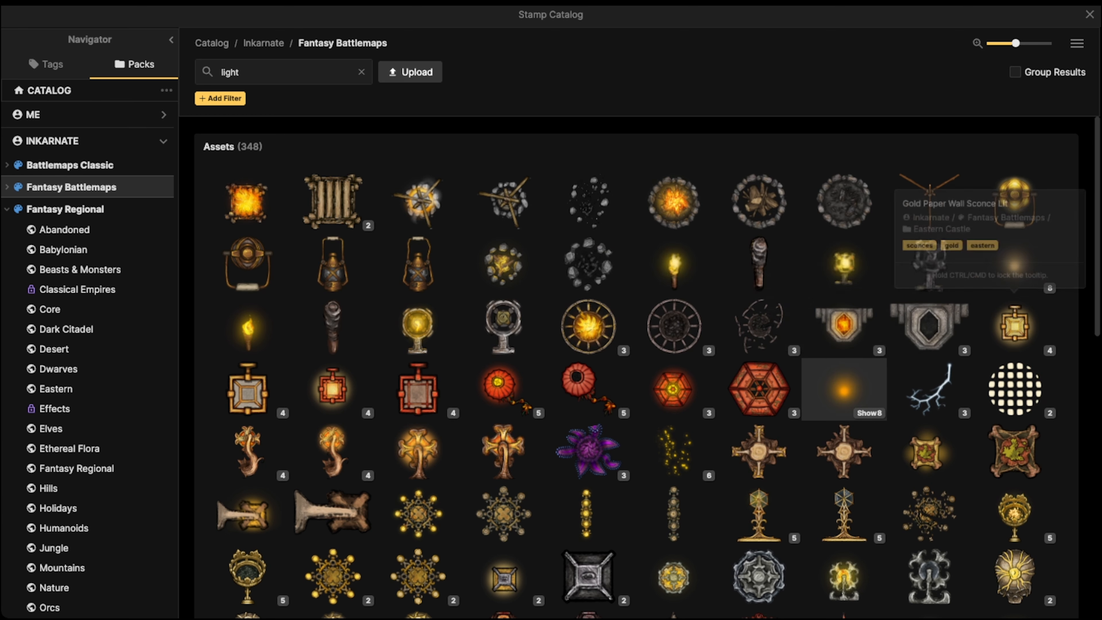
pyautogui.click(844, 388)
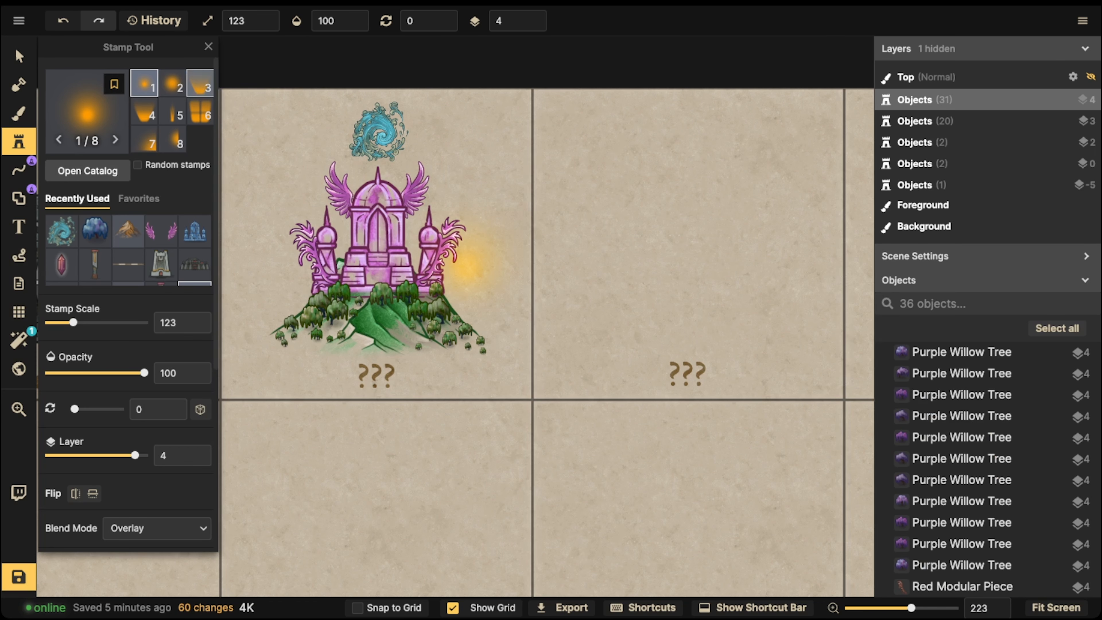
# Step: Place the glow's second variant over the swirl, set its hue to -180, and shrink it to scale 93 centred on the swirl
pyautogui.click(372, 132)
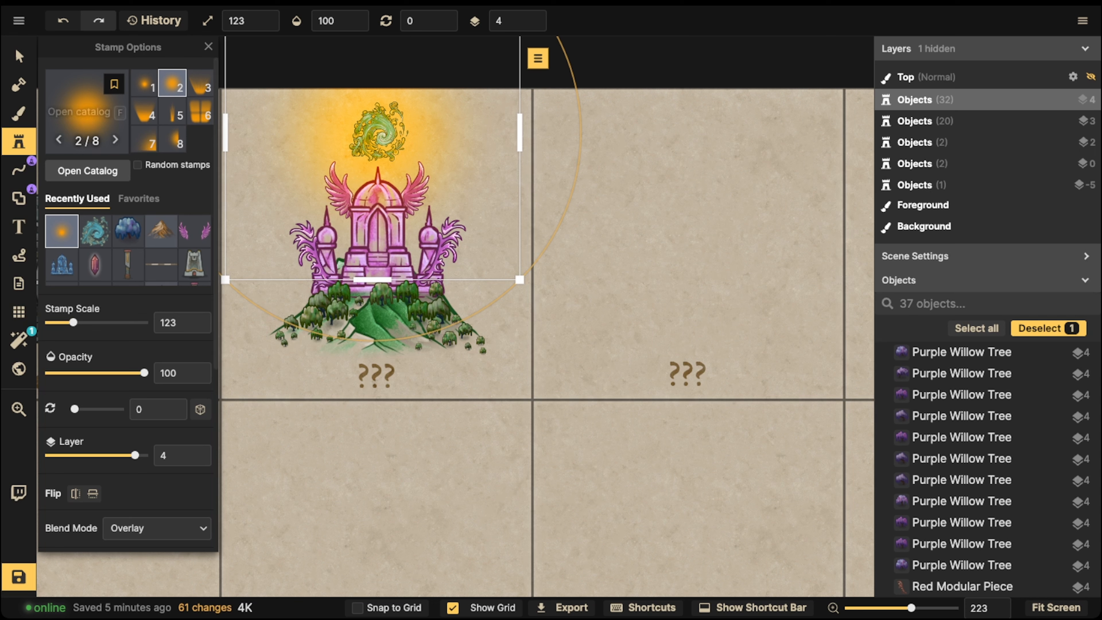
pyautogui.click(19, 56)
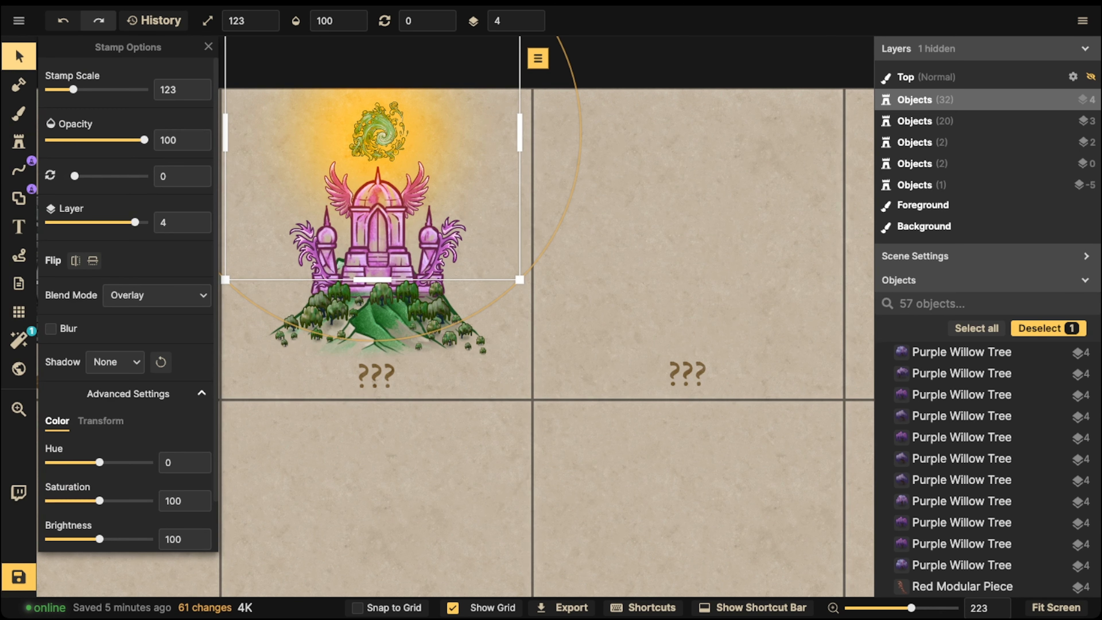
pyautogui.moveTo(99, 463); pyautogui.dragTo(49, 462)
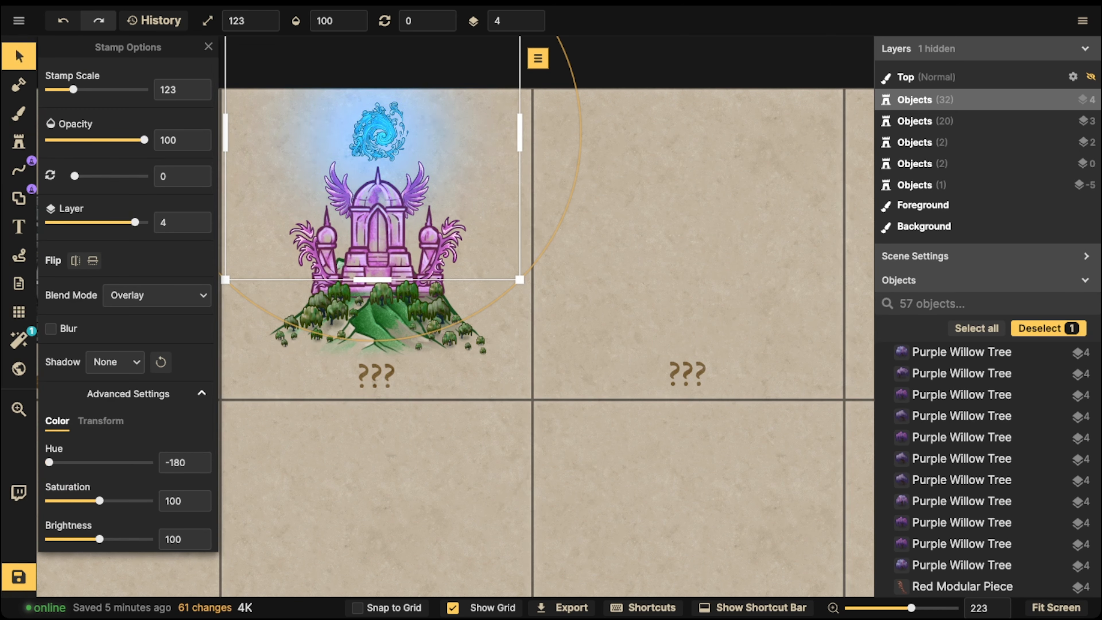
pyautogui.moveTo(520, 280); pyautogui.dragTo(484, 243)
pyautogui.moveTo(374, 134); pyautogui.dragTo(375, 132)
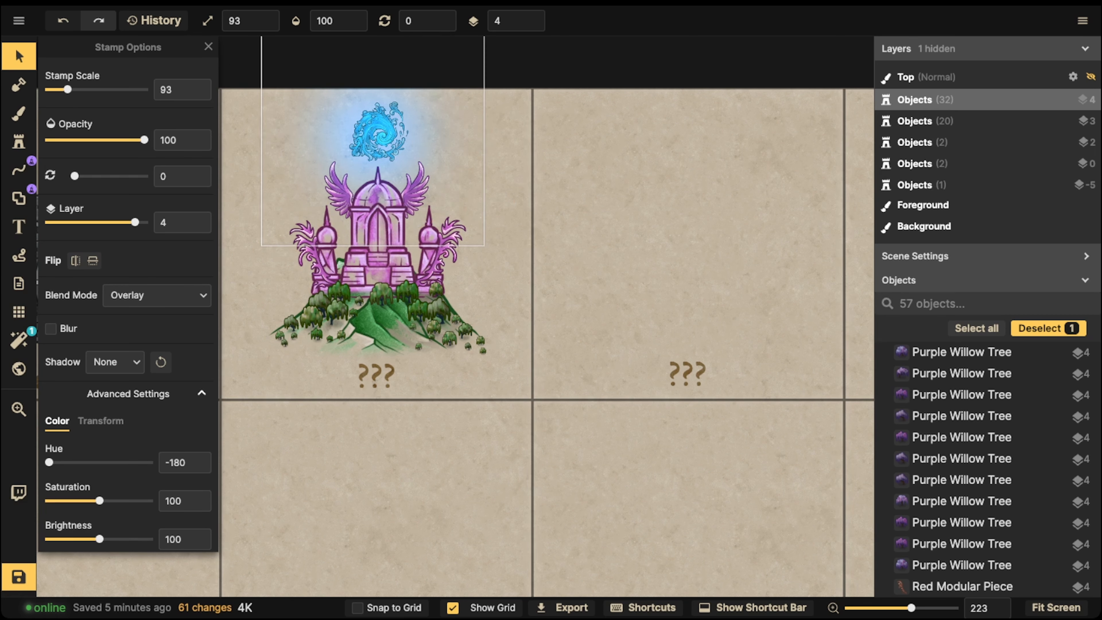
pyautogui.press('Escape')
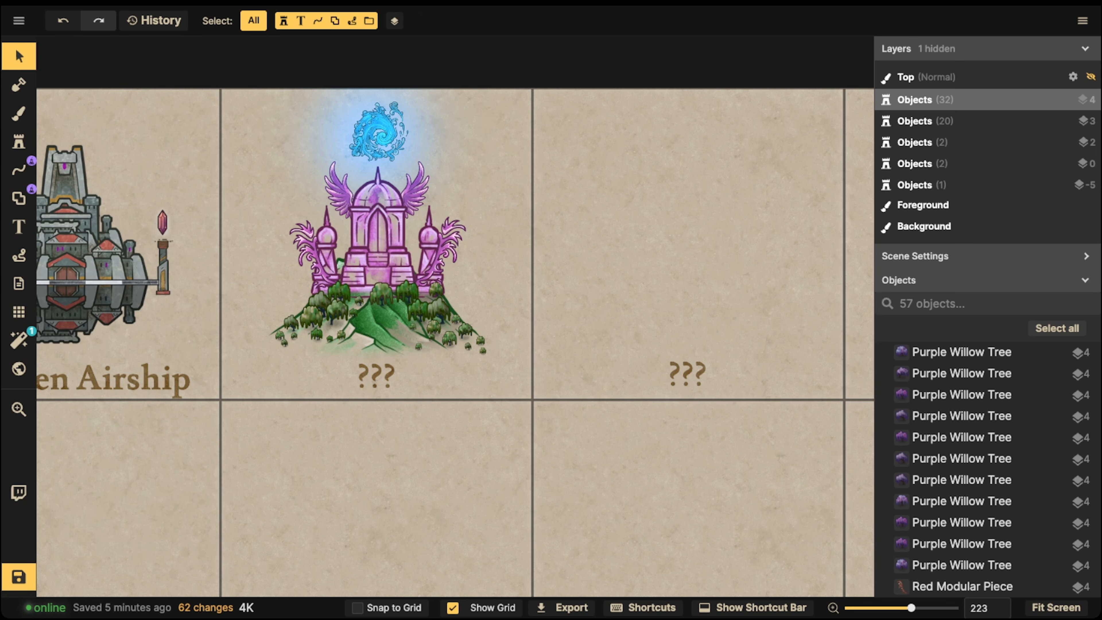
# Step: Select the full illustration with its glow, nudge it slightly down, and group it under the name "Fey Shrine"
pyautogui.moveTo(240, 119); pyautogui.dragTo(503, 350)
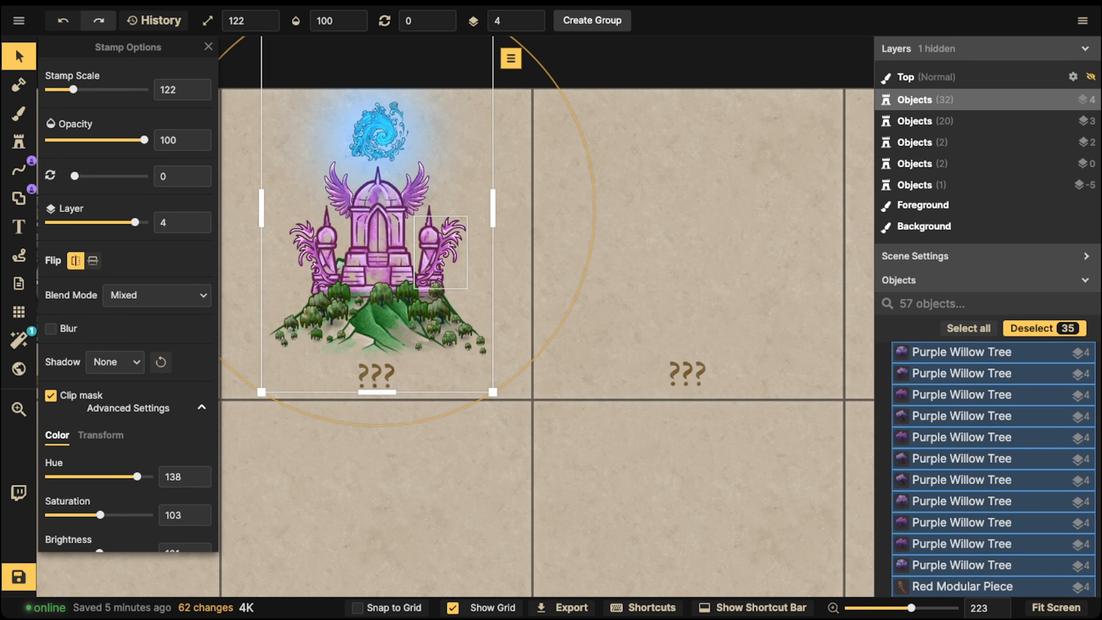
pyautogui.press('Escape')
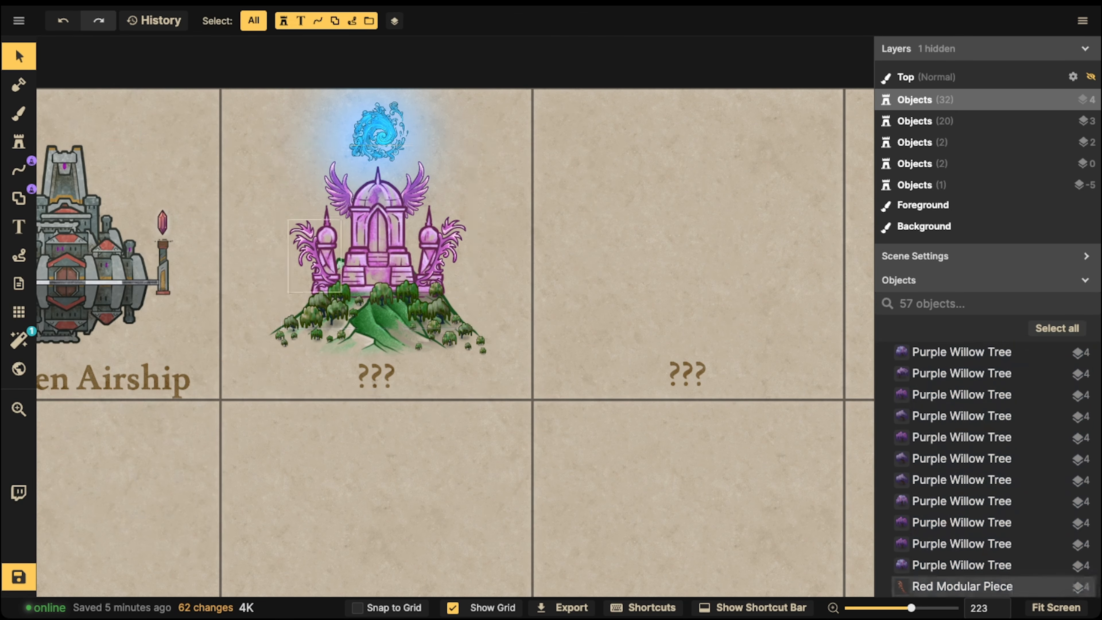
pyautogui.moveTo(248, 124); pyautogui.dragTo(503, 348)
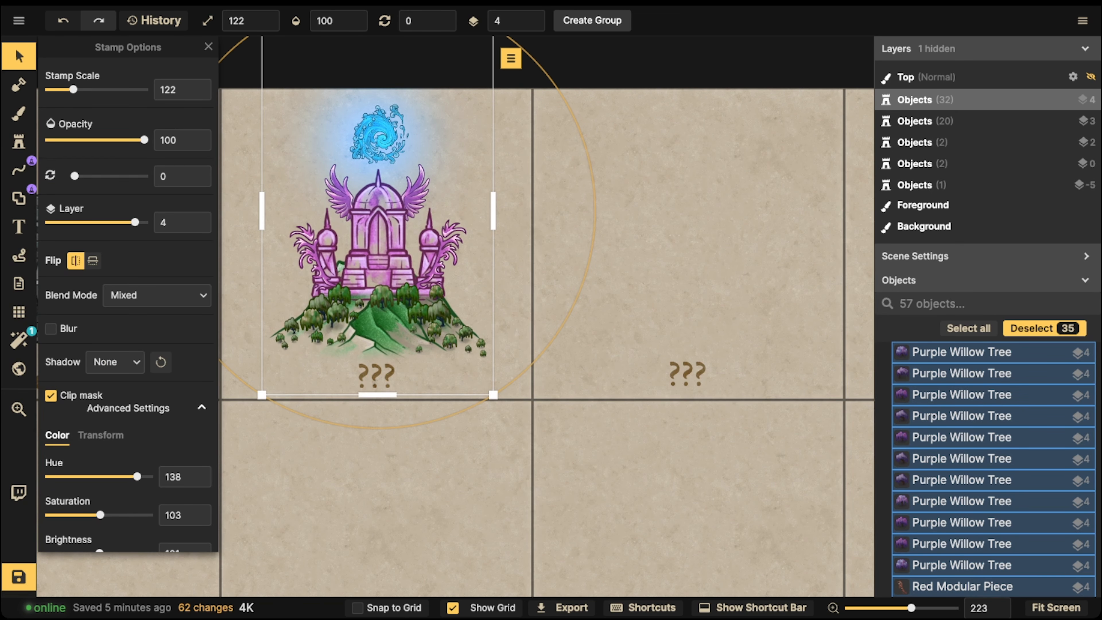
pyautogui.click(592, 21)
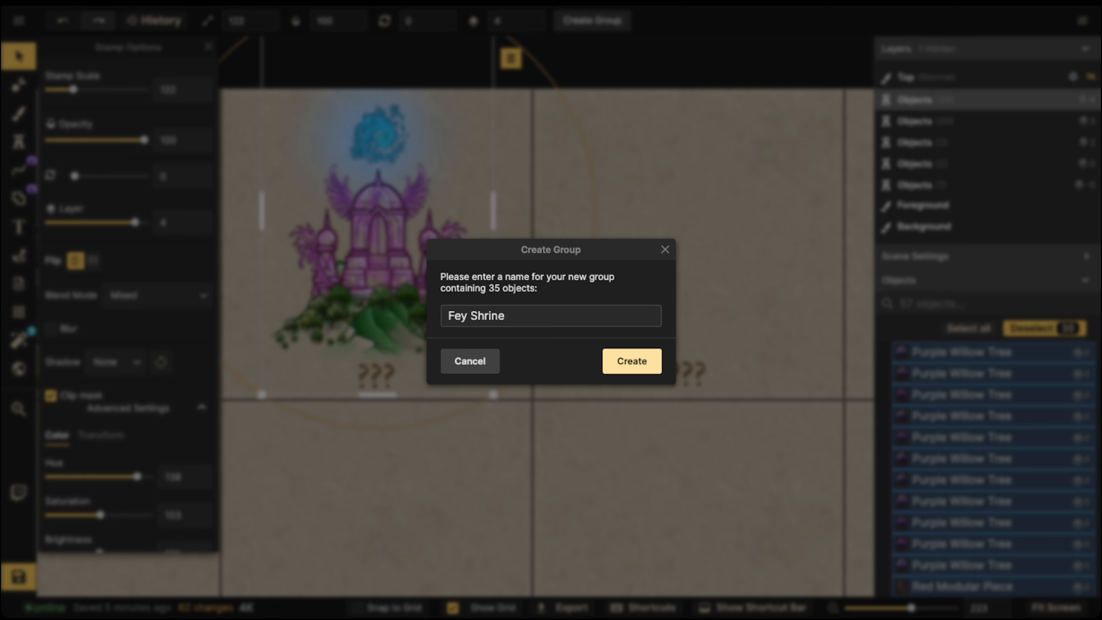
pyautogui.click(631, 360)
# Step: Change the third cell's "???" label to "Fey Temple"
pyautogui.click(382, 358)
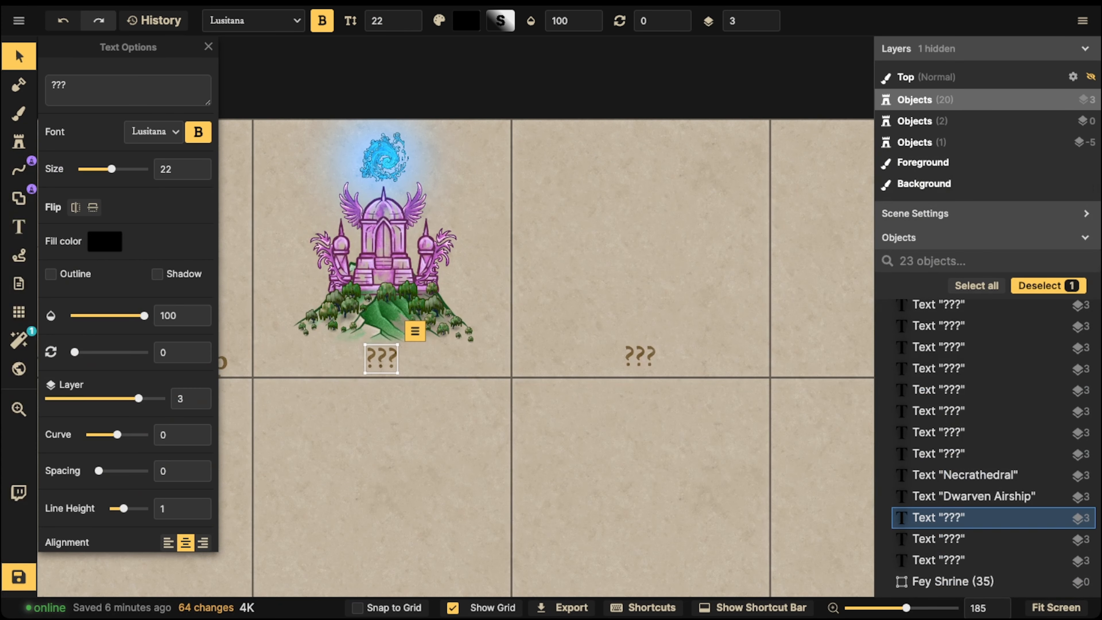
pyautogui.doubleClick(64, 85)
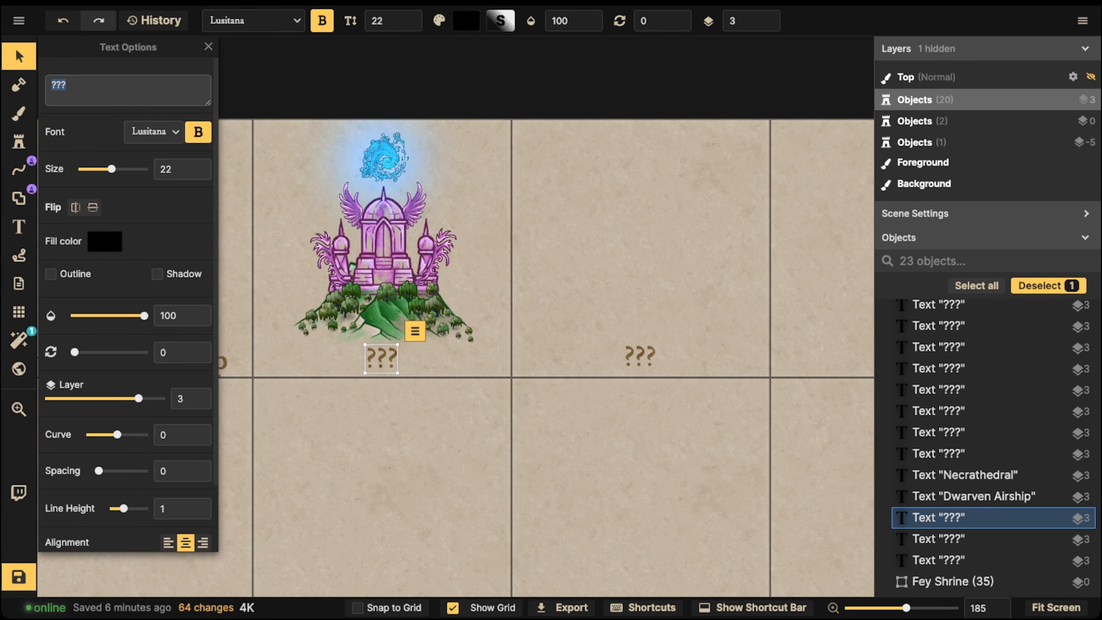
pyautogui.write('Fey Temple')
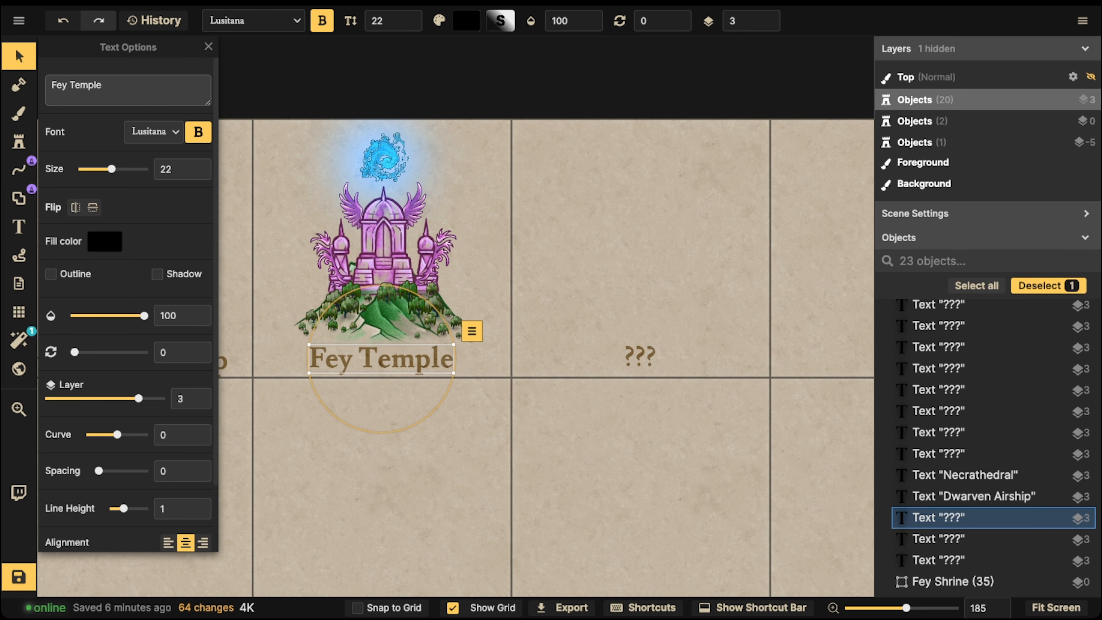
# Step: Shrink the Fey Shrine group slightly, nudge it to sit centred above its label, and save the map
pyautogui.click(370, 272)
pyautogui.keyDown('alt'); pyautogui.scroll(-2, 369, 272); pyautogui.keyUp('alt')
pyautogui.press('Escape')
pyautogui.scroll(-3, 369, 272)
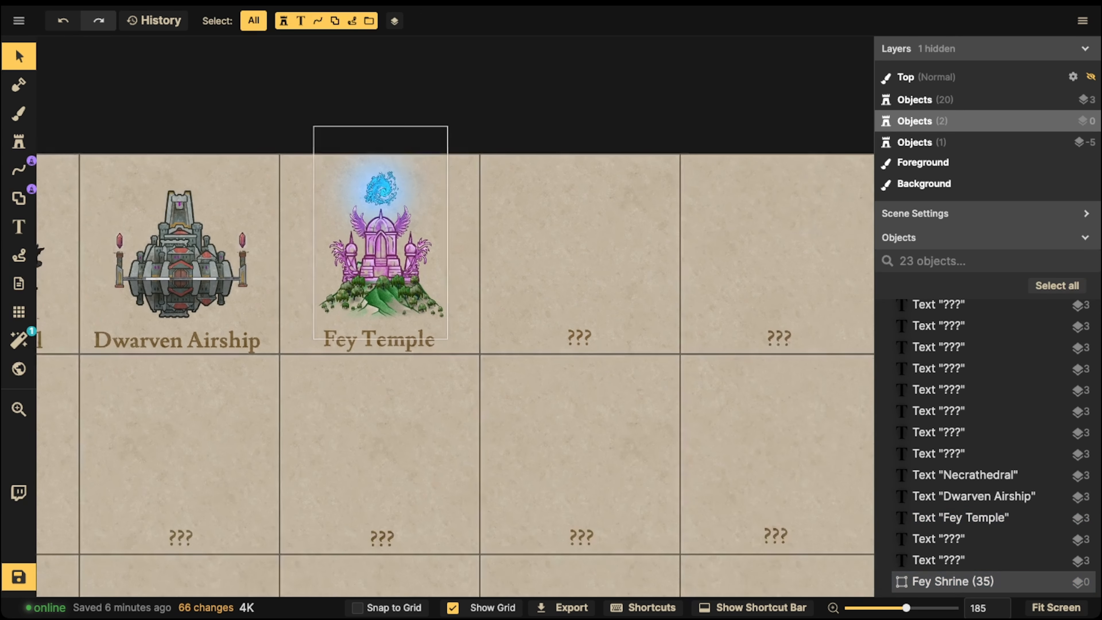
pyautogui.moveTo(372, 274); pyautogui.dragTo(371, 276)
pyautogui.press('Escape')
pyautogui.hotkey('ctrl', 's')
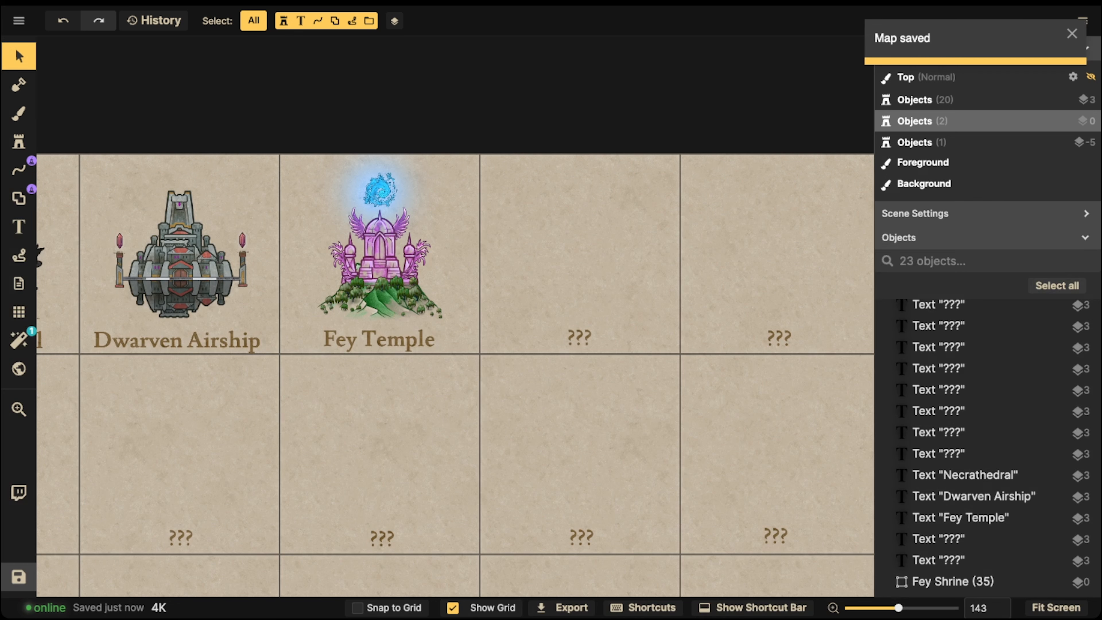
# Step: Fill the fourth cell's background with the dark blue water texture from the Fantasy World pack, using the grid-shaped brush
pyautogui.click(19, 113)
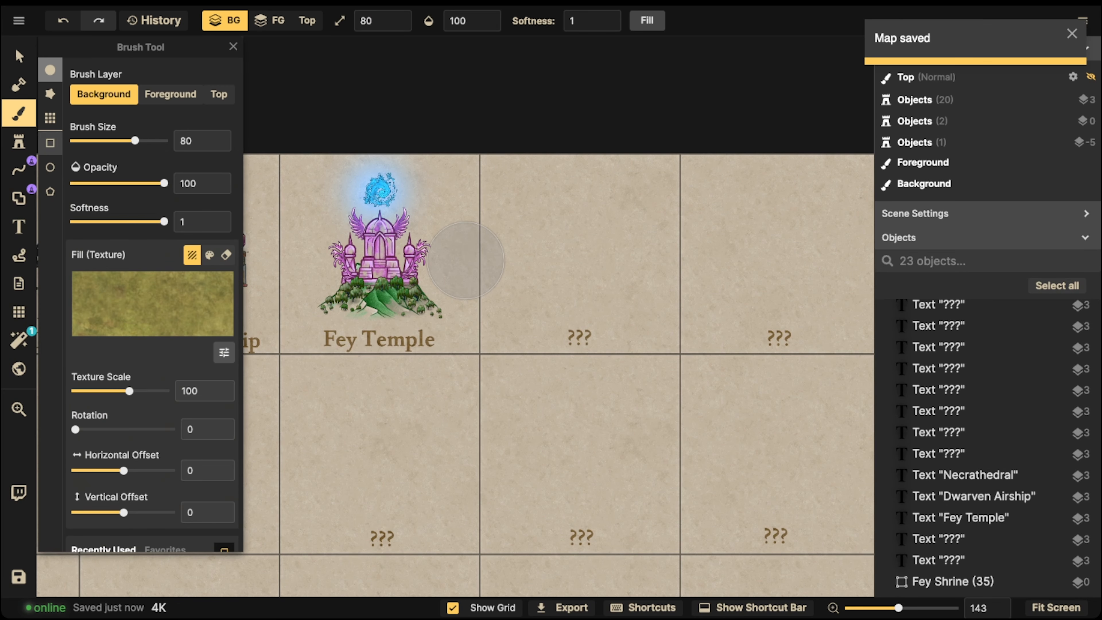
pyautogui.click(152, 306)
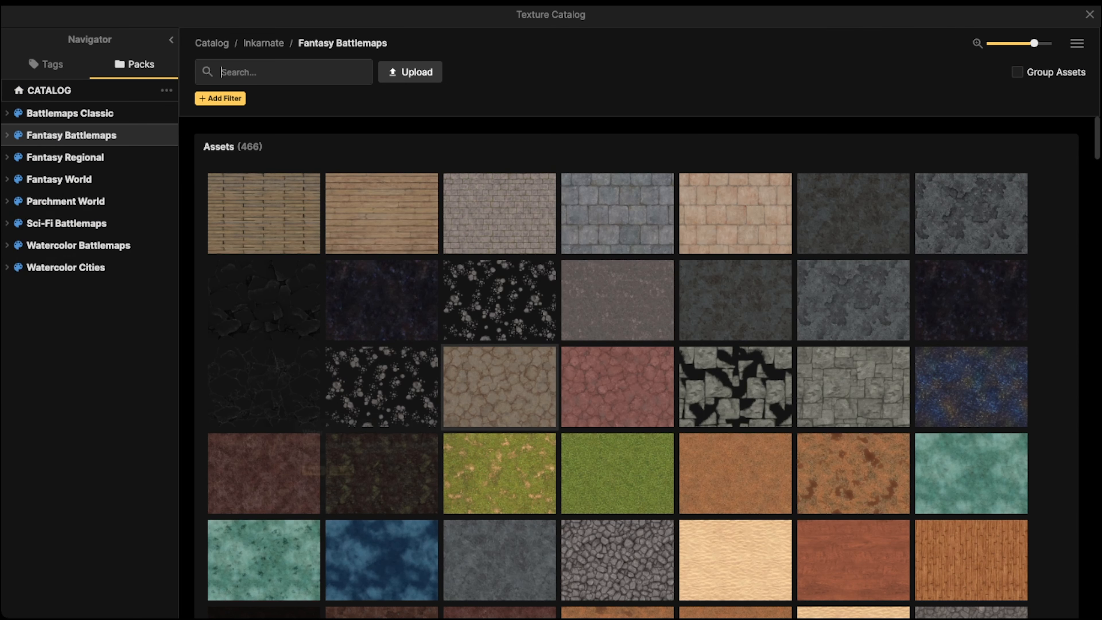
pyautogui.click(59, 179)
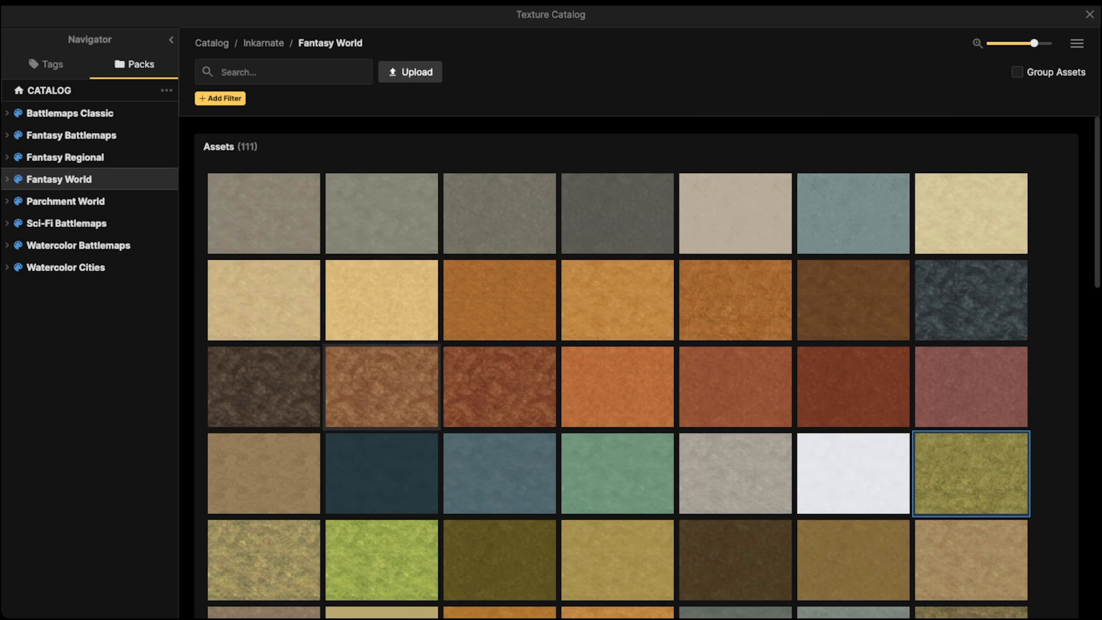
pyautogui.scroll(-1, 382, 369)
pyautogui.click(381, 351)
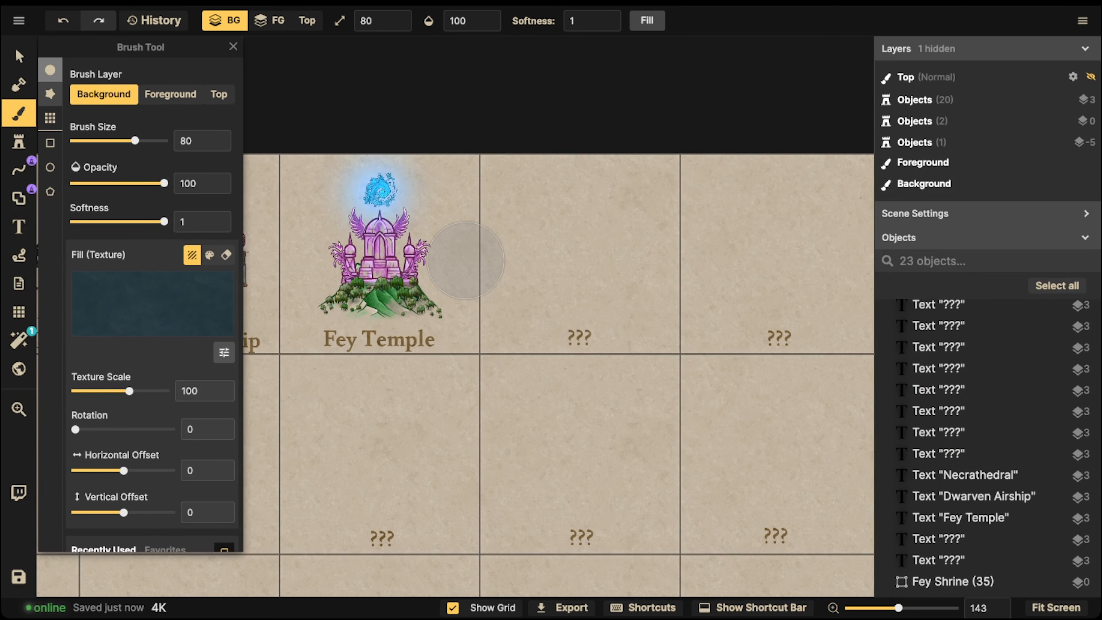
pyautogui.click(50, 117)
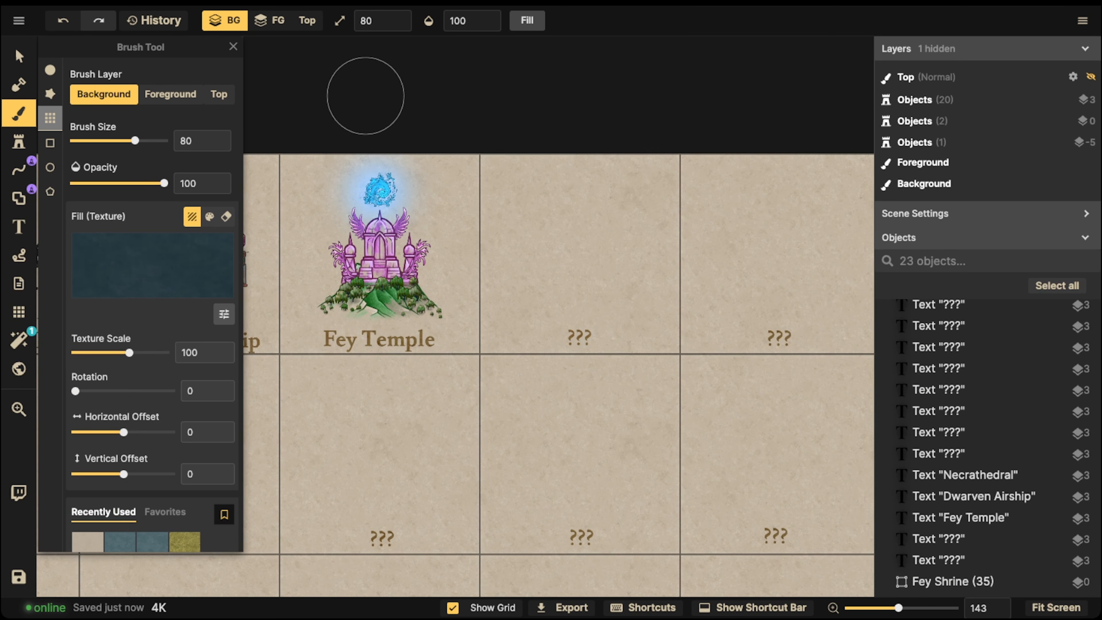
pyautogui.click(608, 217)
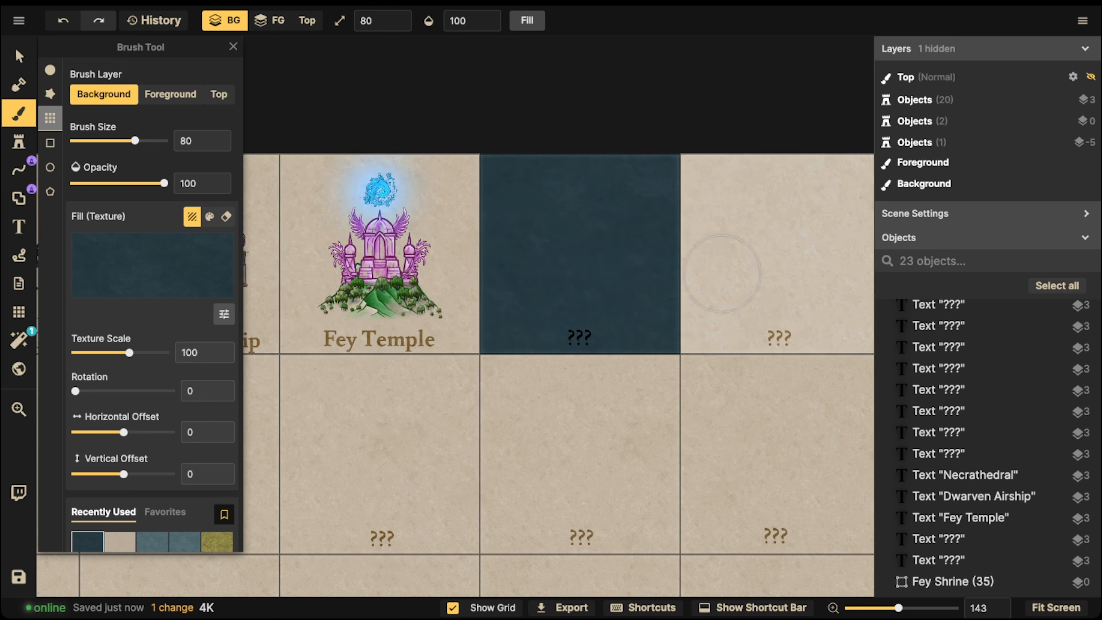
# Step: Change the dark blue cell's "???" label to "Underwater City"
pyautogui.click(19, 57)
pyautogui.click(579, 338)
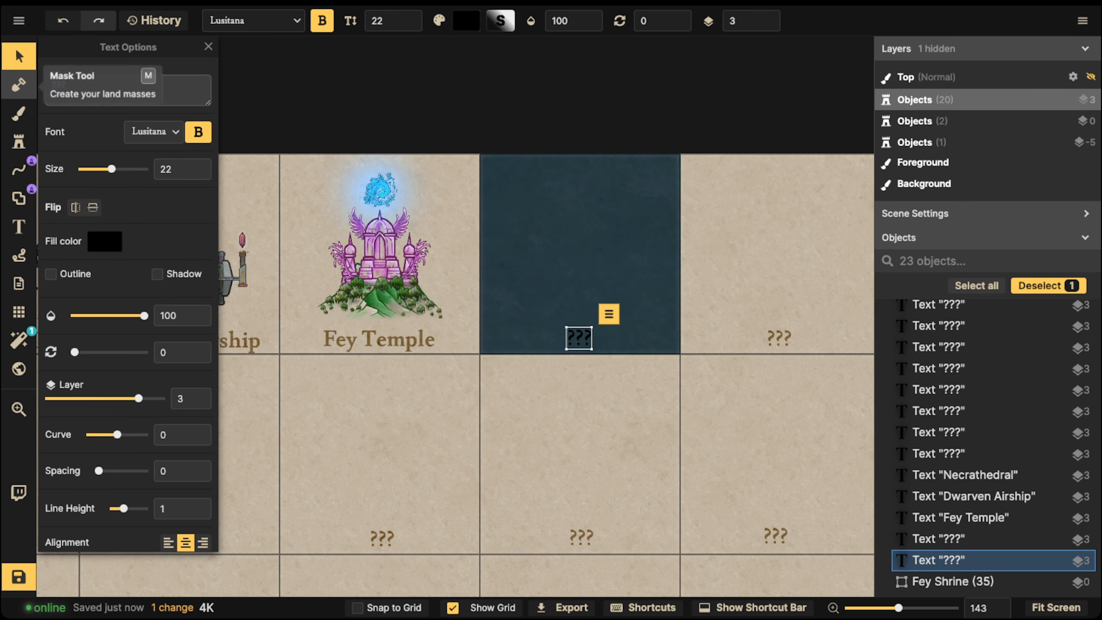
pyautogui.hotkey('ctrl', 'a')
pyautogui.write('Underwater City')
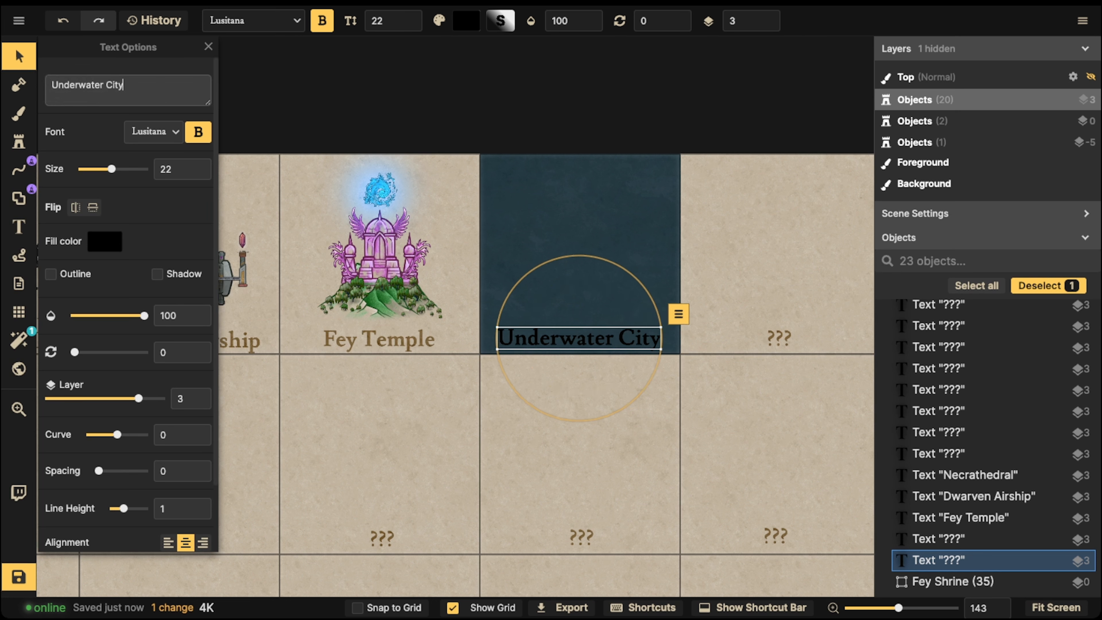
# Step: Make the "Underwater City" label white (ffffff) and set its blend mode to Normal
pyautogui.click(105, 241)
pyautogui.click(338, 364)
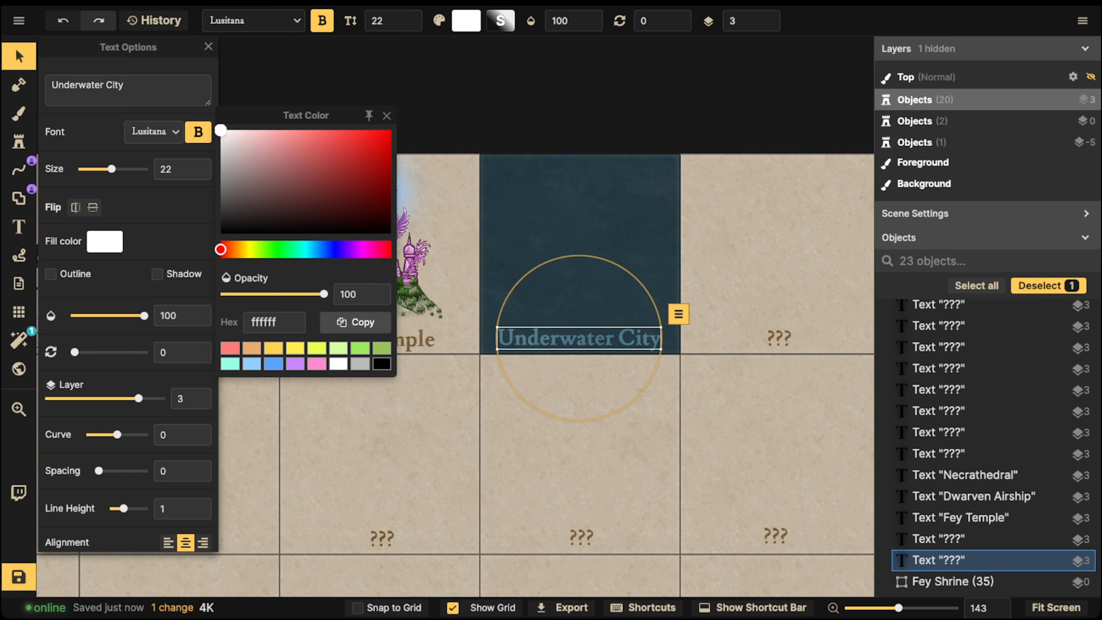
pyautogui.click(579, 338)
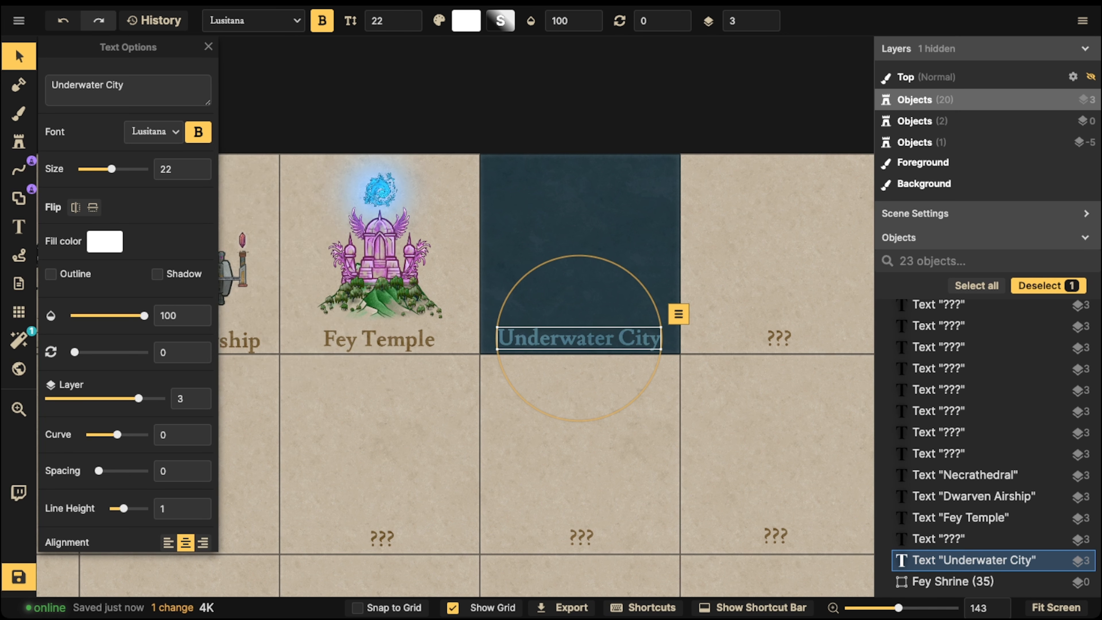
pyautogui.moveTo(579, 338); pyautogui.dragTo(579, 338)
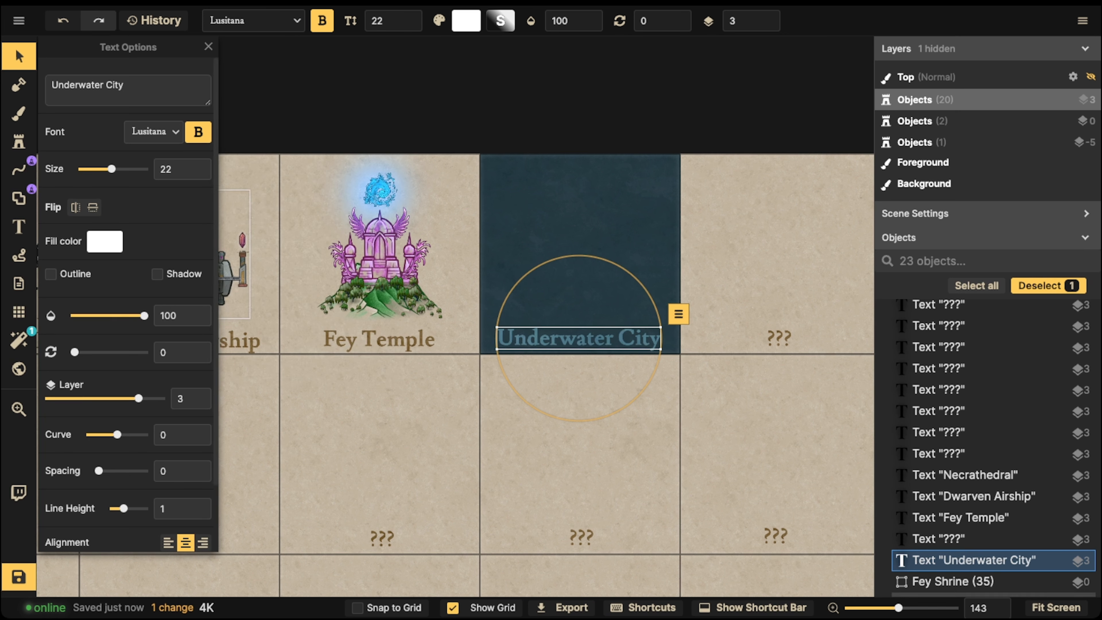
pyautogui.scroll(-3, 130, 304)
pyautogui.click(157, 500)
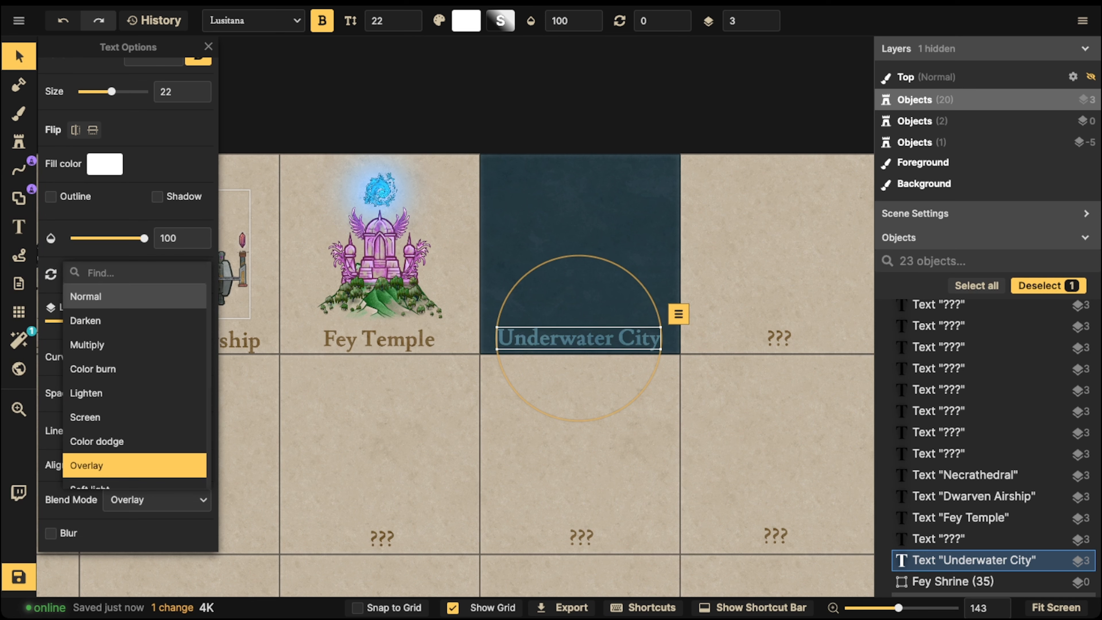
pyautogui.click(108, 297)
pyautogui.click(579, 338)
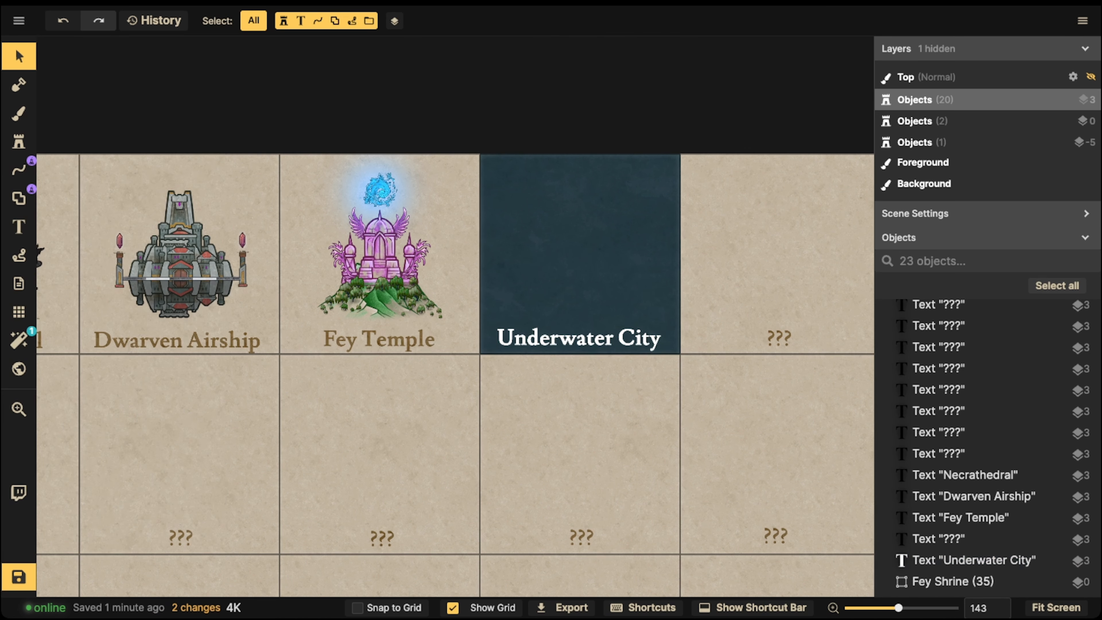
# Step: Choose the Fortified City stamp from the stamp catalog for the Underwater City cell
pyautogui.scroll(2, 535, 278)
pyautogui.scroll(1, 529, 278)
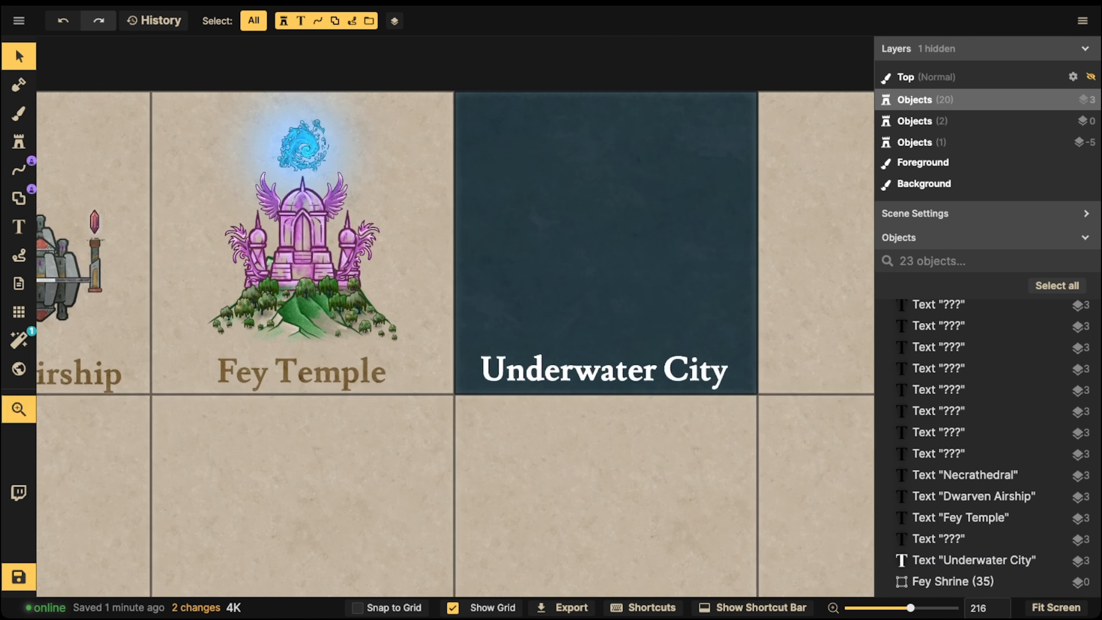
pyautogui.moveTo(536, 300); pyautogui.dragTo(398, 336, button='middle')
pyautogui.scroll(-1, 401, 354)
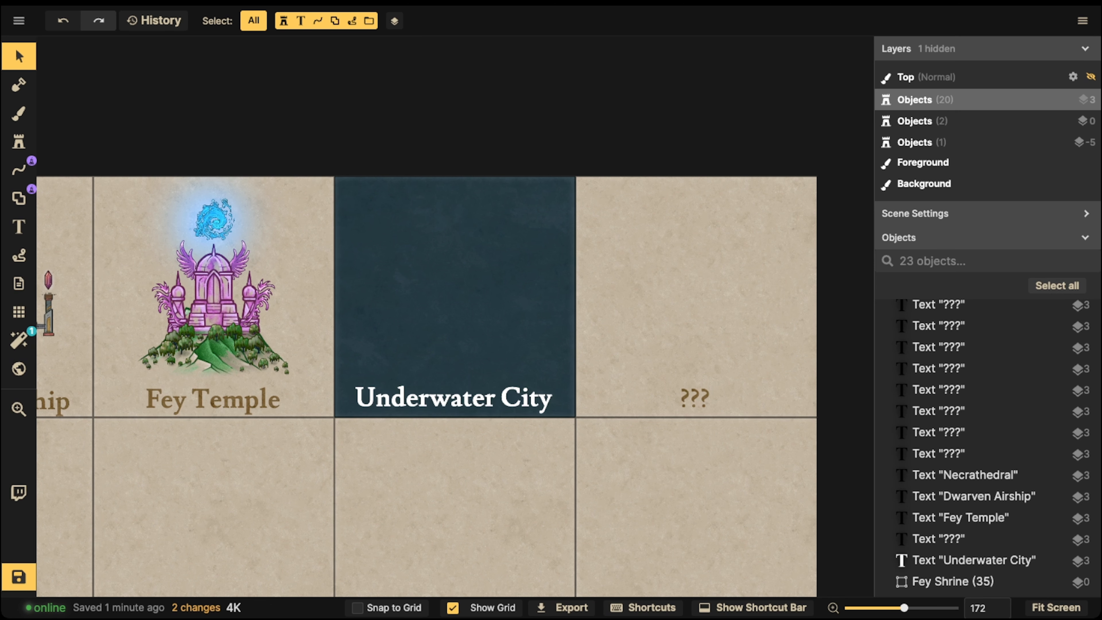
pyautogui.click(18, 142)
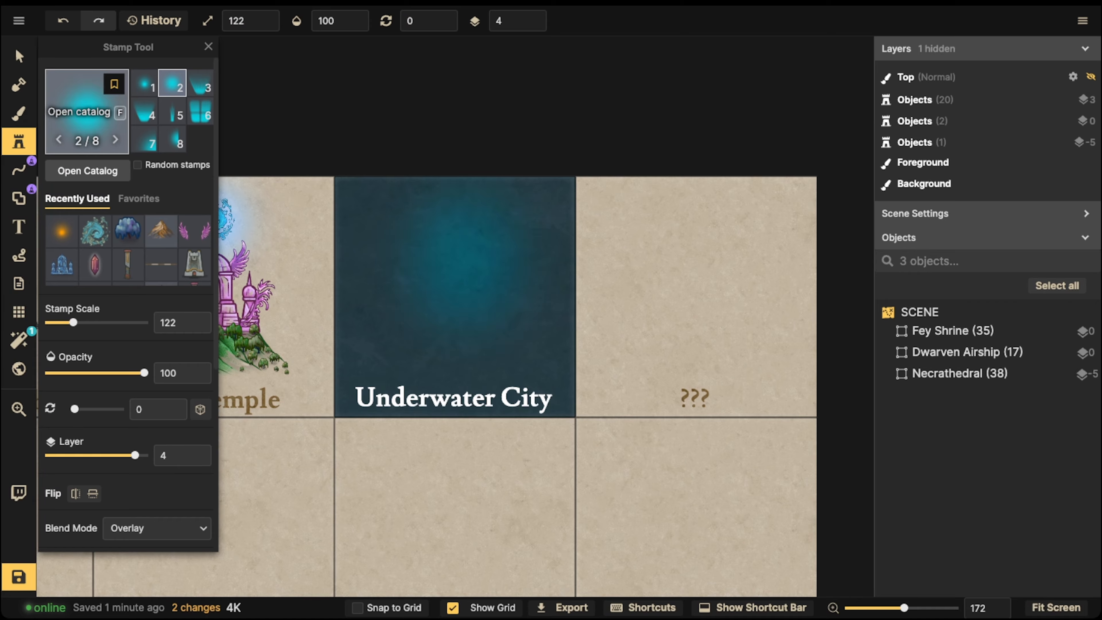
pyautogui.click(79, 112)
pyautogui.press('BackSpace')
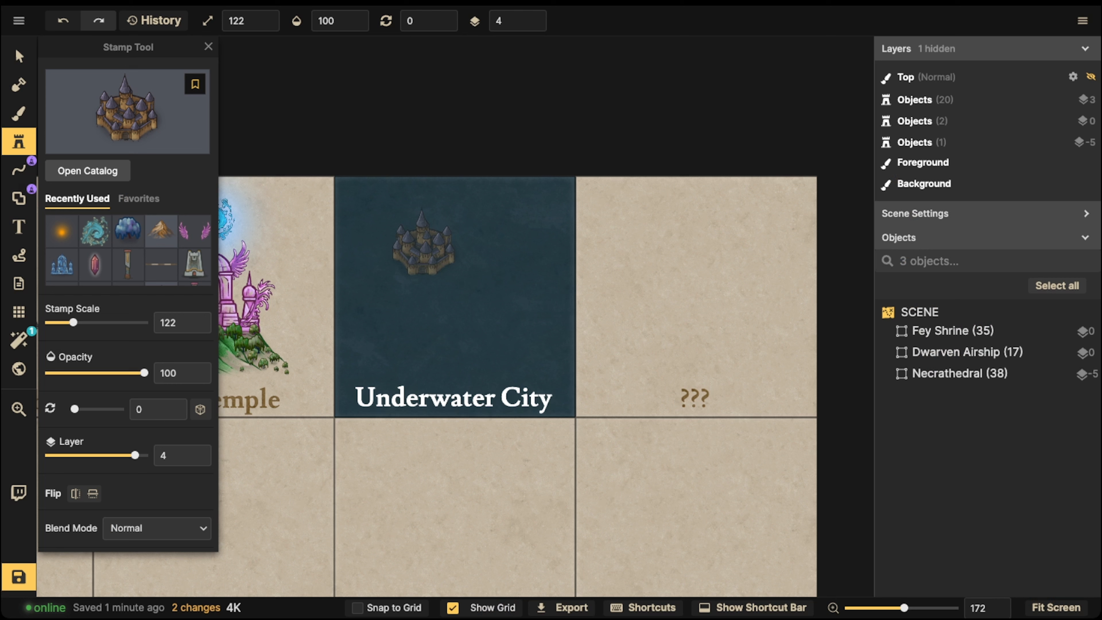
# Step: Place the Fortified City stamp at scale 282 in the dark blue cell, just above the "Underwater City" label
pyautogui.click(417, 261)
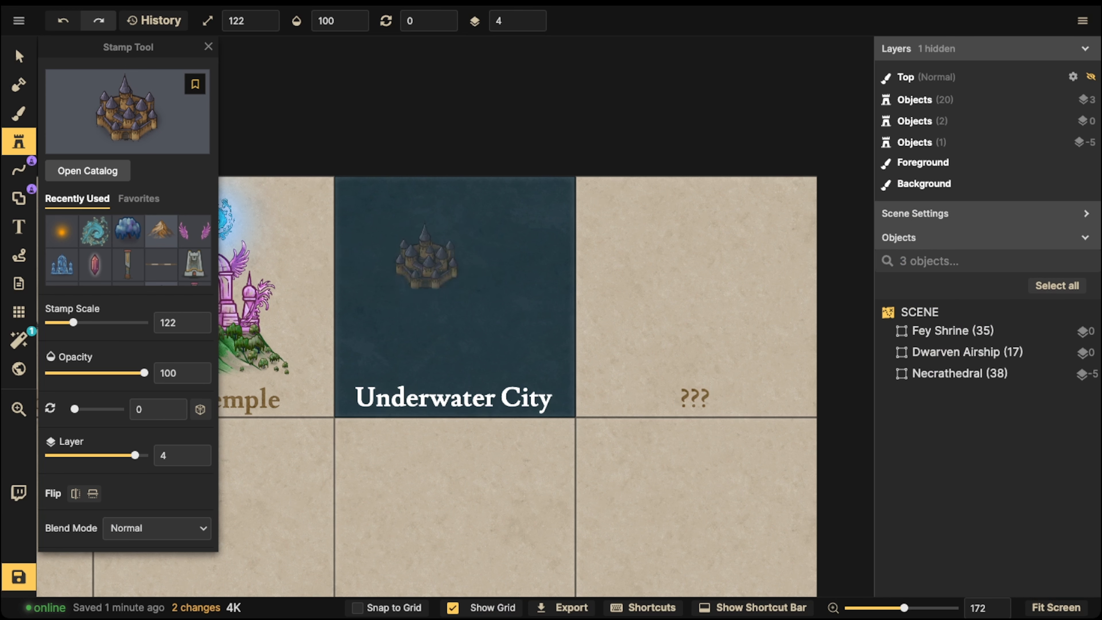
pyautogui.scroll(5, 447, 261)
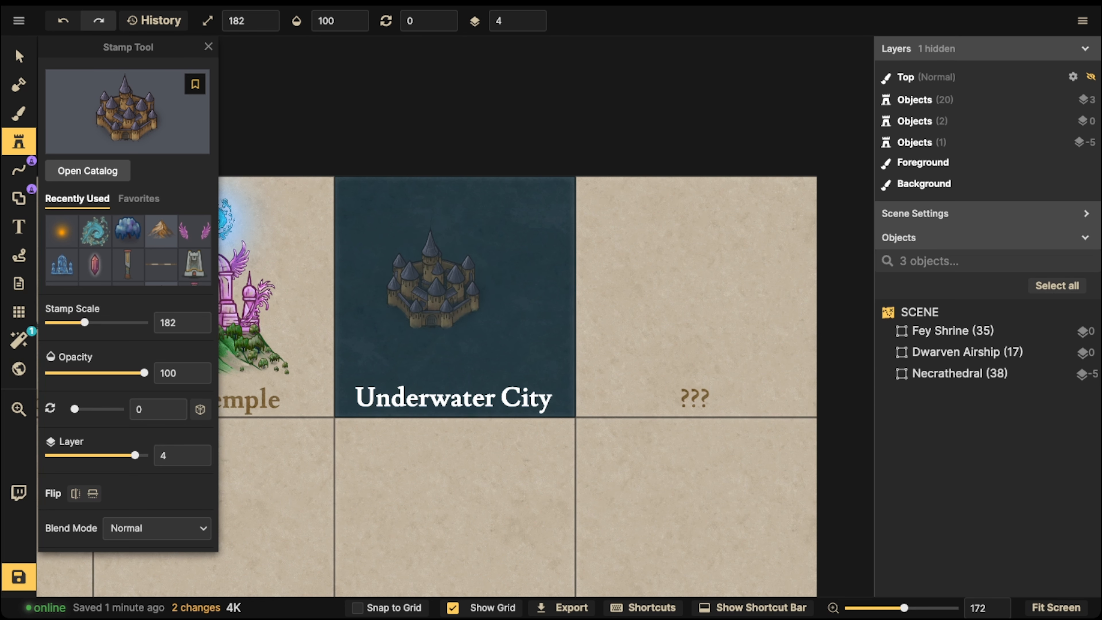
pyautogui.scroll(6, 440, 282)
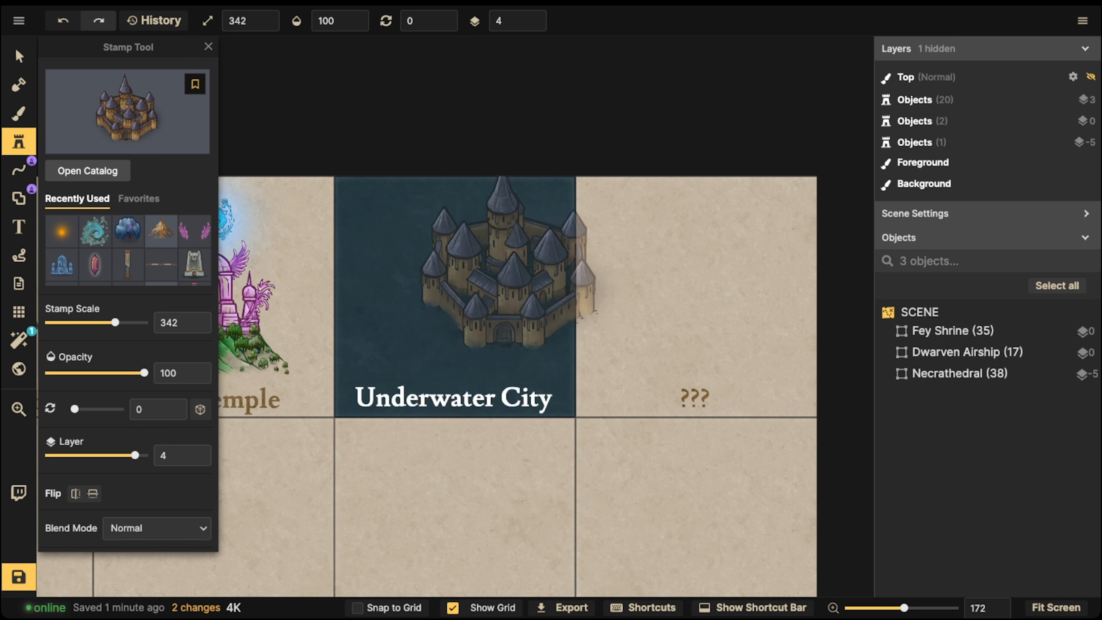
pyautogui.scroll(-13, 446, 291)
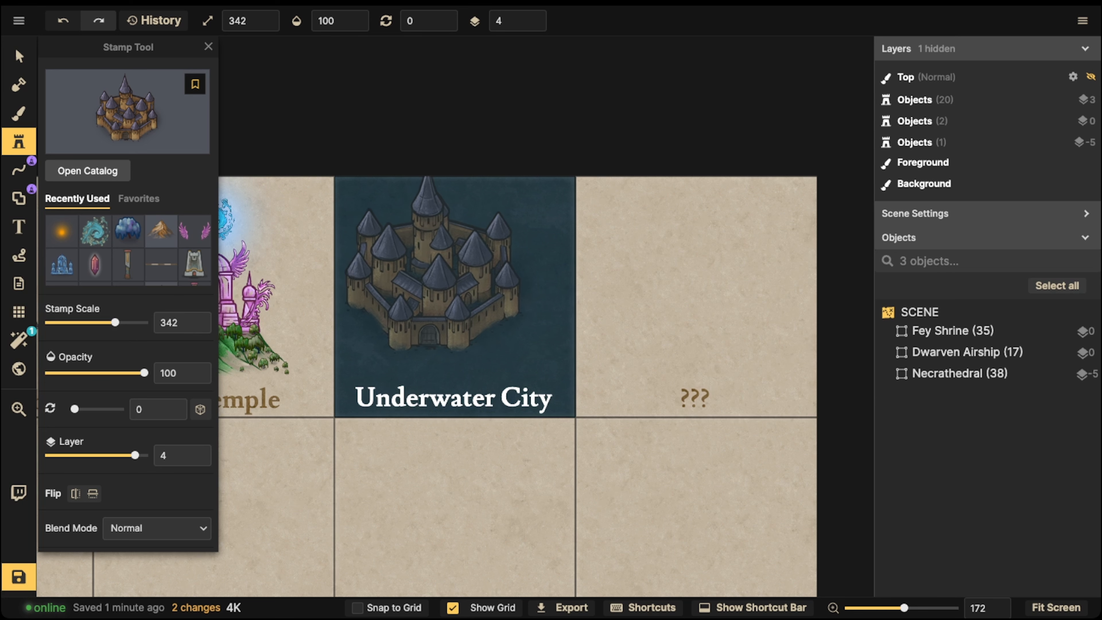
pyautogui.scroll(-3, 443, 305)
pyautogui.scroll(8, 443, 304)
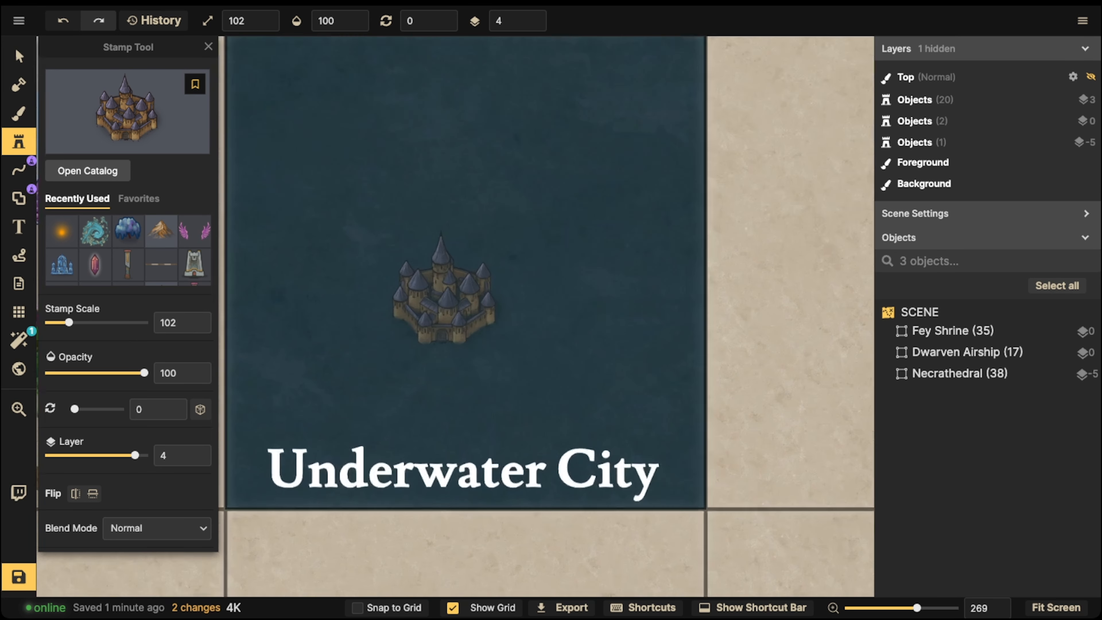
pyautogui.scroll(-3, 446, 282)
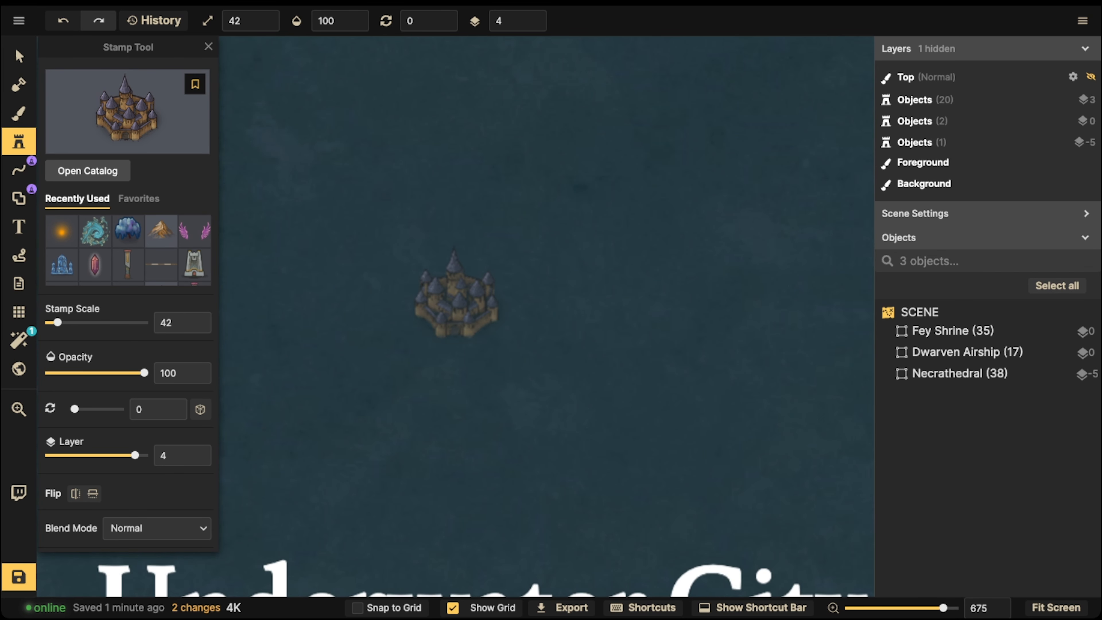
pyautogui.scroll(-7, 434, 251)
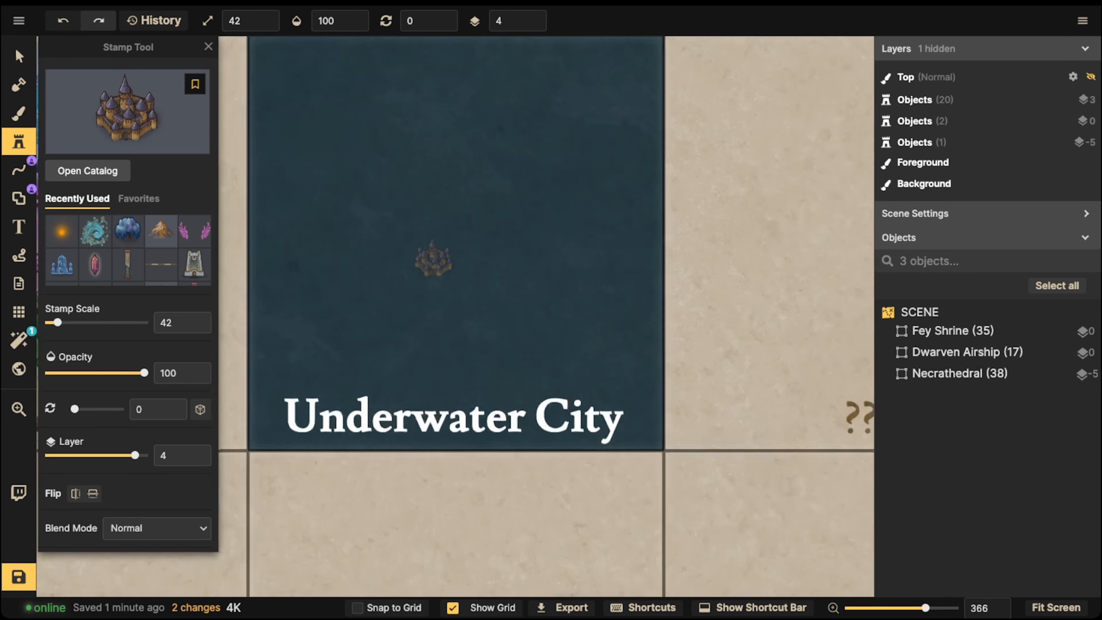
pyautogui.scroll(17, 442, 213)
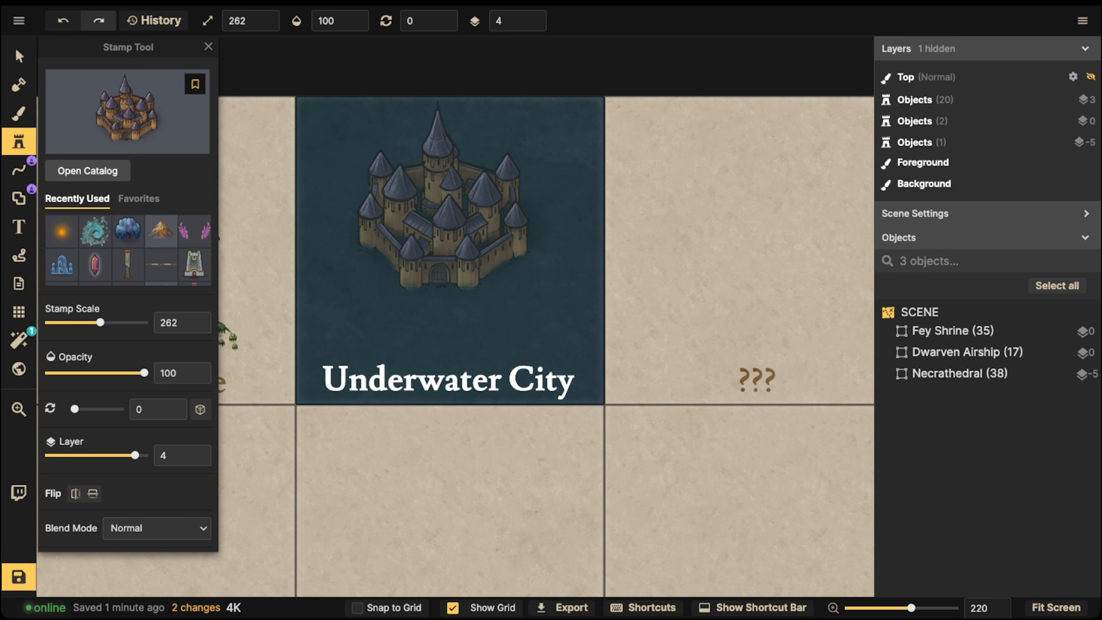
pyautogui.moveTo(439, 200); pyautogui.dragTo(444, 271)
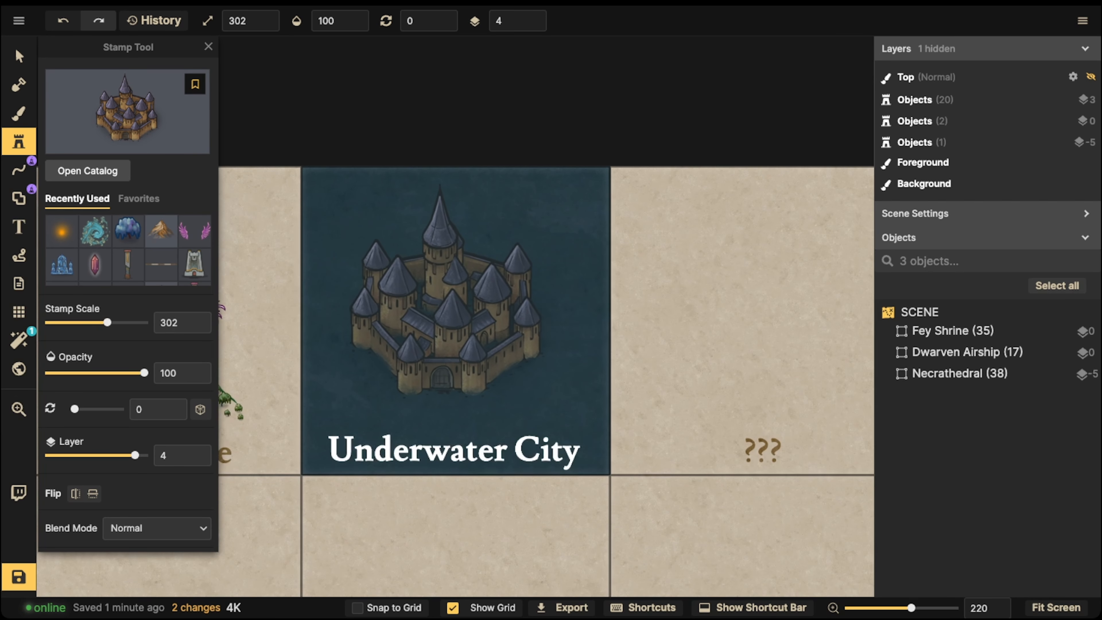
pyautogui.scroll(-3, 445, 285)
pyautogui.click(450, 300)
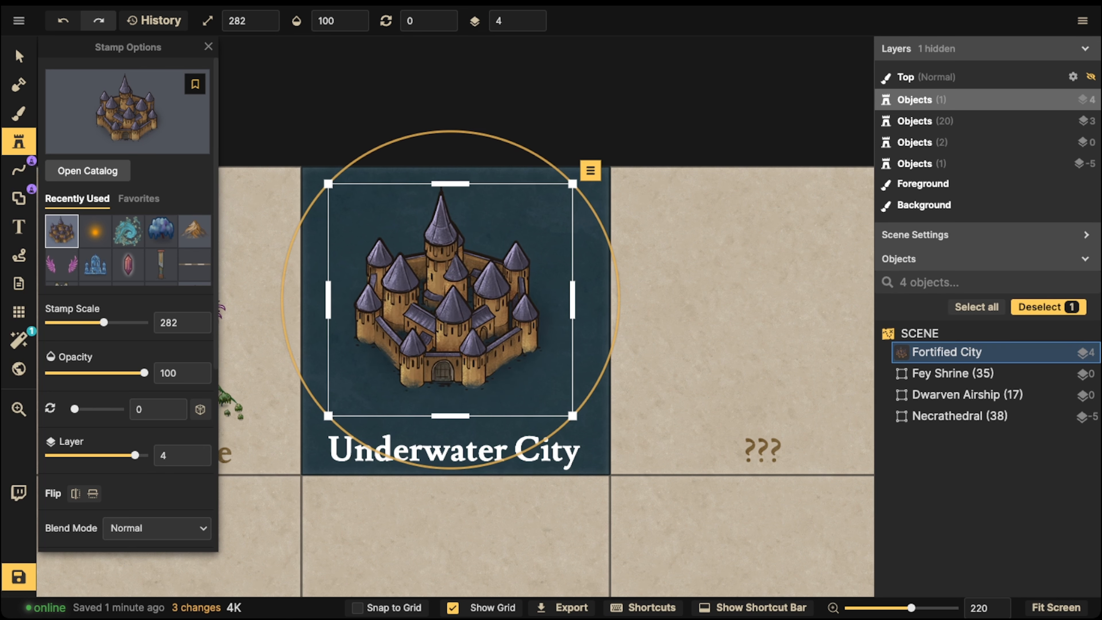
# Step: Set the Fortified City stamp's blend mode to Luminosity and nudge it slightly right to centre it in the cell
pyautogui.click(18, 56)
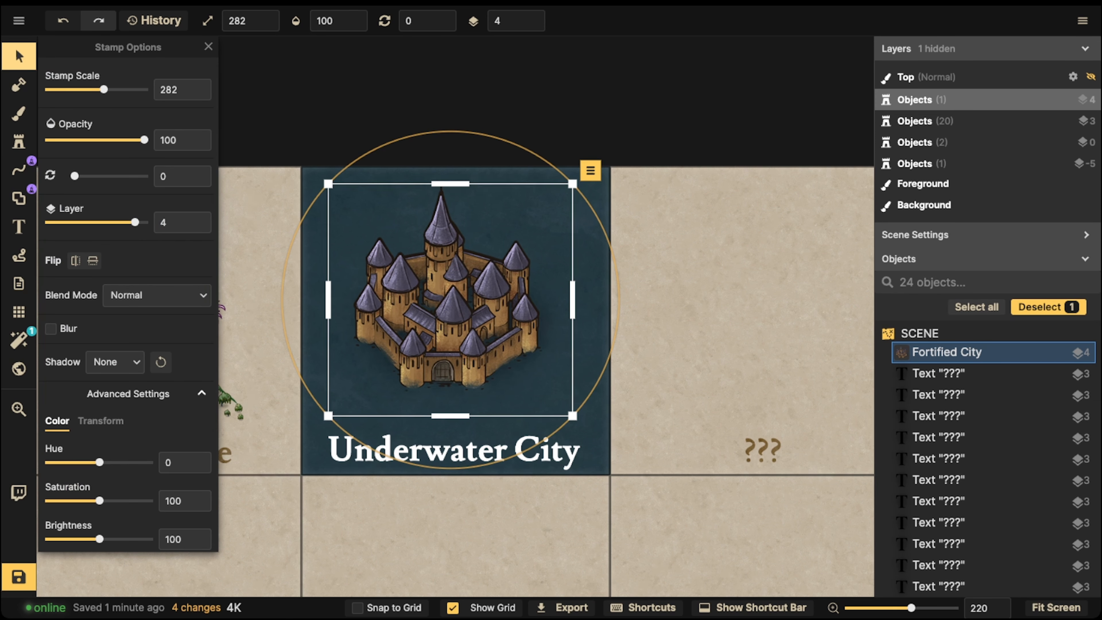
pyautogui.click(156, 295)
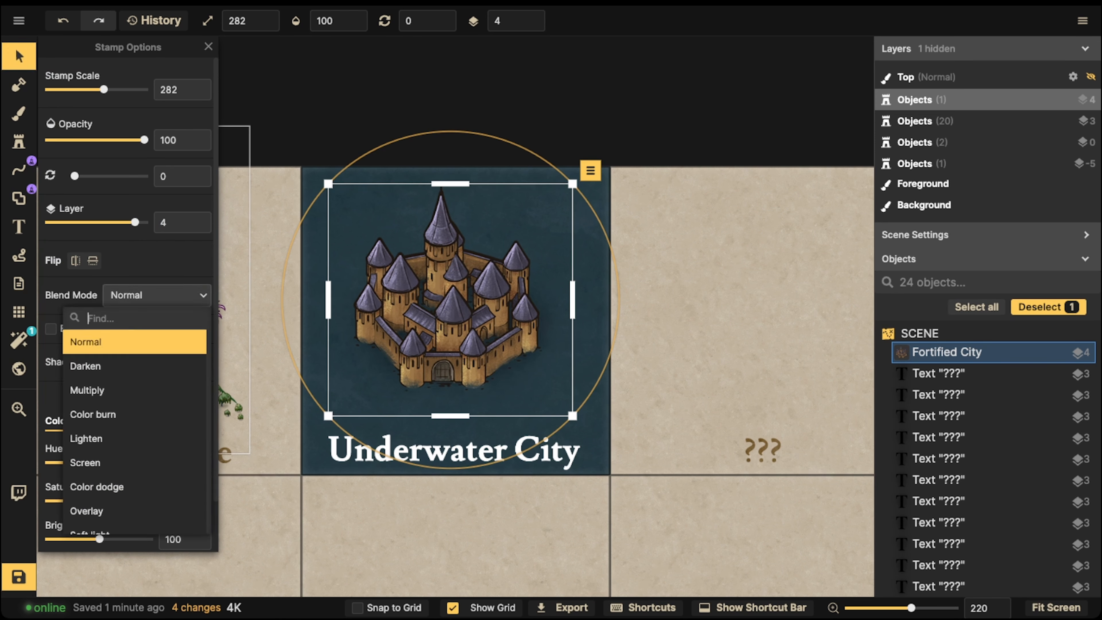
pyautogui.scroll(-5, 130, 434)
pyautogui.click(113, 521)
pyautogui.moveTo(446, 304)
pyautogui.mouseDown()
pyautogui.moveTo(446, 314)
pyautogui.moveTo(456, 295)
pyautogui.moveTo(455, 306)
pyautogui.mouseUp()
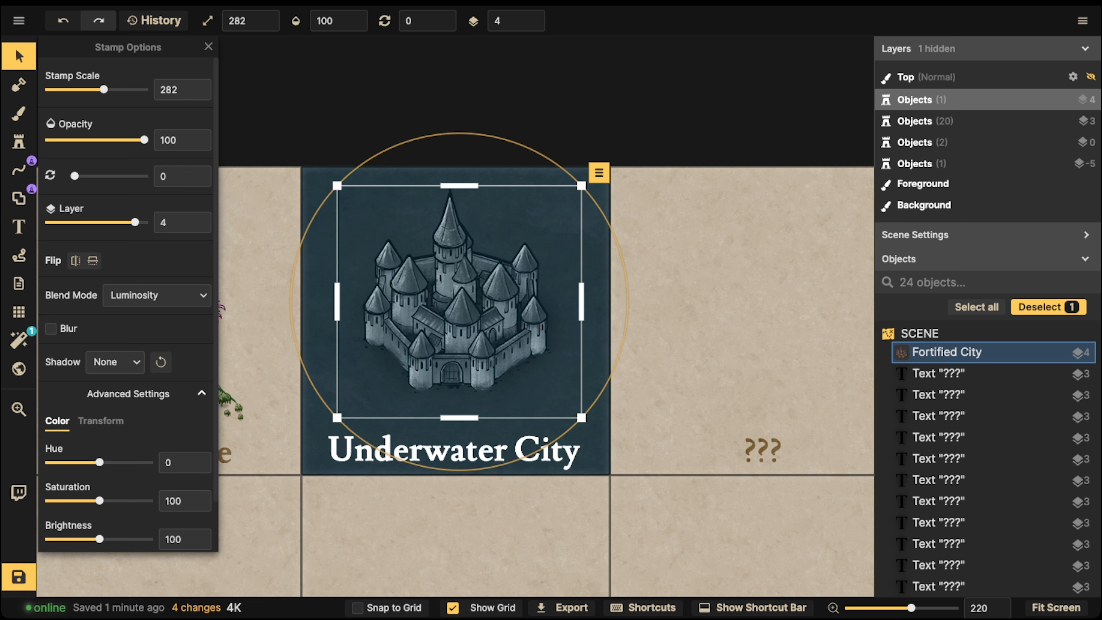
# Step: Set the Fortified City stamp's brightness to 46 and contrast to 63, and nudge it slightly down
pyautogui.moveTo(99, 540)
pyautogui.mouseDown()
pyautogui.moveTo(84, 539)
pyautogui.moveTo(93, 539)
pyautogui.mouseUp()
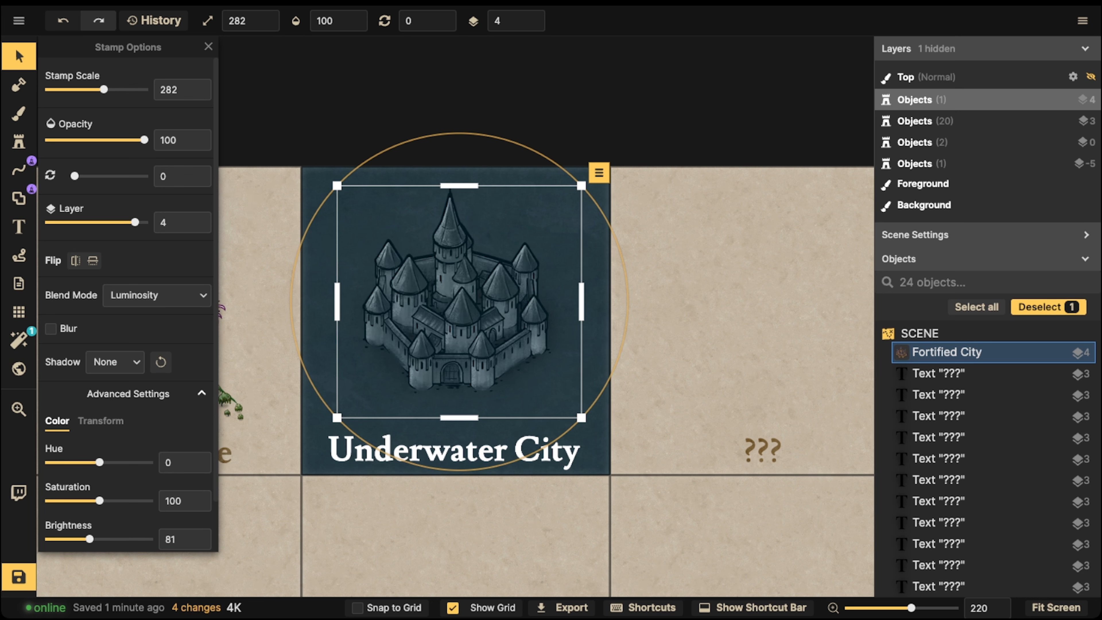
pyautogui.click(206, 539)
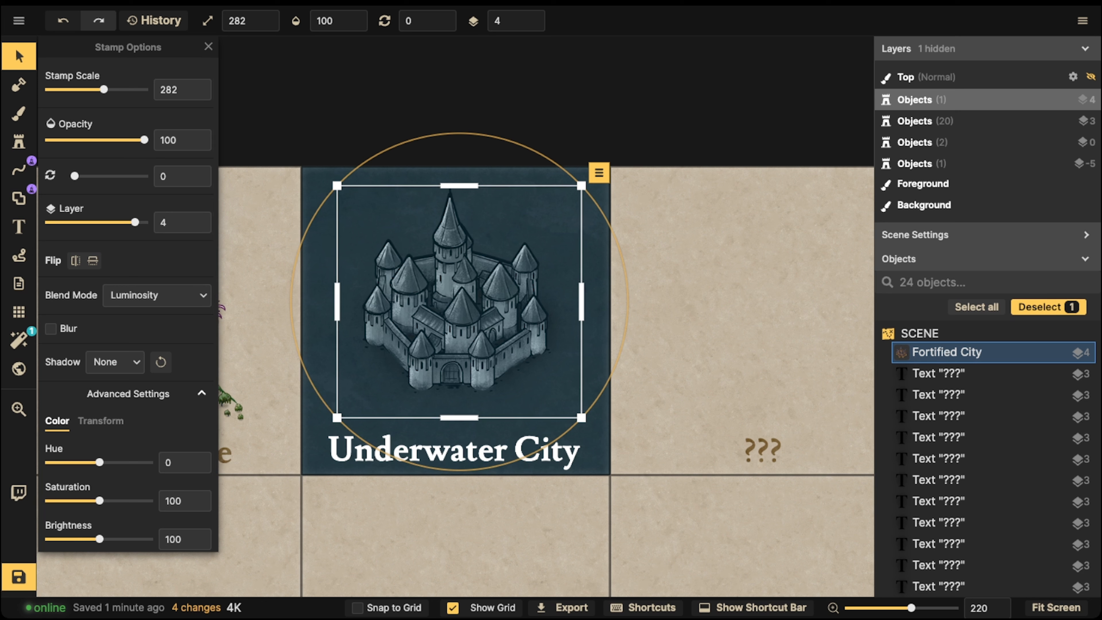
pyautogui.moveTo(99, 539); pyautogui.dragTo(82, 539)
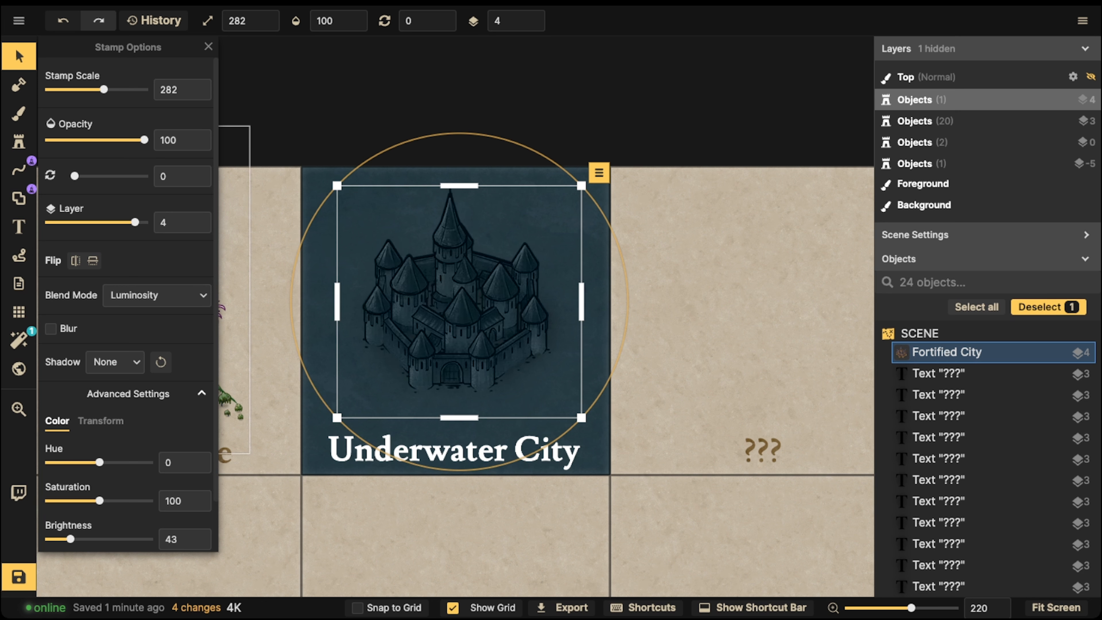
pyautogui.moveTo(451, 321); pyautogui.dragTo(450, 328)
pyautogui.scroll(-2, 128, 391)
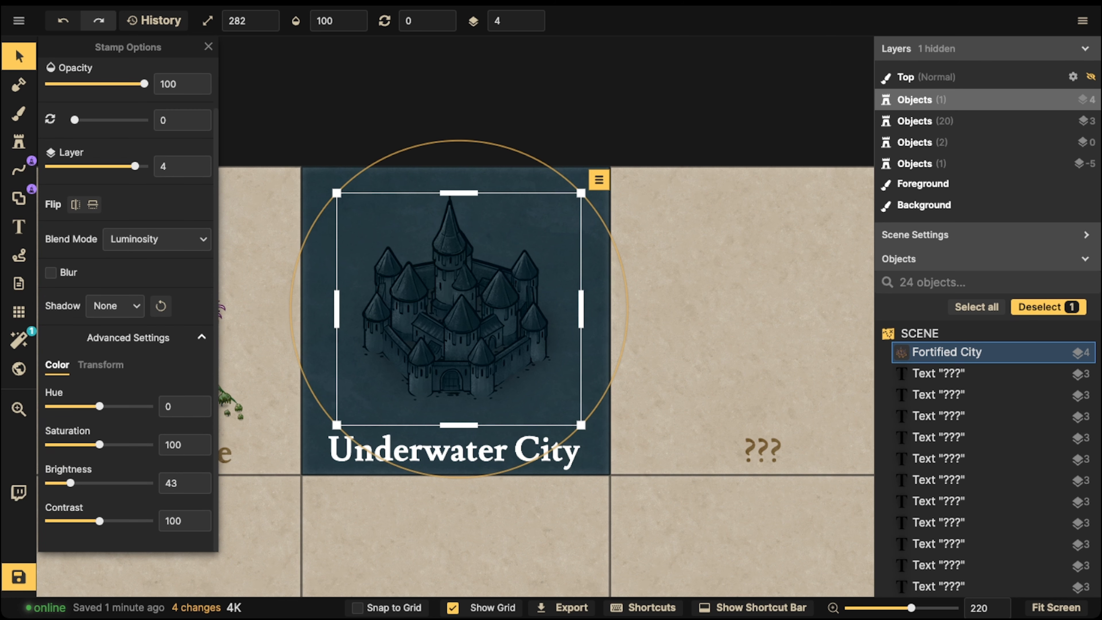
pyautogui.moveTo(100, 520); pyautogui.dragTo(88, 521)
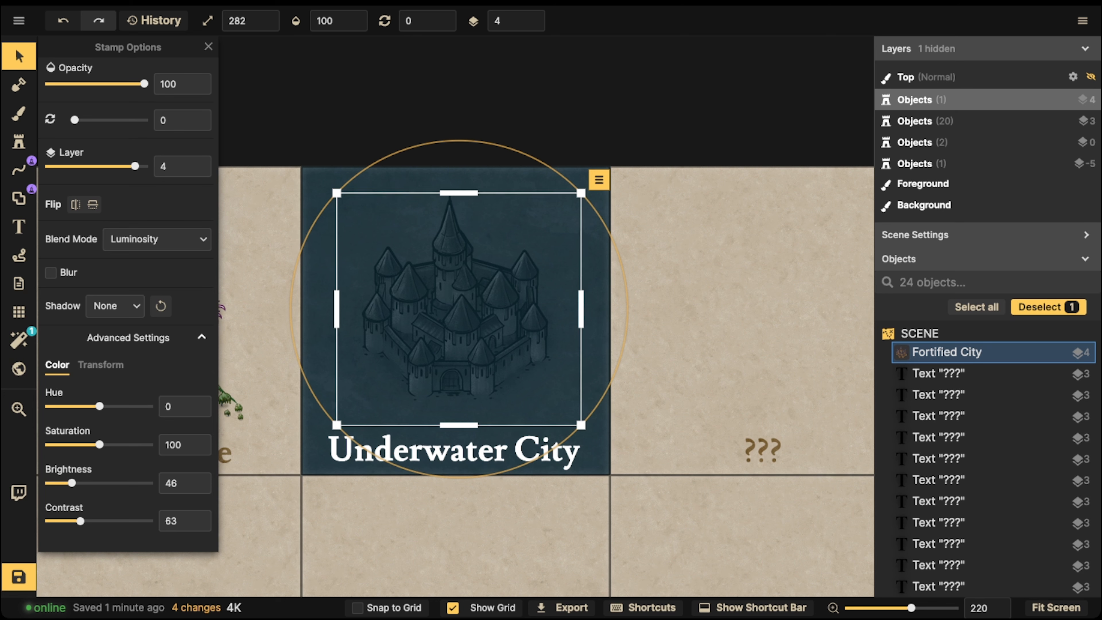
# Step: Scale the Fortified City stamp down to 192 and recentre it in the dark blue cell above the label
pyautogui.moveTo(457, 313); pyautogui.dragTo(457, 310)
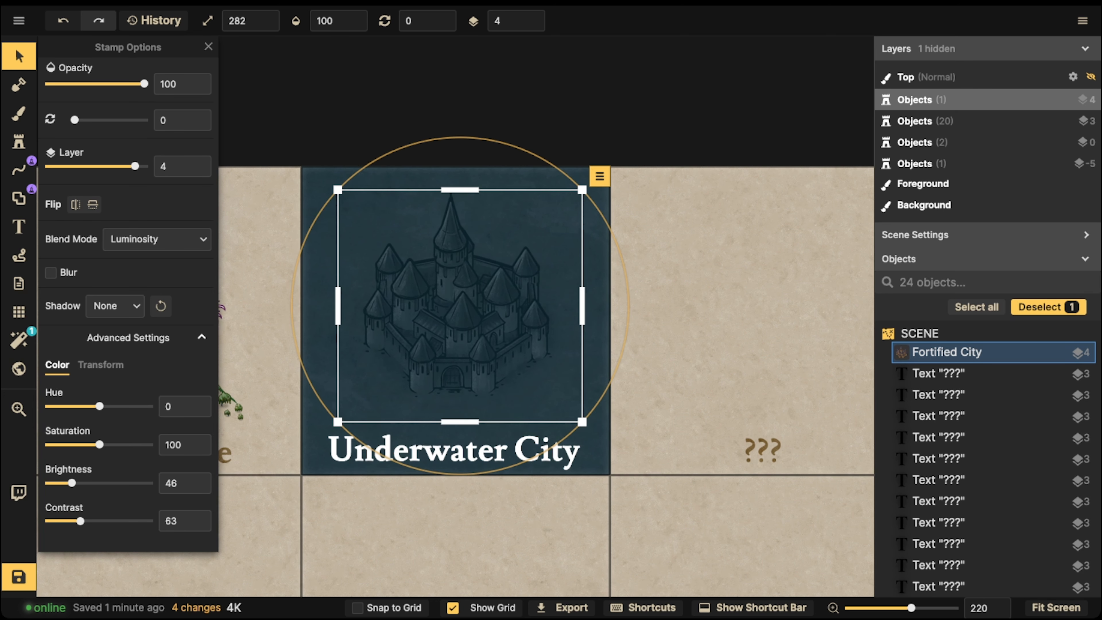
pyautogui.moveTo(460, 305); pyautogui.dragTo(461, 324)
pyautogui.press('[')
pyautogui.press('[')
pyautogui.press('[')
pyautogui.press('[')
pyautogui.press('[')
pyautogui.press('[')
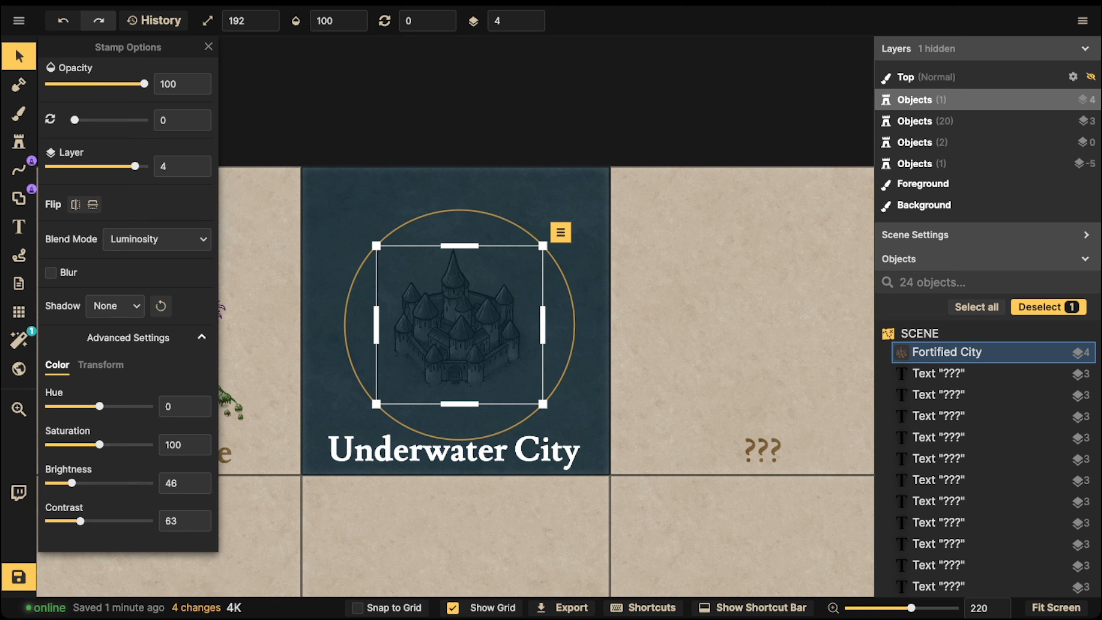
pyautogui.moveTo(460, 324)
pyautogui.mouseDown()
pyautogui.moveTo(470, 308)
pyautogui.moveTo(457, 307)
pyautogui.mouseUp()
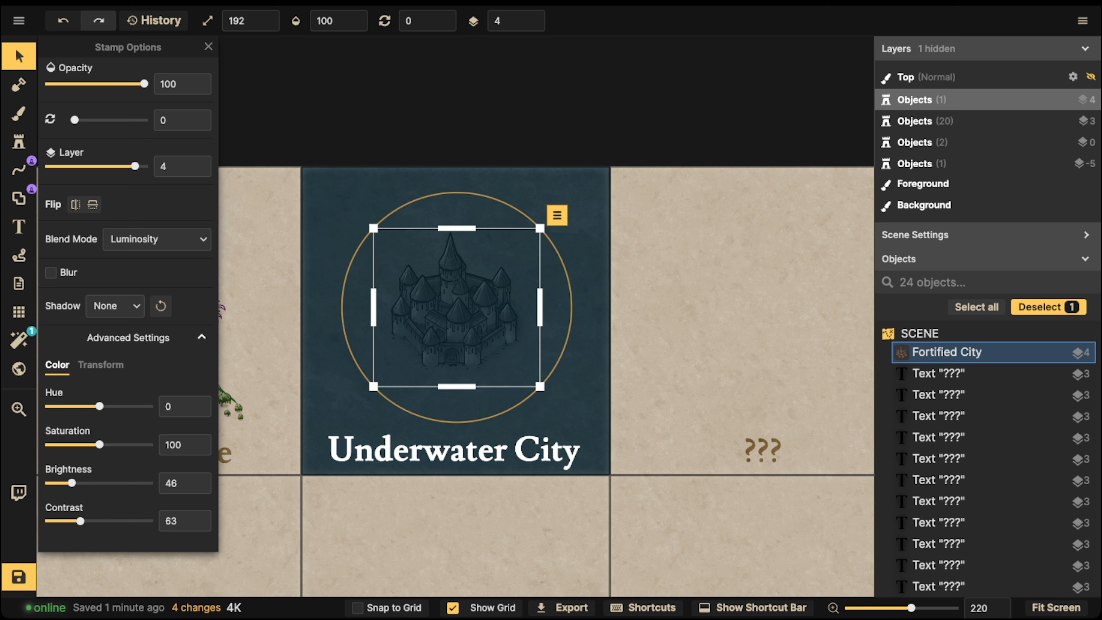
# Step: Place a Brown Mountain stamp at scale 202 over the lower half of the Fortified City
pyautogui.click(19, 142)
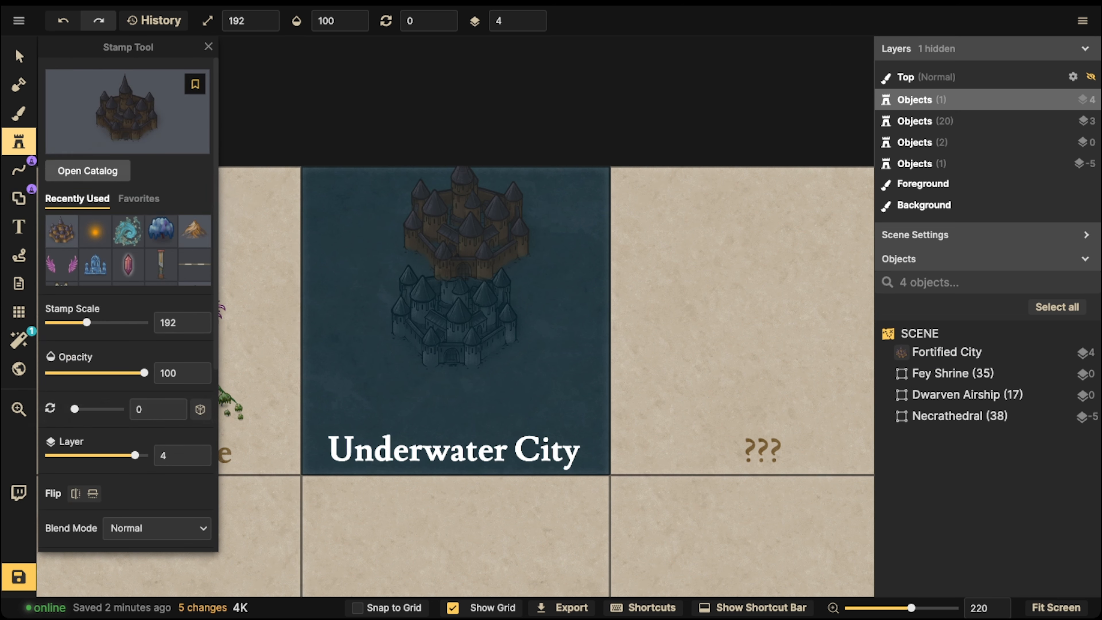
pyautogui.scroll(2, 194, 232)
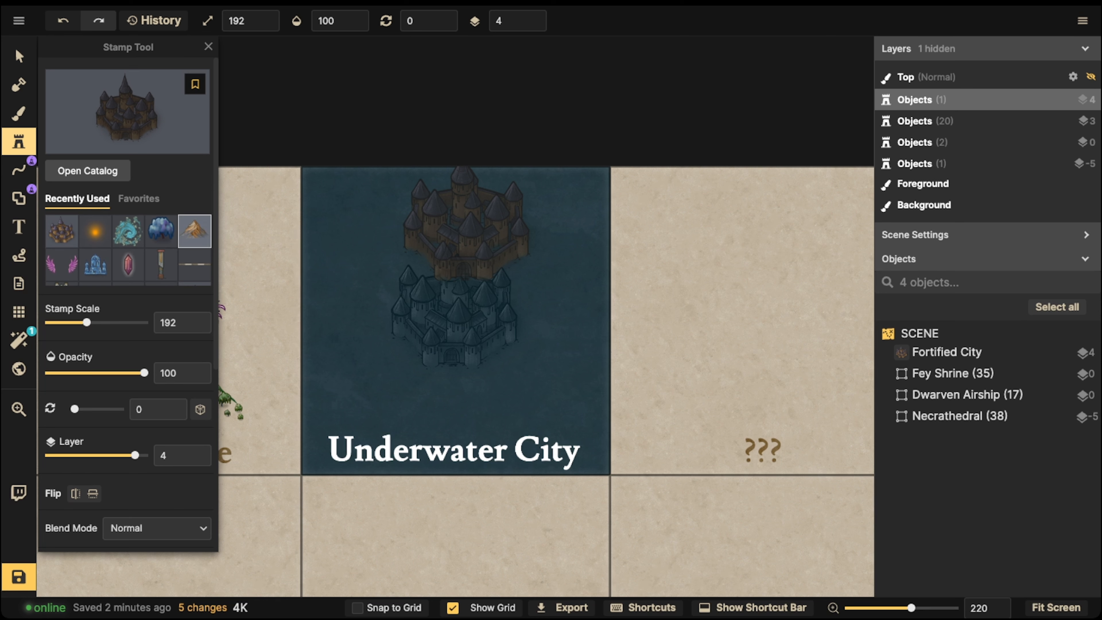
pyautogui.click(194, 232)
pyautogui.press('Left')
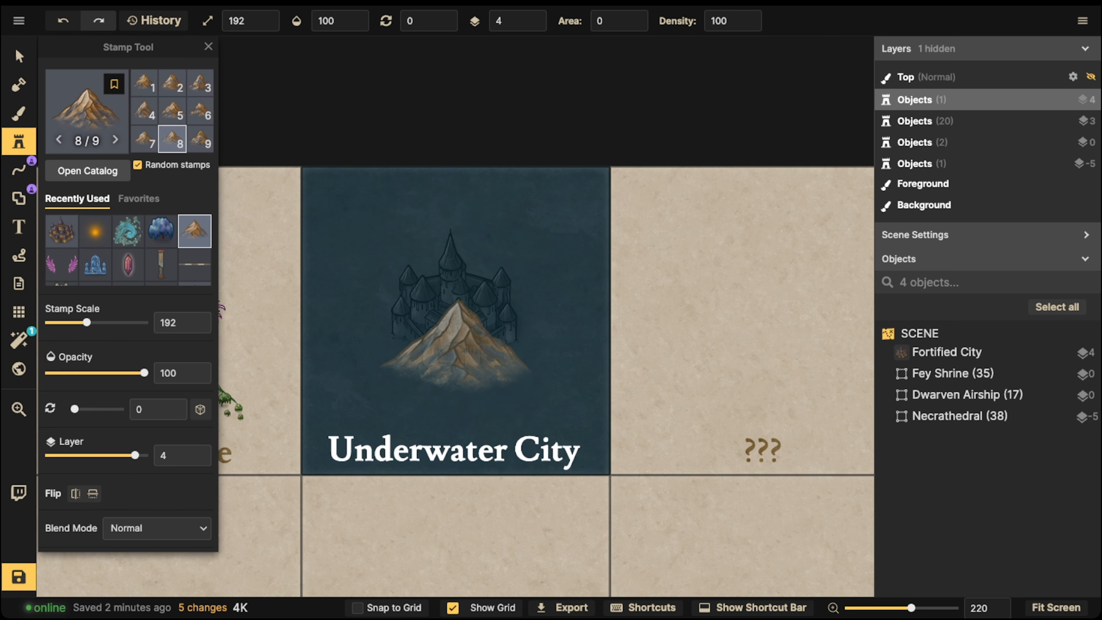
pyautogui.press('Left')
pyautogui.press(']')
pyautogui.press('Left')
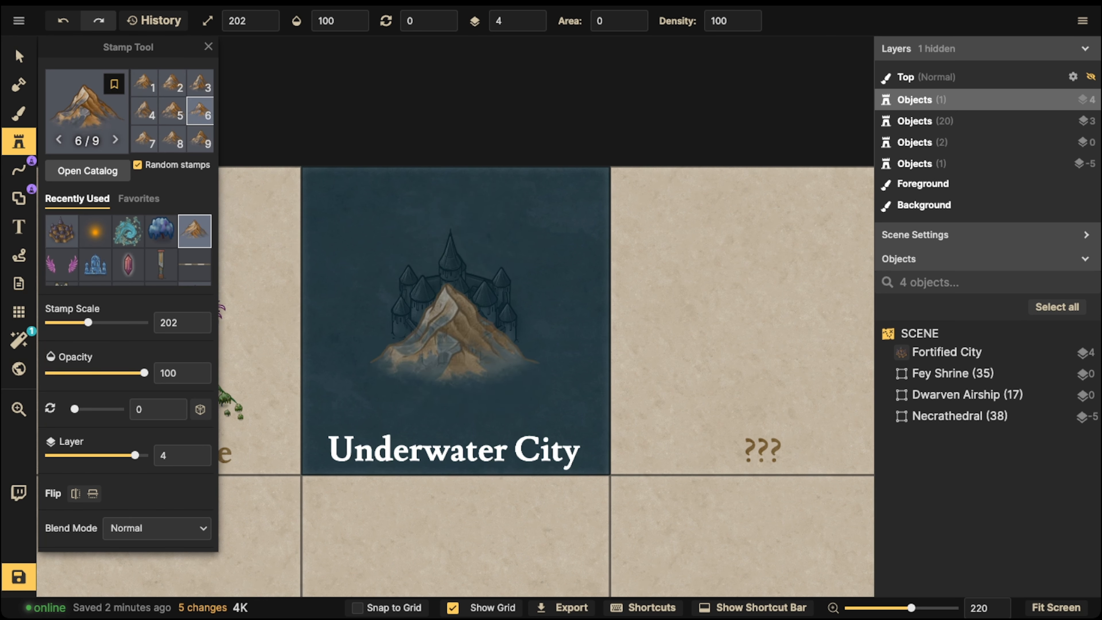
pyautogui.click(454, 330)
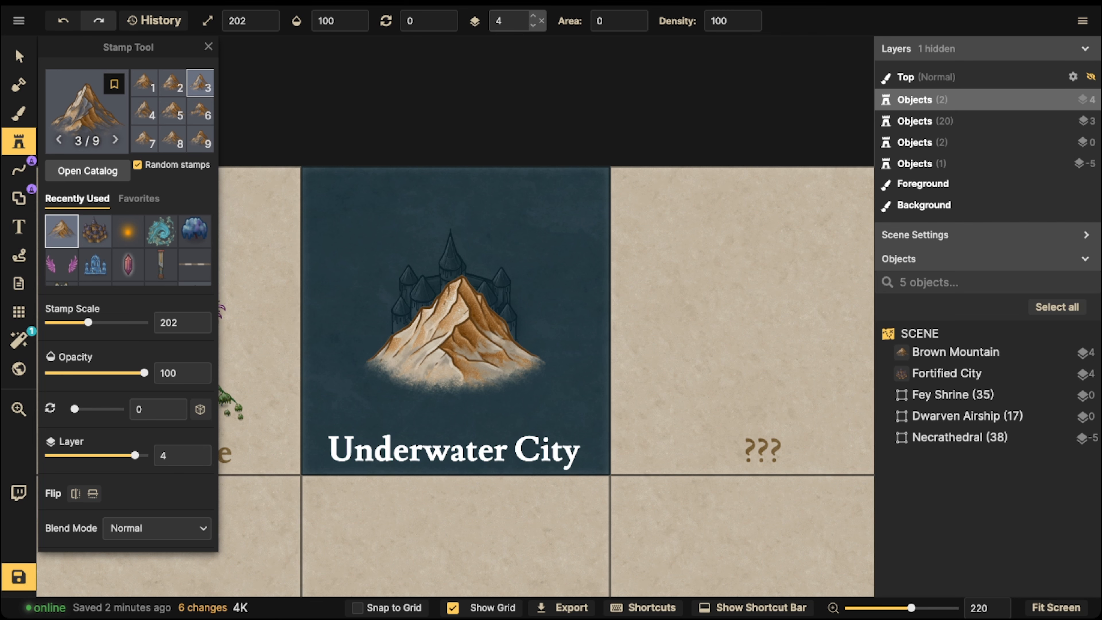
# Step: Move the Fortified City stamp to layer 1
pyautogui.scroll(-9, 521, 20)
pyautogui.click(19, 56)
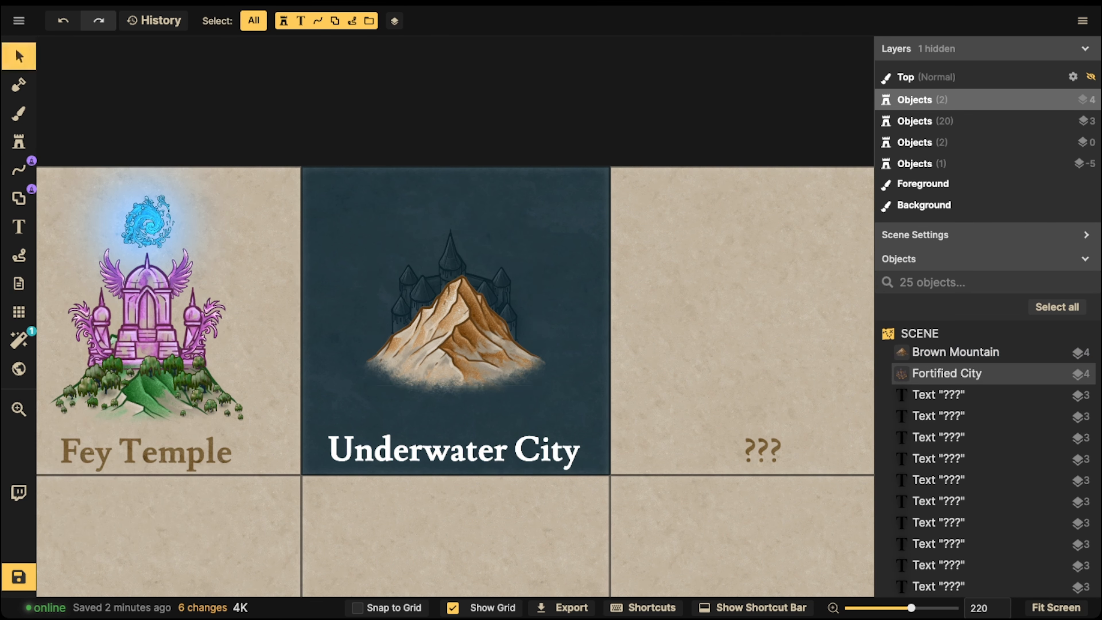
pyautogui.click(451, 256)
pyautogui.scroll(-3, 516, 21)
pyautogui.click(490, 130)
# Step: Shift the Brown Mountain stamp slightly down and left over the city's base and turn off its clip mask
pyautogui.click(460, 325)
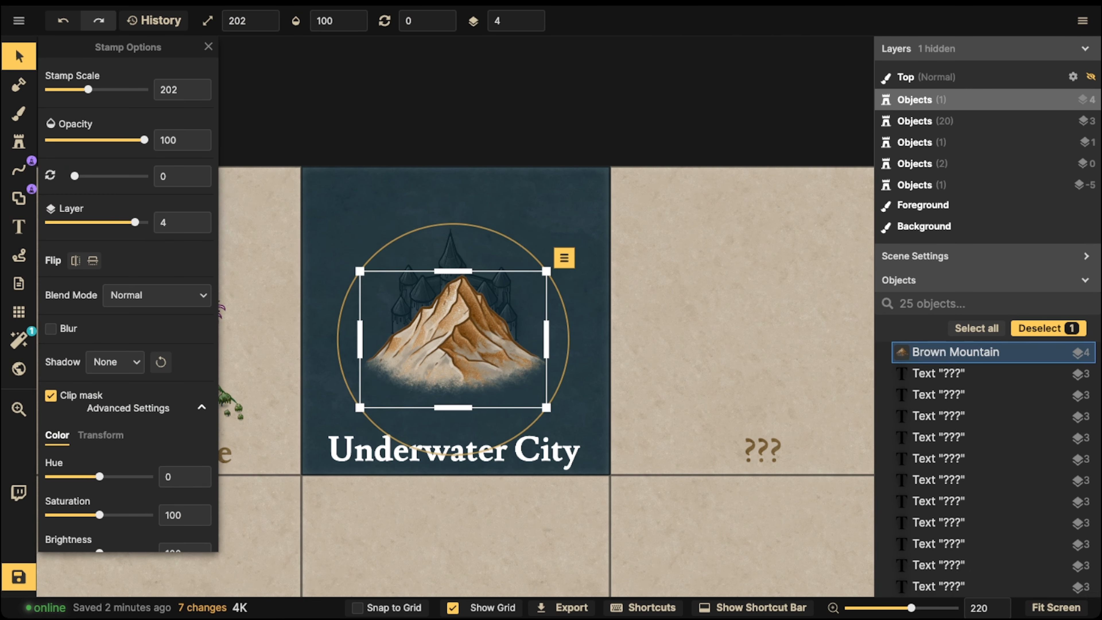
pyautogui.scroll(-3, 516, 21)
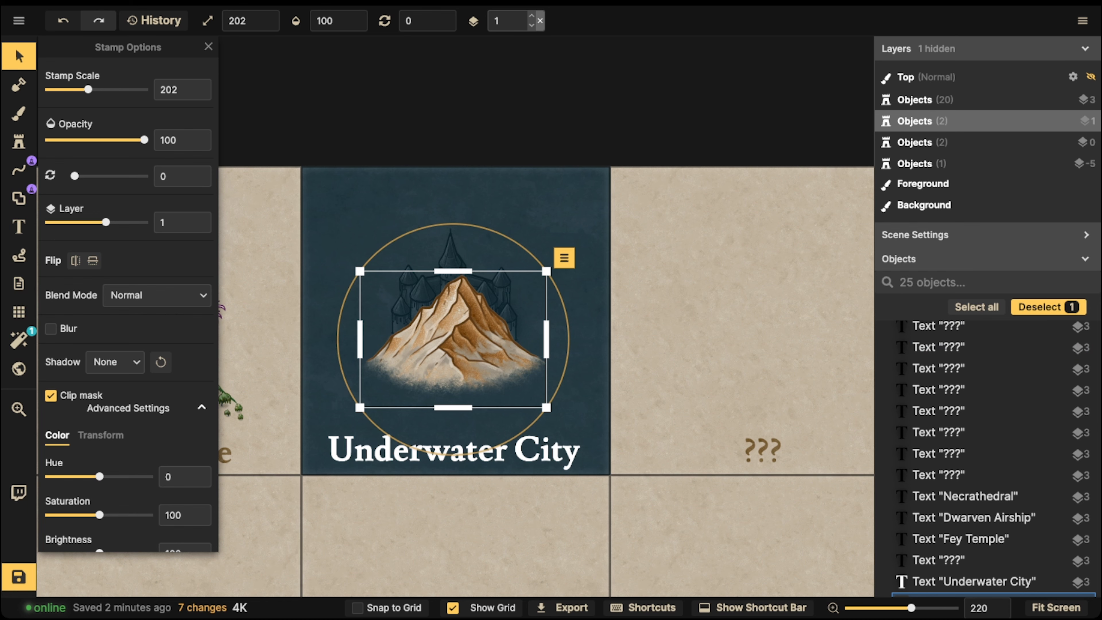
pyautogui.click(490, 130)
pyautogui.click(451, 255)
pyautogui.click(460, 326)
pyautogui.moveTo(460, 330)
pyautogui.mouseDown()
pyautogui.moveTo(455, 339)
pyautogui.moveTo(497, 328)
pyautogui.moveTo(451, 349)
pyautogui.mouseUp()
pyautogui.click(50, 395)
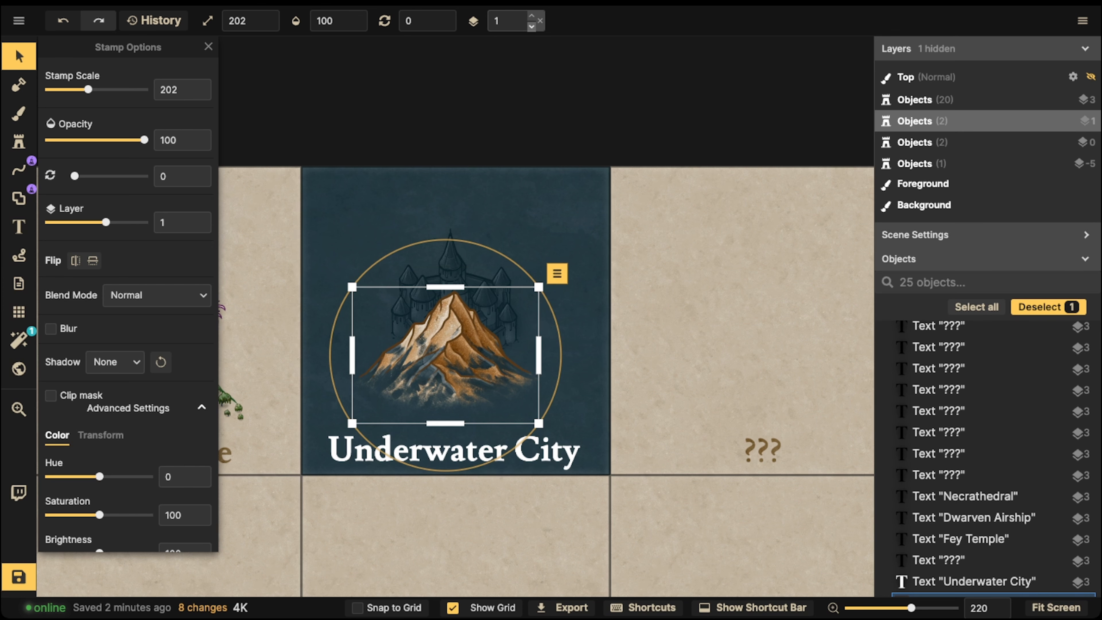
# Step: Send the Brown Mountain stamp behind the city on layer -5 and nudge it slightly right
pyautogui.click(531, 28)
pyautogui.click(452, 343)
pyautogui.click(451, 397)
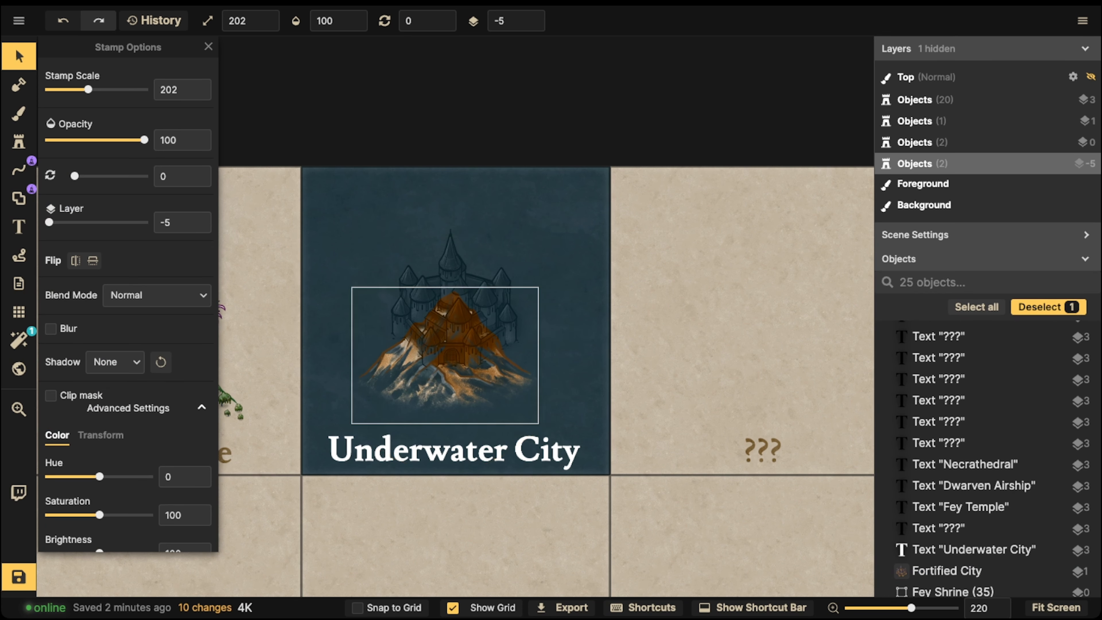
pyautogui.moveTo(449, 386); pyautogui.dragTo(466, 383)
# Step: Set the Brown Mountain stamp's blend mode to Luminosity and its brightness to 47
pyautogui.click(156, 296)
pyautogui.scroll(-4, 134, 419)
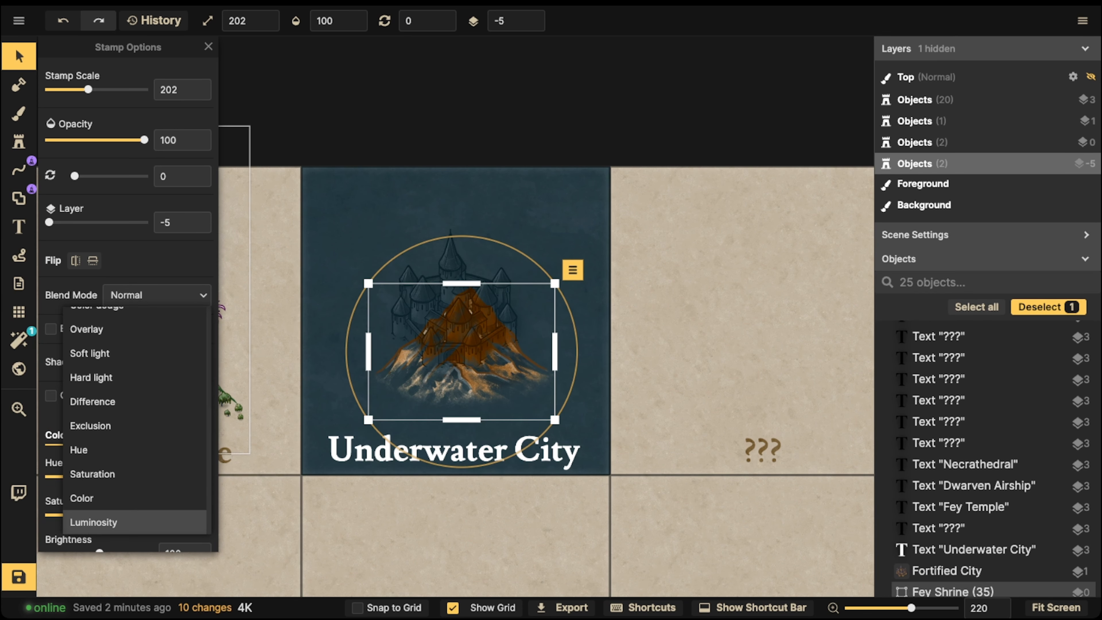
pyautogui.click(130, 523)
pyautogui.scroll(-2, 130, 477)
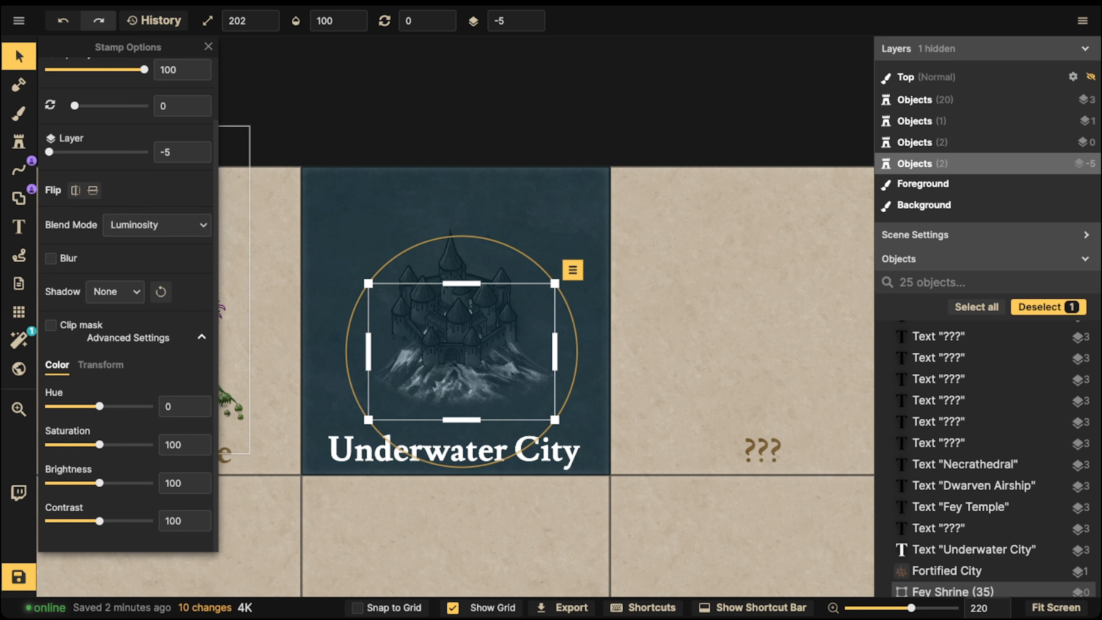
pyautogui.moveTo(99, 483); pyautogui.dragTo(81, 483)
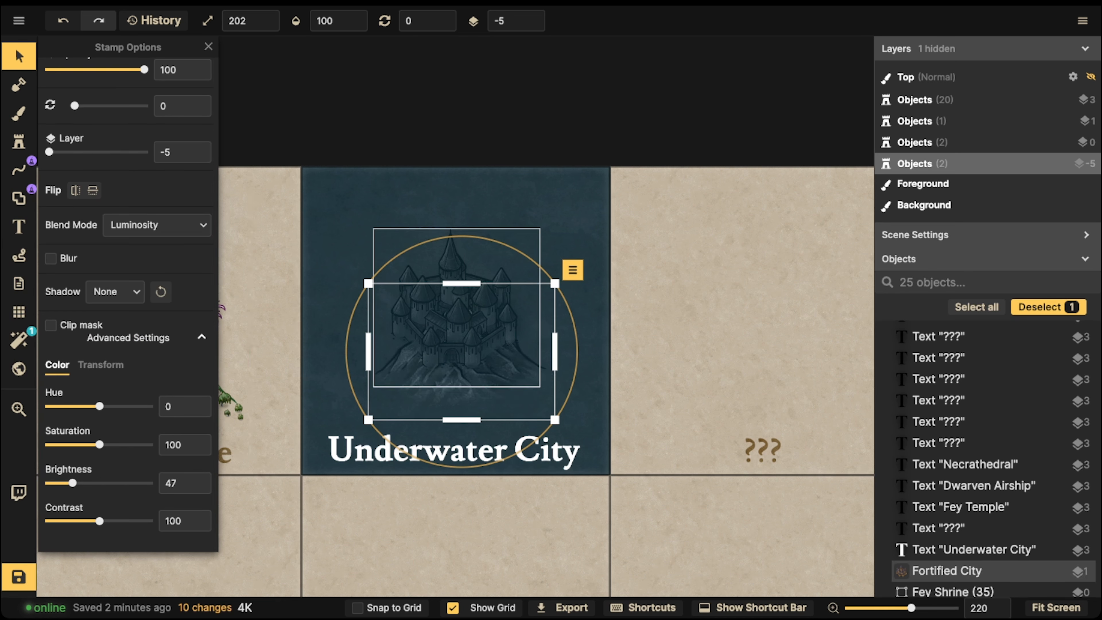
# Step: Enlarge the Brown Mountain stamp to scale 232, centred beneath the city, and set its contrast to 77
pyautogui.moveTo(555, 283); pyautogui.dragTo(568, 268)
pyautogui.moveTo(486, 374); pyautogui.dragTo(475, 370)
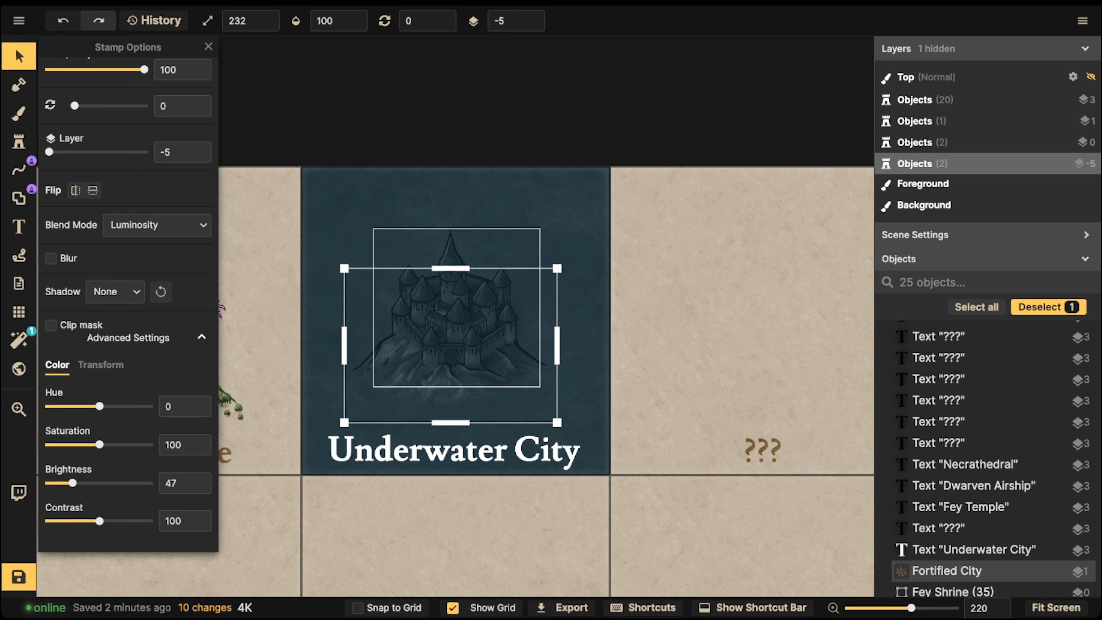
pyautogui.press('Escape')
pyautogui.click(946, 570)
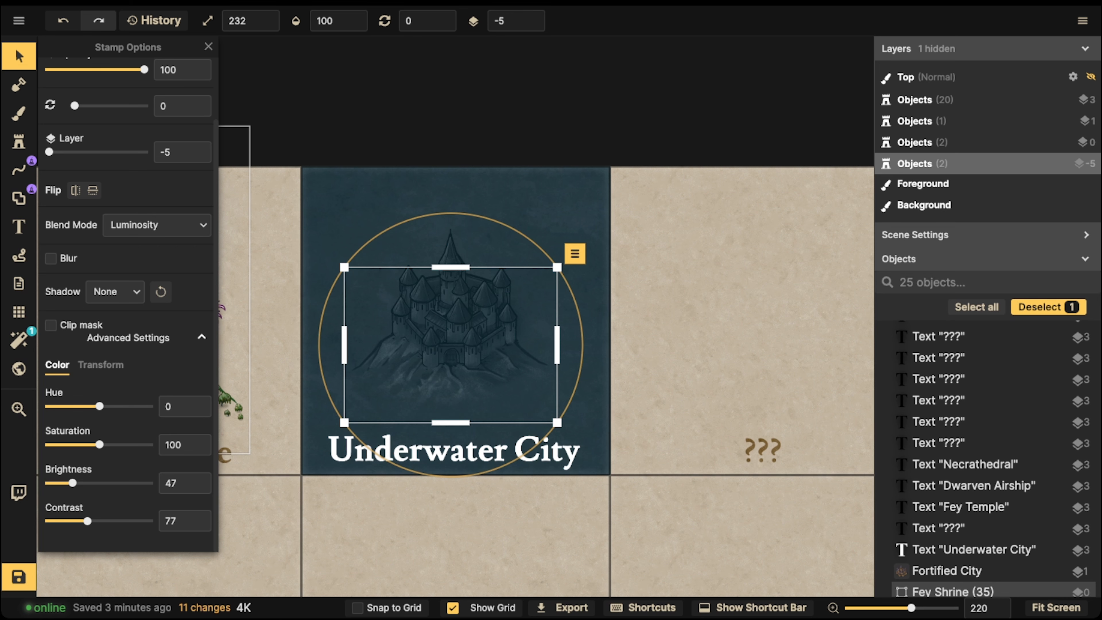
# Step: Select the city and mountain stamps together, shrink them to scale 203 and centre them above the label
pyautogui.moveTo(358, 214); pyautogui.dragTo(513, 348)
pyautogui.moveTo(473, 328)
pyautogui.mouseDown()
pyautogui.moveTo(474, 355)
pyautogui.moveTo(478, 325)
pyautogui.mouseUp()
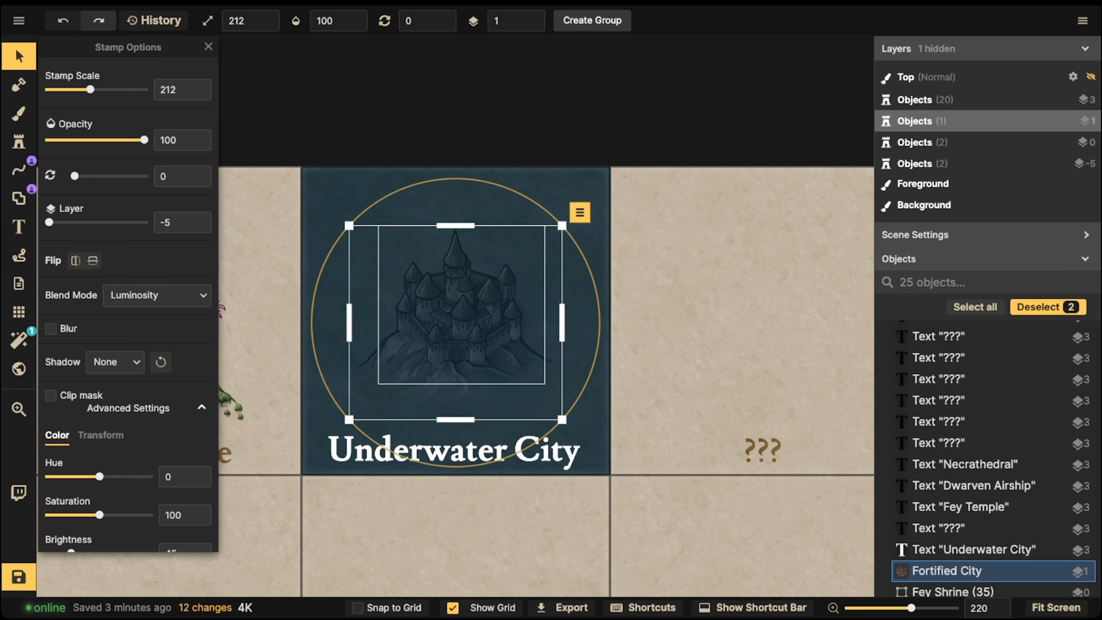
pyautogui.moveTo(562, 420); pyautogui.dragTo(554, 412)
pyautogui.moveTo(474, 328); pyautogui.dragTo(474, 340)
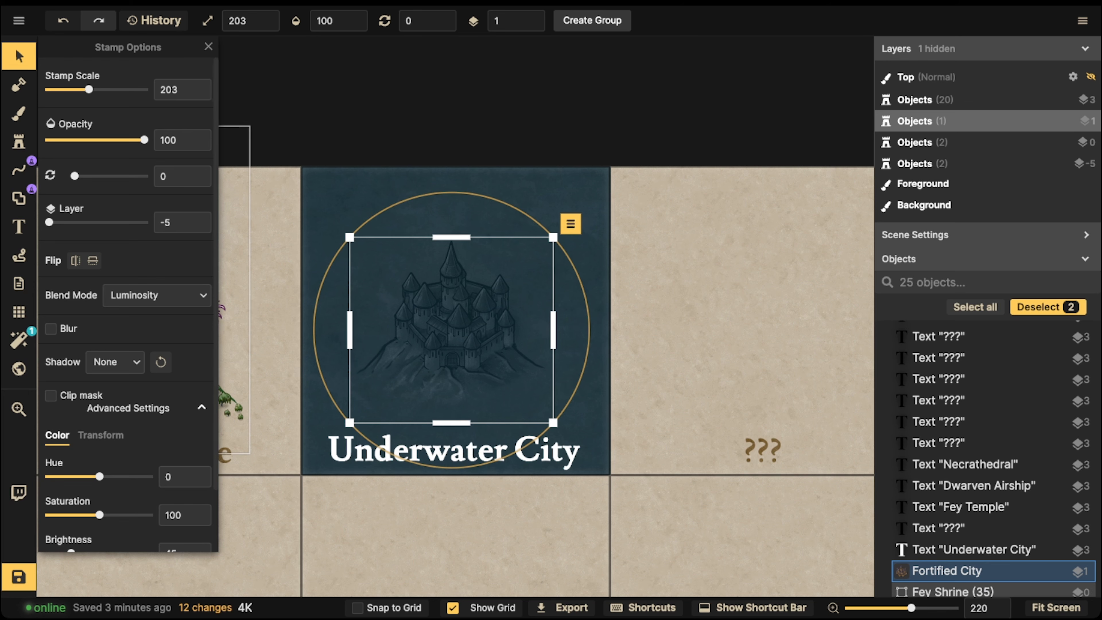
# Step: Search the Fantasy World stamp catalog for "wave" and clear the search
pyautogui.click(18, 141)
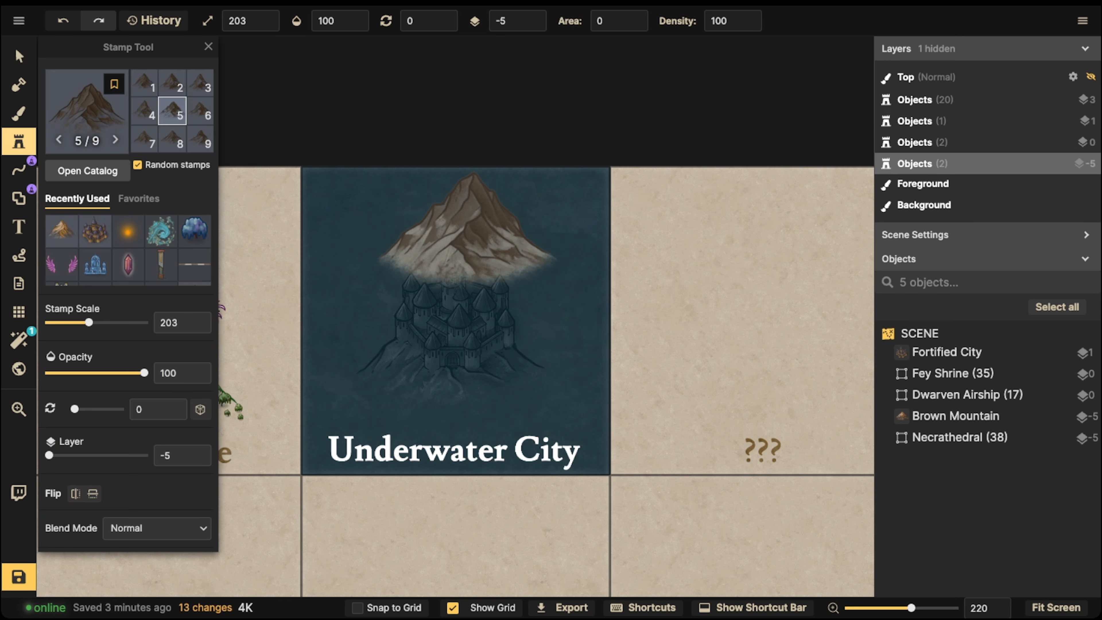
pyautogui.click(89, 115)
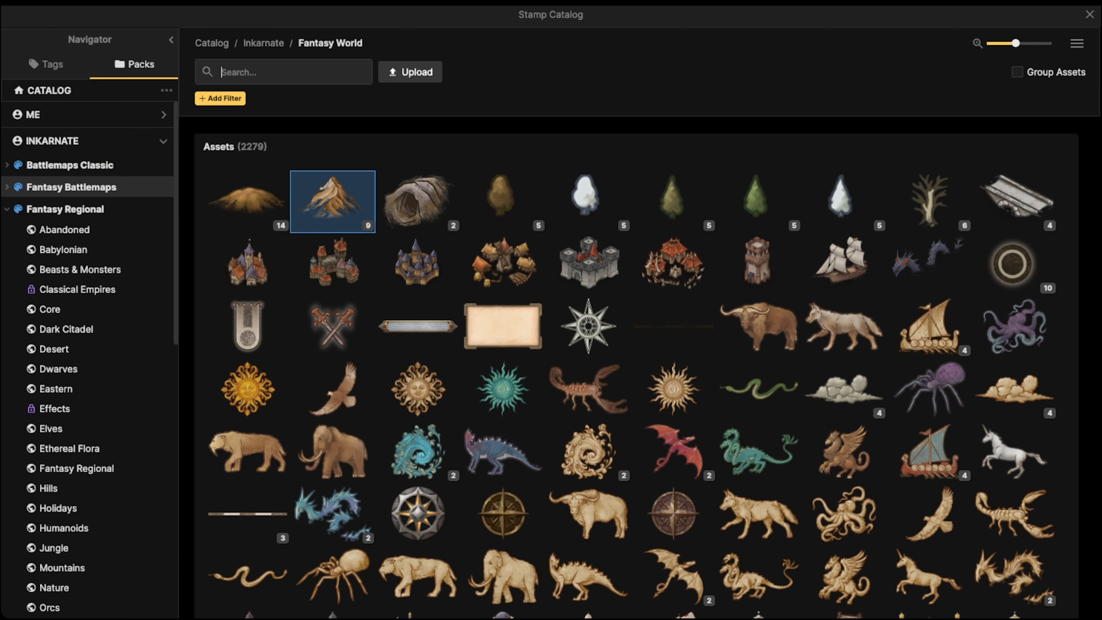
pyautogui.press('Escape')
pyautogui.click(19, 114)
pyautogui.click(19, 141)
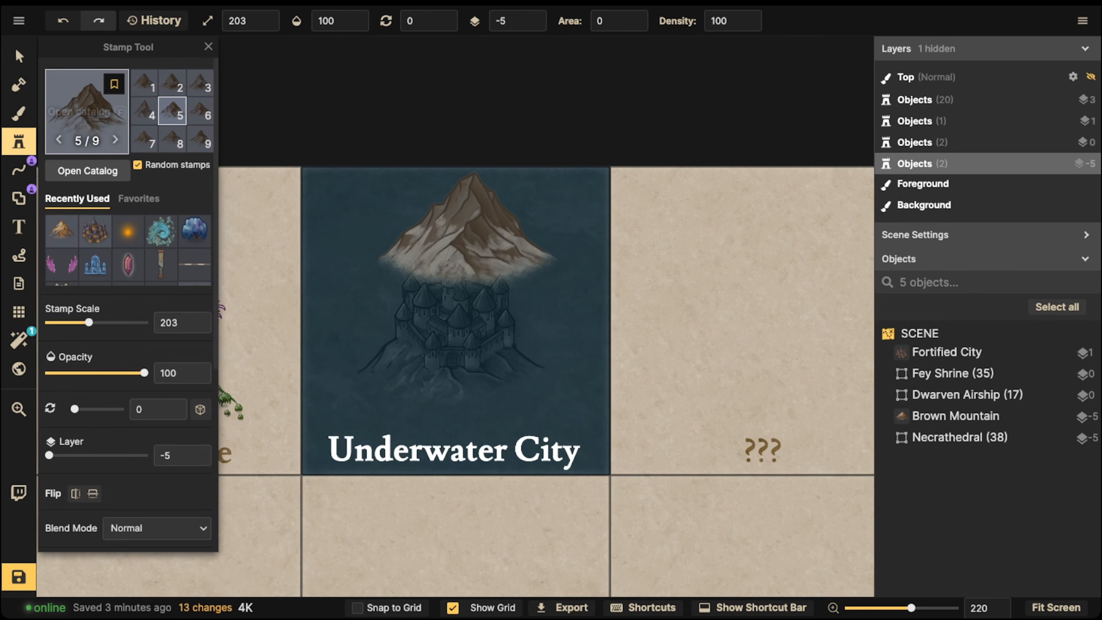
pyautogui.click(18, 114)
pyautogui.click(19, 142)
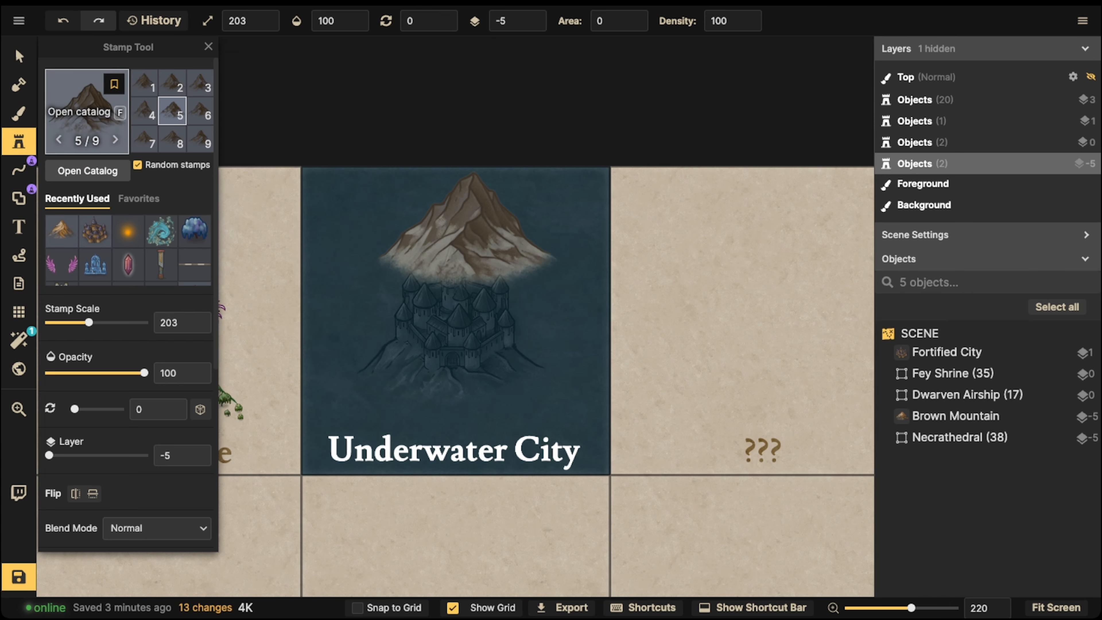
pyautogui.click(87, 112)
pyautogui.write('wave')
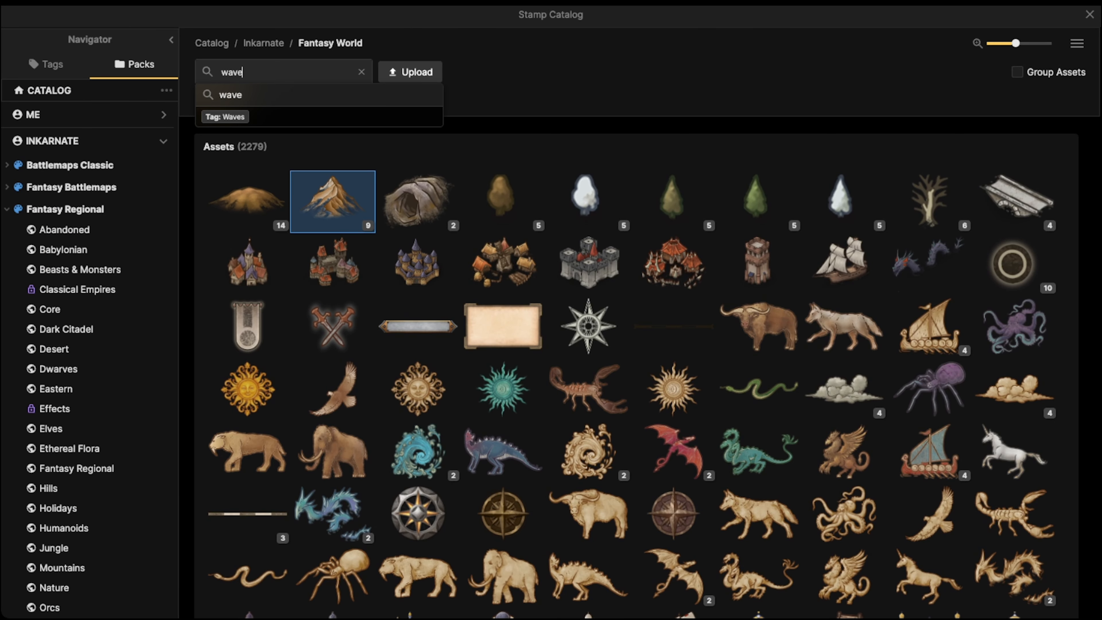
pyautogui.press('Return')
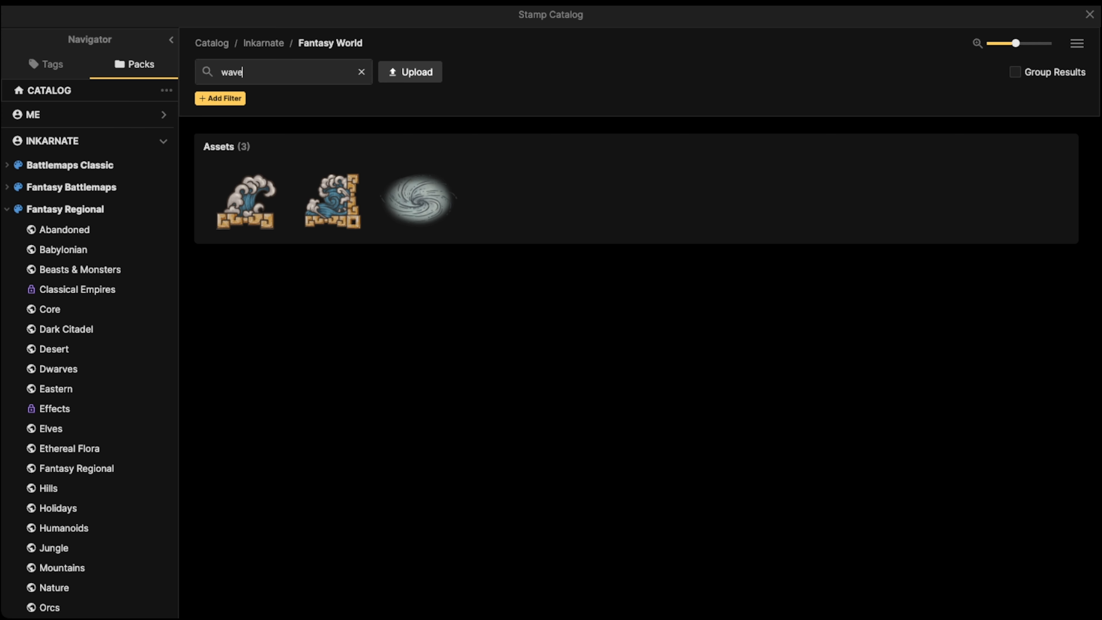
pyautogui.click(361, 72)
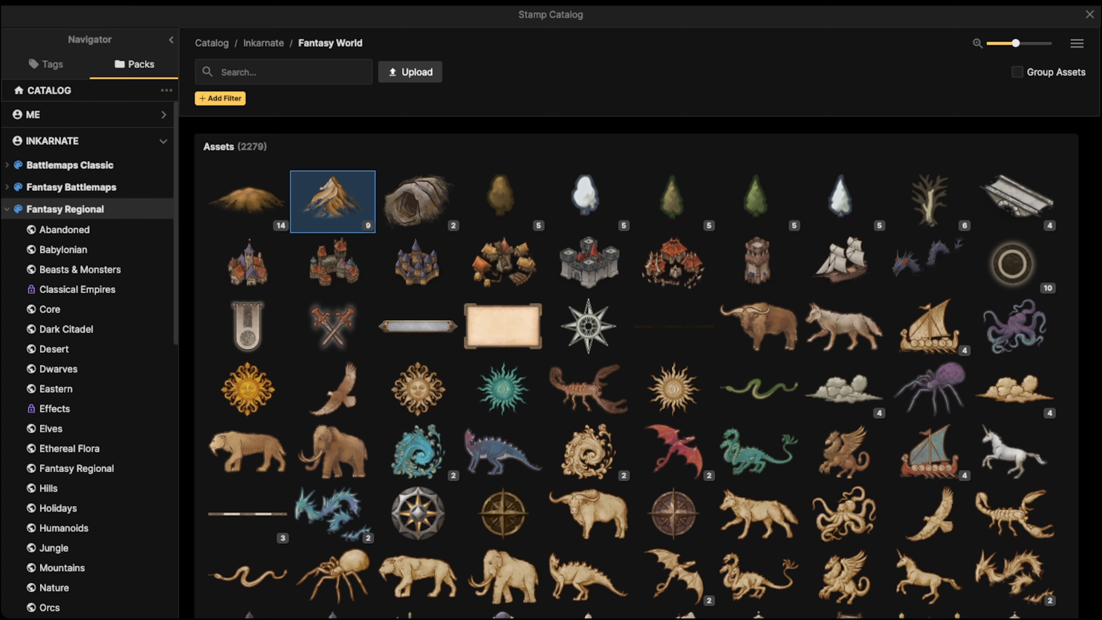
# Step: Search the Fantasy Regional pack for "wave" and choose the thin white Wave stamp with three variants
pyautogui.click(65, 209)
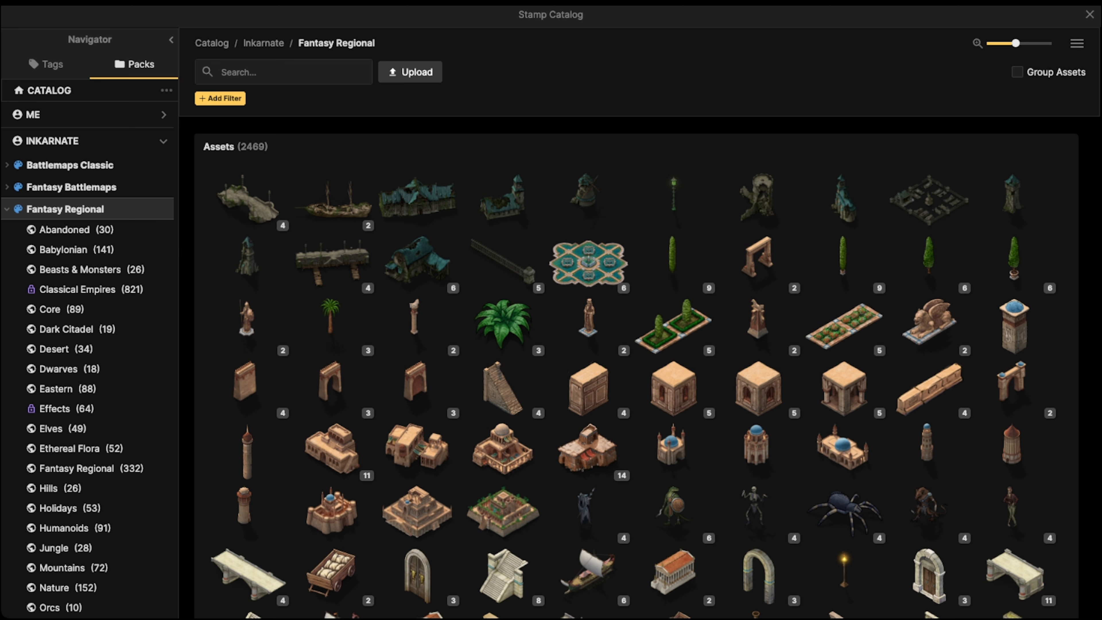
pyautogui.click(260, 72)
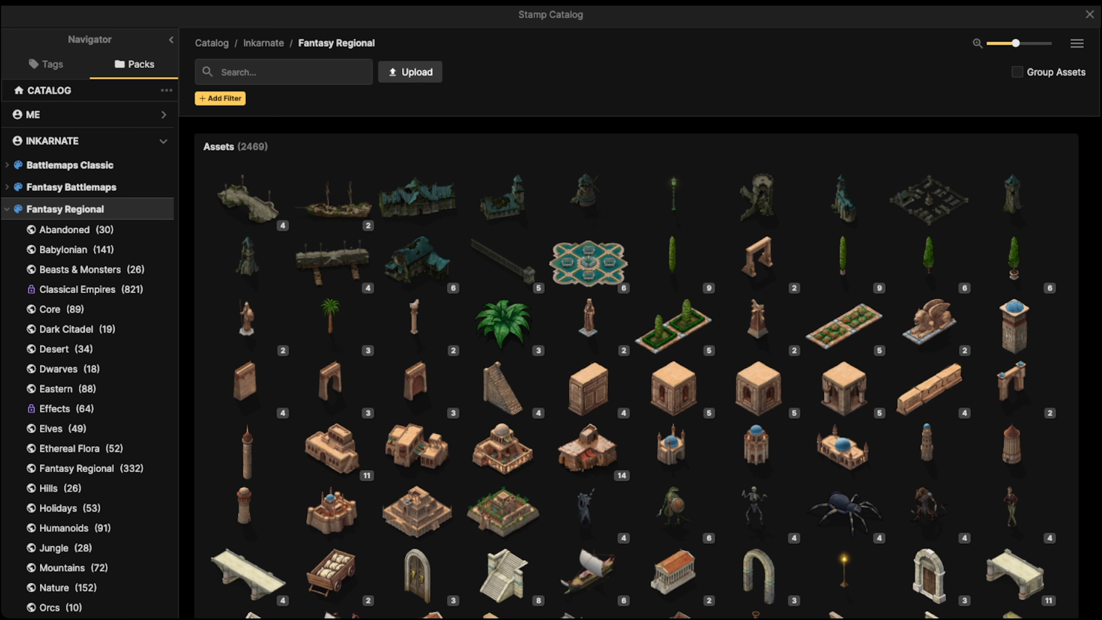
pyautogui.write('wave')
pyautogui.press('Return')
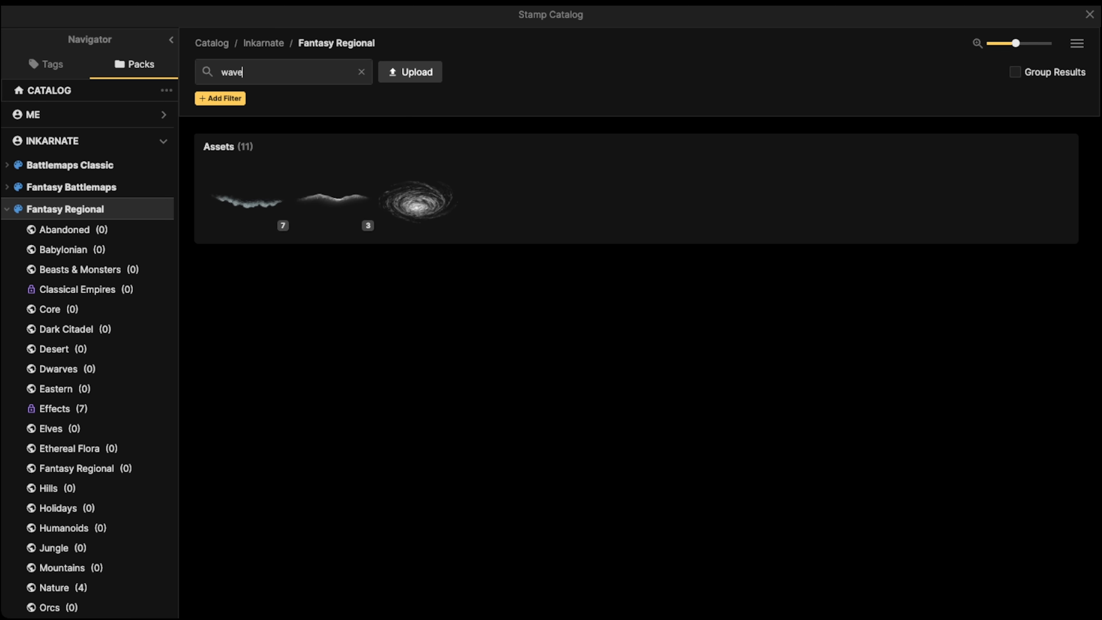
pyautogui.moveTo(247, 201)
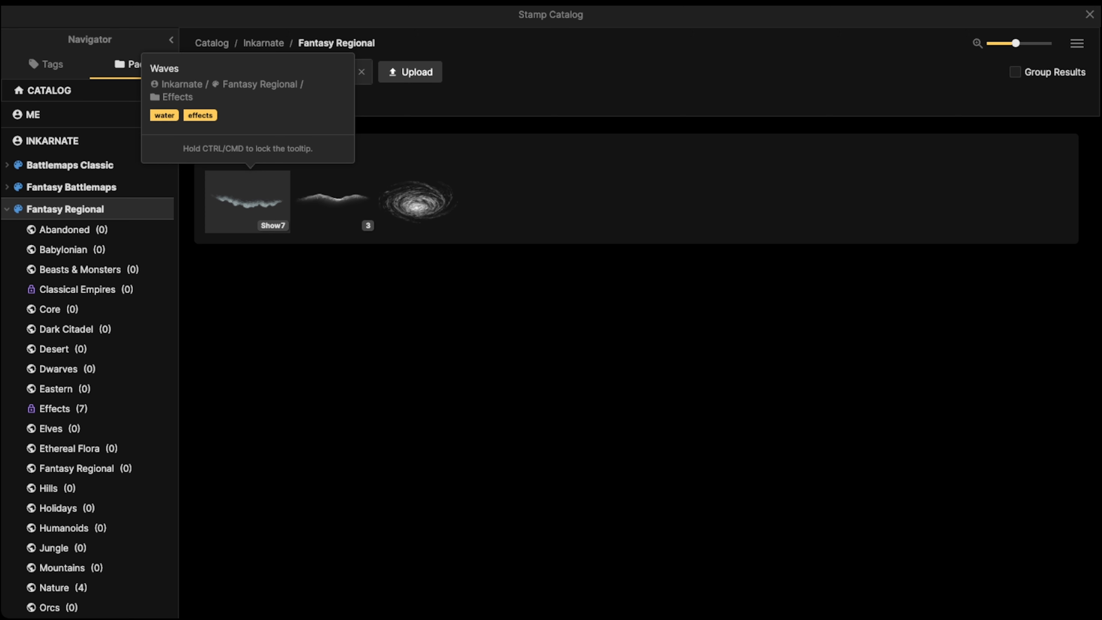
pyautogui.click(333, 200)
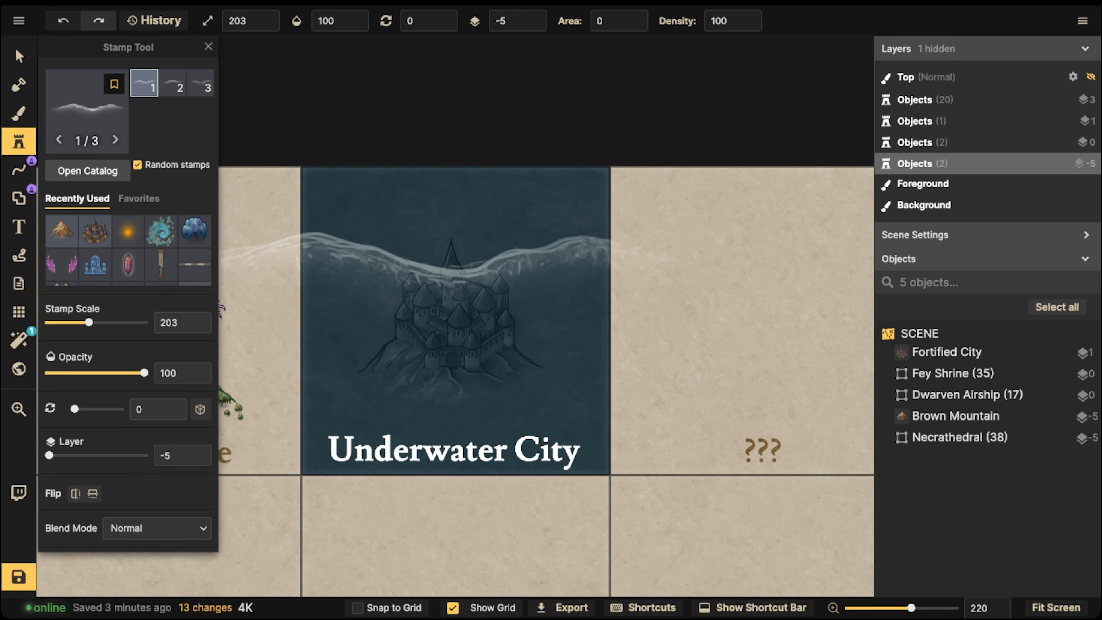
# Step: Place two diagonal Wave stamps across the underwater city at scale 73, rotation 150, on layer 5
pyautogui.scroll(-2, 410, 284)
pyautogui.keyDown('alt'); pyautogui.scroll(-10, 439, 274); pyautogui.keyUp('alt')
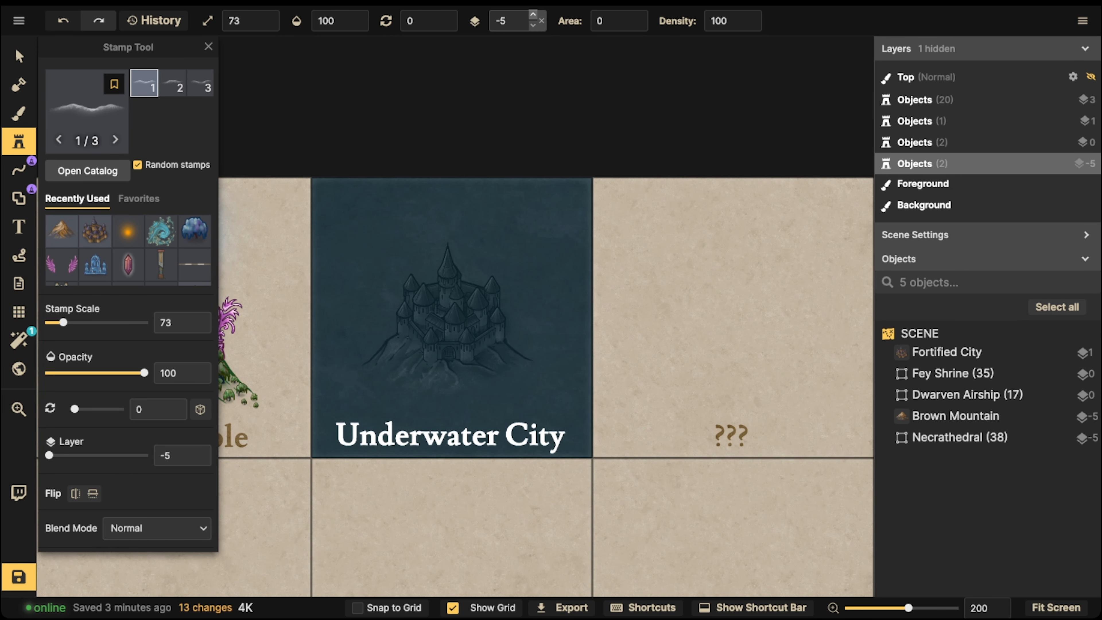
pyautogui.scroll(10, 517, 21)
pyautogui.keyDown('alt'); pyautogui.scroll(-14, 419, 267); pyautogui.keyUp('alt')
pyautogui.click(418, 265)
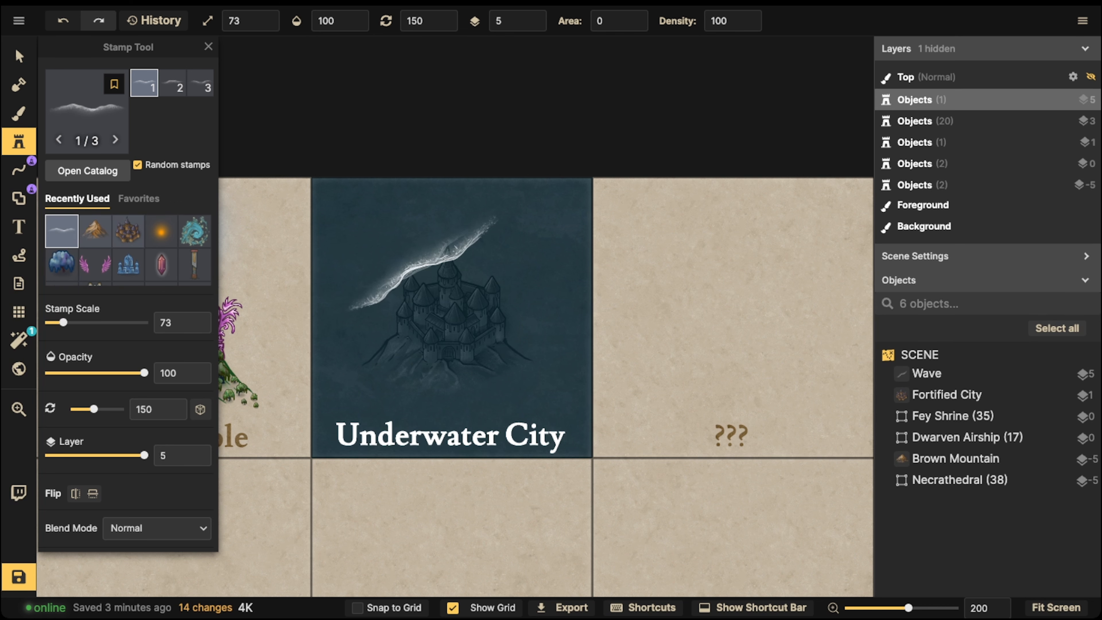
pyautogui.click(520, 245)
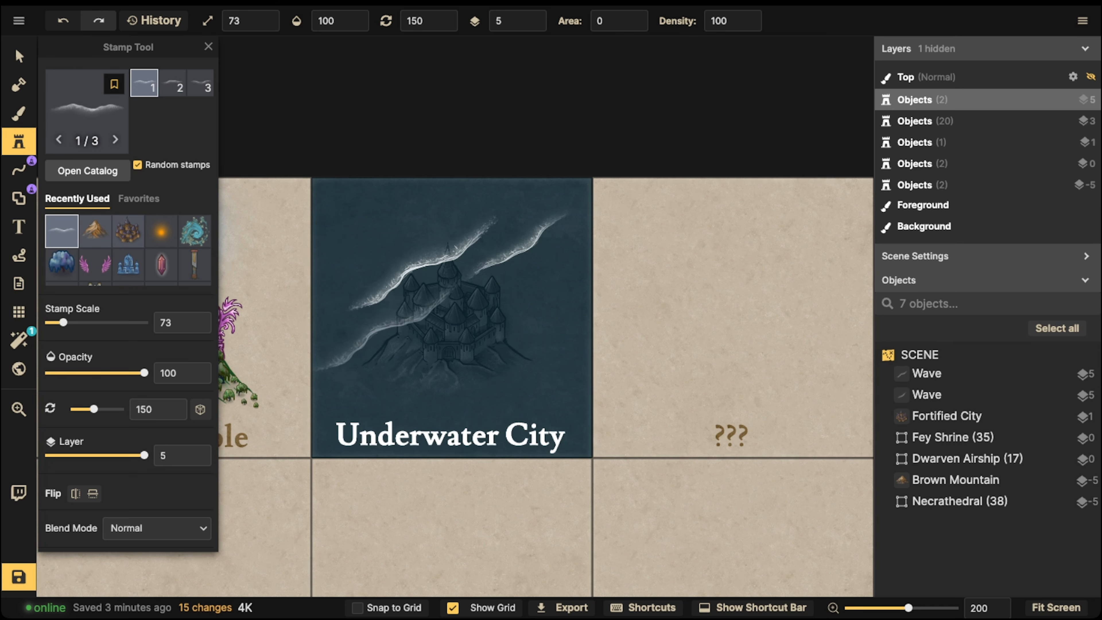
# Step: Place three more diagonal Wave stamps across the underwater city, two at scale 63 and a smaller one at scale 43
pyautogui.keyDown('shift'); pyautogui.scroll(-2, 430, 324); pyautogui.keyUp('shift')
pyautogui.click(477, 311)
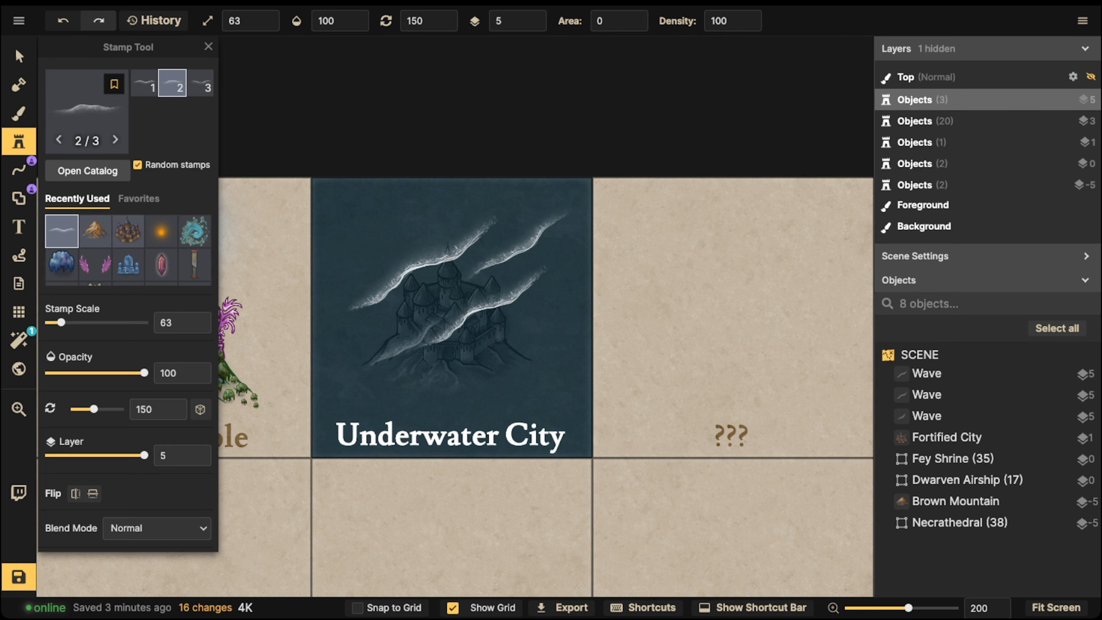
pyautogui.click(471, 359)
pyautogui.keyDown('shift'); pyautogui.scroll(-4, 471, 360); pyautogui.keyUp('shift')
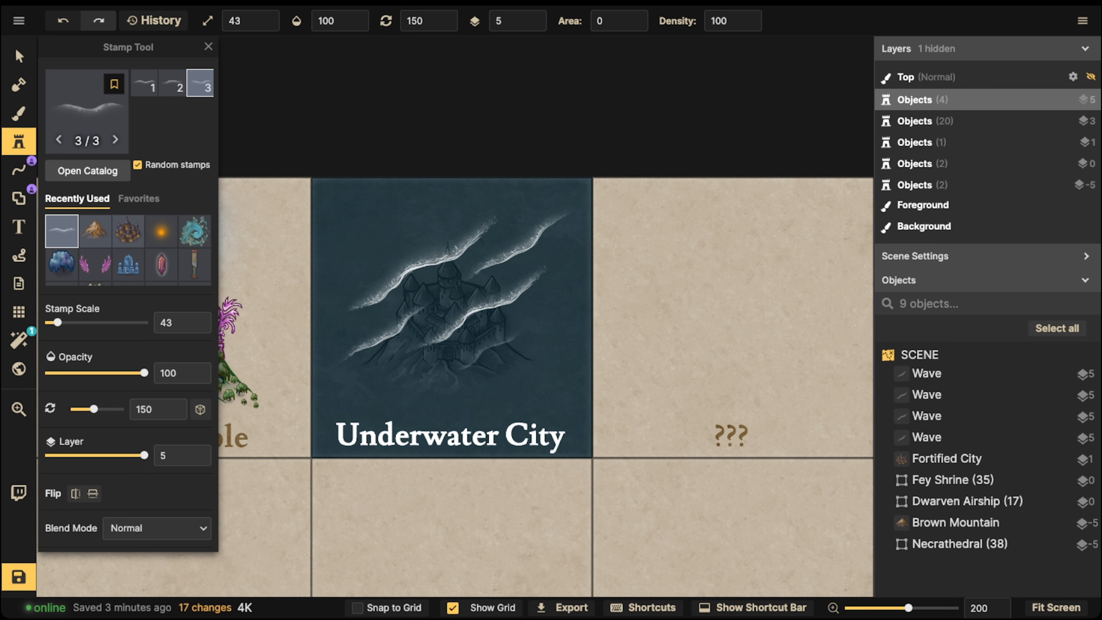
pyautogui.click(490, 335)
# Step: Select all five Wave stamps together and set their blend mode to Lighten
pyautogui.click(18, 57)
pyautogui.click(406, 271)
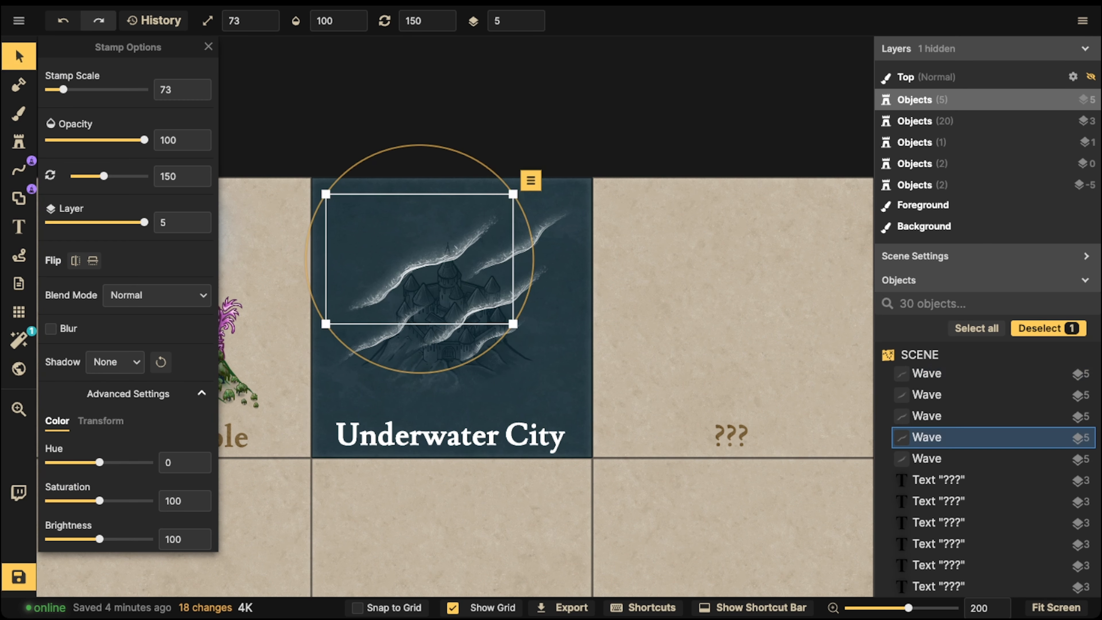
pyautogui.click(530, 180)
pyautogui.moveTo(564, 203)
pyautogui.click(732, 268)
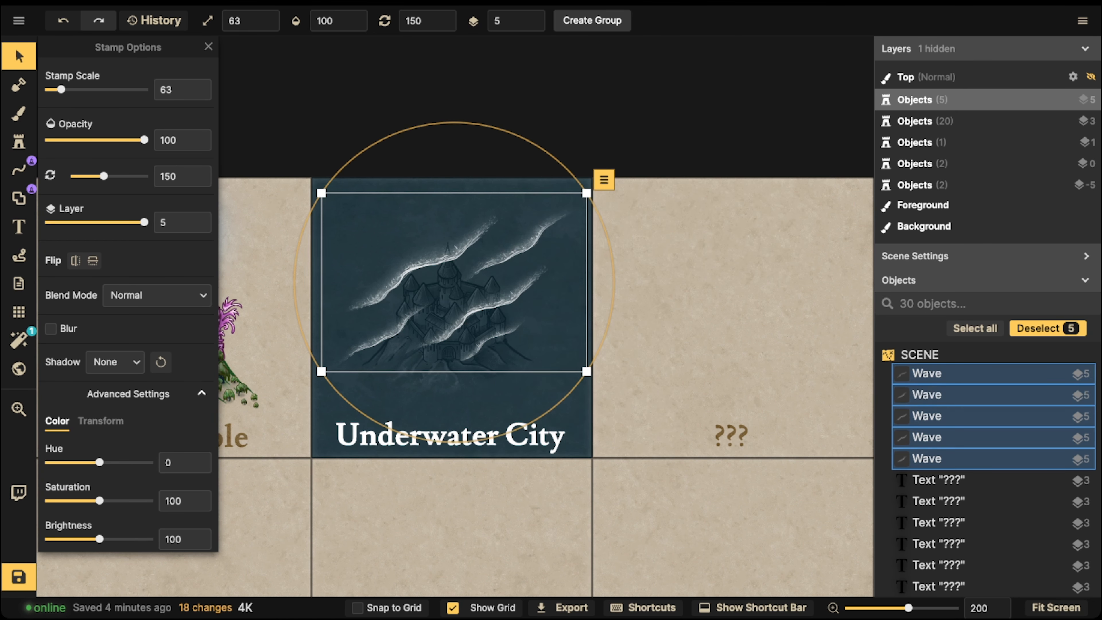
pyautogui.moveTo(145, 140)
pyautogui.mouseDown()
pyautogui.moveTo(88, 139)
pyautogui.moveTo(144, 140)
pyautogui.mouseUp()
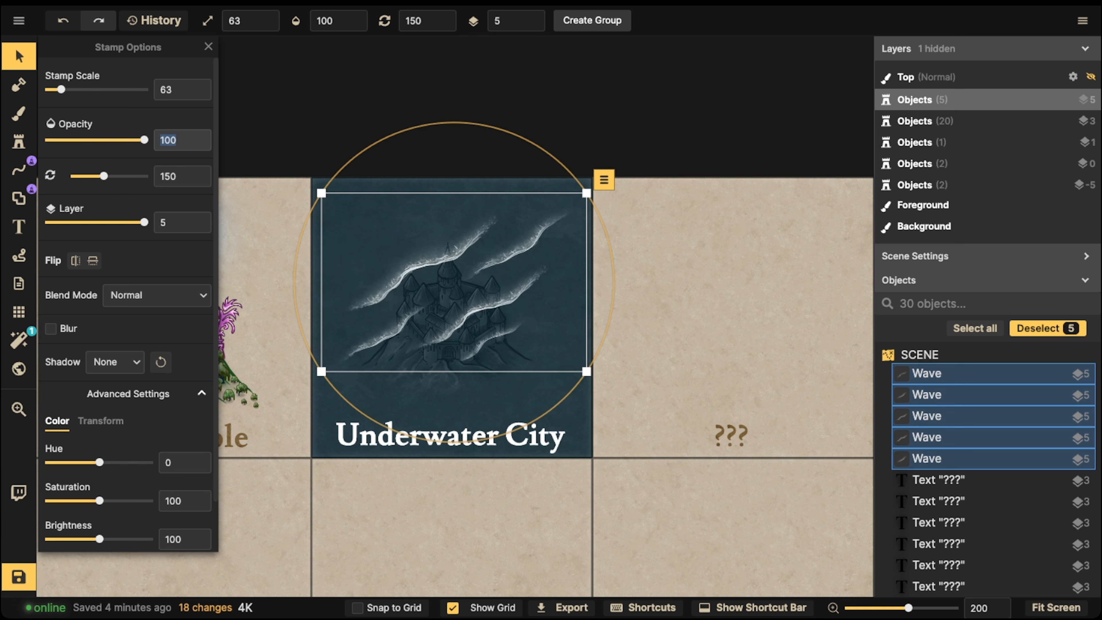
pyautogui.click(156, 294)
pyautogui.click(113, 438)
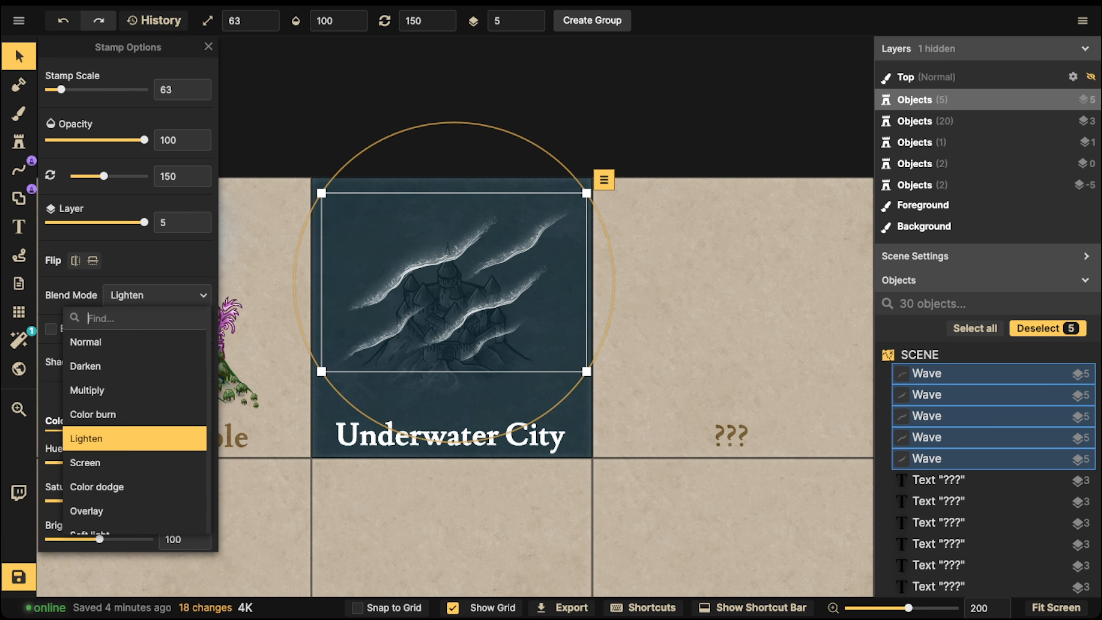
# Step: Try the Overlay blend mode on the five selected waves
pyautogui.scroll(-3, 113, 438)
pyautogui.scroll(3, 131, 395)
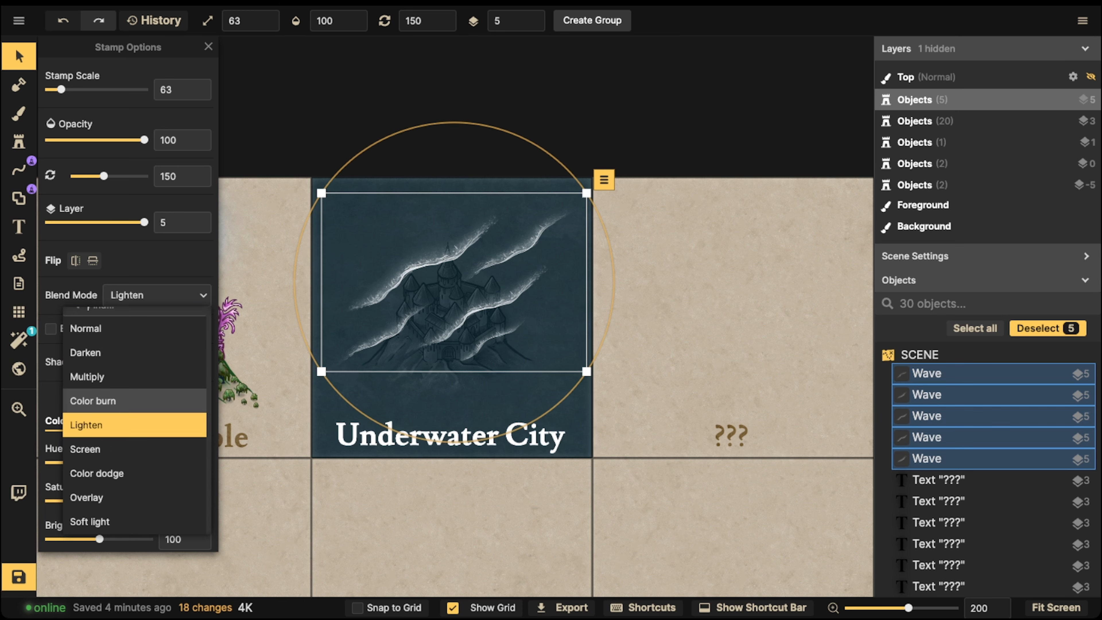
pyautogui.click(130, 497)
pyautogui.click(130, 497)
# Step: Shift the selected waves slightly up and to the left, and set them to Lighten blend mode at 56 opacity
pyautogui.moveTo(469, 300); pyautogui.dragTo(452, 288)
pyautogui.click(156, 295)
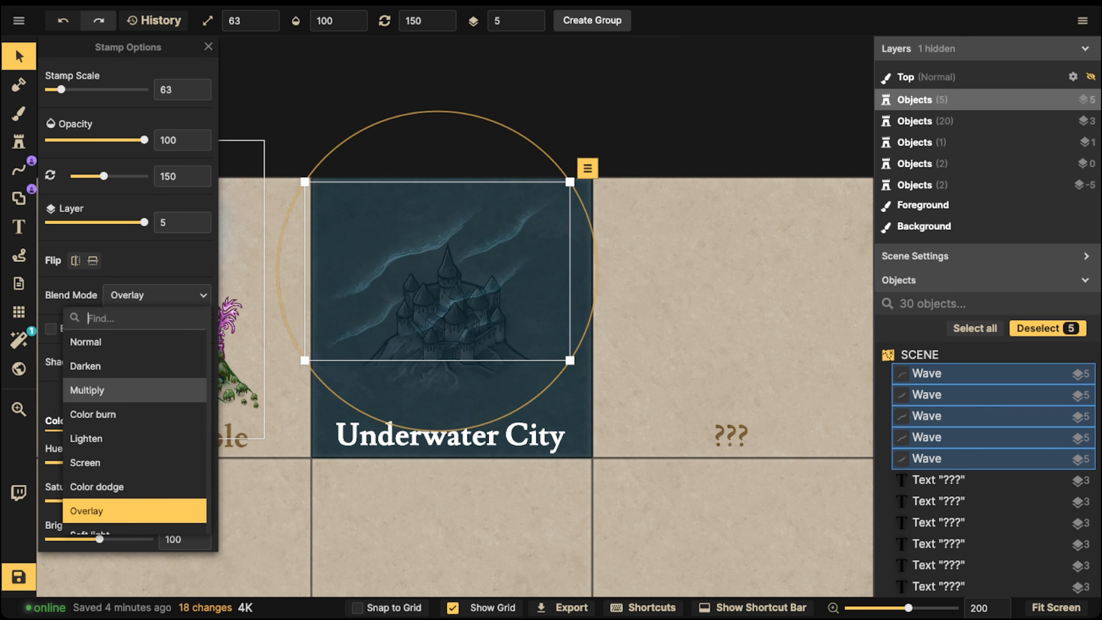
pyautogui.click(113, 439)
pyautogui.moveTo(144, 140); pyautogui.dragTo(103, 140)
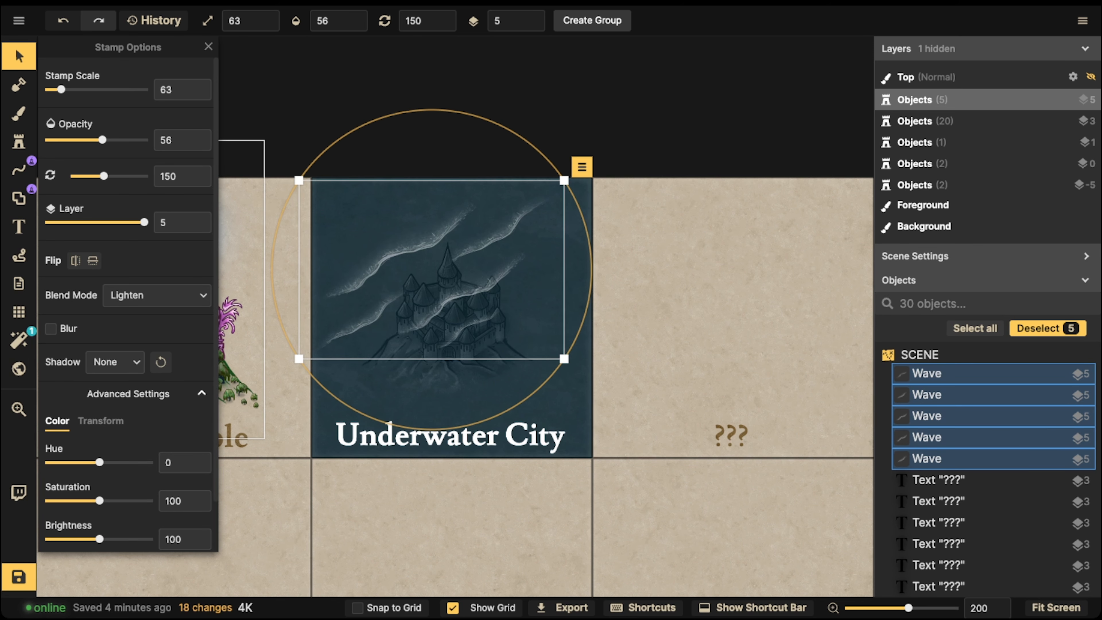
pyautogui.click(19, 142)
pyautogui.click(87, 112)
pyautogui.write('l')
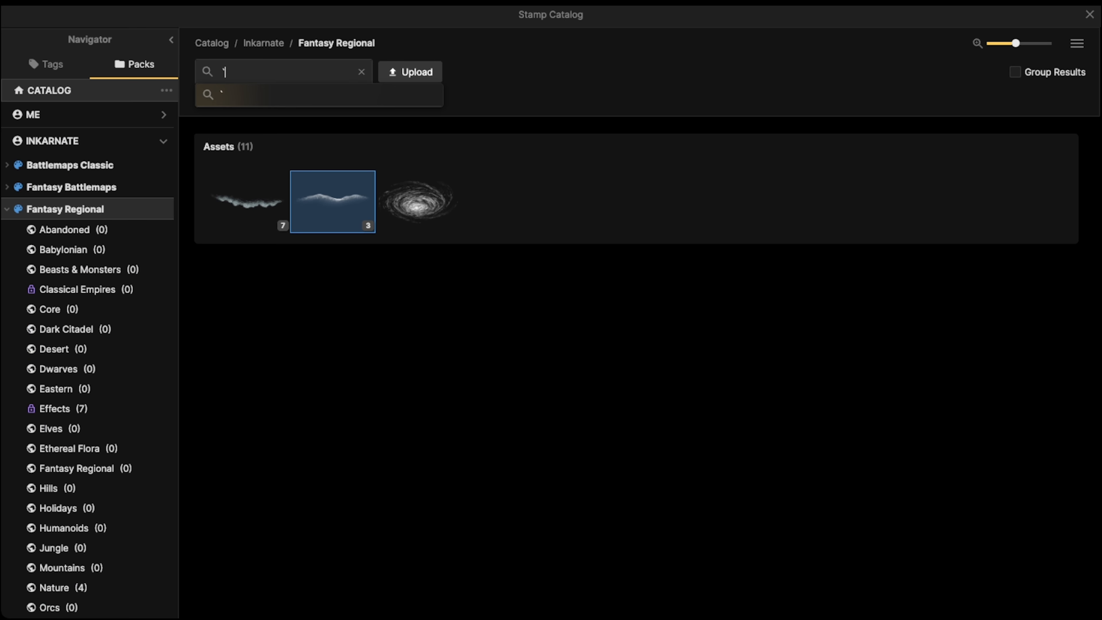
pyautogui.press('Escape')
# Step: Reselect all five Wave stamps, put them on layer 3 and shift them slightly down and to the right
pyautogui.click(19, 56)
pyautogui.moveTo(304, 182); pyautogui.dragTo(491, 311)
pyautogui.click(384, 258)
pyautogui.press('Escape')
pyautogui.moveTo(362, 204); pyautogui.dragTo(481, 325)
pyautogui.press('Escape')
pyautogui.click(384, 258)
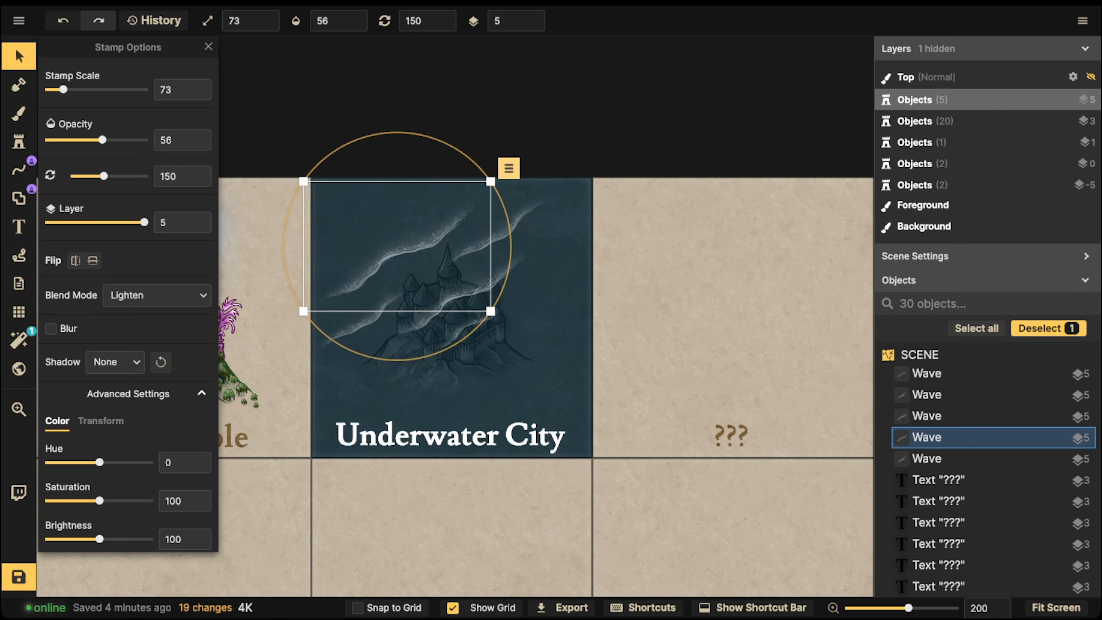
pyautogui.click(509, 167)
pyautogui.moveTo(531, 191)
pyautogui.click(699, 235)
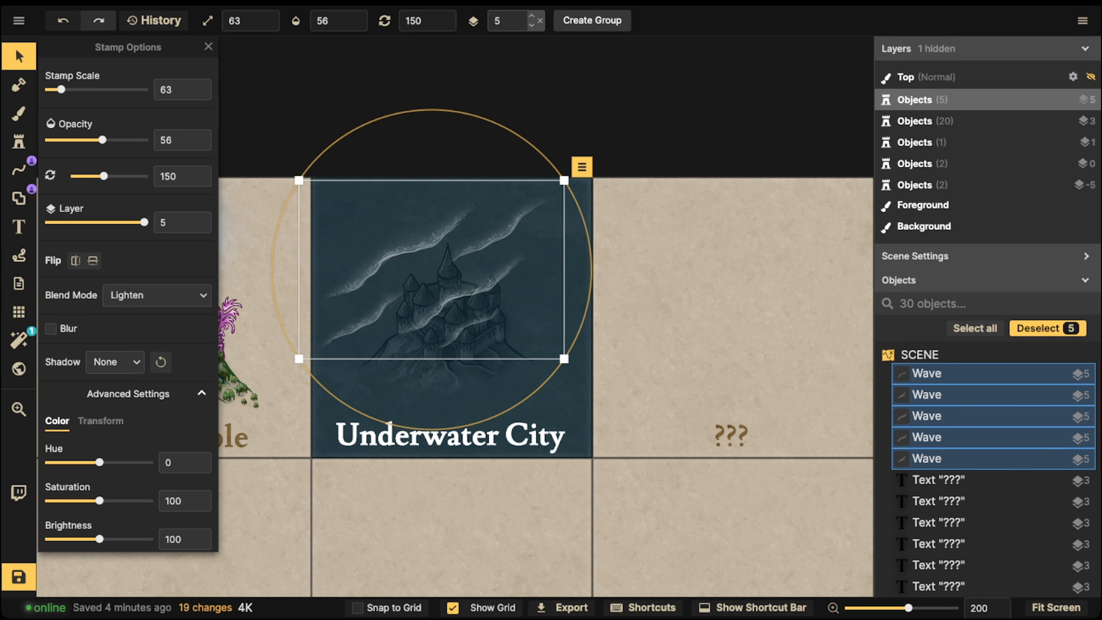
pyautogui.click(531, 25)
pyautogui.click(531, 26)
pyautogui.moveTo(389, 257); pyautogui.dragTo(398, 270)
pyautogui.press('Escape')
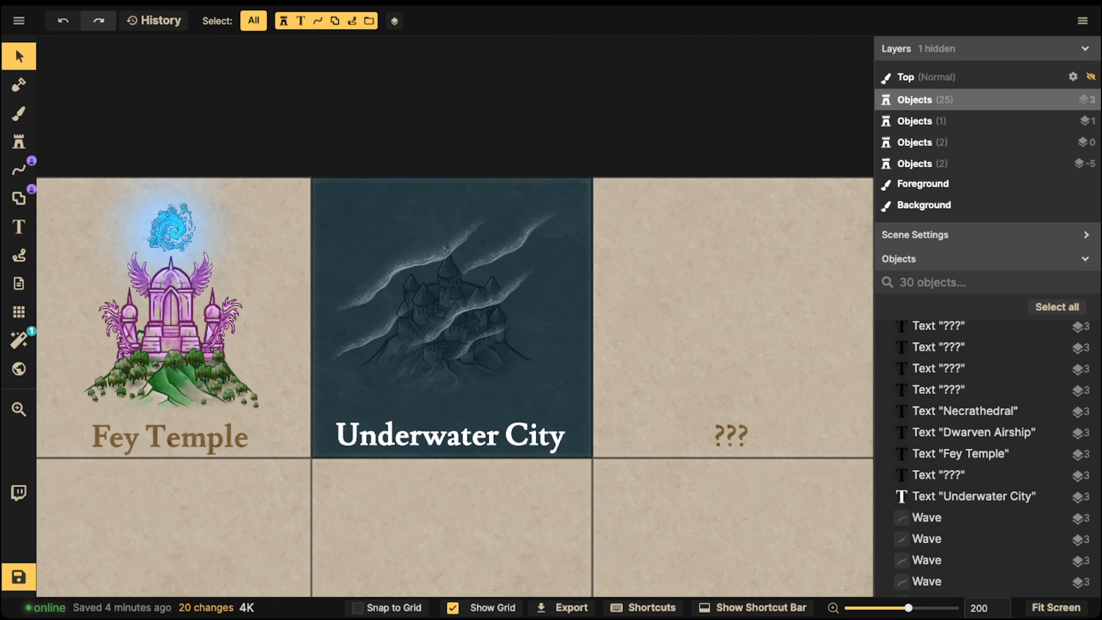
# Step: Search the Fantasy World pack for "ship" and choose the small ship with the red-and-white striped sail
pyautogui.click(19, 142)
pyautogui.press('f')
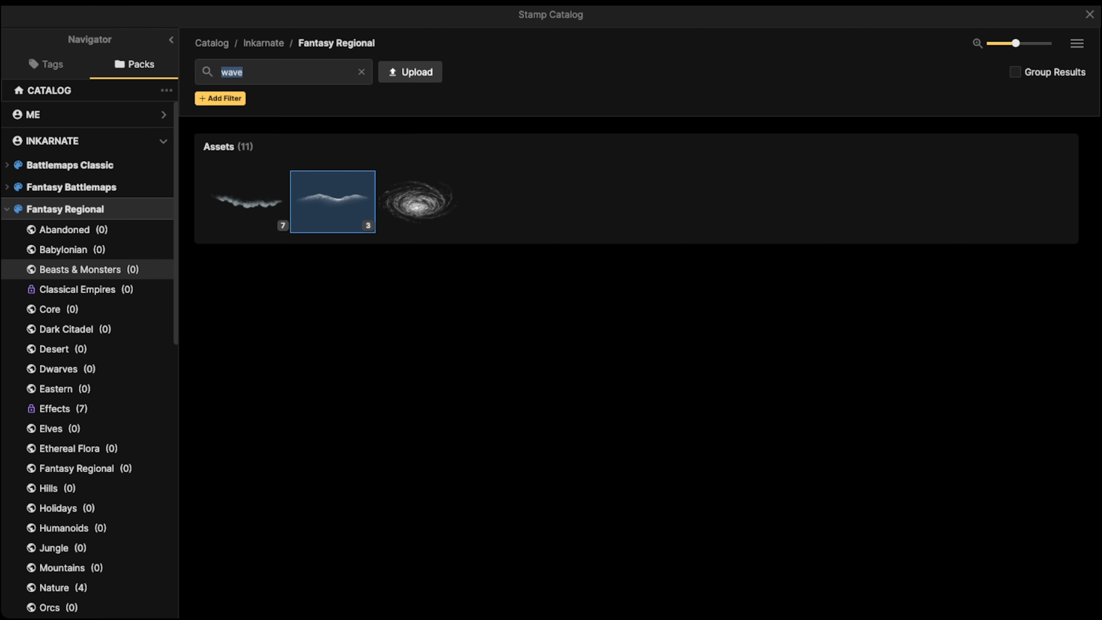
pyautogui.click(59, 231)
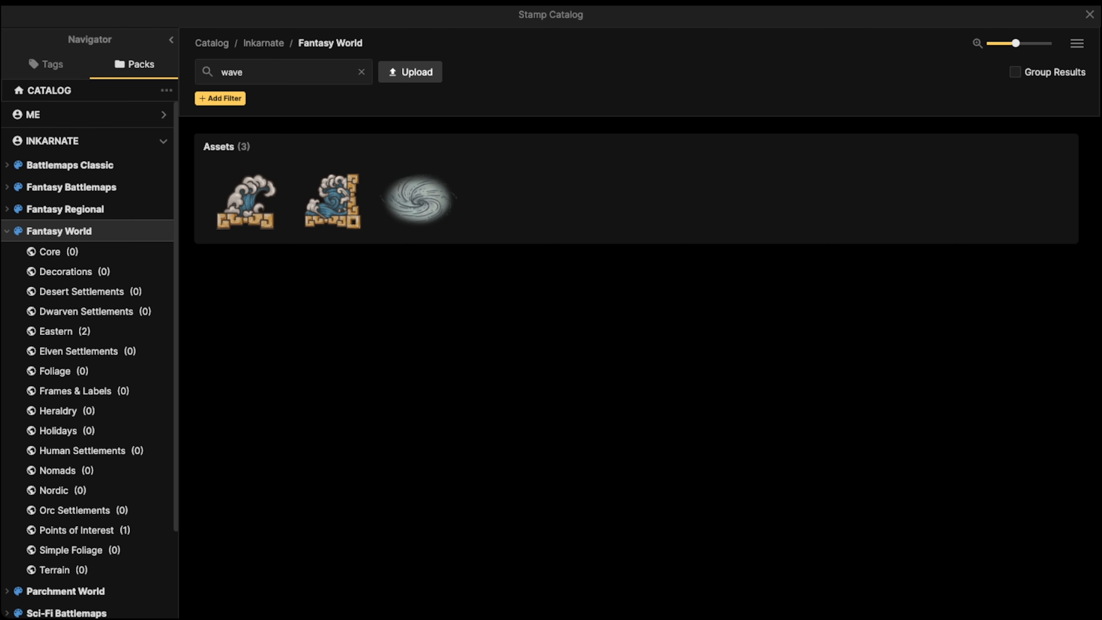
pyautogui.doubleClick(234, 72)
pyautogui.write('shi')
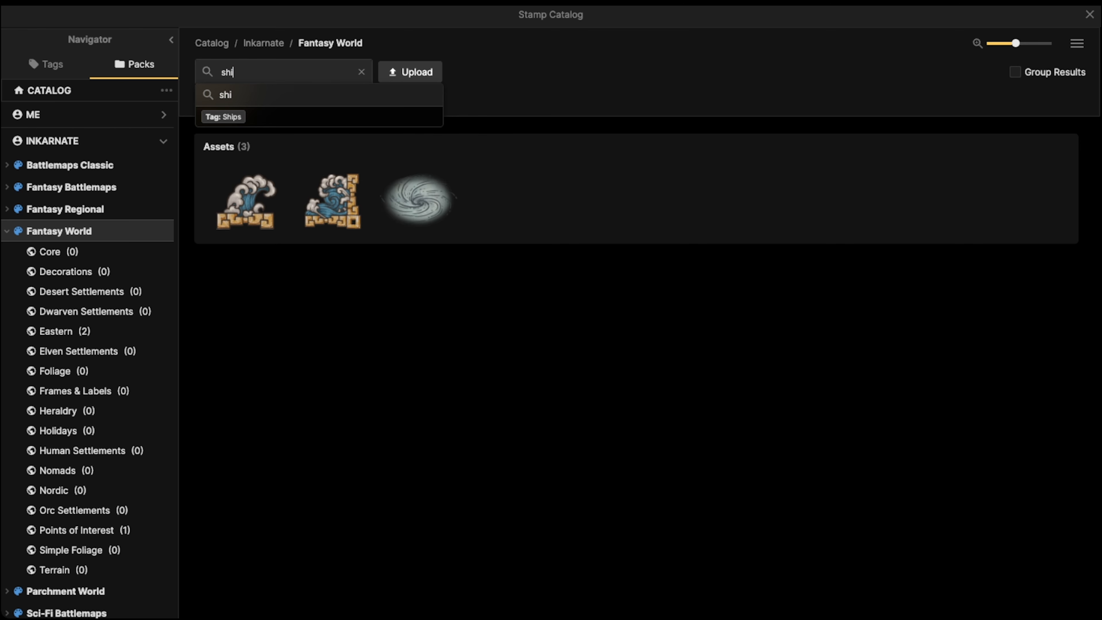
pyautogui.write('p')
pyautogui.press('Return')
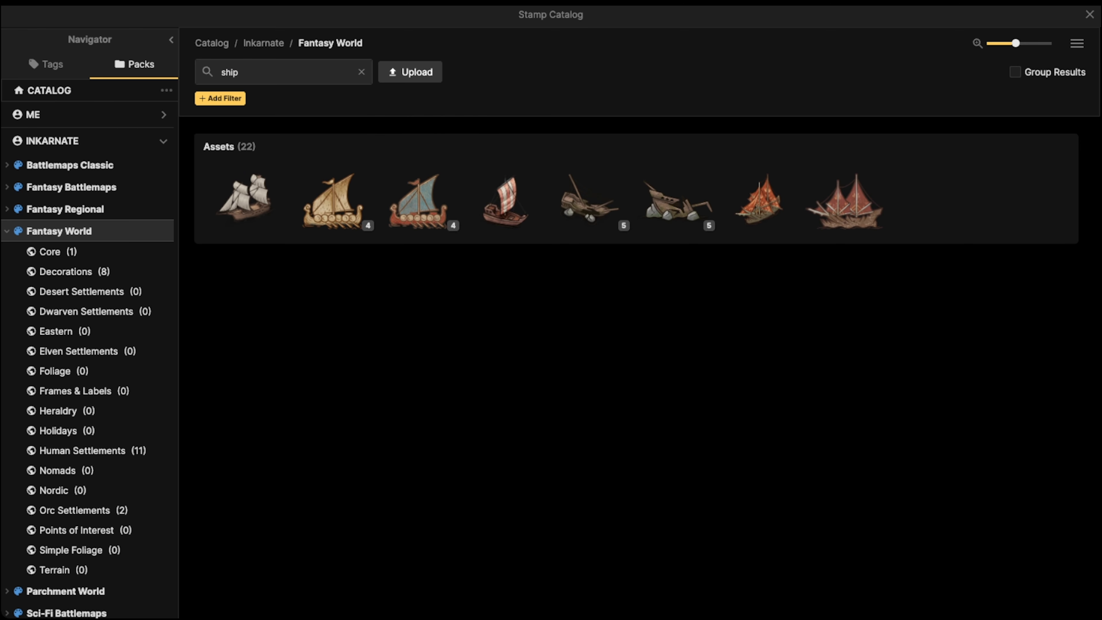
pyautogui.click(506, 200)
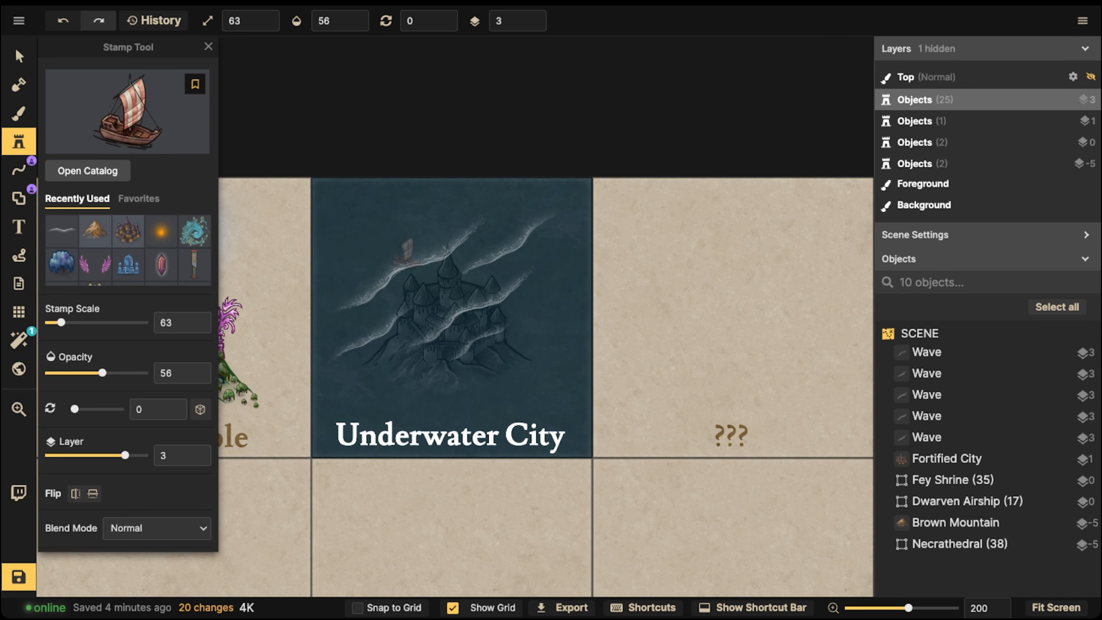
# Step: Place the striped-sail ship above the underwater city at scale 113 on layer 4, with opacity 100
pyautogui.keyDown('shift'); pyautogui.scroll(7, 407, 250); pyautogui.keyUp('shift')
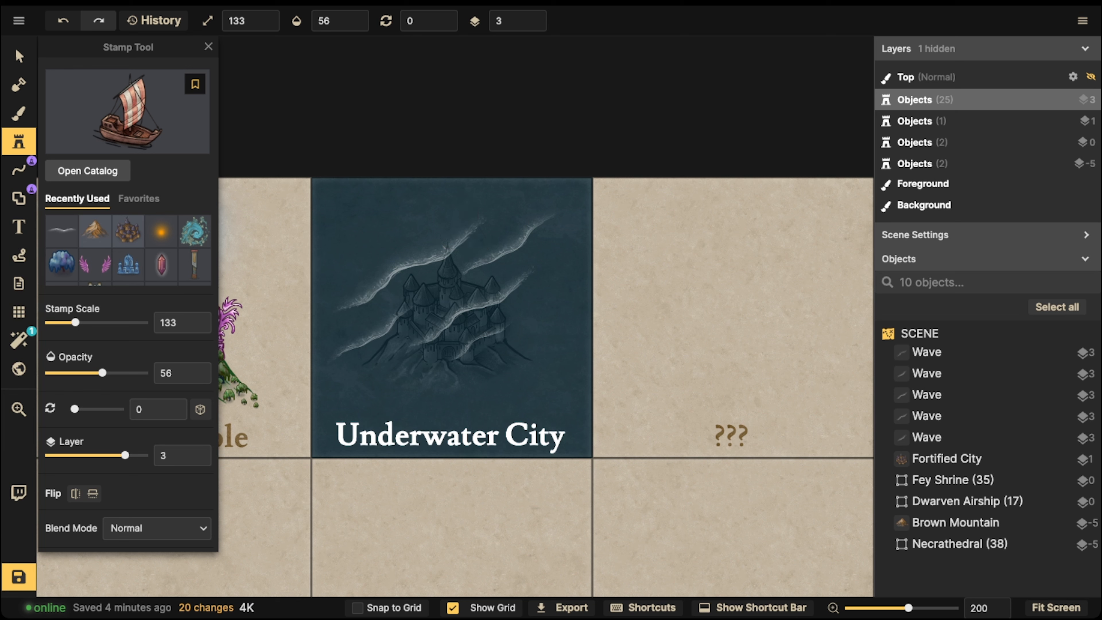
pyautogui.click(538, 18)
pyautogui.keyDown('shift'); pyautogui.scroll(1, 427, 222); pyautogui.keyUp('shift')
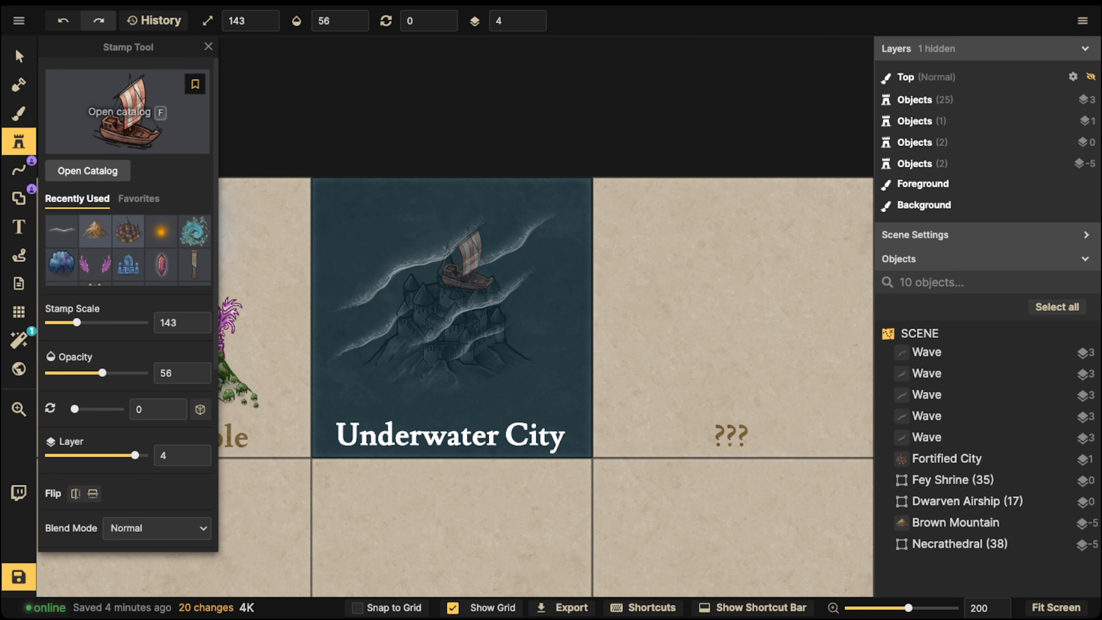
pyautogui.keyDown('shift'); pyautogui.scroll(-3, 466, 261); pyautogui.keyUp('shift')
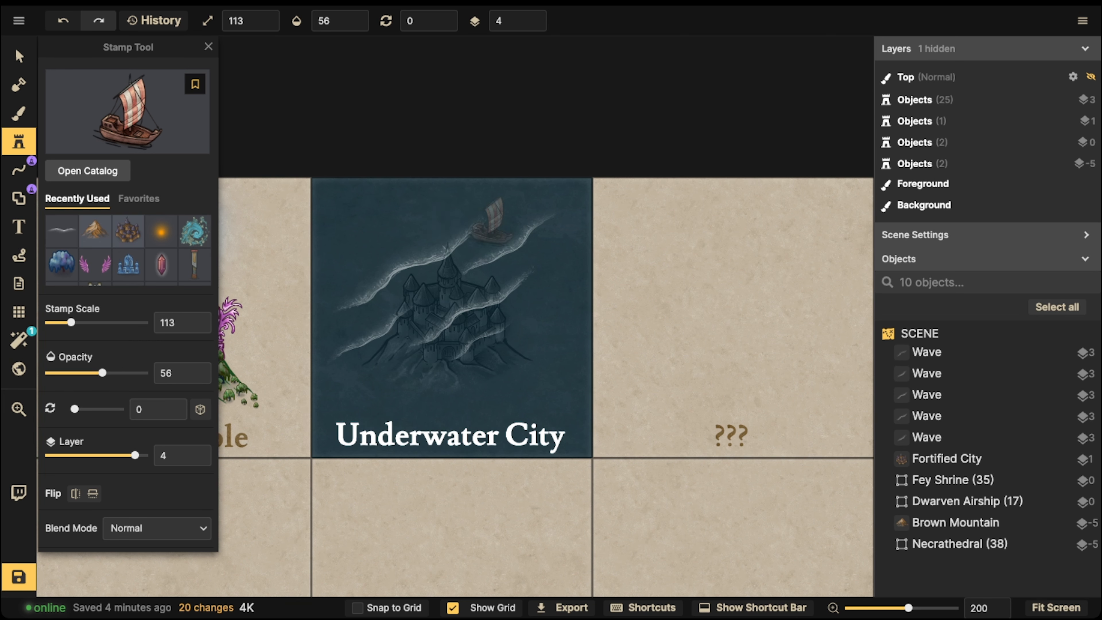
pyautogui.click(460, 272)
pyautogui.moveTo(460, 272); pyautogui.dragTo(426, 229)
pyautogui.click(361, 19)
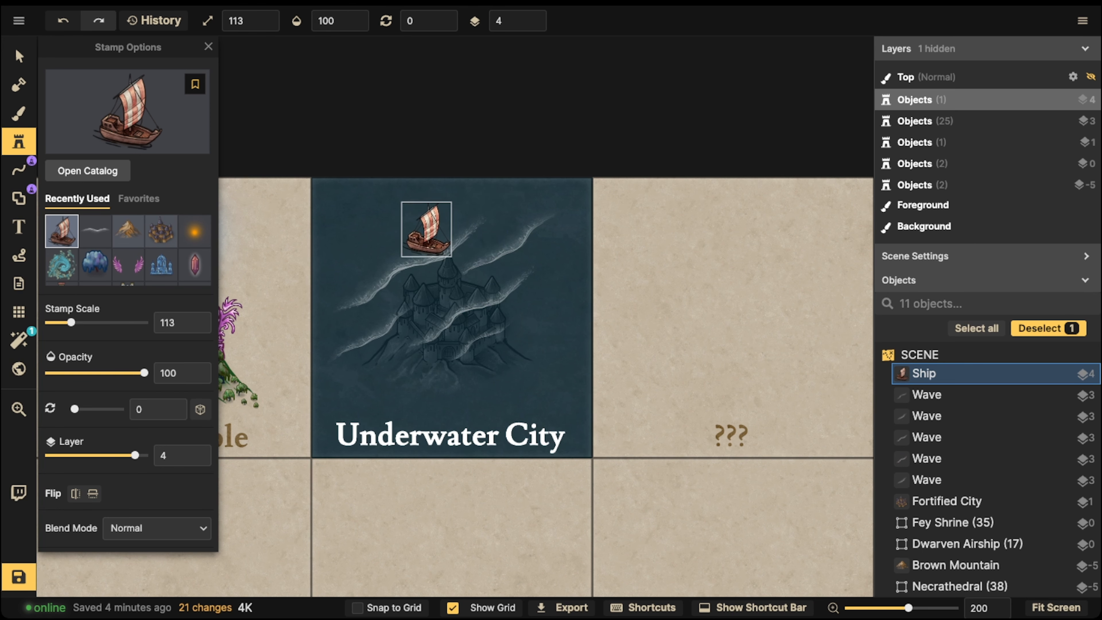
# Step: Try a white-sailed Ship stamp at scale 113 to the left of the underwater city and delete it
pyautogui.click(126, 112)
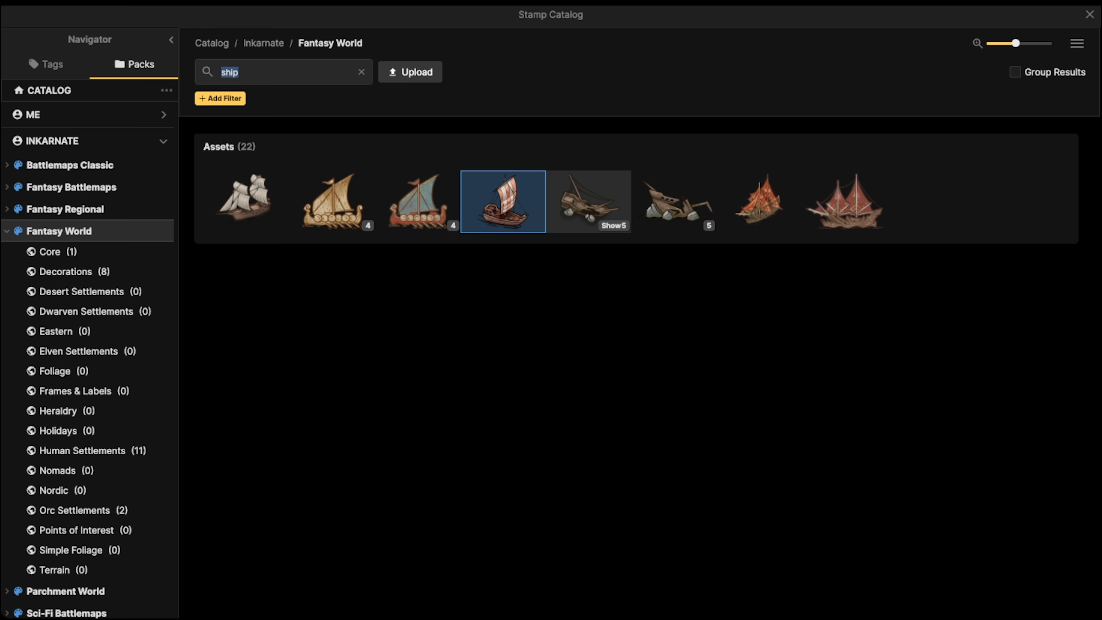
pyautogui.click(245, 200)
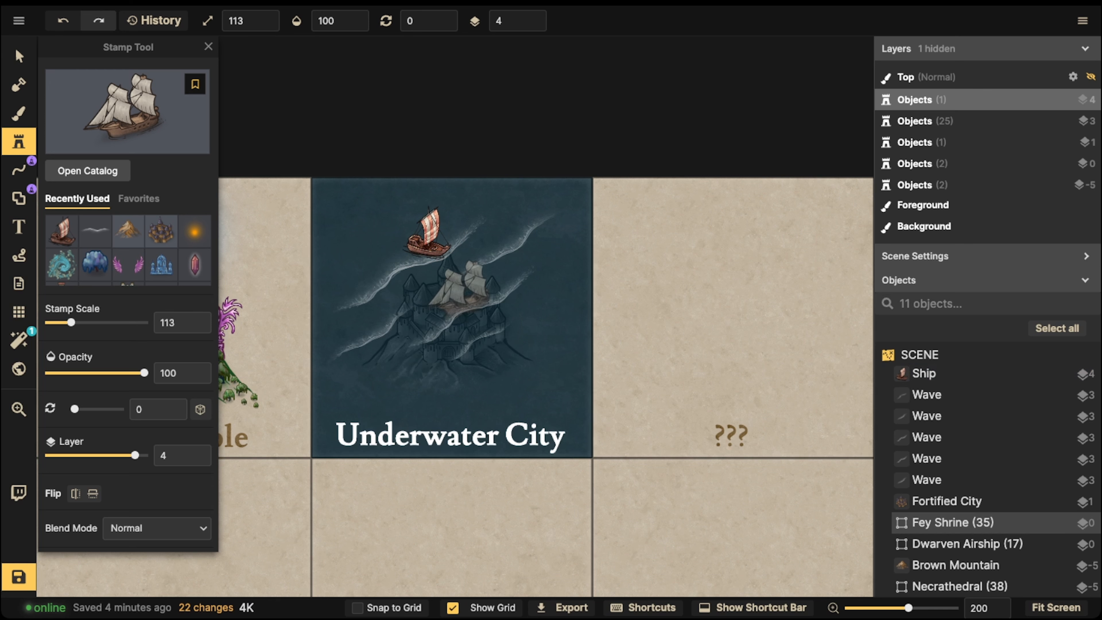
pyautogui.click(363, 312)
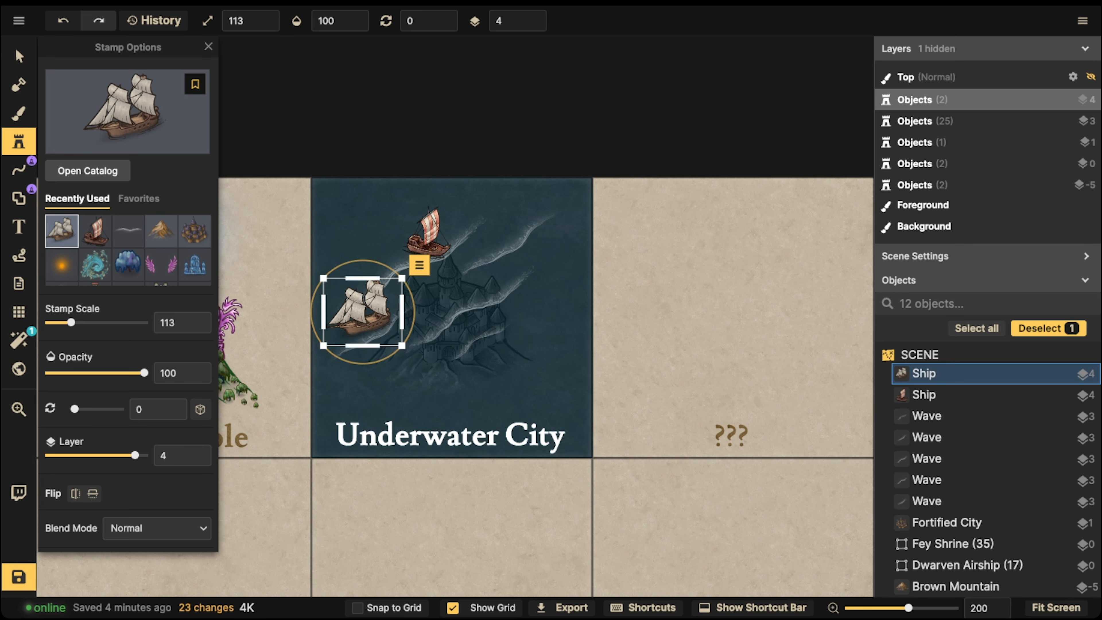
pyautogui.click(19, 56)
pyautogui.press('Delete')
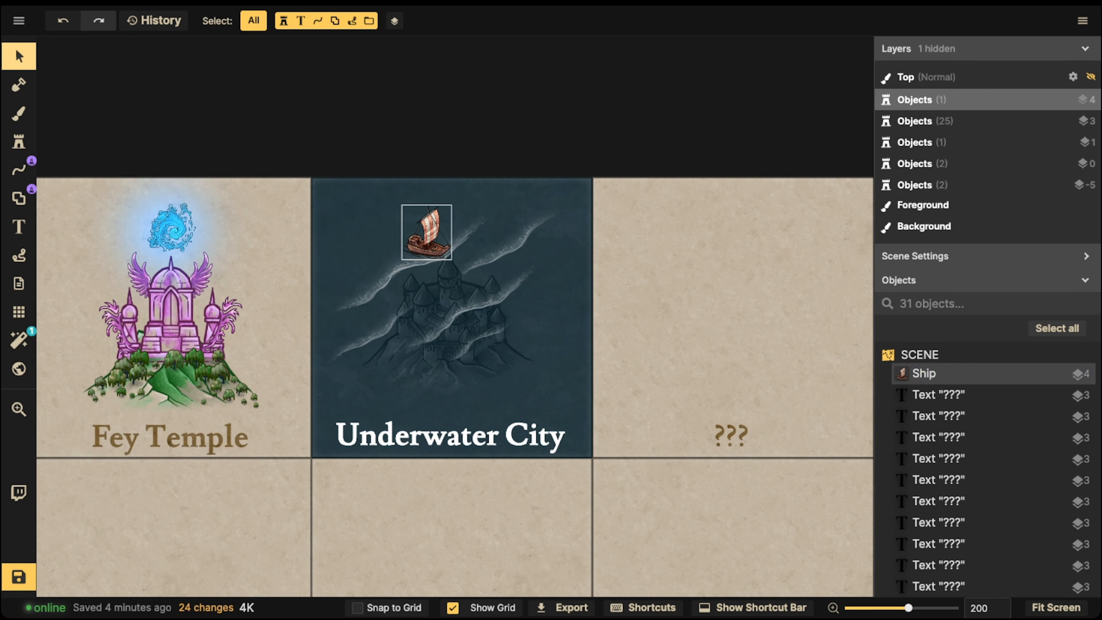
# Step: Nudge the ship upward, and select the ship, waves, city and mountain together to adjust their position slightly in the cell
pyautogui.moveTo(427, 234)
pyautogui.mouseDown()
pyautogui.moveTo(445, 266)
pyautogui.moveTo(396, 249)
pyautogui.moveTo(426, 229)
pyautogui.mouseUp()
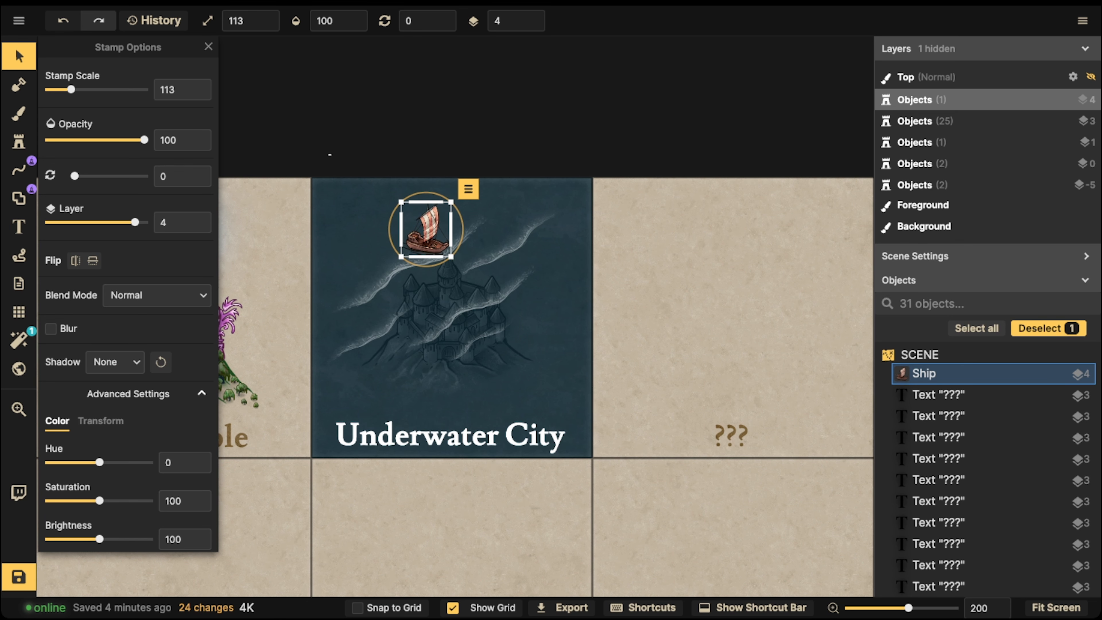
pyautogui.moveTo(328, 155); pyautogui.dragTo(571, 385)
pyautogui.moveTo(473, 321); pyautogui.dragTo(475, 323)
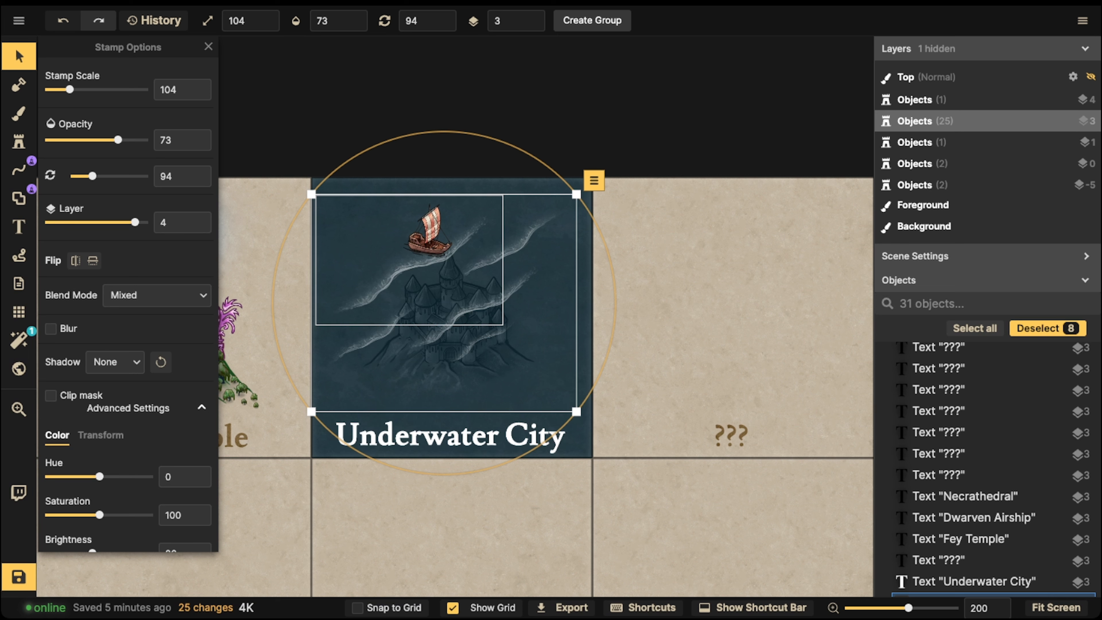
# Step: Toggle the clip mask of the Brown Mountain stamp on and off to compare its look, leaving it off
pyautogui.click(438, 374)
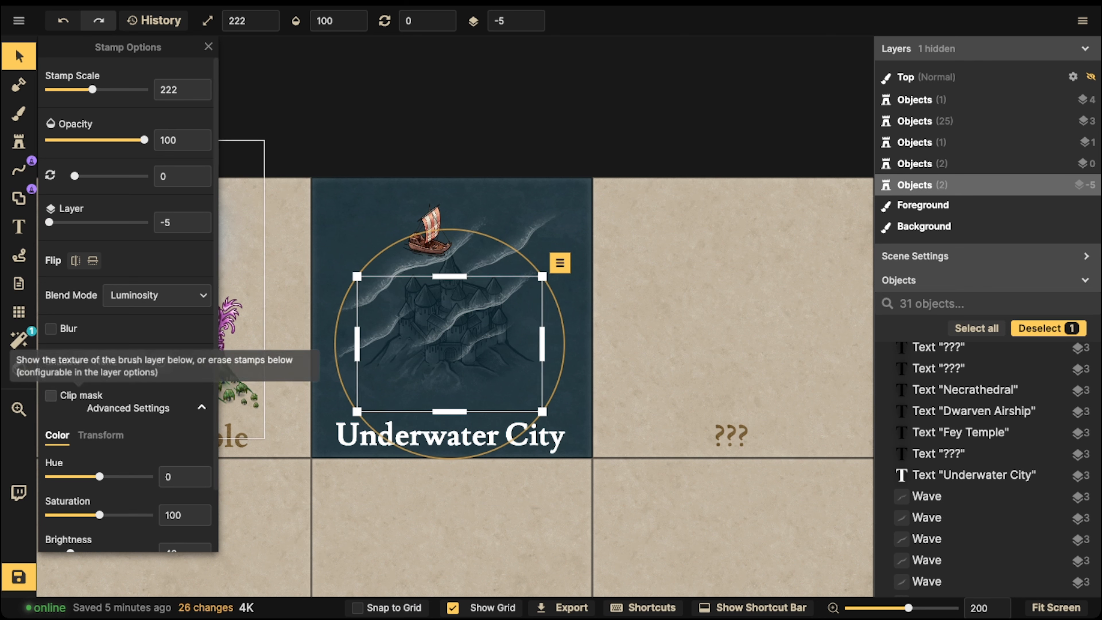
pyautogui.click(50, 395)
pyautogui.click(51, 396)
pyautogui.click(51, 395)
pyautogui.click(51, 396)
pyautogui.click(51, 395)
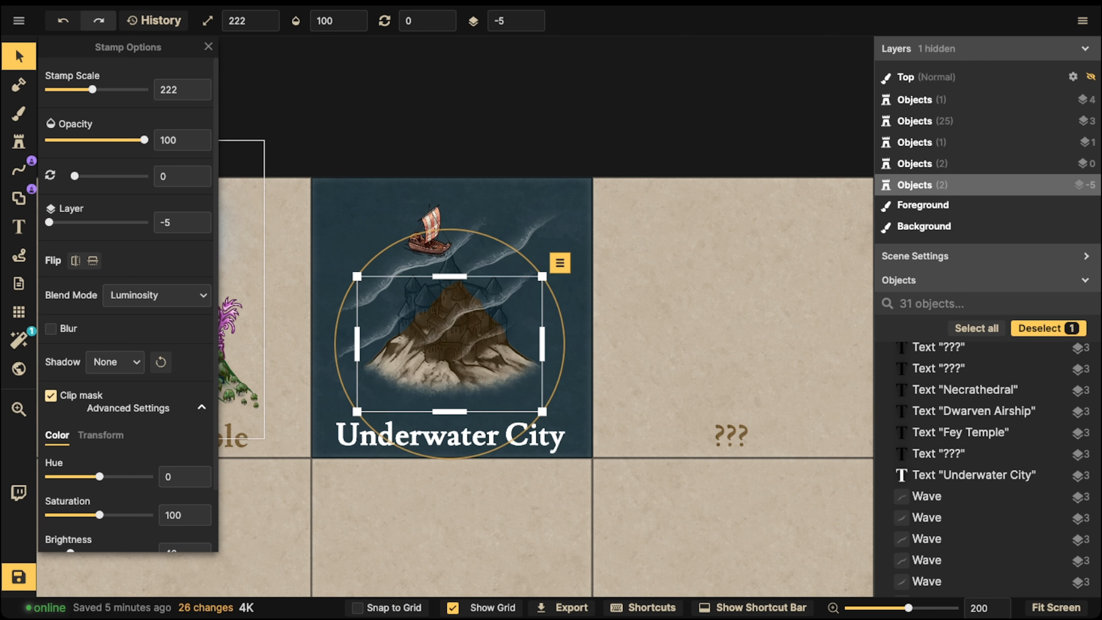
pyautogui.click(51, 395)
pyautogui.click(51, 395)
pyautogui.click(51, 395)
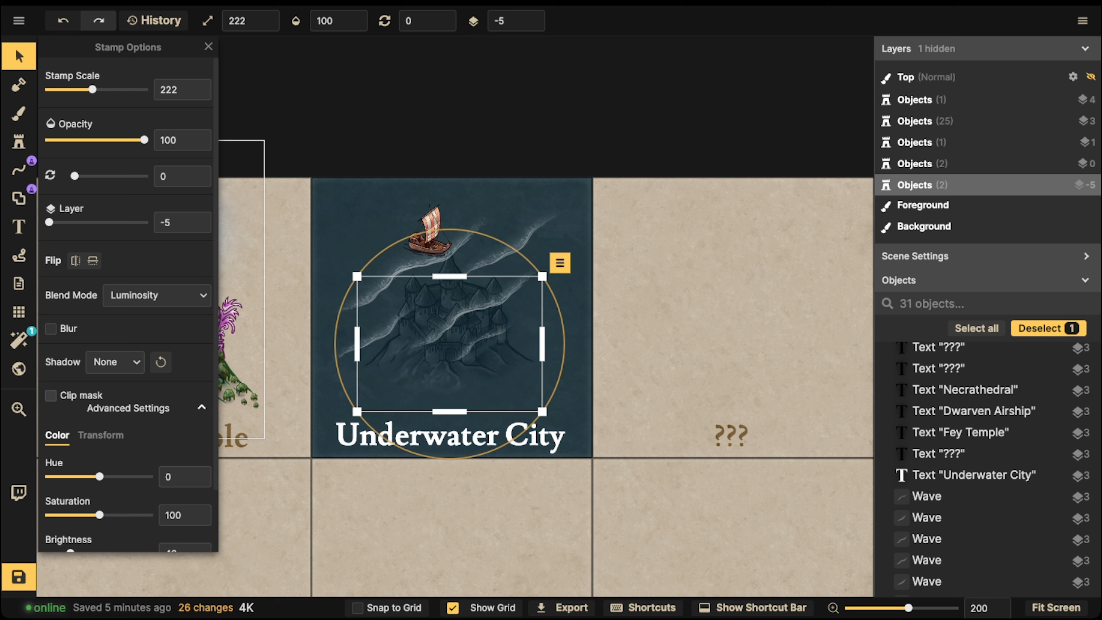
pyautogui.click(51, 396)
pyautogui.click(51, 395)
pyautogui.click(50, 395)
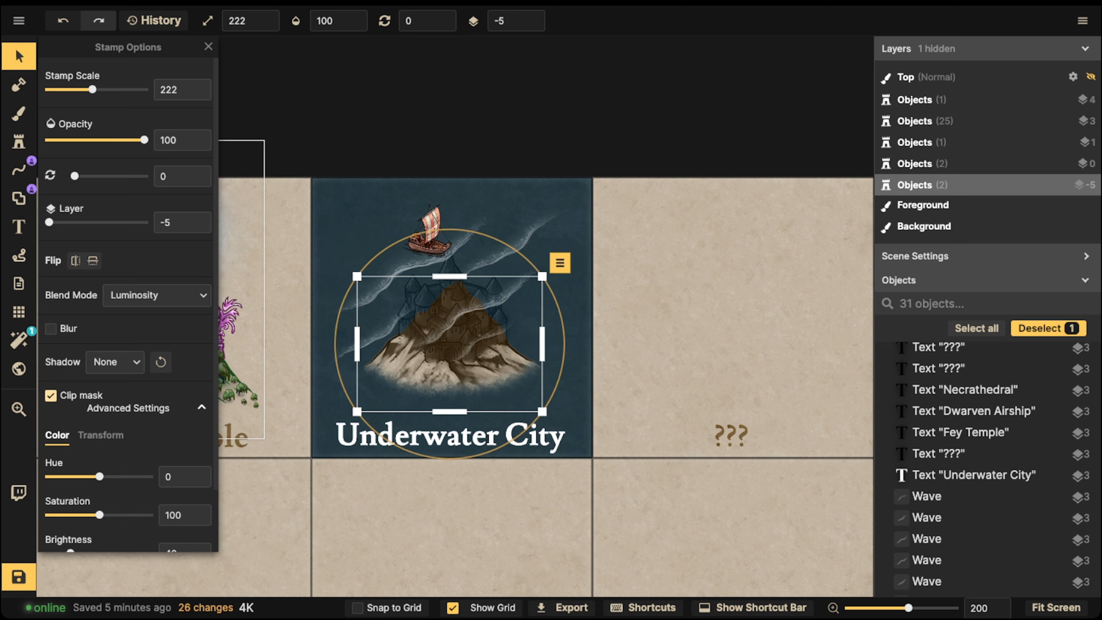
pyautogui.scroll(-2, 115, 362)
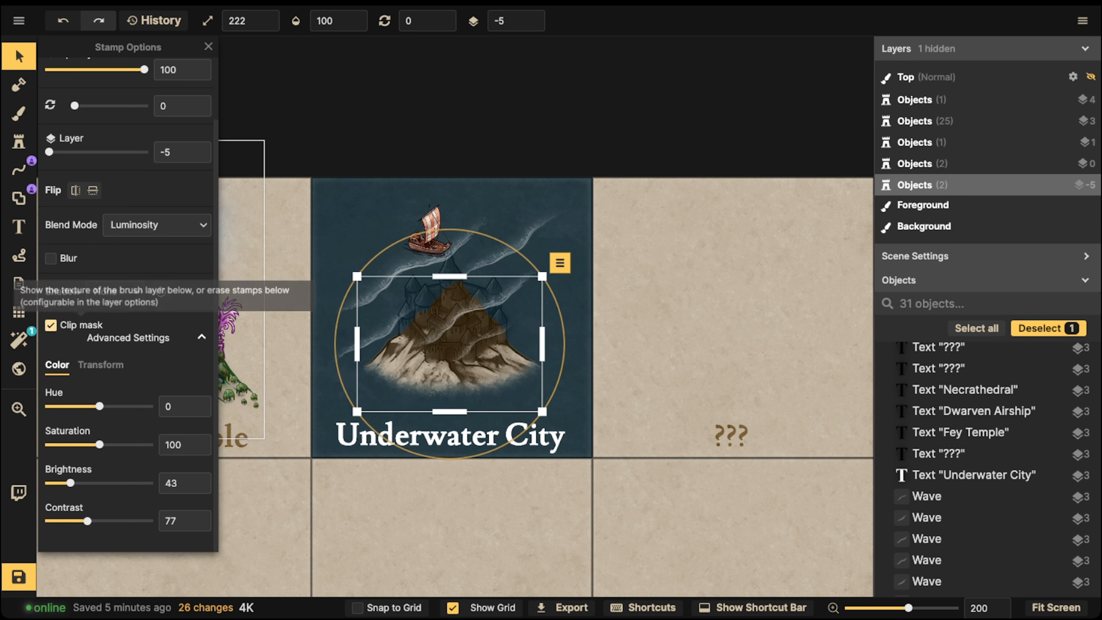
pyautogui.click(51, 325)
# Step: Group the mountain, city, waves and ship in the underwater cell under the name "Underwater City" and save the map
pyautogui.moveTo(359, 156); pyautogui.dragTo(553, 406)
pyautogui.click(592, 20)
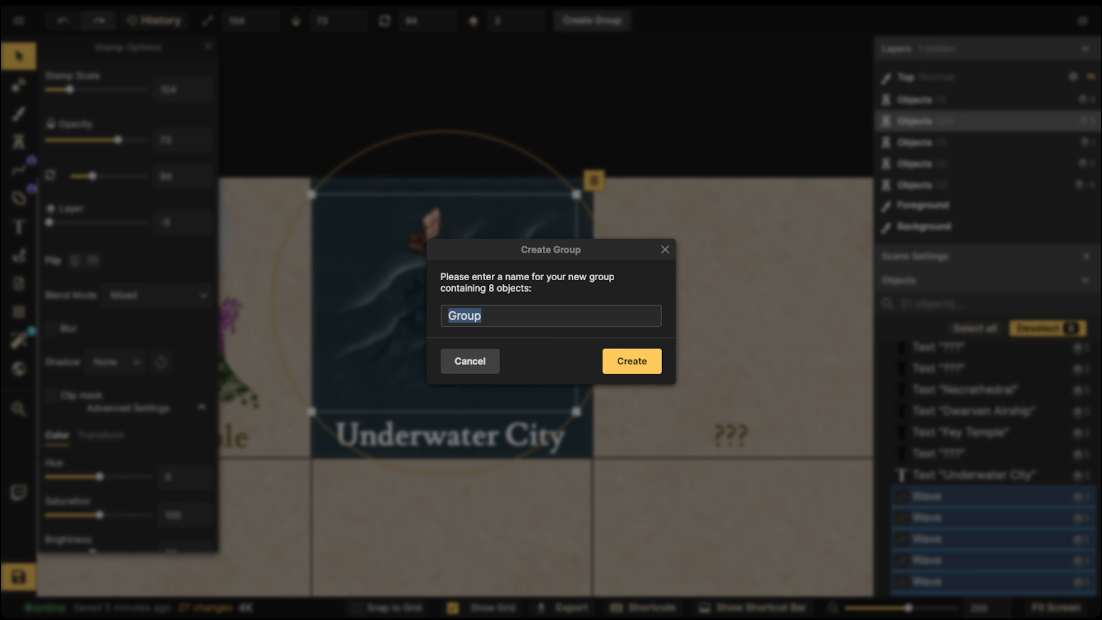
pyautogui.press('BackSpace')
pyautogui.write('Underwater Ci')
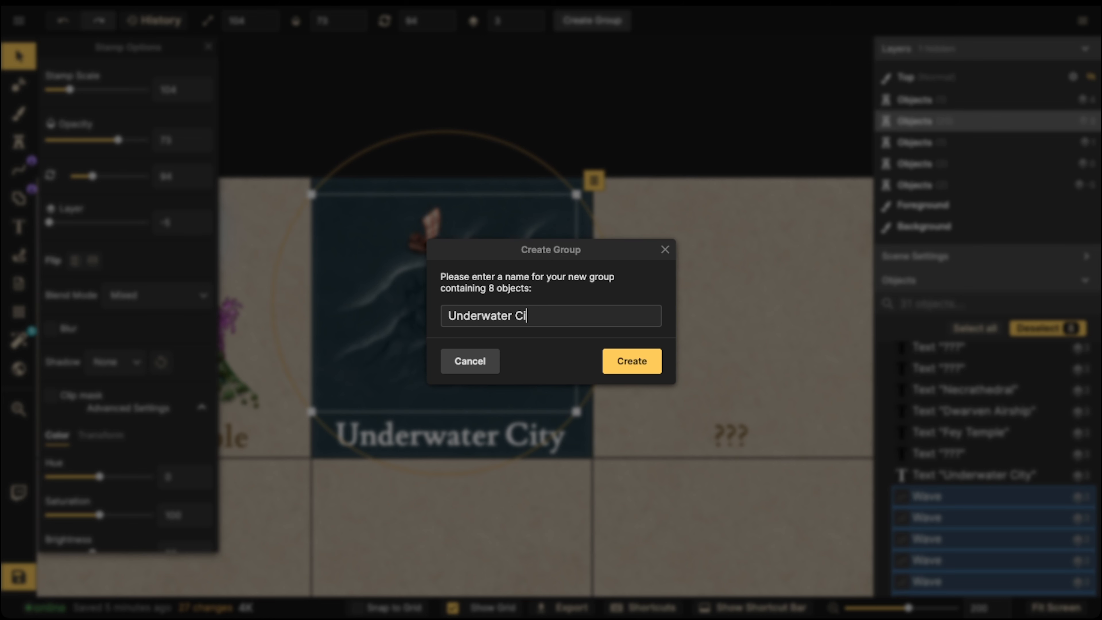
pyautogui.write('ty')
pyautogui.press('Return')
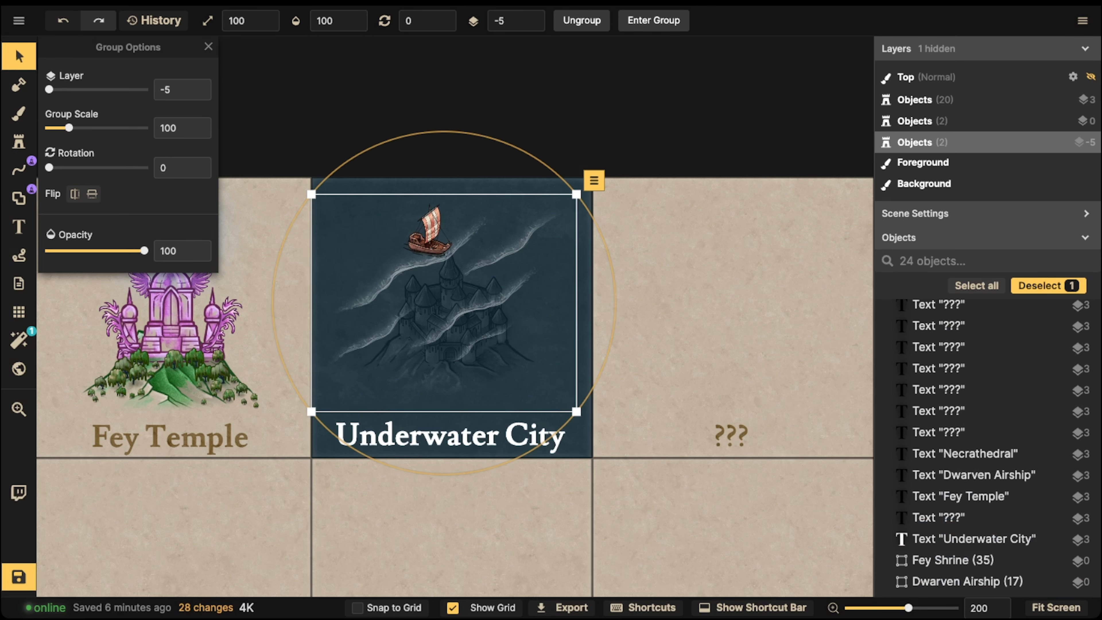
pyautogui.scroll(-1, 418, 265)
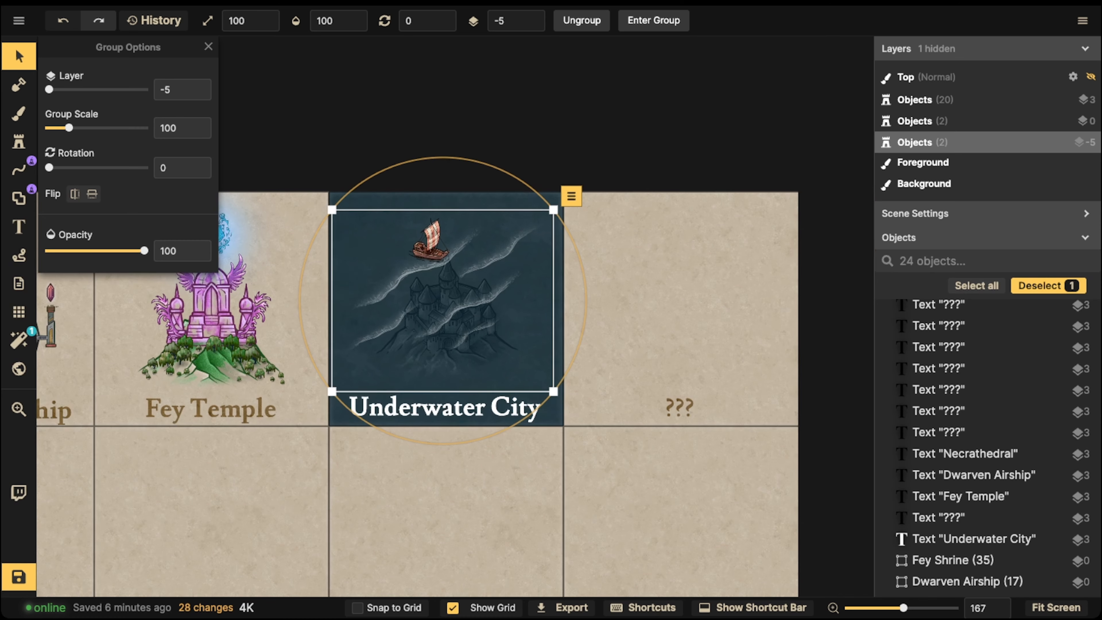
pyautogui.press('Escape')
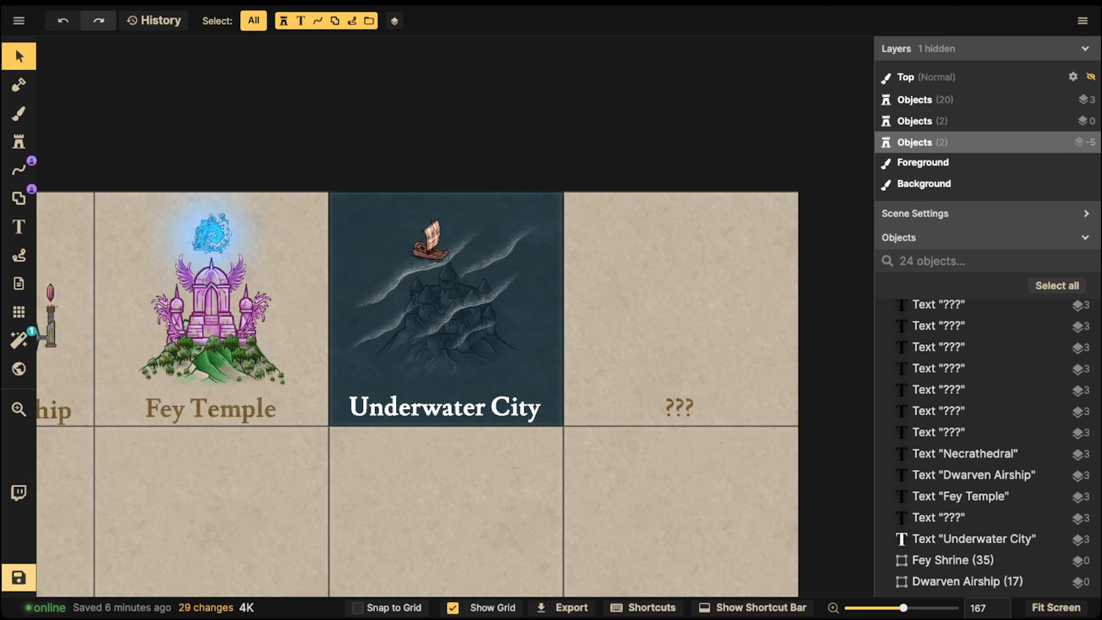
pyautogui.click(18, 578)
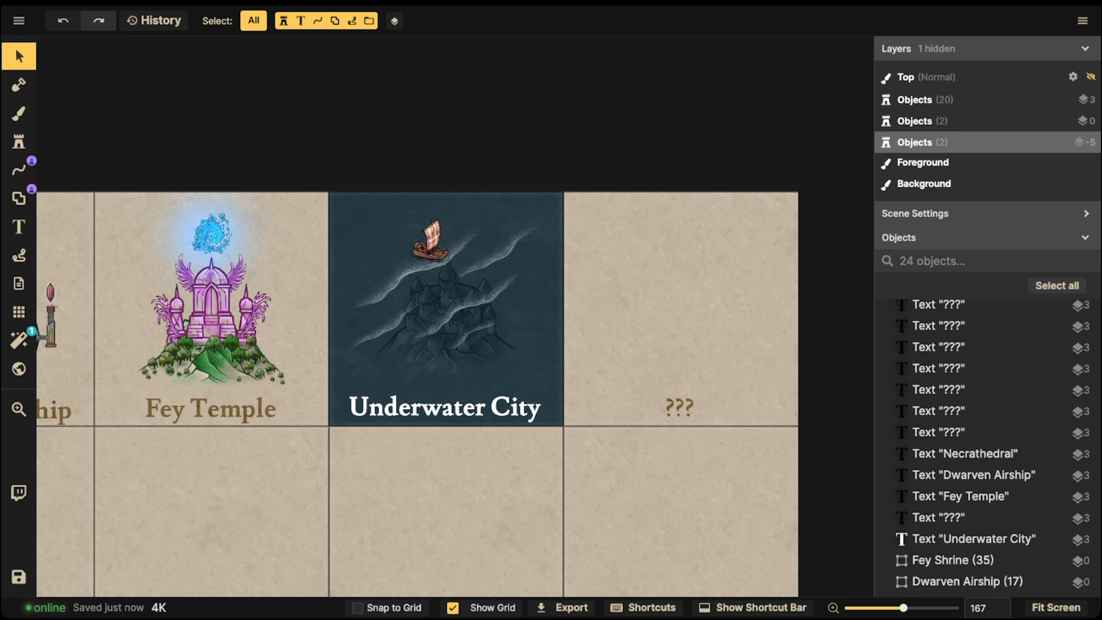
# Step: Change the "???" label in the cell beside Underwater City to "Floating City"
pyautogui.scroll(-5, 445, 268)
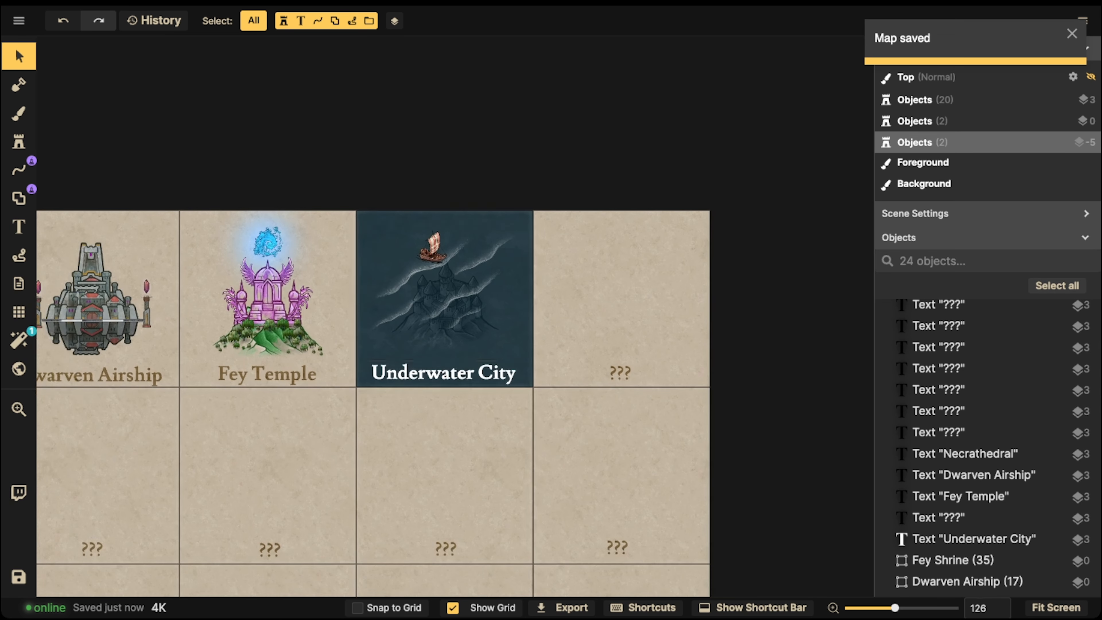
pyautogui.press('space')
pyautogui.moveTo(445, 268); pyautogui.dragTo(295, 268)
pyautogui.moveTo(471, 373); pyautogui.dragTo(458, 373)
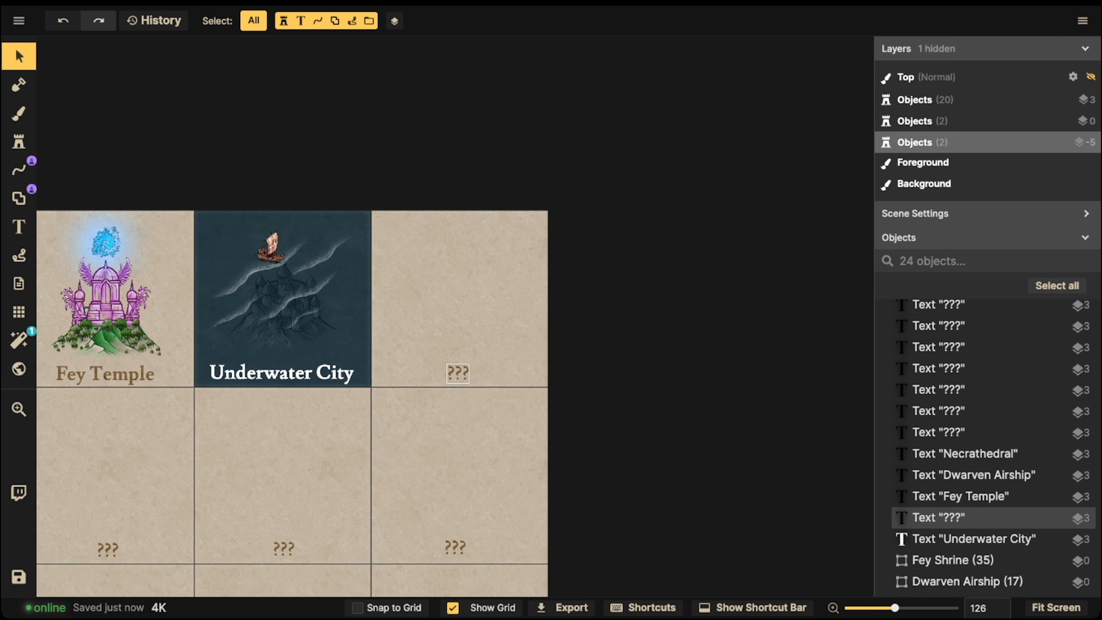
pyautogui.click(457, 373)
pyautogui.tripleClick(60, 85)
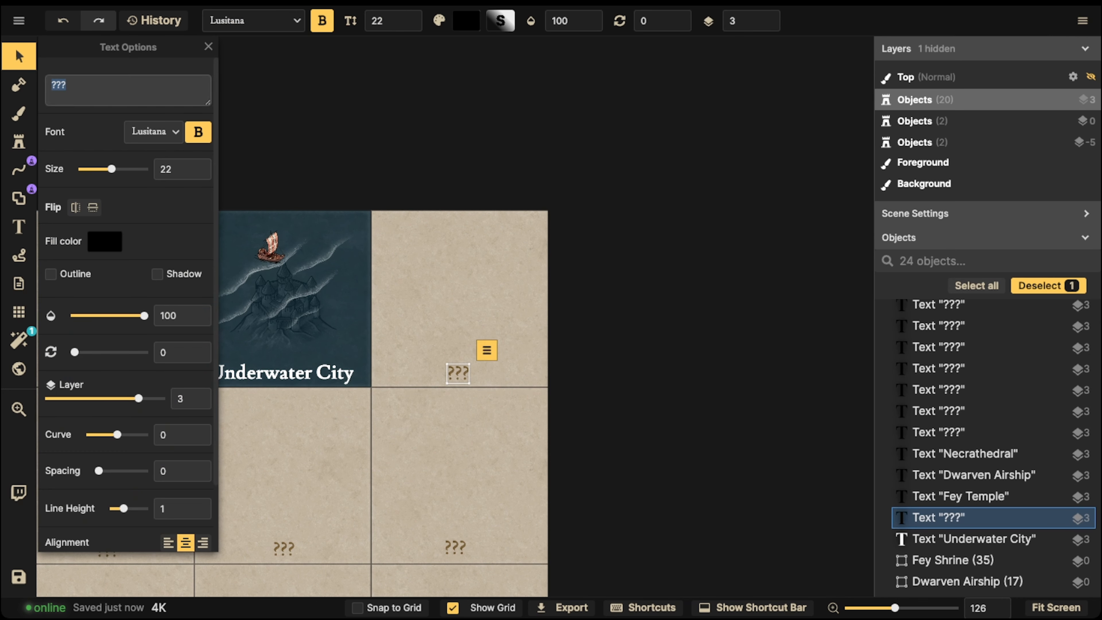
pyautogui.write('Flating')
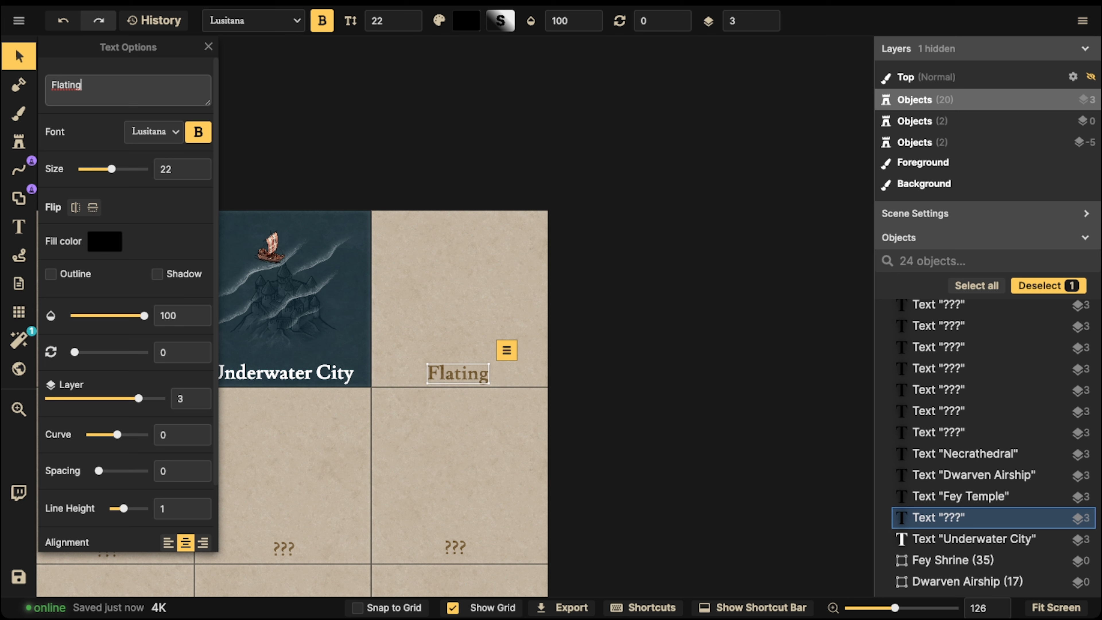
pyautogui.press('BackSpace')
pyautogui.press('BackSpace')
pyautogui.press('BackSpace')
pyautogui.press('BackSpace')
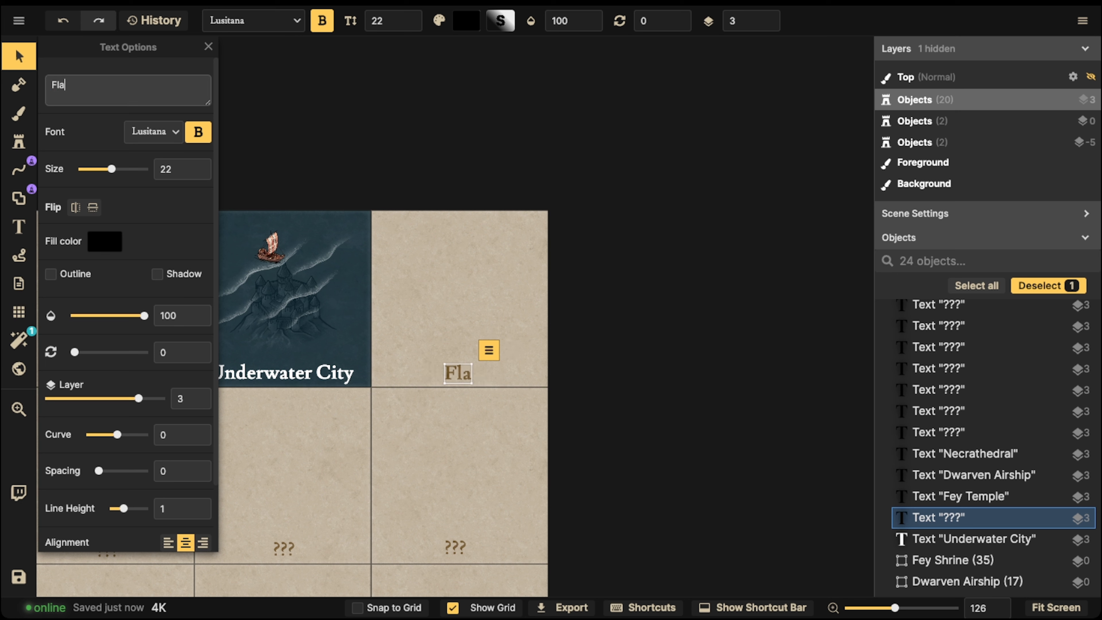
pyautogui.write('oating')
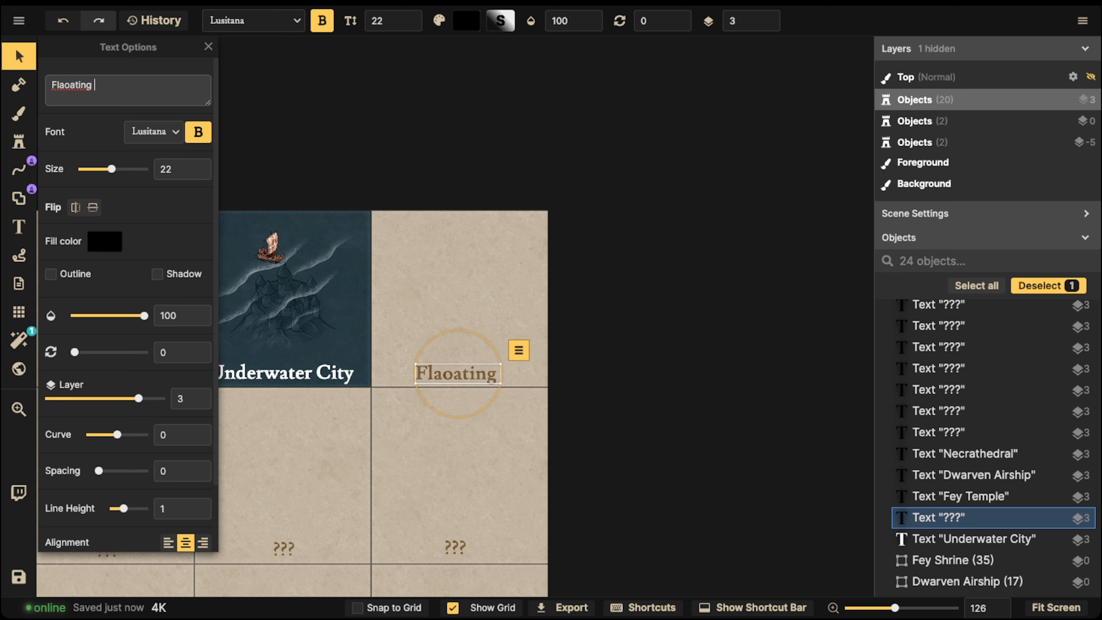
pyautogui.press('BackSpace')
pyautogui.press('BackSpace')
pyautogui.press('BackSpace')
pyautogui.press('BackSpace')
pyautogui.press('BackSpace')
pyautogui.press('BackSpace')
pyautogui.press('BackSpace')
pyautogui.write('oa')
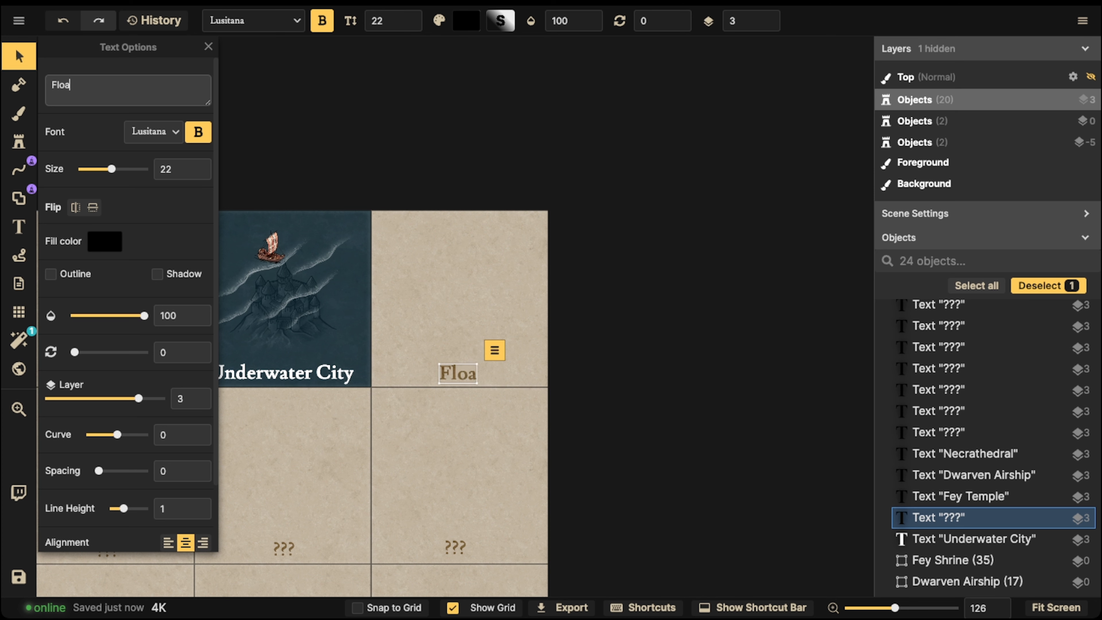
pyautogui.write('ting City')
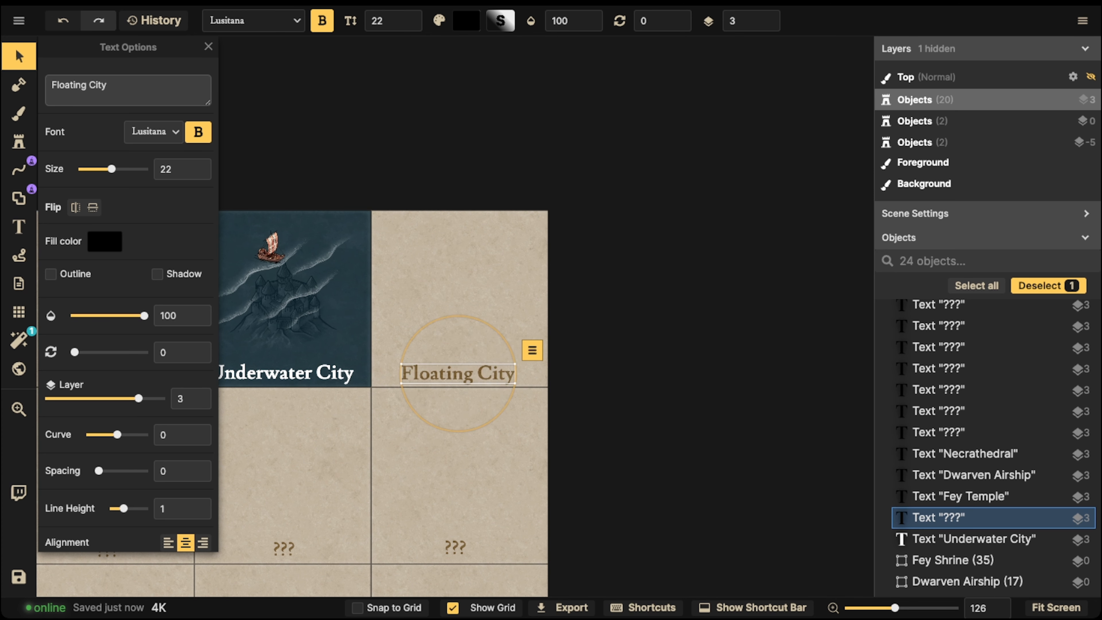
pyautogui.press('Escape')
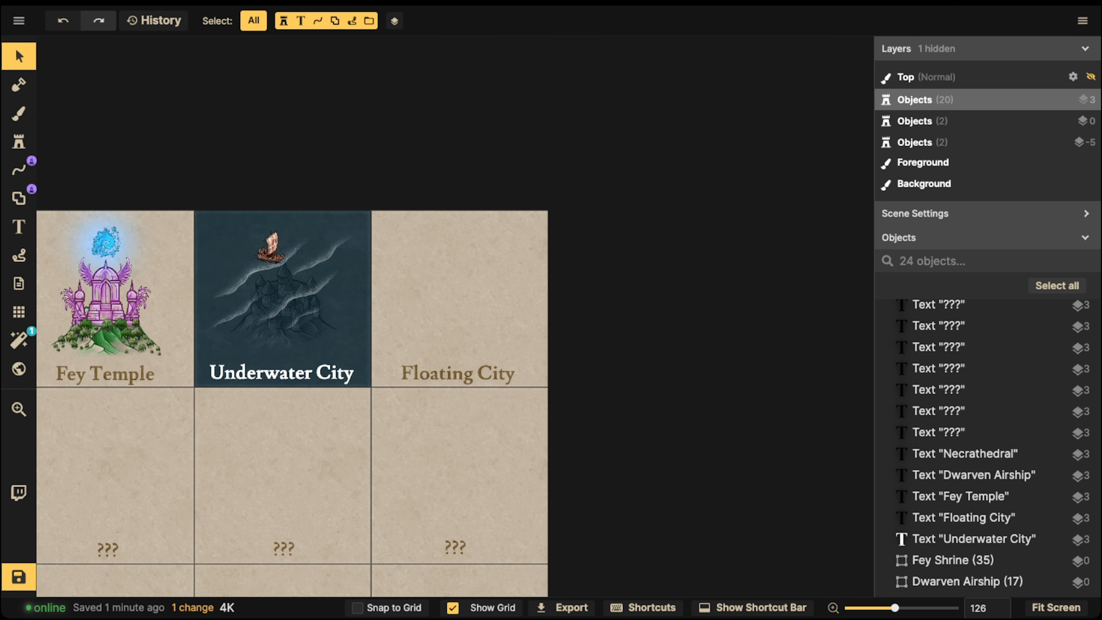
pyautogui.click(963, 517)
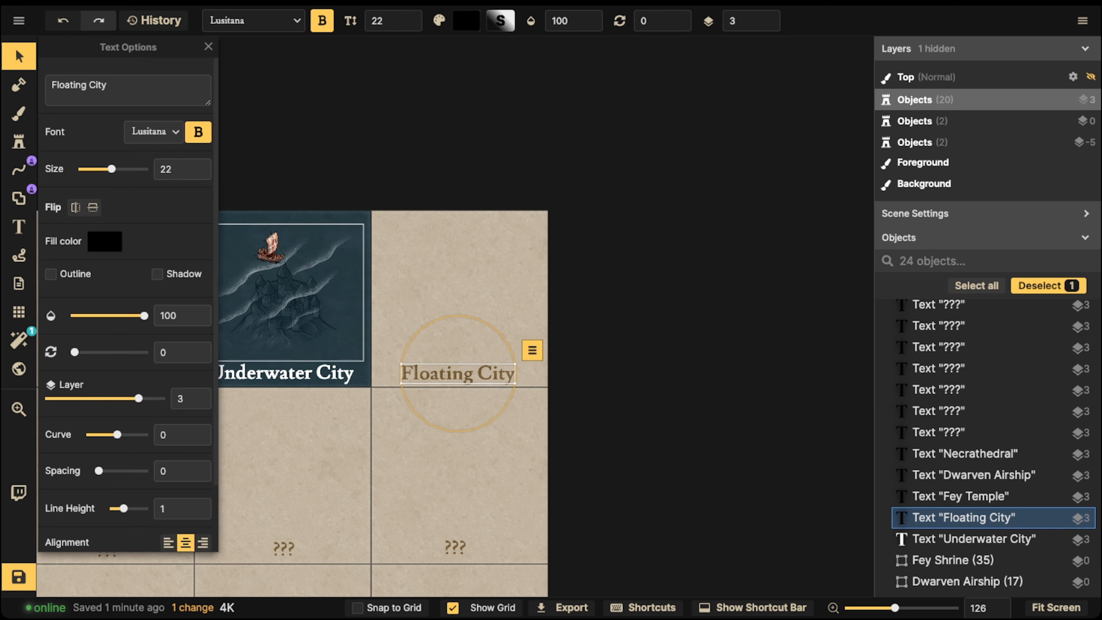
# Step: Search the stamp catalog for "floating" and choose the Grey Floating Islands stamp set
pyautogui.click(19, 141)
pyautogui.write('f')
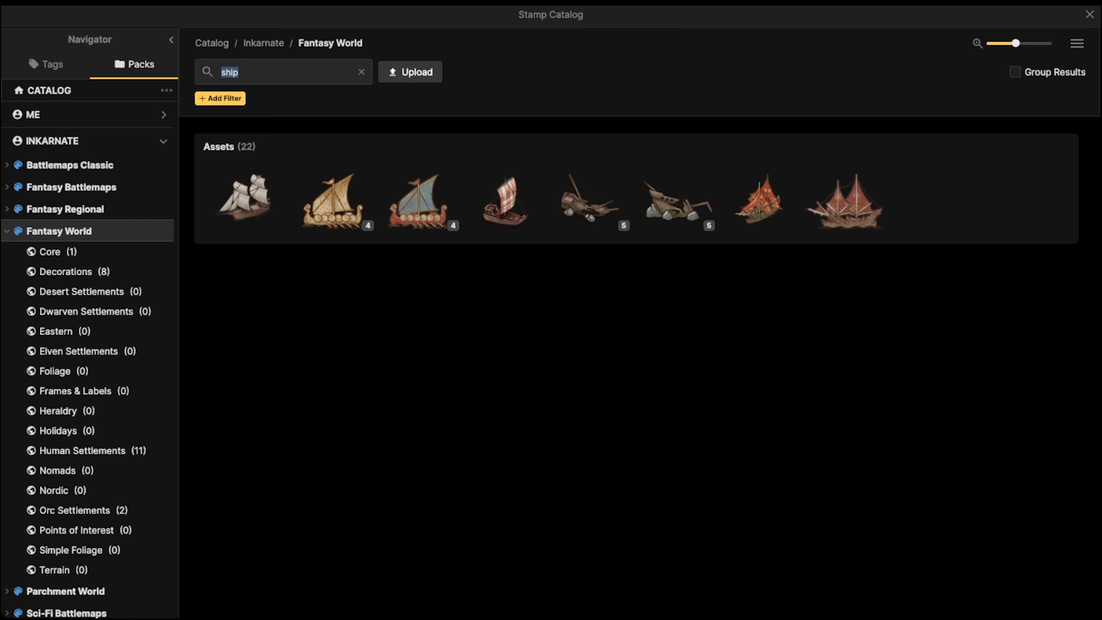
pyautogui.write('floating')
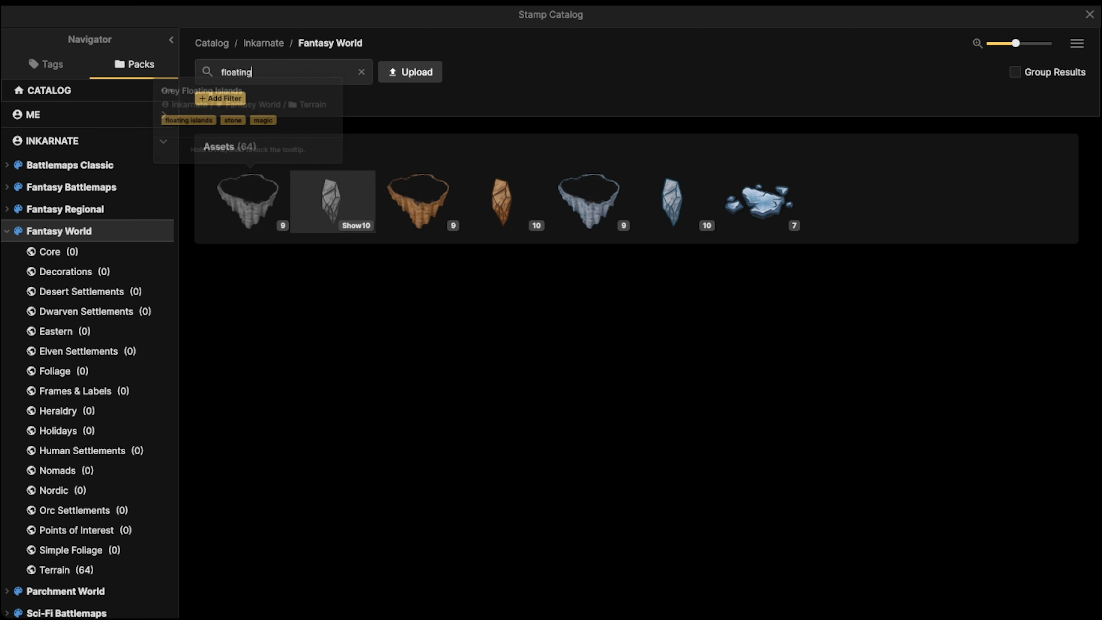
pyautogui.moveTo(589, 201)
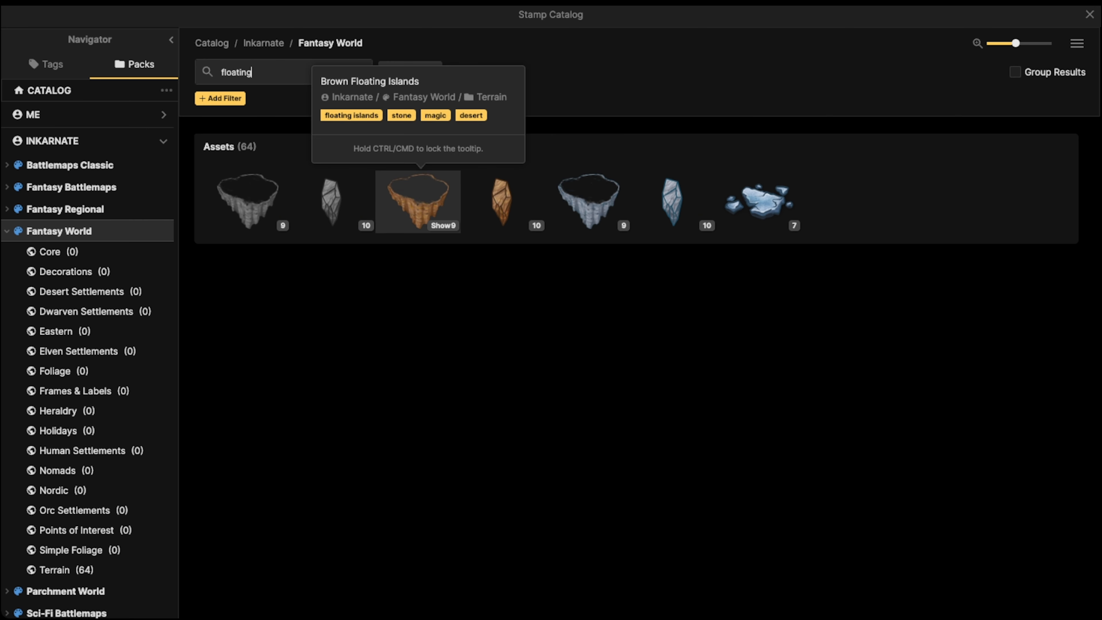
pyautogui.click(248, 201)
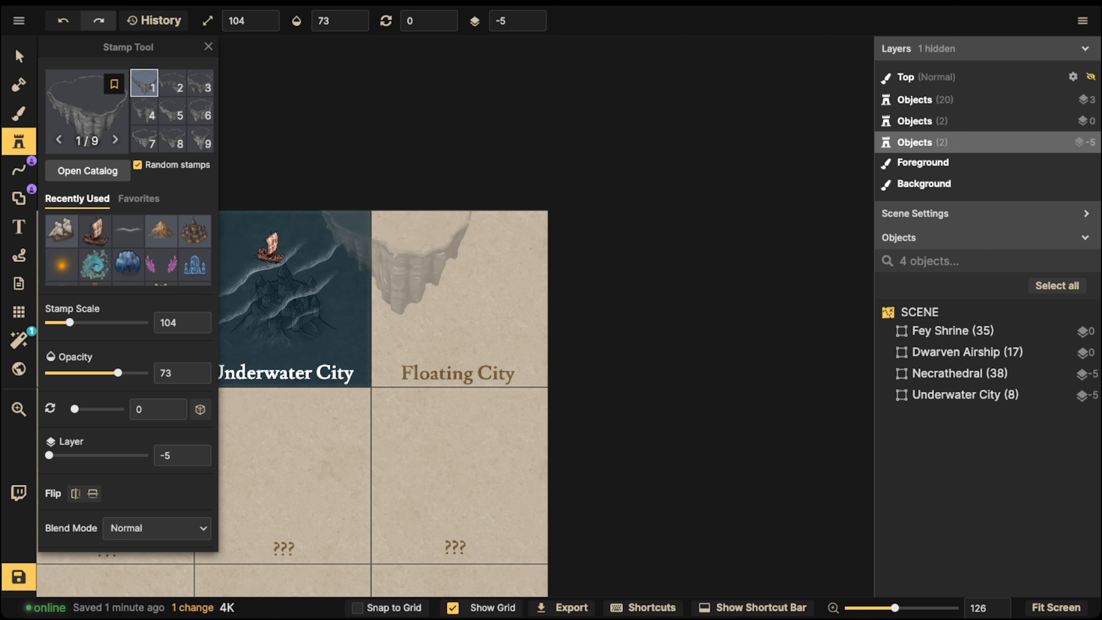
# Step: Place a grey floating island at scale 64 above the Floating City label and set its opacity to 100
pyautogui.keyDown('shift'); pyautogui.scroll(-4, 454, 288); pyautogui.keyUp('shift')
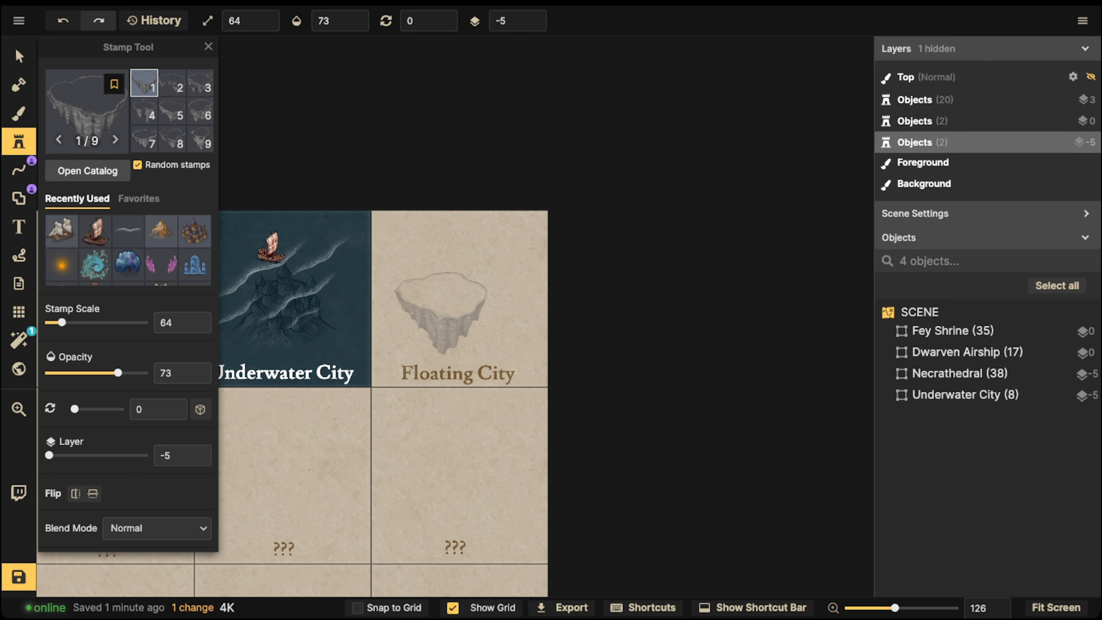
pyautogui.click(451, 295)
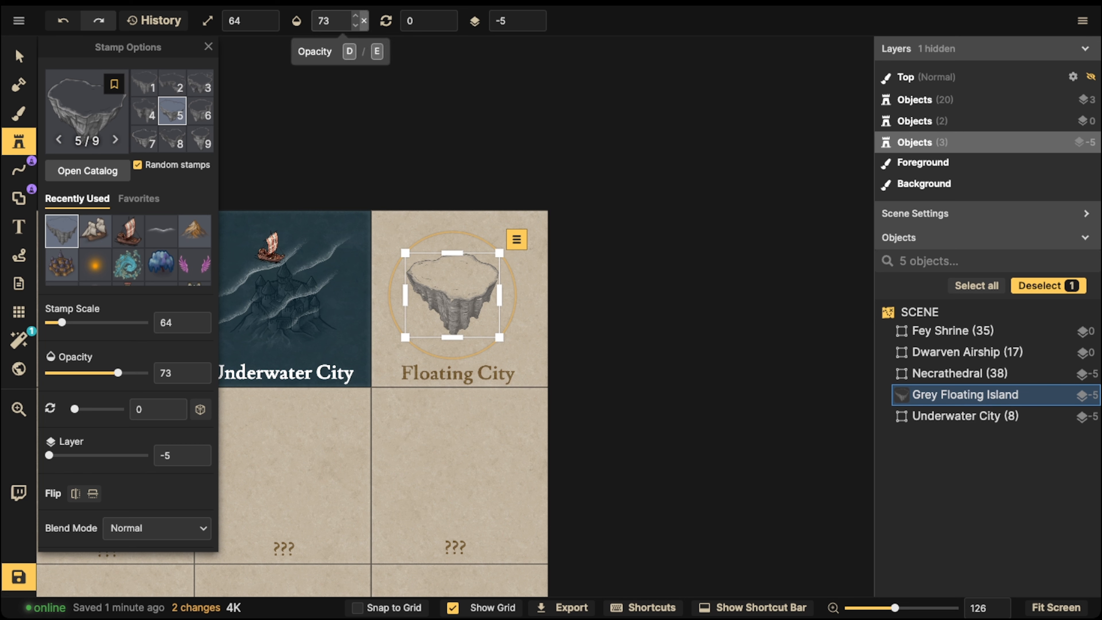
pyautogui.click(364, 21)
pyautogui.click(19, 57)
pyautogui.scroll(2, 459, 251)
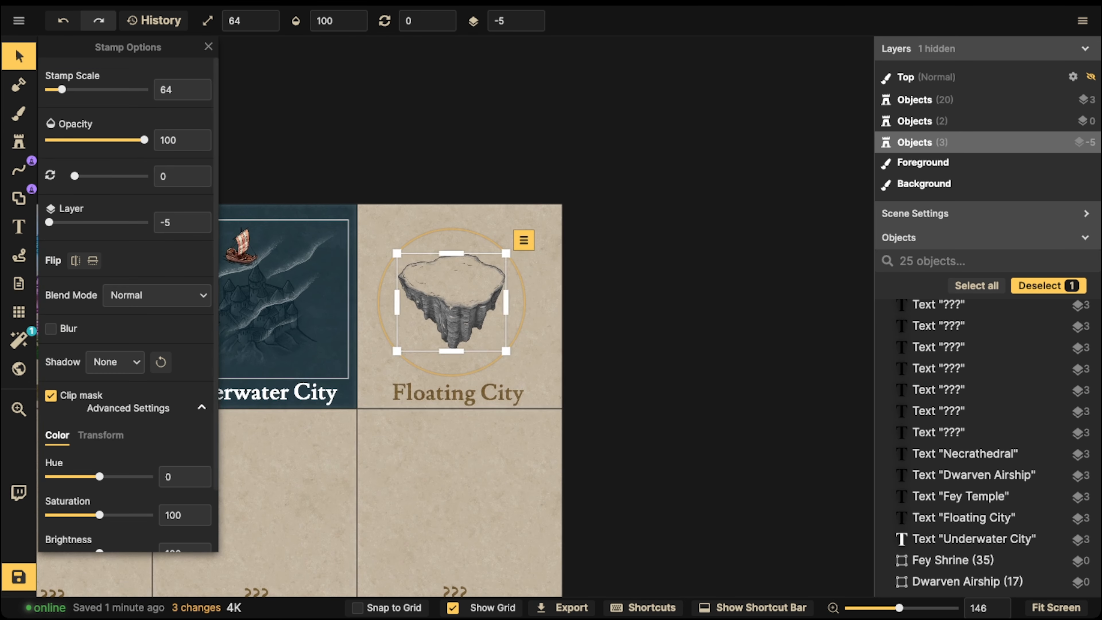
# Step: Place three more random Grey Floating Islands variants at scale 64 in the empty cell below Floating City
pyautogui.click(19, 141)
pyautogui.scroll(2, 433, 317)
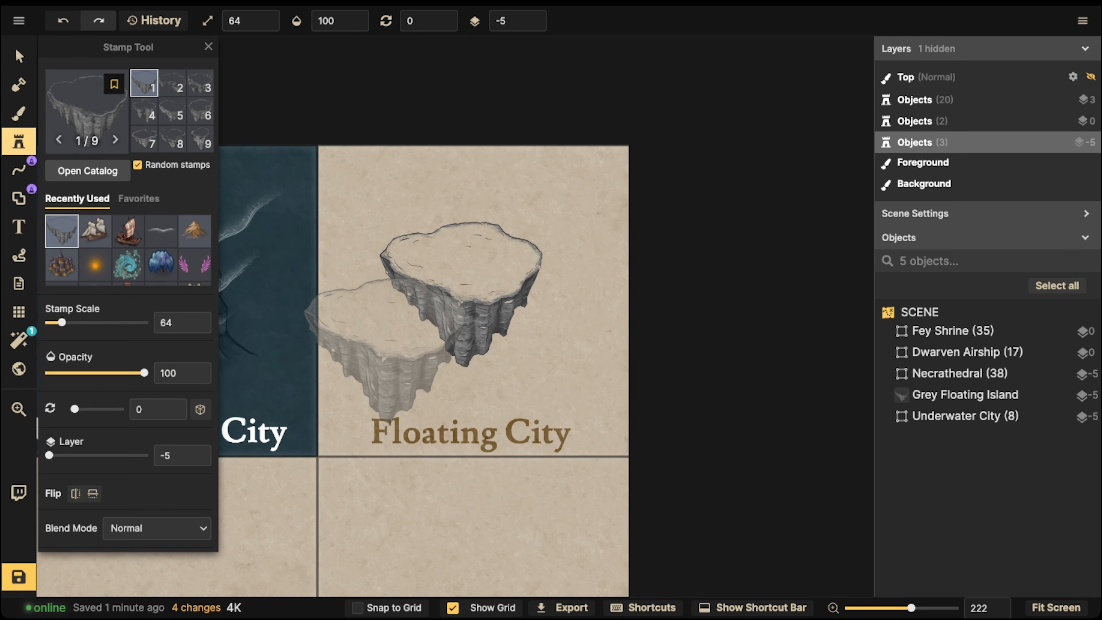
pyautogui.moveTo(419, 419); pyautogui.dragTo(449, 246, button='right')
pyautogui.click(481, 369)
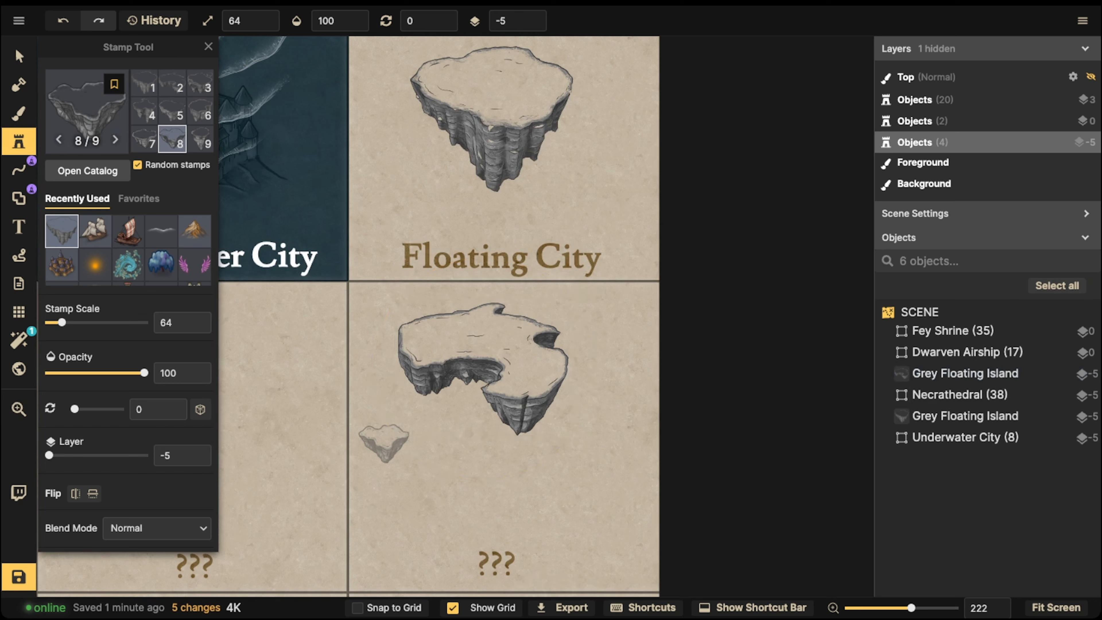
pyautogui.click(396, 436)
pyautogui.click(492, 471)
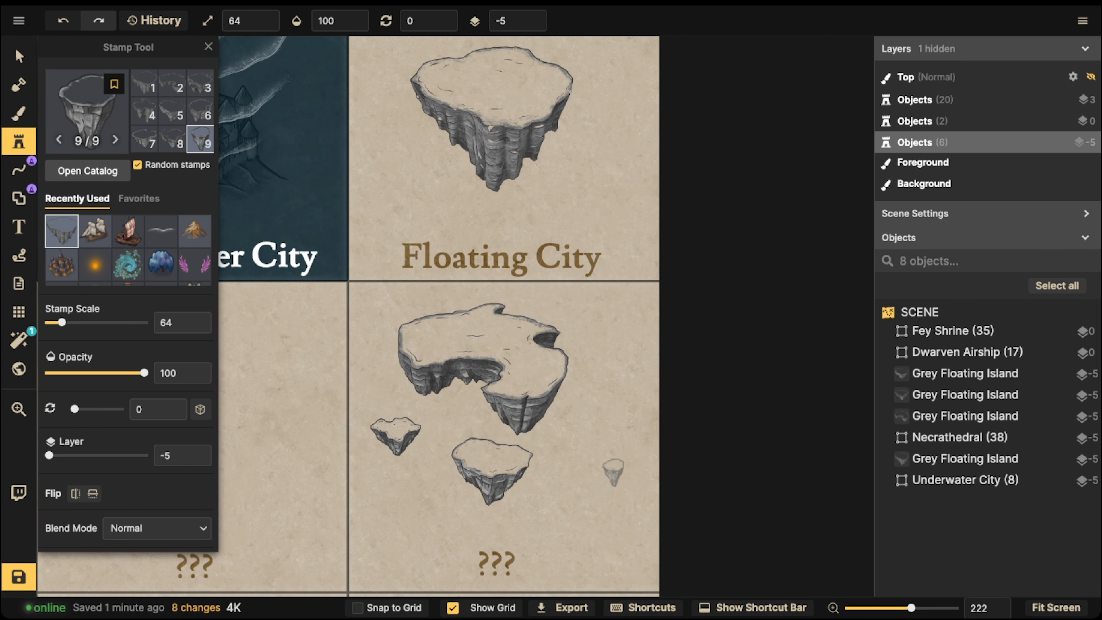
# Step: Place three more small grey floating islands around the crescent-shaped island in the tile below Floating City
pyautogui.click(605, 458)
pyautogui.click(609, 348)
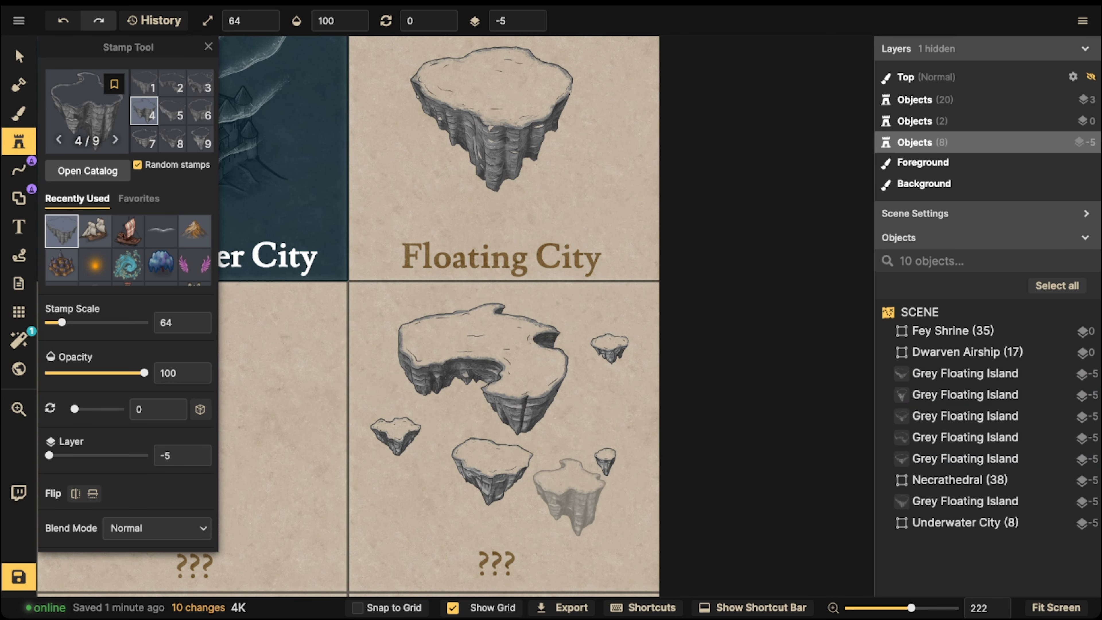
pyautogui.click(569, 518)
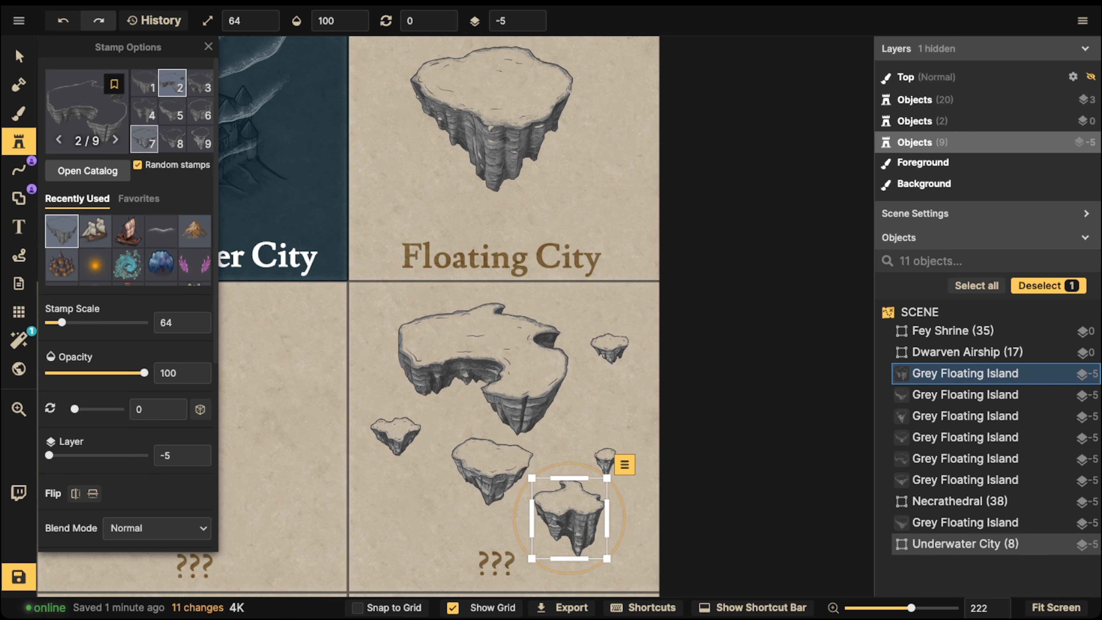
# Step: Move the large grey island slightly up and to the right within the Floating City tile
pyautogui.press('v')
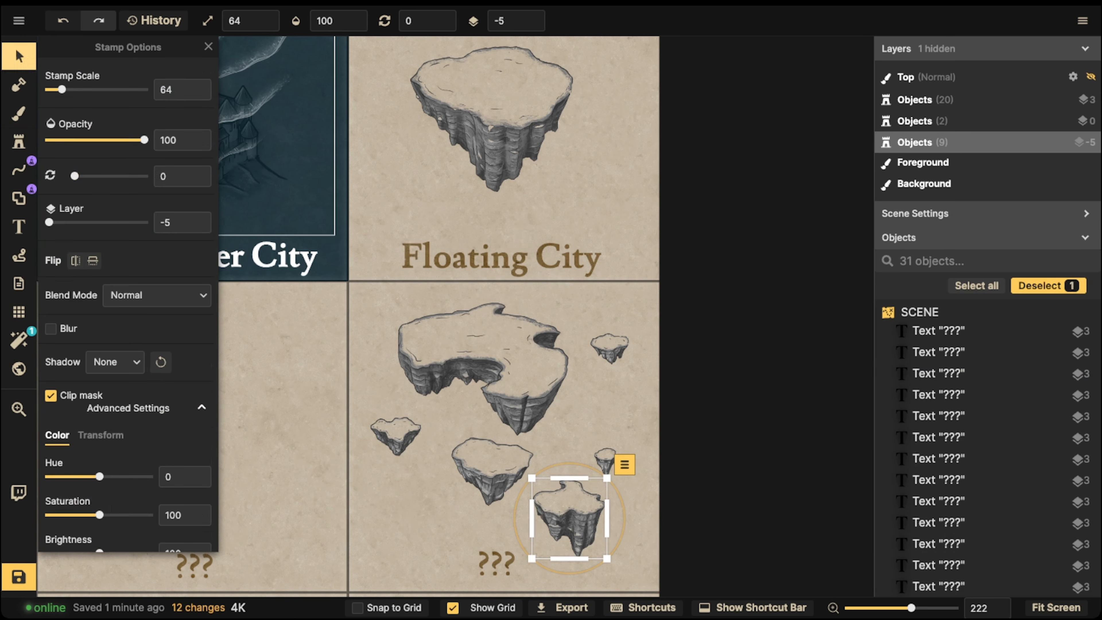
pyautogui.press('space')
pyautogui.moveTo(465, 260); pyautogui.dragTo(503, 296)
pyautogui.press('space')
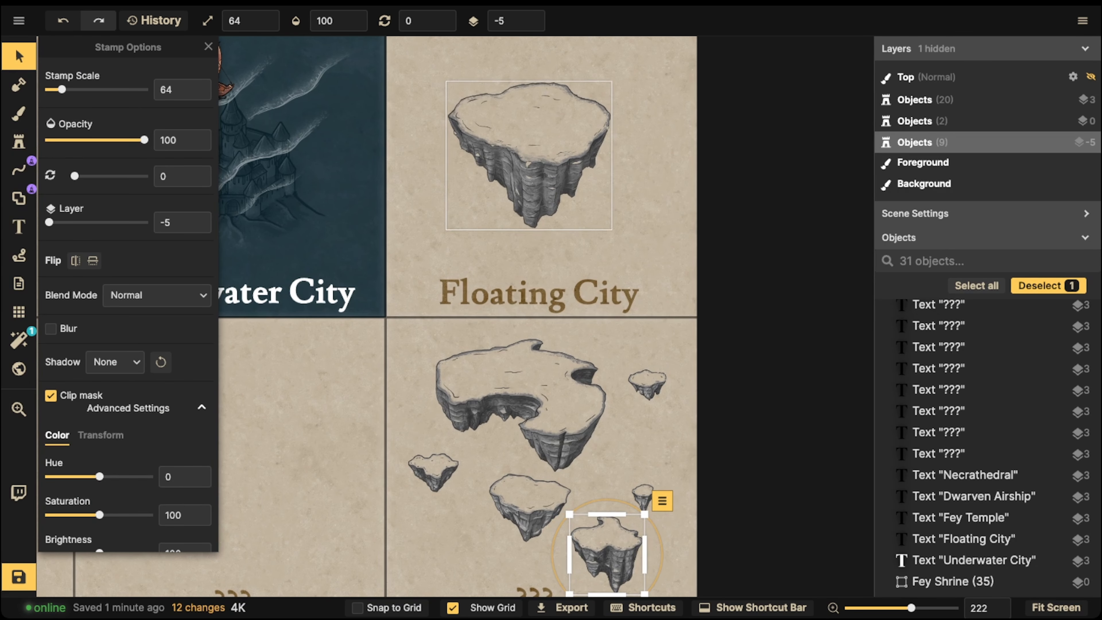
pyautogui.click(530, 169)
pyautogui.press('space')
pyautogui.moveTo(530, 169); pyautogui.dragTo(529, 237)
pyautogui.moveTo(529, 238); pyautogui.dragTo(542, 200)
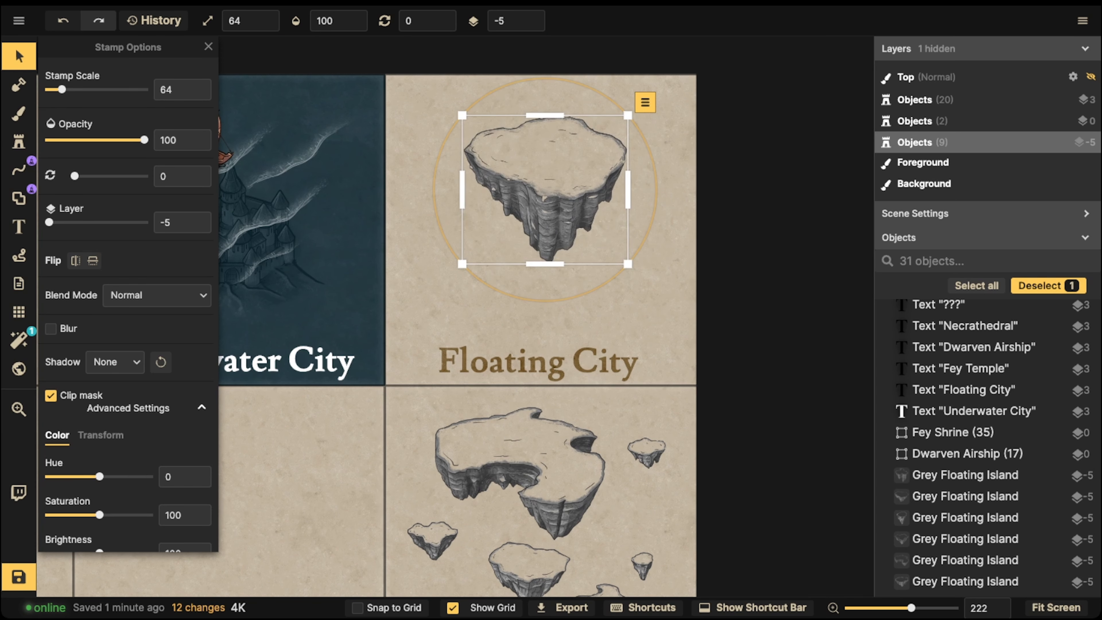
# Step: Bring the medium and small islands from the tile below up to flank the large island's lower left and right sides
pyautogui.moveTo(531, 442)
pyautogui.mouseDown()
pyautogui.moveTo(516, 457)
pyautogui.moveTo(530, 443)
pyautogui.mouseUp()
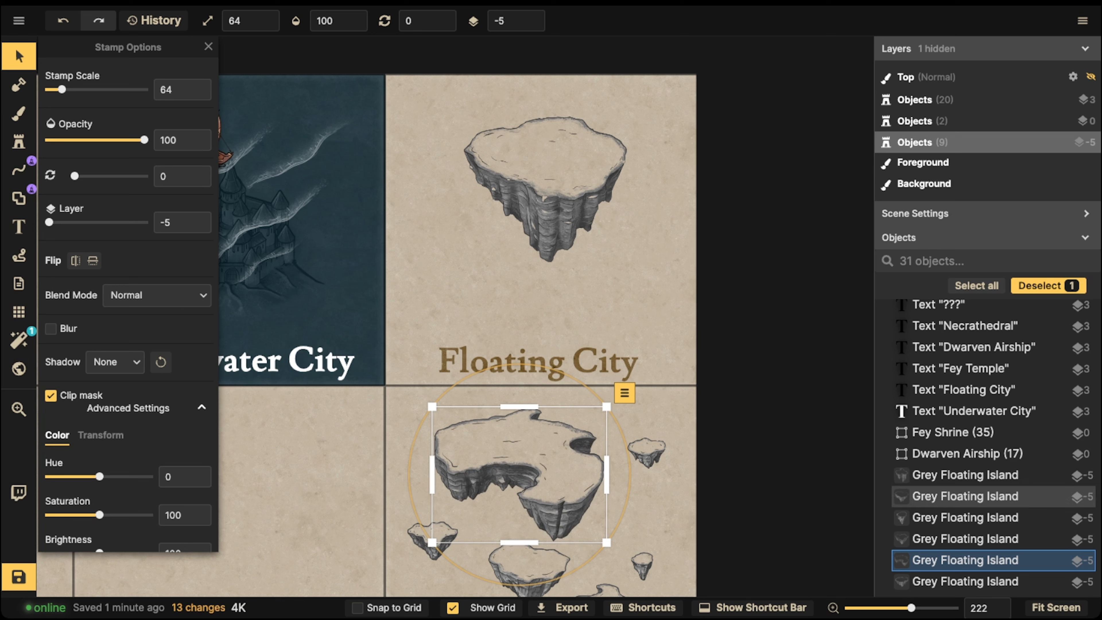
pyautogui.moveTo(529, 573); pyautogui.dragTo(505, 286)
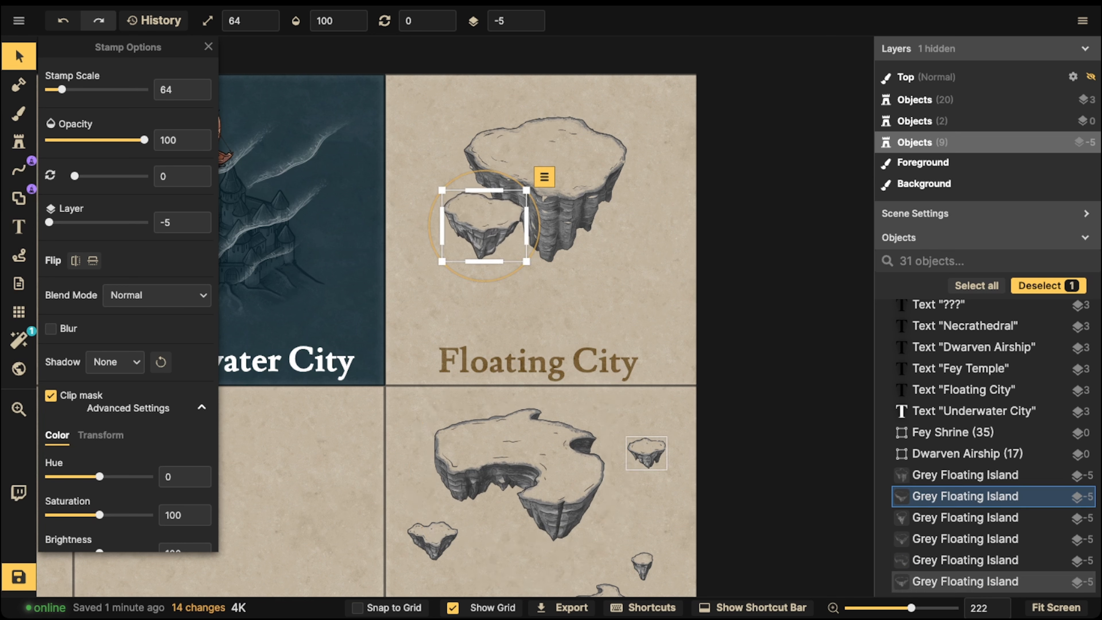
pyautogui.moveTo(647, 453); pyautogui.dragTo(636, 268)
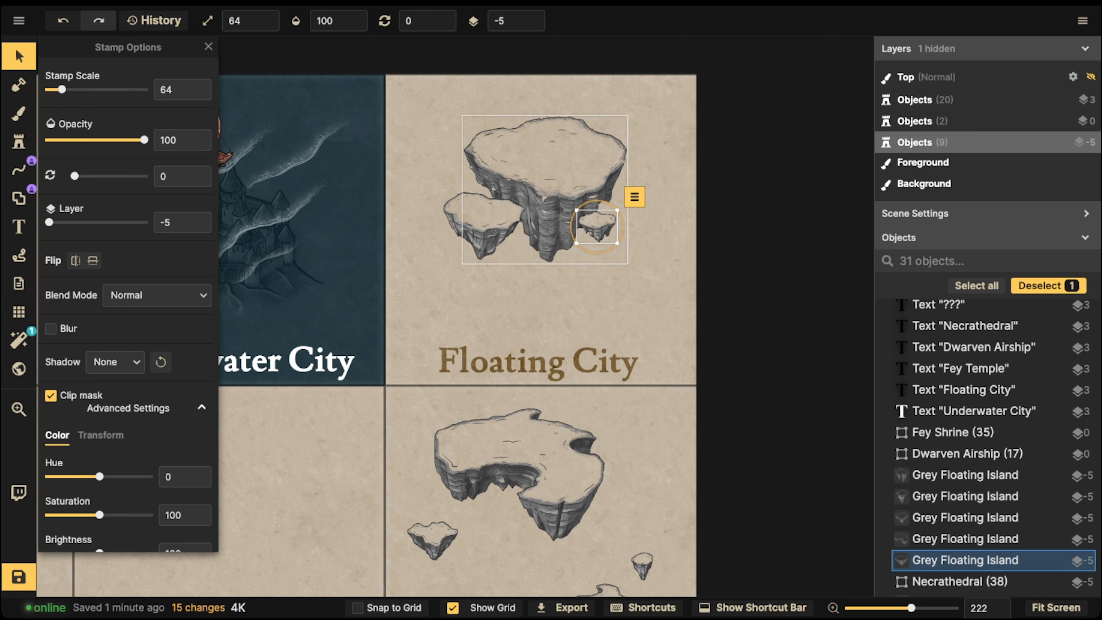
pyautogui.press('Escape')
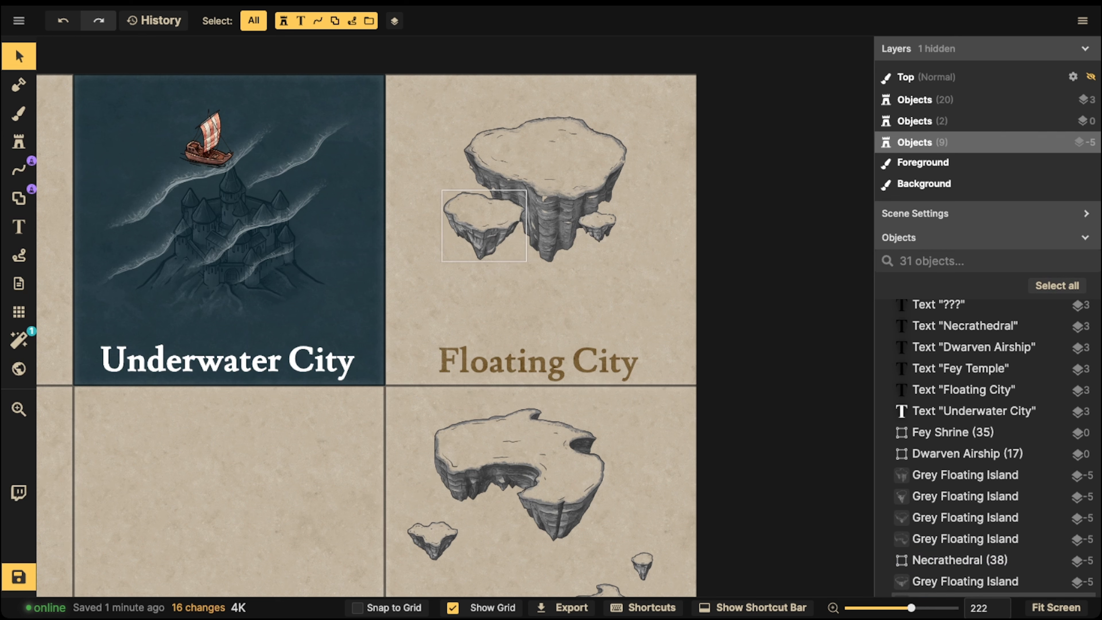
pyautogui.moveTo(485, 226); pyautogui.dragTo(477, 225)
pyautogui.click(598, 226)
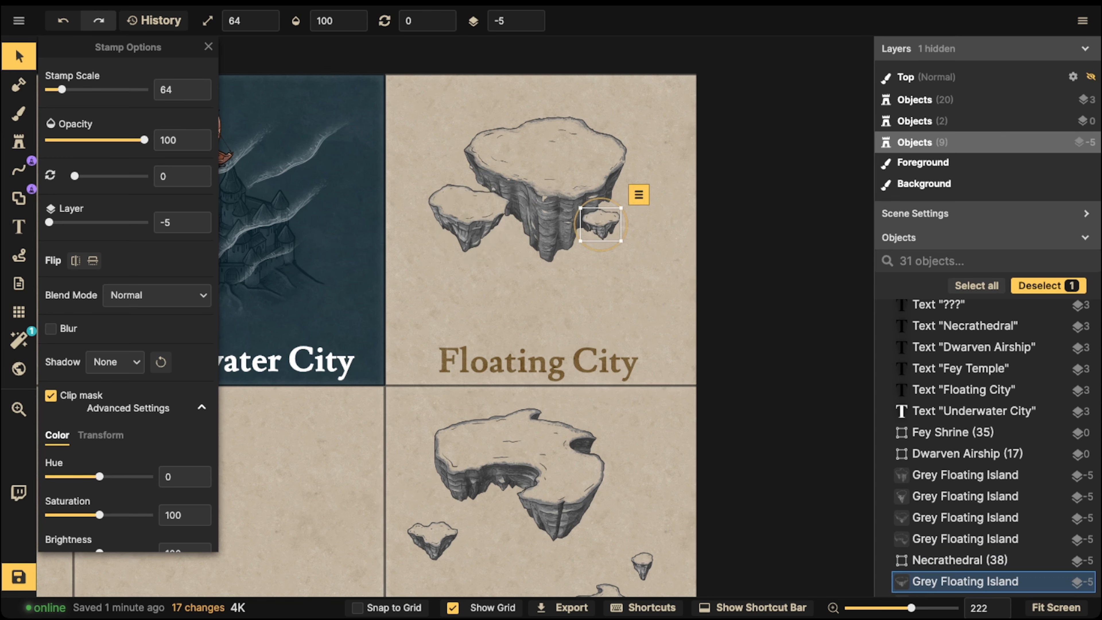
# Step: Rearrange the three Floating City islands, with the large one raised and the smaller two close beside its lower left and right
pyautogui.moveTo(423, 118); pyautogui.dragTo(622, 260)
pyautogui.moveTo(555, 200); pyautogui.dragTo(560, 248)
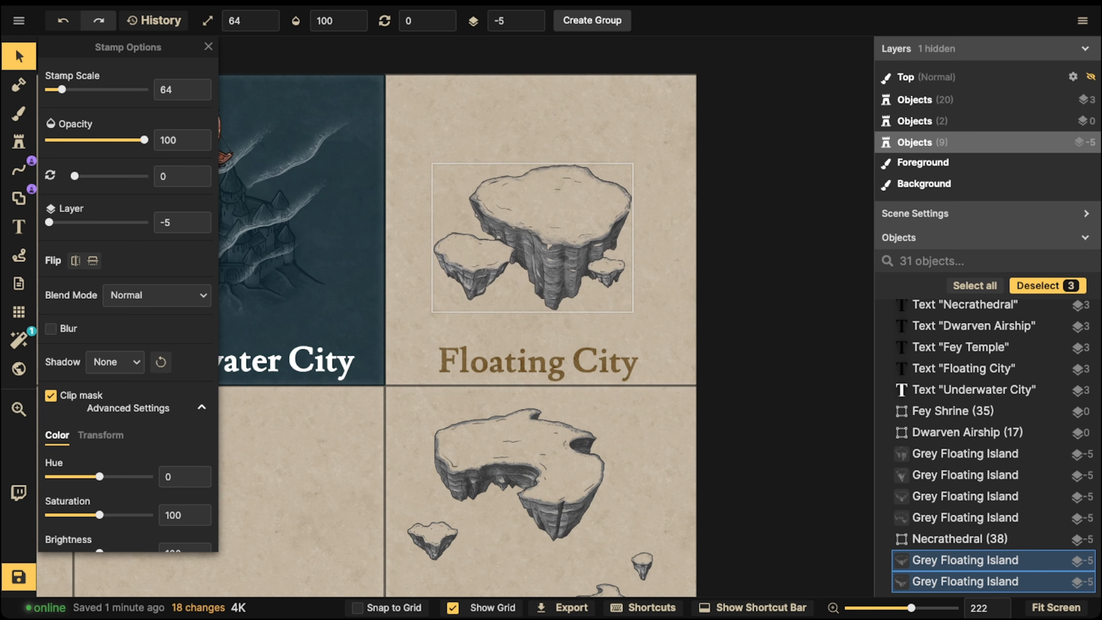
pyautogui.moveTo(475, 265); pyautogui.dragTo(450, 290)
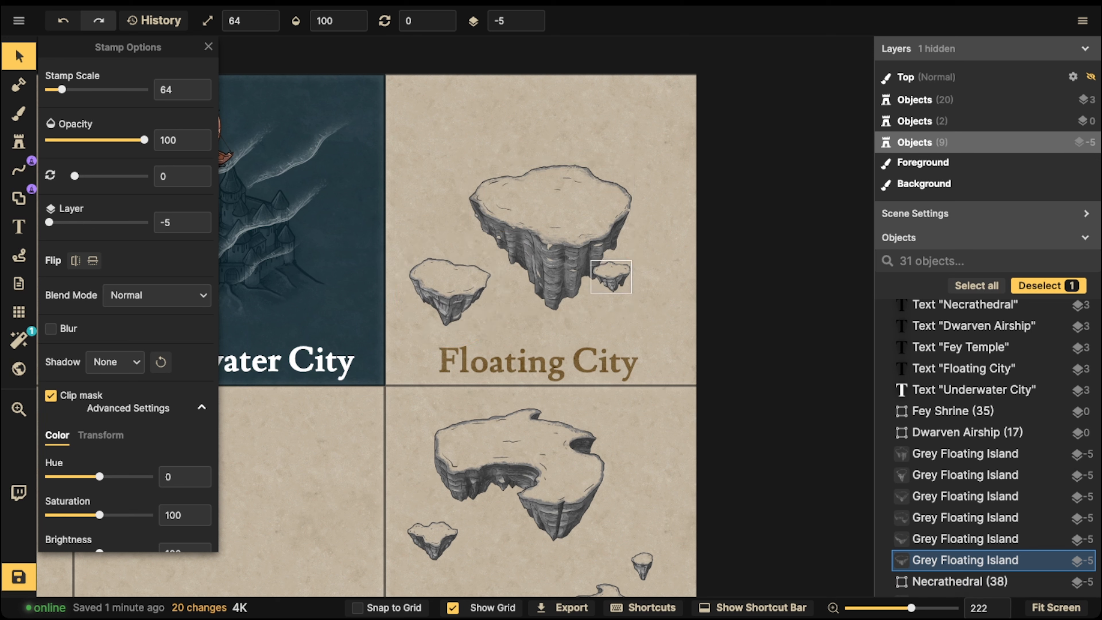
pyautogui.moveTo(611, 277); pyautogui.dragTo(647, 301)
pyautogui.moveTo(557, 226); pyautogui.dragTo(553, 191)
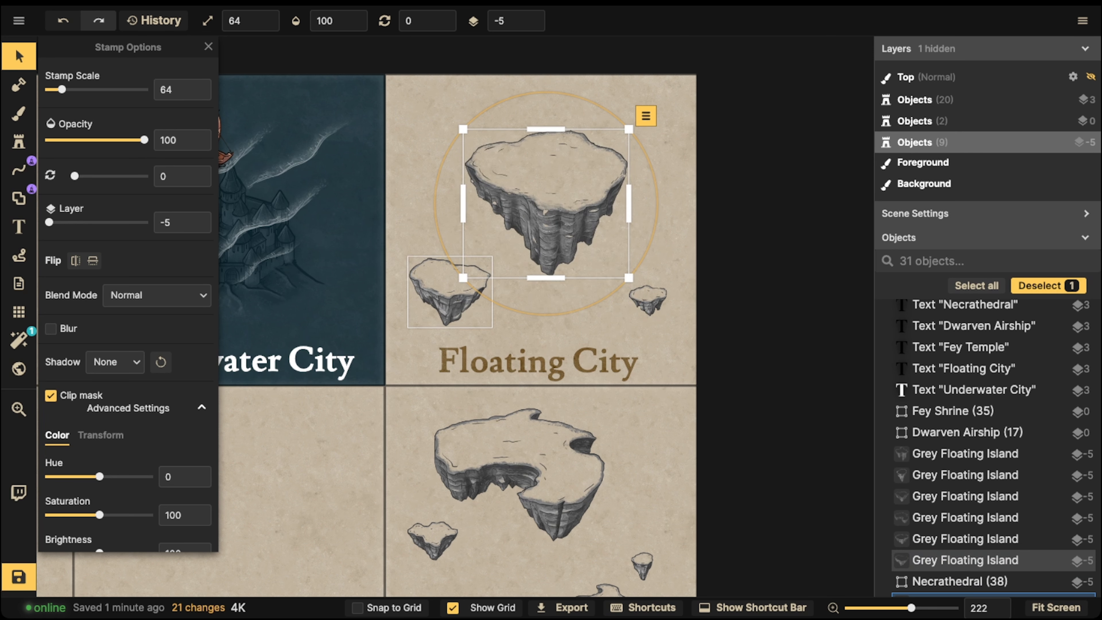
pyautogui.moveTo(453, 288); pyautogui.dragTo(465, 234)
pyautogui.moveTo(648, 301); pyautogui.dragTo(623, 245)
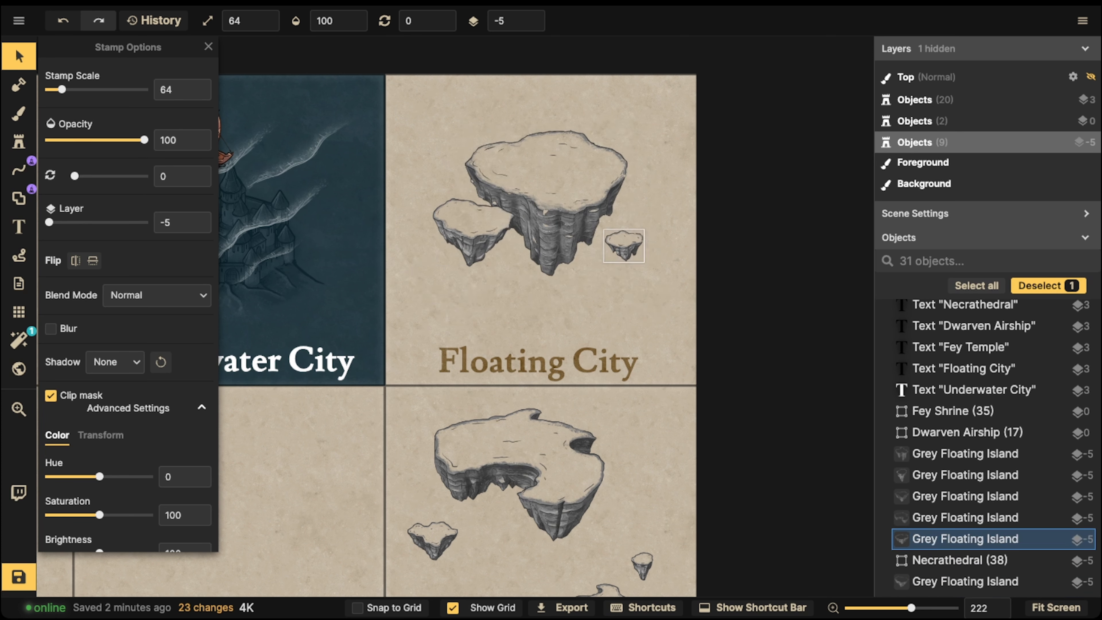
# Step: Move the three-island cluster down together within the Floating City tile, closer to its title
pyautogui.moveTo(432, 113); pyautogui.dragTo(629, 265)
pyautogui.moveTo(558, 204); pyautogui.dragTo(555, 244)
pyautogui.click(660, 291)
pyautogui.click(616, 280)
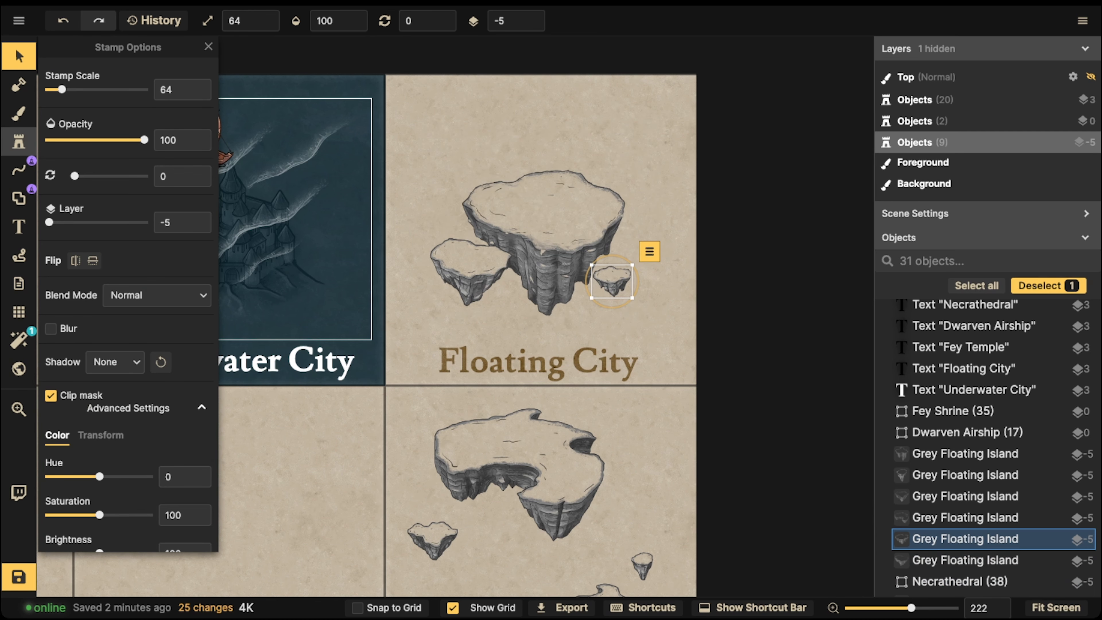
# Step: Choose the grey floating rock stamp from the stamp catalog
pyautogui.click(19, 141)
pyautogui.click(91, 109)
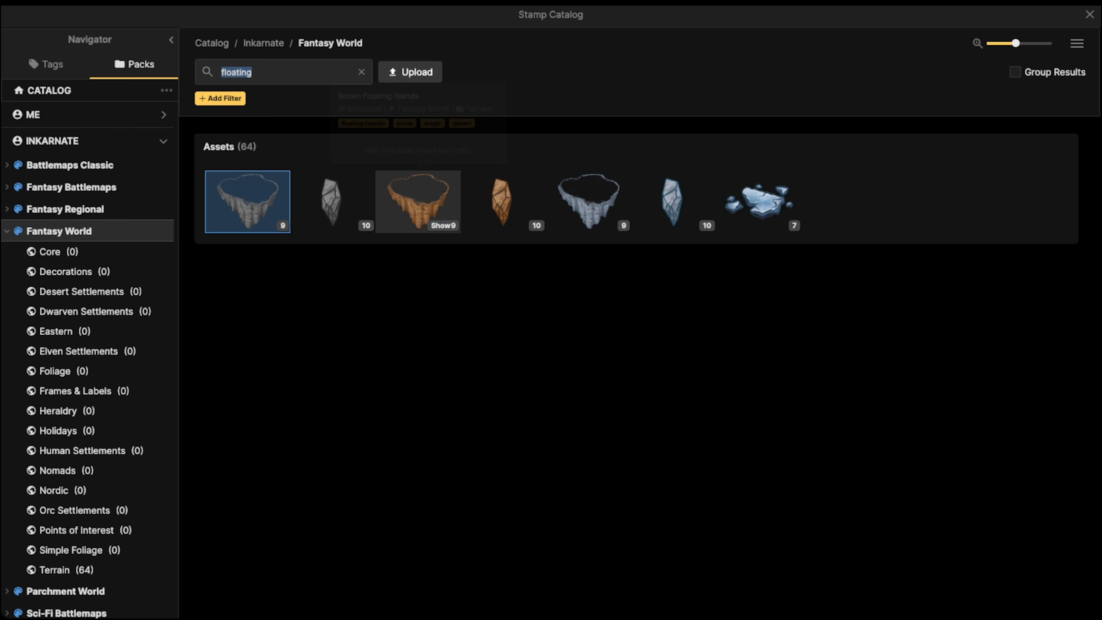
pyautogui.click(331, 201)
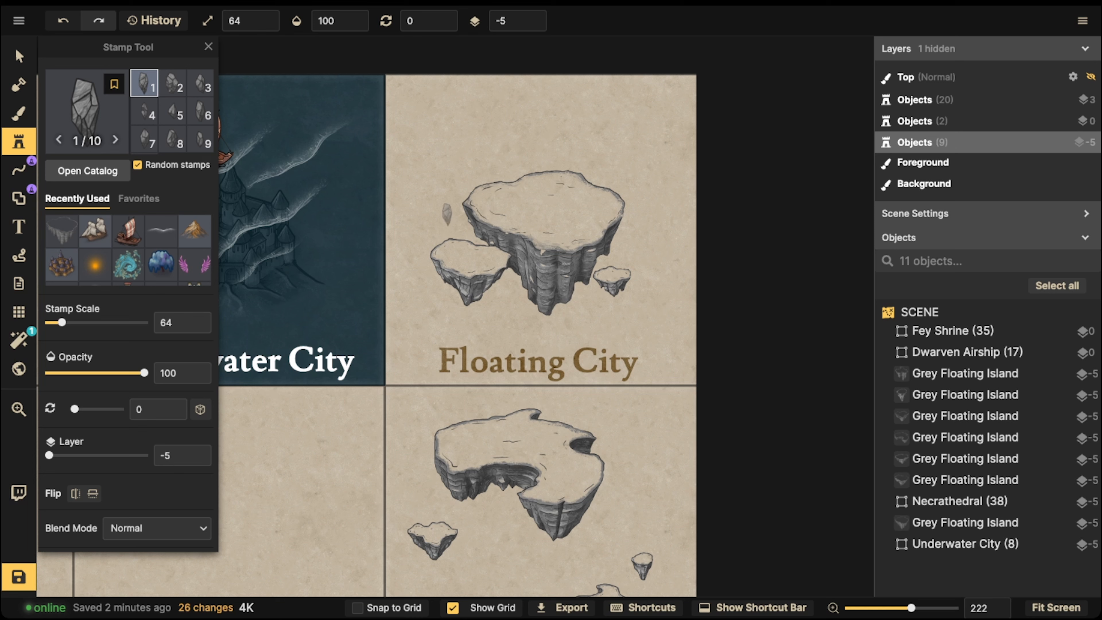
# Step: Scatter ten grey floating rocks around and between the three Floating City islands
pyautogui.click(446, 212)
pyautogui.click(422, 231)
pyautogui.click(505, 284)
pyautogui.click(495, 300)
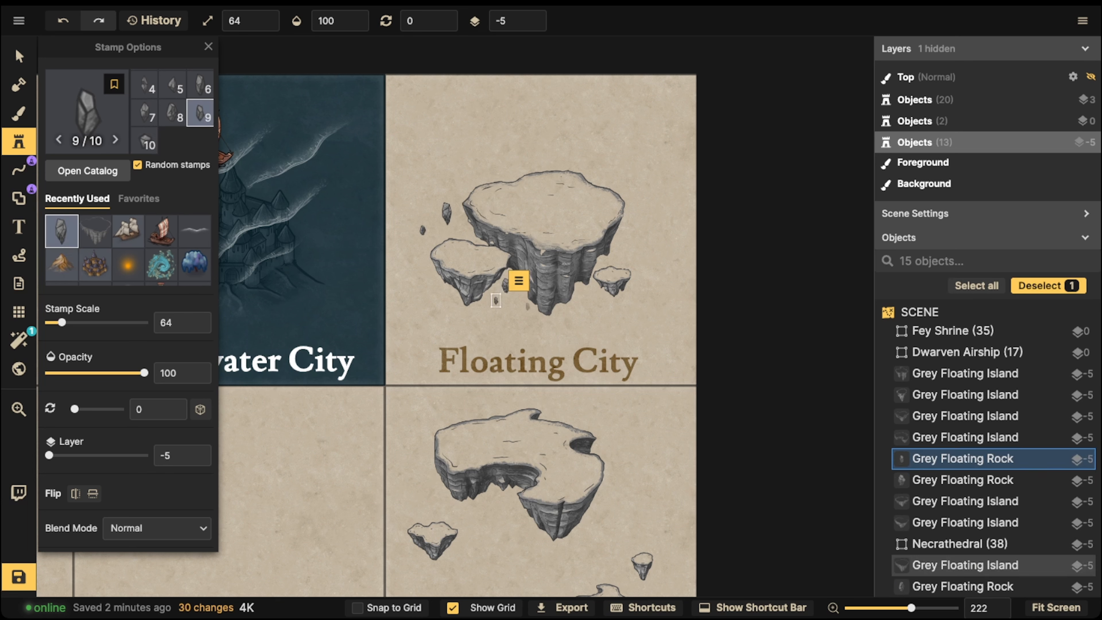
pyautogui.click(578, 309)
pyautogui.click(623, 247)
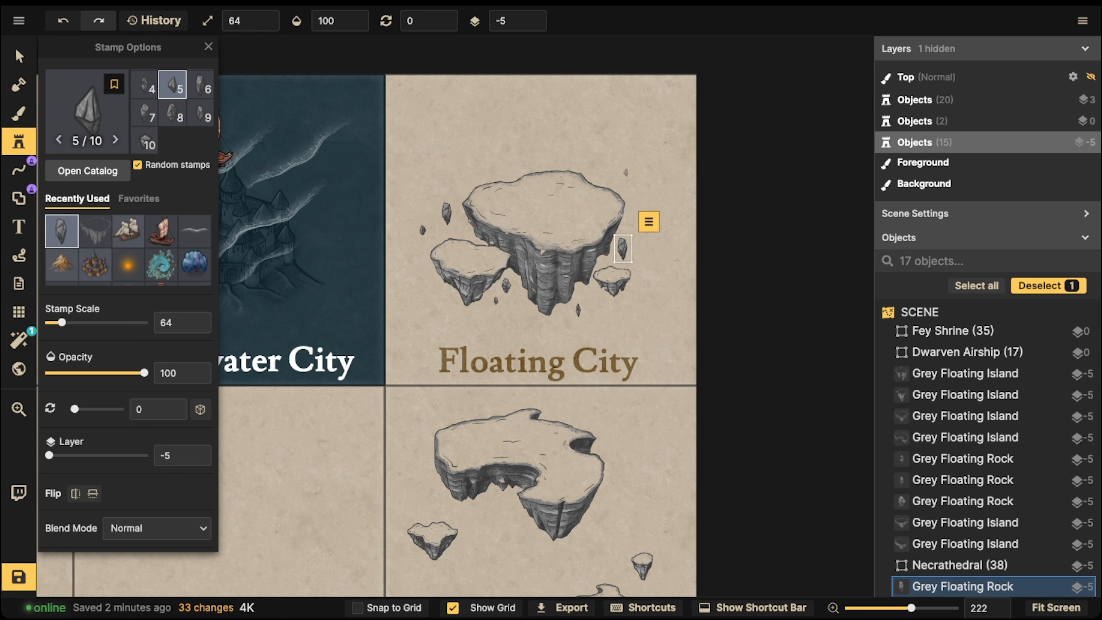
pyautogui.click(622, 169)
pyautogui.click(519, 160)
pyautogui.click(423, 282)
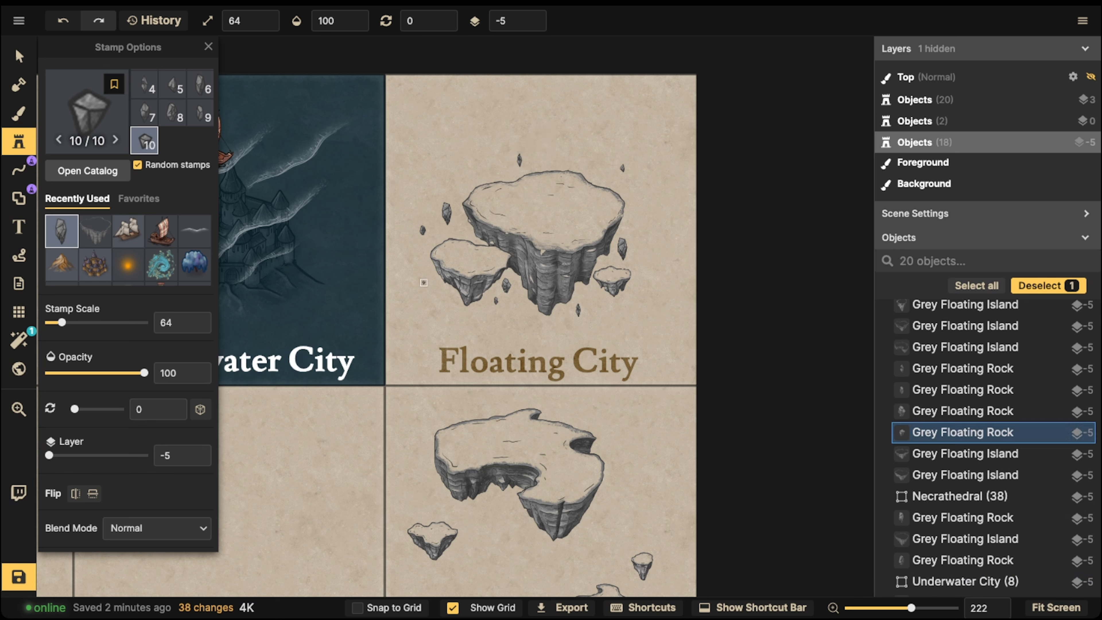
pyautogui.click(648, 215)
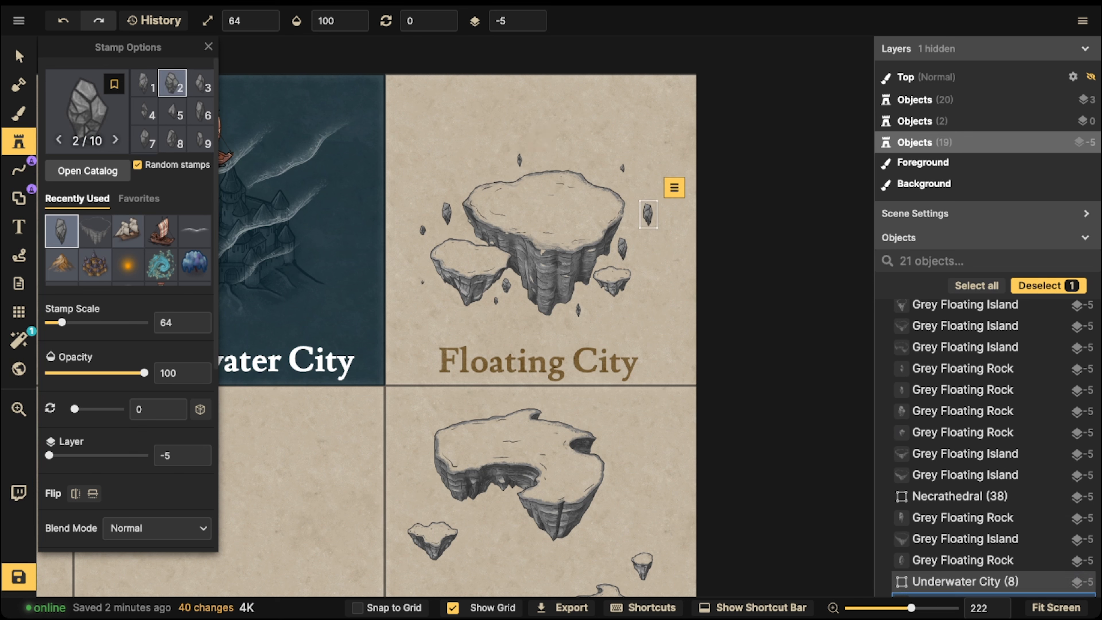
# Step: Scale the outermost right rock down to 34 and shift the whole island and rock cluster slightly up and right
pyautogui.click(19, 57)
pyautogui.moveTo(639, 228); pyautogui.dragTo(644, 222)
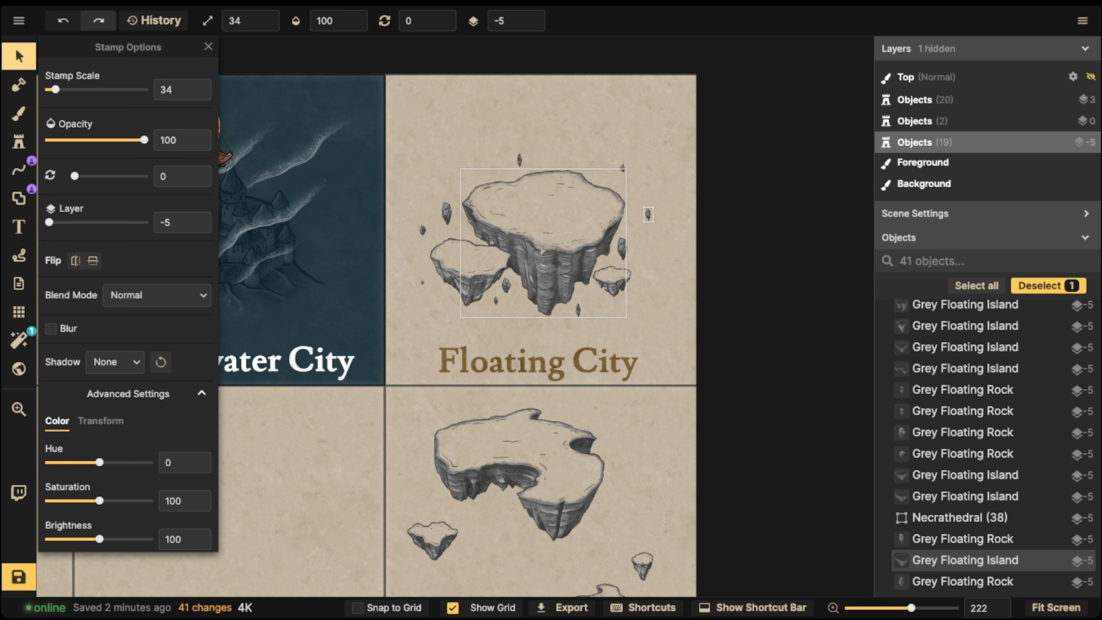
pyautogui.moveTo(426, 138); pyautogui.dragTo(665, 304)
pyautogui.press('Escape')
pyautogui.moveTo(405, 119); pyautogui.dragTo(670, 323)
# Step: Delete the crescent-shaped island and the other leftover small islands from the tile below Floating City
pyautogui.click(527, 460)
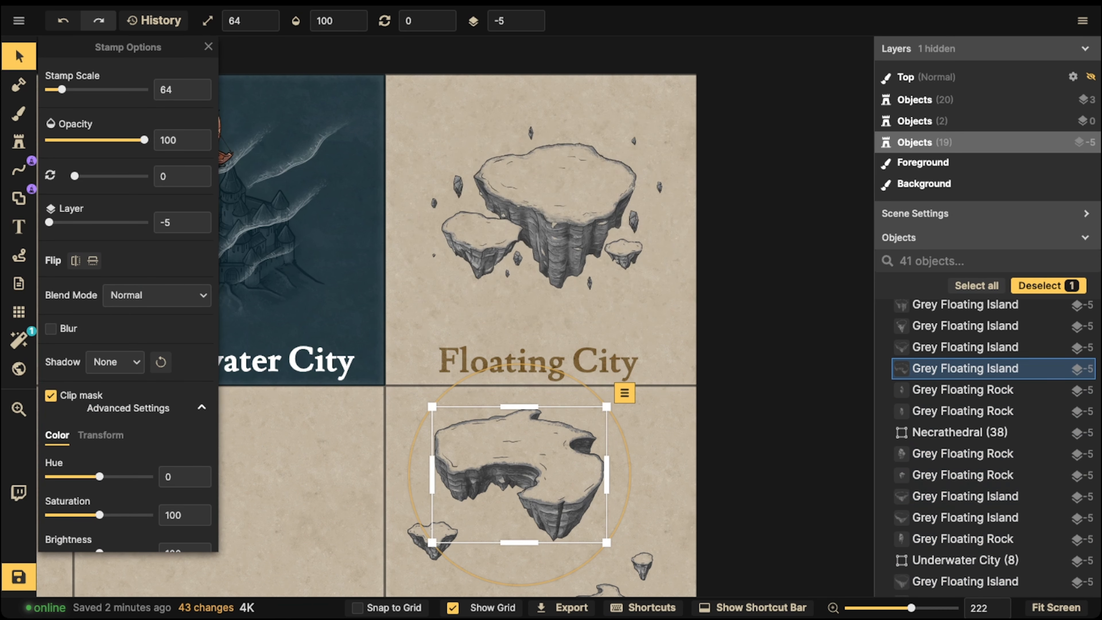
pyautogui.scroll(-2, 529, 453)
pyautogui.press('Delete')
pyautogui.moveTo(424, 420); pyautogui.dragTo(670, 598)
pyautogui.press('Delete')
# Step: Search the stamp catalog's Fantasy World pack for "city" and expand all assets in the results
pyautogui.click(965, 518)
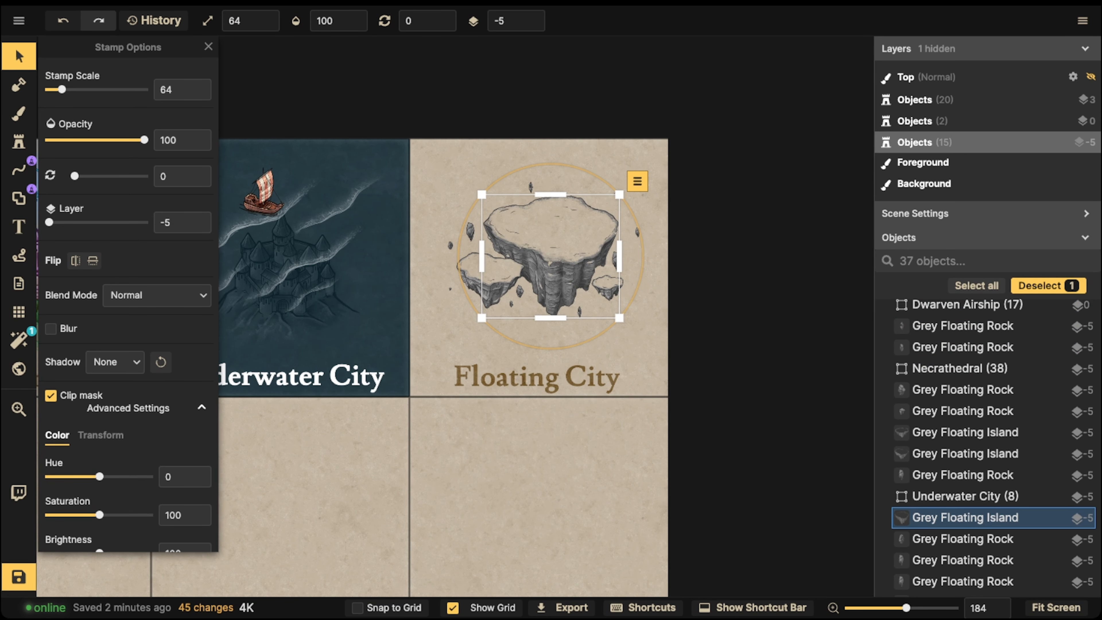
pyautogui.click(18, 142)
pyautogui.click(79, 116)
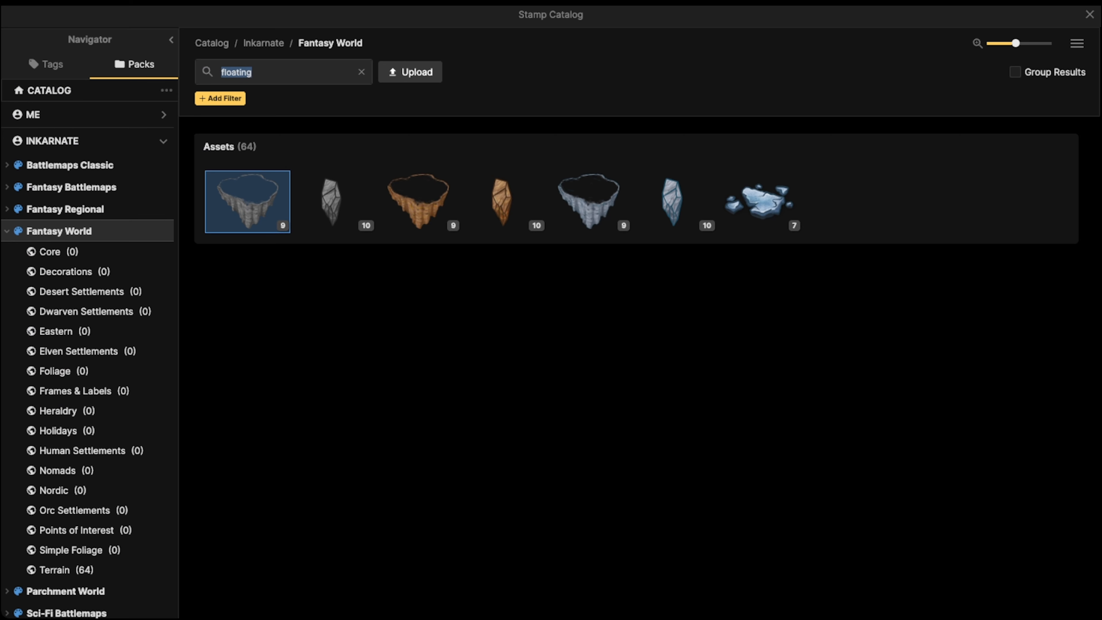
pyautogui.write('city')
pyautogui.press('Return')
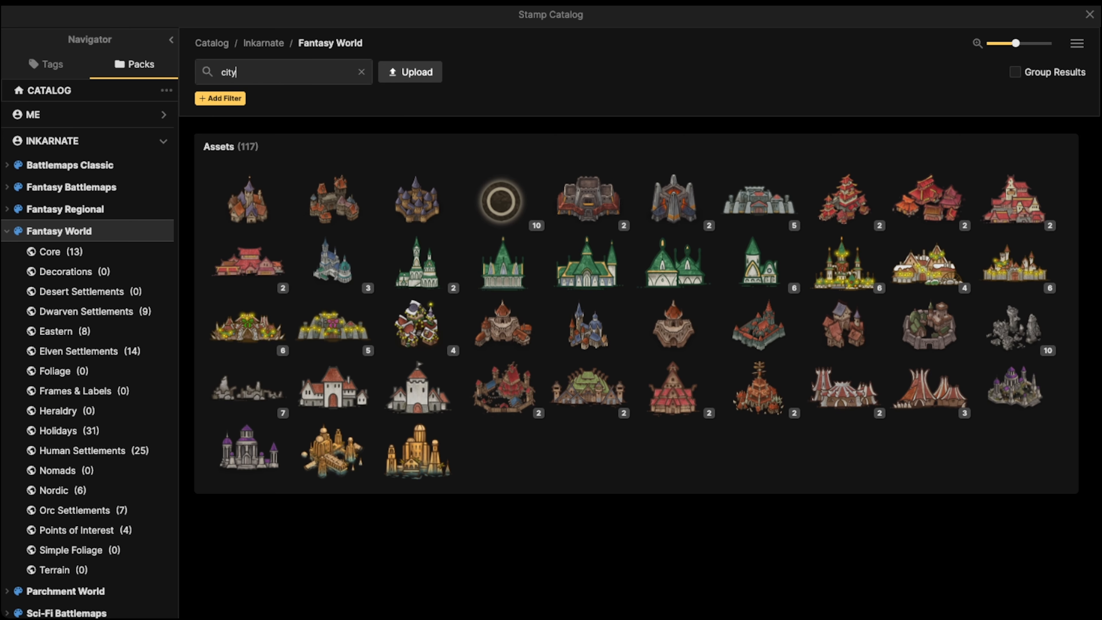
pyautogui.click(1076, 43)
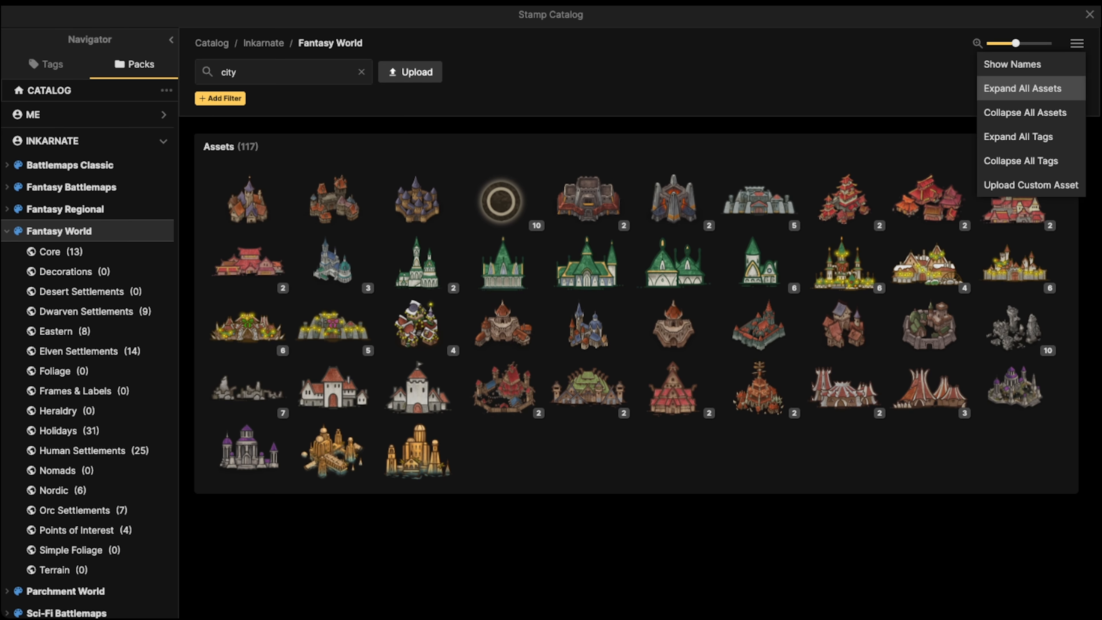
pyautogui.click(1022, 88)
# Step: Browse the expanded city stamps, pick the red multi-tiered Eastern City stamp, and reopen the catalog
pyautogui.scroll(-3, 503, 391)
pyautogui.scroll(-6, 503, 373)
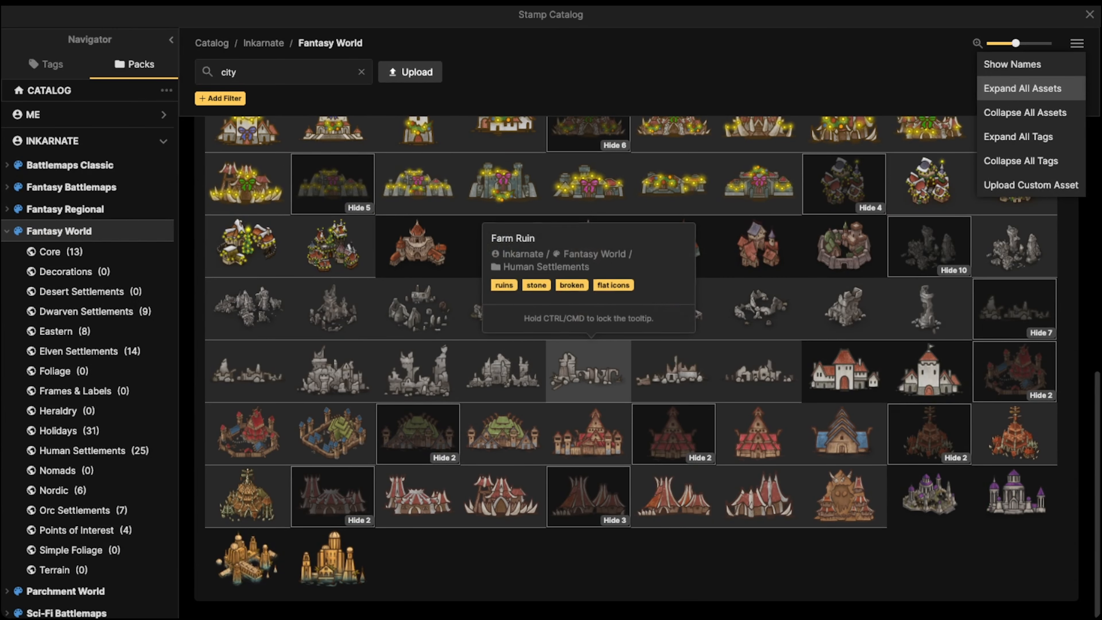
pyautogui.scroll(1, 588, 390)
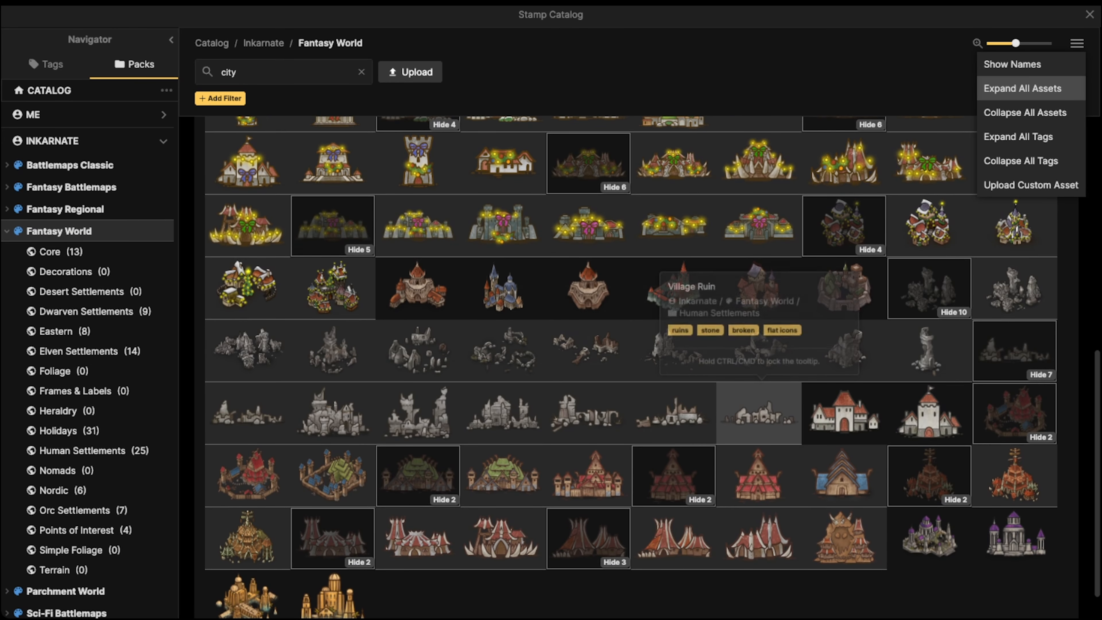
pyautogui.scroll(2, 588, 413)
pyautogui.scroll(8, 588, 391)
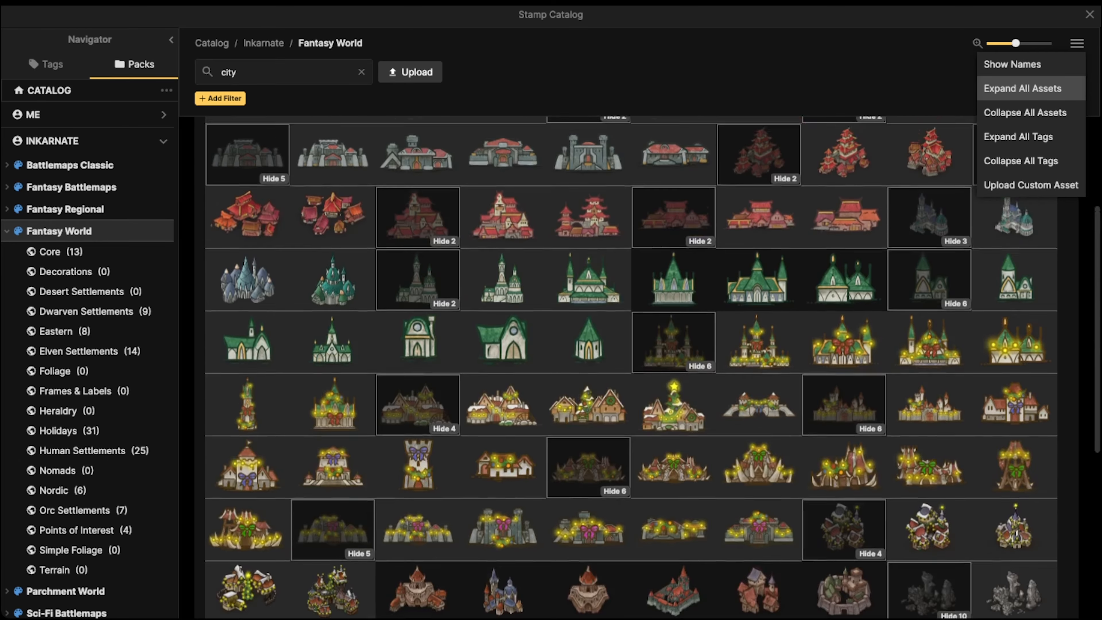
pyautogui.scroll(-8, 588, 391)
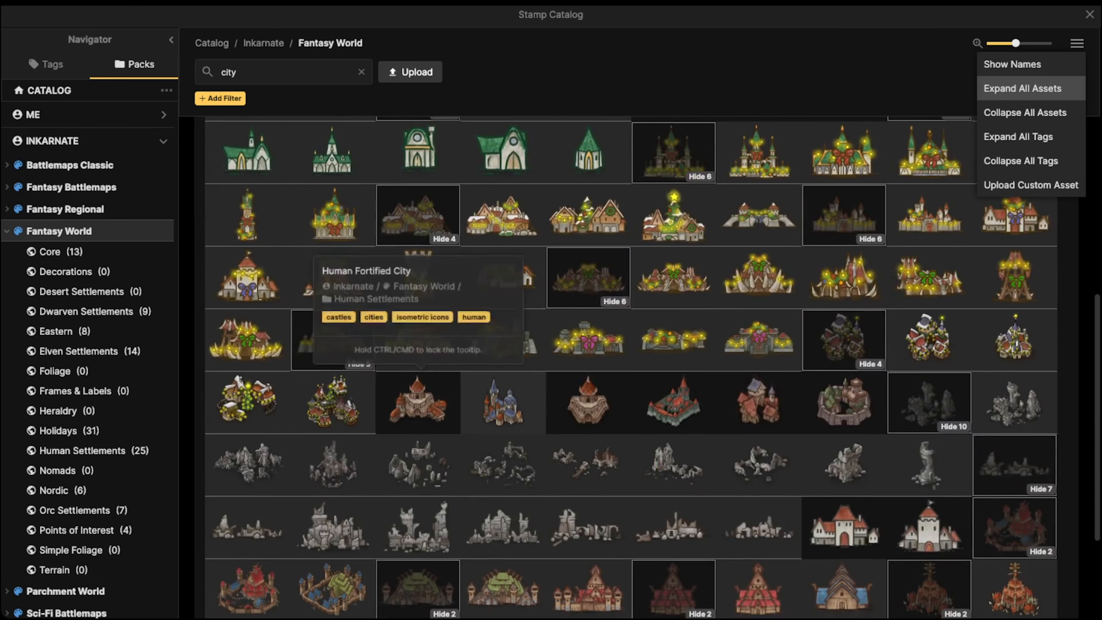
pyautogui.scroll(-4, 843, 401)
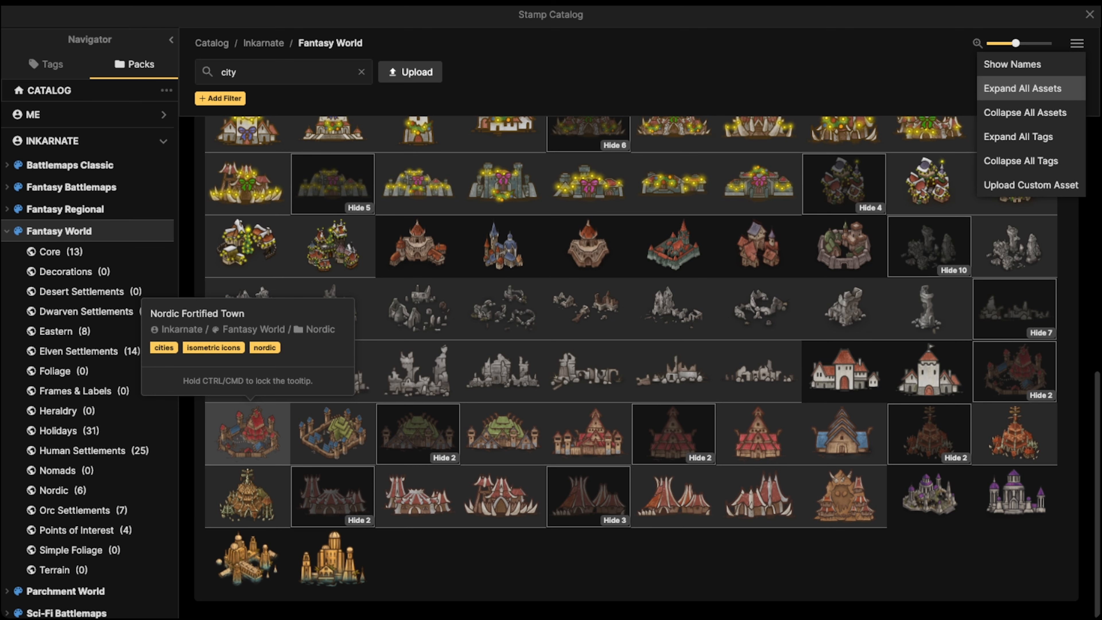
pyautogui.scroll(4, 1016, 360)
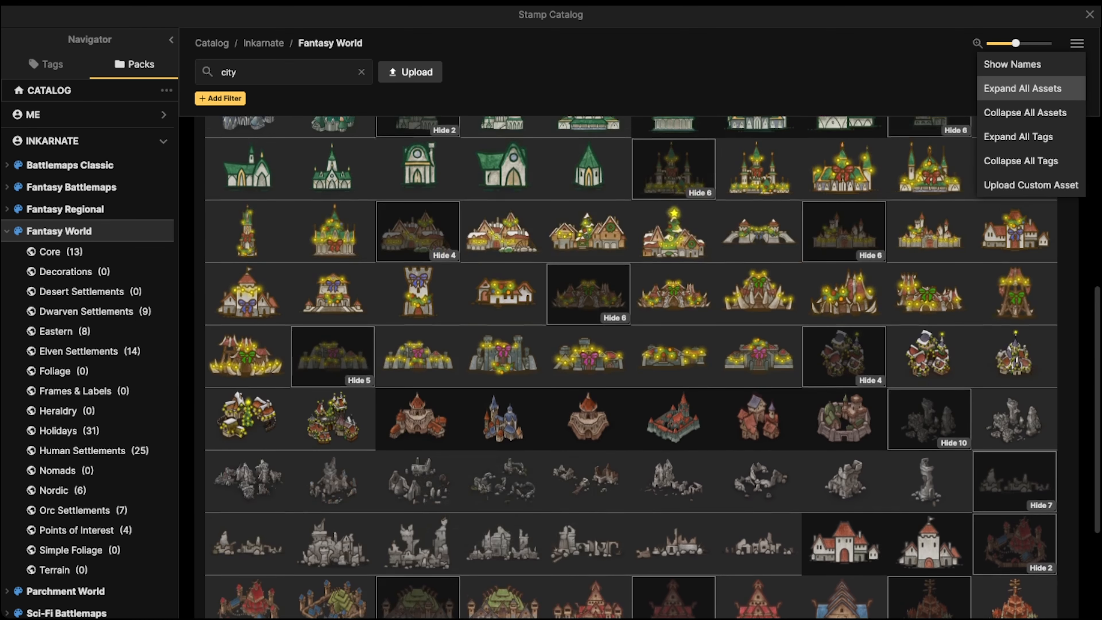
pyautogui.scroll(8, 504, 390)
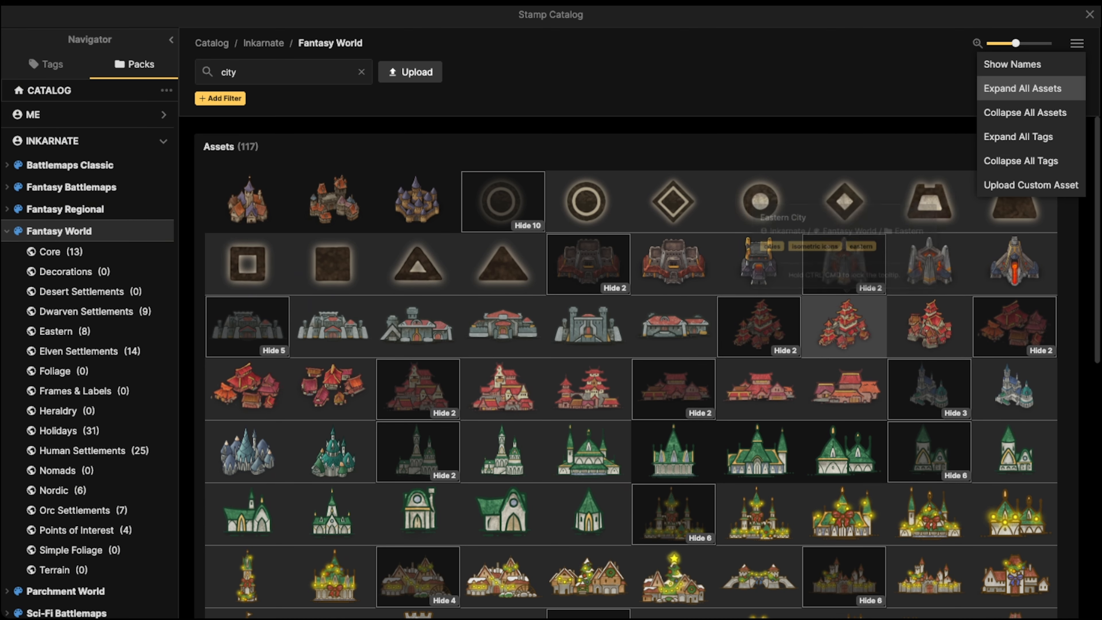
pyautogui.click(844, 325)
pyautogui.click(85, 168)
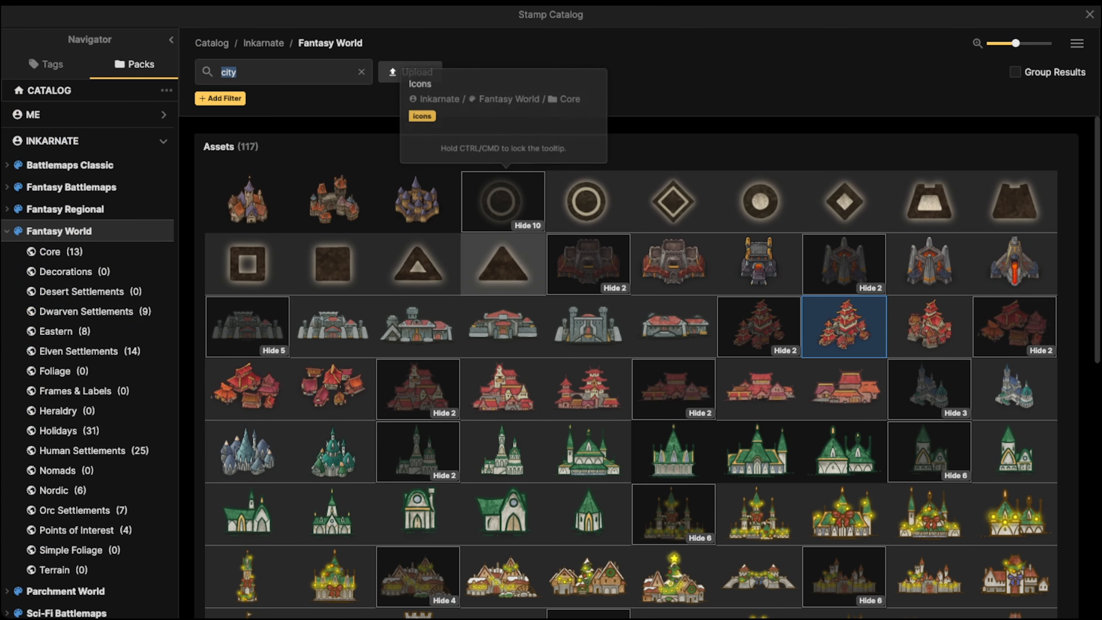
# Step: Clear the "city" search and show the Eastern category of the Fantasy World pack
pyautogui.scroll(-1, 758, 332)
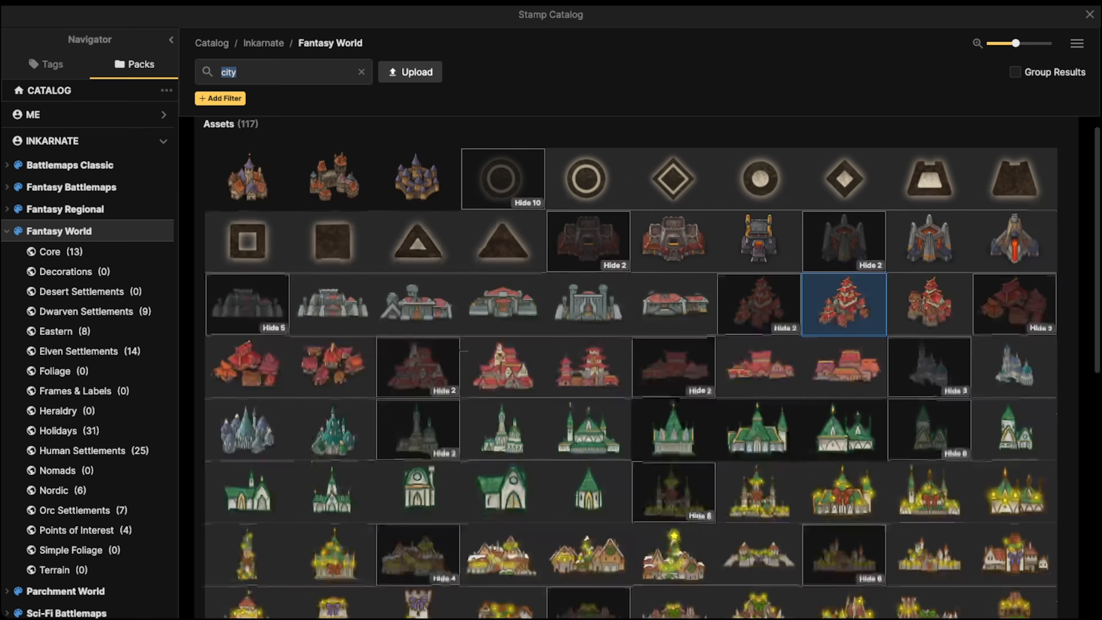
pyautogui.scroll(1, 674, 347)
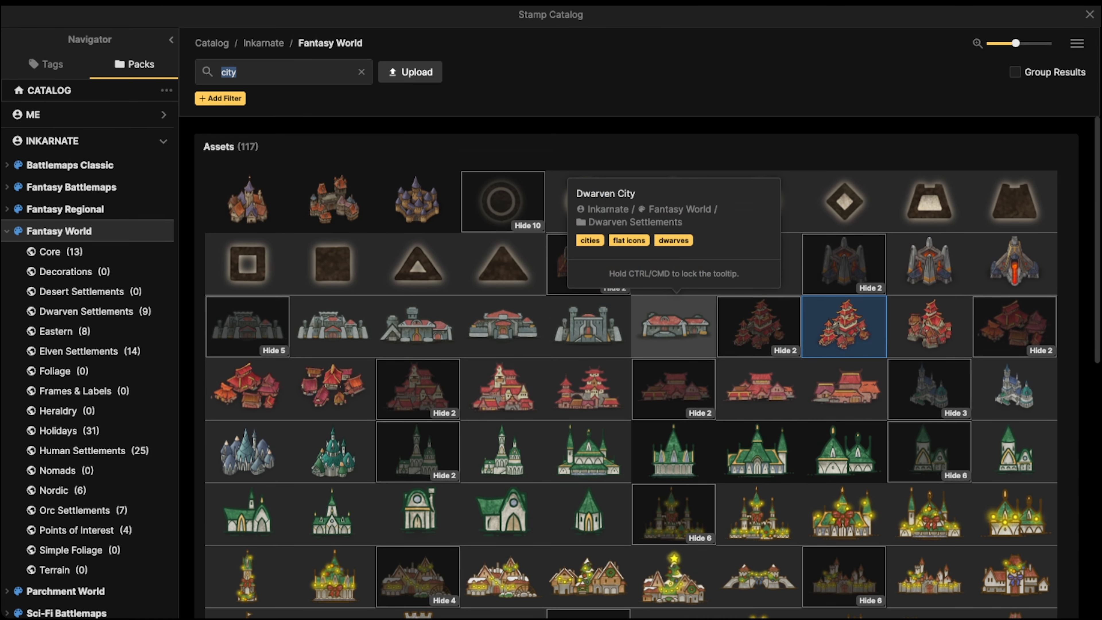
pyautogui.scroll(-3, 608, 282)
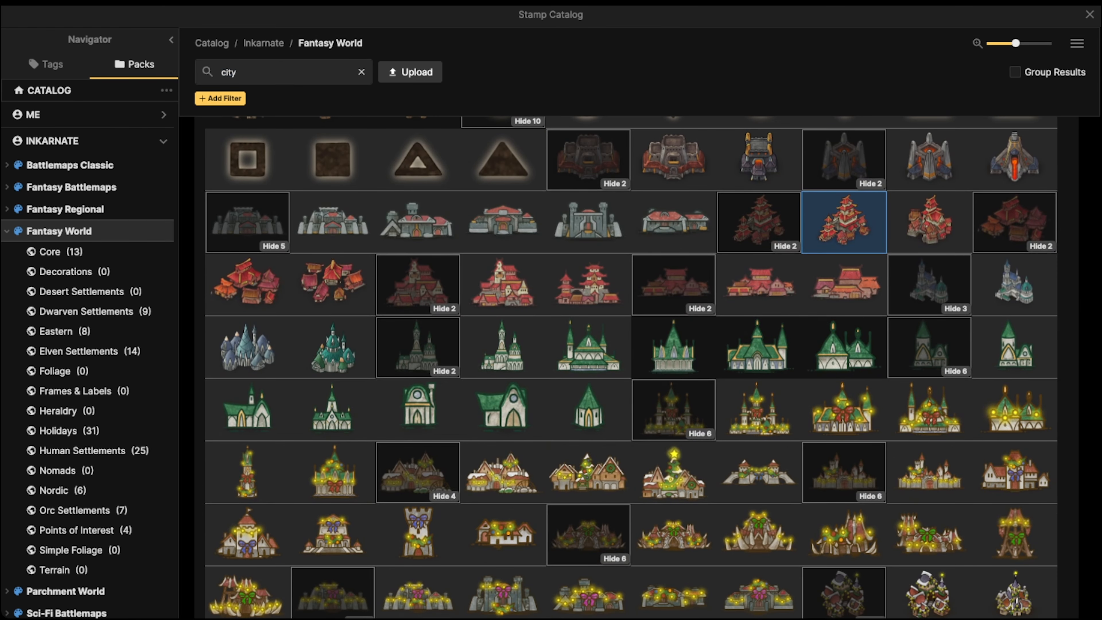
pyautogui.click(361, 72)
pyautogui.scroll(-1, 96, 354)
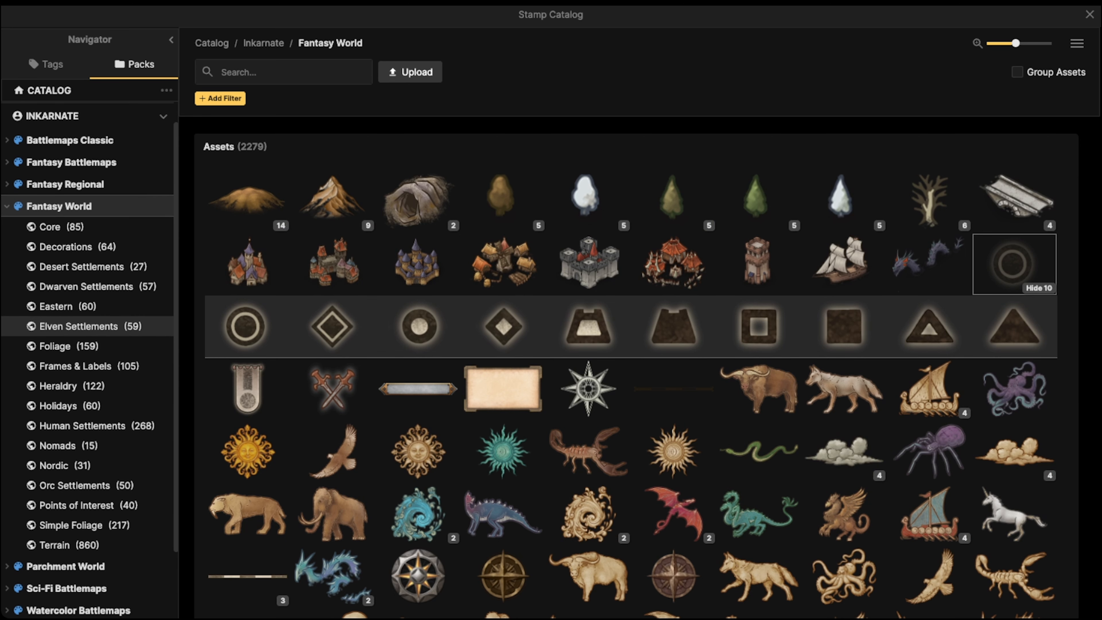
pyautogui.scroll(-2, 87, 387)
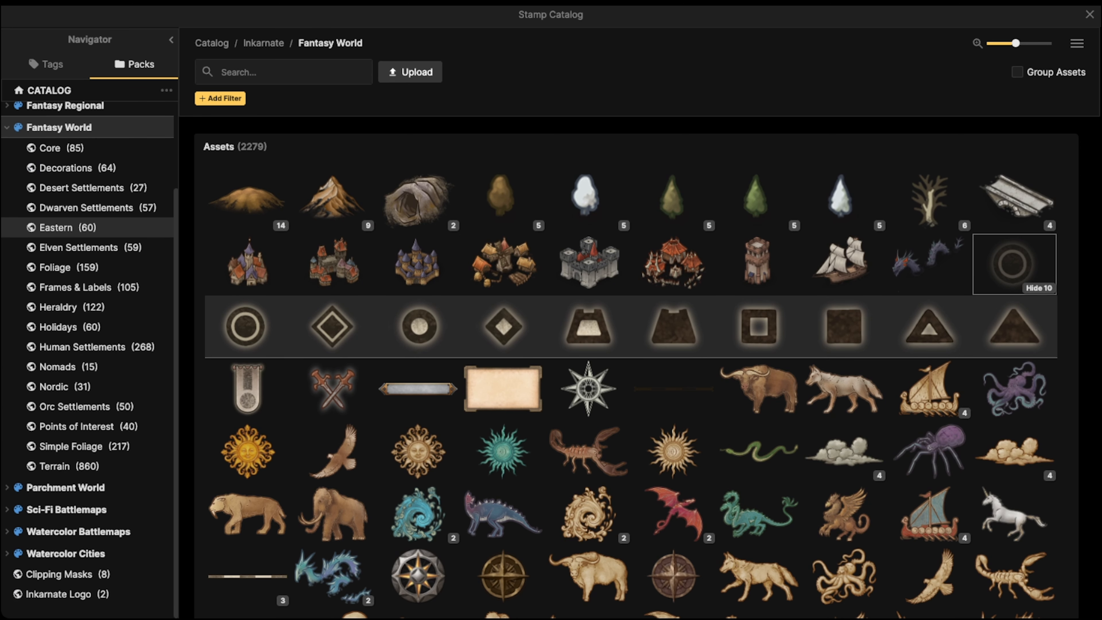
pyautogui.click(68, 228)
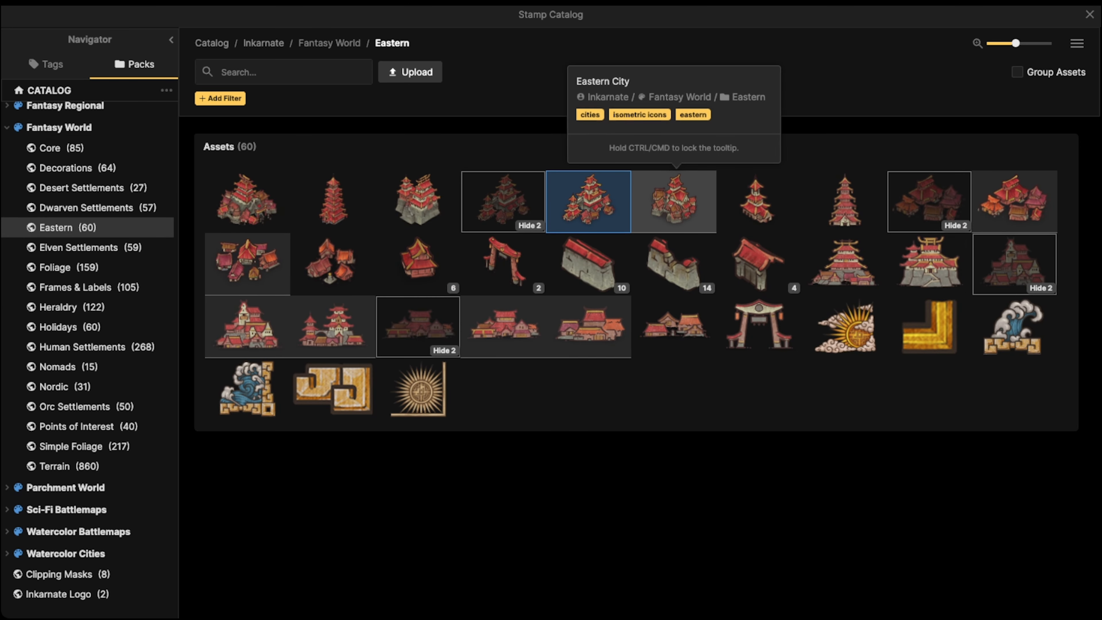
# Step: Place the Eastern Castle stamp on layer 1 at scale 94 on the back edge of the main floating island, nudged slightly up and right
pyautogui.click(589, 201)
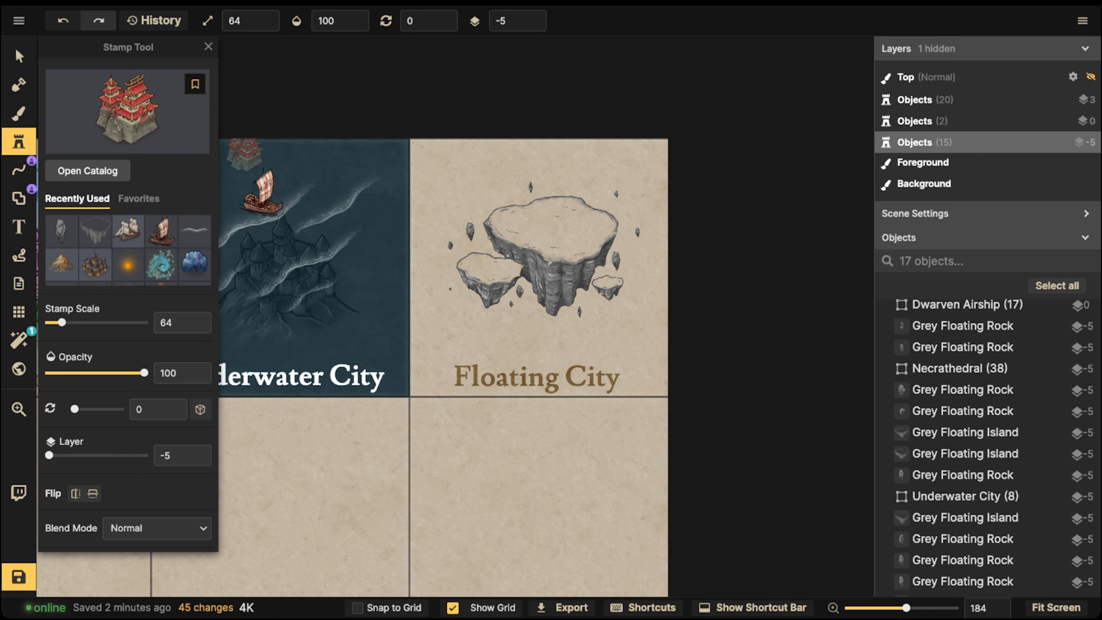
pyautogui.click(541, 21)
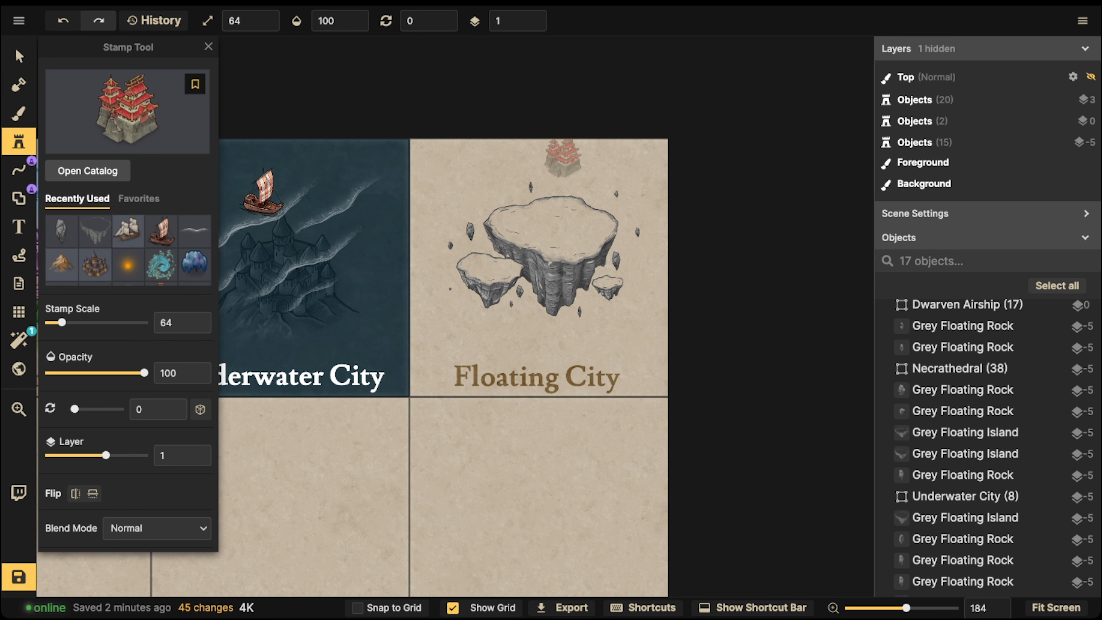
pyautogui.scroll(6, 559, 222)
pyautogui.keyDown('shift'); pyautogui.scroll(3, 556, 188); pyautogui.keyUp('shift')
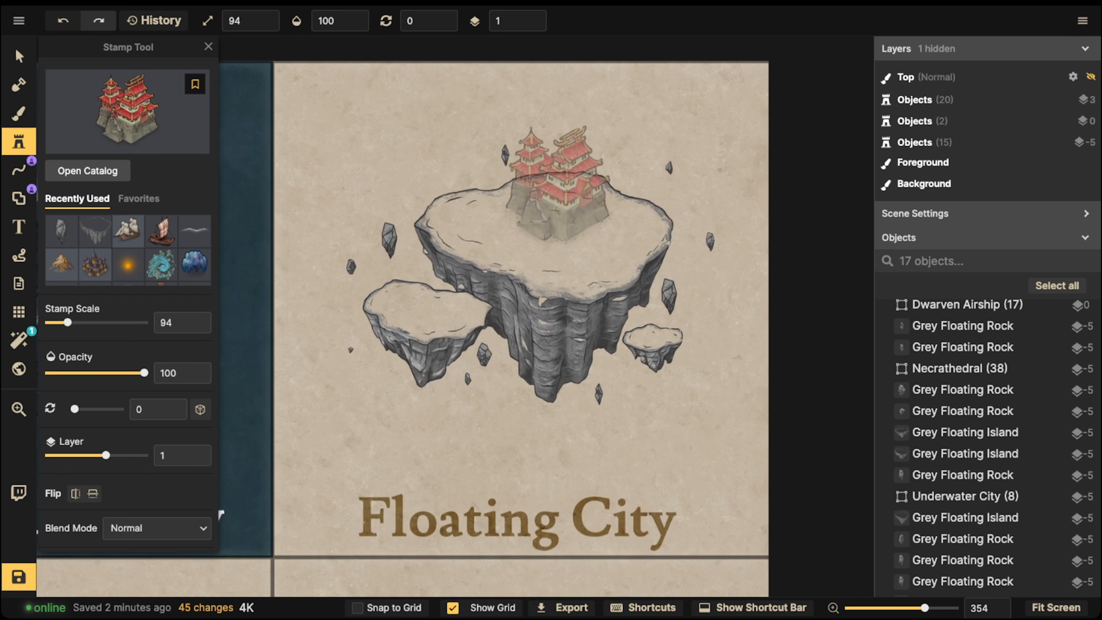
pyautogui.click(558, 168)
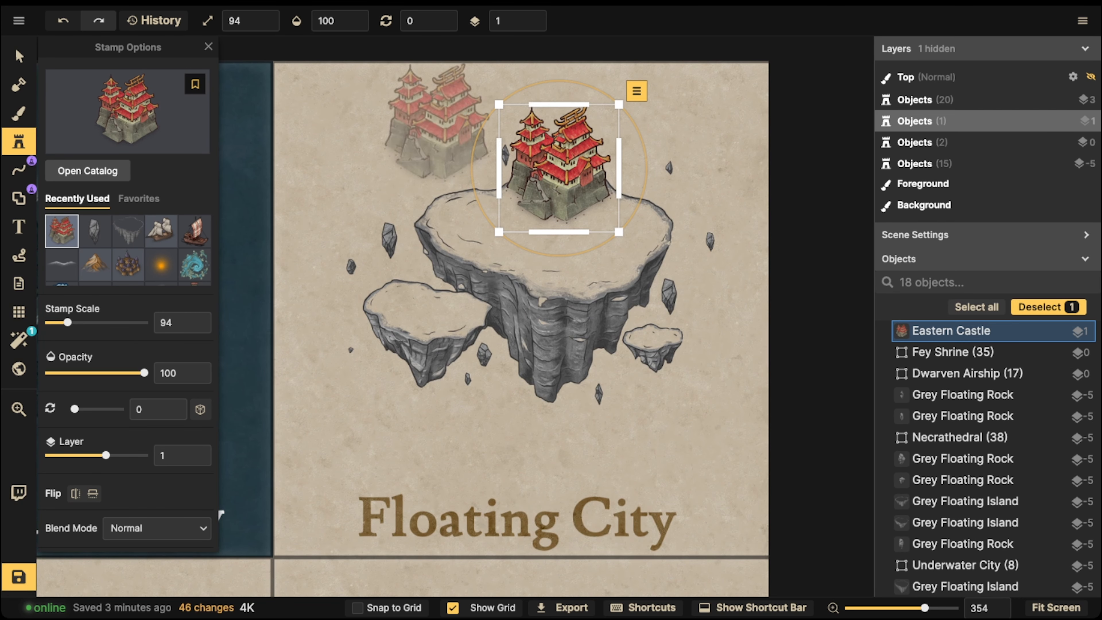
pyautogui.click(19, 55)
pyautogui.moveTo(559, 174)
pyautogui.mouseDown()
pyautogui.moveTo(563, 209)
pyautogui.moveTo(577, 217)
pyautogui.moveTo(553, 199)
pyautogui.moveTo(564, 165)
pyautogui.mouseUp()
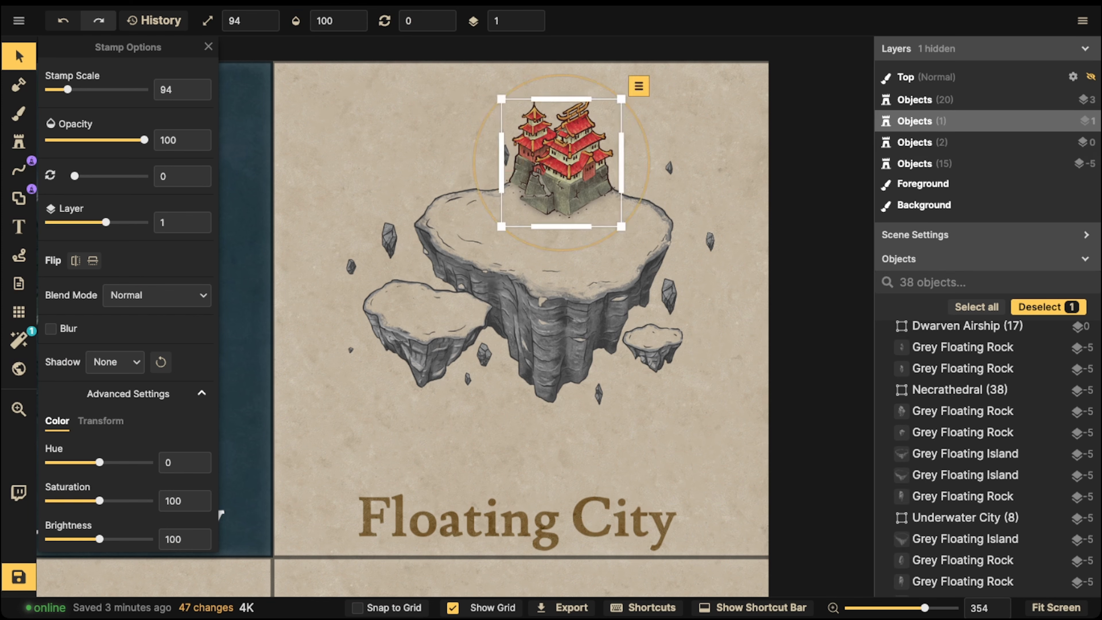
pyautogui.press('Escape')
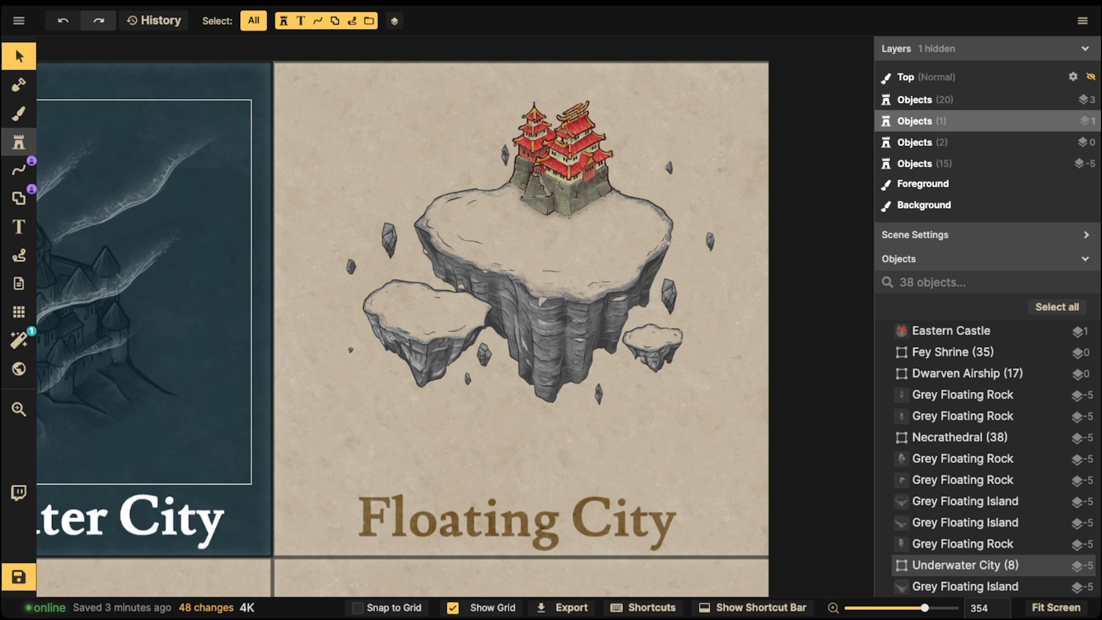
# Step: Pick the Eastern Cities stamp set and place its first variant on the main island, left of the castle
pyautogui.click(18, 142)
pyautogui.click(143, 111)
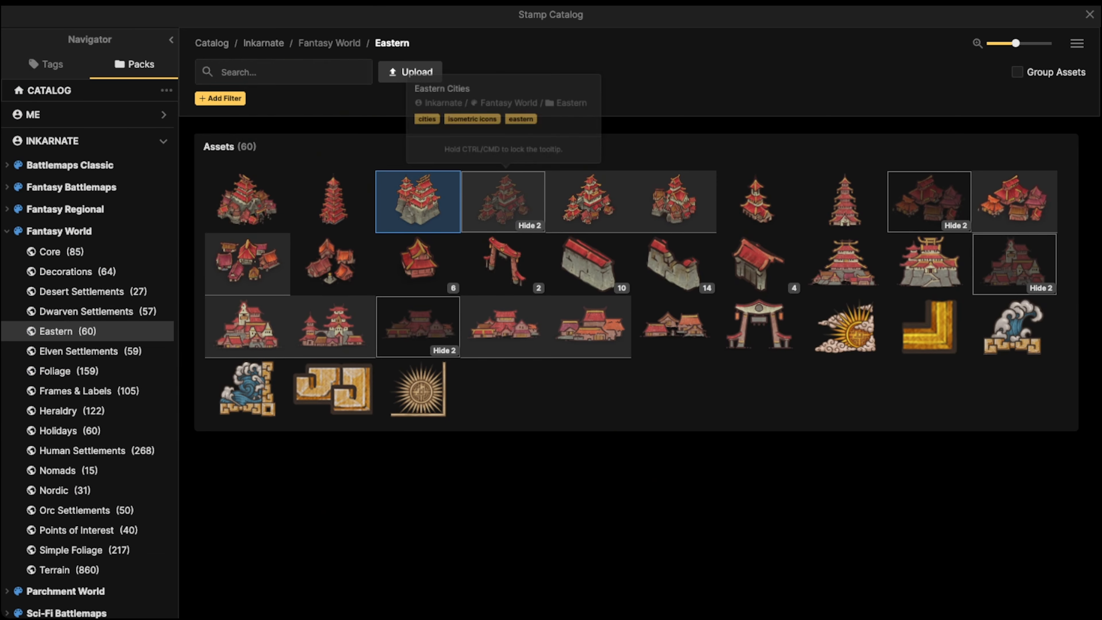
pyautogui.click(503, 202)
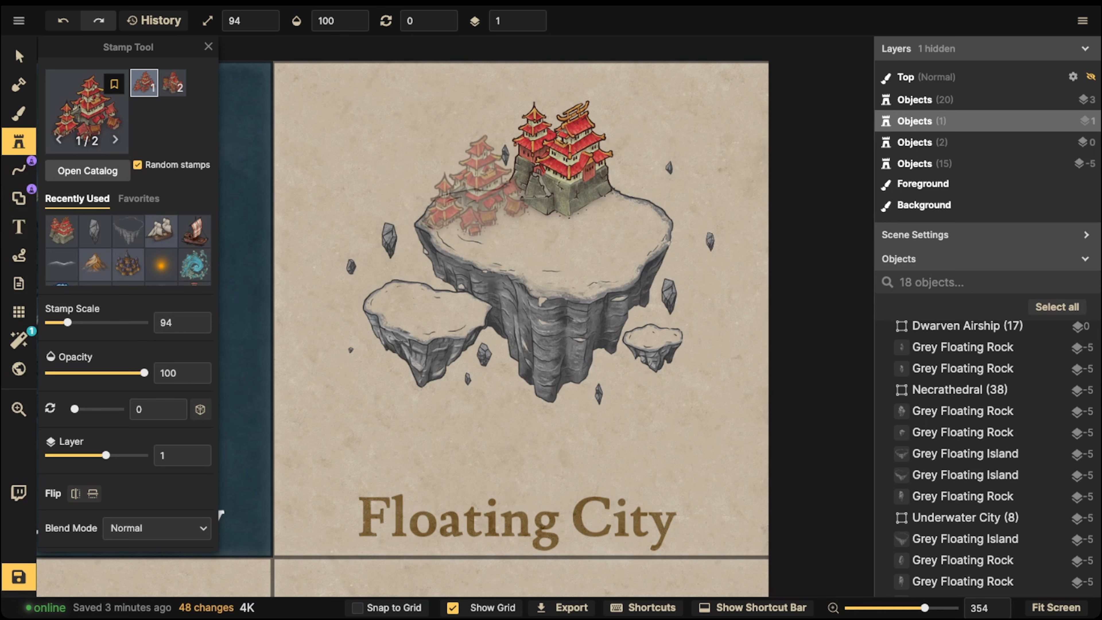
pyautogui.click(475, 190)
# Step: Switch to the second Eastern City variant and place it on the main island's right edge
pyautogui.click(87, 107)
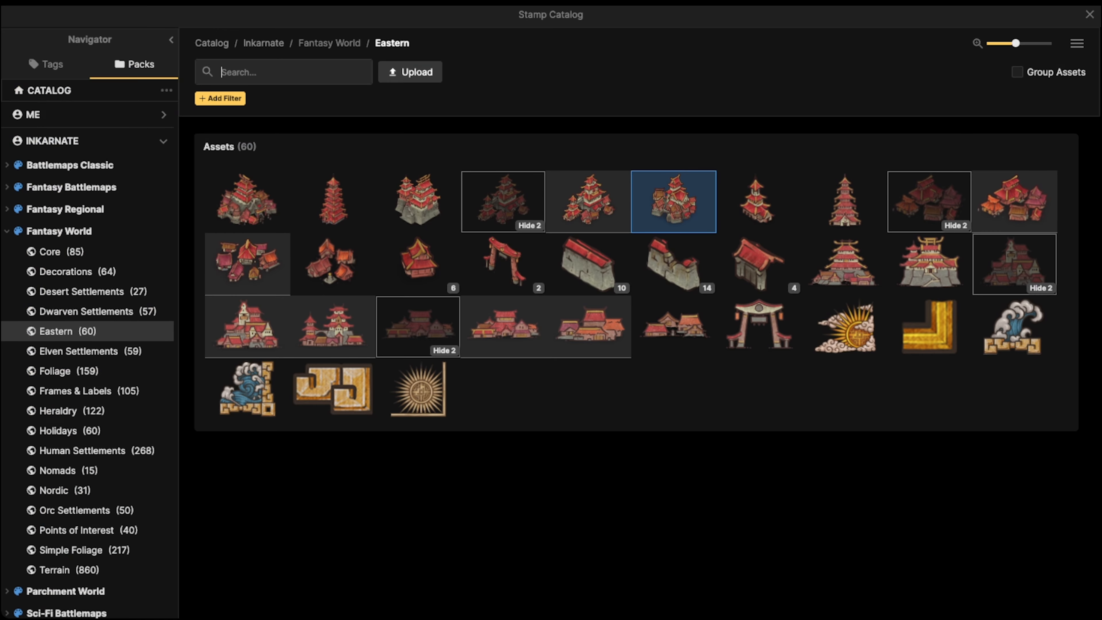
pyautogui.press('Escape')
pyautogui.click(144, 83)
pyautogui.press('Escape')
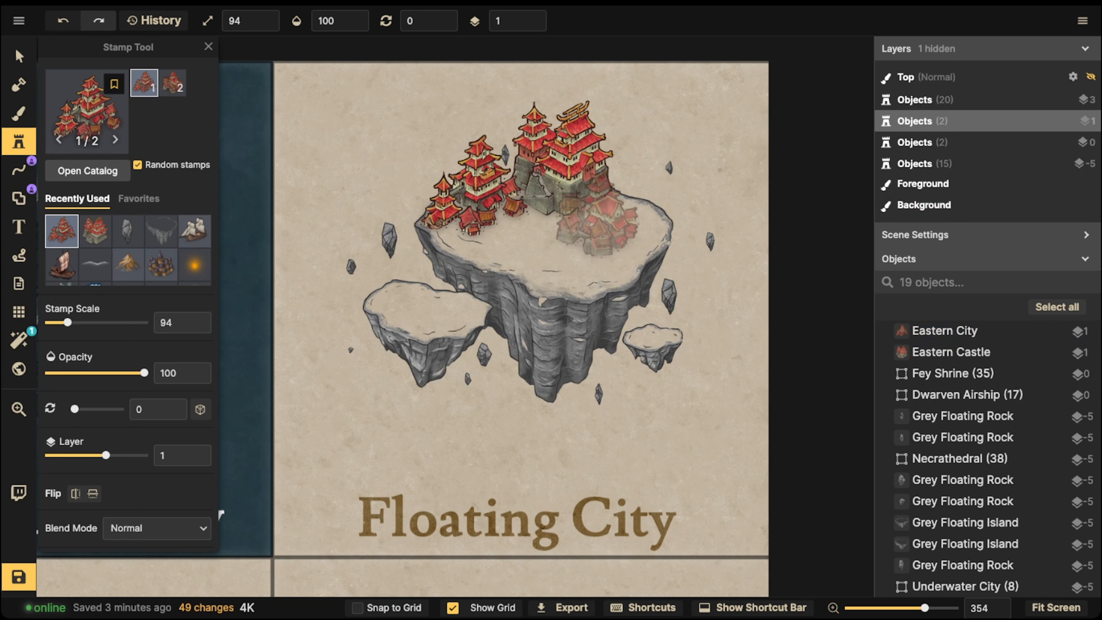
pyautogui.press('Right')
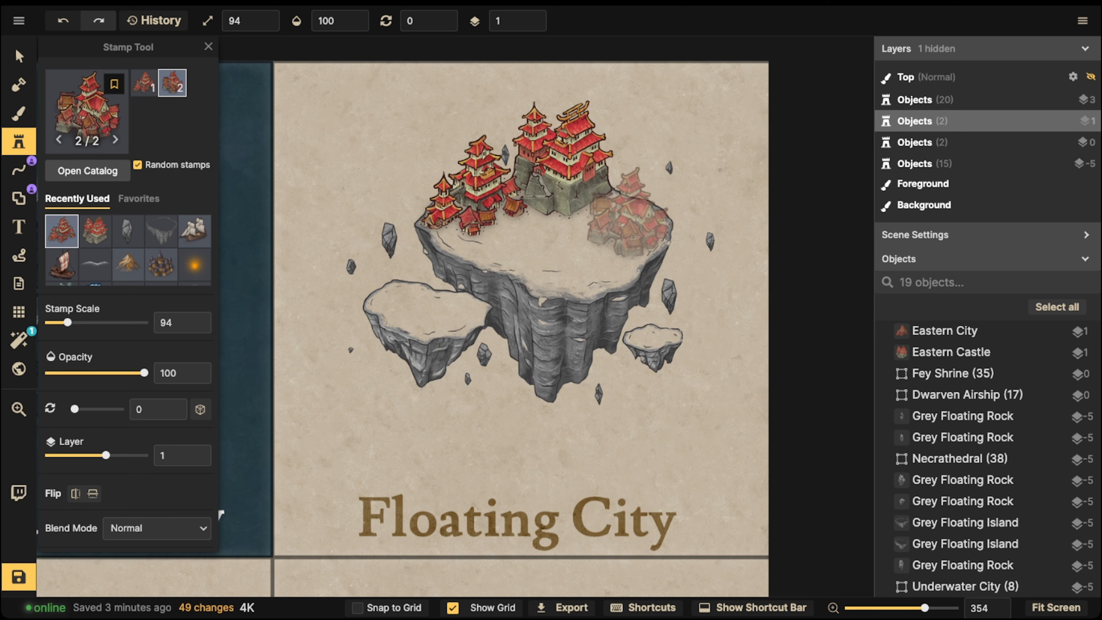
pyautogui.click(629, 215)
pyautogui.press('Escape')
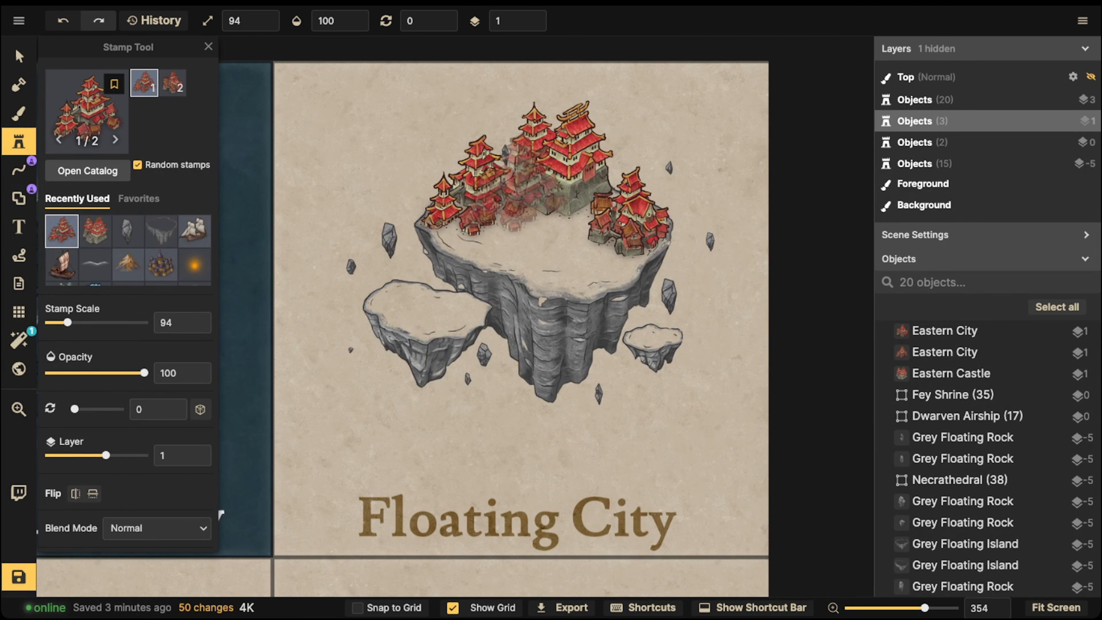
# Step: Place an Eastern Town stamp in front of the castle and an Eastern Village stamp at the main island's front right
pyautogui.click(88, 109)
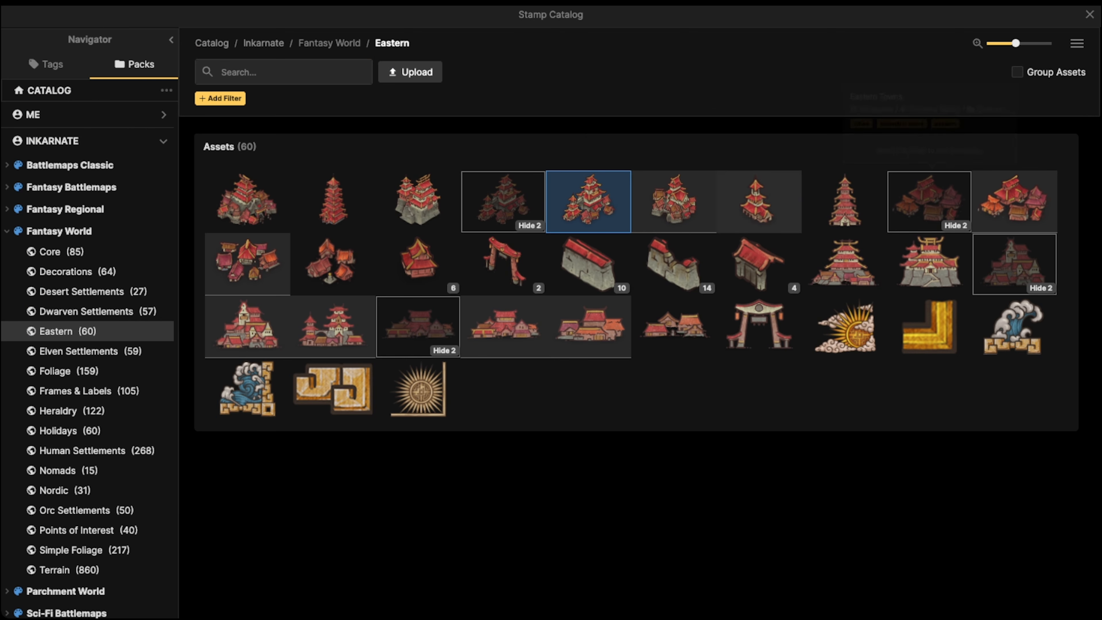
pyautogui.click(247, 262)
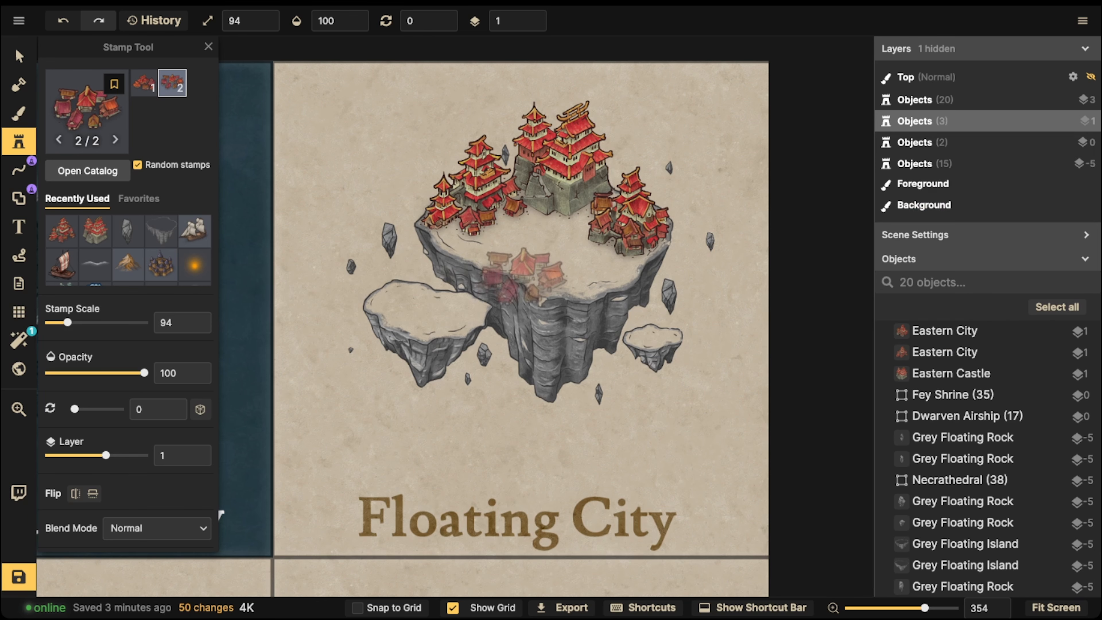
pyautogui.click(542, 241)
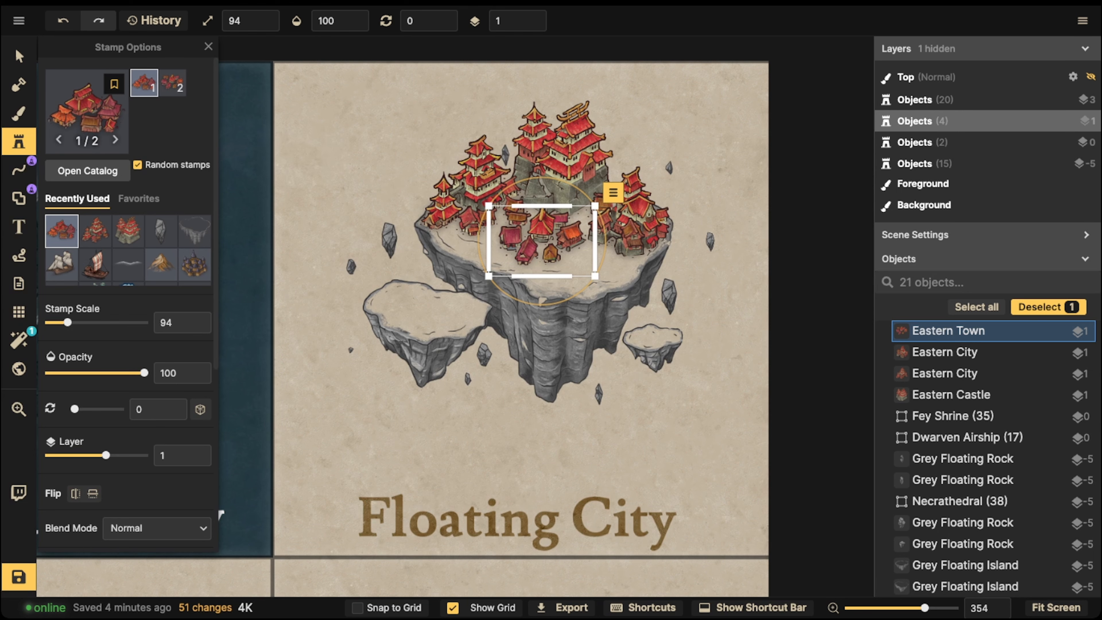
pyautogui.click(86, 106)
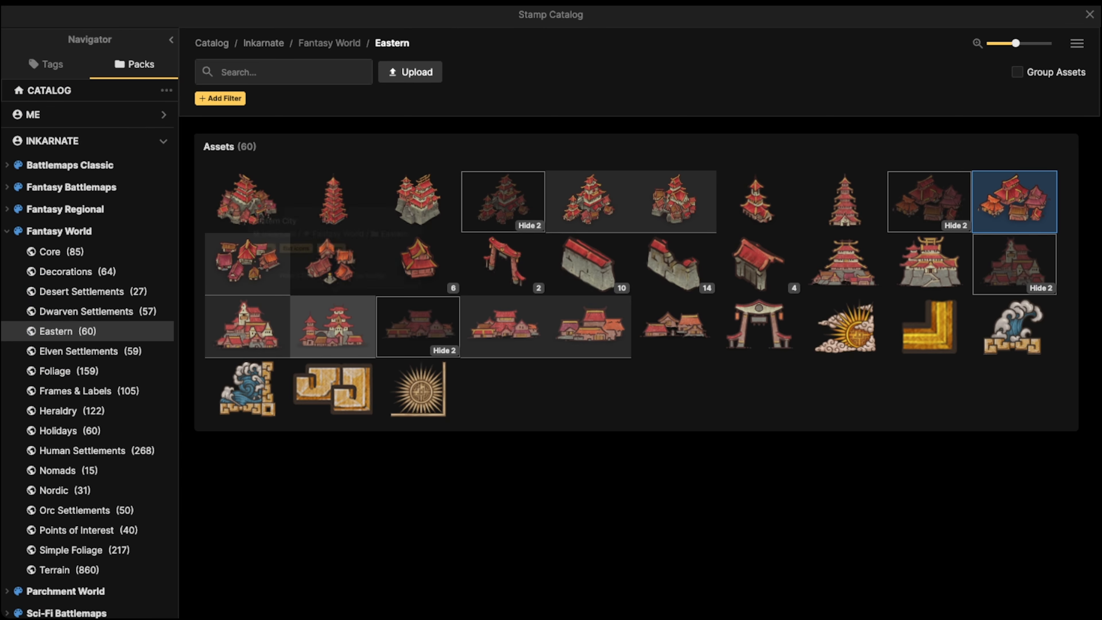
pyautogui.click(333, 263)
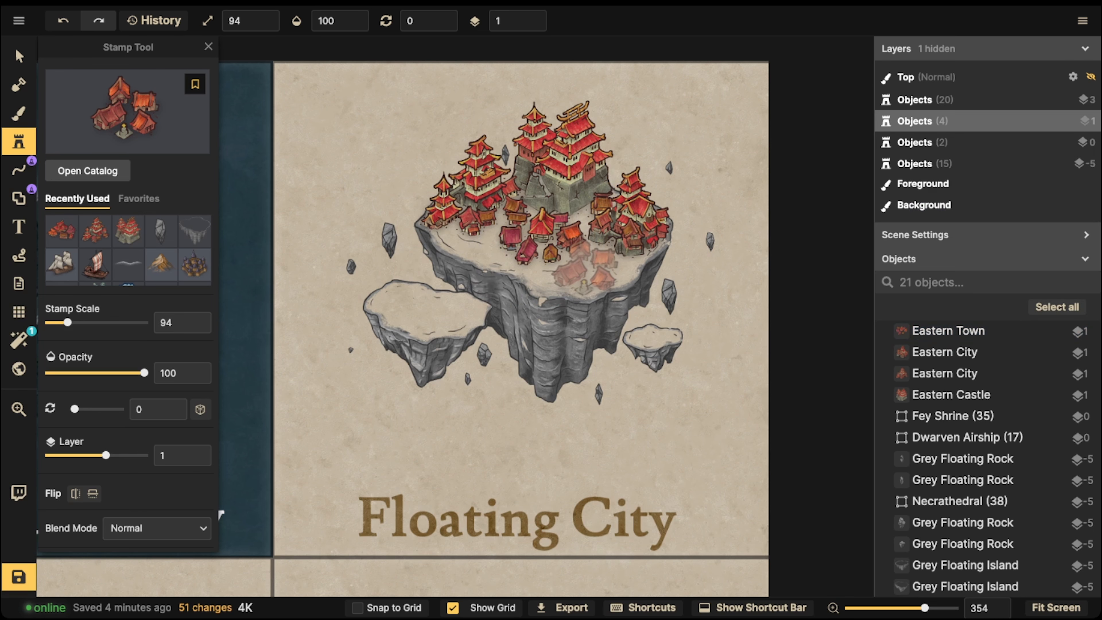
pyautogui.click(586, 263)
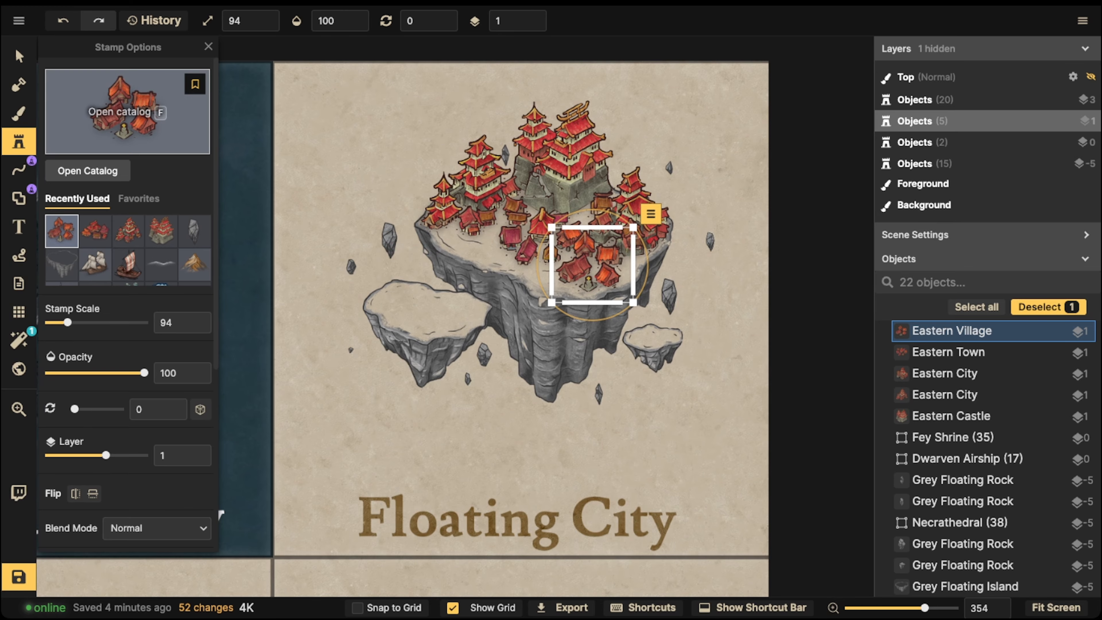
# Step: Fill the main island's left and front gaps with three Eastern Building stamps, including a thatched one beside the village
pyautogui.click(124, 108)
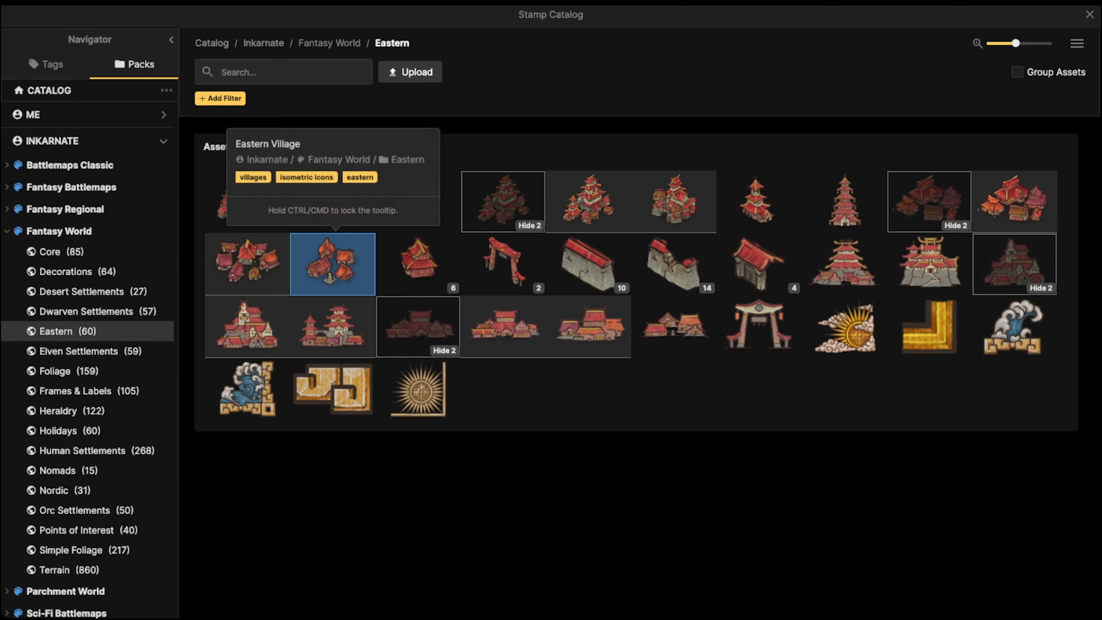
pyautogui.click(333, 263)
pyautogui.scroll(2, 460, 234)
pyautogui.click(463, 224)
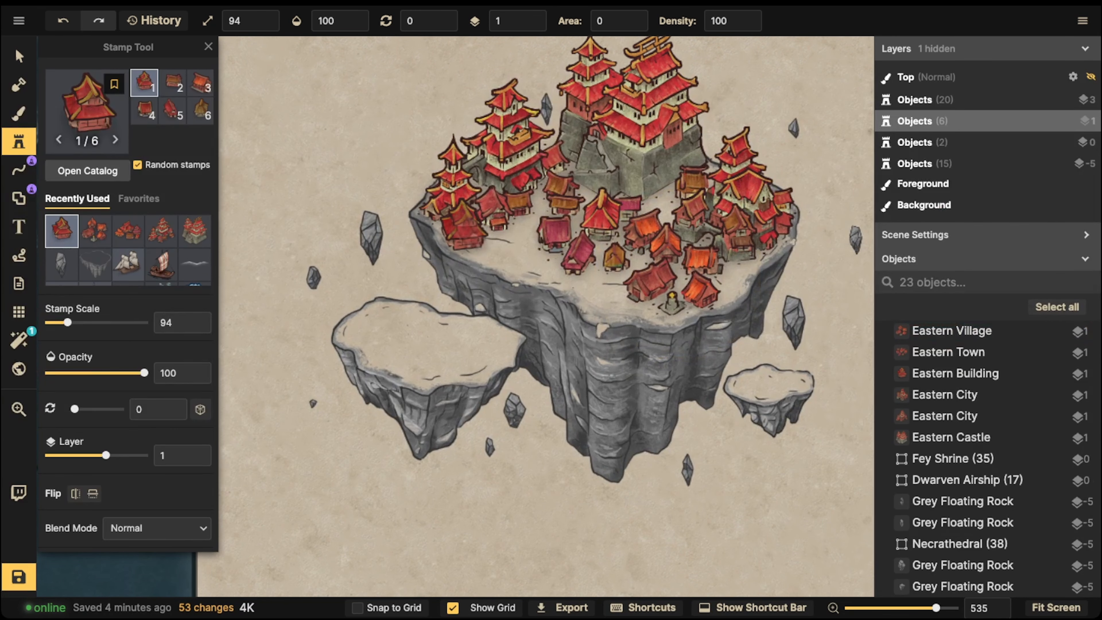
pyautogui.click(523, 245)
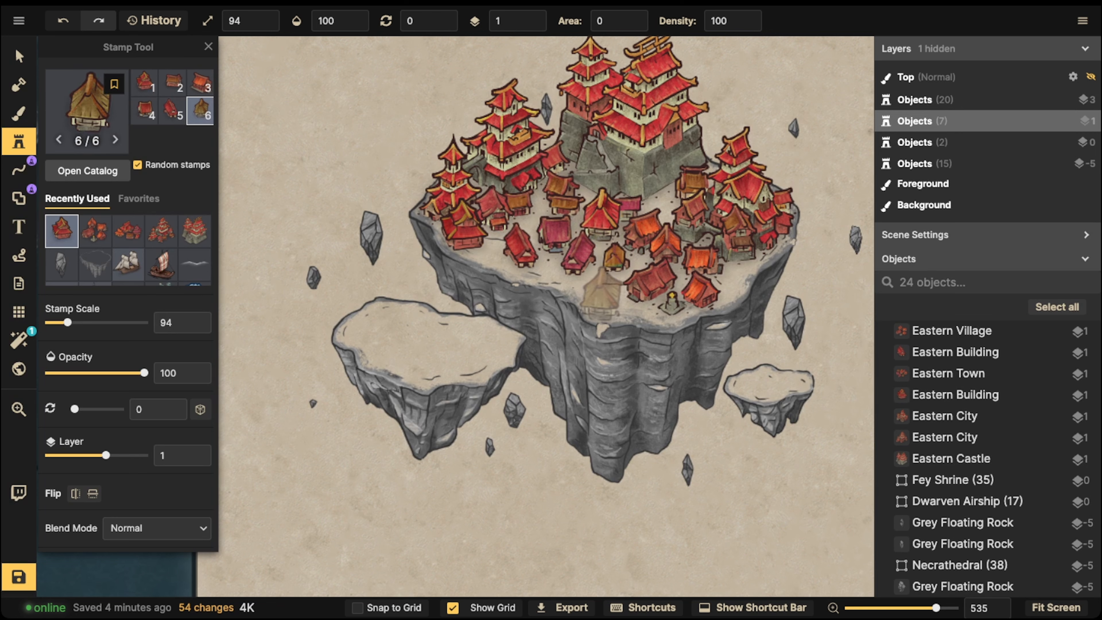
pyautogui.click(602, 280)
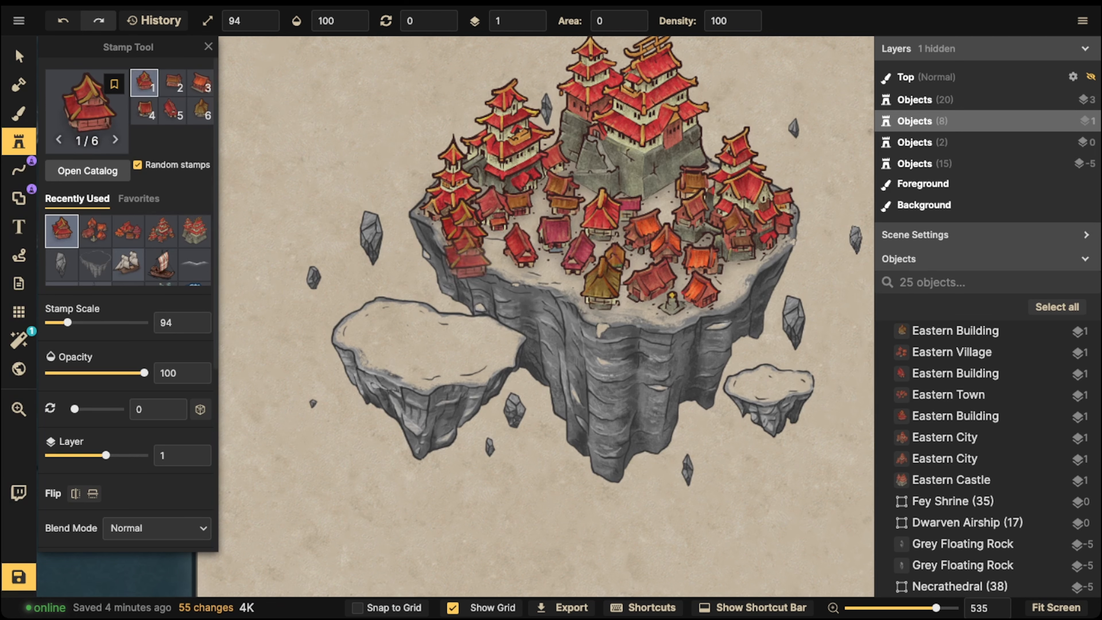
# Step: Place the Big Eastern Temple pagoda stamp on the back left of the smaller left island
pyautogui.press('f')
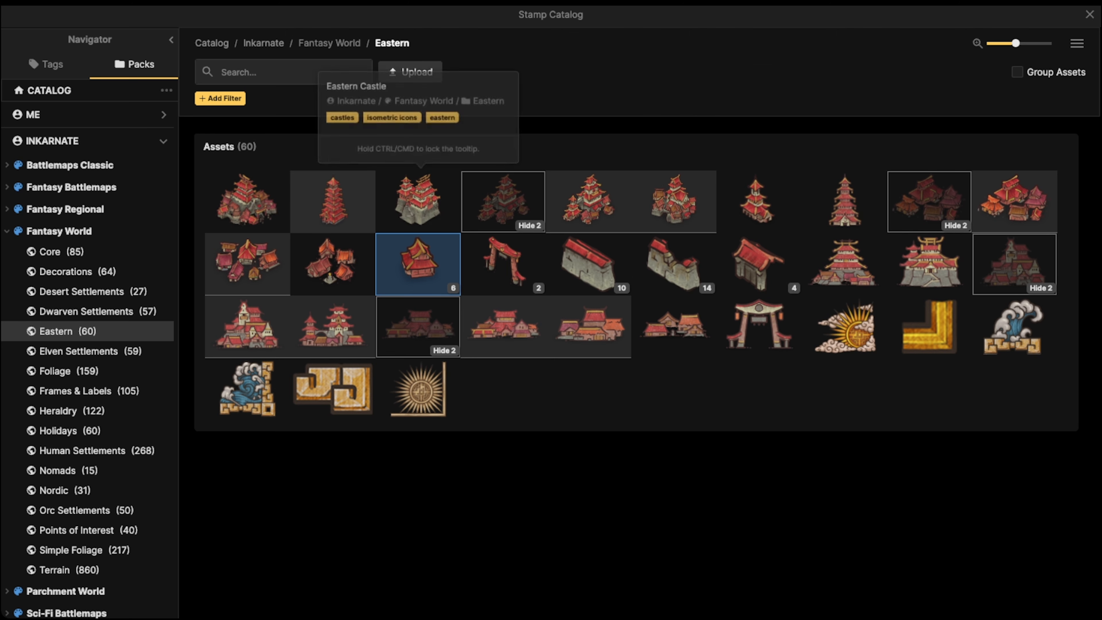
pyautogui.click(333, 200)
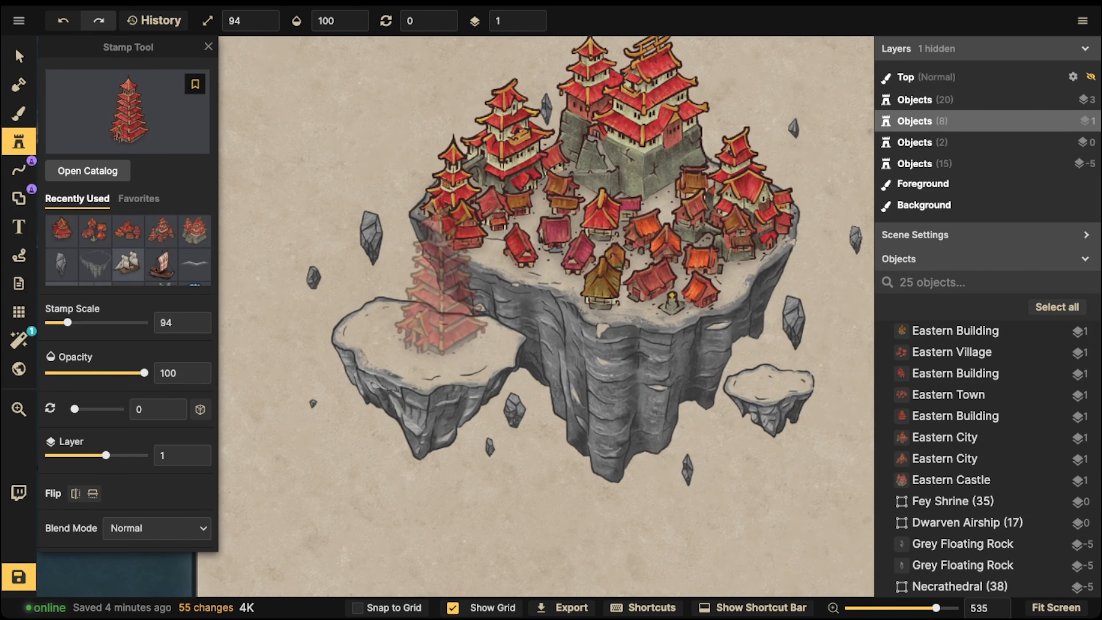
pyautogui.click(391, 277)
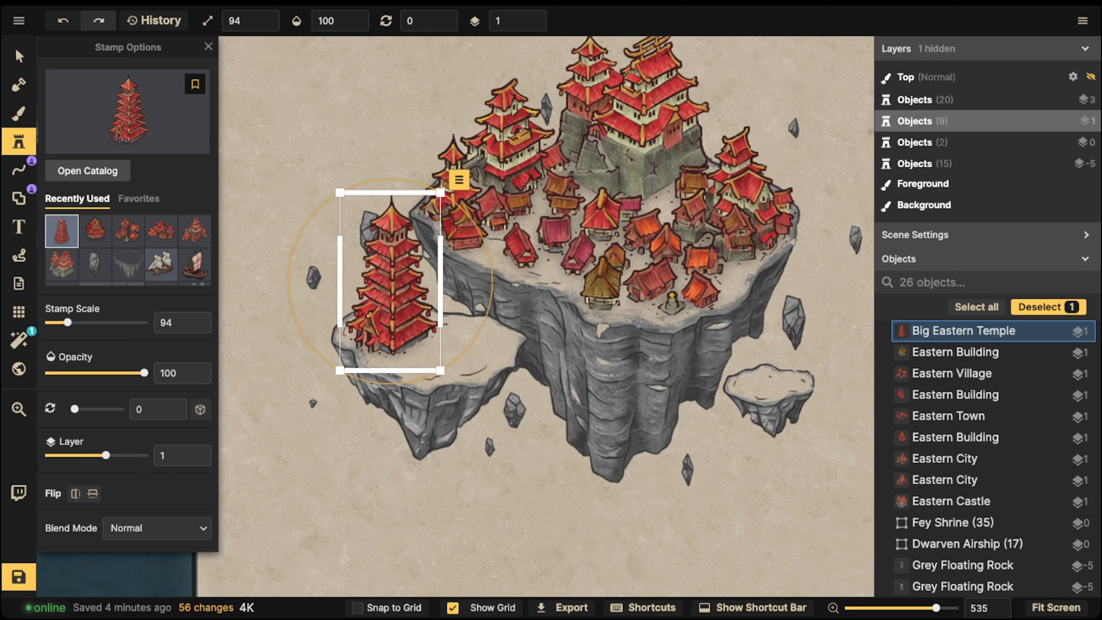
pyautogui.moveTo(392, 278)
pyautogui.mouseDown()
pyautogui.moveTo(469, 294)
pyautogui.moveTo(373, 282)
pyautogui.moveTo(387, 278)
pyautogui.mouseUp()
# Step: Place four Eastern Building stamps on the smaller left island, to the right of the pagoda
pyautogui.click(95, 230)
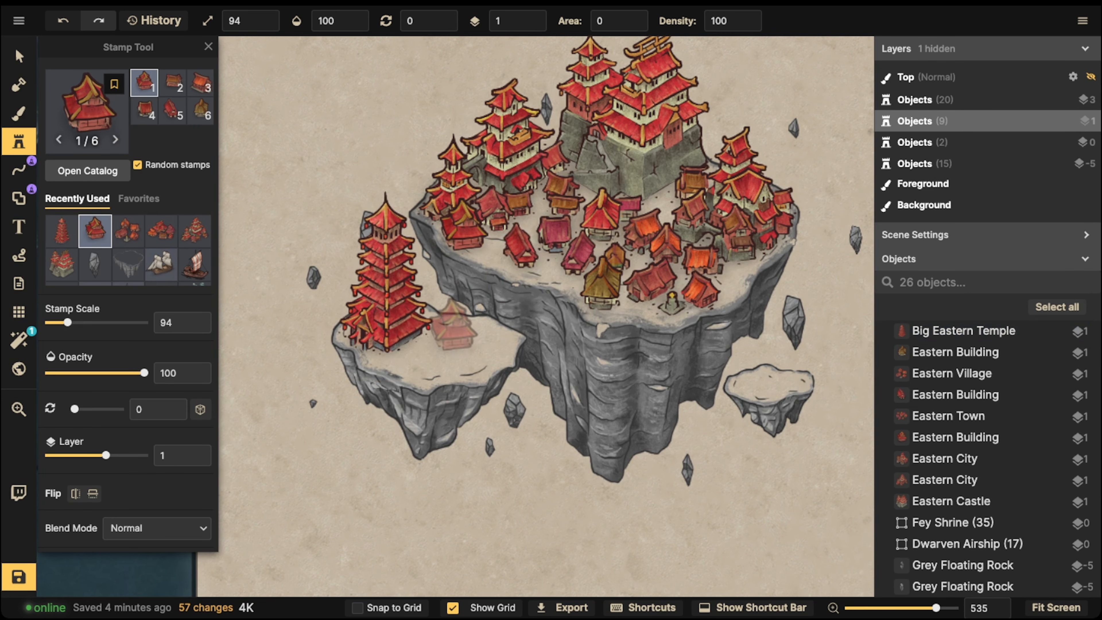
pyautogui.click(492, 323)
pyautogui.click(450, 323)
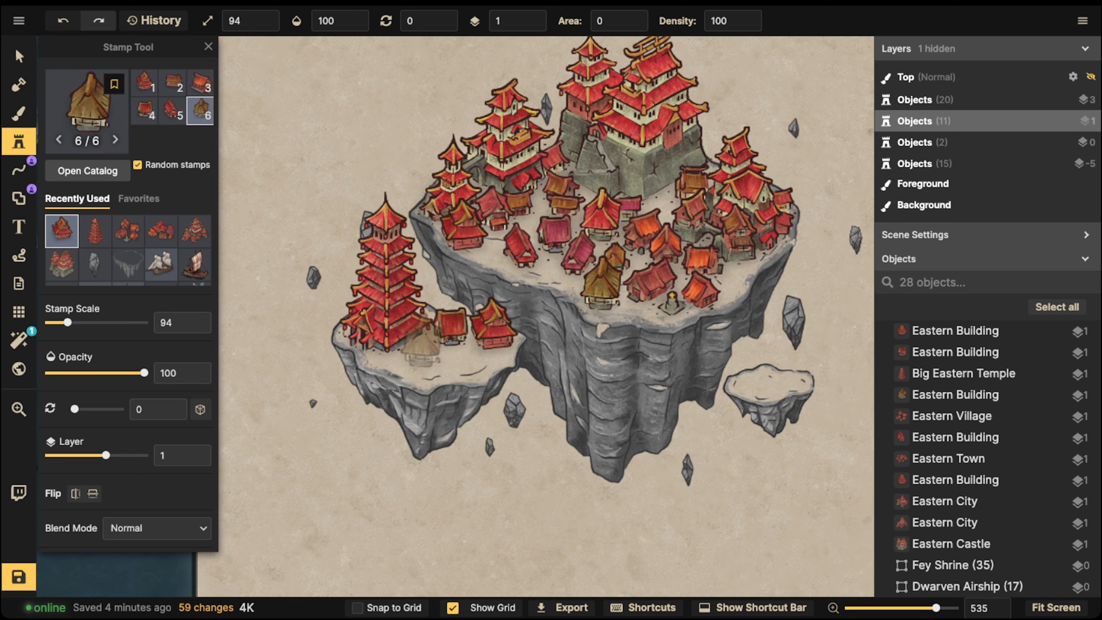
pyautogui.click(423, 341)
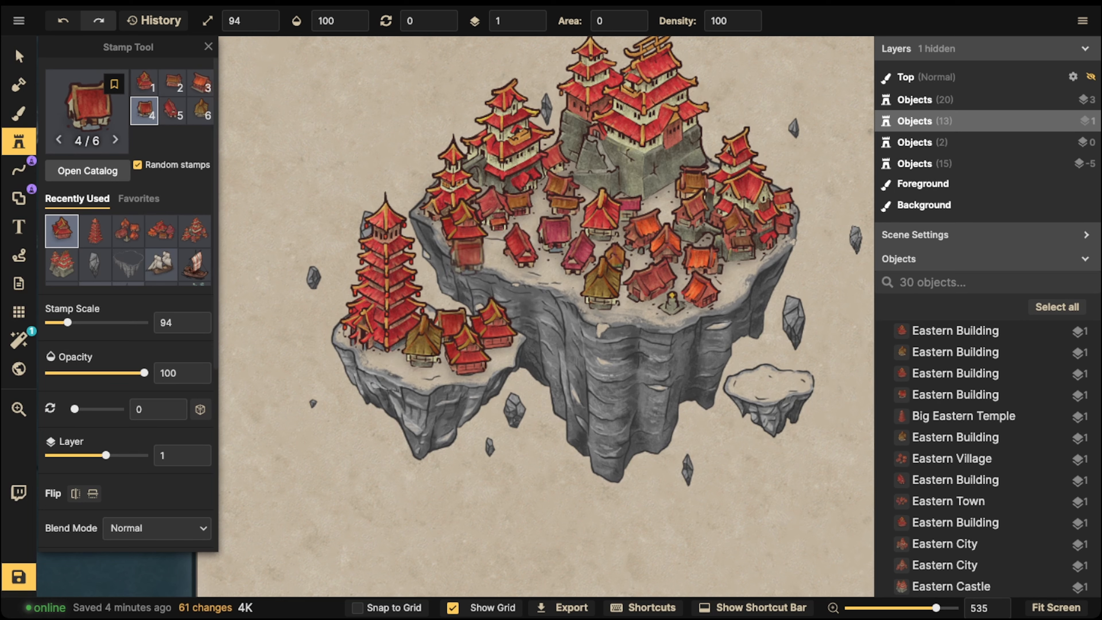
# Step: Select all the individual Eastern Building stamps on both islands and set their scale to 84
pyautogui.click(19, 56)
pyautogui.click(423, 344)
pyautogui.keyDown('shift'); pyautogui.click(468, 352); pyautogui.keyUp('shift')
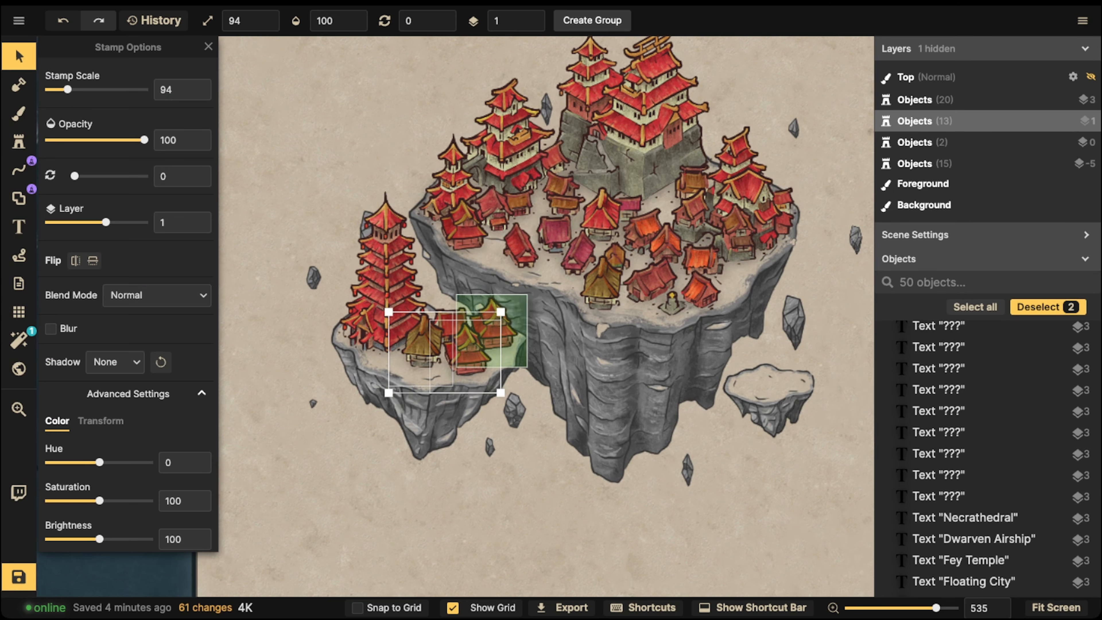
pyautogui.keyDown('shift'); pyautogui.click(493, 331); pyautogui.keyUp('shift')
pyautogui.click(492, 331)
pyautogui.click(492, 331)
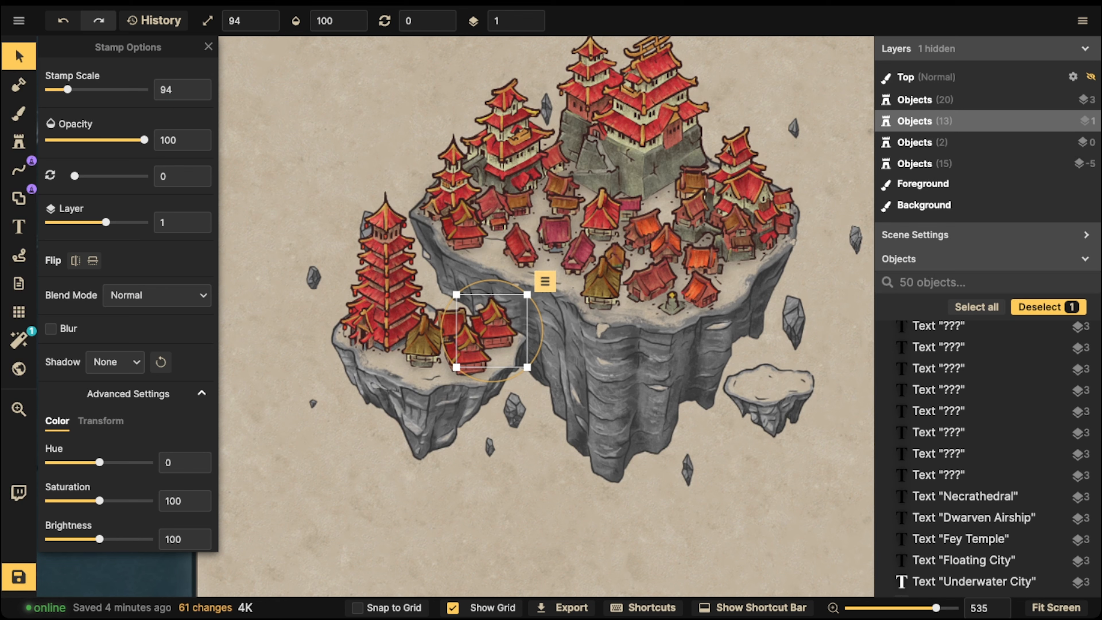
pyautogui.click(545, 281)
pyautogui.moveTo(565, 300)
pyautogui.click(737, 369)
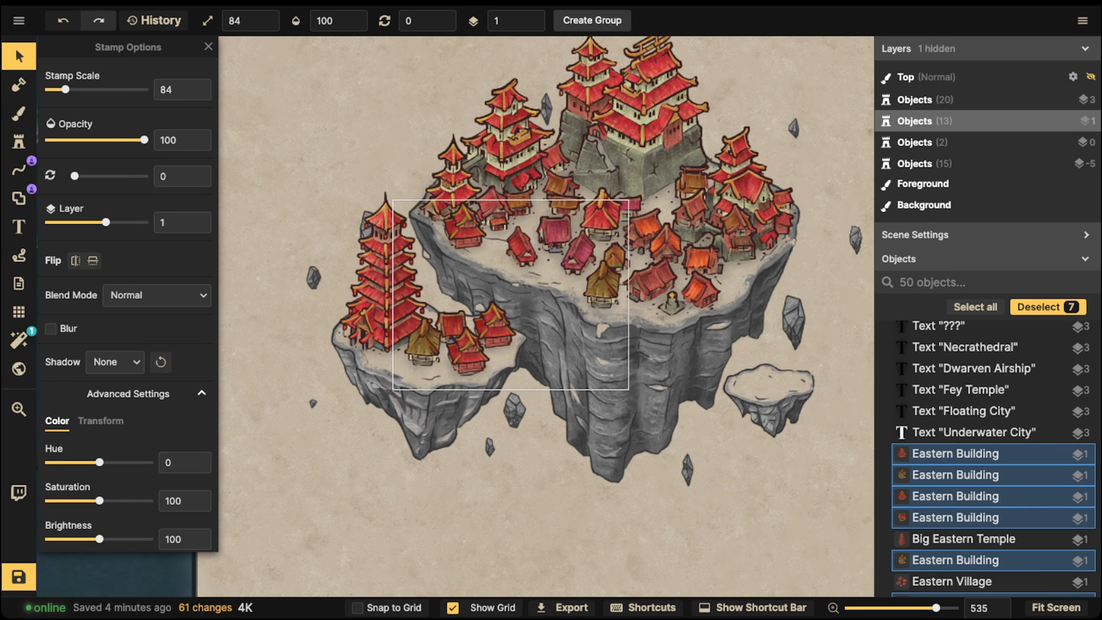
# Step: Nudge the selected Eastern Building stamps slightly to the left and deselect them
pyautogui.moveTo(465, 230); pyautogui.dragTo(460, 230)
pyautogui.click(473, 271)
pyautogui.click(462, 232)
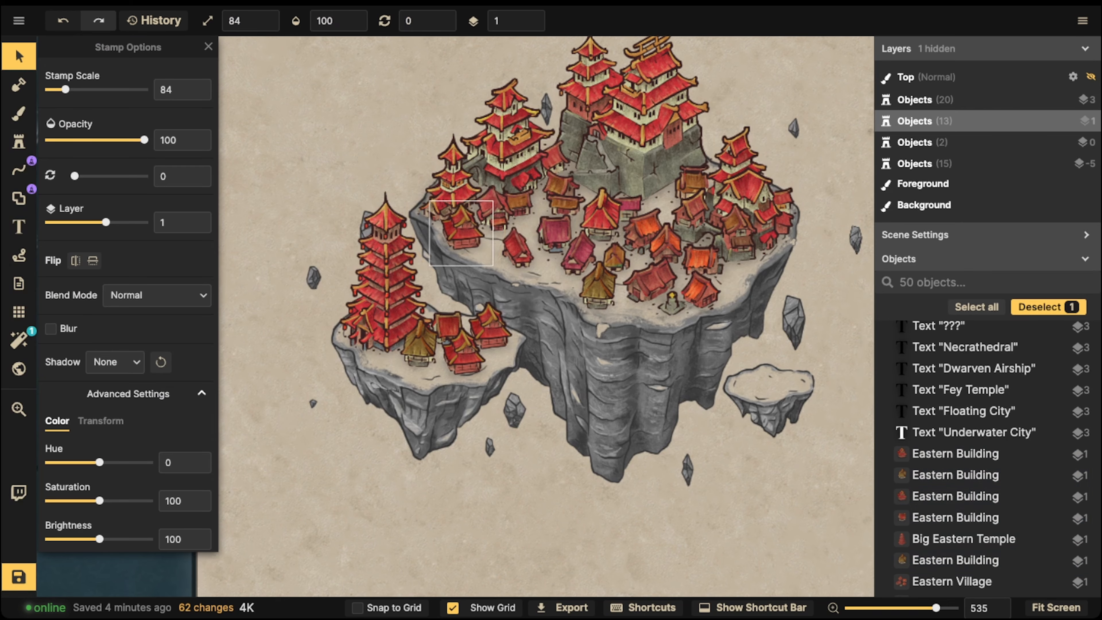
pyautogui.press('Escape')
# Step: Select the whole floating city illustration and move it down and slightly left, closer to its title
pyautogui.scroll(-5, 425, 211)
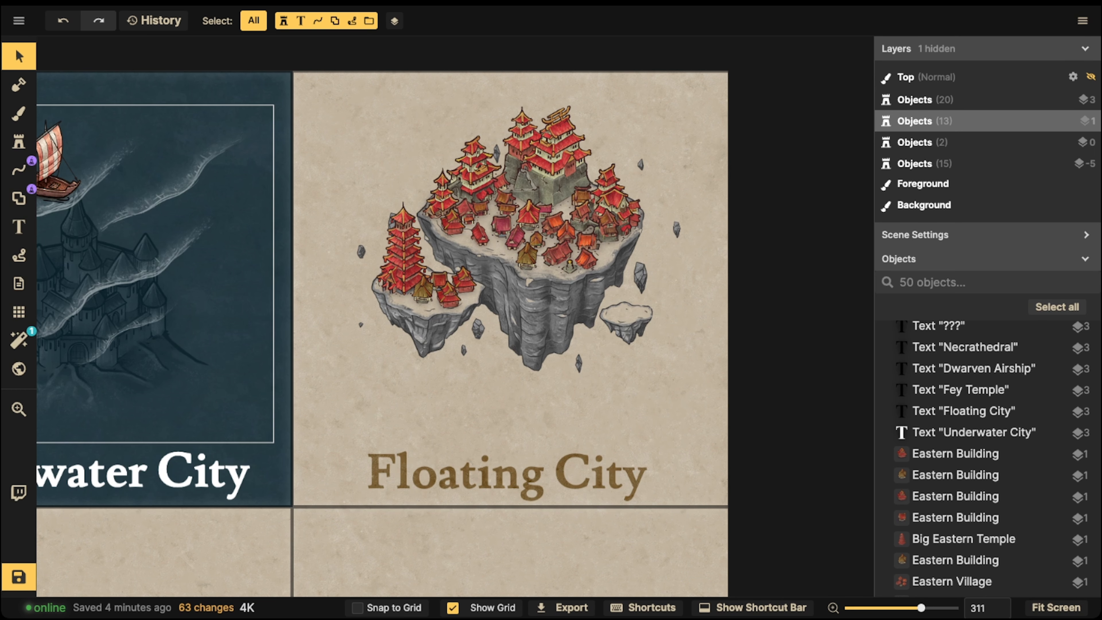
pyautogui.moveTo(346, 100); pyautogui.dragTo(701, 382)
pyautogui.moveTo(542, 258); pyautogui.dragTo(521, 271)
# Step: Place the second Gate stamp variant, flipped horizontally at scale 95, on the small empty island to the right
pyautogui.click(18, 142)
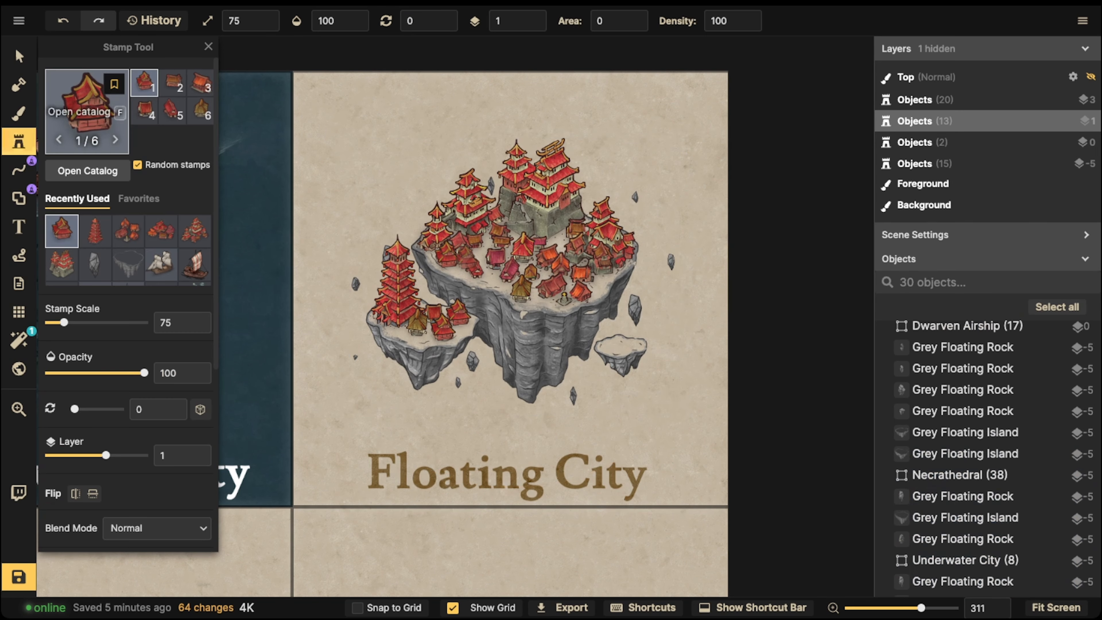
pyautogui.click(87, 113)
pyautogui.click(503, 262)
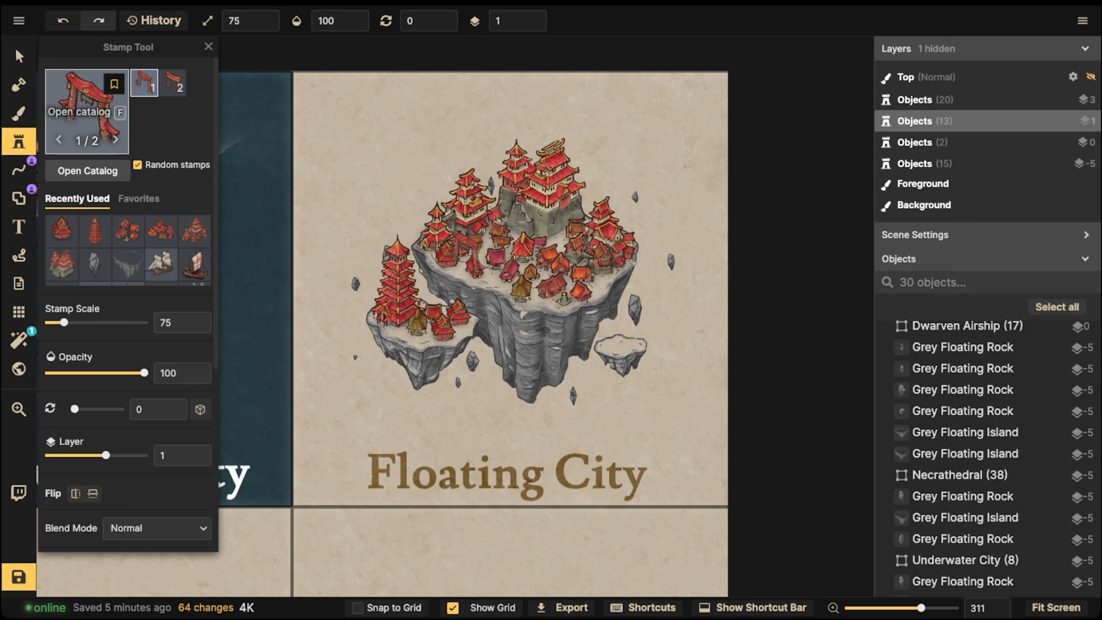
pyautogui.click(76, 493)
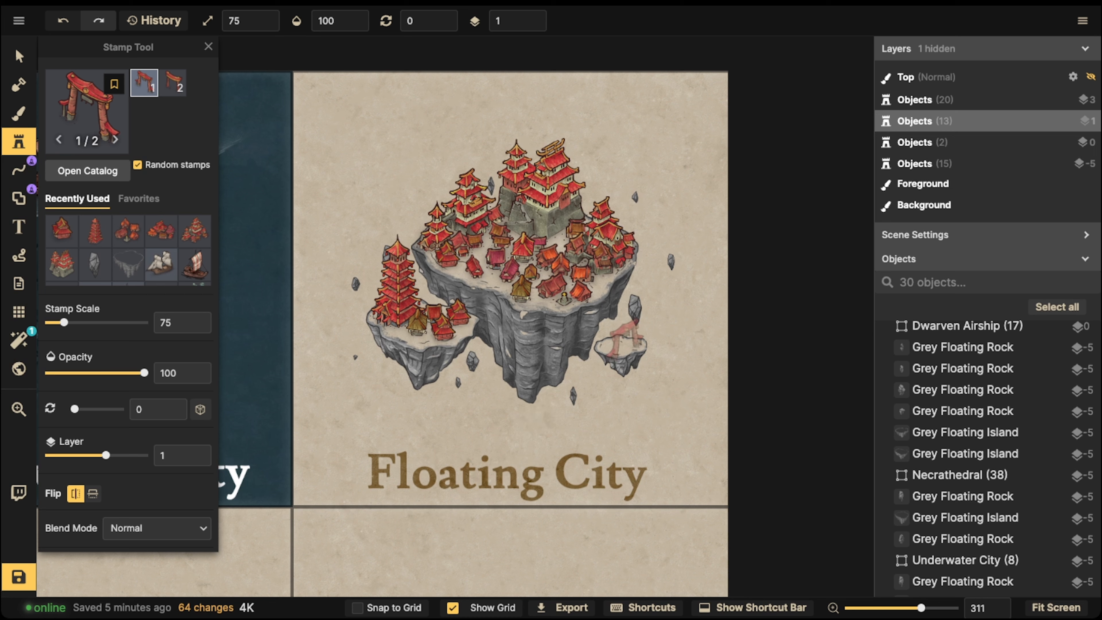
pyautogui.click(76, 493)
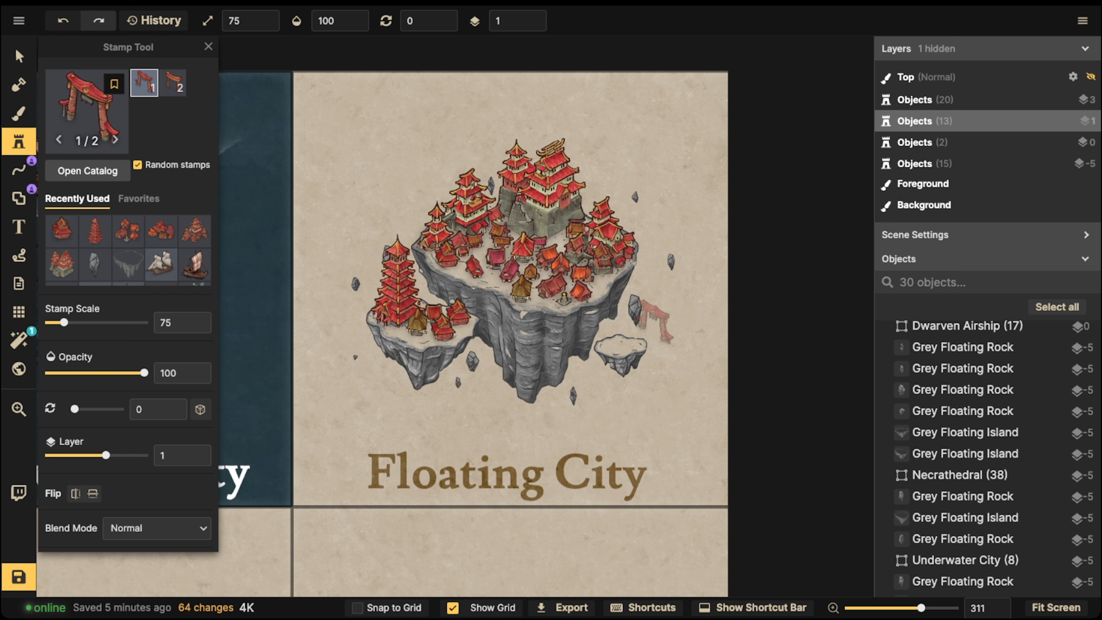
pyautogui.click(622, 308)
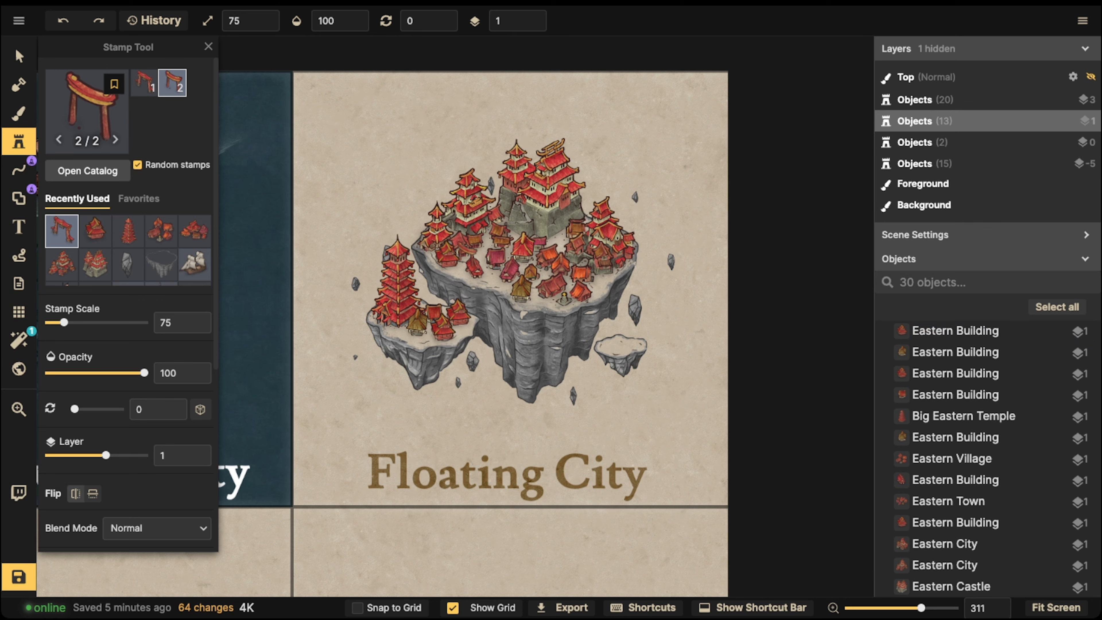
pyautogui.click(75, 493)
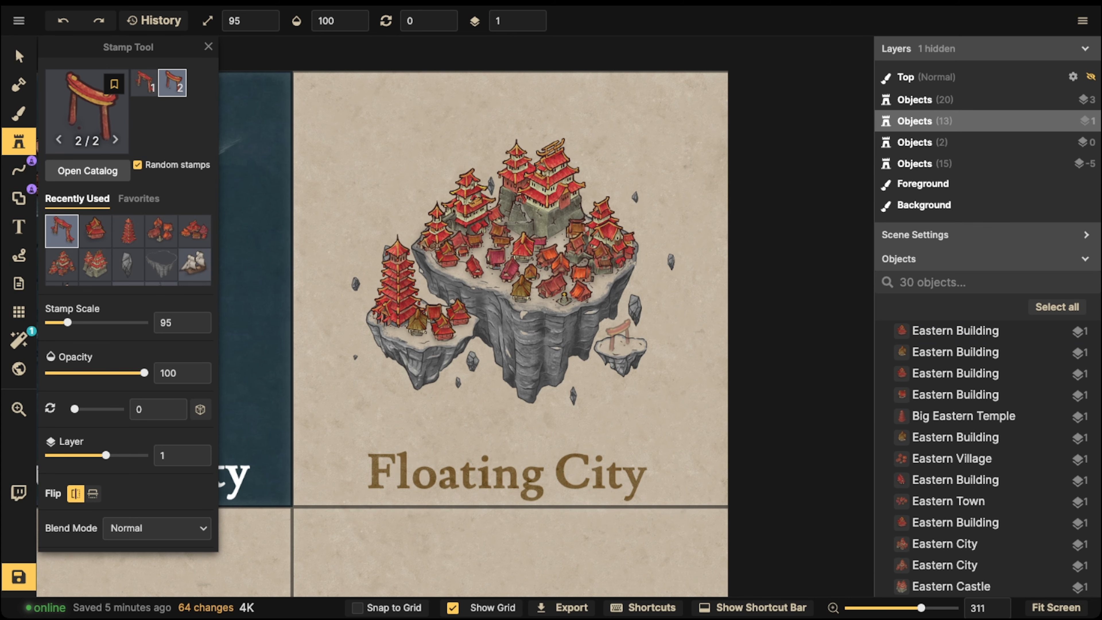
pyautogui.click(624, 337)
pyautogui.press('Escape')
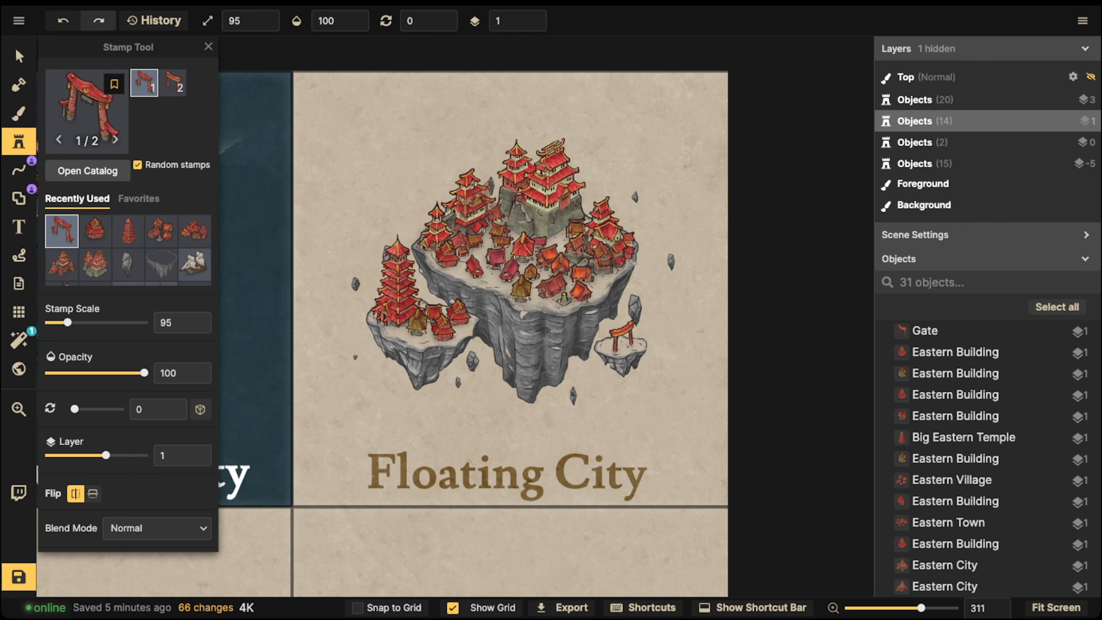
# Step: Place another flipped Gate stamp of the second variant at scale 135 above the castle's tallest roof
pyautogui.scroll(-3, 465, 204)
pyautogui.scroll(9, 527, 150)
pyautogui.scroll(2, 555, 118)
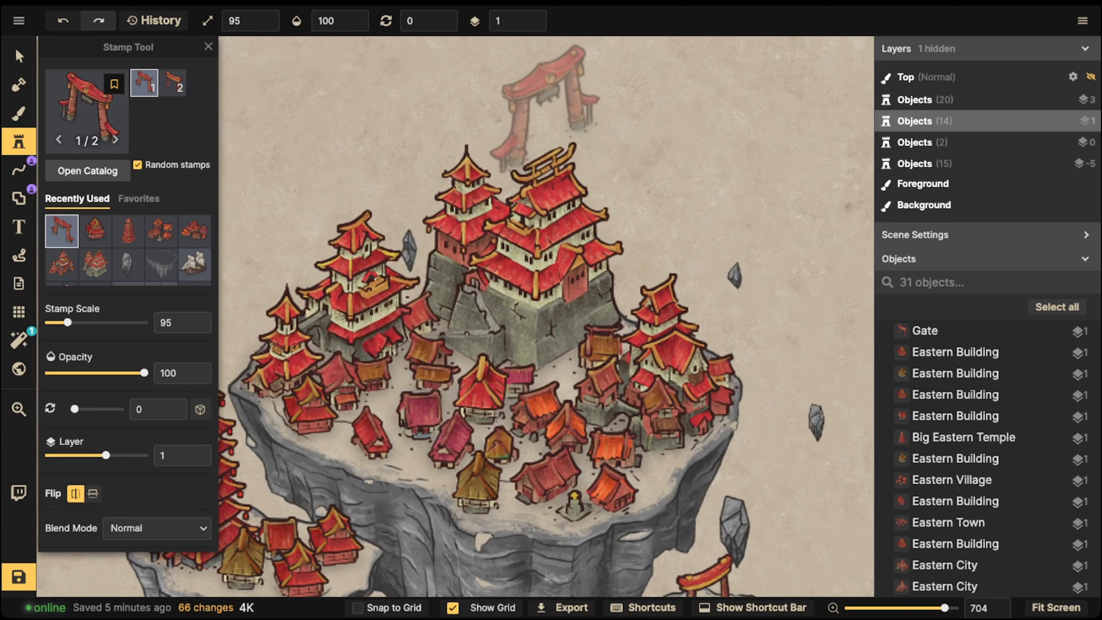
pyautogui.press('Right')
pyautogui.press(']')
pyautogui.press(']')
pyautogui.press(']')
pyautogui.press(']')
pyautogui.press(']')
pyautogui.press('[')
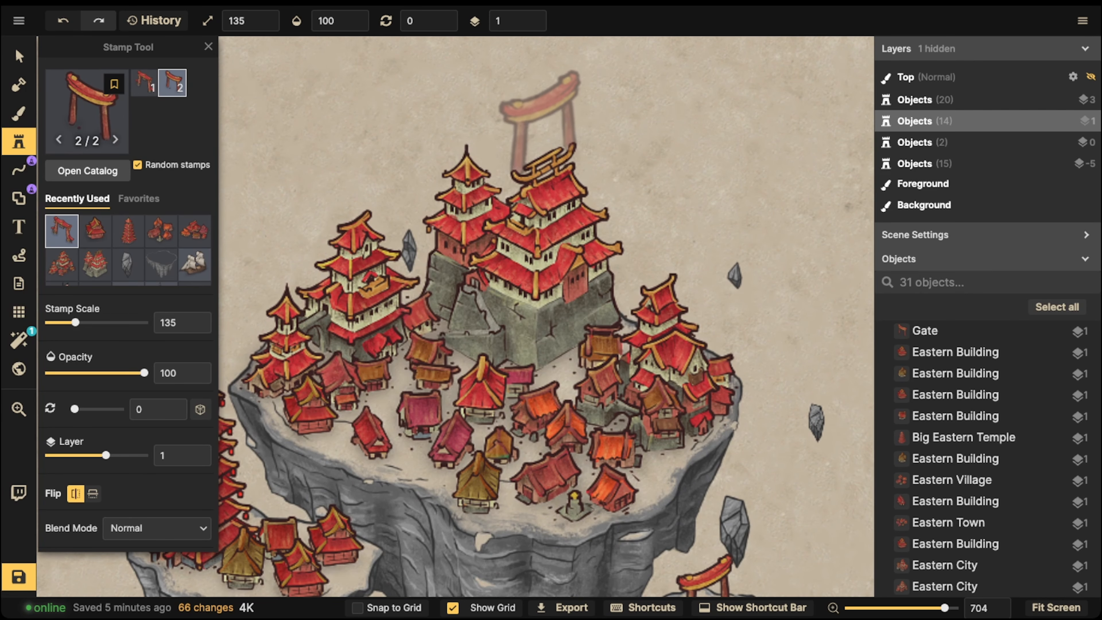
pyautogui.click(546, 132)
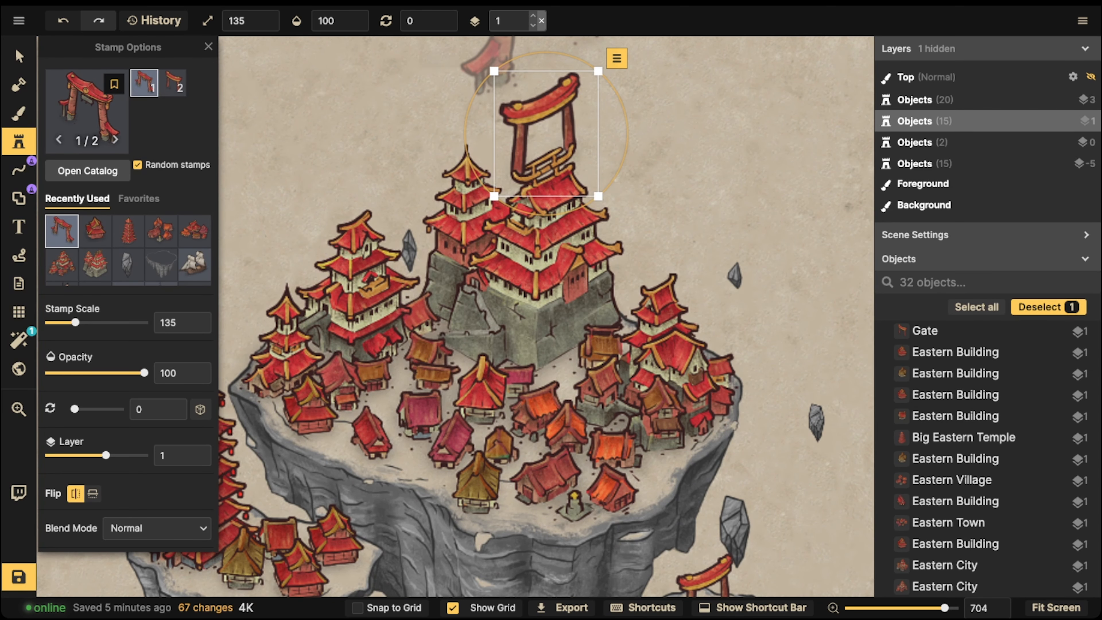
pyautogui.moveTo(539, 103); pyautogui.dragTo(540, 106)
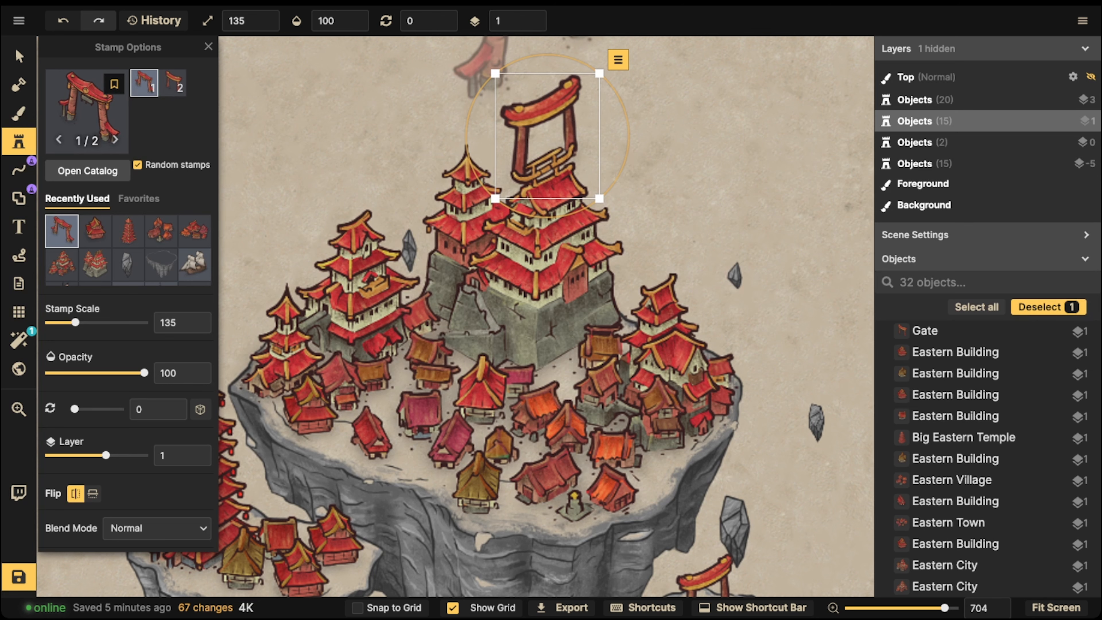
# Step: Set the castle's gate to layer 3 and scale 105, and seat it on the tallest roof
pyautogui.click(537, 18)
pyautogui.click(537, 18)
pyautogui.moveTo(599, 73); pyautogui.dragTo(595, 80)
pyautogui.moveTo(548, 136); pyautogui.dragTo(551, 154)
pyautogui.press('[')
pyautogui.press('[')
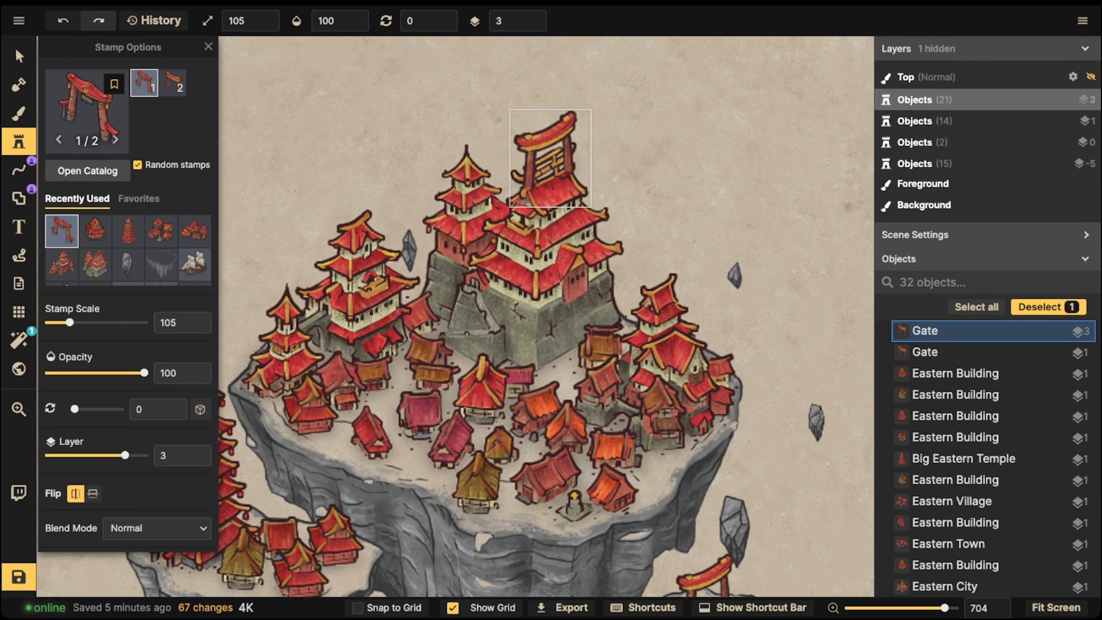
# Step: Duplicate the castle's roof gate and stack the copy on top of it at scale 95 on layer 4
pyautogui.hotkey('ctrl', 'c')
pyautogui.hotkey('ctrl', 'v')
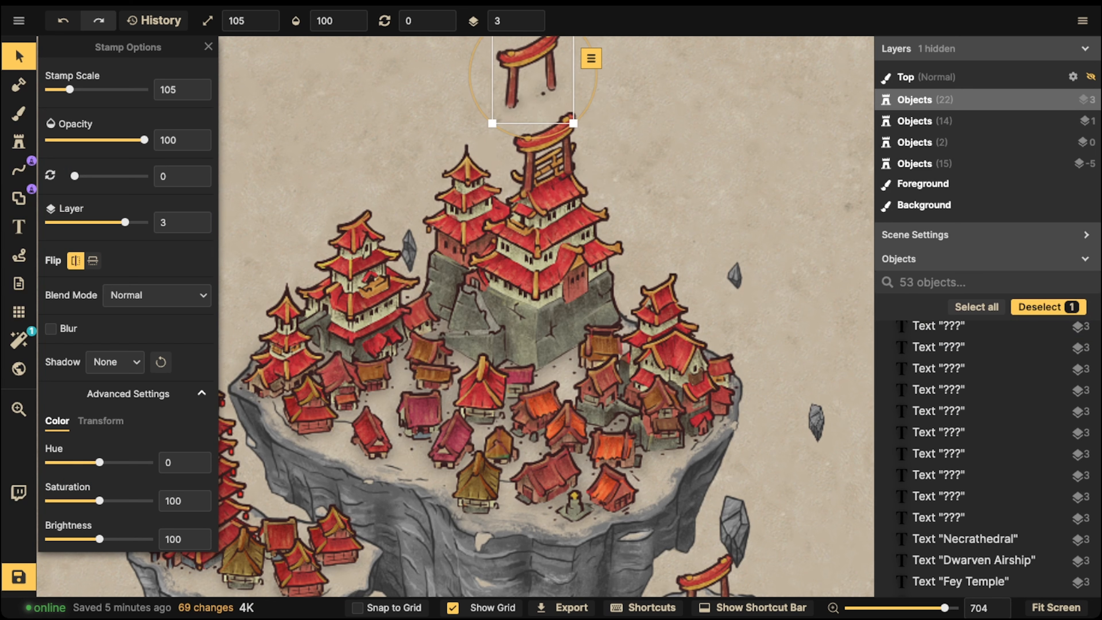
pyautogui.press('[')
pyautogui.press('[')
pyautogui.click(532, 16)
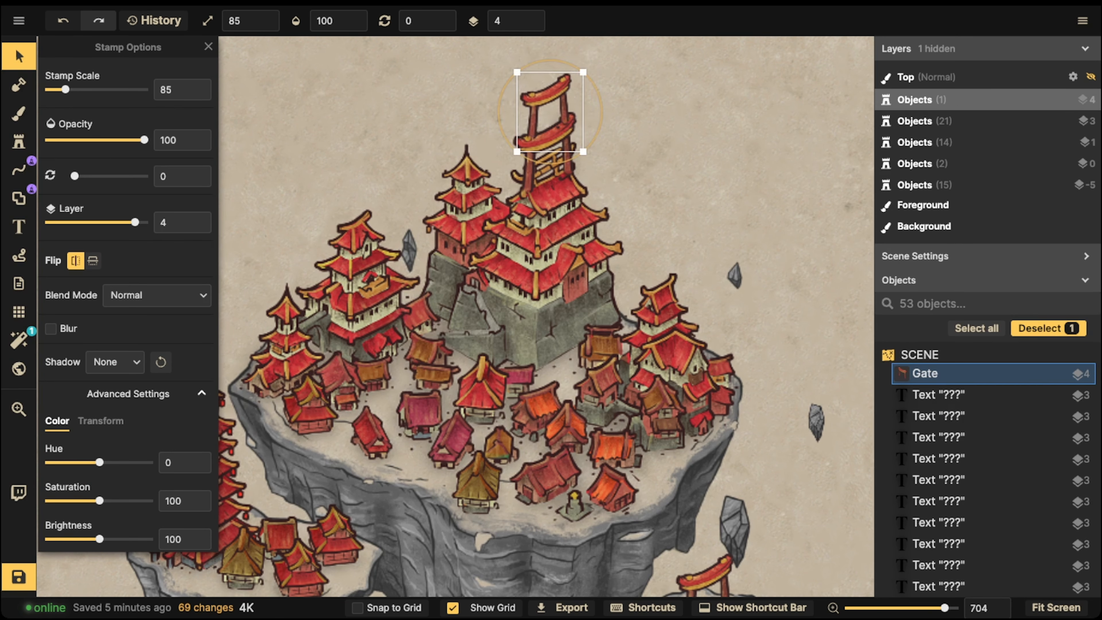
pyautogui.press(']')
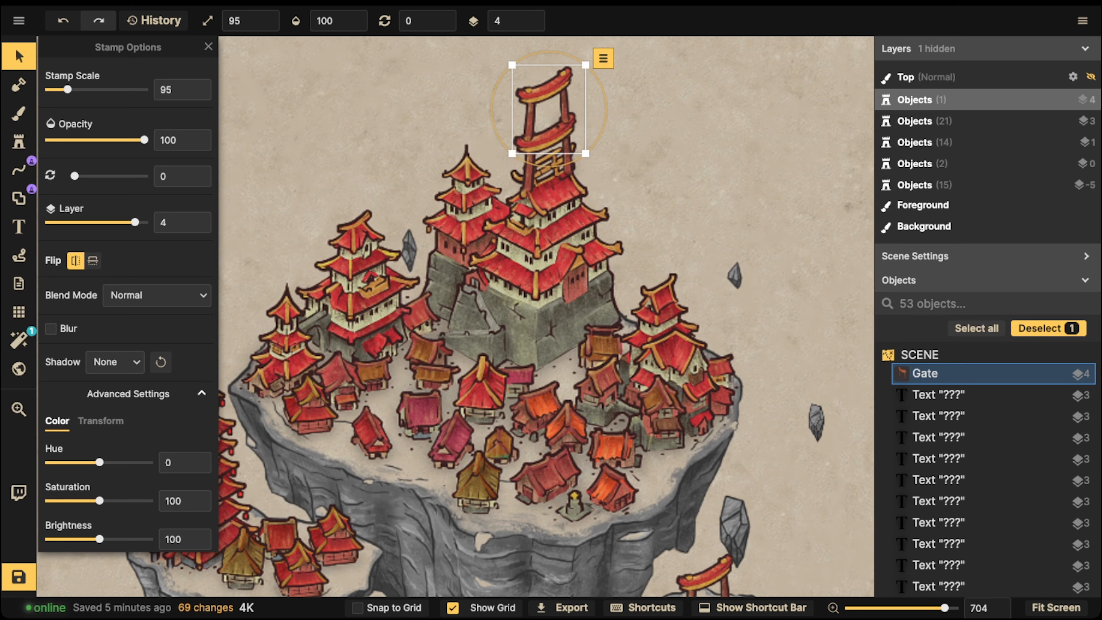
# Step: Paste a third gate and stack it on top of the other two at scale 75 on layer 5
pyautogui.hotkey('ctrl', 'v')
pyautogui.press('[')
pyautogui.press('[')
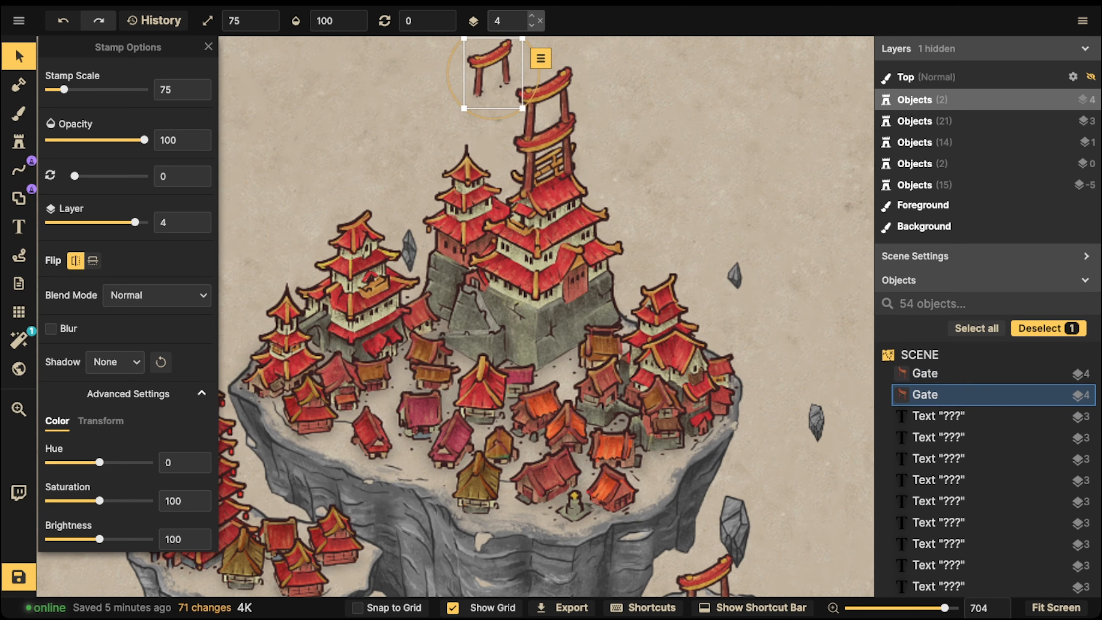
pyautogui.click(531, 16)
pyautogui.moveTo(493, 74); pyautogui.dragTo(548, 68)
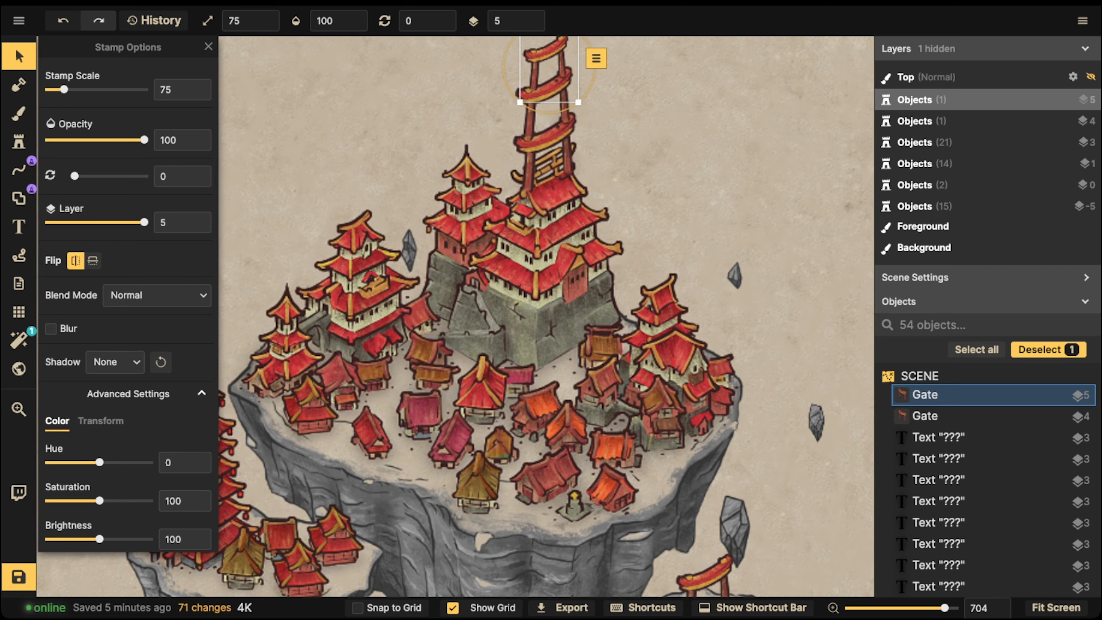
pyautogui.click(438, 96)
# Step: Select the whole floating city including the gate tower and move it slightly down and right
pyautogui.scroll(-5, 438, 96)
pyautogui.moveTo(270, 73); pyautogui.dragTo(624, 377)
pyautogui.moveTo(486, 261); pyautogui.dragTo(498, 280)
pyautogui.press('Escape')
pyautogui.scroll(-2, 496, 148)
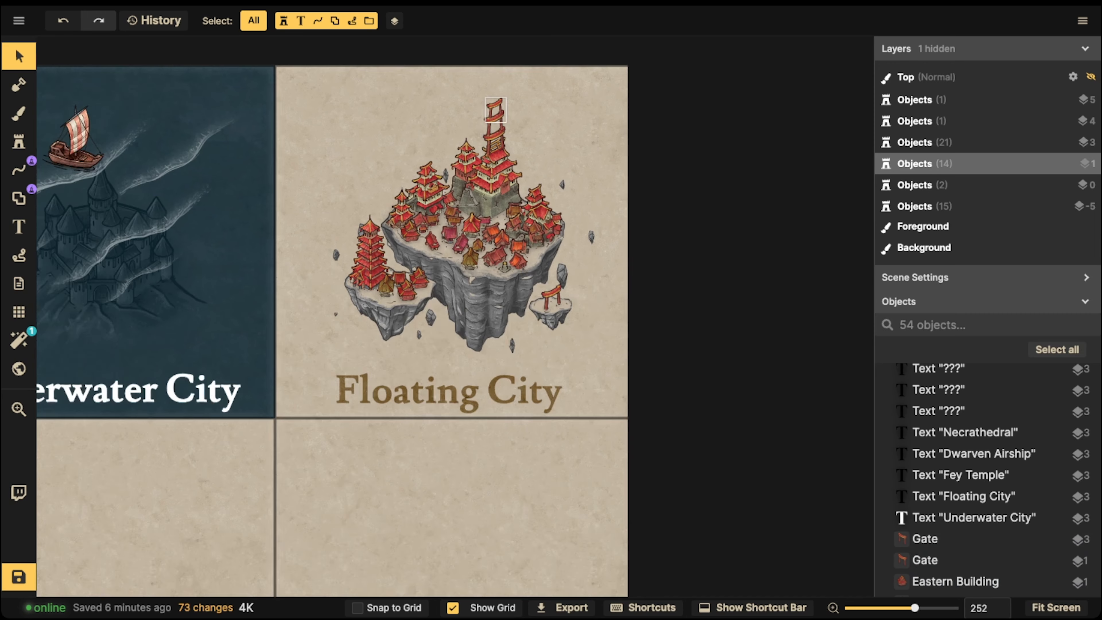
# Step: Nudge the top gate of the castle's gate tower into line with the gates below it
pyautogui.scroll(4, 492, 115)
pyautogui.scroll(2, 497, 131)
pyautogui.click(497, 131)
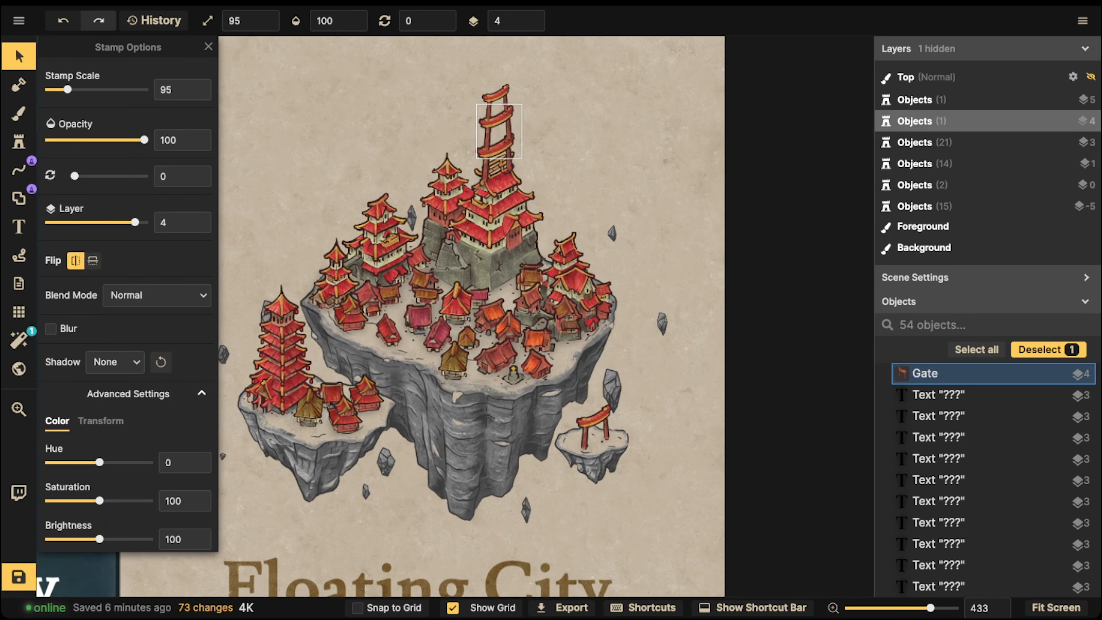
pyautogui.click(498, 97)
pyautogui.click(498, 96)
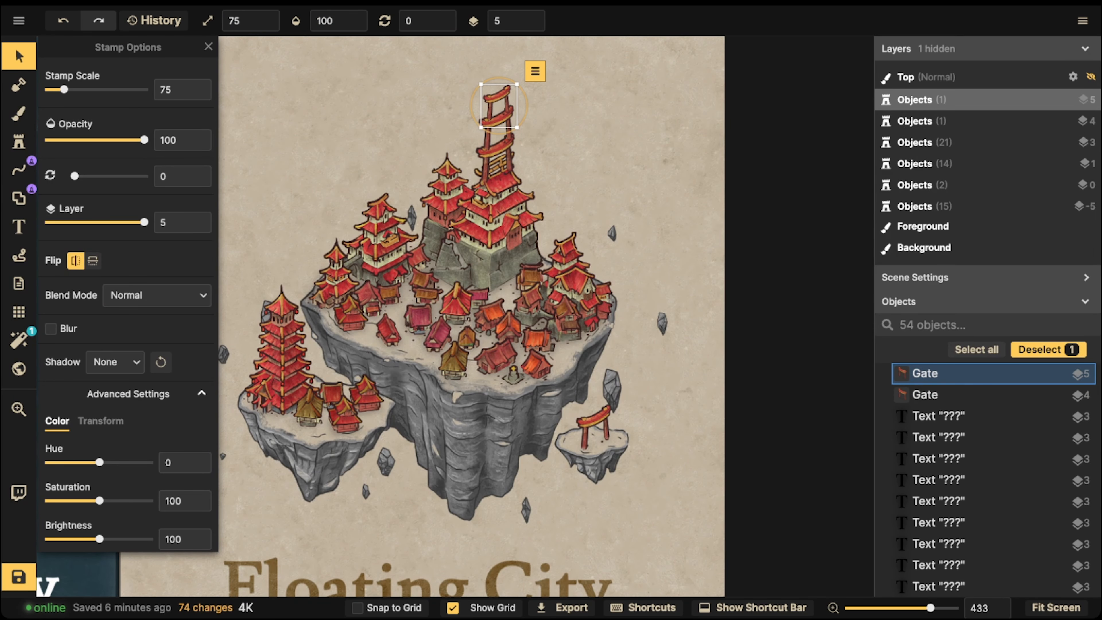
pyautogui.press('Escape')
# Step: Select the entire floating city again and shift it slightly up and left above its title
pyautogui.scroll(-2, 497, 131)
pyautogui.moveTo(497, 130); pyautogui.dragTo(449, 143, button='middle')
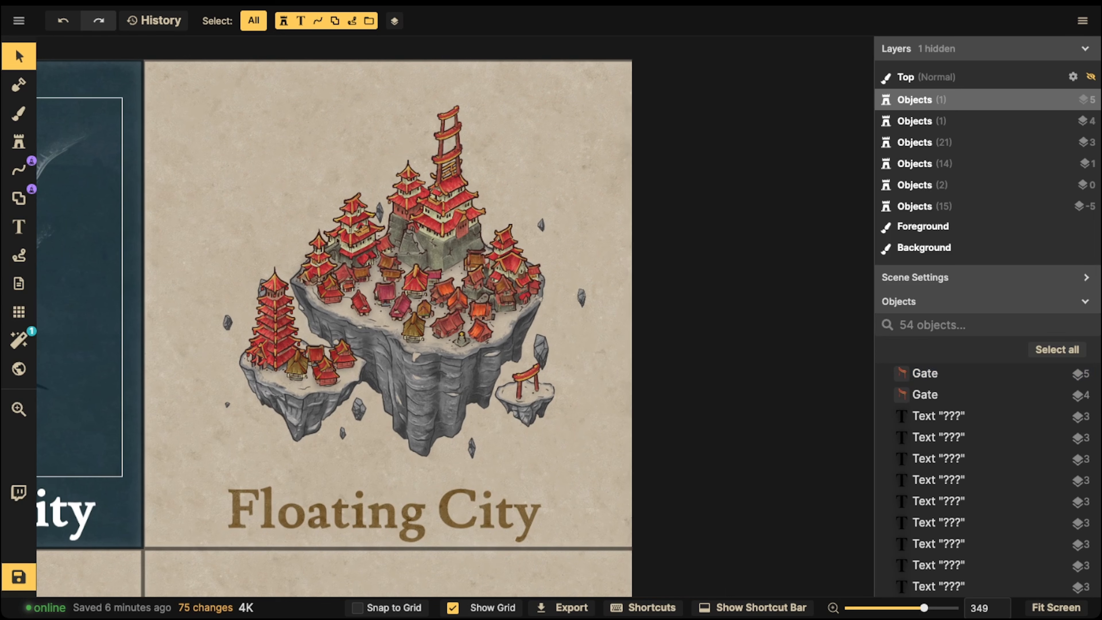
pyautogui.moveTo(189, 80); pyautogui.dragTo(583, 457)
pyautogui.moveTo(438, 373); pyautogui.dragTo(431, 360)
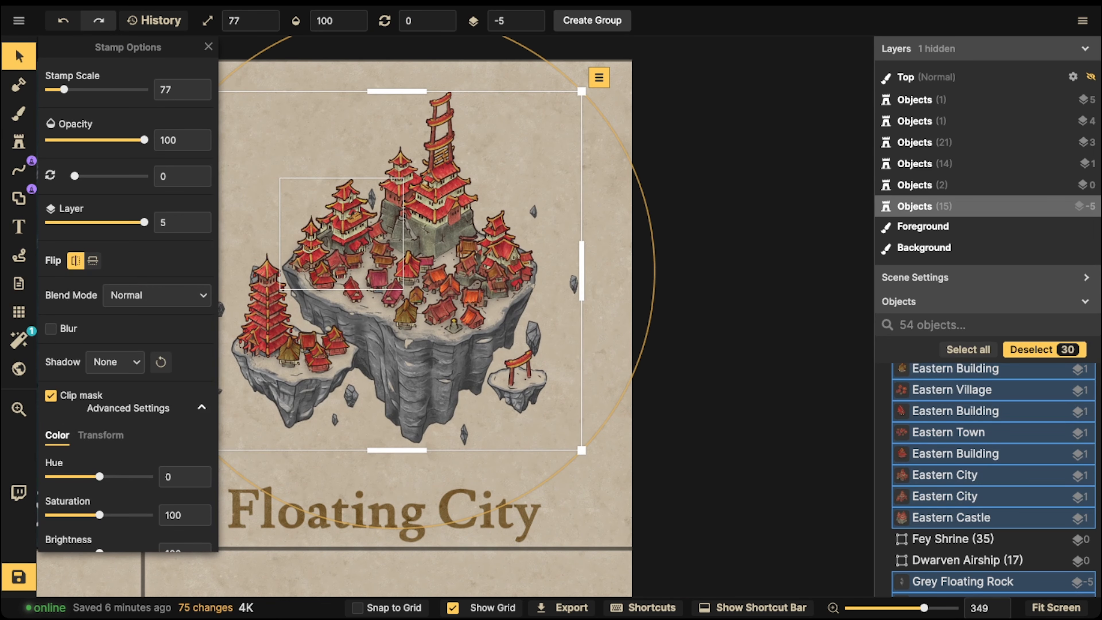
# Step: Choose the Warm Round Light stamp from the recently used stamps and shift its hue to -153
pyautogui.click(19, 142)
pyautogui.scroll(-5, 96, 234)
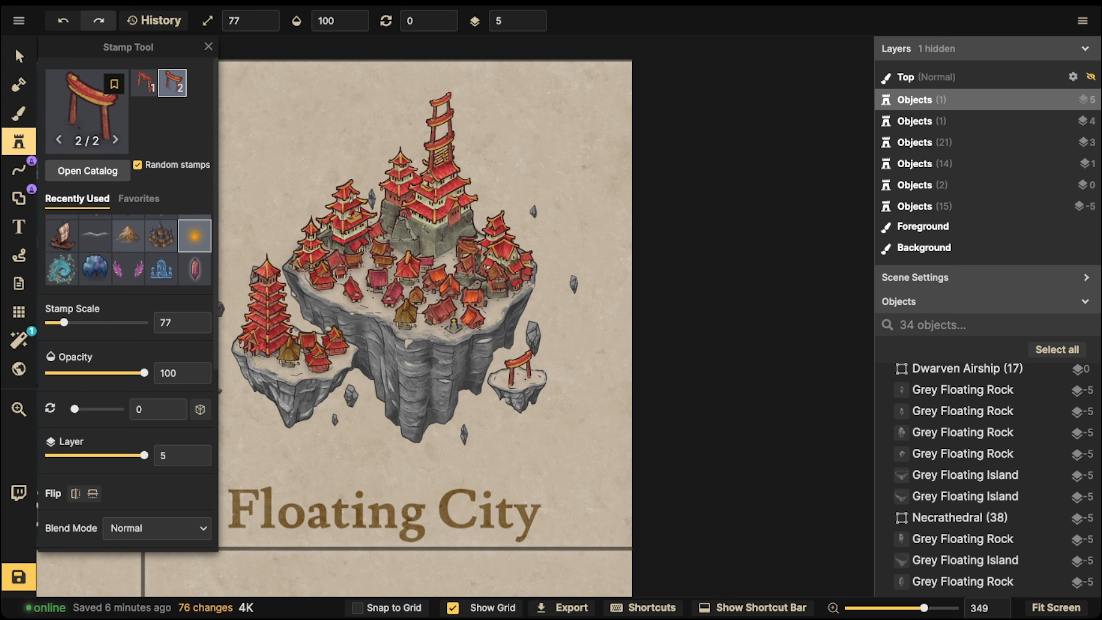
pyautogui.click(195, 236)
pyautogui.scroll(1, 305, 212)
pyautogui.scroll(3, 319, 195)
pyautogui.scroll(-7, 95, 269)
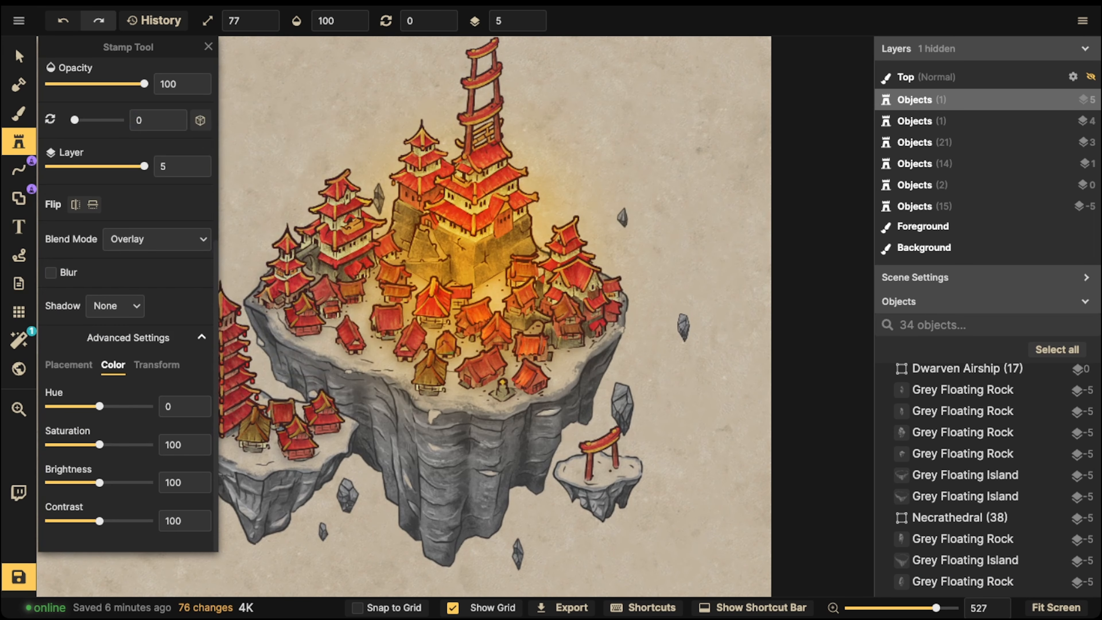
pyautogui.moveTo(99, 407); pyautogui.dragTo(56, 406)
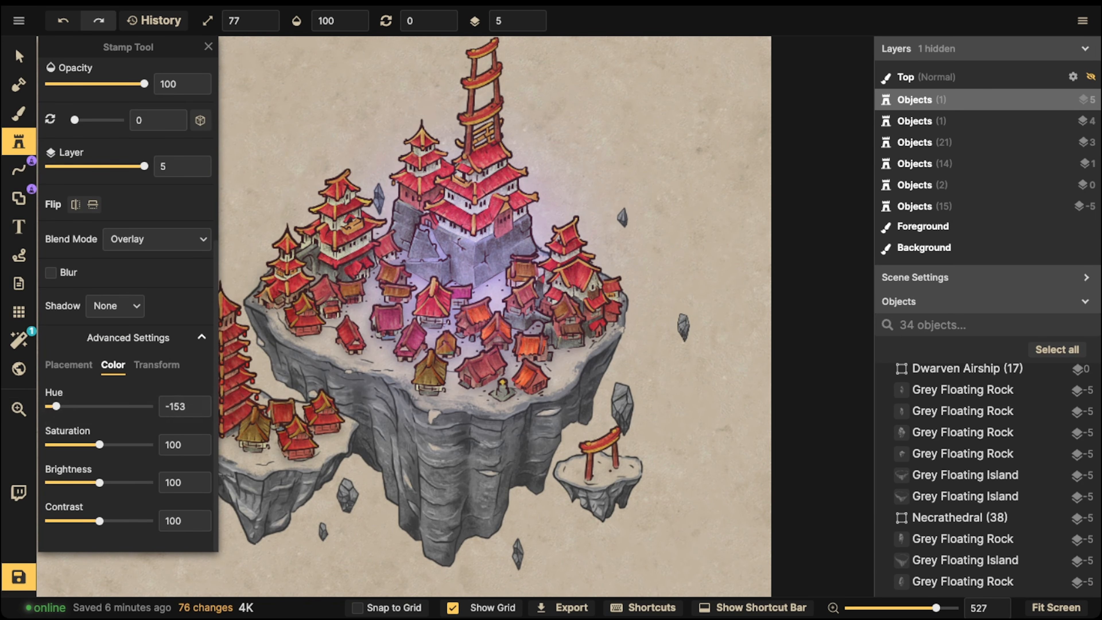
# Step: Place a Warm Round Light at scale 21 with hue -28 in the middle of the castle's gate tower
pyautogui.press('[')
pyautogui.press('[')
pyautogui.press('[')
pyautogui.press('[')
pyautogui.press('[')
pyautogui.press('[')
pyautogui.press('[')
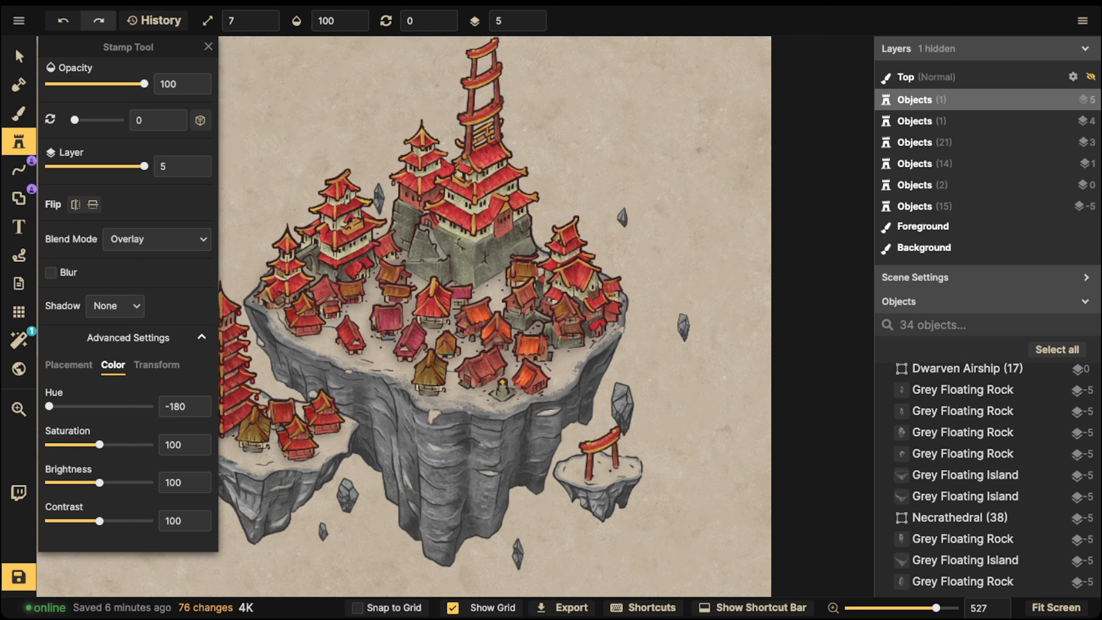
pyautogui.press(']')
pyautogui.press(']')
pyautogui.click(482, 97)
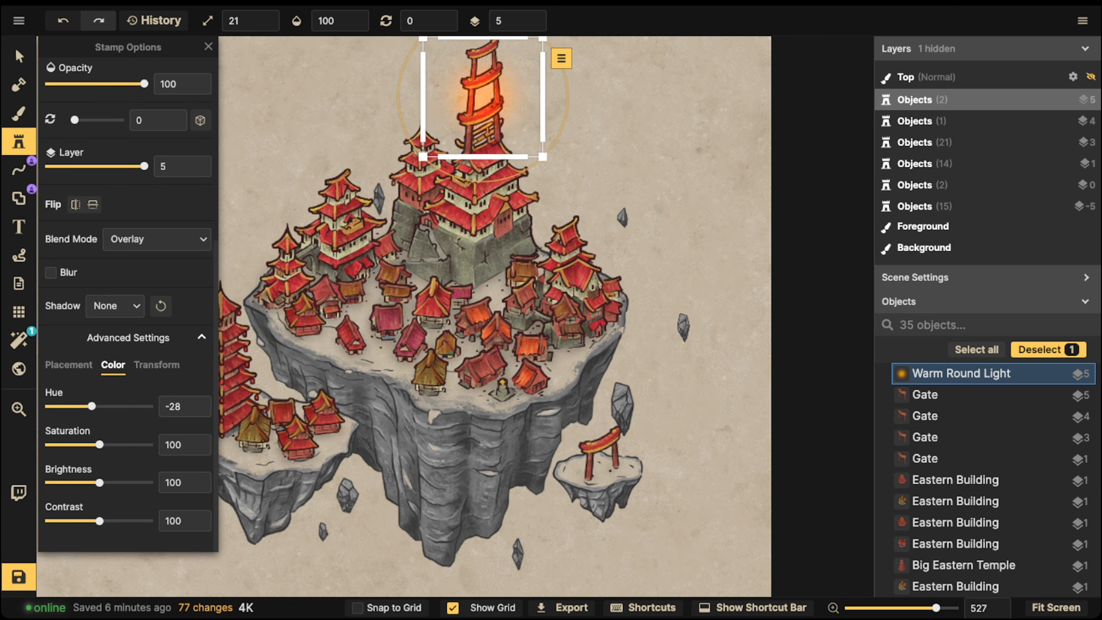
# Step: Add a smaller Warm Round Light at scale 11 with hue -26 inside the tower's top gate
pyautogui.press('Escape')
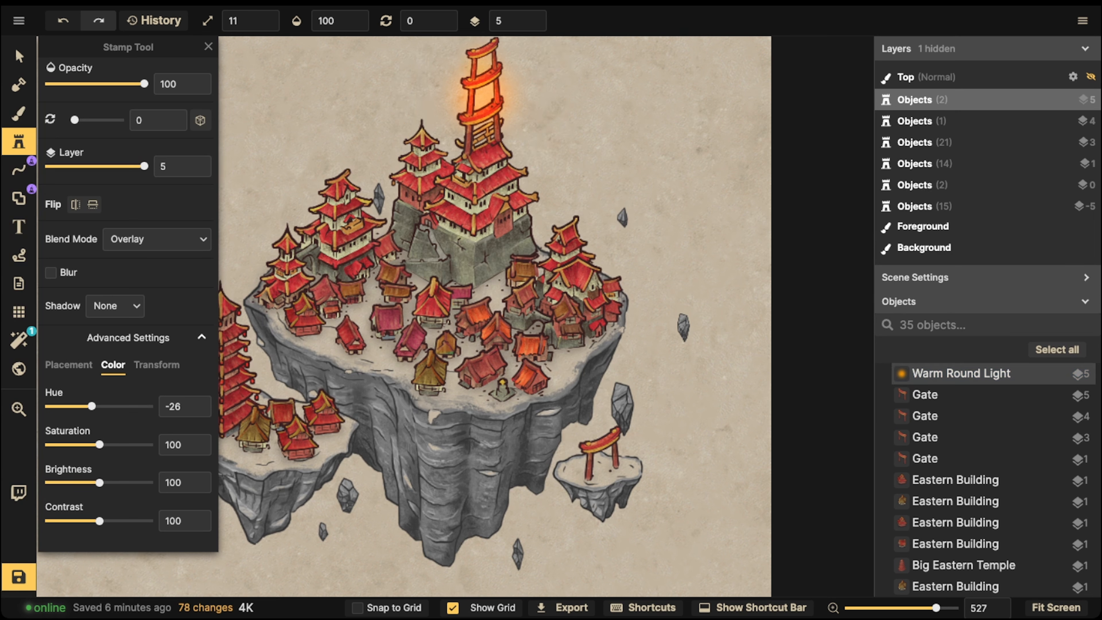
pyautogui.click(483, 62)
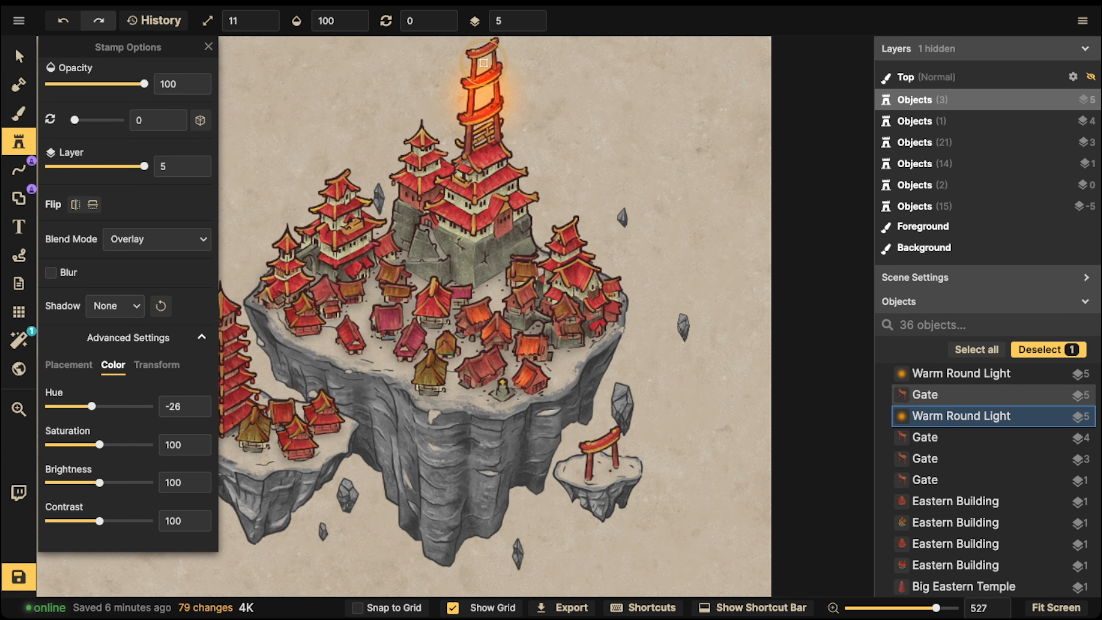
pyautogui.press('Escape')
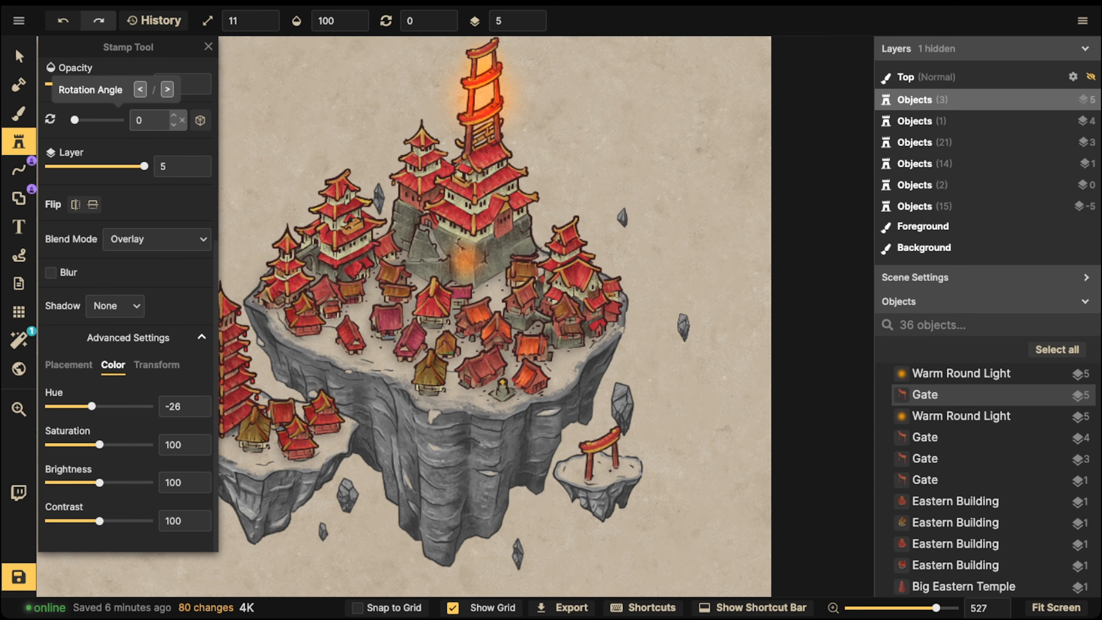
# Step: Search the Fantasy World stamp catalog for "cloud" and choose the grey cloud stamp set
pyautogui.scroll(5, 117, 122)
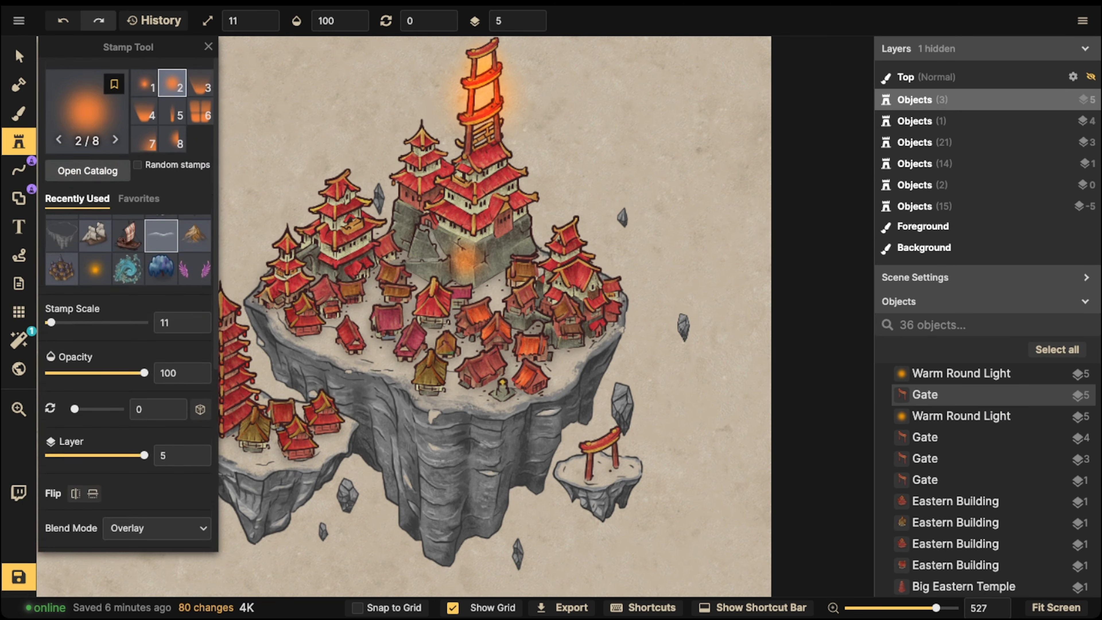
pyautogui.click(86, 171)
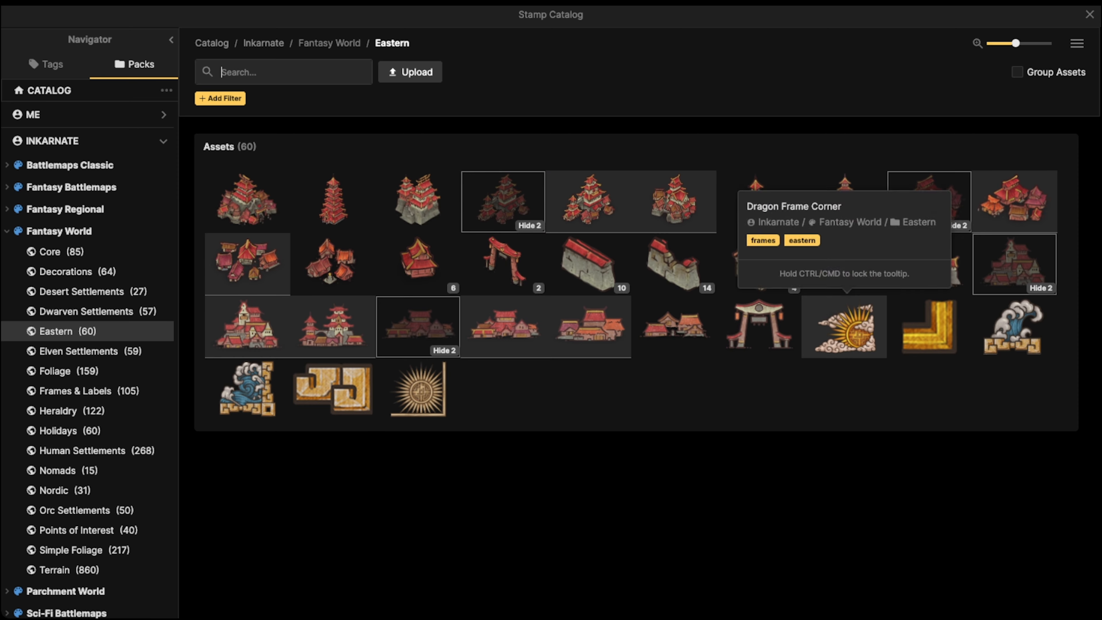
pyautogui.press('Escape')
pyautogui.press('f')
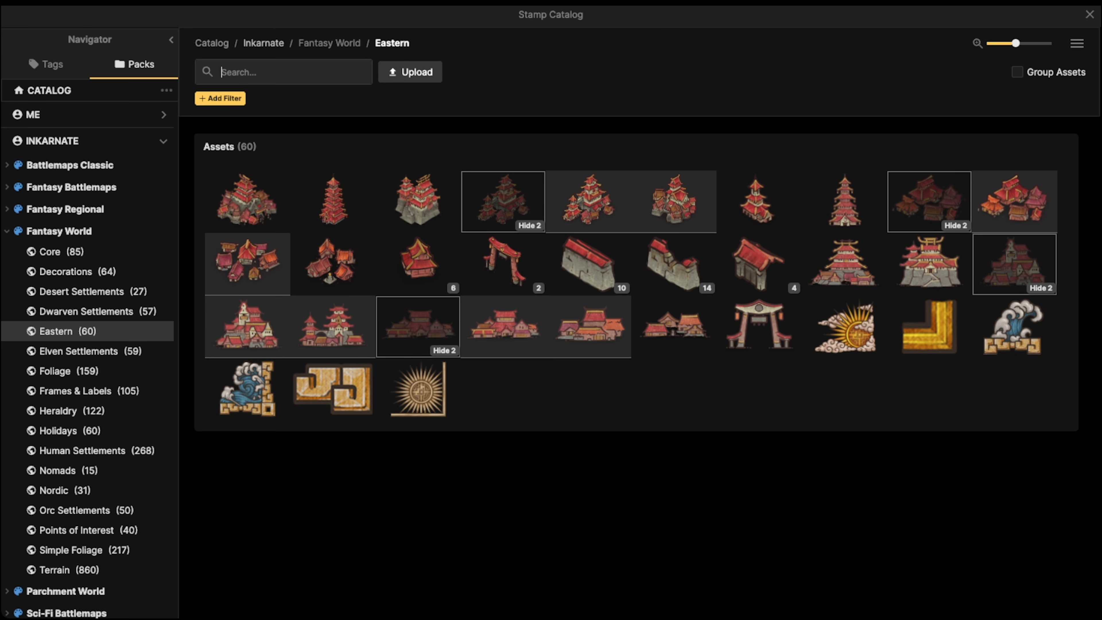
pyautogui.click(326, 43)
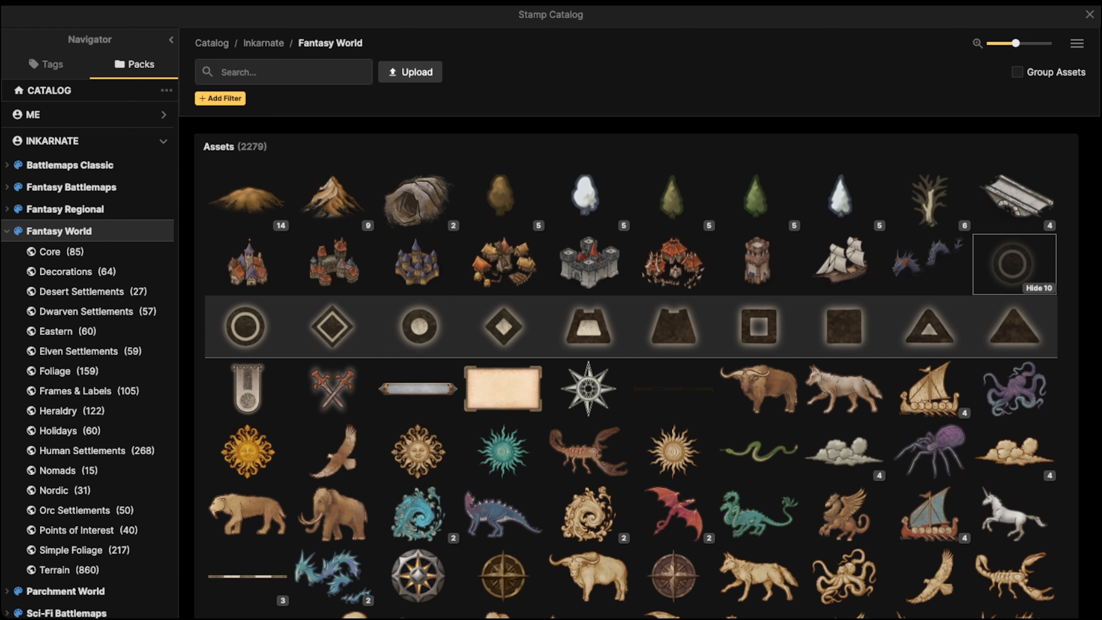
pyautogui.write('cloud')
pyautogui.press('Return')
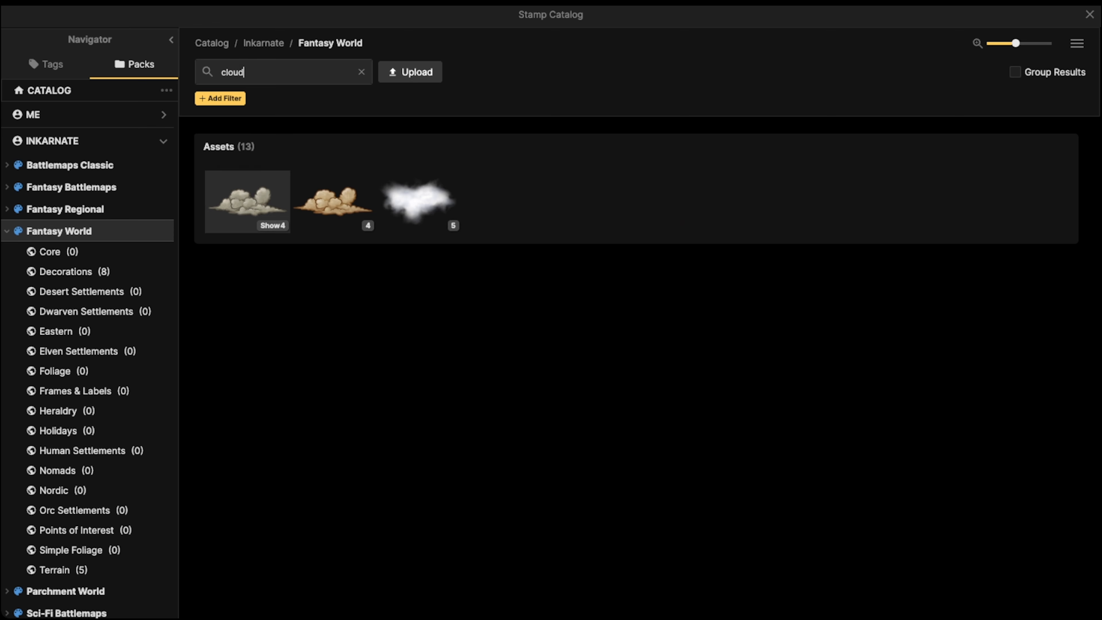
pyautogui.click(247, 202)
# Step: Place a cloud stamp at scale 121 beneath the small pagoda island and select it for editing
pyautogui.scroll(-1, 330, 473)
pyautogui.moveTo(330, 473); pyautogui.dragTo(408, 269, button='middle')
pyautogui.press(']')
pyautogui.press(']')
pyautogui.press(']')
pyautogui.press(']')
pyautogui.press(']')
pyautogui.press(']')
pyautogui.press(']')
pyautogui.press(']')
pyautogui.press(']')
pyautogui.press(']')
pyautogui.press(']')
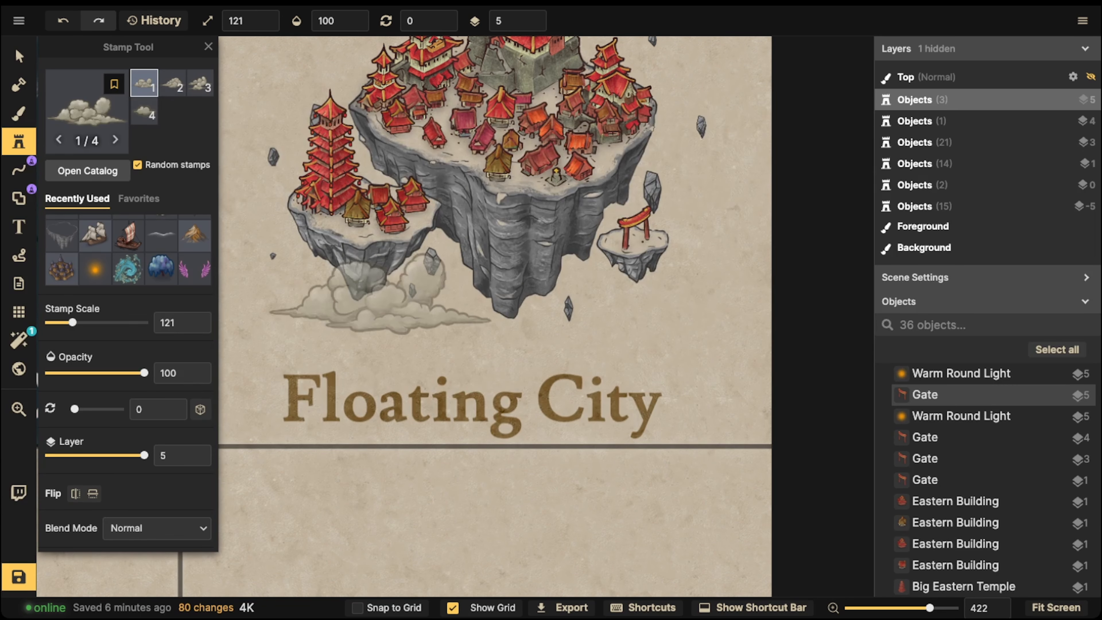
pyautogui.click(349, 288)
pyautogui.press('v')
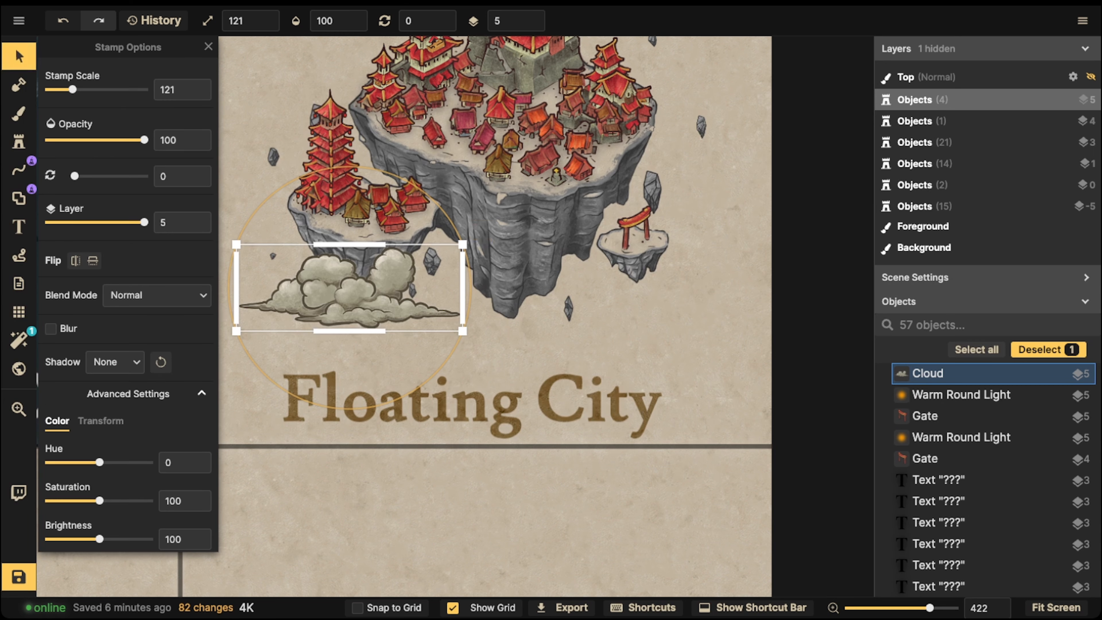
# Step: Whiten the cloud with saturation 0 and brightness 131, reposition it over the small island's base, and put it on layer 1
pyautogui.moveTo(349, 287); pyautogui.dragTo(445, 249)
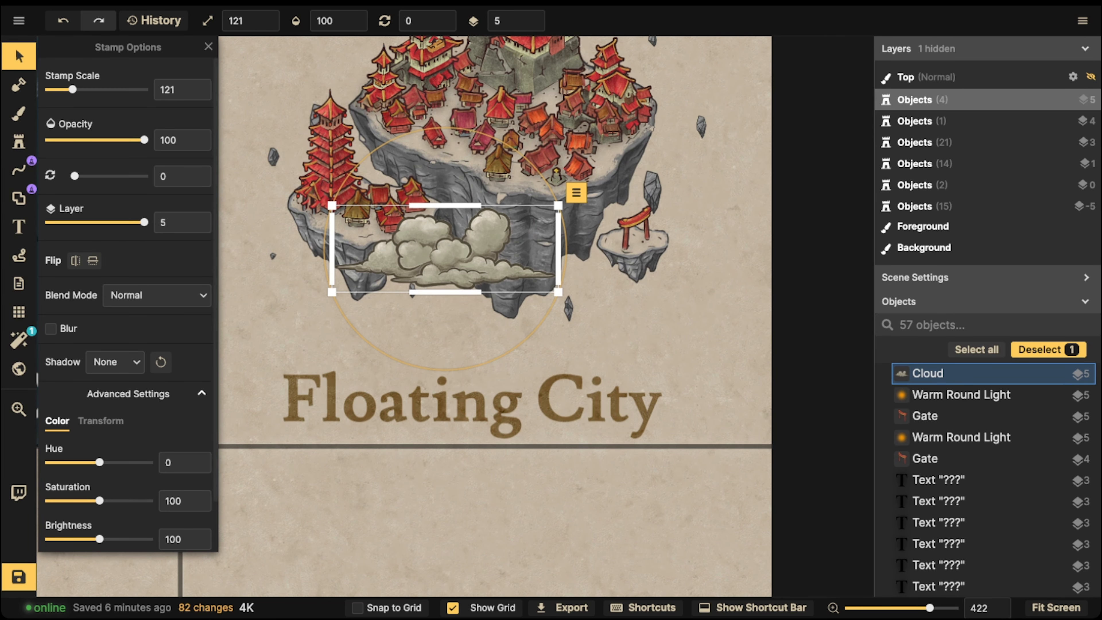
pyautogui.moveTo(100, 501); pyautogui.dragTo(49, 501)
pyautogui.moveTo(99, 538); pyautogui.dragTo(114, 539)
pyautogui.moveTo(445, 249); pyautogui.dragTo(351, 216)
pyautogui.click(540, 21)
pyautogui.scroll(-5, 379, 136)
# Step: Stamp four more white clouds at scale 121 on layer 1 along the underside of the floating islands
pyautogui.click(19, 141)
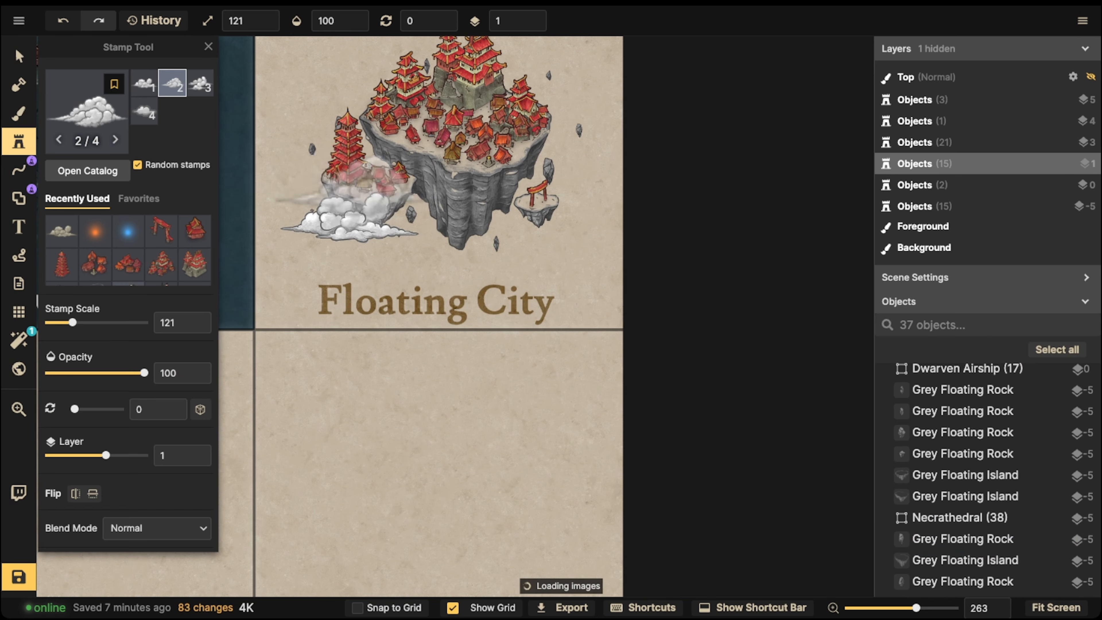
pyautogui.click(449, 217)
pyautogui.click(398, 232)
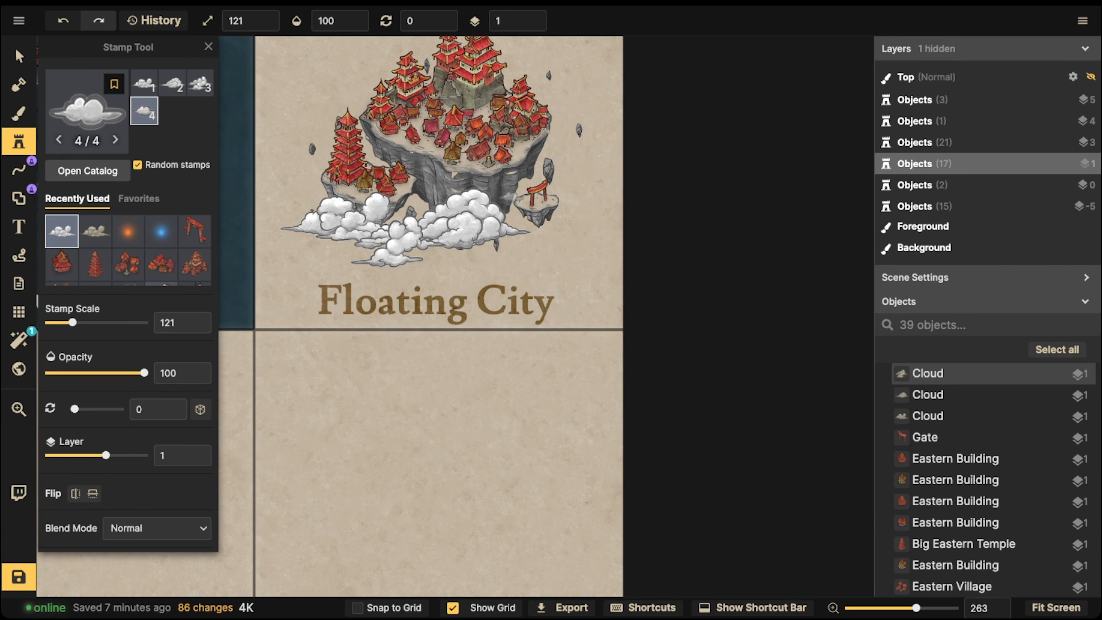
pyautogui.click(547, 219)
pyautogui.click(489, 248)
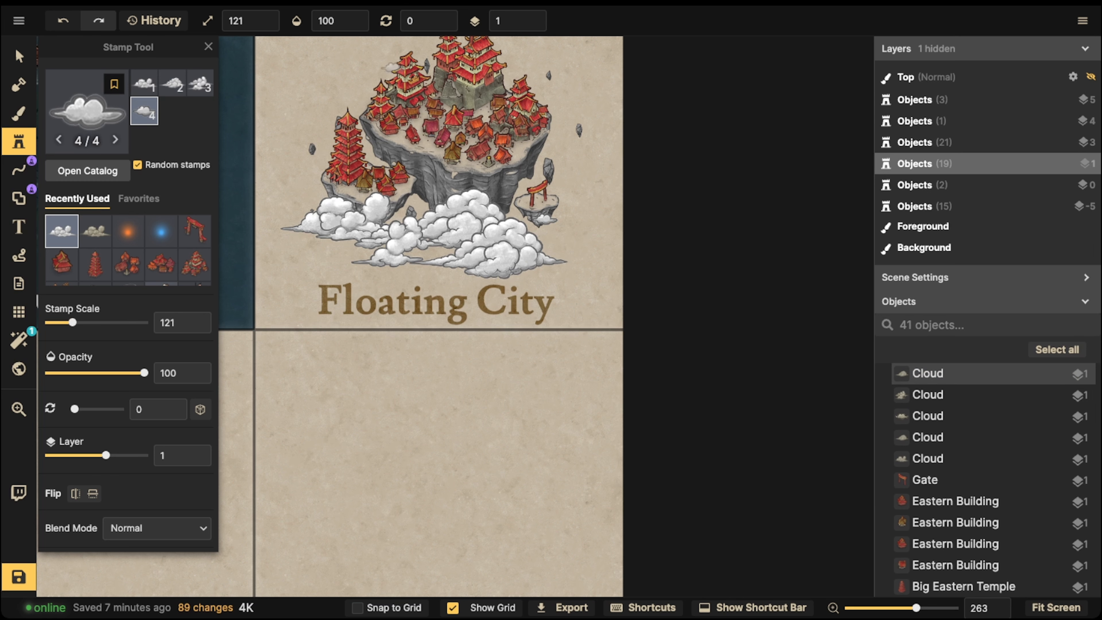
# Step: Stamp five grey clouds at scale 141 and brightness 100 on layer -5 behind the city's upper towers
pyautogui.click(533, 25)
pyautogui.moveTo(409, 137); pyautogui.dragTo(433, 225)
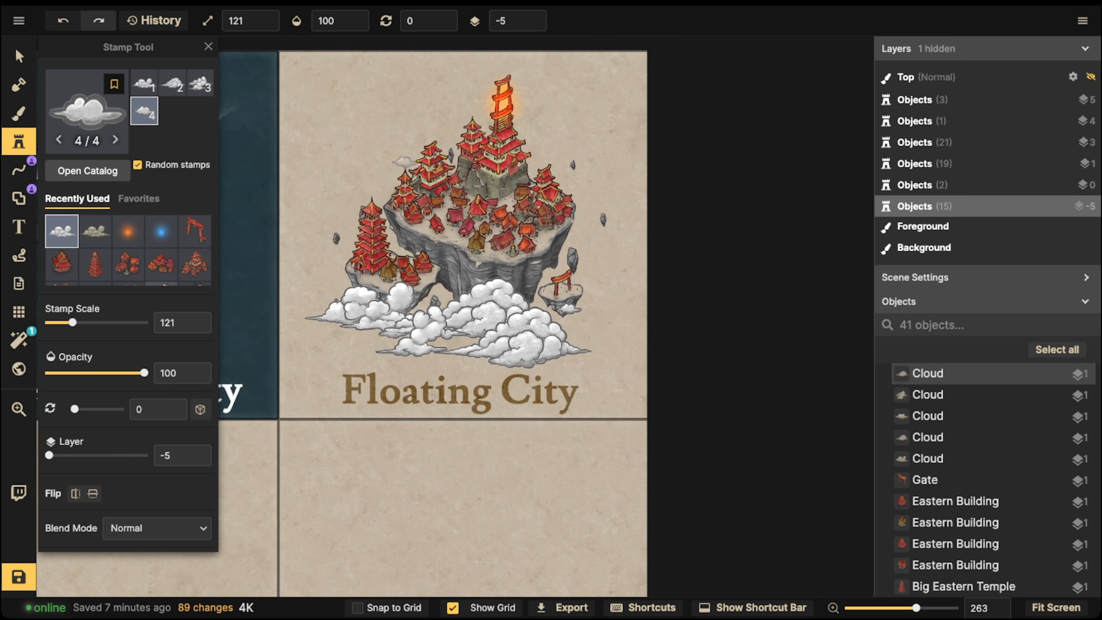
pyautogui.scroll(-6, 128, 304)
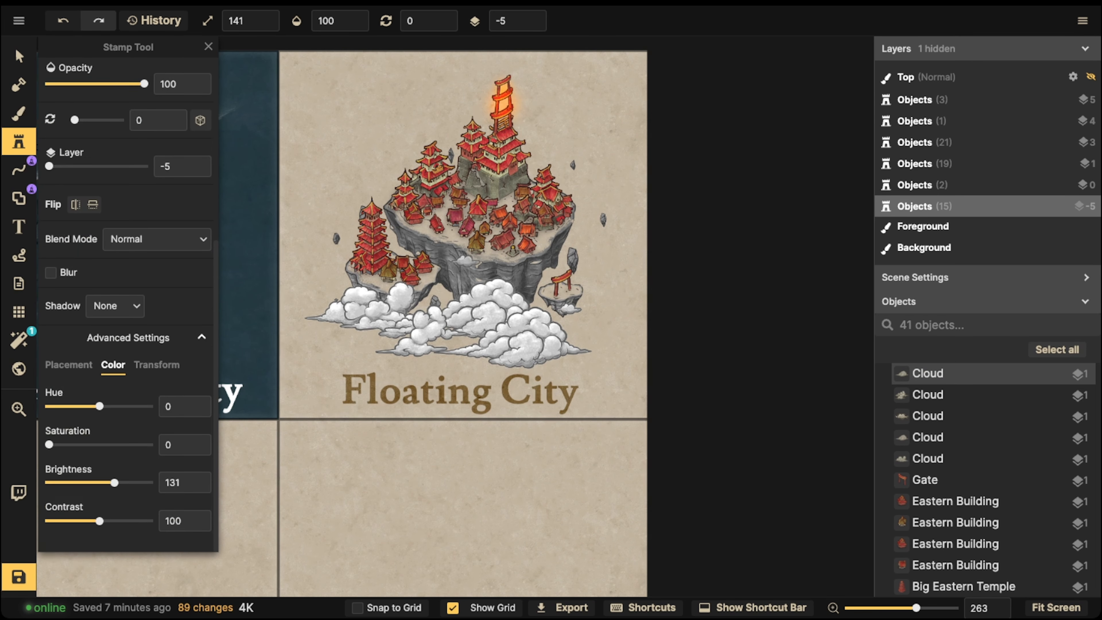
pyautogui.click(207, 483)
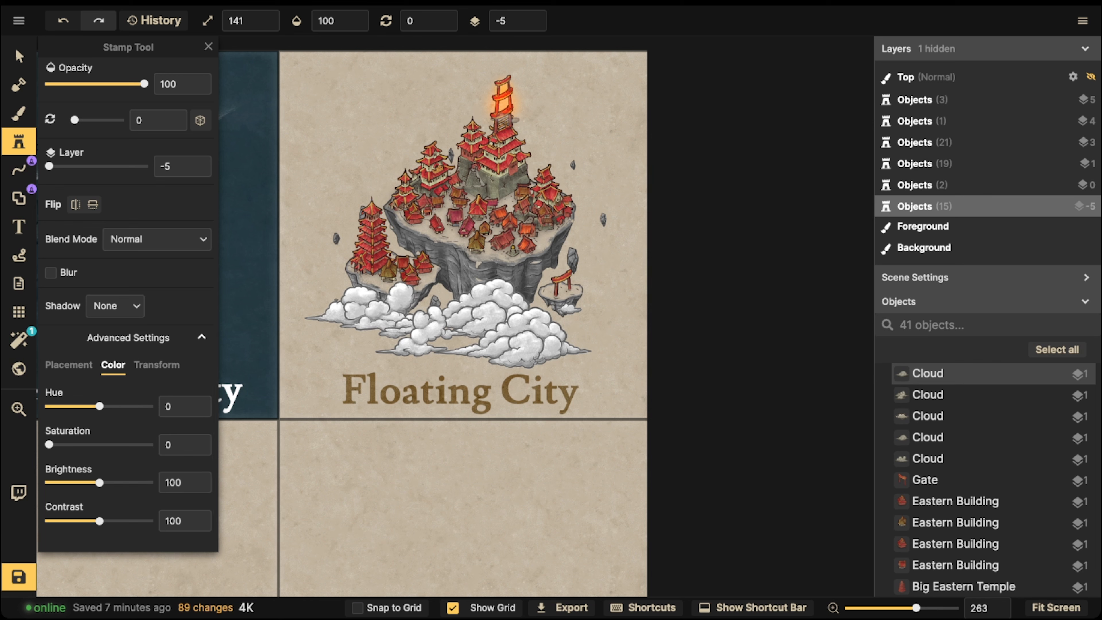
pyautogui.click(456, 136)
pyautogui.click(397, 157)
pyautogui.click(399, 166)
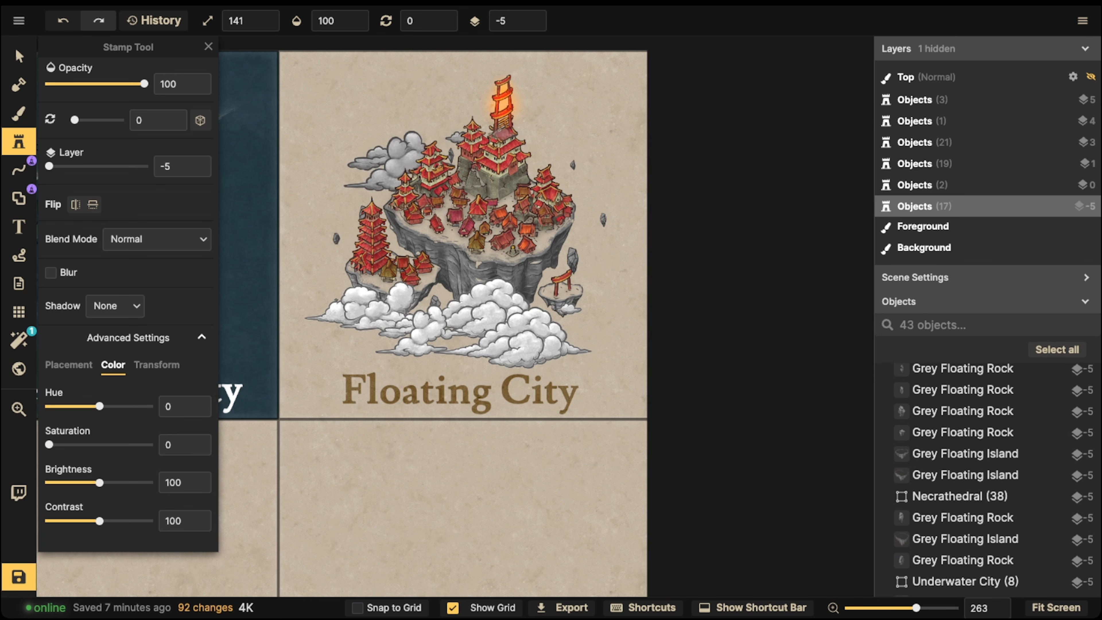
pyautogui.click(516, 146)
pyautogui.click(547, 169)
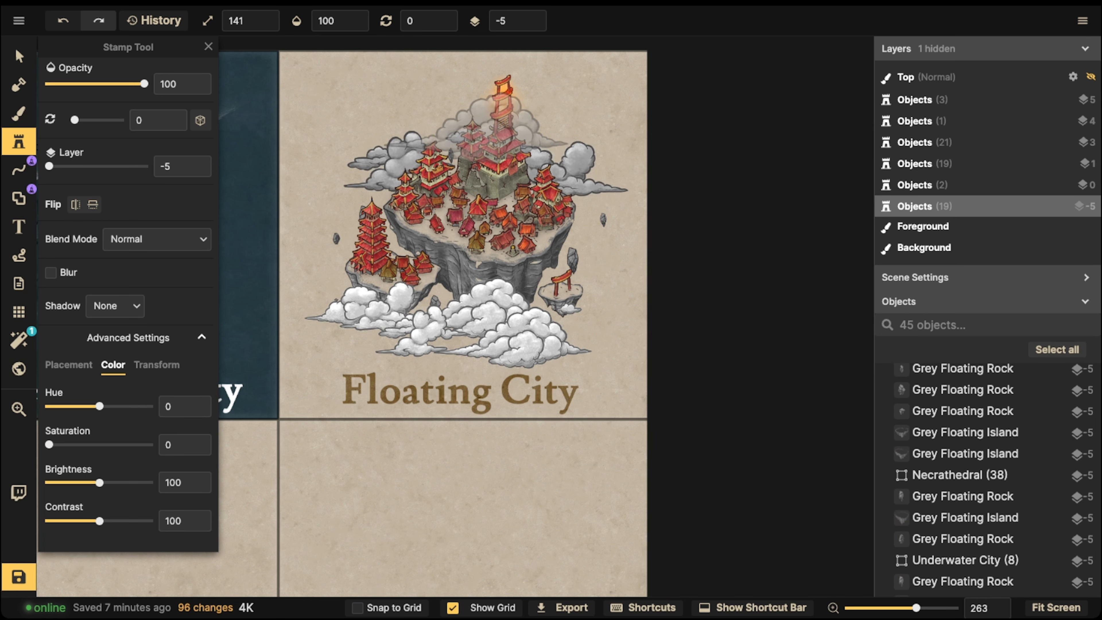
pyautogui.click(458, 128)
# Step: Add two smaller grey clouds on layer -5 behind the pagoda and the main island's opposite edge, reducing the scale to 91 and 81
pyautogui.press('[')
pyautogui.press('[')
pyautogui.press('[')
pyautogui.press('[')
pyautogui.press('[')
pyautogui.press('[')
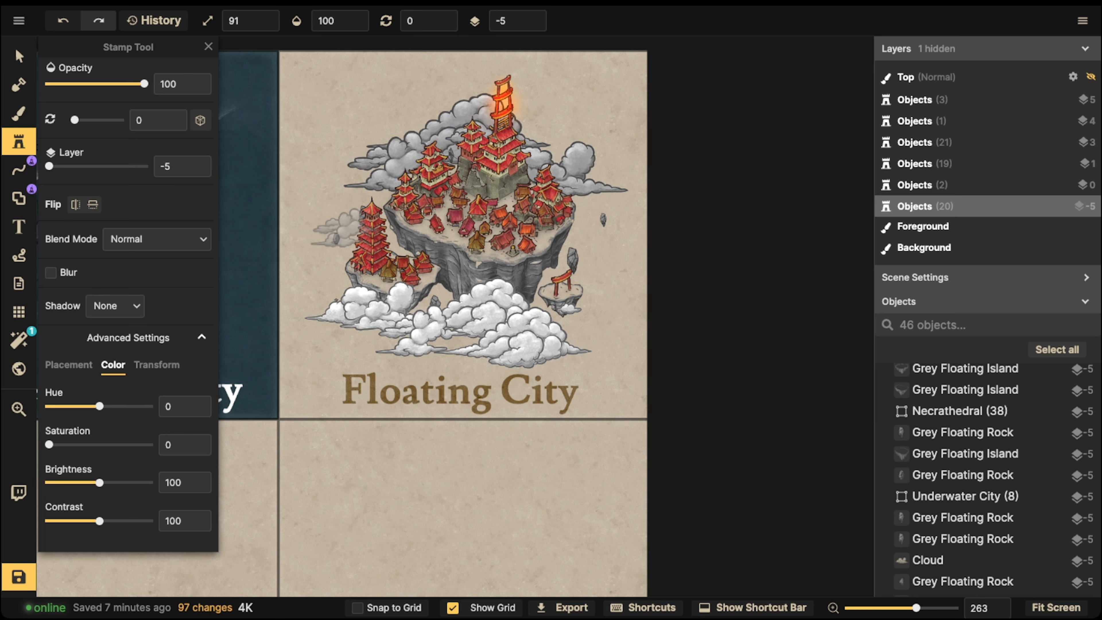
pyautogui.click(363, 236)
pyautogui.click(562, 235)
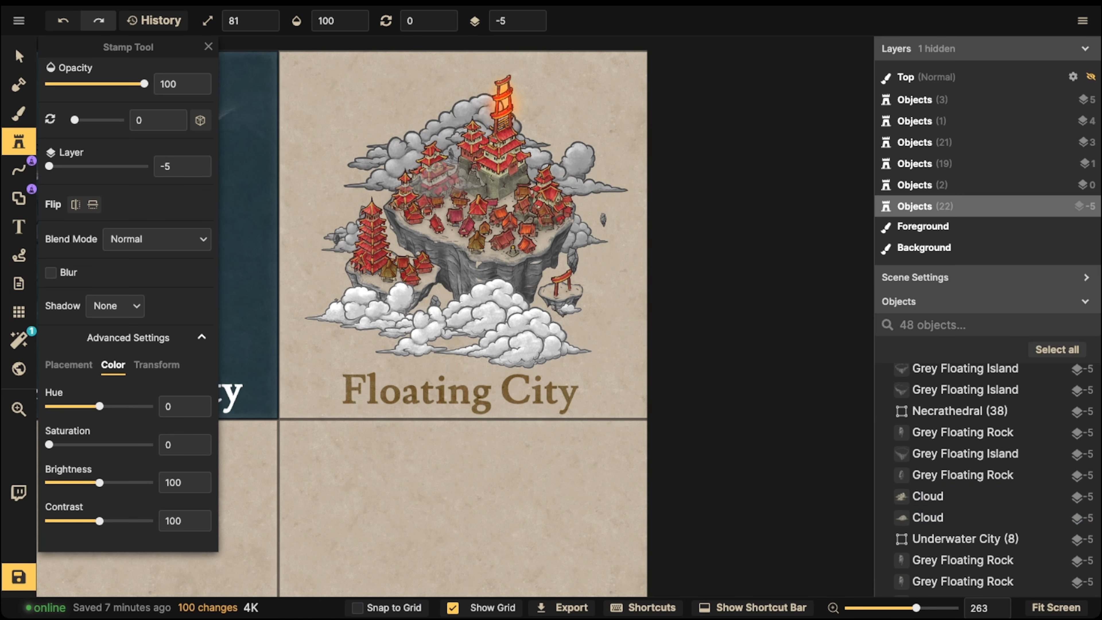
# Step: Select all pieces of the floating city illustration, excluding its title, and group them as "Floating City"
pyautogui.click(19, 56)
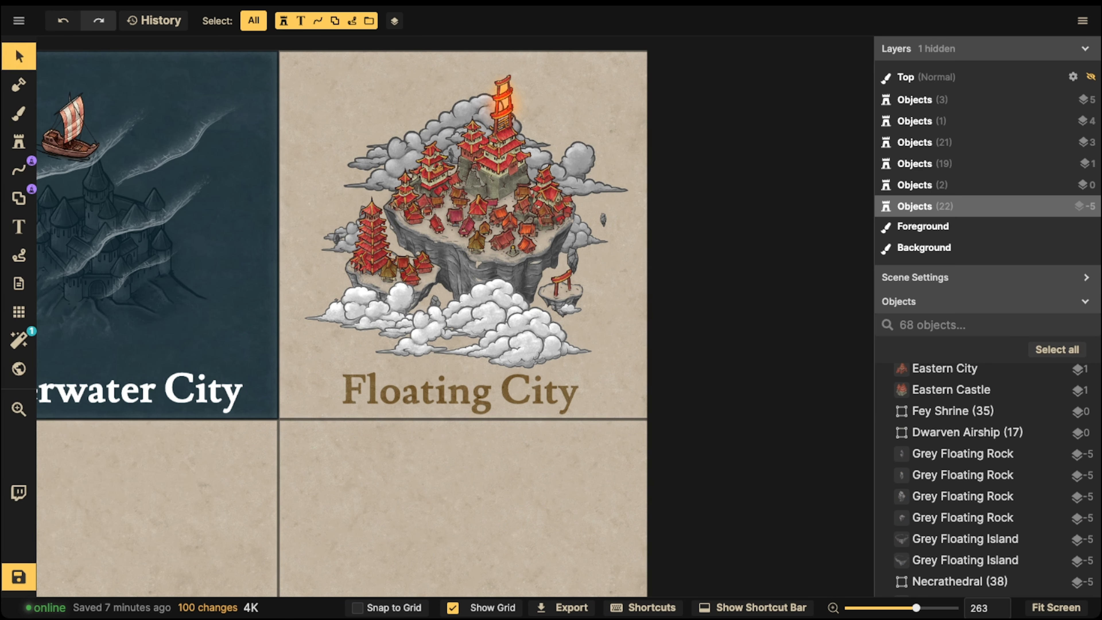
pyautogui.moveTo(280, 72); pyautogui.dragTo(614, 335)
pyautogui.press('Escape')
pyautogui.moveTo(311, 80); pyautogui.dragTo(626, 352)
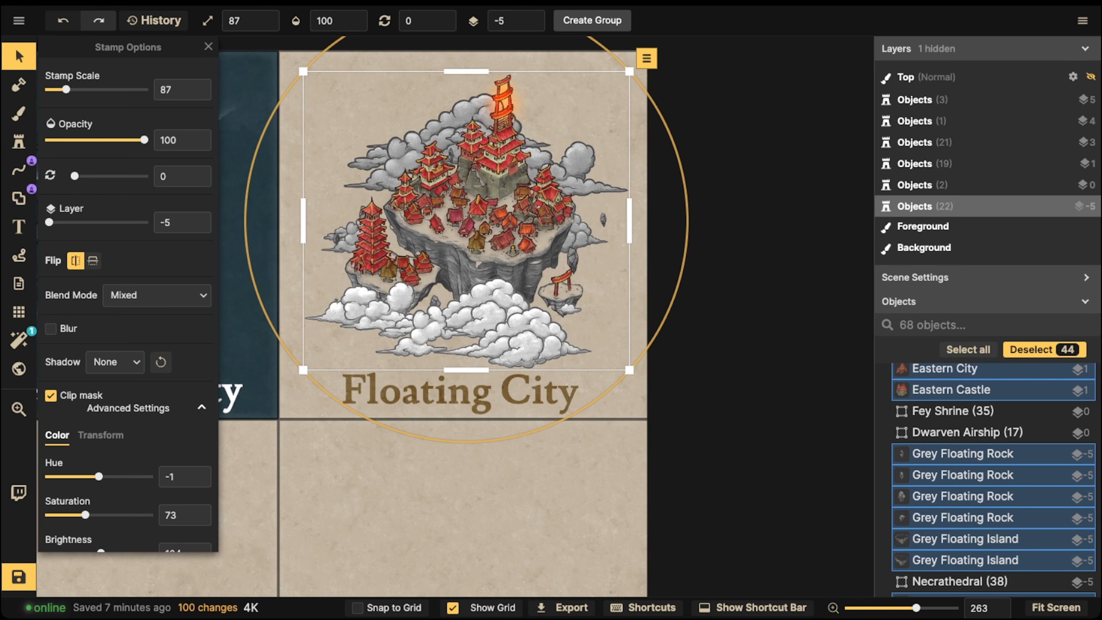
pyautogui.hotkey('ctrl', 'g')
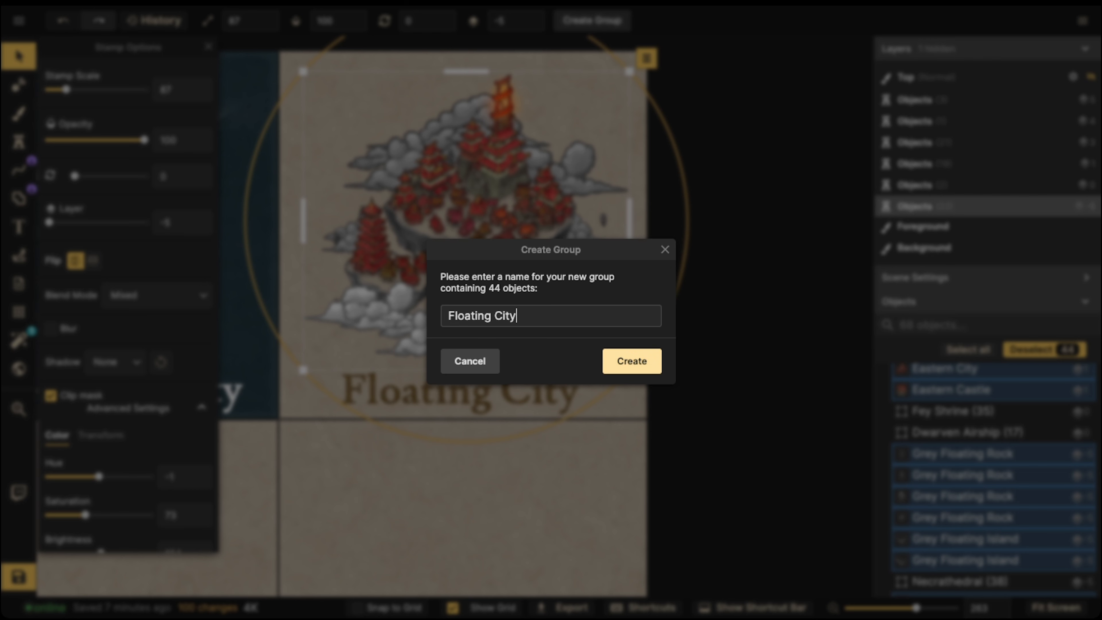
pyautogui.click(632, 361)
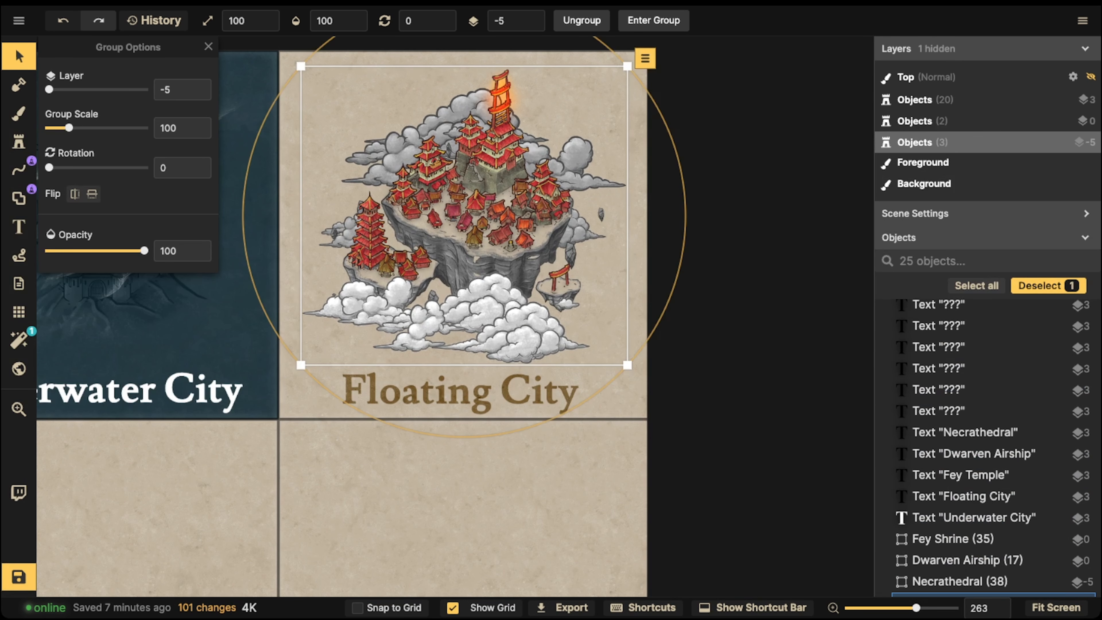
# Step: Scale the Floating City group to 80 and deselect it
pyautogui.scroll(-5, 429, 222)
pyautogui.press('[')
pyautogui.scroll(-1, 460, 224)
pyautogui.moveTo(460, 224); pyautogui.dragTo(576, 227, button='middle')
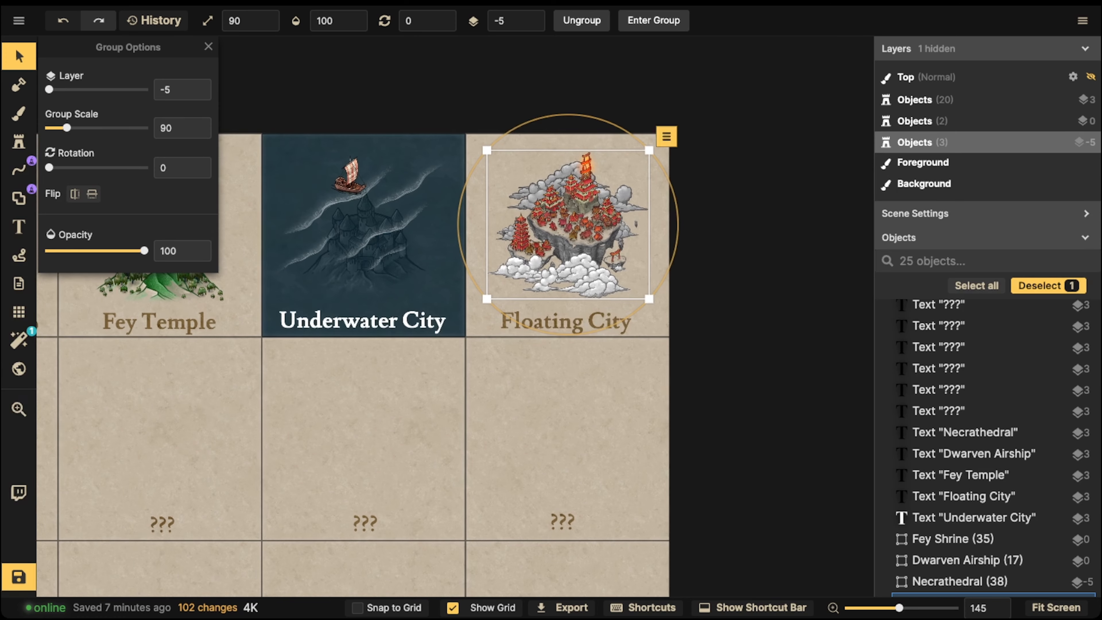
pyautogui.press('[')
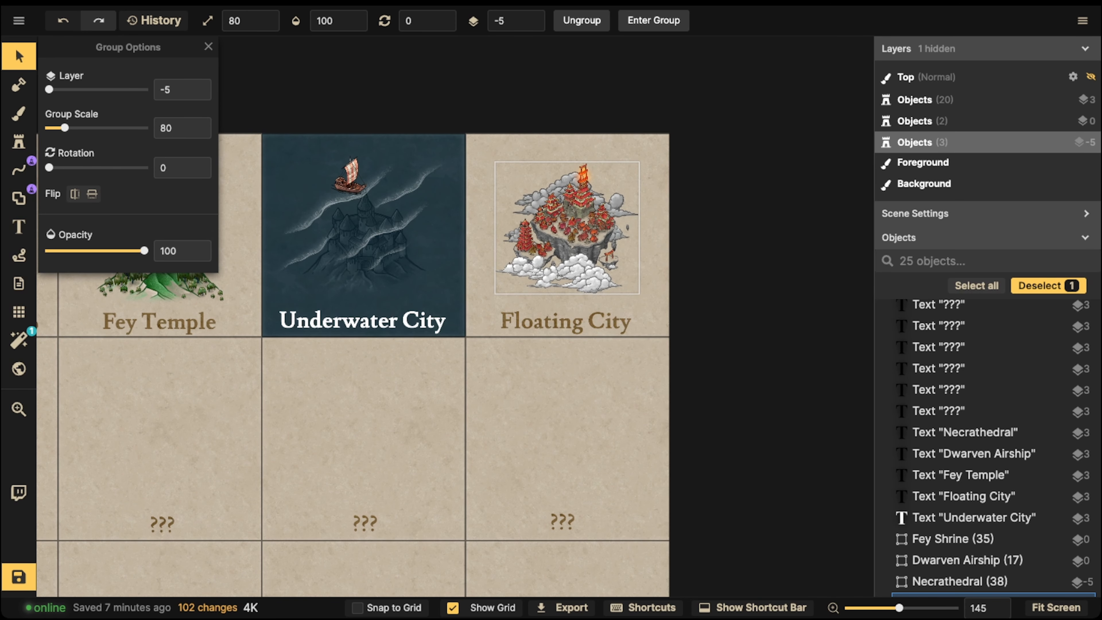
pyautogui.press('Escape')
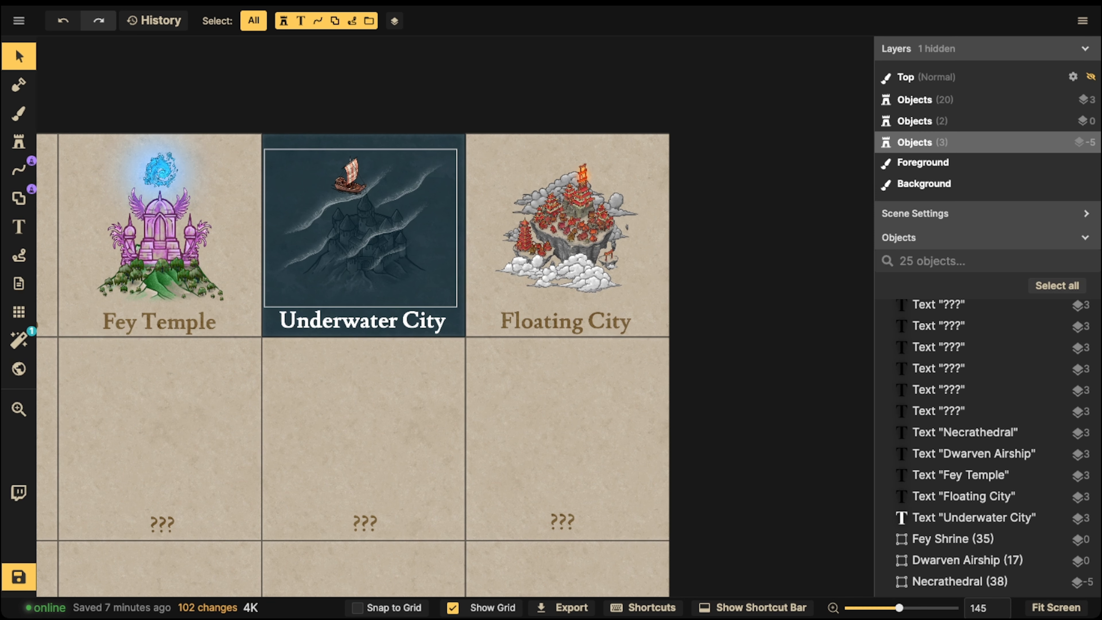
# Step: Review the finished Floating City beside the other illustrations in the top row and save the map
pyautogui.scroll(5, 556, 202)
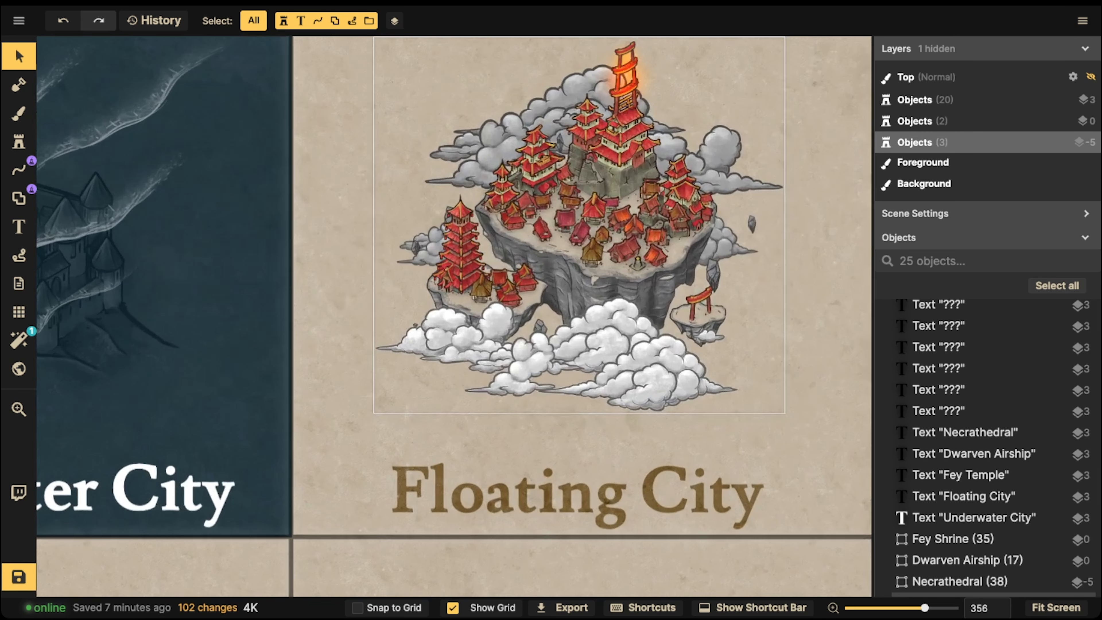
pyautogui.scroll(-3, 490, 222)
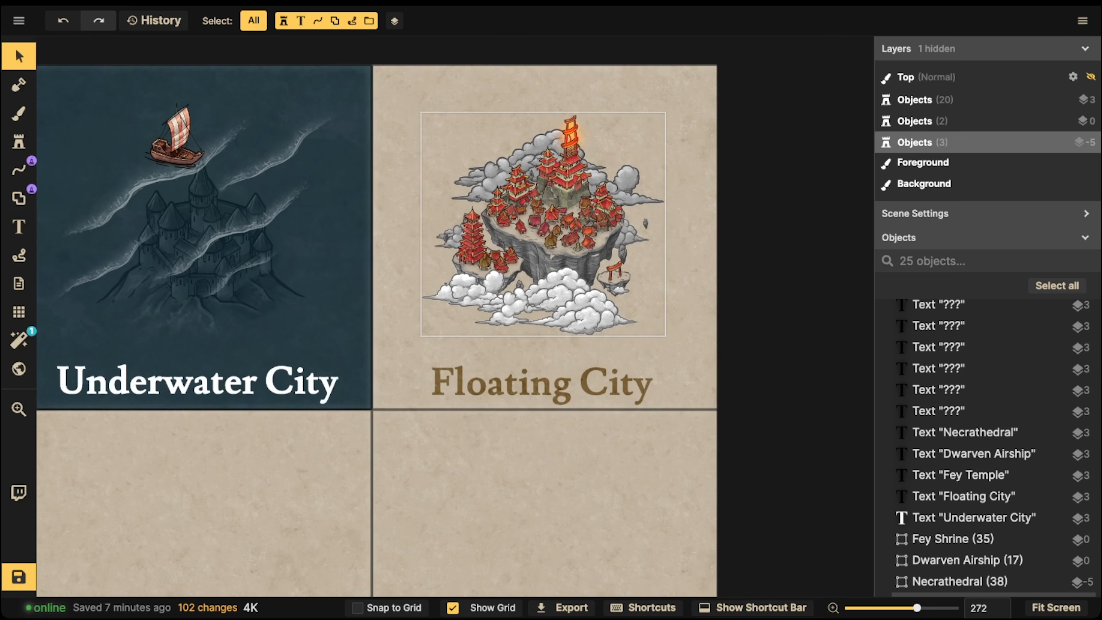
pyautogui.scroll(-2, 337, 184)
pyautogui.moveTo(337, 185); pyautogui.dragTo(571, 187)
pyautogui.scroll(-1, 570, 188)
pyautogui.scroll(-2, 482, 220)
pyautogui.moveTo(485, 273); pyautogui.dragTo(642, 248)
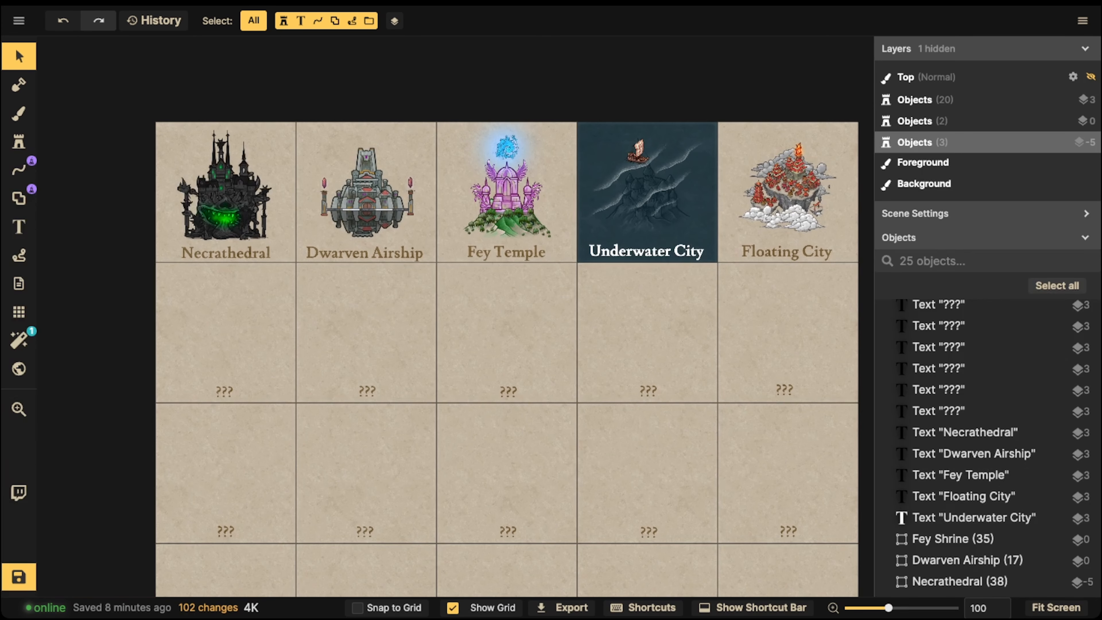
pyautogui.click(18, 577)
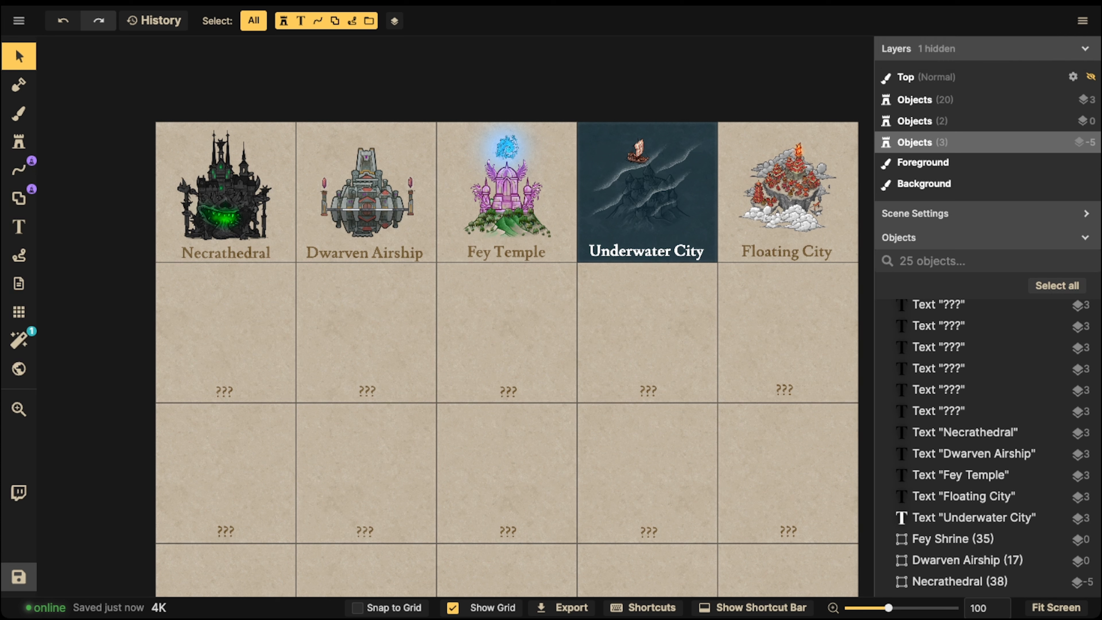
# Step: Change the "???" label below Necrathedral, in the second row's first cell, to "Thieves Forest"
pyautogui.click(224, 392)
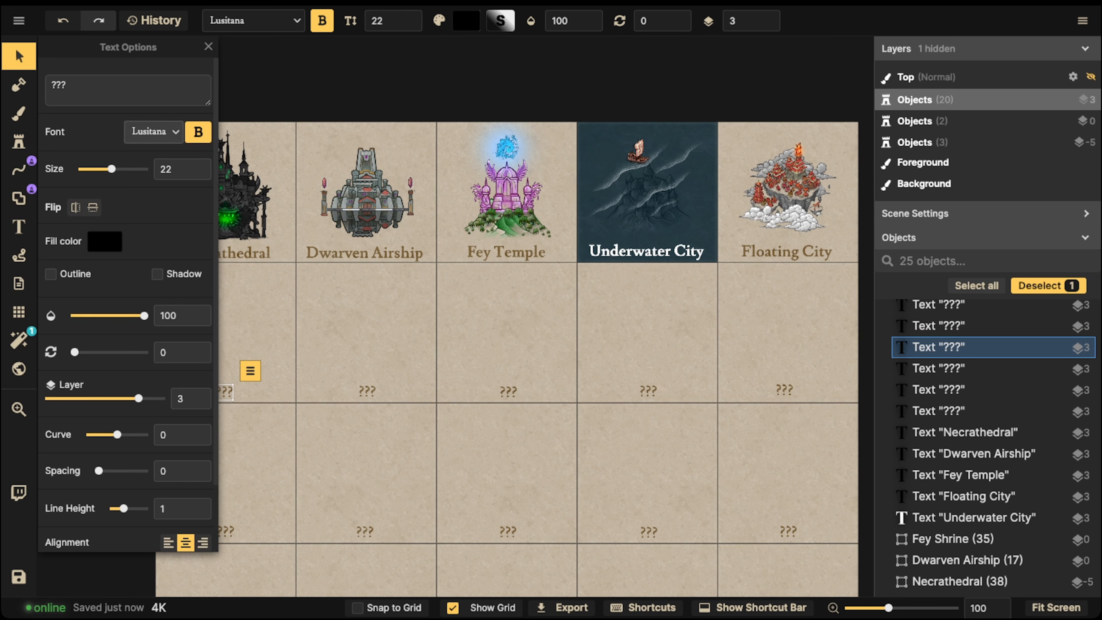
pyautogui.write('Thi')
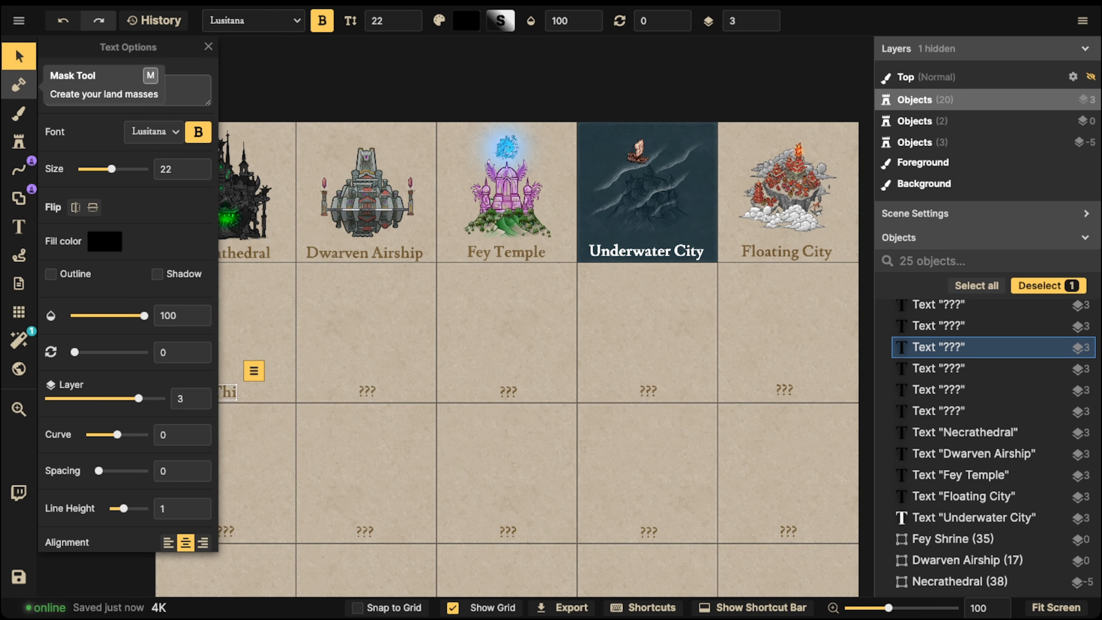
pyautogui.write('eves Forest')
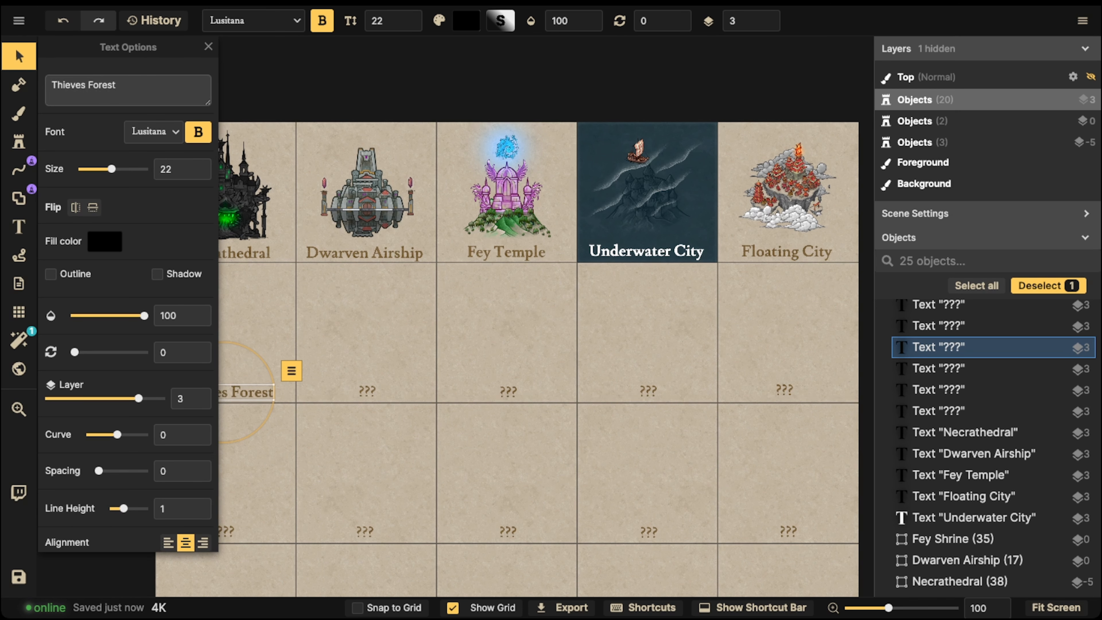
pyautogui.click(236, 337)
pyautogui.scroll(-2, 236, 336)
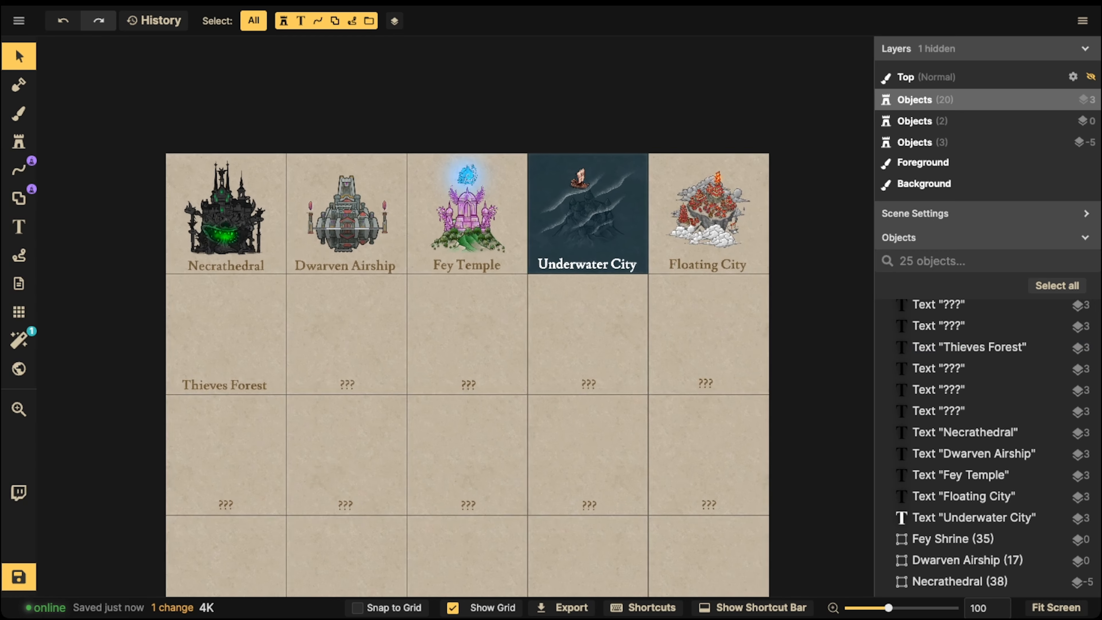
# Step: Search the stamp catalog for "tree" and load the slender dark green tree set with five variants at scale 287
pyautogui.moveTo(236, 336); pyautogui.dragTo(325, 331, button='middle')
pyautogui.scroll(3, 310, 376)
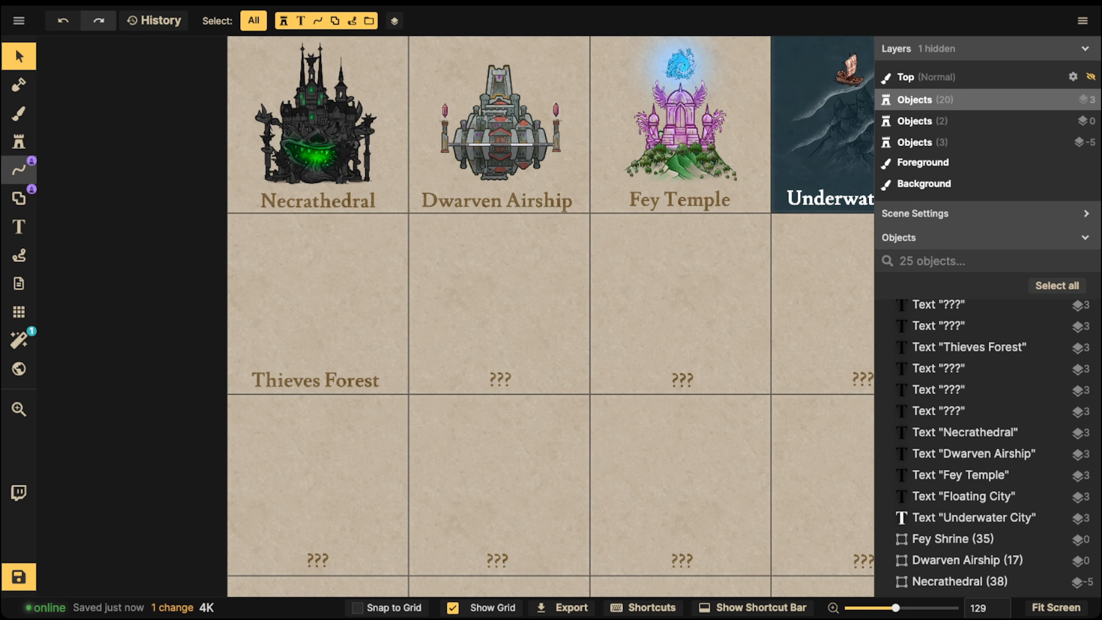
pyautogui.click(18, 142)
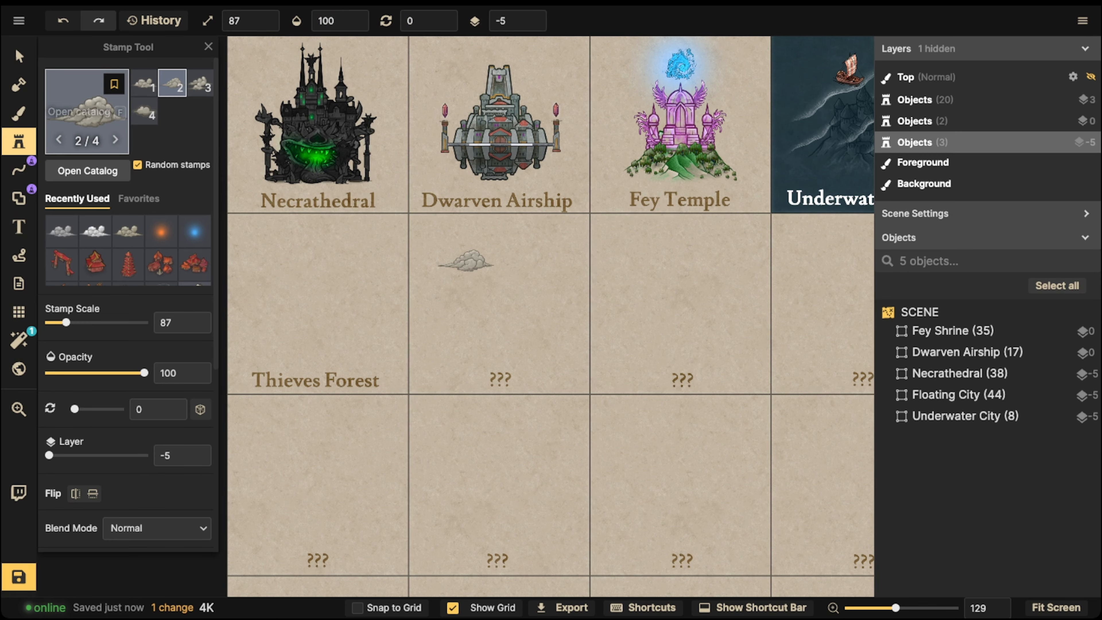
pyautogui.click(87, 113)
pyautogui.write('tree')
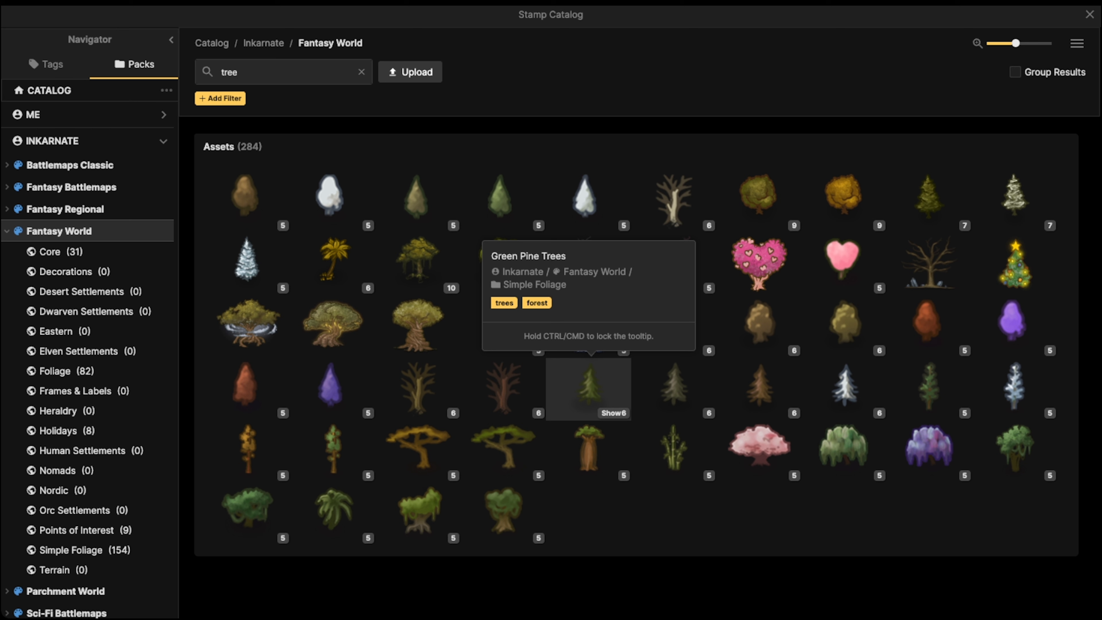
pyautogui.click(589, 384)
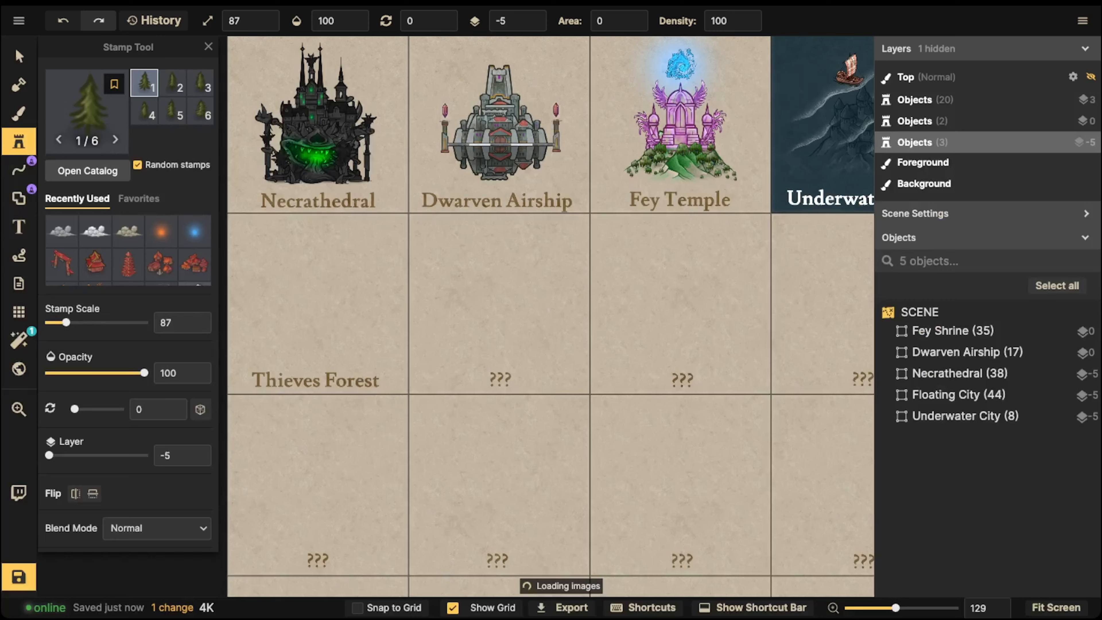
pyautogui.press('f')
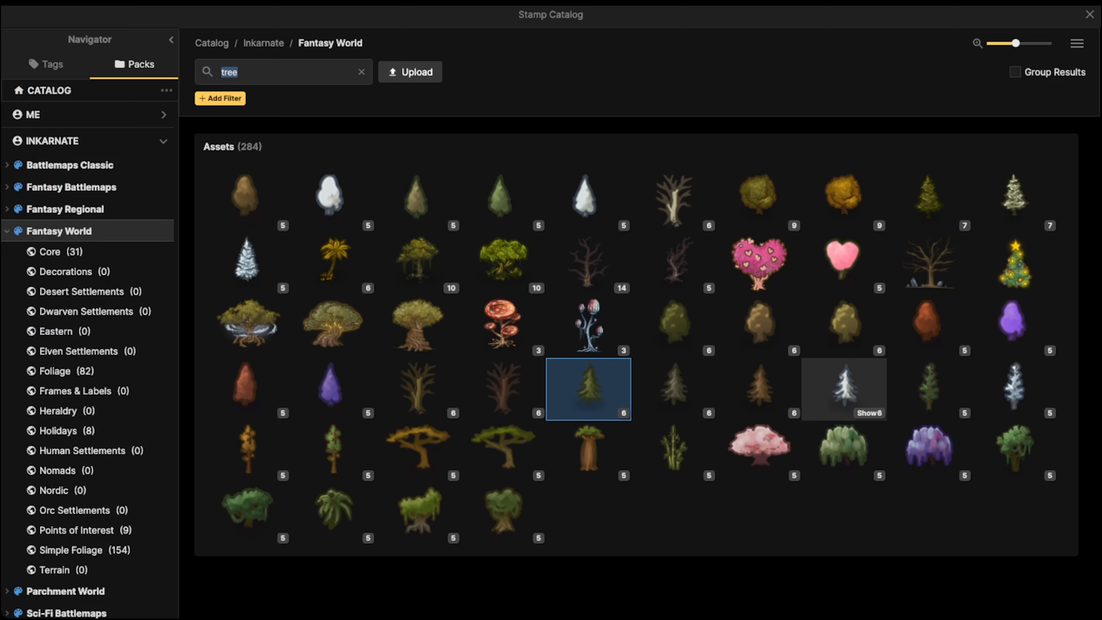
pyautogui.click(913, 382)
pyautogui.hscroll(-5, 594, 276)
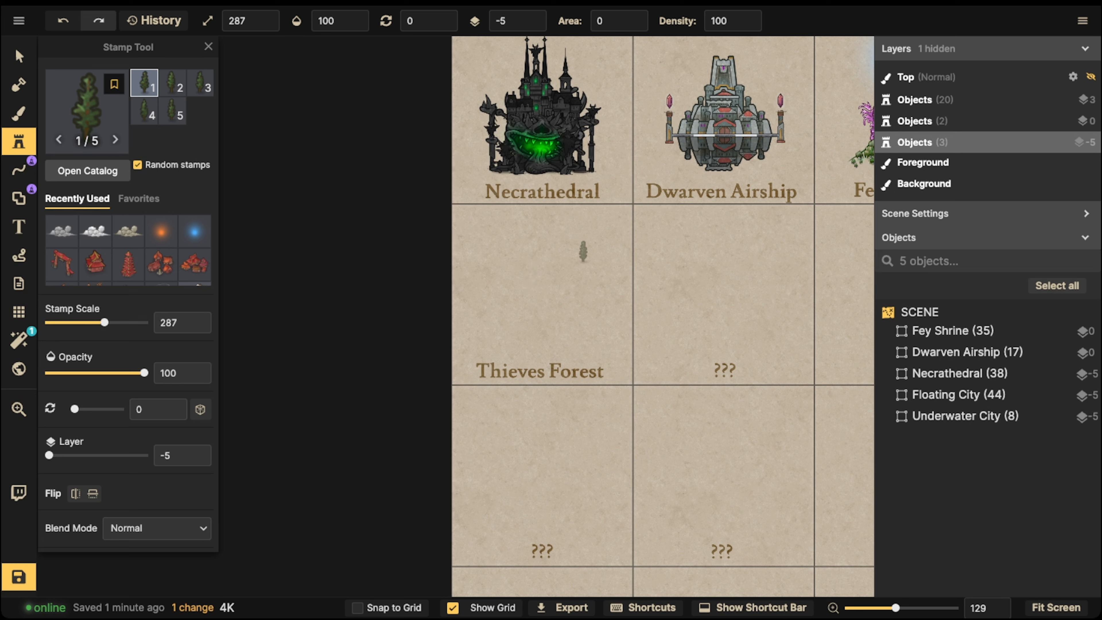
# Step: Try painting trees across the second row's first two cells, first as single stamps and again with a fill area of 30
pyautogui.moveTo(583, 250)
pyautogui.mouseDown()
pyautogui.moveTo(560, 273)
pyautogui.moveTo(603, 295)
pyautogui.moveTo(690, 282)
pyautogui.moveTo(679, 317)
pyautogui.mouseUp()
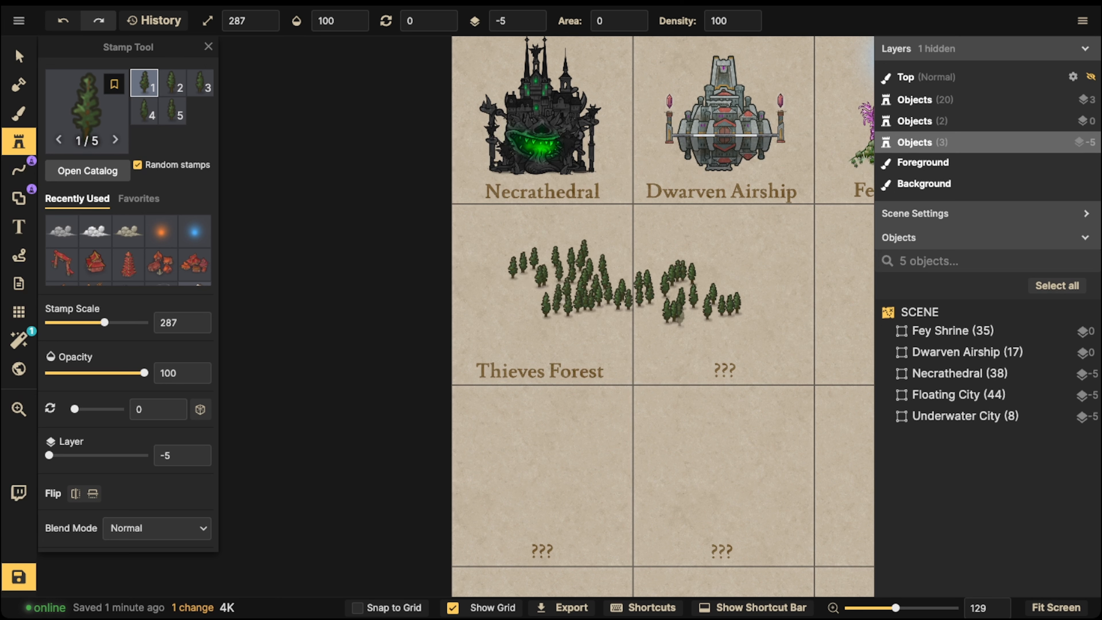
pyautogui.hotkey('ctrl', 'z')
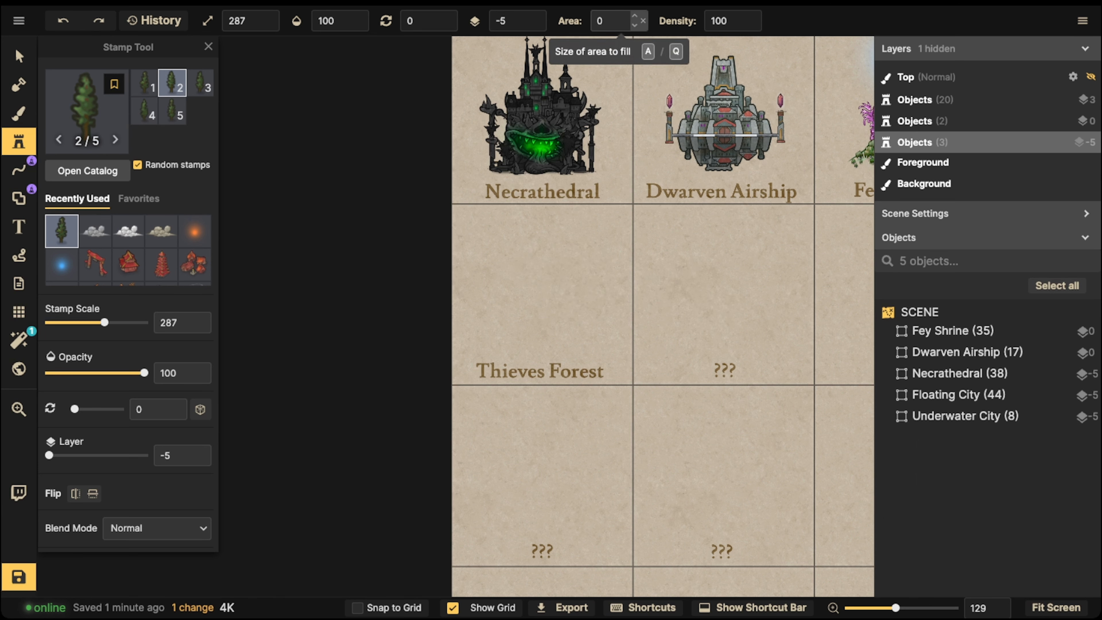
pyautogui.click(635, 15)
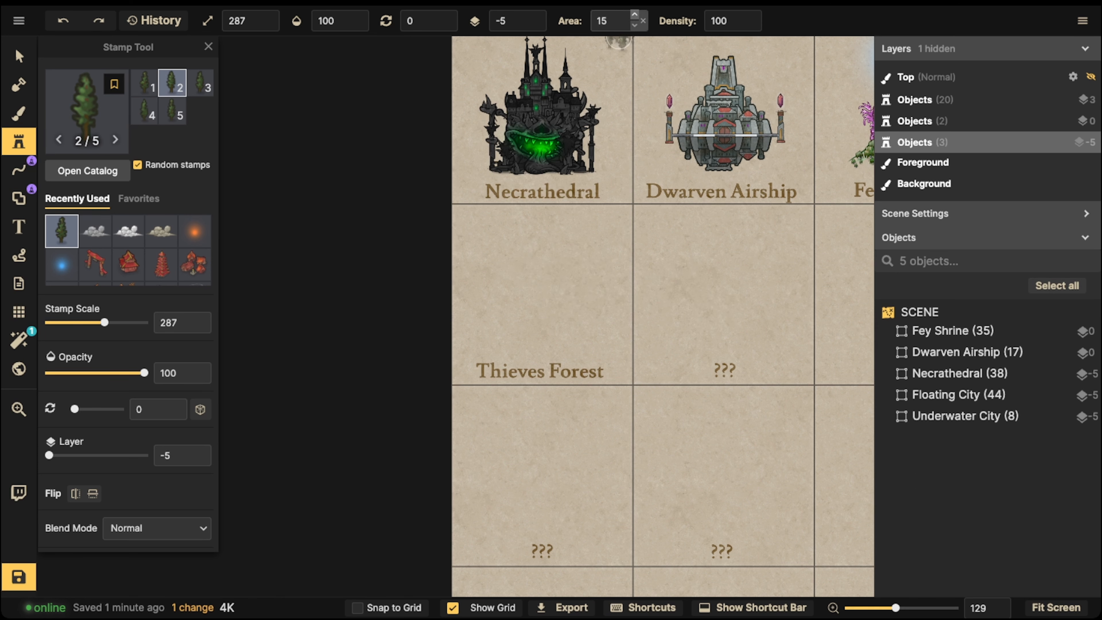
pyautogui.moveTo(542, 279)
pyautogui.mouseDown()
pyautogui.moveTo(532, 286)
pyautogui.moveTo(562, 260)
pyautogui.moveTo(525, 282)
pyautogui.moveTo(716, 267)
pyautogui.mouseUp()
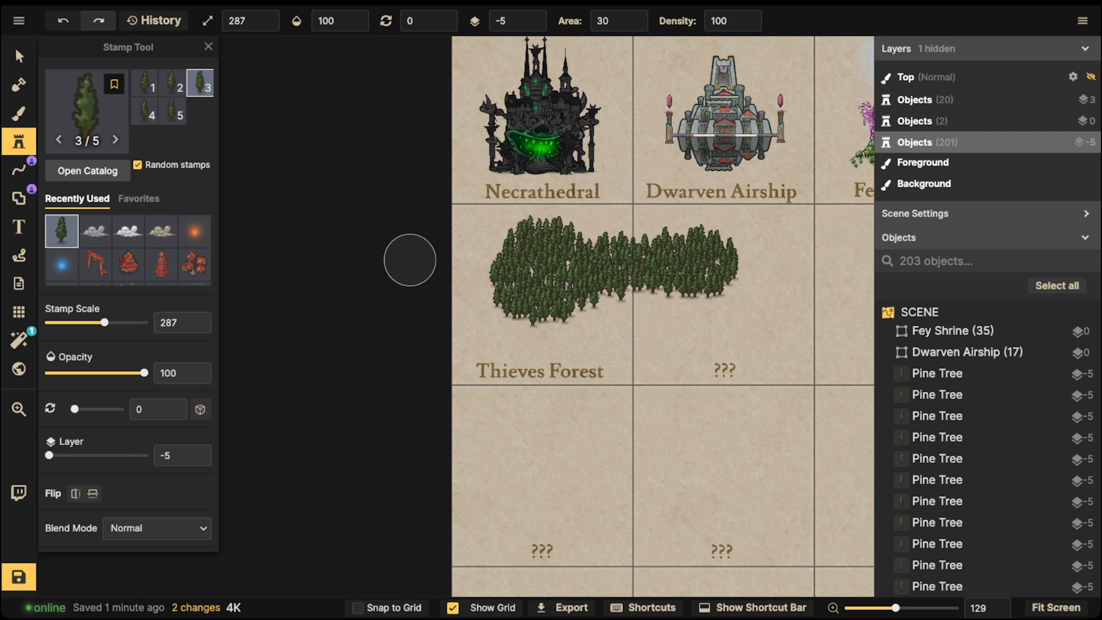
pyautogui.hotkey('ctrl', 'z')
pyautogui.moveTo(564, 261)
pyautogui.mouseDown()
pyautogui.moveTo(543, 304)
pyautogui.moveTo(607, 271)
pyautogui.moveTo(542, 204)
pyautogui.mouseUp()
pyautogui.hotkey('ctrl', 'z')
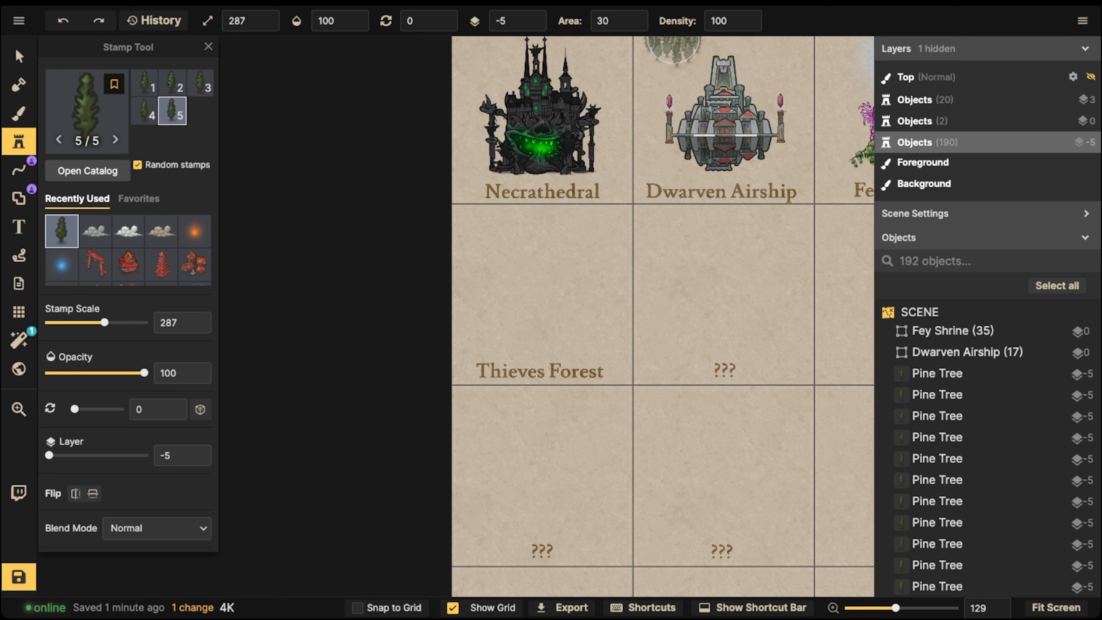
# Step: Try painting a denser patch of trees in the Thieves Forest cell with the density set to 112
pyautogui.click(748, 16)
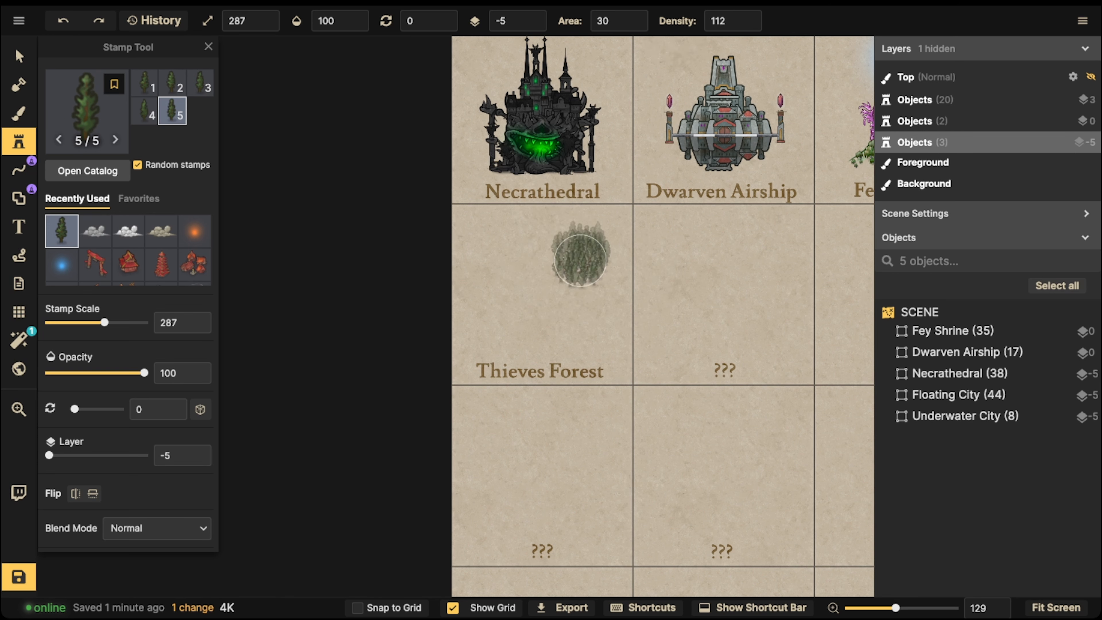
pyautogui.moveTo(579, 255)
pyautogui.mouseDown()
pyautogui.moveTo(550, 286)
pyautogui.moveTo(616, 270)
pyautogui.moveTo(503, 265)
pyautogui.mouseUp()
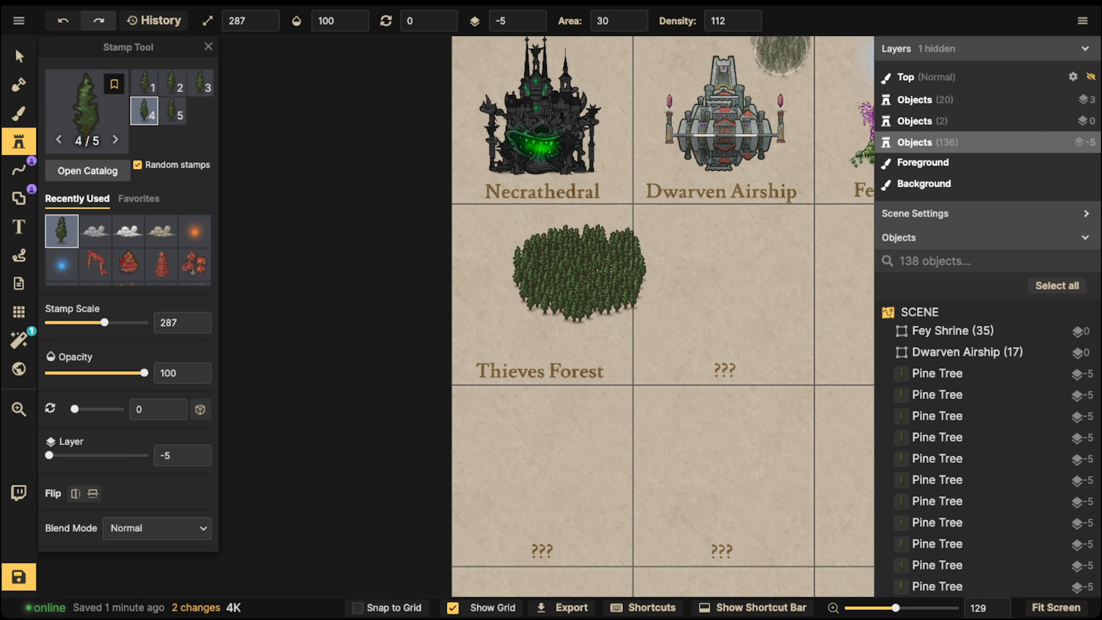
pyautogui.hotkey('ctrl', 'z')
# Step: Try sparser tree strokes across the second row's first two cells at densities of 71 and 48
pyautogui.click(752, 26)
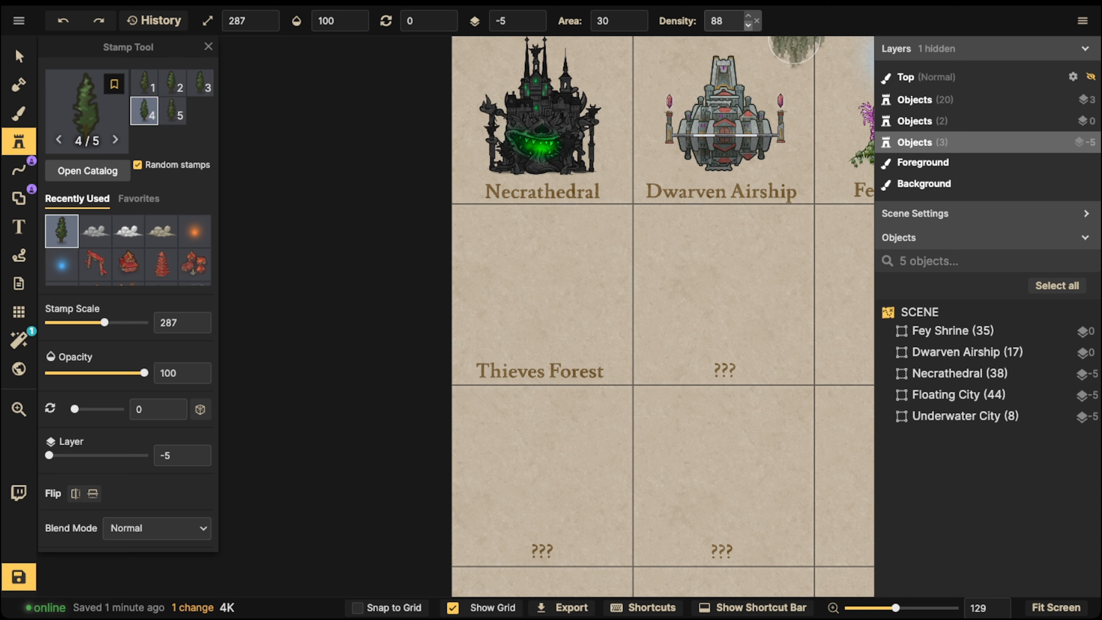
pyautogui.click(752, 25)
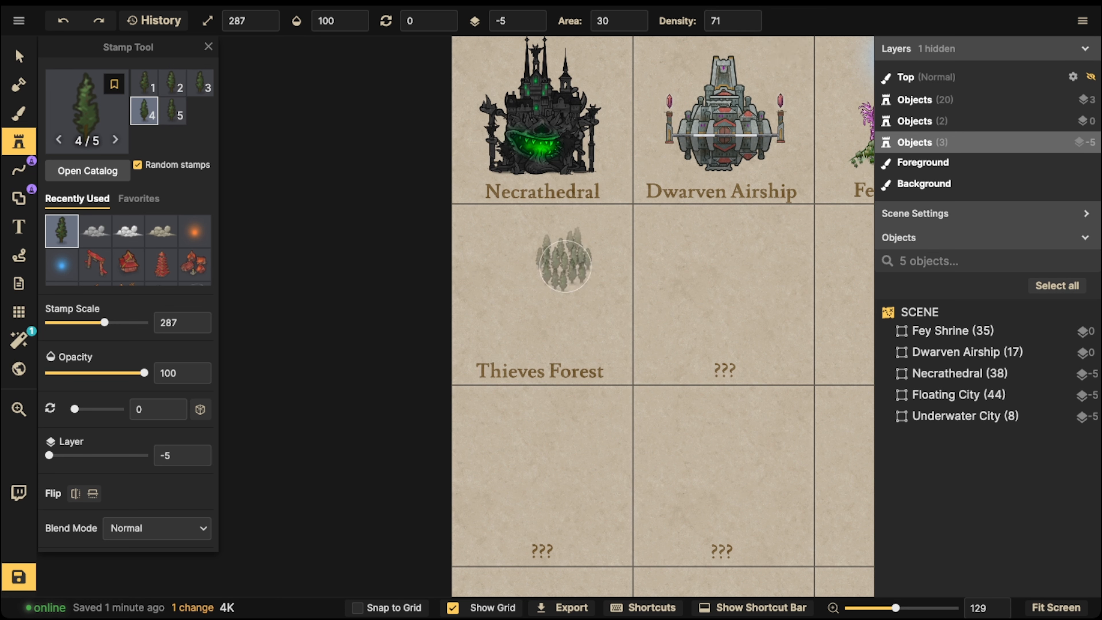
pyautogui.moveTo(557, 272); pyautogui.dragTo(699, 273)
pyautogui.hotkey('ctrl', 'z')
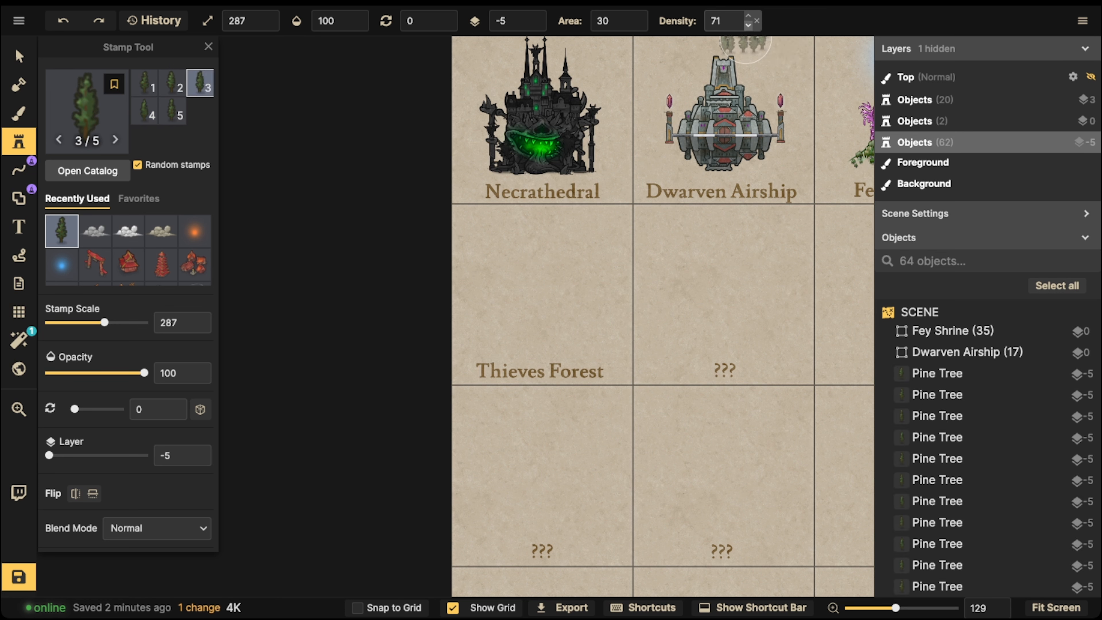
pyautogui.click(748, 26)
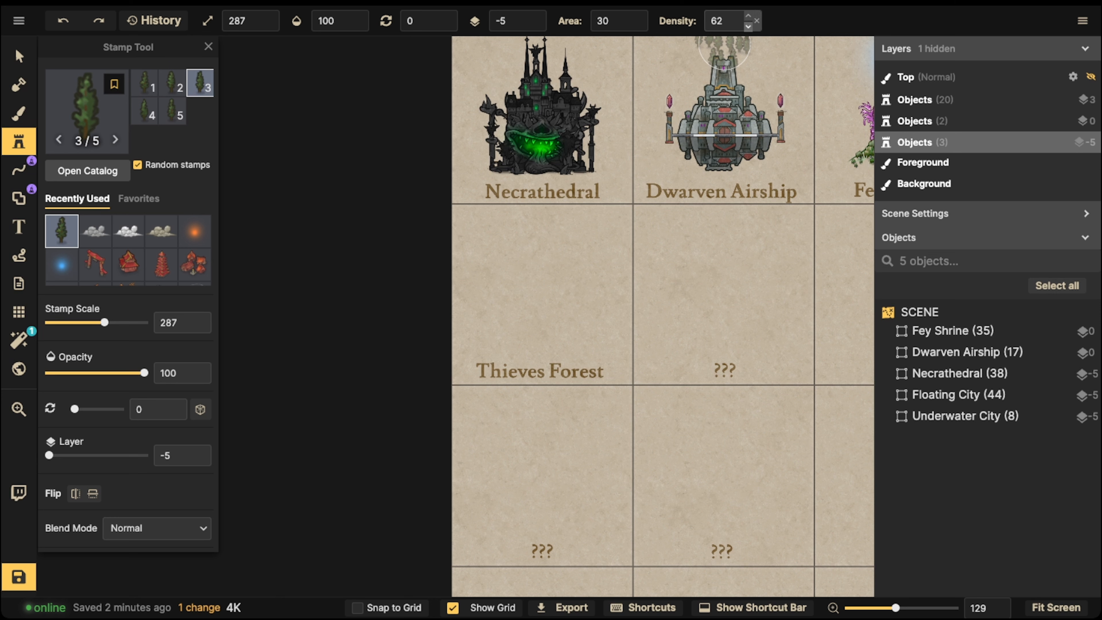
pyautogui.click(748, 26)
pyautogui.moveTo(546, 266)
pyautogui.mouseDown()
pyautogui.moveTo(577, 287)
pyautogui.moveTo(690, 278)
pyautogui.mouseUp()
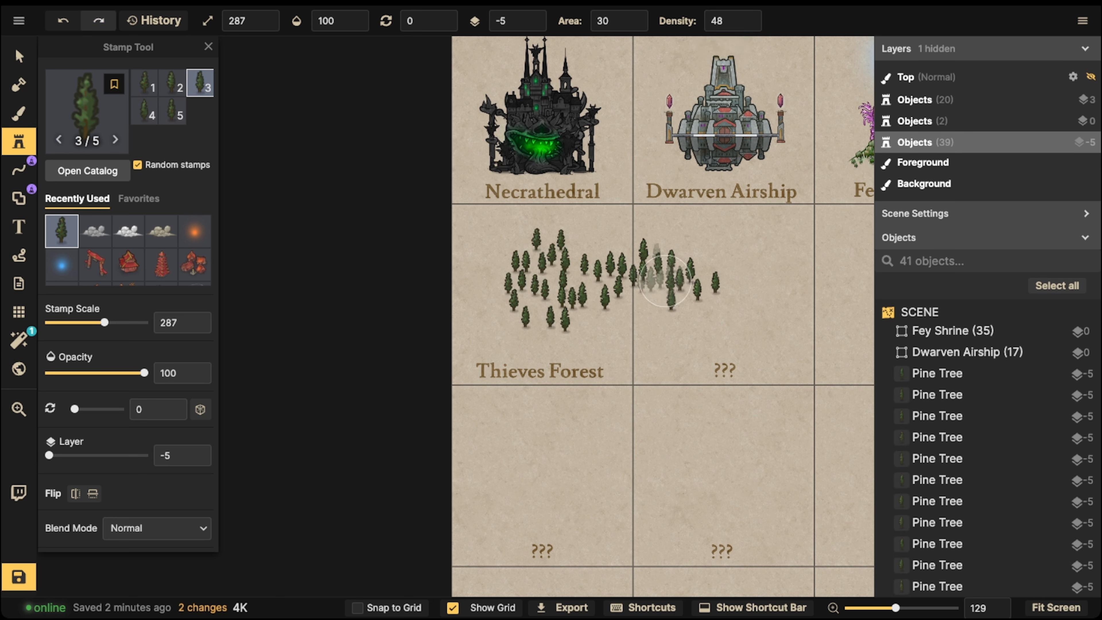
pyautogui.hotkey('ctrl', 'z')
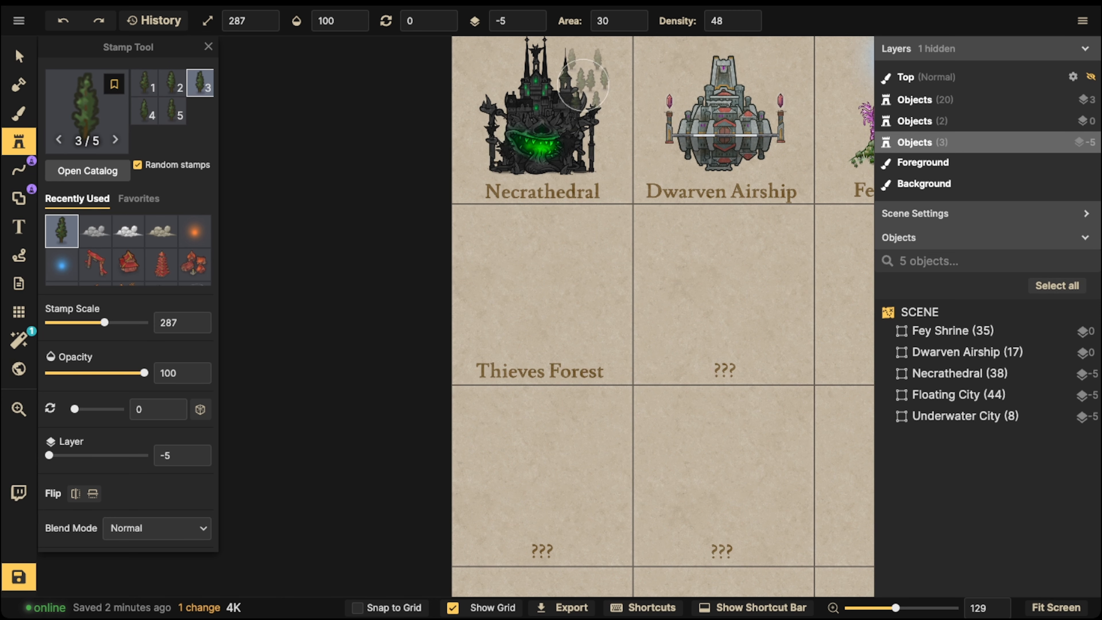
# Step: Reset the density to 100, set the fill area to 38, and paint a rounded forest above the Thieves Forest title
pyautogui.click(643, 21)
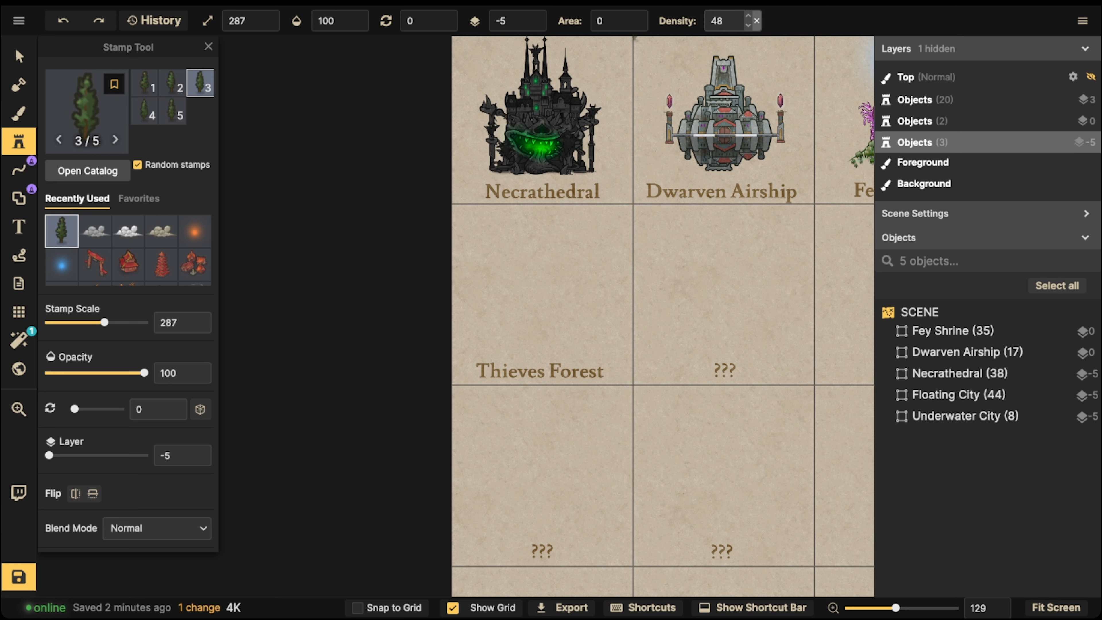
pyautogui.click(756, 21)
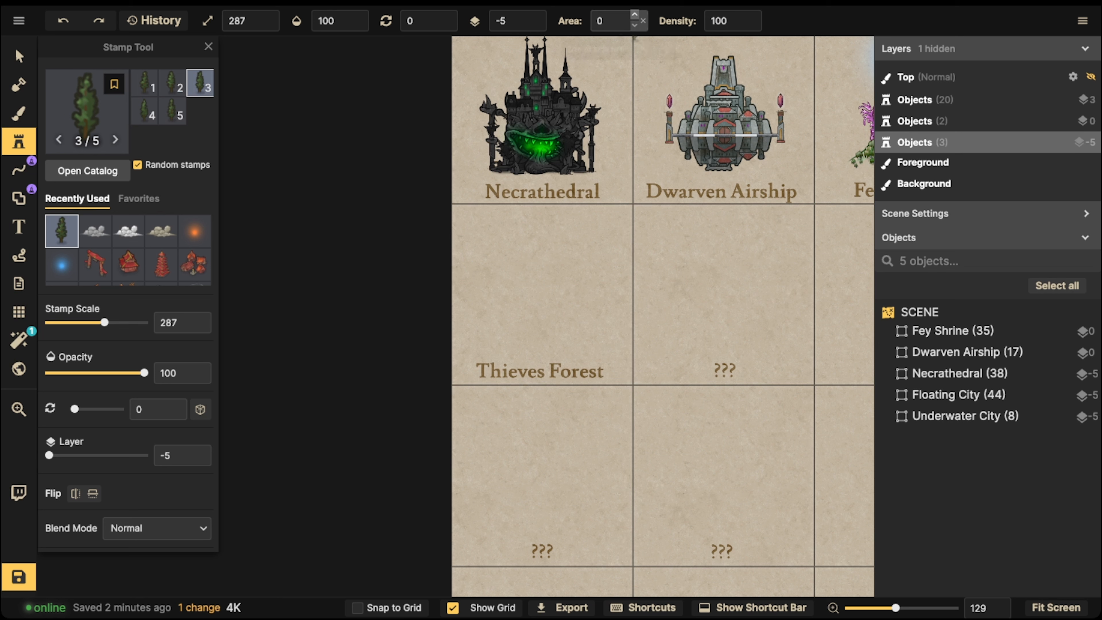
pyautogui.click(634, 14)
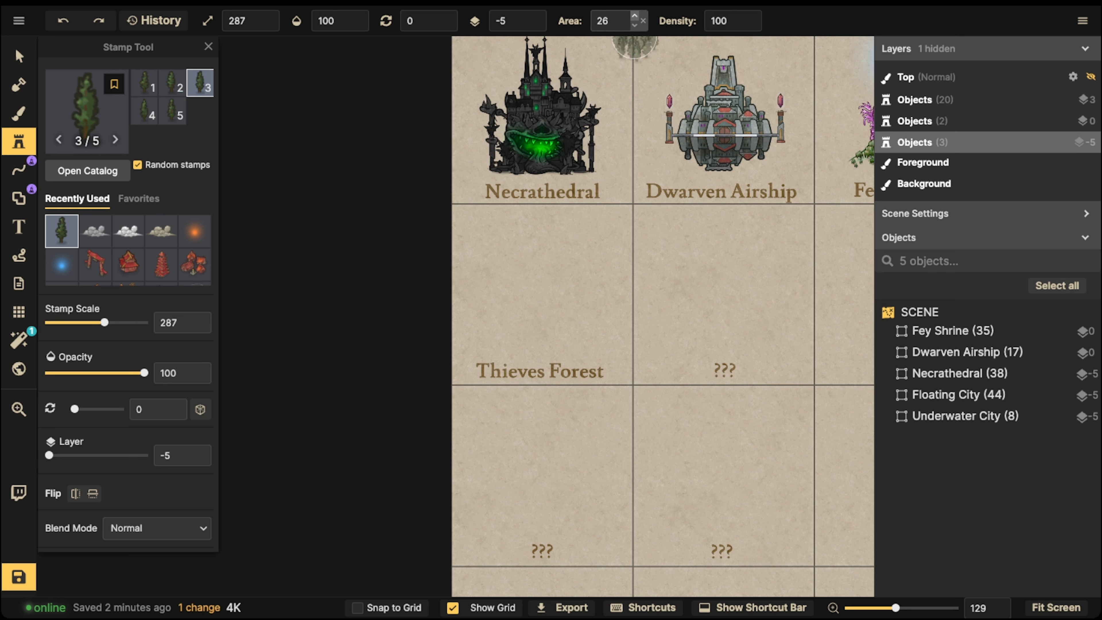
pyautogui.click(635, 16)
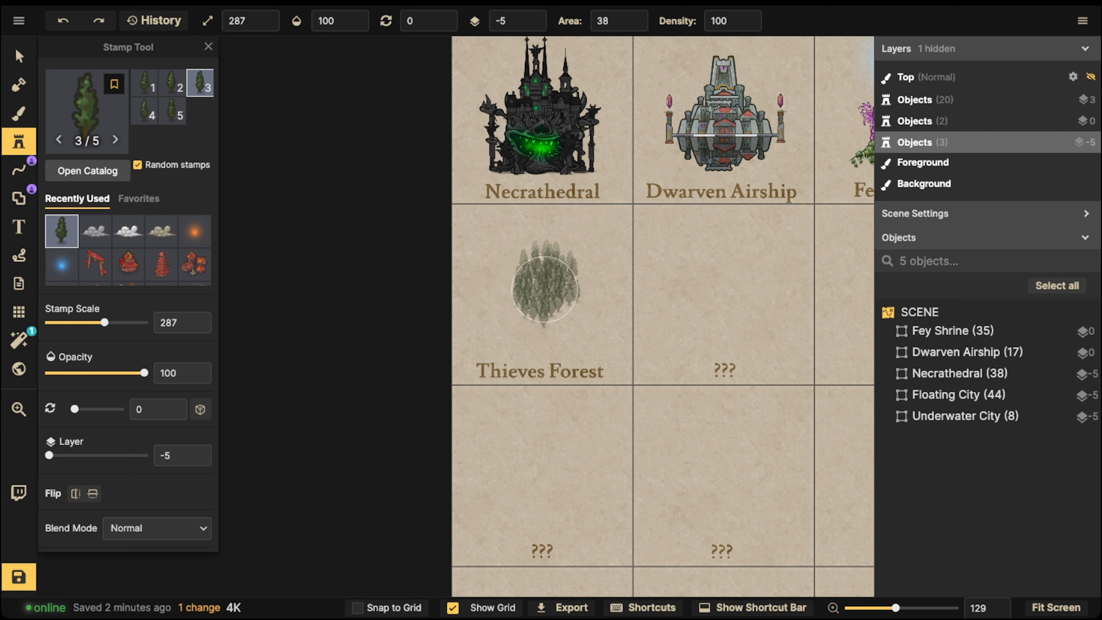
pyautogui.moveTo(541, 277)
pyautogui.mouseDown()
pyautogui.moveTo(518, 295)
pyautogui.moveTo(546, 312)
pyautogui.moveTo(575, 288)
pyautogui.moveTo(553, 268)
pyautogui.moveTo(517, 271)
pyautogui.moveTo(495, 308)
pyautogui.moveTo(554, 252)
pyautogui.moveTo(573, 264)
pyautogui.mouseUp()
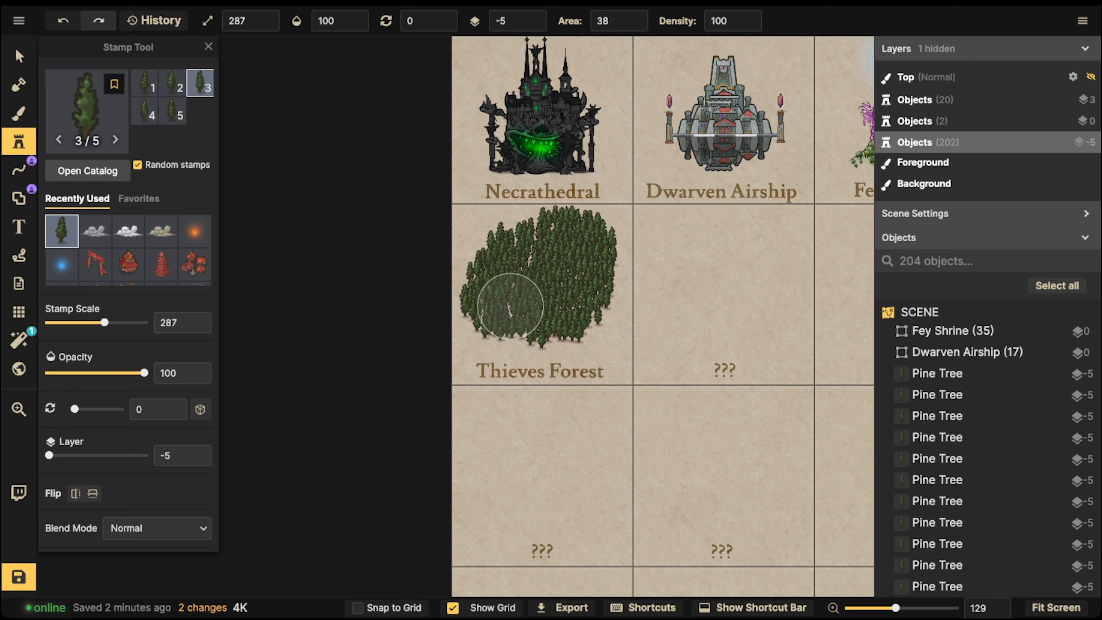
pyautogui.click(18, 56)
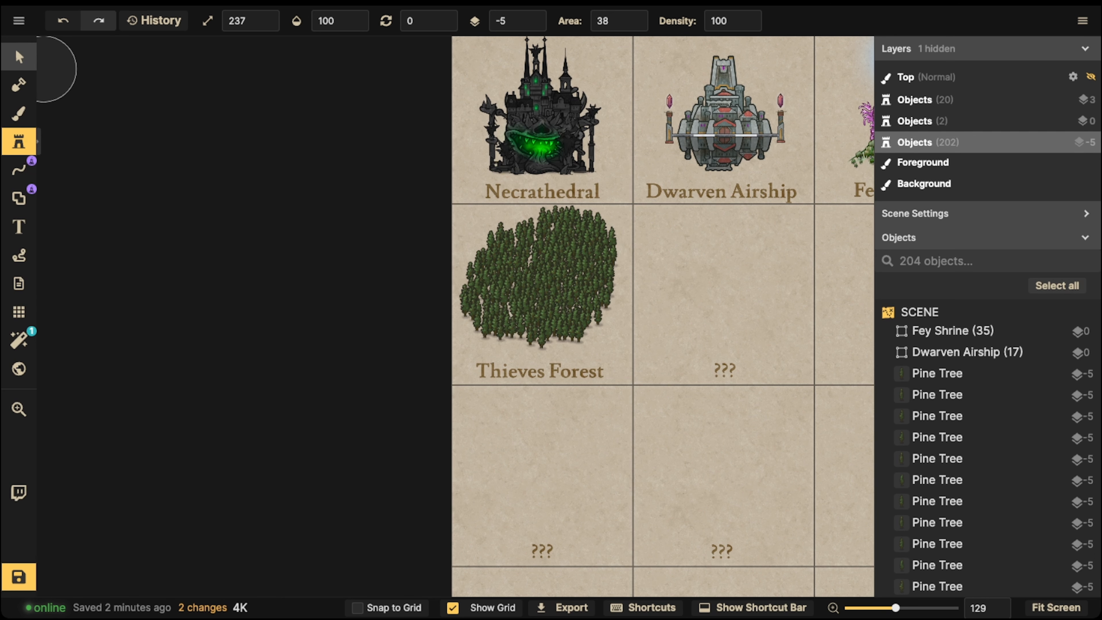
pyautogui.click(494, 254)
pyautogui.press('Escape')
pyautogui.click(19, 141)
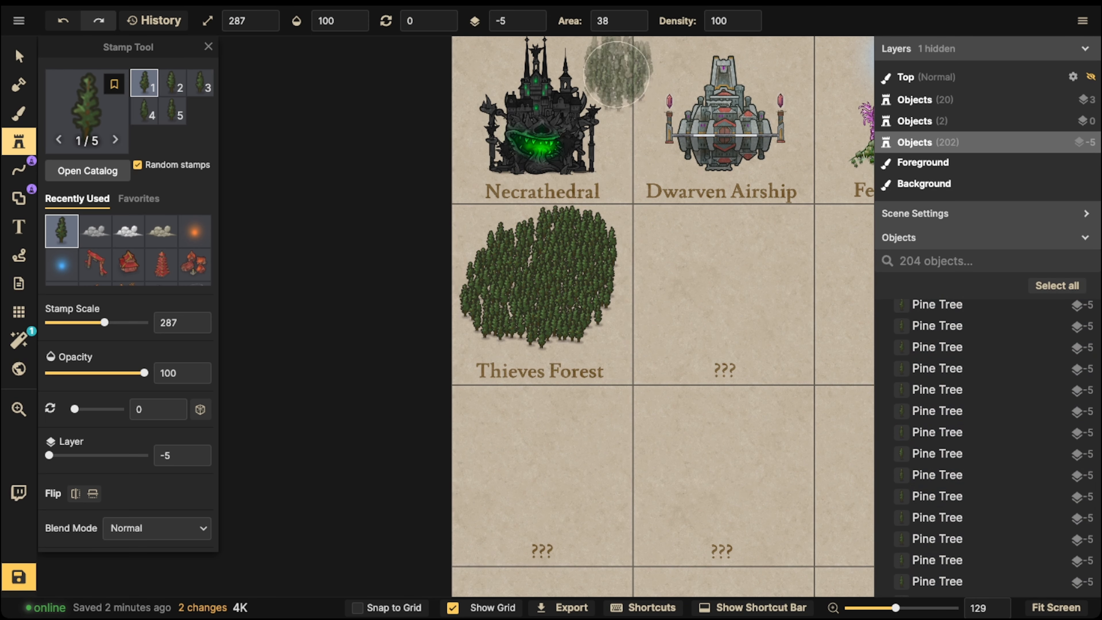
# Step: Set the fill area to 0 and place single trees along the forest's lower-left and left edges
pyautogui.click(620, 21)
pyautogui.write('0')
pyautogui.press('Return')
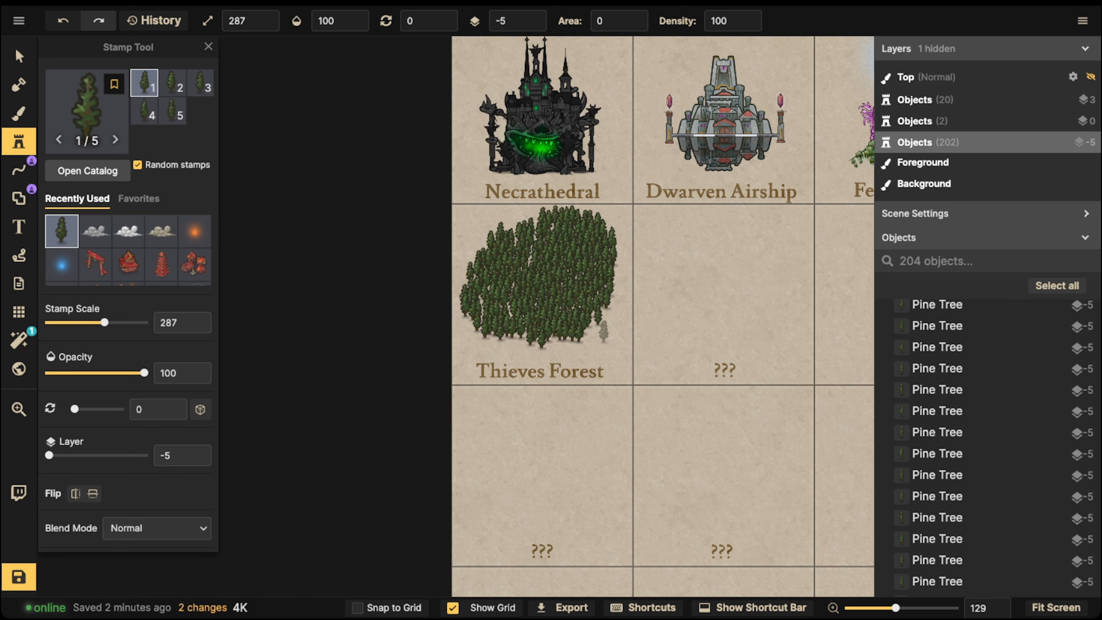
pyautogui.scroll(2, 604, 332)
pyautogui.click(473, 336)
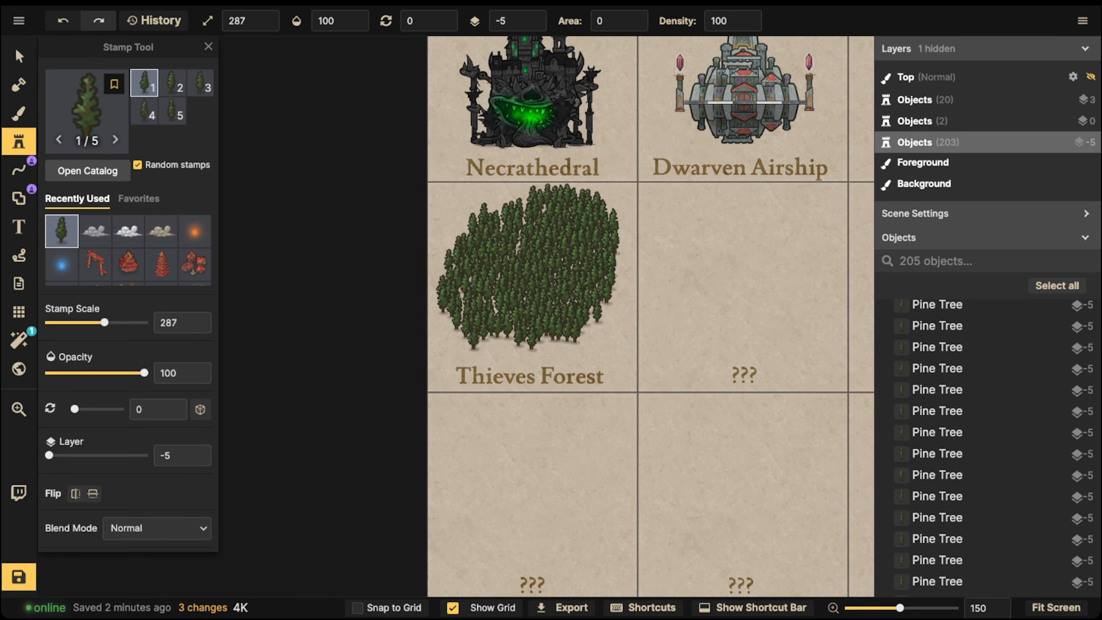
pyautogui.click(491, 337)
pyautogui.click(502, 343)
pyautogui.click(482, 343)
pyautogui.click(452, 340)
pyautogui.click(440, 351)
pyautogui.click(441, 326)
pyautogui.click(442, 296)
# Step: Add single trees along the forest's upper-left and right edges to round out its outline
pyautogui.click(449, 230)
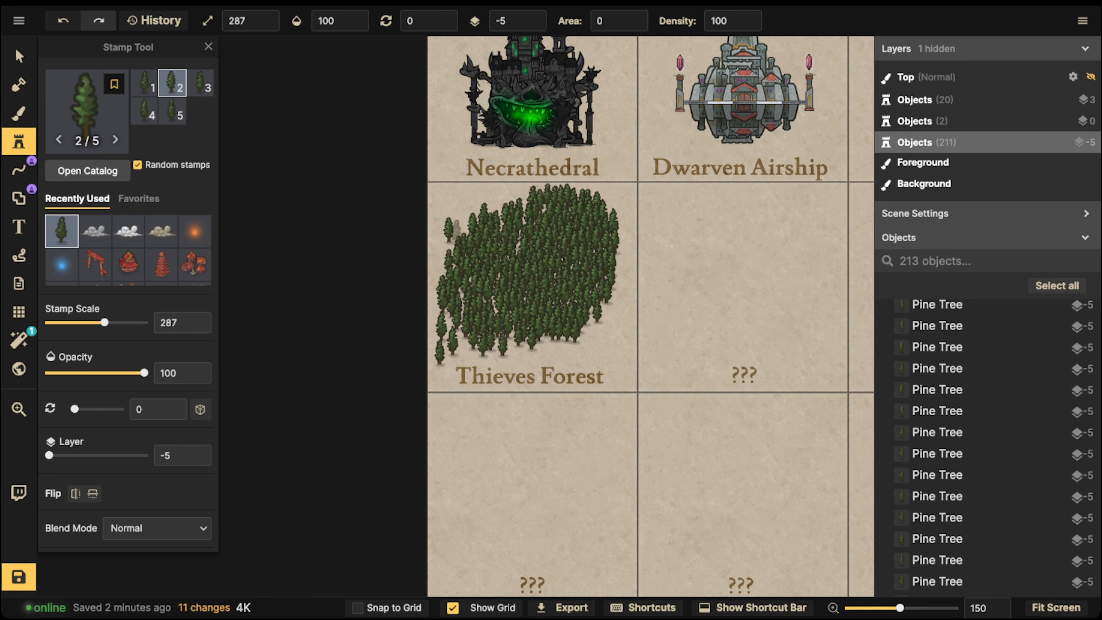
pyautogui.click(461, 226)
pyautogui.click(495, 221)
pyautogui.click(618, 269)
pyautogui.click(622, 269)
pyautogui.click(622, 255)
pyautogui.click(620, 246)
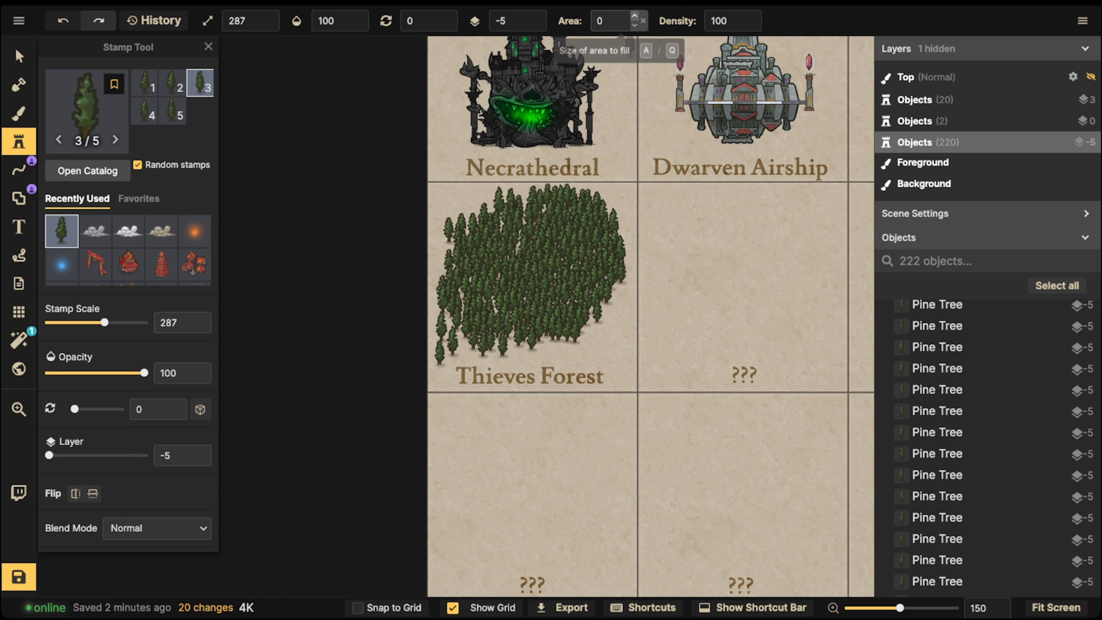
# Step: Set the fill area to 11 and erase trees to open a rounded clearing in the middle of the forest
pyautogui.click(634, 16)
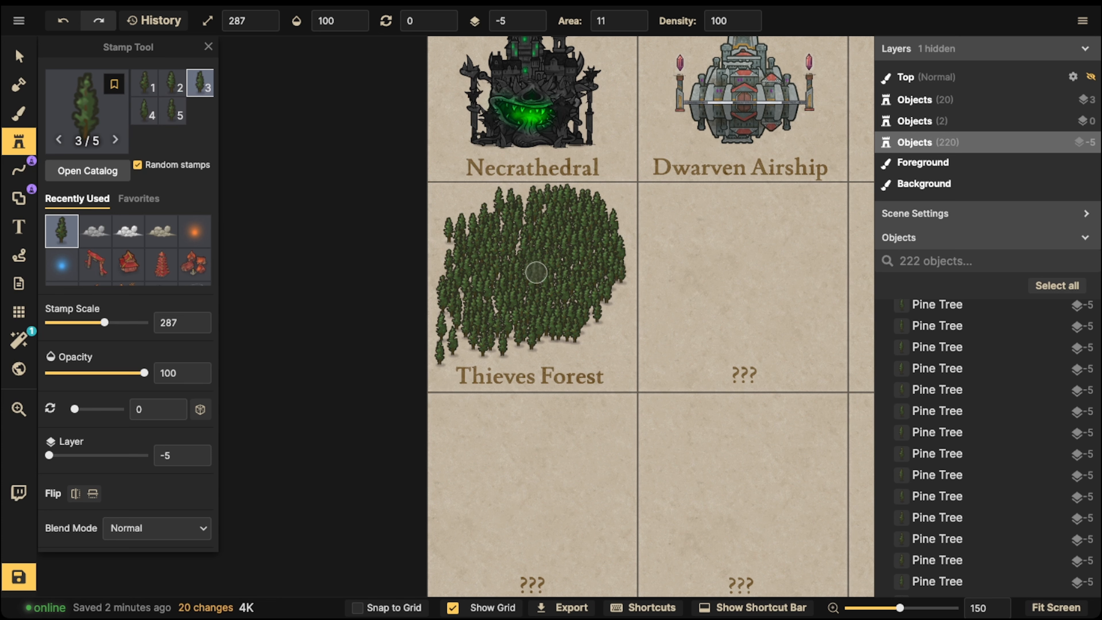
pyautogui.moveTo(534, 266)
pyautogui.mouseDown()
pyautogui.moveTo(560, 247)
pyautogui.moveTo(553, 262)
pyautogui.mouseUp()
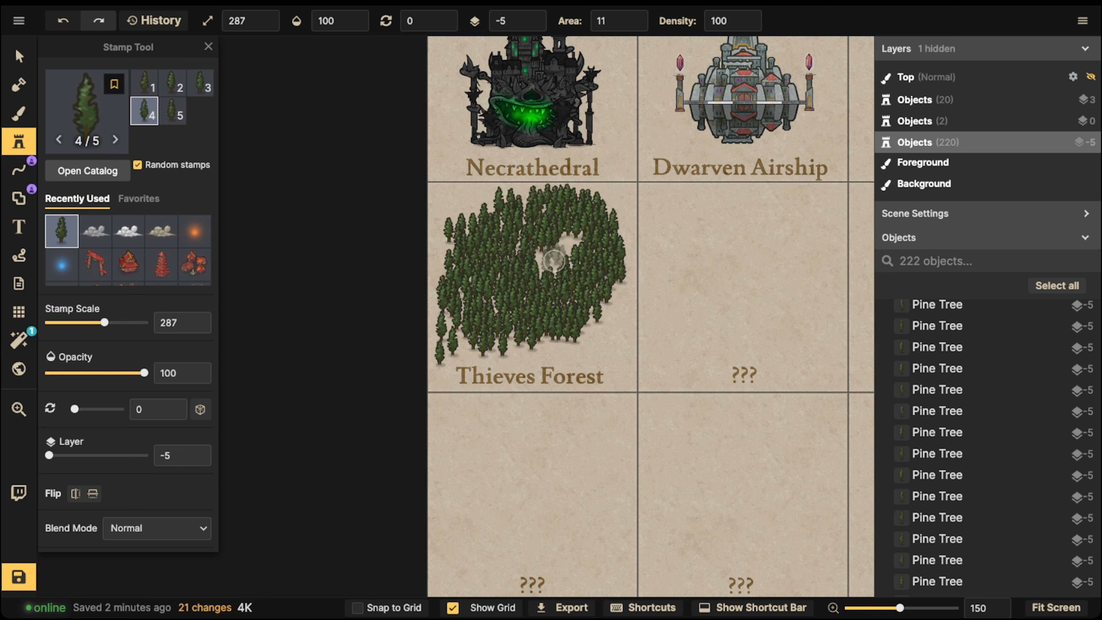
pyautogui.hotkey('ctrl', 'z')
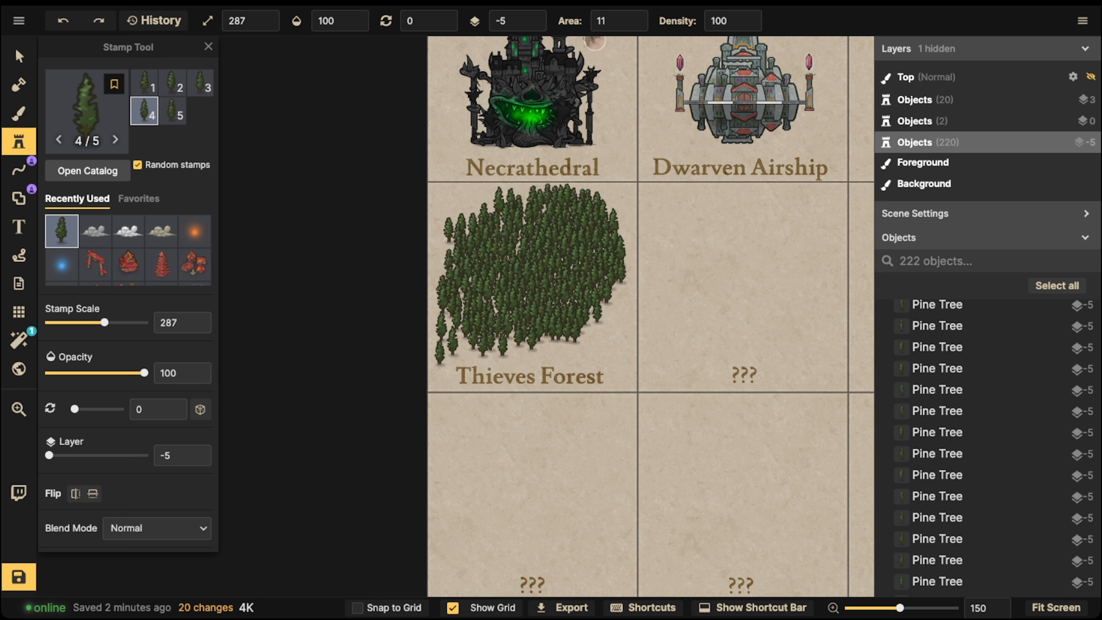
pyautogui.moveTo(539, 250)
pyautogui.keyDown('shift'); pyautogui.mouseDown()
pyautogui.moveTo(525, 257)
pyautogui.moveTo(539, 263)
pyautogui.moveTo(548, 250)
pyautogui.moveTo(518, 250)
pyautogui.moveTo(523, 262)
pyautogui.moveTo(558, 250)
pyautogui.moveTo(549, 273)
pyautogui.moveTo(519, 273)
pyautogui.mouseUp(); pyautogui.keyUp('shift')
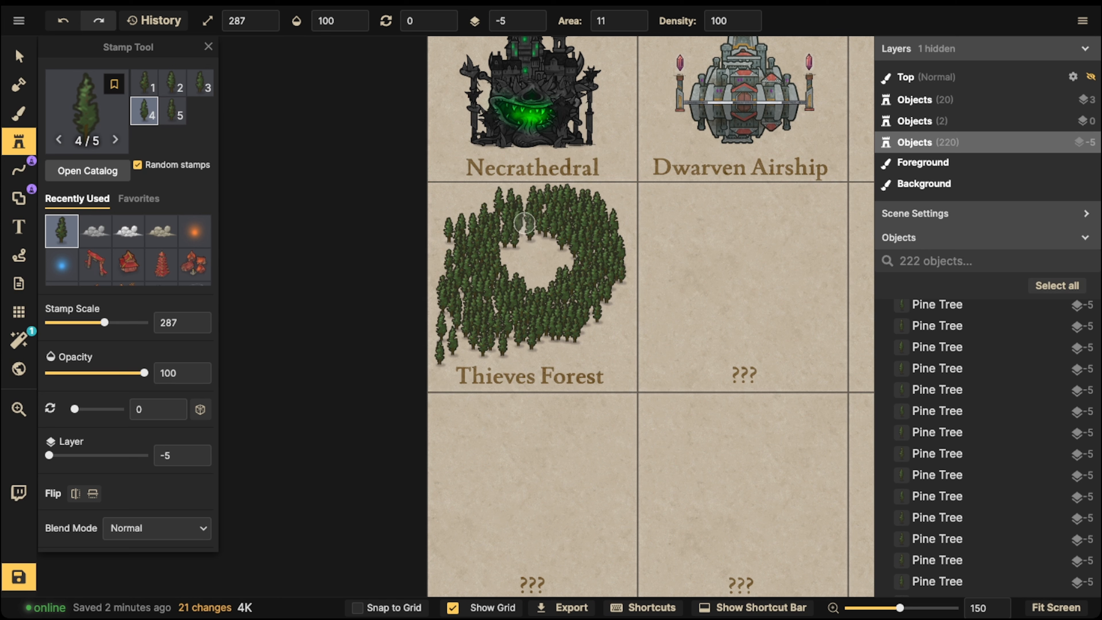
# Step: Thicken the trees above the clearing and toward the forest's upper-left edge with small area fills
pyautogui.click(525, 223)
pyautogui.click(482, 231)
pyautogui.click(472, 234)
pyautogui.click(454, 241)
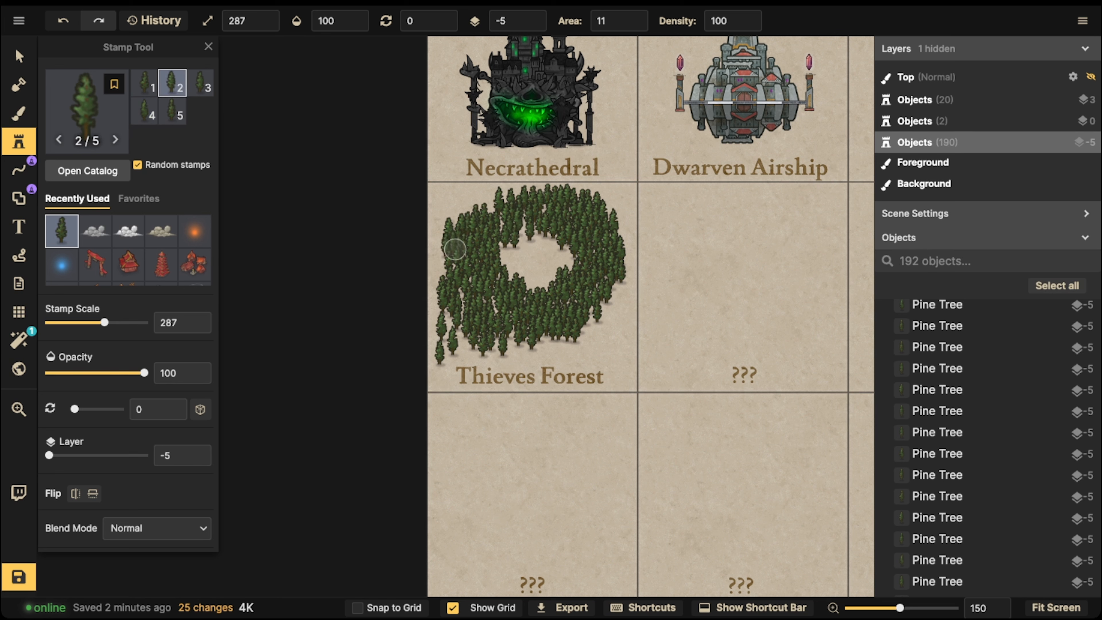
# Step: Add small tree fills along the forest's lower-right and right edges and around the clearing's upper-left rim
pyautogui.click(583, 313)
pyautogui.click(610, 298)
pyautogui.click(616, 242)
pyautogui.click(511, 277)
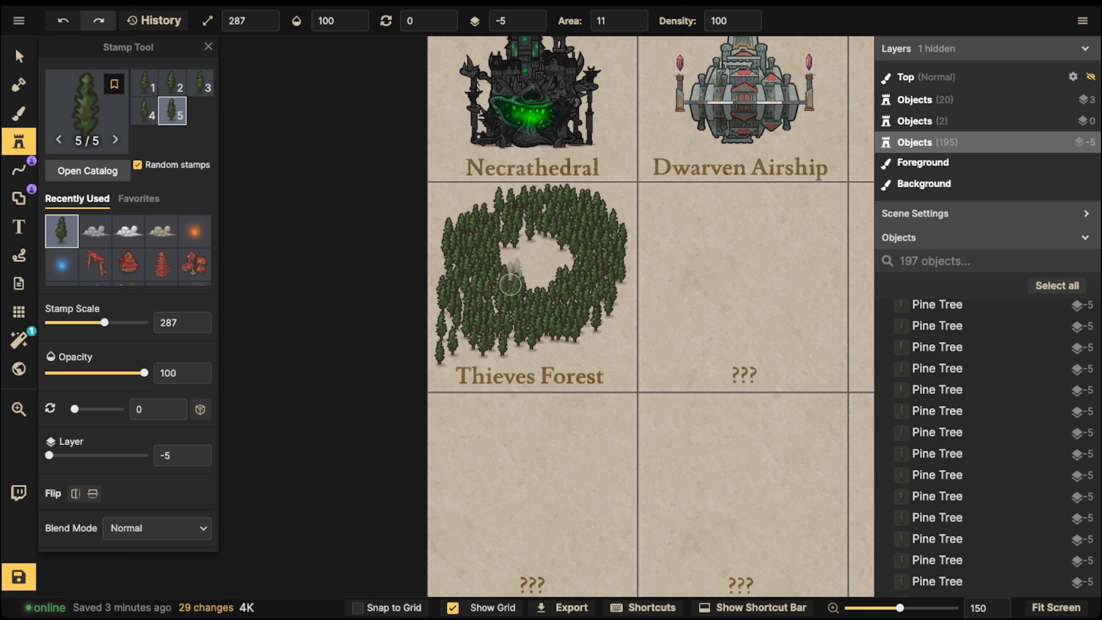
pyautogui.click(524, 230)
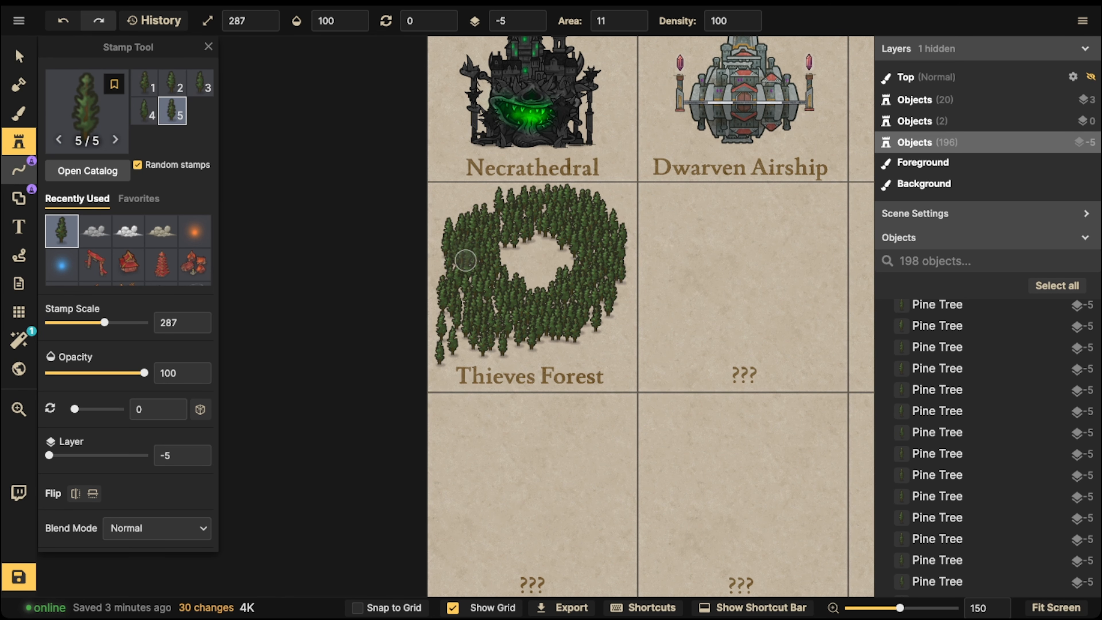
# Step: Search the Fantasy World stamp catalog for "fortress"
pyautogui.click(18, 142)
pyautogui.click(18, 142)
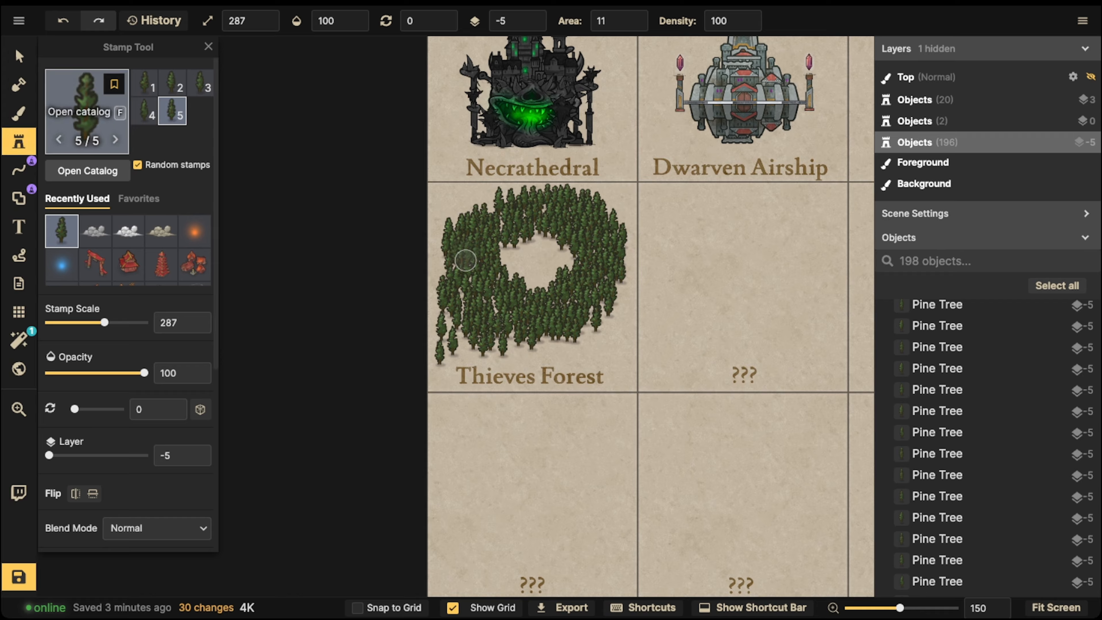
pyautogui.click(85, 112)
pyautogui.press('BackSpace')
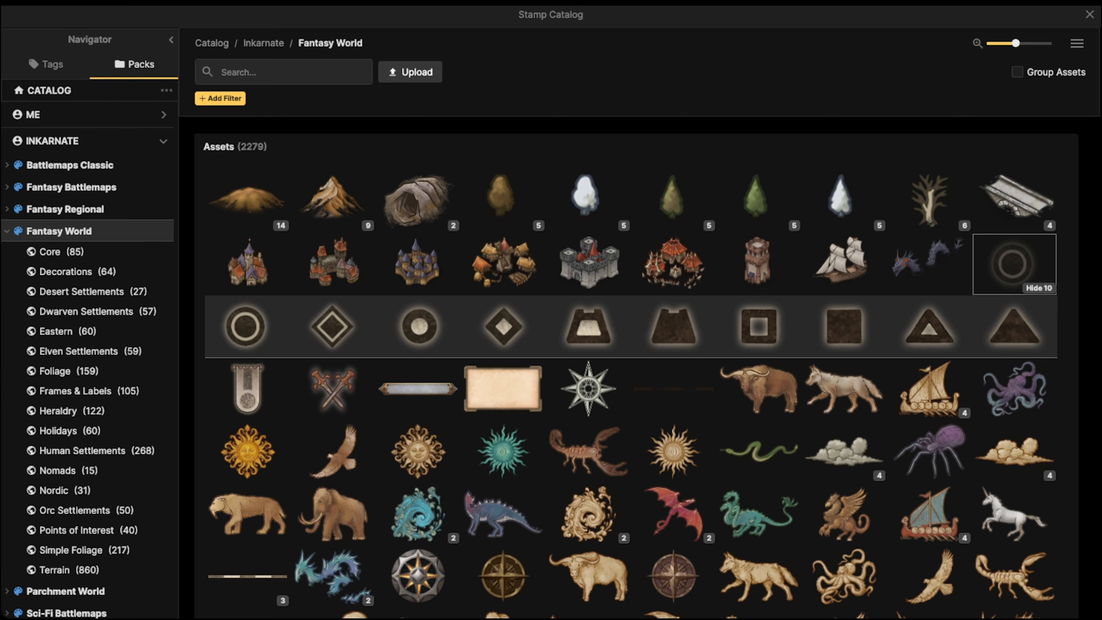
pyautogui.scroll(-10, 434, 304)
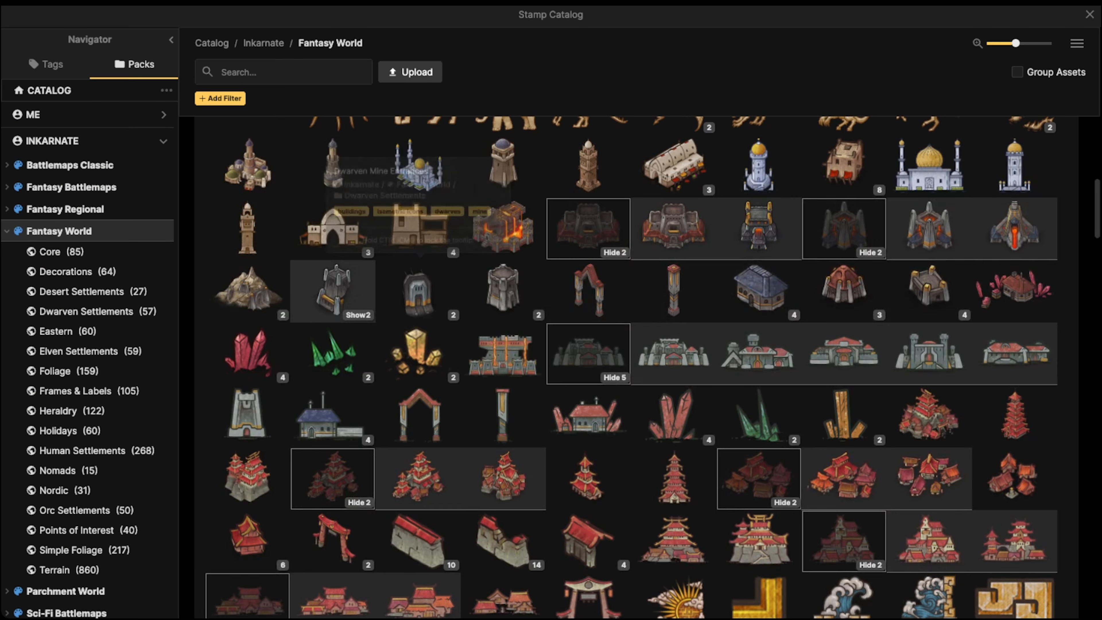
pyautogui.click(252, 72)
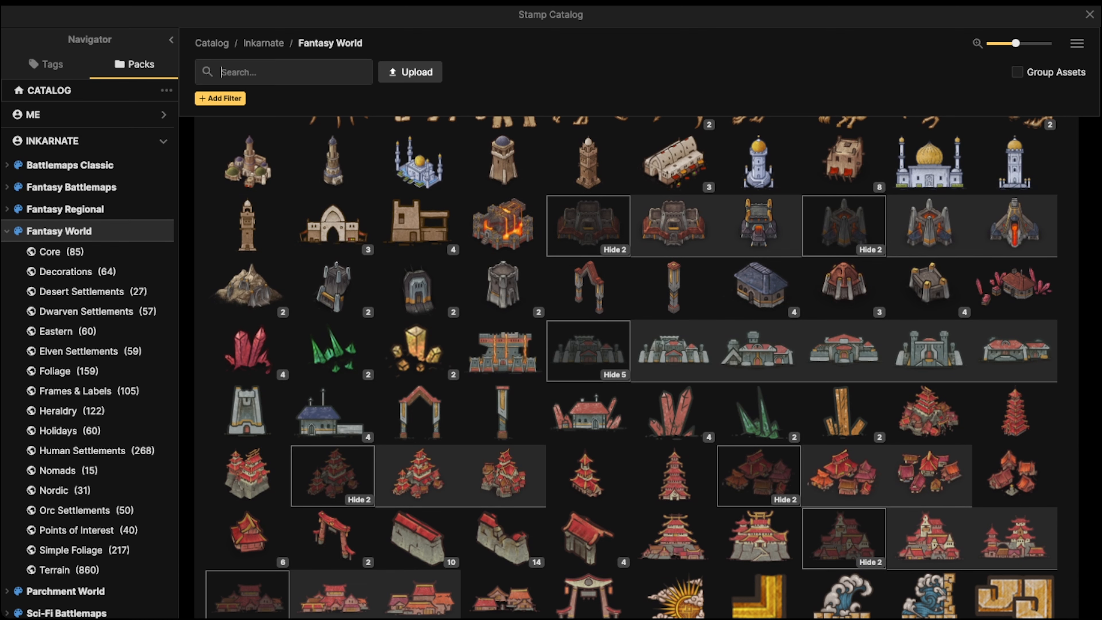
pyautogui.write('fortress')
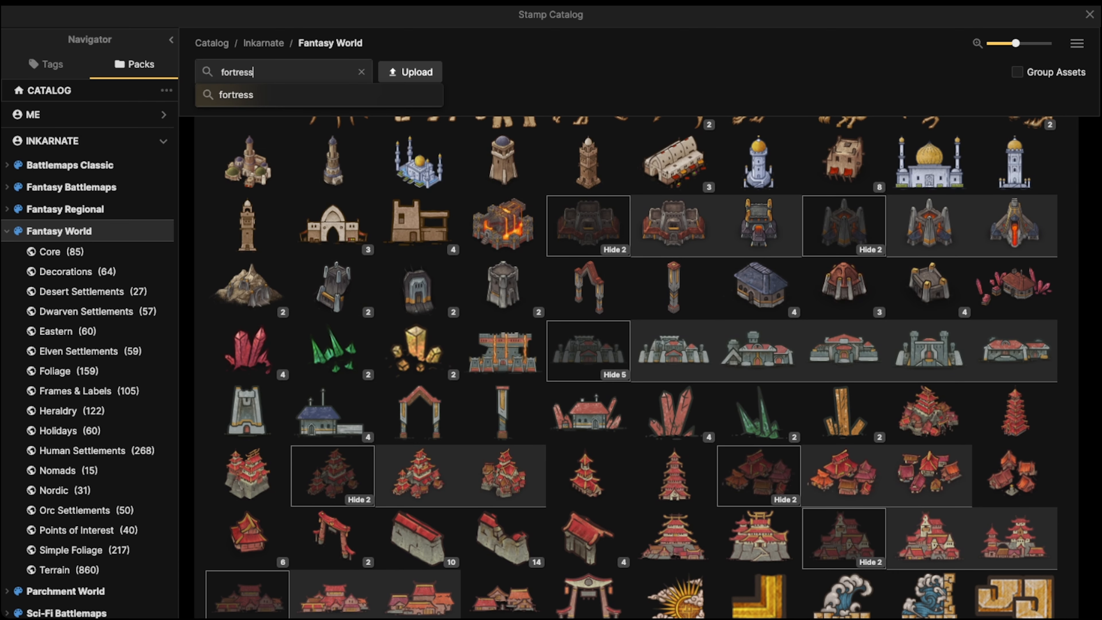
pyautogui.press('Return')
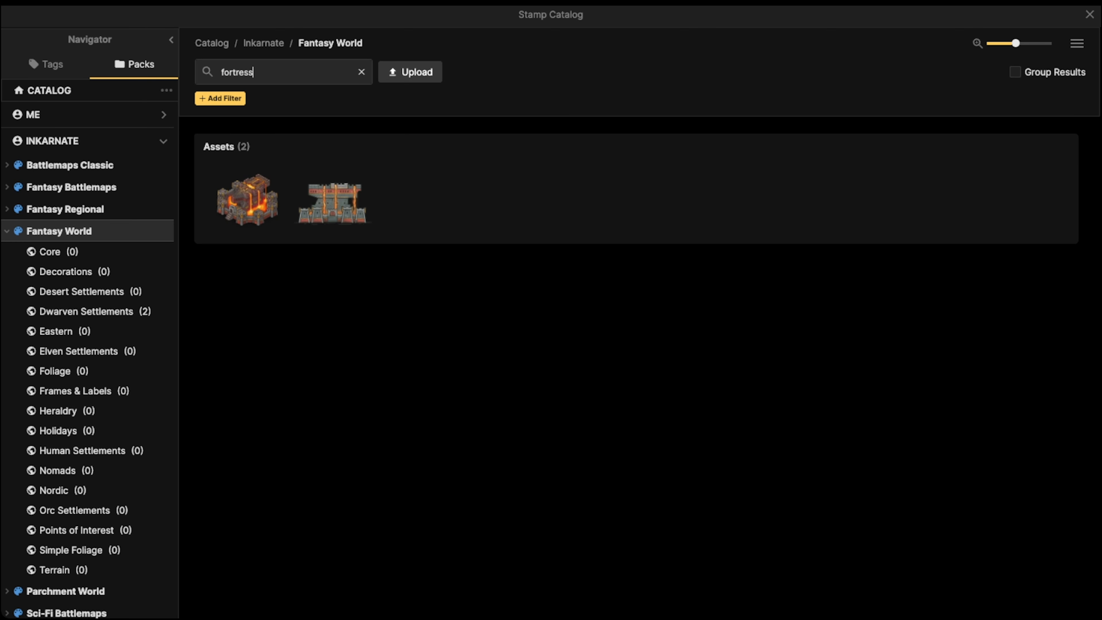
# Step: Search the stamp catalog for "fort" and pick the green-roofed Nordic Fortified Town stamp
pyautogui.click(362, 72)
pyautogui.write('fort')
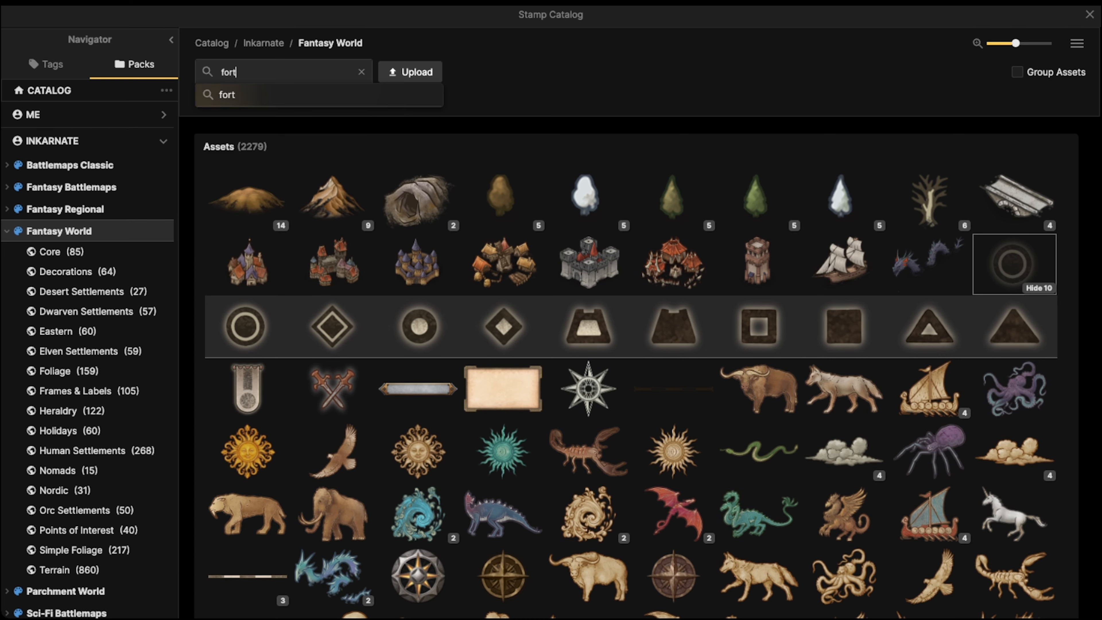
pyautogui.press('Return')
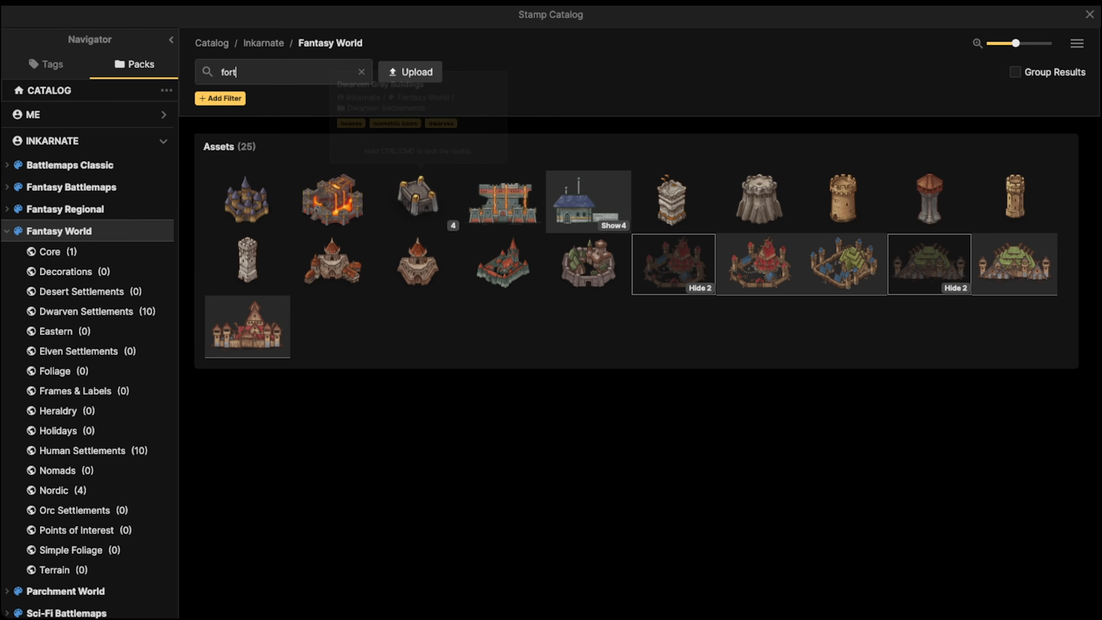
pyautogui.moveTo(589, 264)
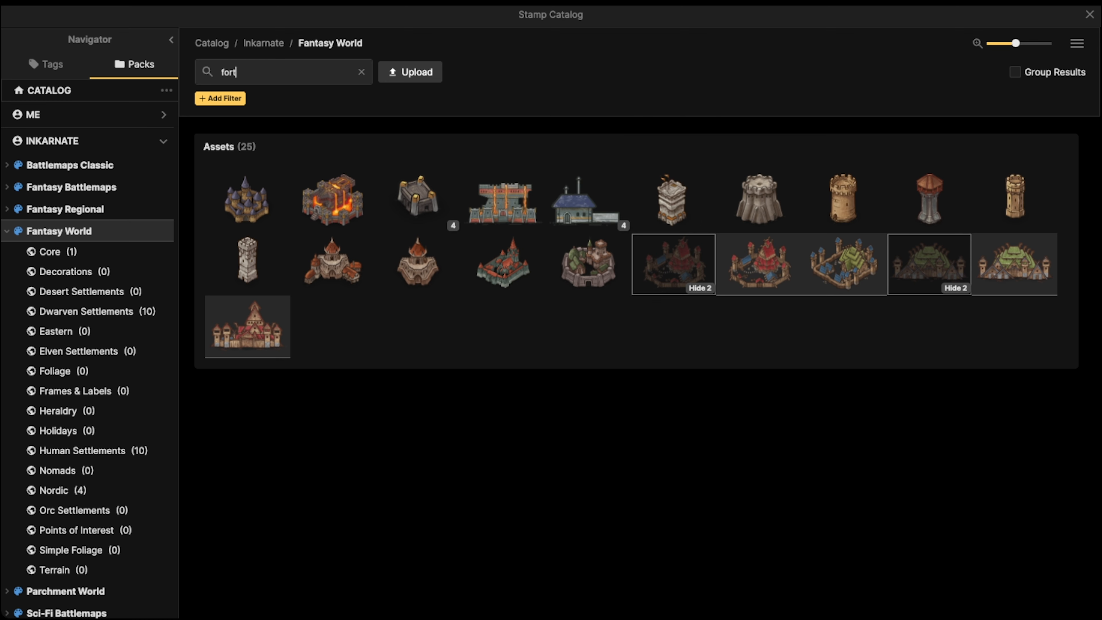
pyautogui.click(842, 264)
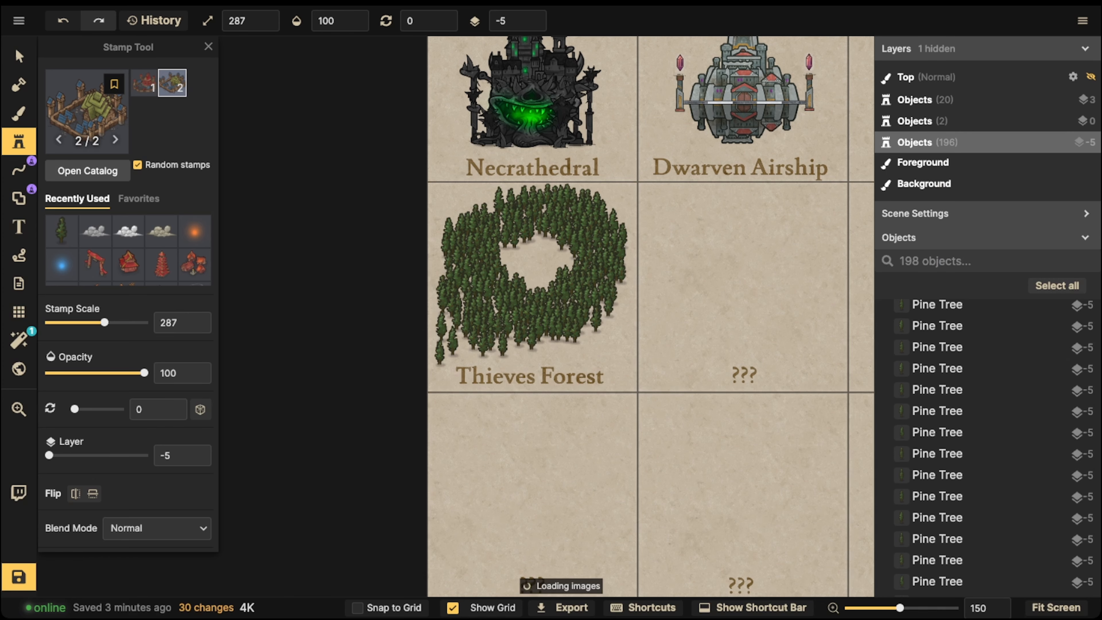
# Step: Place the Nordic Fortified Town in the forest clearing, scale it to 117 and center it in the opening
pyautogui.scroll(6, 540, 239)
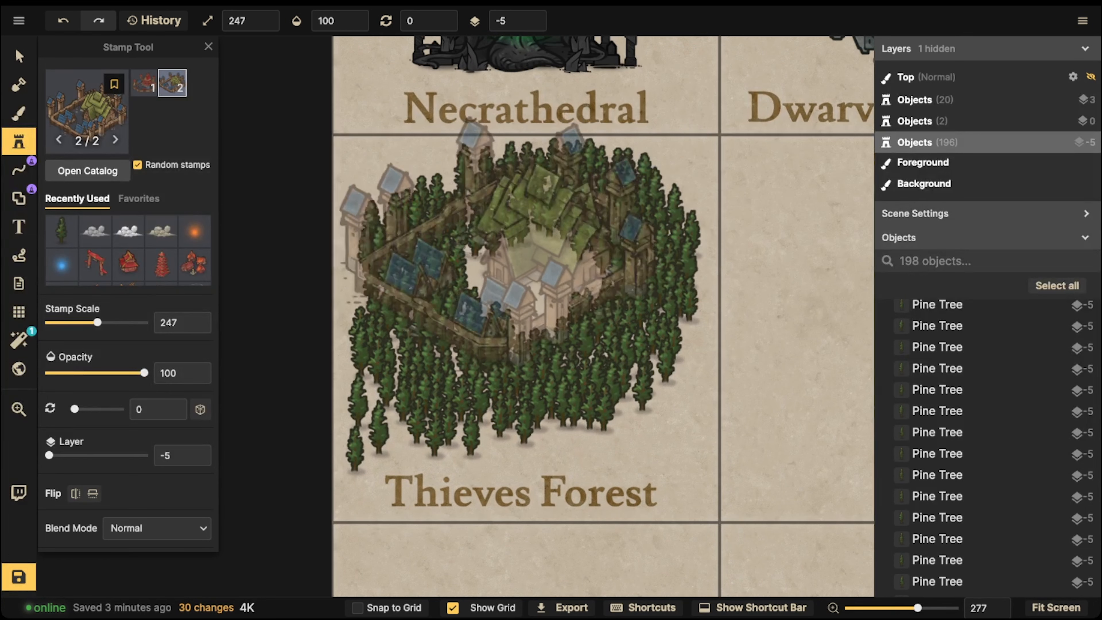
pyautogui.keyDown('ctrl'); pyautogui.scroll(-6, 527, 267); pyautogui.keyUp('ctrl')
pyautogui.click(535, 272)
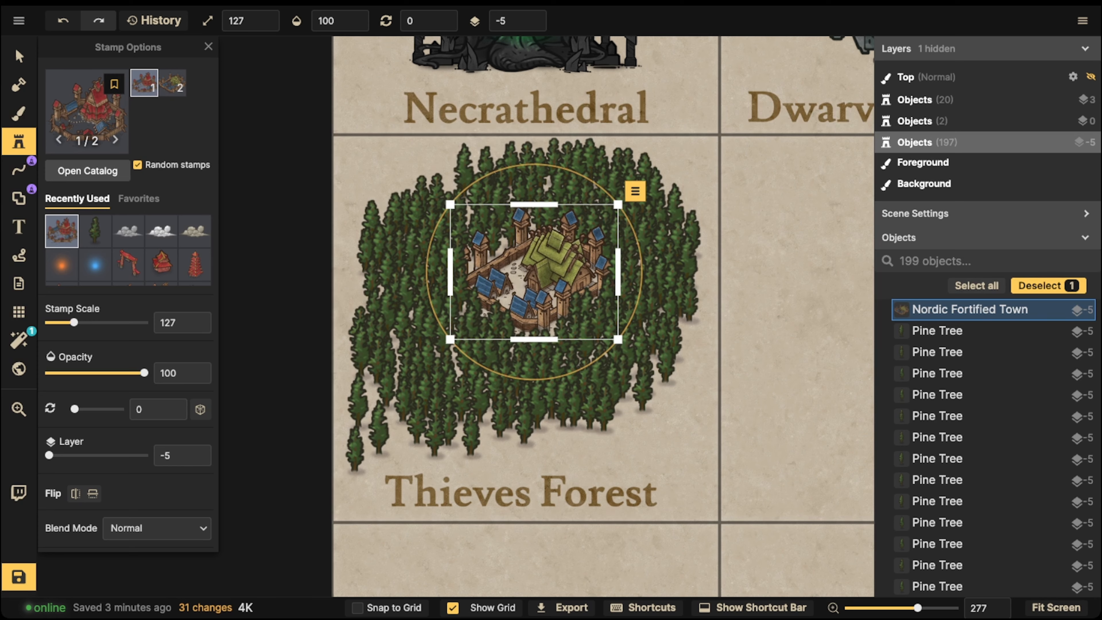
pyautogui.scroll(-2, 364, 213)
pyautogui.moveTo(502, 260); pyautogui.dragTo(501, 261)
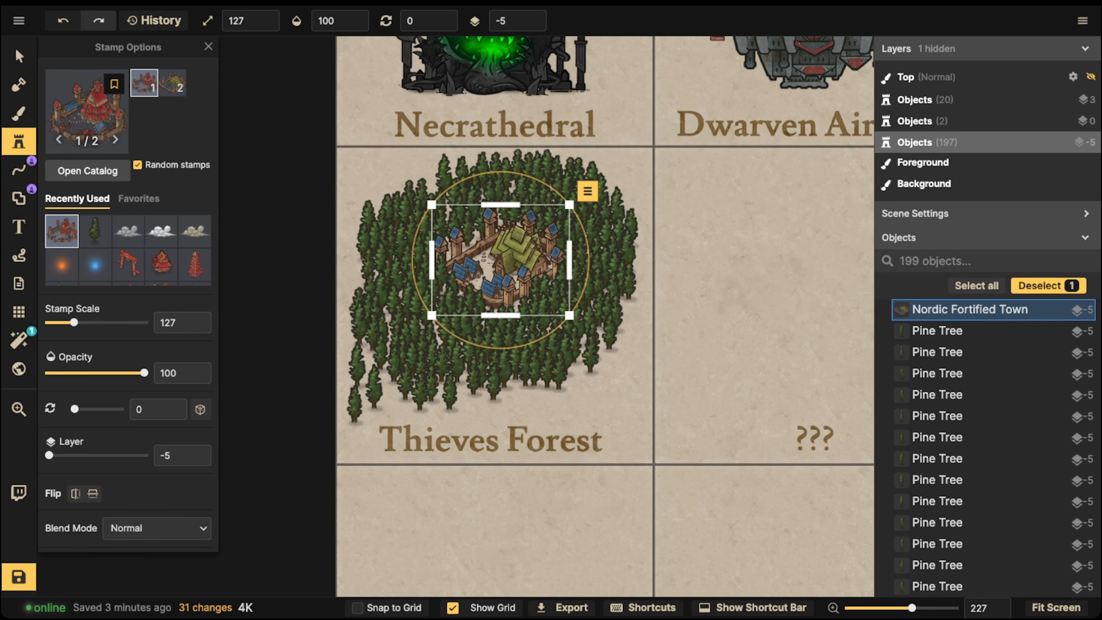
pyautogui.moveTo(569, 315); pyautogui.dragTo(564, 310)
pyautogui.moveTo(501, 260); pyautogui.dragTo(498, 262)
# Step: Select the forest together with its town, shrink it slightly to a town scale of 112, and recenter it in the grid cell
pyautogui.press('v')
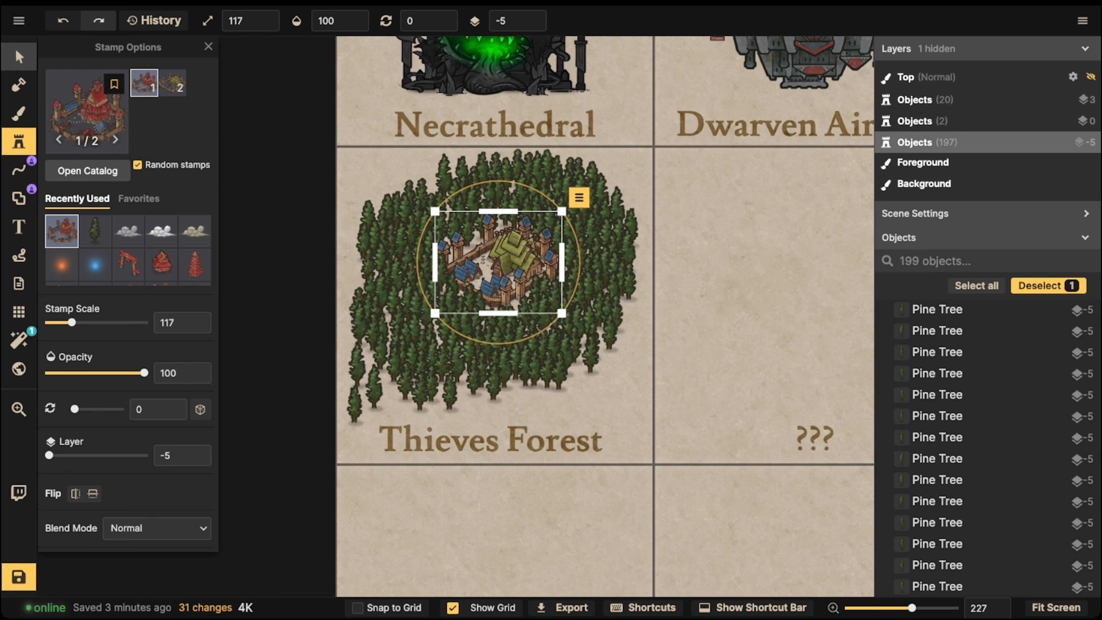
pyautogui.moveTo(326, 168); pyautogui.dragTo(633, 422)
pyautogui.moveTo(499, 295); pyautogui.dragTo(505, 301)
pyautogui.click(499, 269)
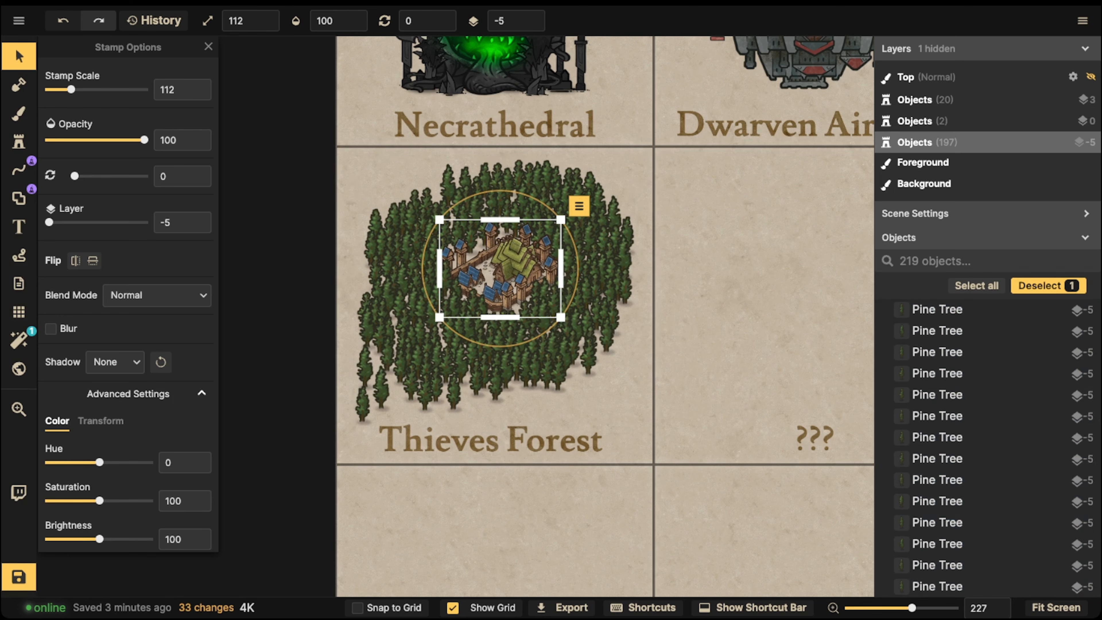
# Step: Delete two trees overlapping the town's lower-right wall
pyautogui.scroll(-3, 398, 251)
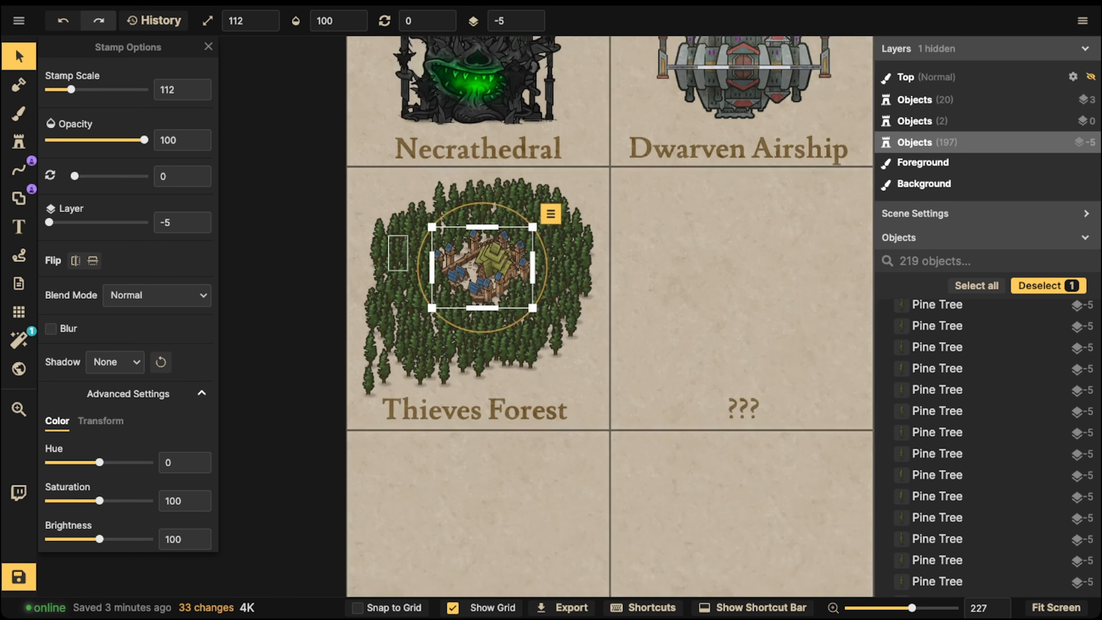
pyautogui.click(499, 314)
pyautogui.scroll(5, 482, 311)
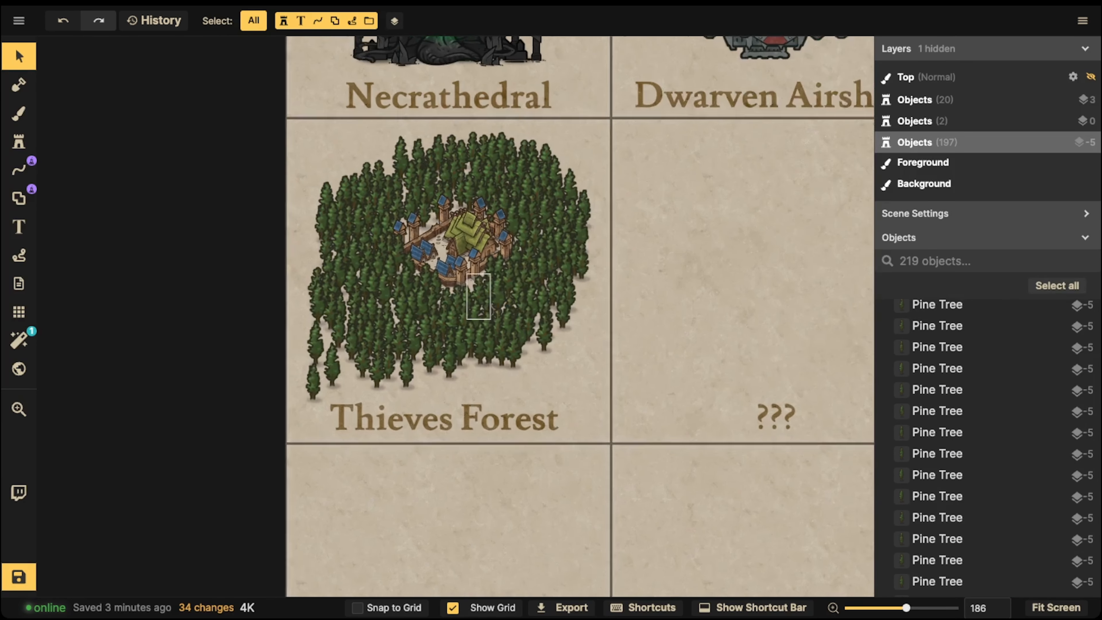
pyautogui.click(474, 309)
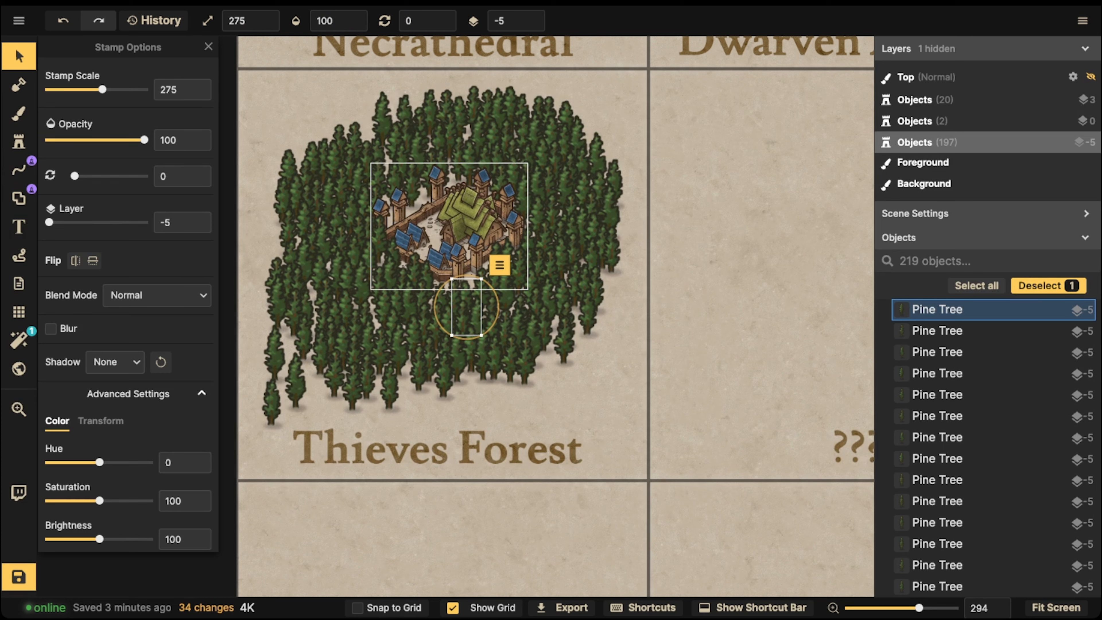
pyautogui.moveTo(466, 307); pyautogui.dragTo(497, 267)
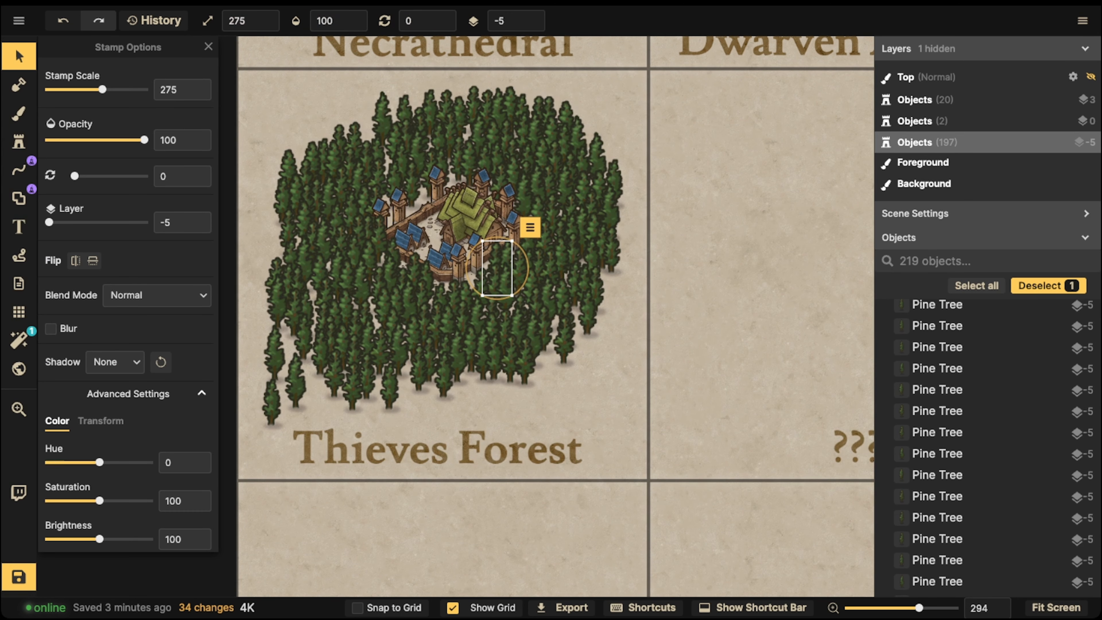
pyautogui.press('Delete')
pyautogui.click(505, 275)
pyautogui.press('Delete')
# Step: Try to clear a path of trees from the town's lower-right wall out to the forest's lower-right edge
pyautogui.click(499, 284)
pyautogui.press('Delete')
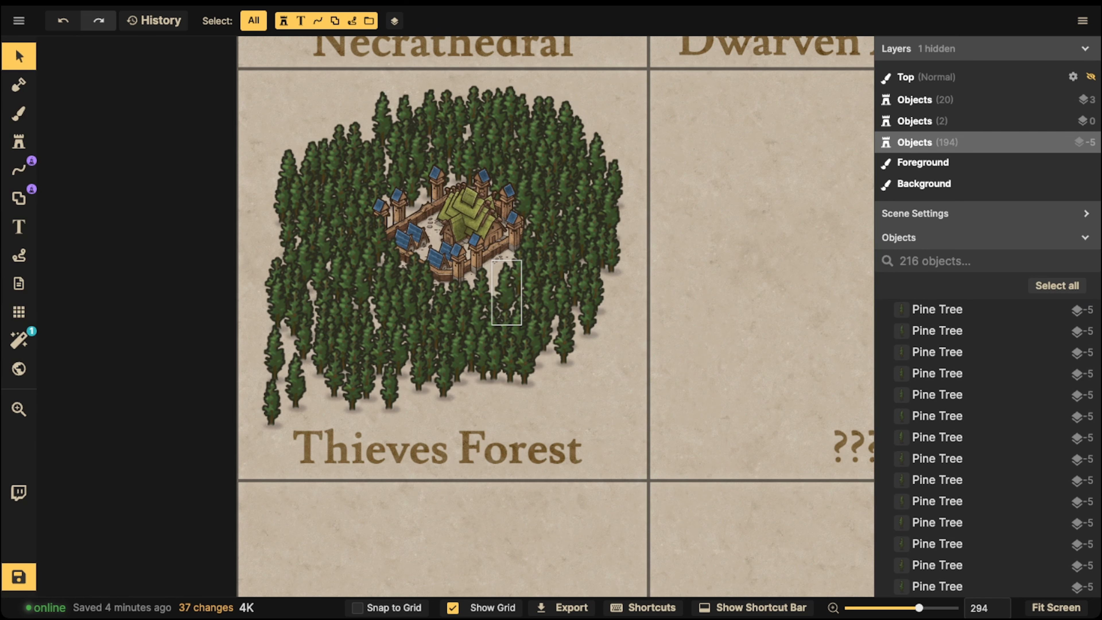
pyautogui.click(506, 291)
pyautogui.press('Delete')
pyautogui.click(520, 320)
pyautogui.press('Delete')
pyautogui.click(536, 306)
pyautogui.press('Delete')
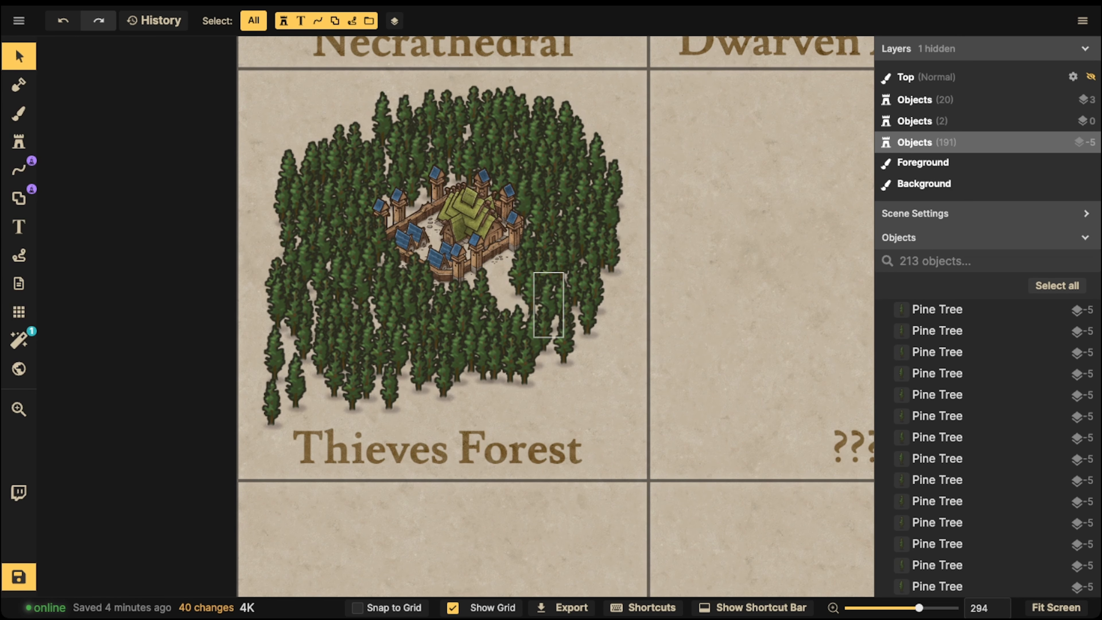
pyautogui.click(548, 306)
pyautogui.press('Delete')
pyautogui.click(545, 326)
pyautogui.press('Delete')
pyautogui.click(567, 324)
pyautogui.press('Delete')
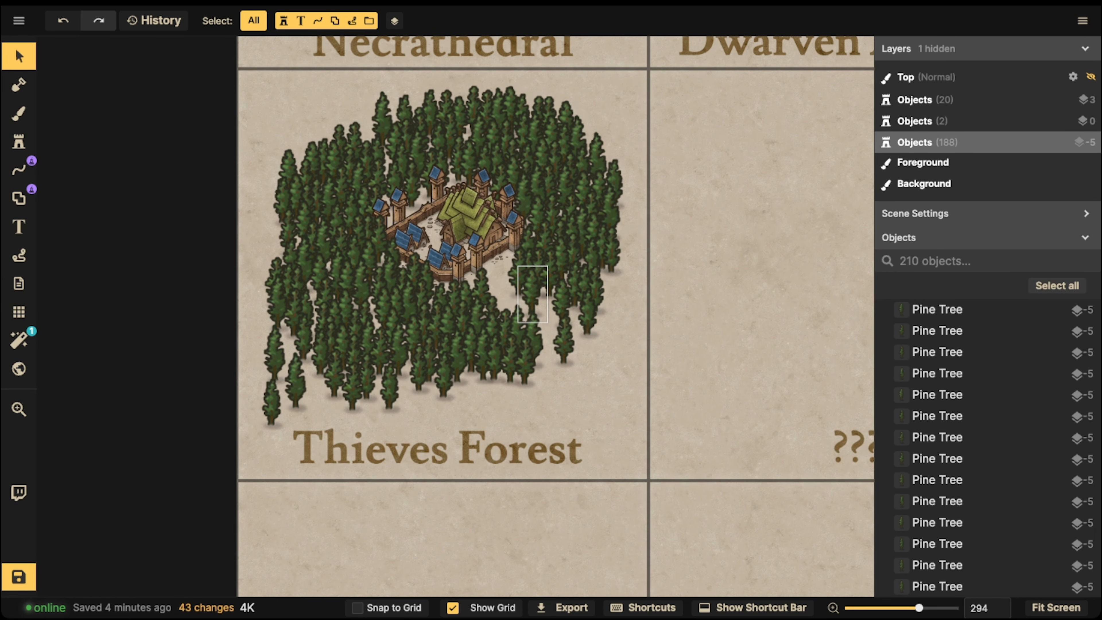
pyautogui.press('Delete')
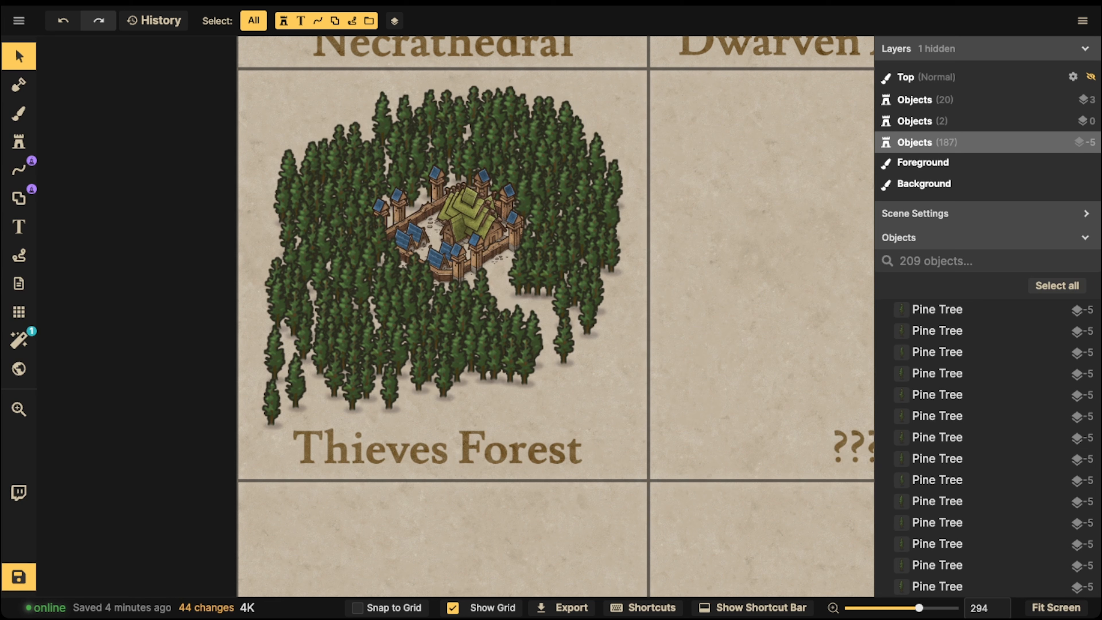
# Step: Undo the last eight tree deletions to restore the trees on the path
pyautogui.hotkey('ctrl', 'z')
pyautogui.hotkey('ctrl', 'z')
pyautogui.hotkey('ctrl', 'z')
pyautogui.hotkey('ctrl', 'z')
pyautogui.hotkey('ctrl', 'z')
pyautogui.hotkey('ctrl', 'z')
pyautogui.hotkey('ctrl', 'z')
pyautogui.hotkey('ctrl', 'z')
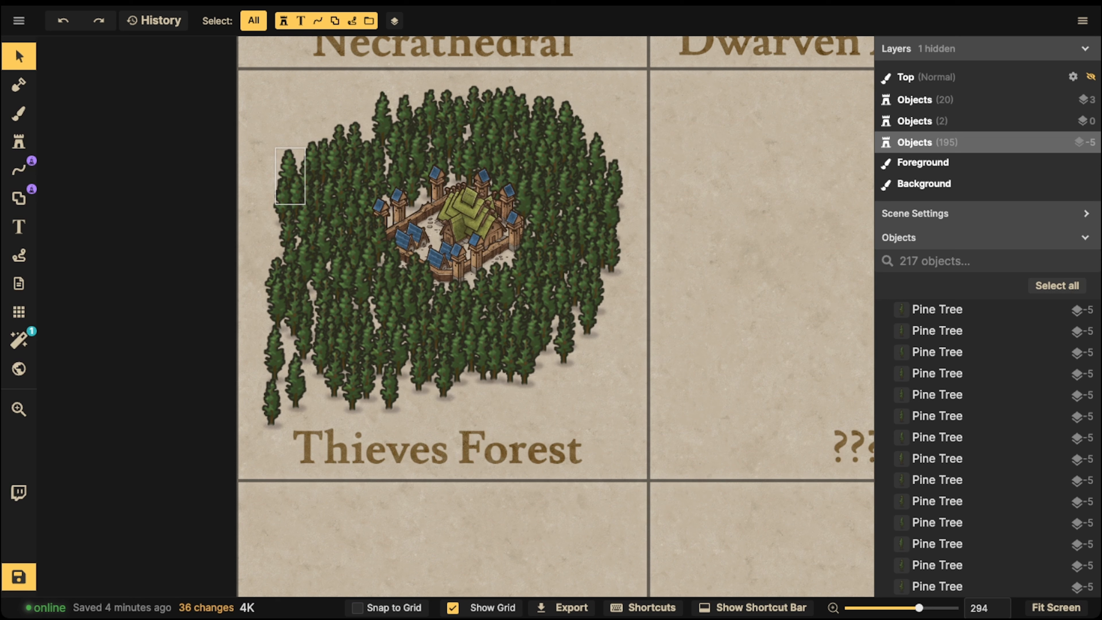
# Step: Move the outermost tree at the forest's lower-left corner to its lower-right edge
pyautogui.click(273, 405)
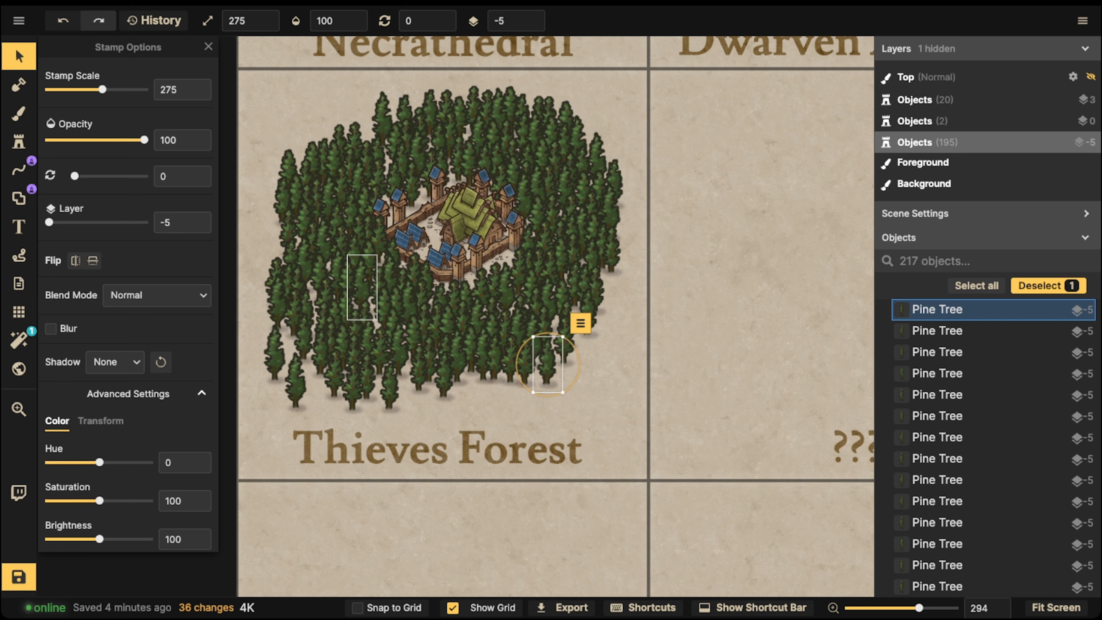
pyautogui.click(427, 450)
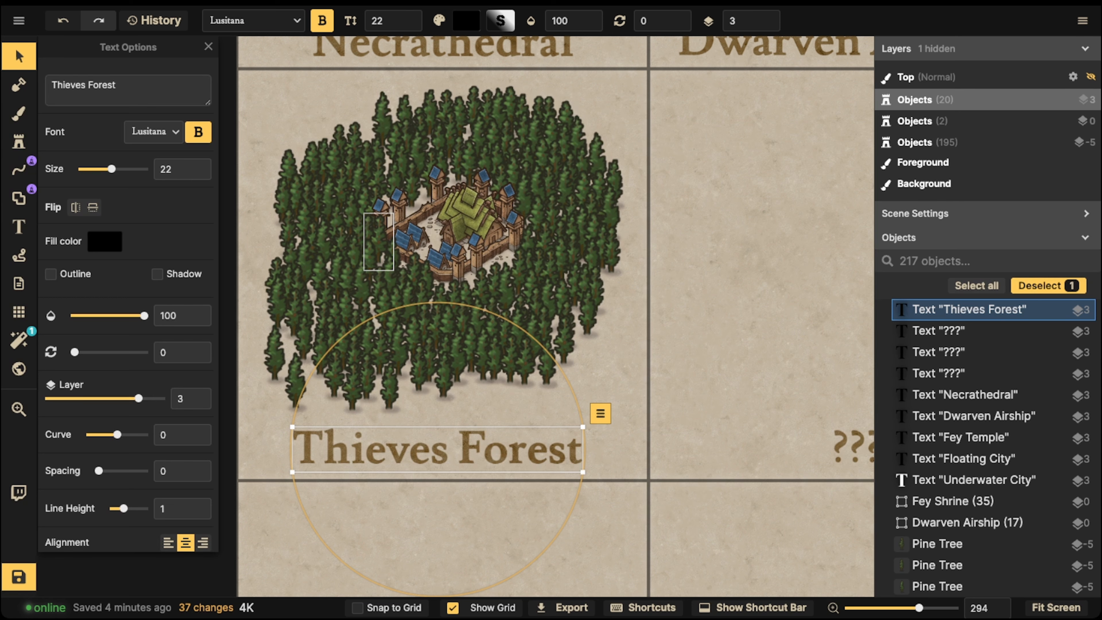
# Step: Select all the forest's trees and the town and group them as "Thieves Forest"
pyautogui.scroll(-2, 357, 88)
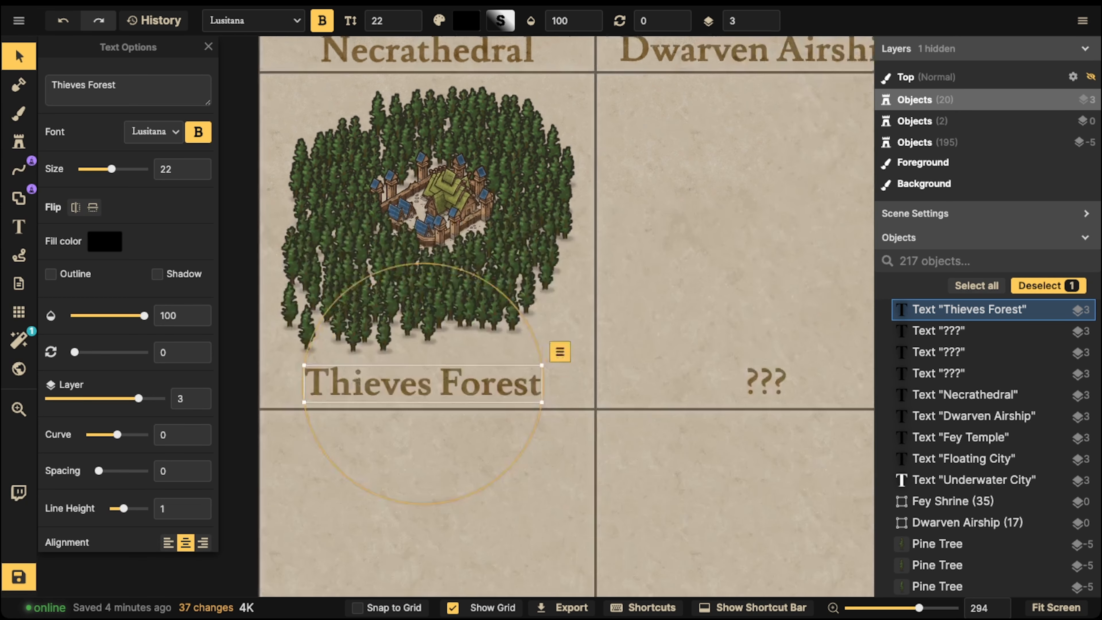
pyautogui.click(241, 83)
pyautogui.moveTo(242, 83); pyautogui.dragTo(603, 299)
pyautogui.click(592, 20)
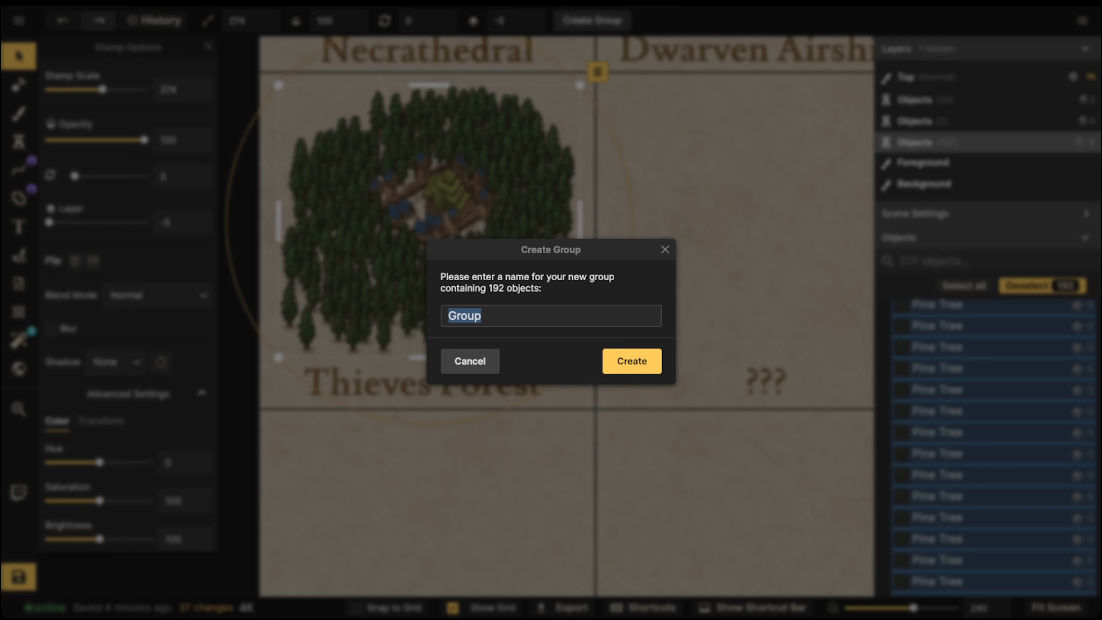
pyautogui.write('Thieves Forest')
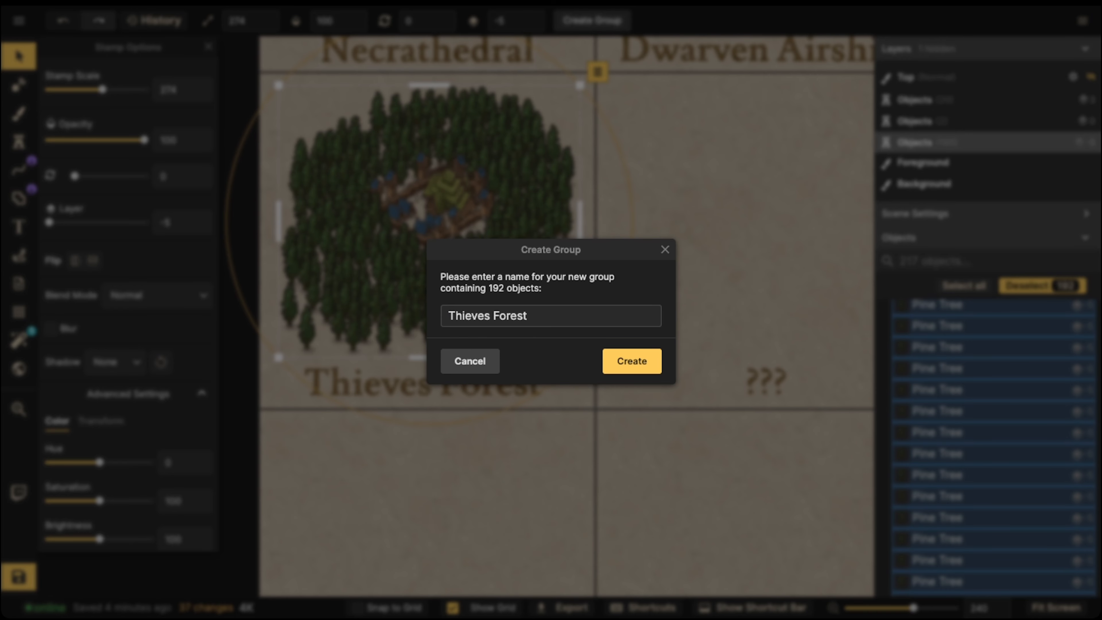
pyautogui.press('Return')
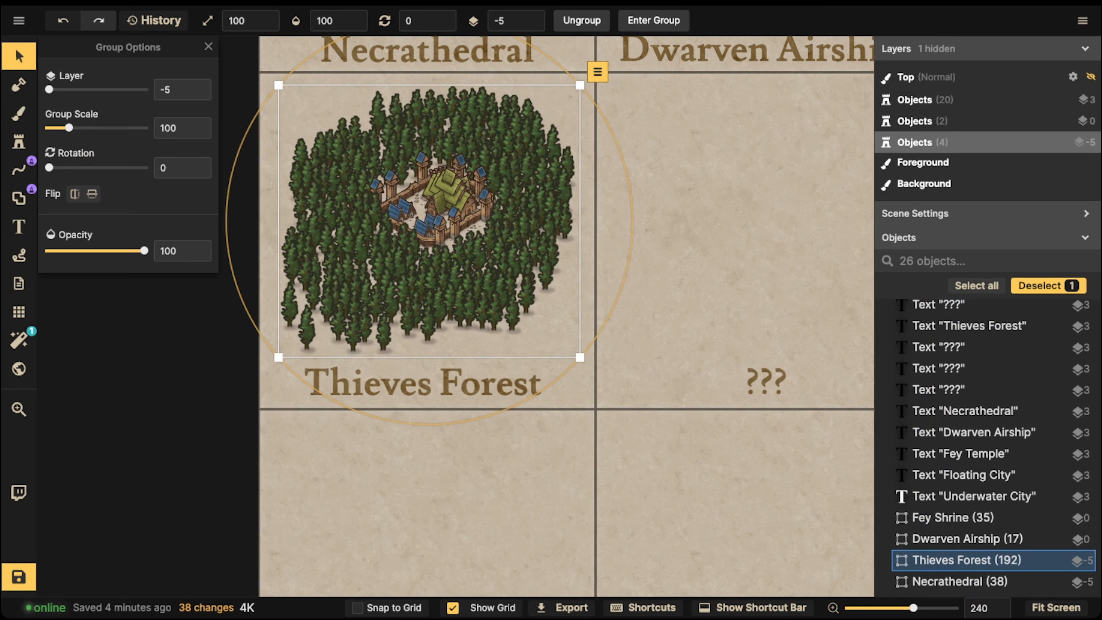
# Step: Deselect the Thieves Forest group and save the map
pyautogui.press('Escape')
pyautogui.scroll(-2, 358, 233)
pyautogui.hotkey('ctrl', 's')
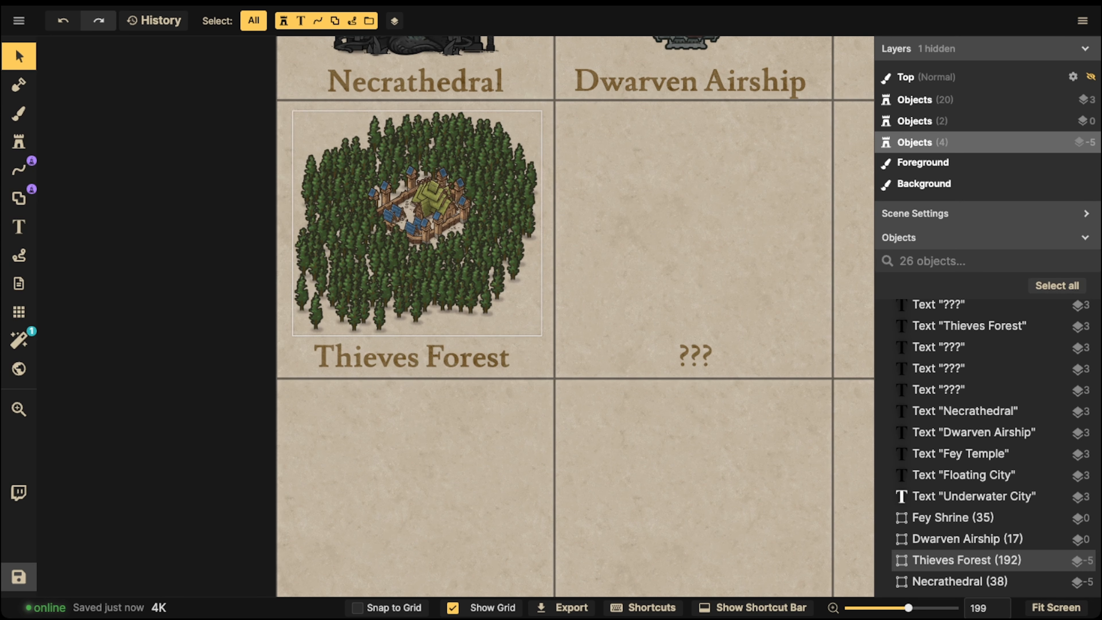
pyautogui.scroll(-5, 421, 246)
pyautogui.press('space')
pyautogui.moveTo(421, 245); pyautogui.dragTo(243, 353)
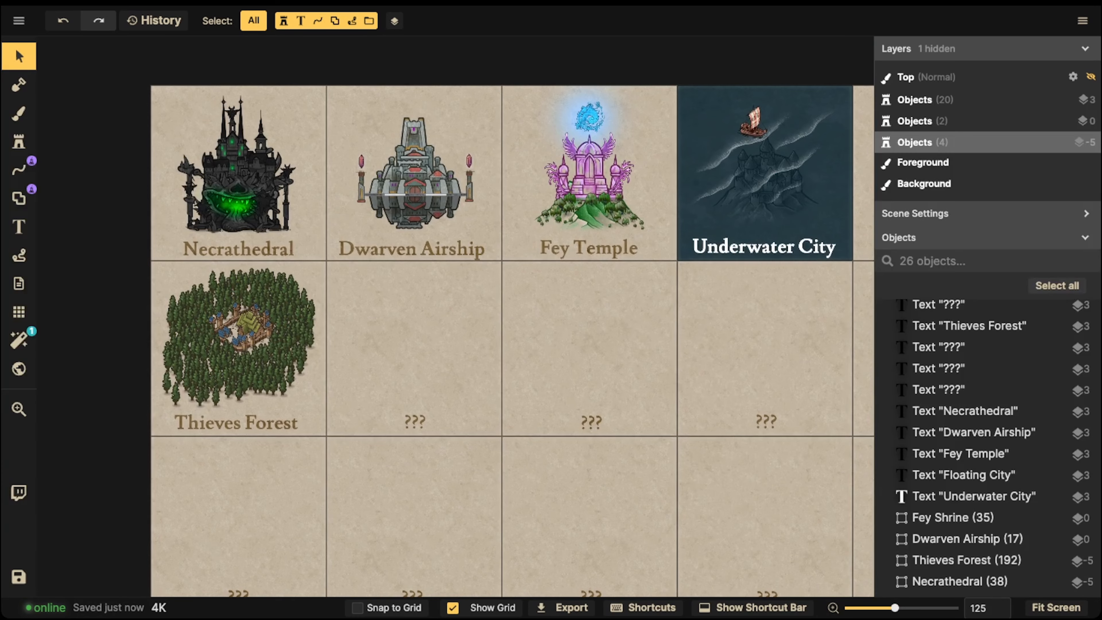
pyautogui.scroll(-2, 412, 306)
pyautogui.press('space')
pyautogui.moveTo(412, 306); pyautogui.dragTo(379, 306)
pyautogui.scroll(-2, 410, 311)
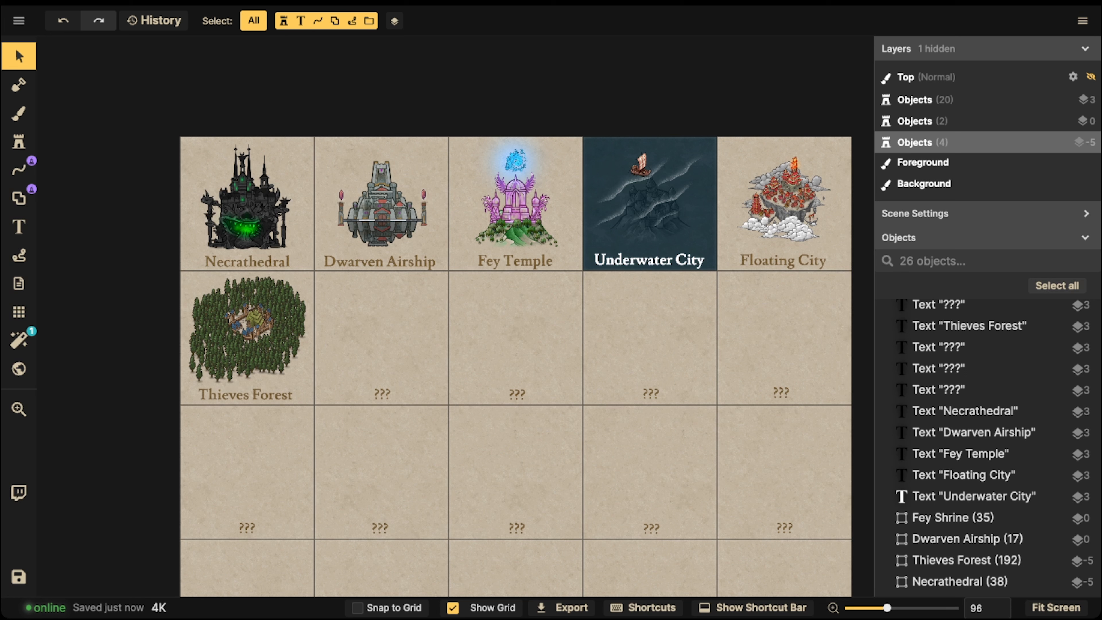
pyautogui.scroll(5, 347, 221)
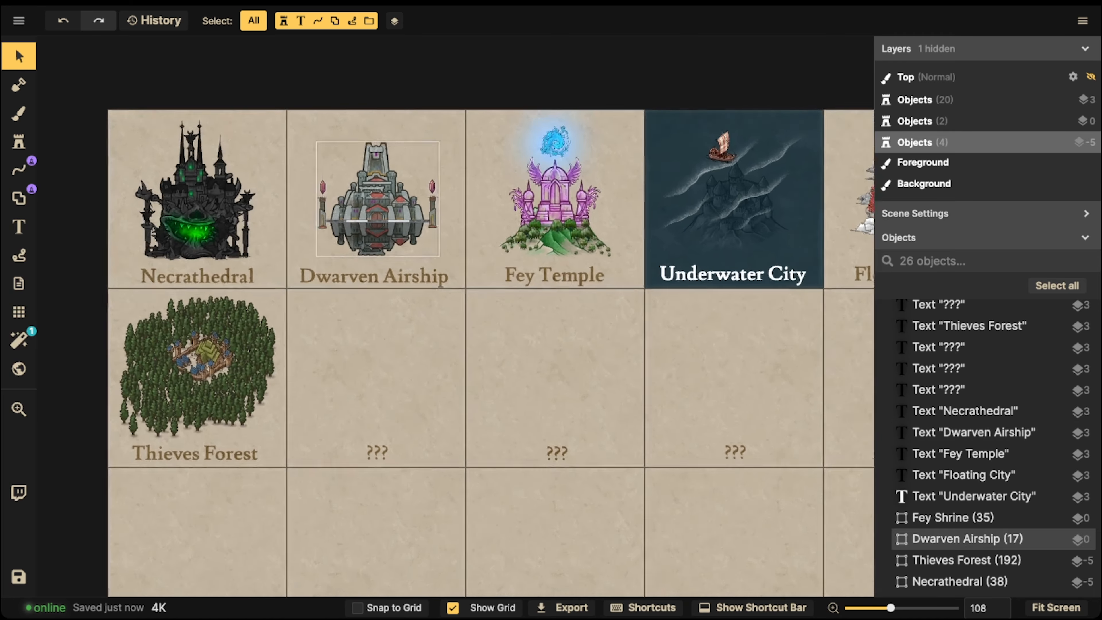
pyautogui.scroll(5, 332, 151)
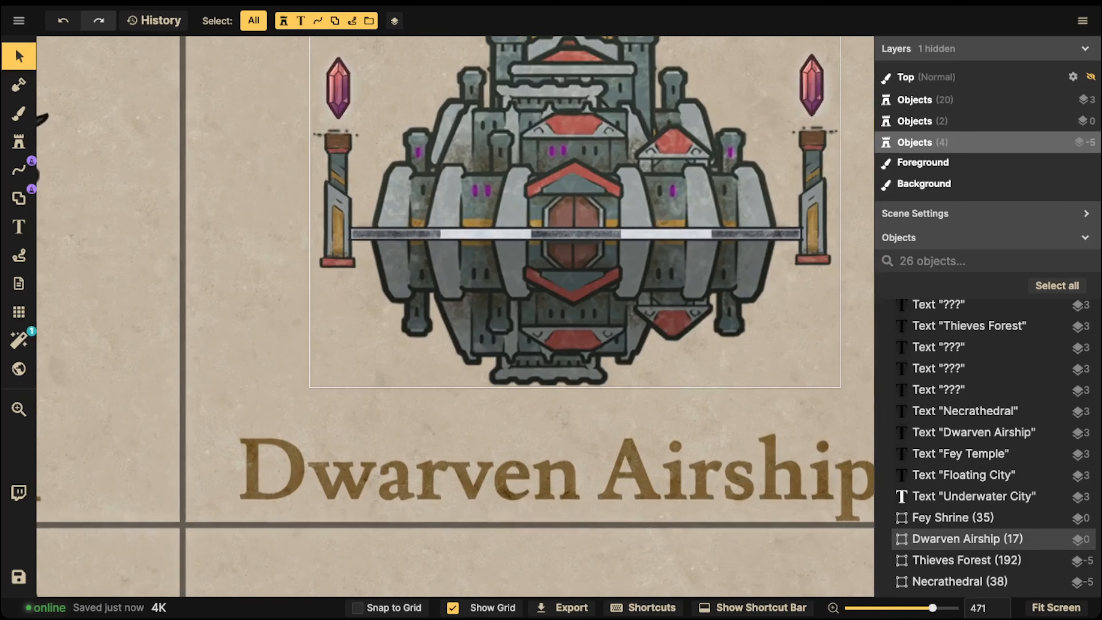
pyautogui.scroll(-5, 353, 245)
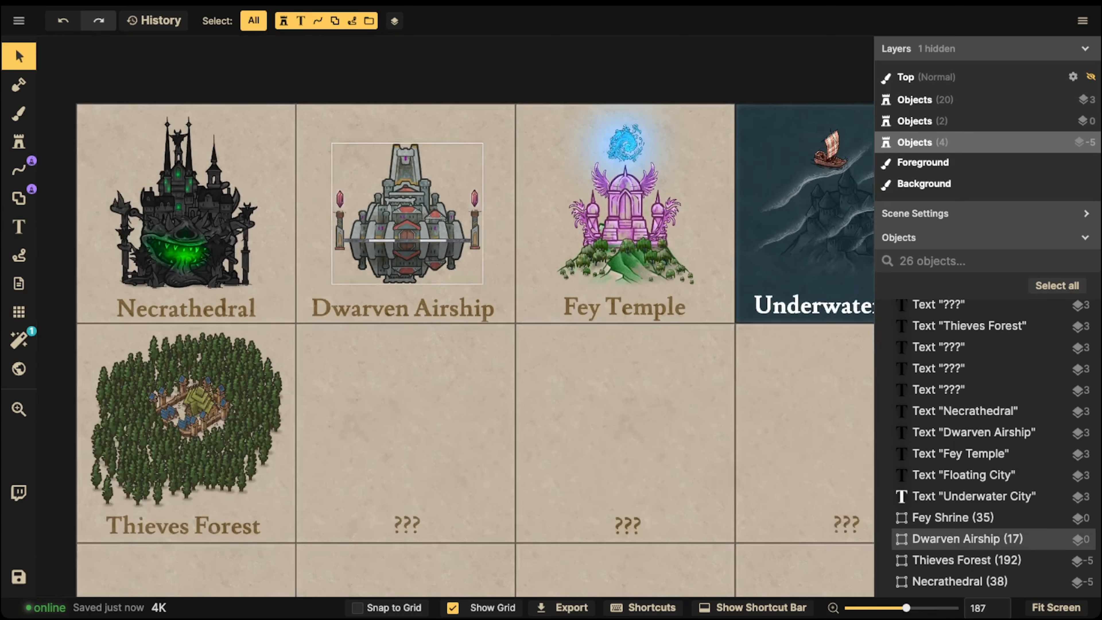
pyautogui.moveTo(525, 342); pyautogui.dragTo(469, 306)
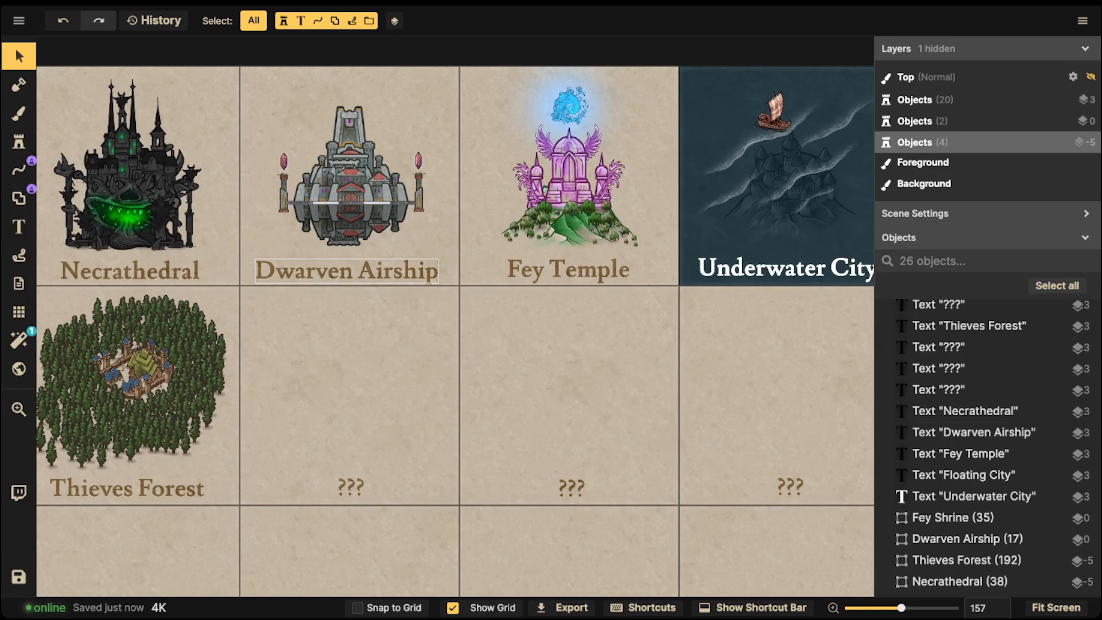
# Step: Switch the stamp catalog to the Watercolor Battlemaps pack, clear the search and pick the round lit torch stamp
pyautogui.click(18, 141)
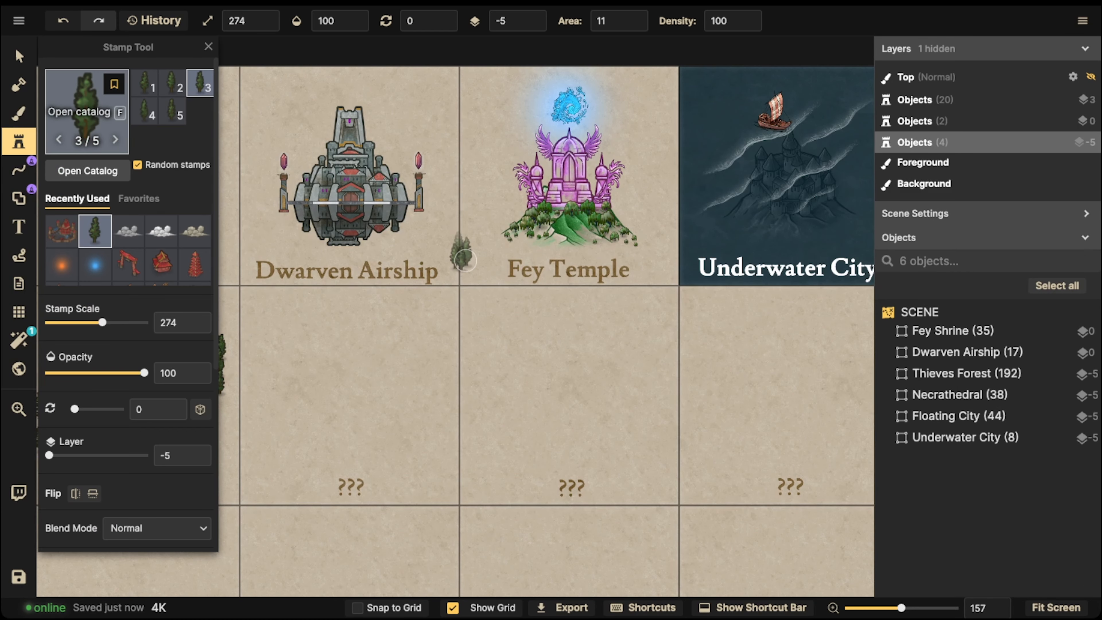
pyautogui.click(89, 112)
pyautogui.click(7, 231)
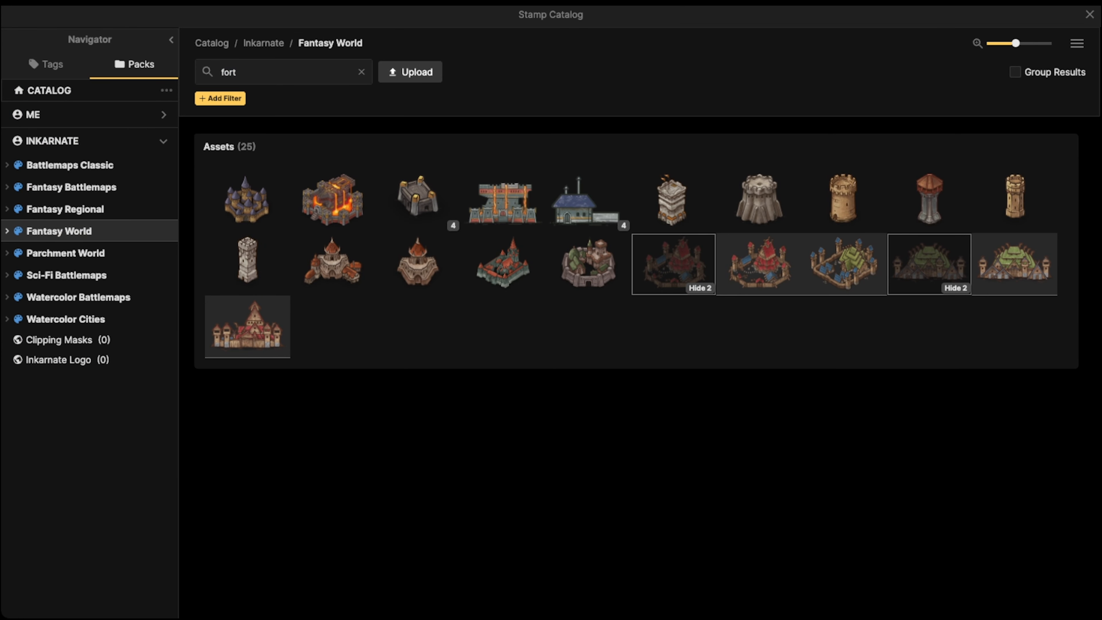
pyautogui.click(78, 297)
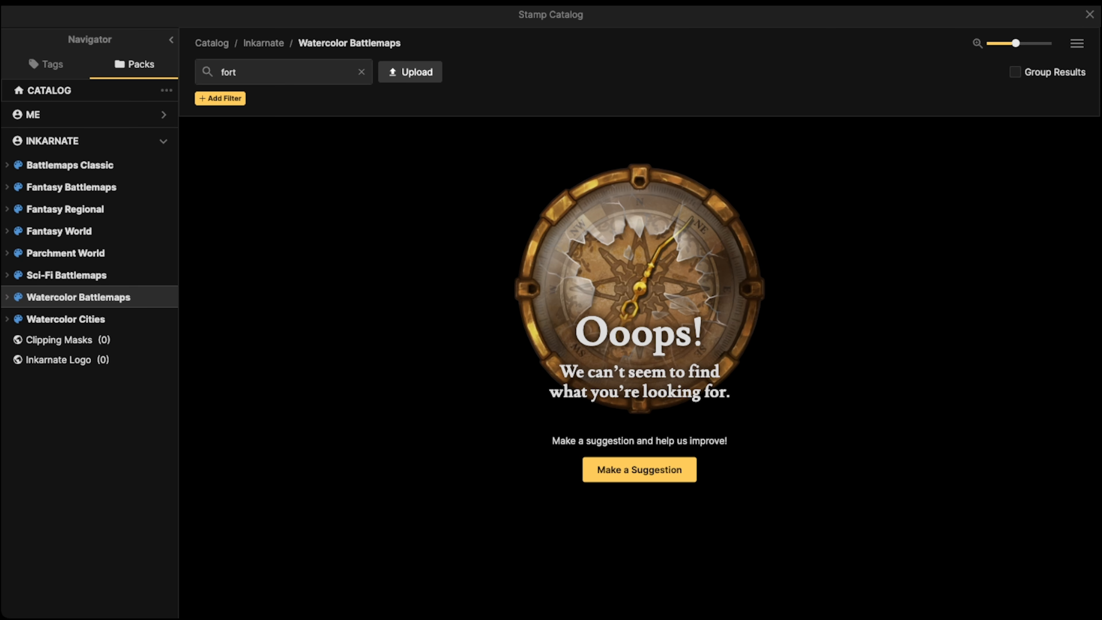
pyautogui.doubleClick(229, 72)
pyautogui.press('BackSpace')
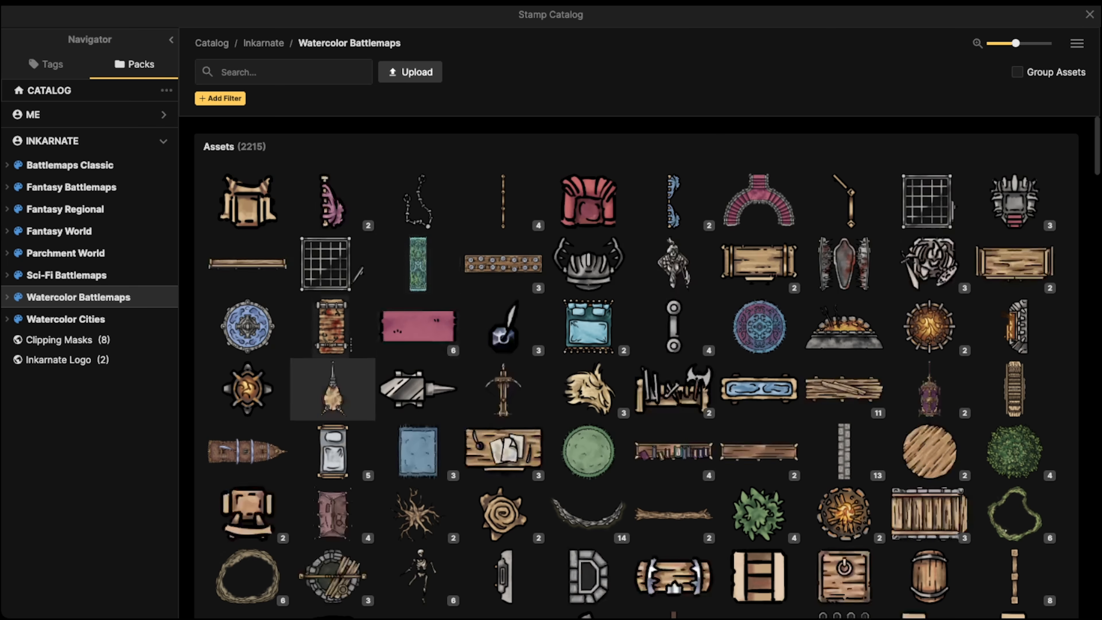
pyautogui.click(247, 385)
# Step: Place the lit torch beside the Dwarven Airship's tower at scale 84 and rotation 180
pyautogui.scroll(5, 412, 218)
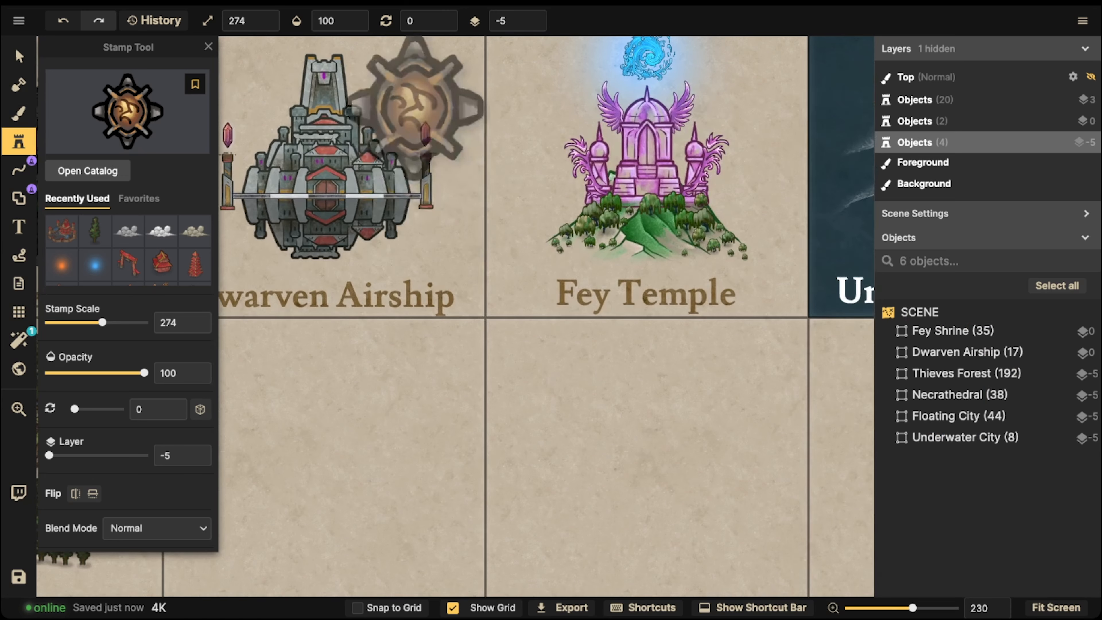
pyautogui.keyDown('alt'); pyautogui.scroll(-5, 393, 113); pyautogui.keyUp('alt')
pyautogui.keyDown('shift'); pyautogui.scroll(-7, 394, 113); pyautogui.keyUp('shift')
pyautogui.keyDown('shift'); pyautogui.scroll(-2, 393, 113); pyautogui.keyUp('shift')
pyautogui.keyDown('alt'); pyautogui.scroll(-11, 388, 108); pyautogui.keyUp('alt')
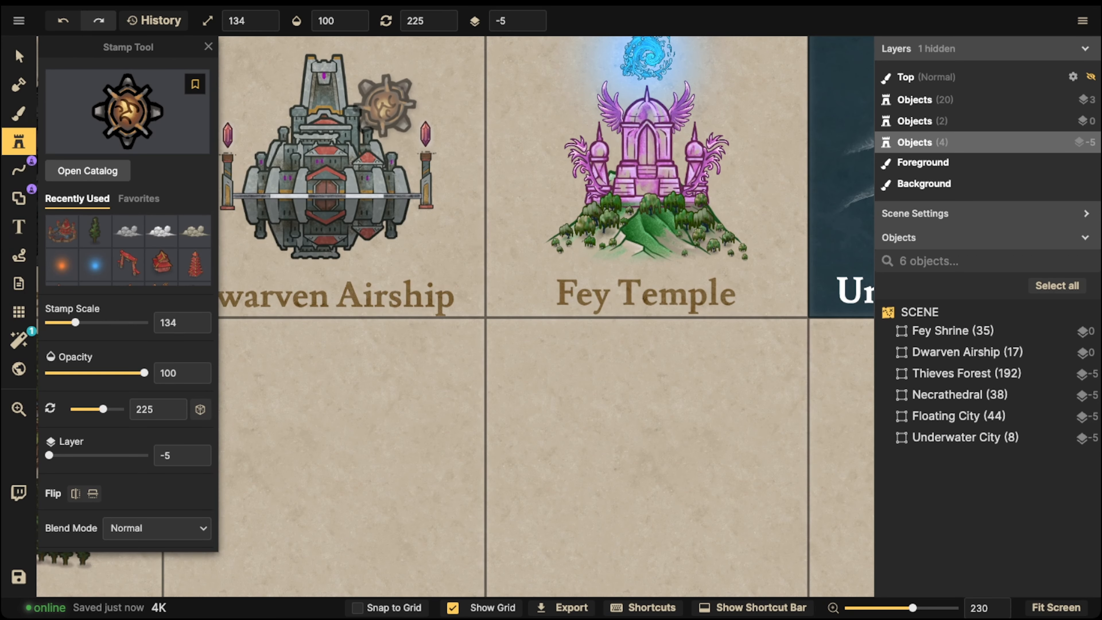
pyautogui.scroll(3, 373, 96)
pyautogui.keyDown('alt'); pyautogui.scroll(-3, 365, 89); pyautogui.keyUp('alt')
pyautogui.scroll(2, 390, 113)
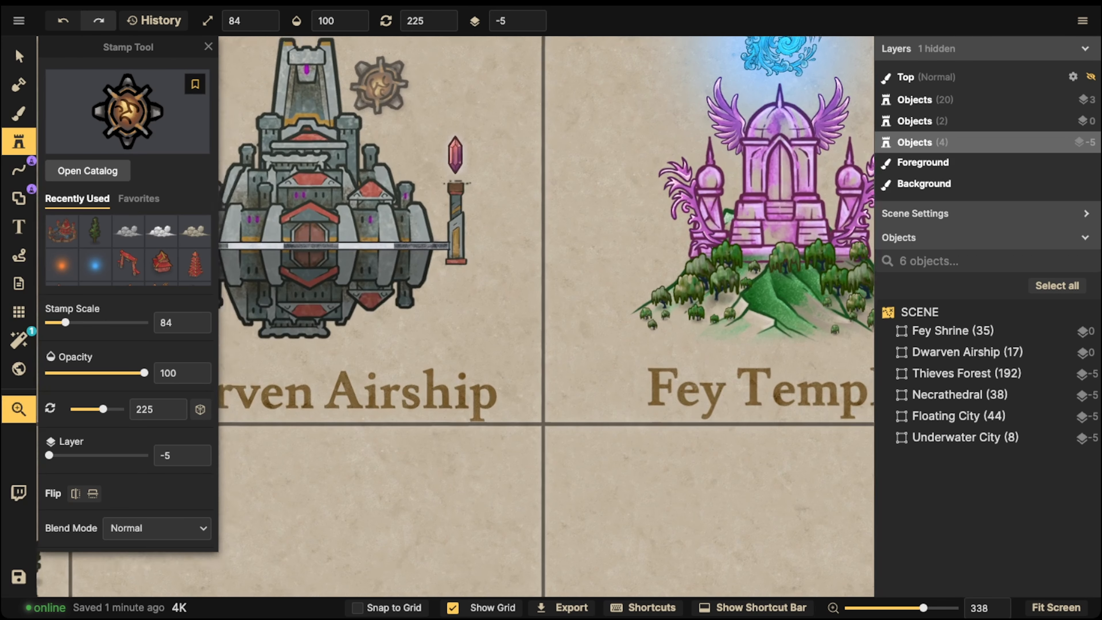
pyautogui.keyDown('shift'); pyautogui.scroll(-3, 426, 142); pyautogui.keyUp('shift')
pyautogui.click(427, 143)
pyautogui.press('v')
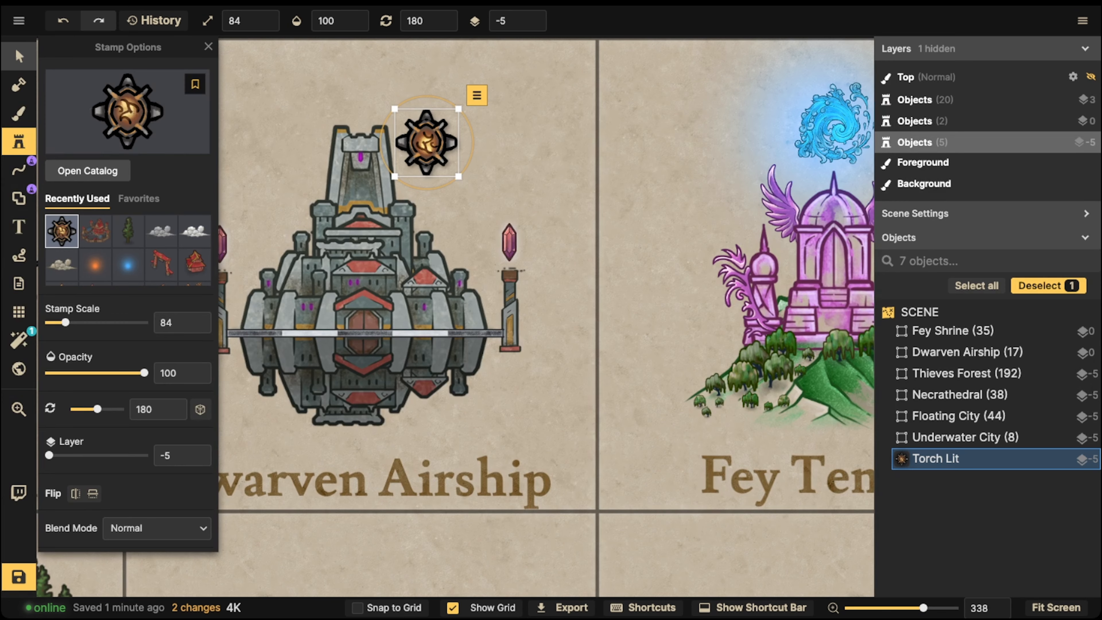
# Step: Shift the lit torch slightly beside the airship's tower and delete it
pyautogui.scroll(-3, 390, 157)
pyautogui.moveTo(410, 149)
pyautogui.mouseDown()
pyautogui.moveTo(415, 163)
pyautogui.moveTo(423, 154)
pyautogui.mouseUp()
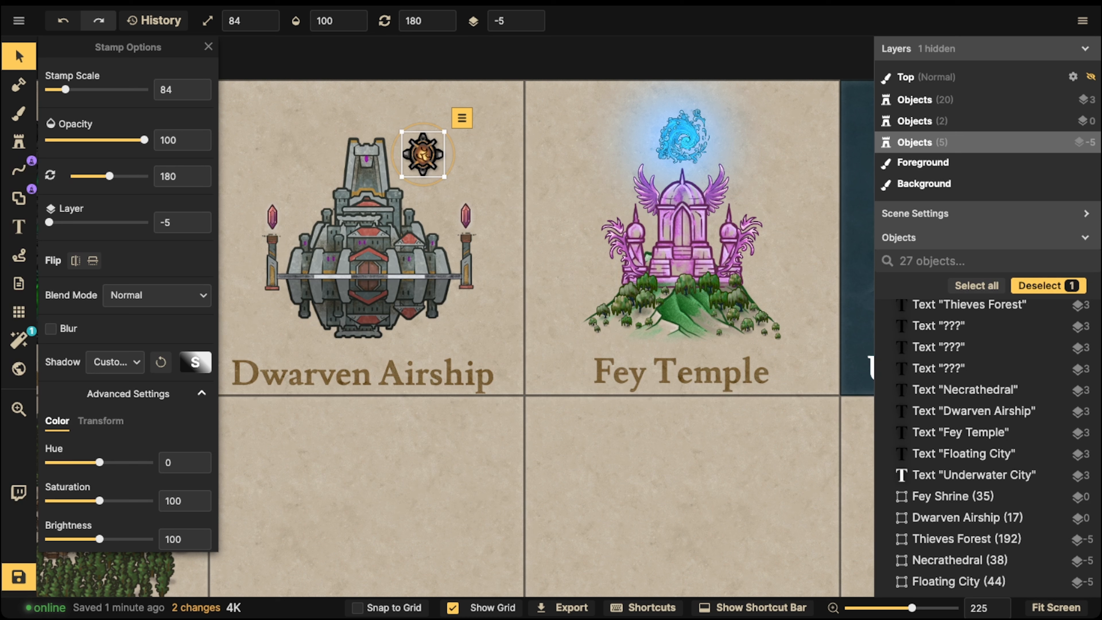
pyautogui.press('Delete')
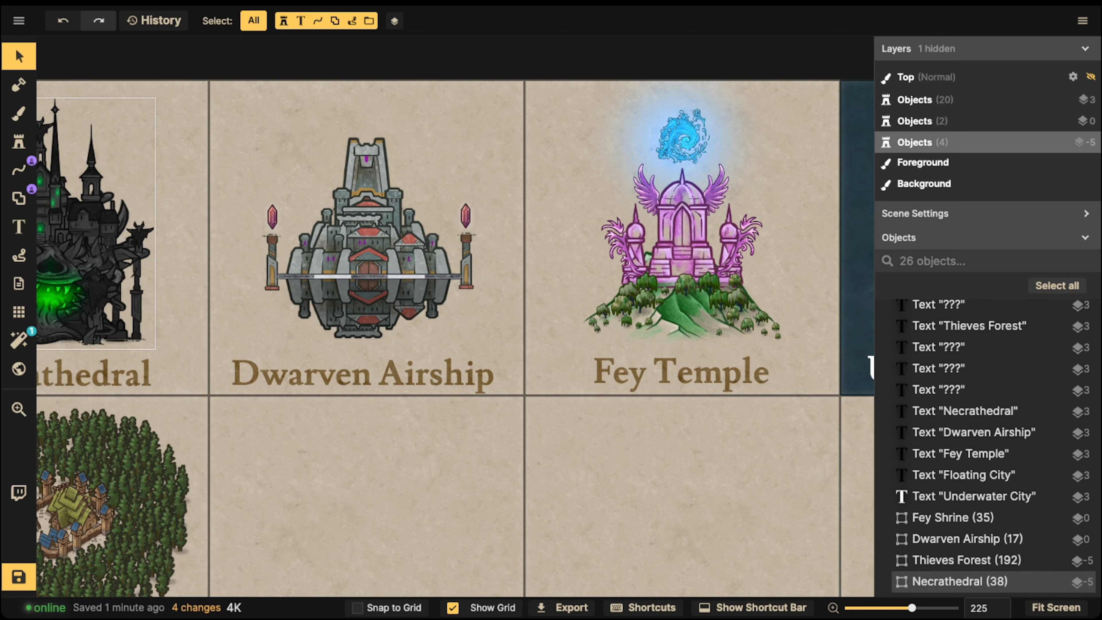
# Step: Open the stamp catalog again at the Watercolor Battlemaps pack
pyautogui.click(18, 142)
pyautogui.click(127, 111)
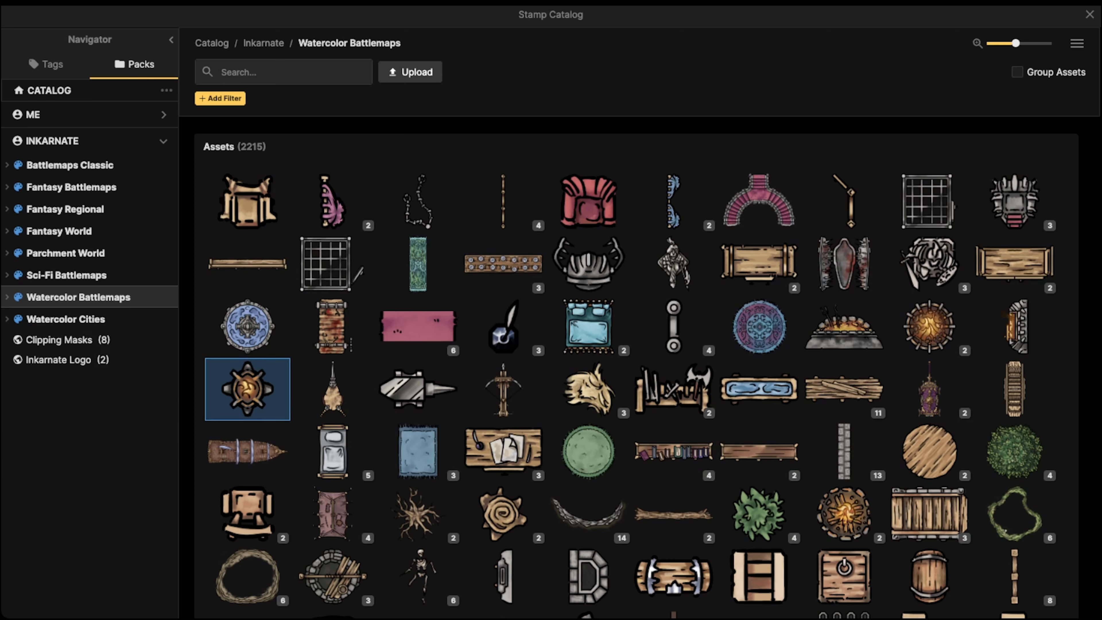
pyautogui.write('skeletom')
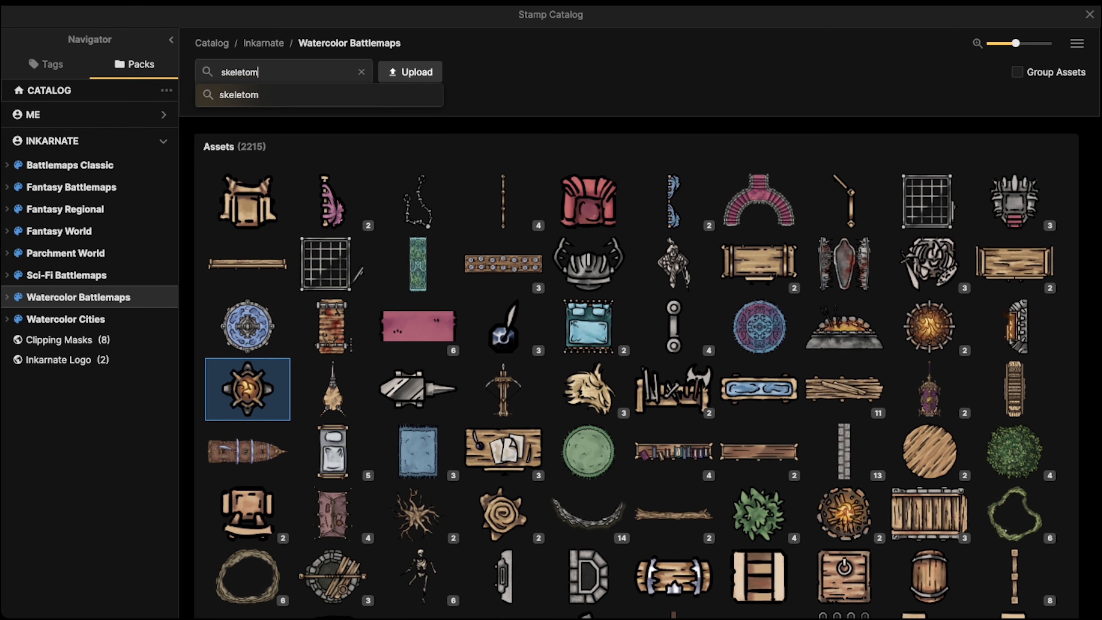
pyautogui.press('BackSpace')
pyautogui.press('BackSpace')
pyautogui.press('BackSpace')
pyautogui.press('BackSpace')
pyautogui.press('BackSpace')
pyautogui.press('BackSpace')
pyautogui.press('BackSpace')
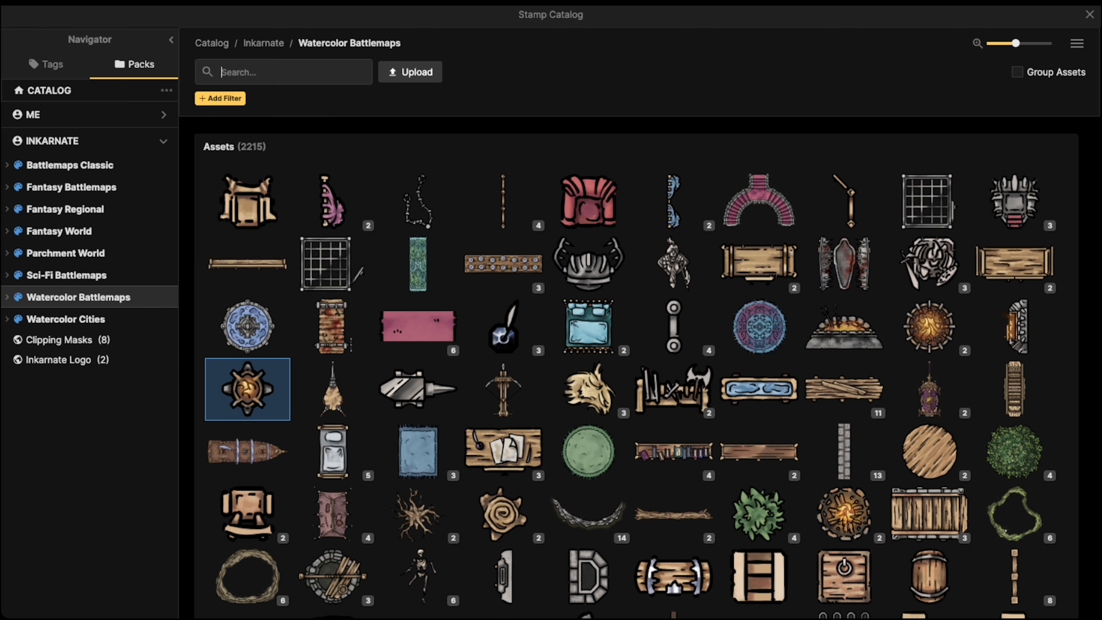
# Step: Search the catalog for "bones" and place the skeleton stamp at scale 84 in the empty cell below Dwarven Airship
pyautogui.write('bones')
pyautogui.press('Return')
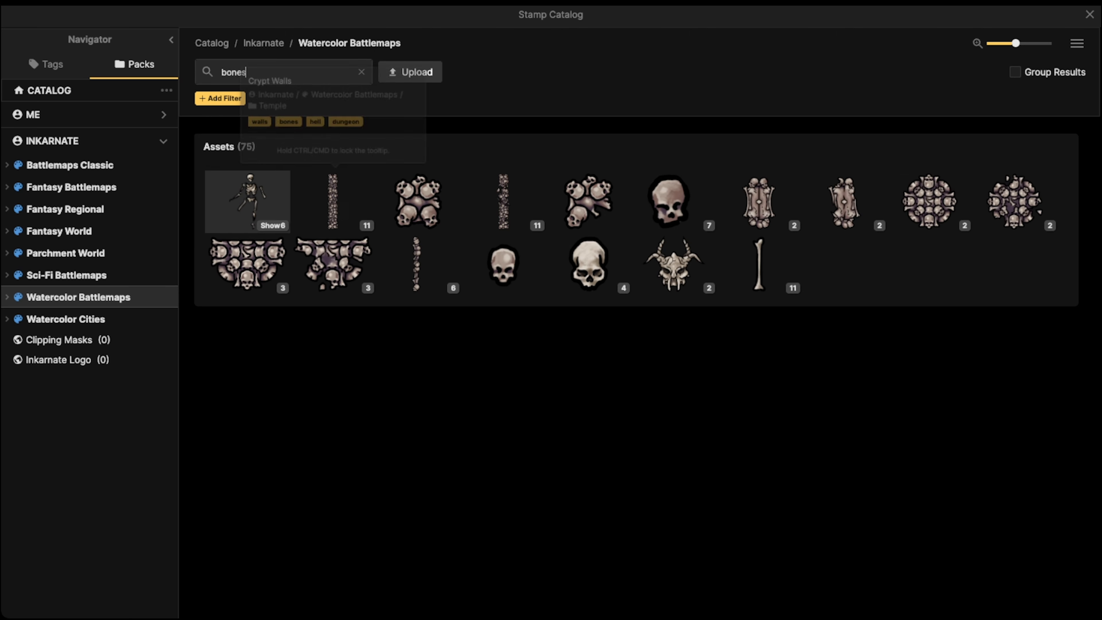
pyautogui.click(250, 201)
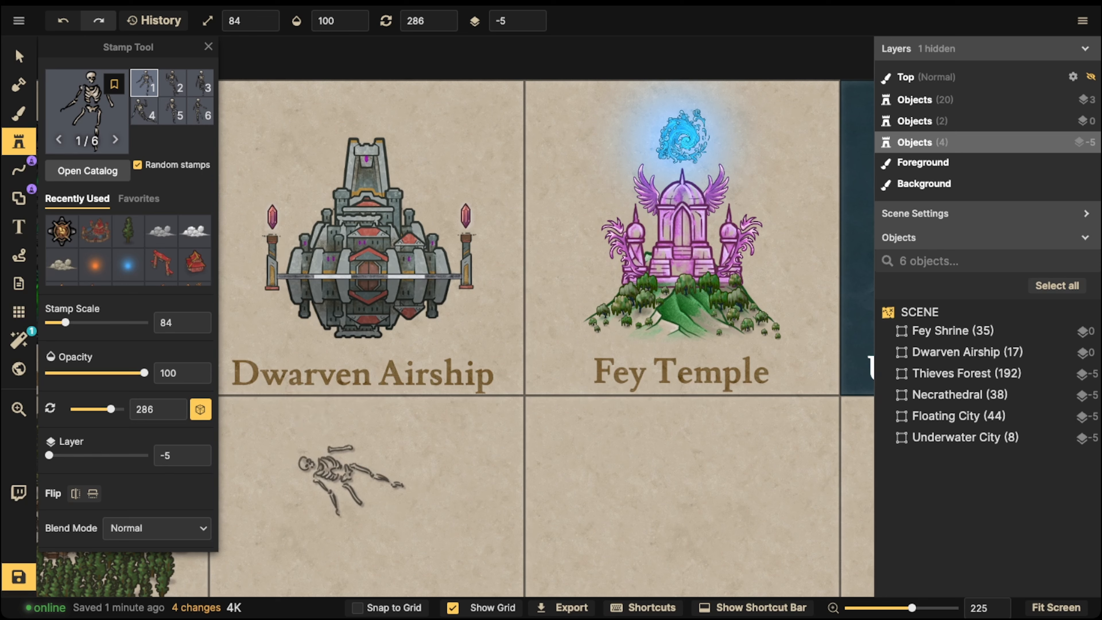
pyautogui.click(362, 488)
# Step: Place the horned skull stamp at scale 114 just below the skeleton in the same cell
pyautogui.click(88, 171)
pyautogui.click(673, 264)
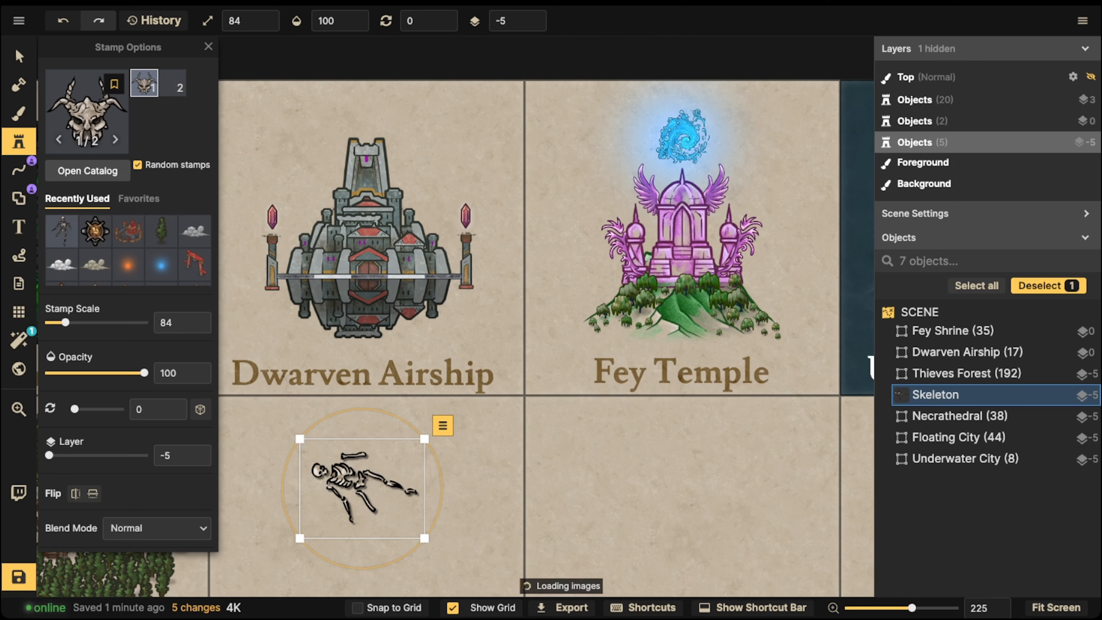
pyautogui.click(416, 467)
pyautogui.moveTo(417, 467); pyautogui.dragTo(553, 301, button='middle')
pyautogui.keyDown('shift'); pyautogui.scroll(3, 543, 378); pyautogui.keyUp('shift')
pyautogui.click(540, 406)
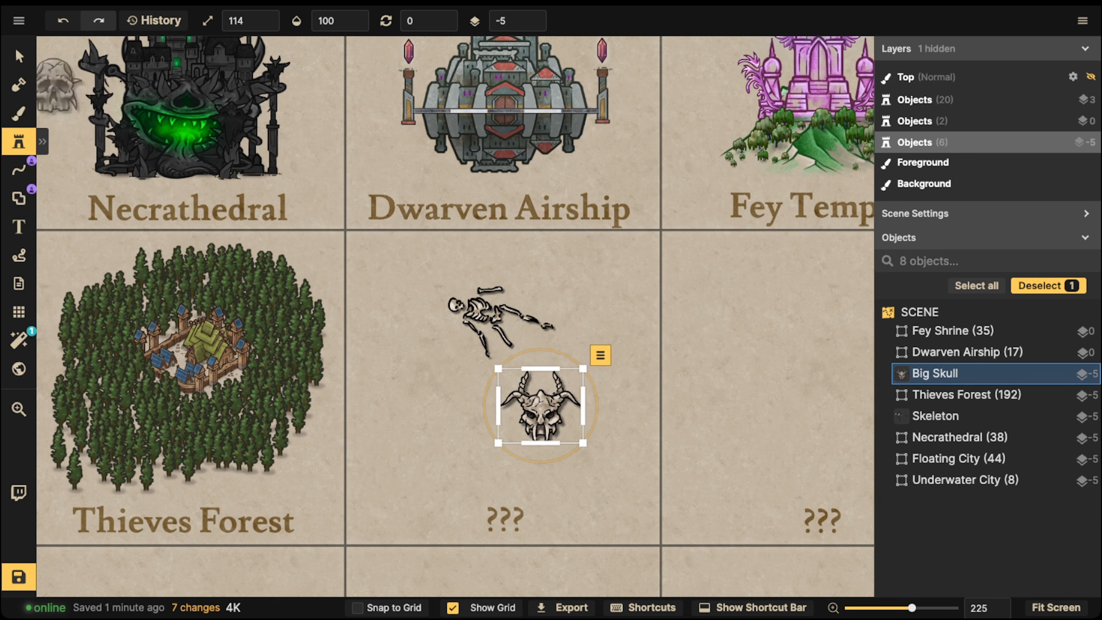
pyautogui.press('Escape')
# Step: Select the placed skeleton and load it as the active stamp
pyautogui.click(18, 57)
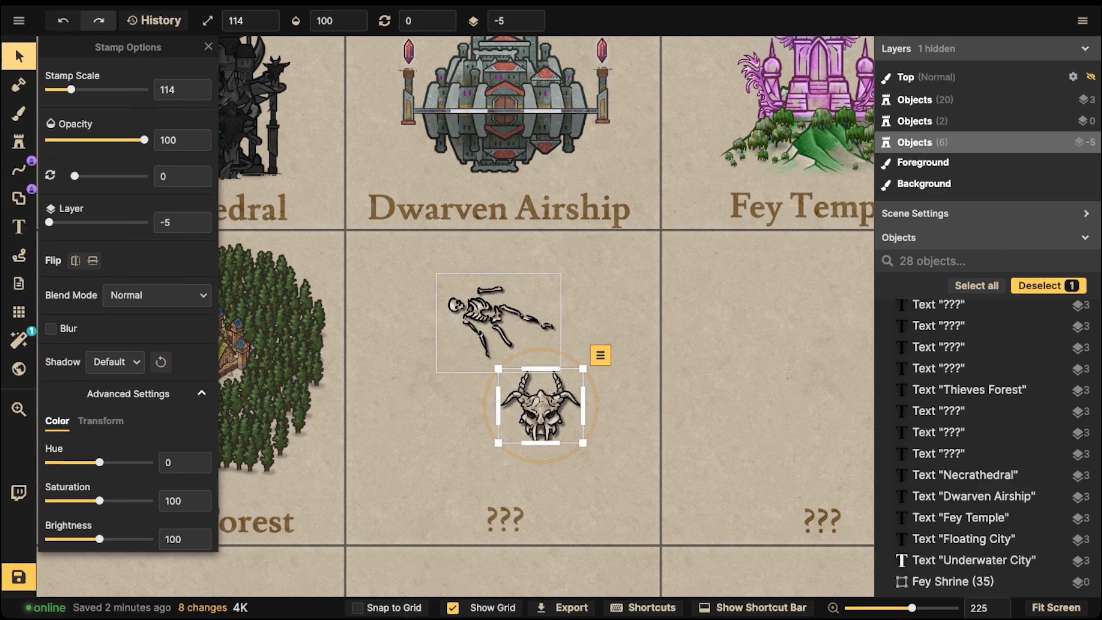
pyautogui.click(485, 310)
pyautogui.click(19, 141)
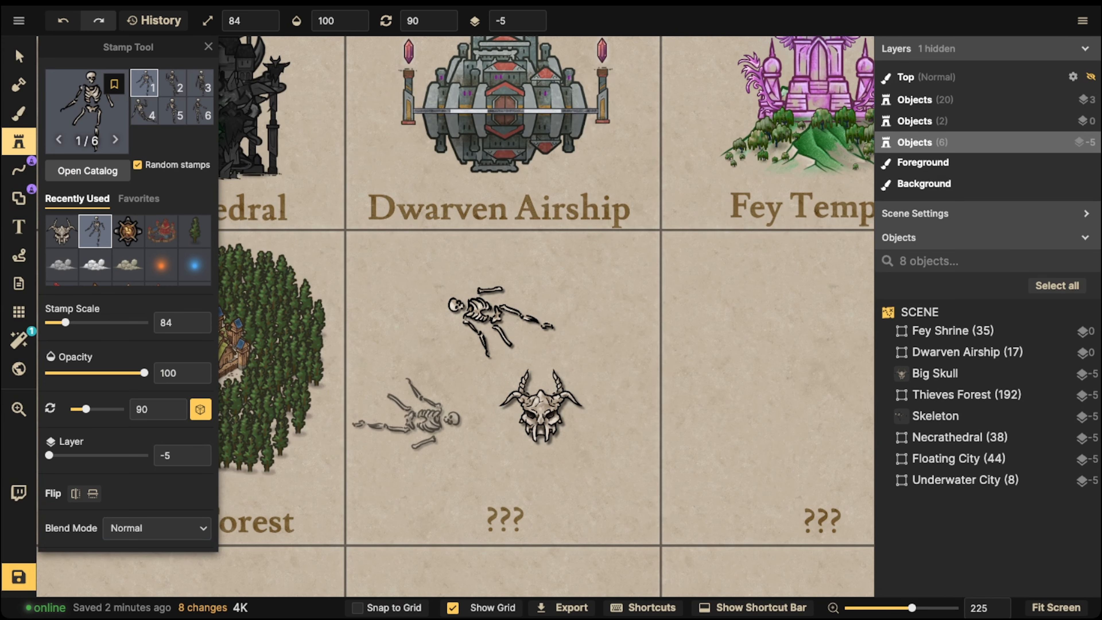
# Step: Preview the different skeleton variants over the cell below Dwarven Airship, enlarging the stamp to scale 144 and varying its rotation
pyautogui.press('Right')
pyautogui.press('Right')
pyautogui.press('Right')
pyautogui.press('Right')
pyautogui.press('Right')
pyautogui.press('Right')
pyautogui.press('Right')
pyautogui.press('Right')
pyautogui.keyDown('shift'); pyautogui.scroll(6, 413, 411); pyautogui.keyUp('shift')
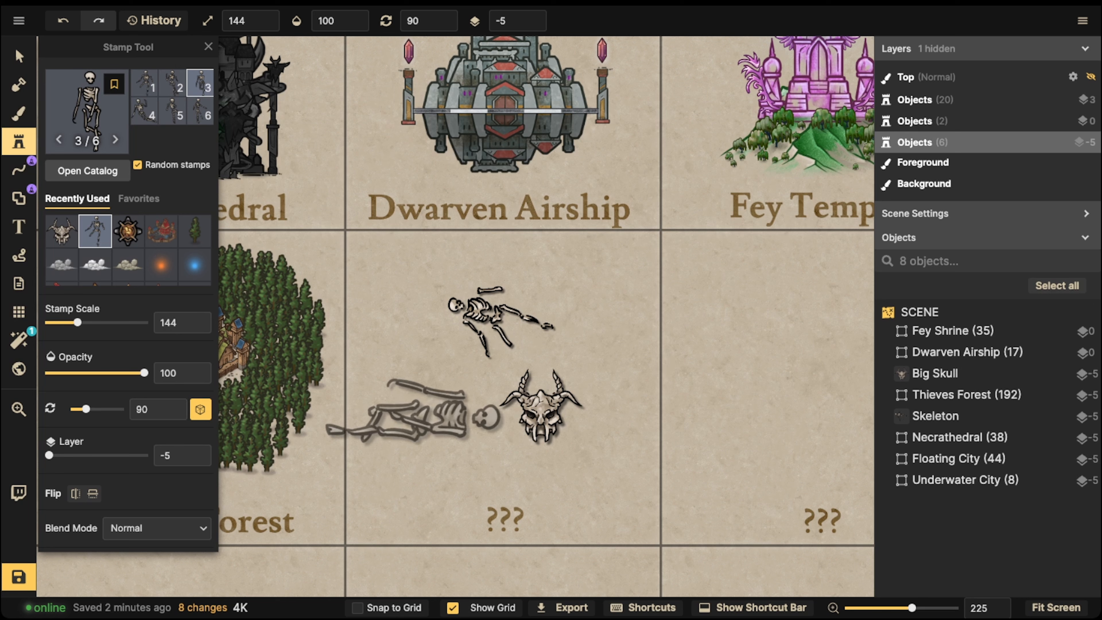
pyautogui.press('Right')
pyautogui.press('Right')
pyautogui.press('Right')
pyautogui.keyDown('ctrl'); pyautogui.scroll(-8, 438, 382); pyautogui.keyUp('ctrl')
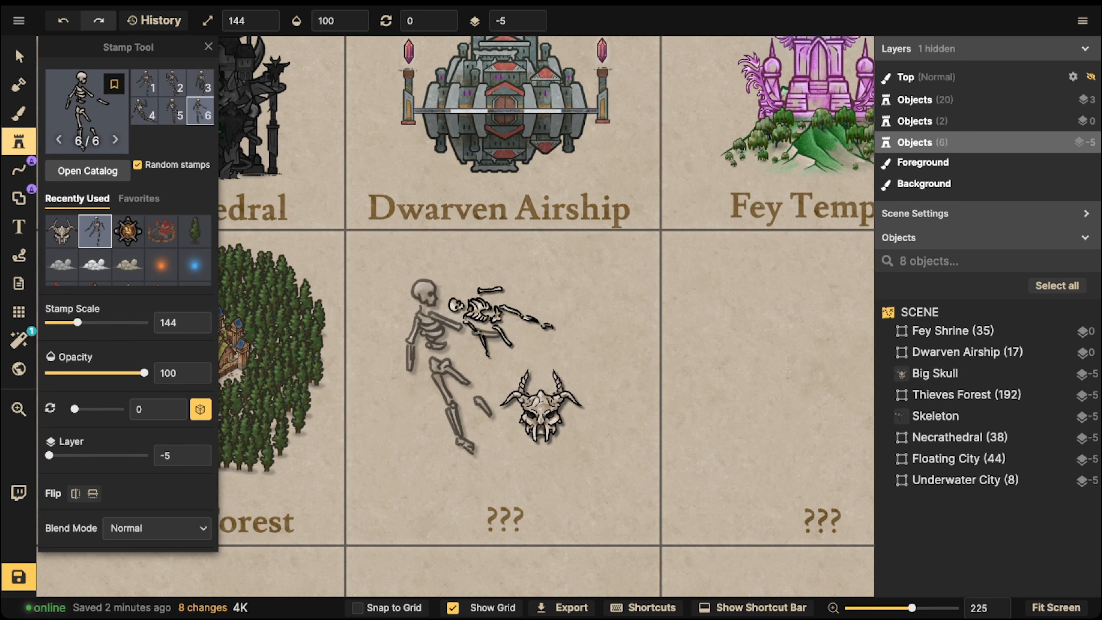
pyautogui.press('Left')
pyautogui.press('Left')
pyautogui.press('Left')
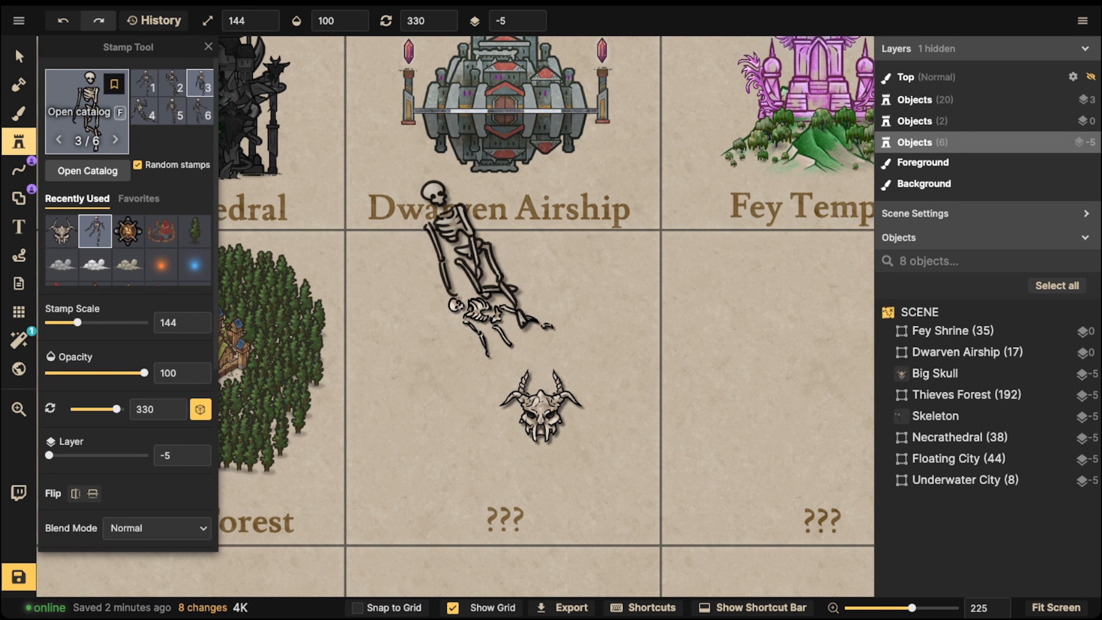
# Step: Clear the "bones" search and browse the full Watercolor Battlemaps pack for further stamp ideas
pyautogui.press('f')
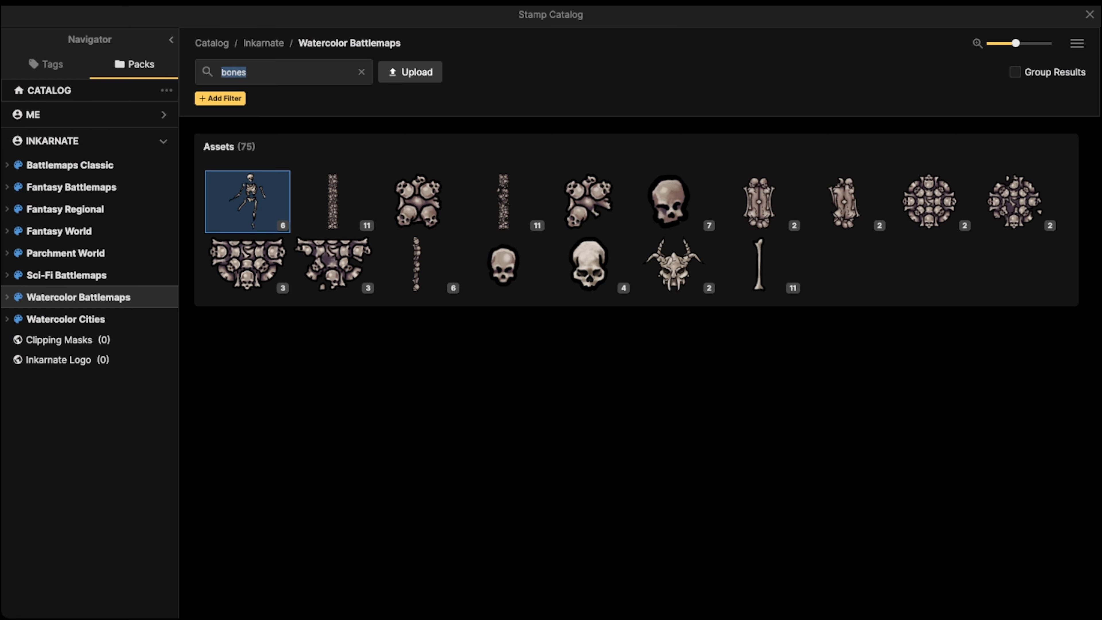
pyautogui.press('BackSpace')
pyautogui.scroll(-10, 636, 369)
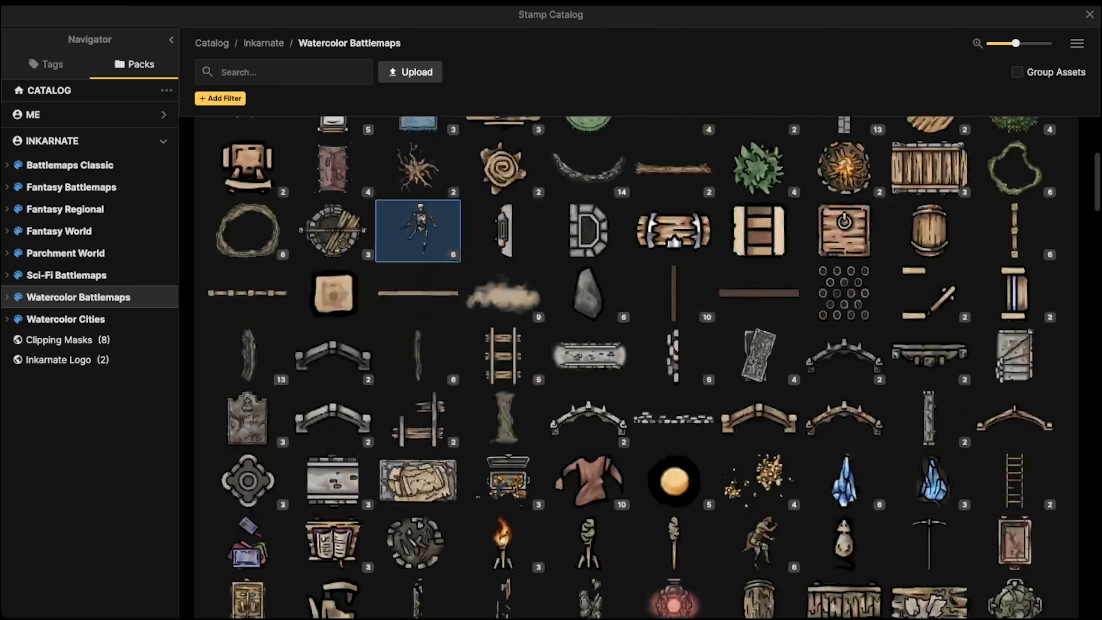
pyautogui.scroll(-20, 636, 369)
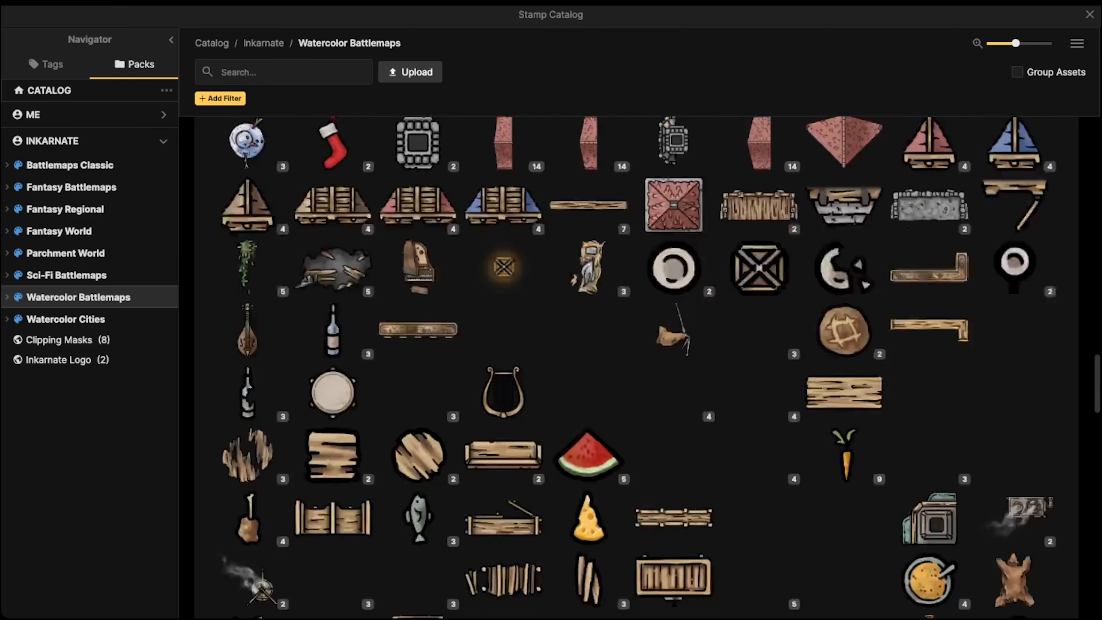
pyautogui.scroll(-10, 504, 312)
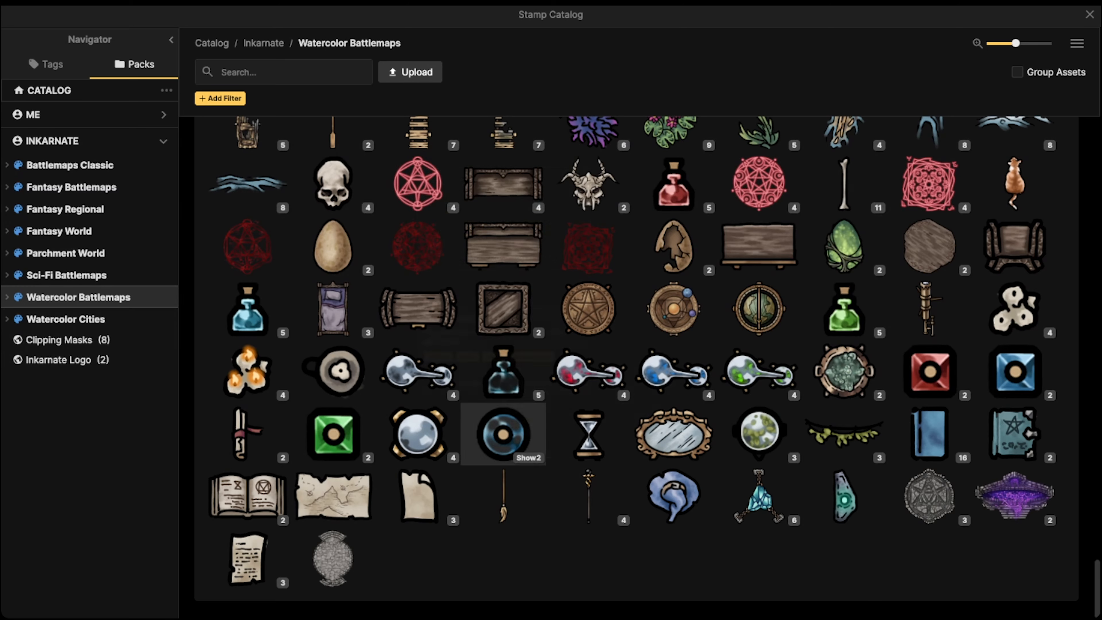
pyautogui.scroll(10, 503, 312)
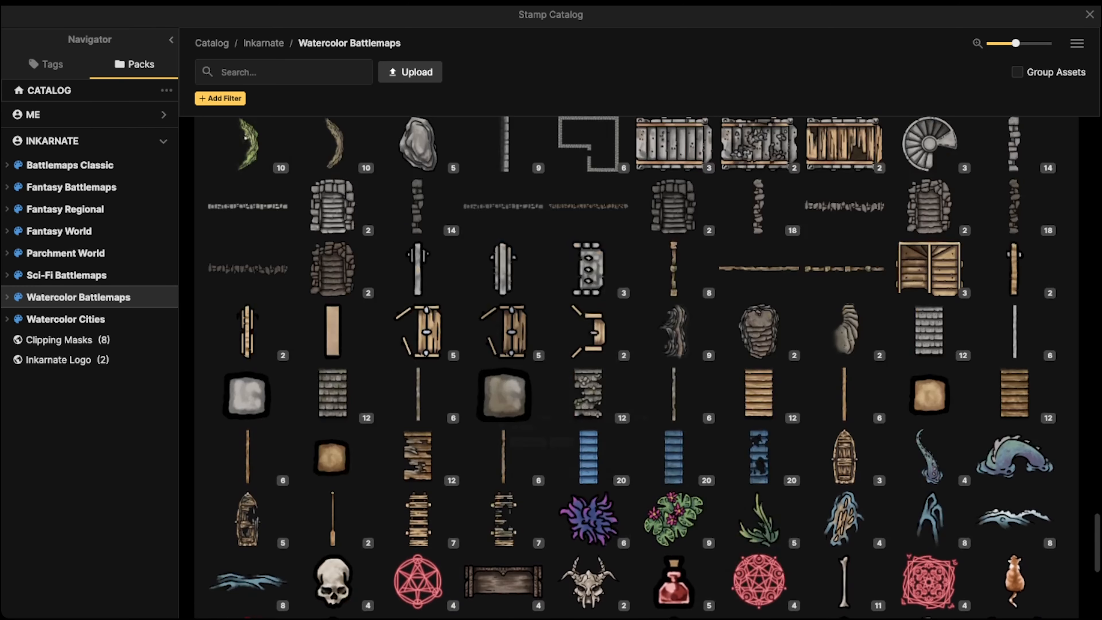
pyautogui.scroll(10, 590, 369)
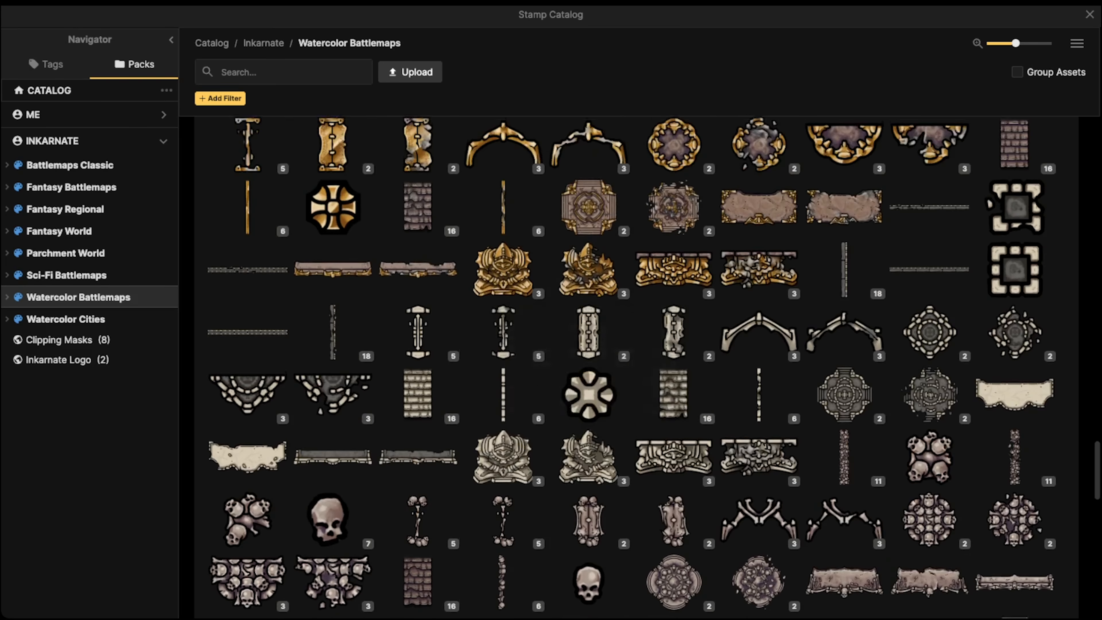
pyautogui.scroll(6, 590, 343)
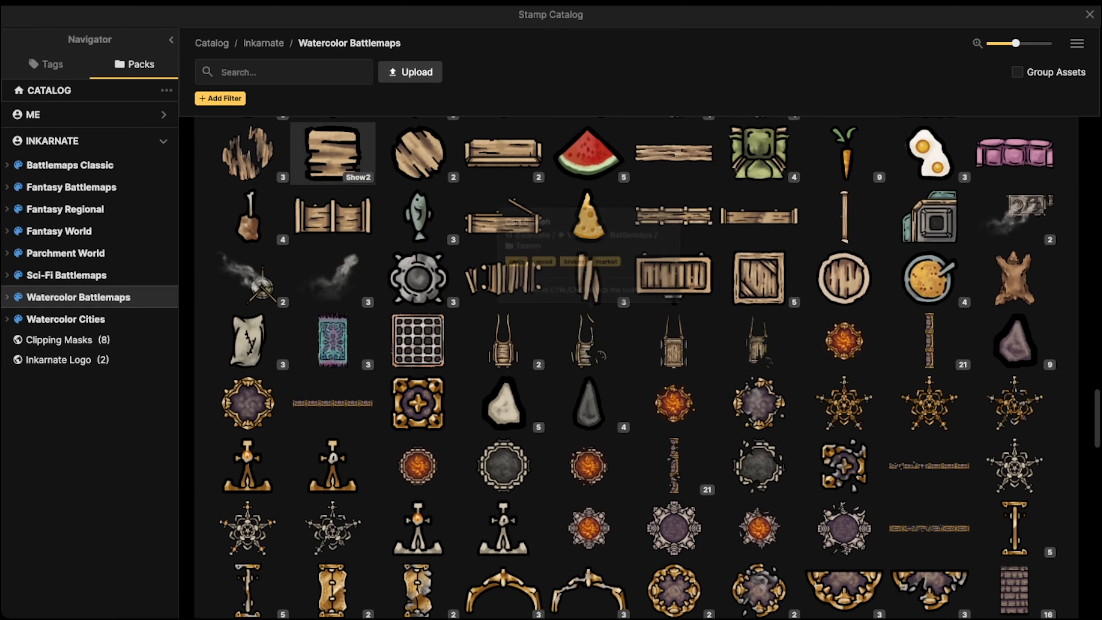
# Step: Browse the Watercolor Cities pack and search it for "bones"
pyautogui.click(65, 319)
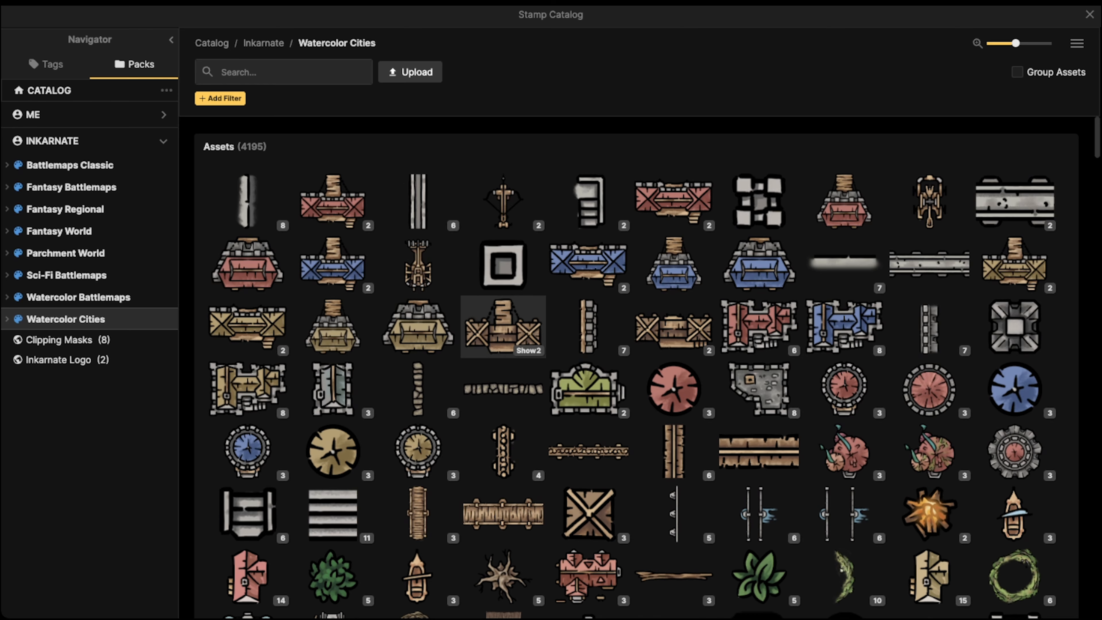
pyautogui.scroll(-15, 759, 371)
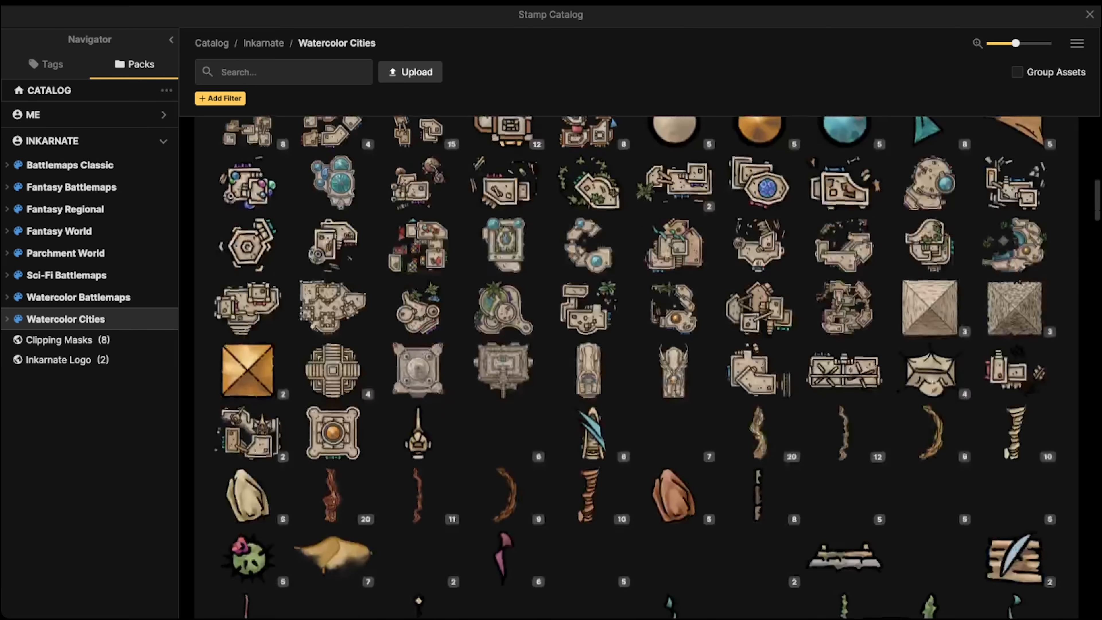
pyautogui.scroll(-10, 673, 358)
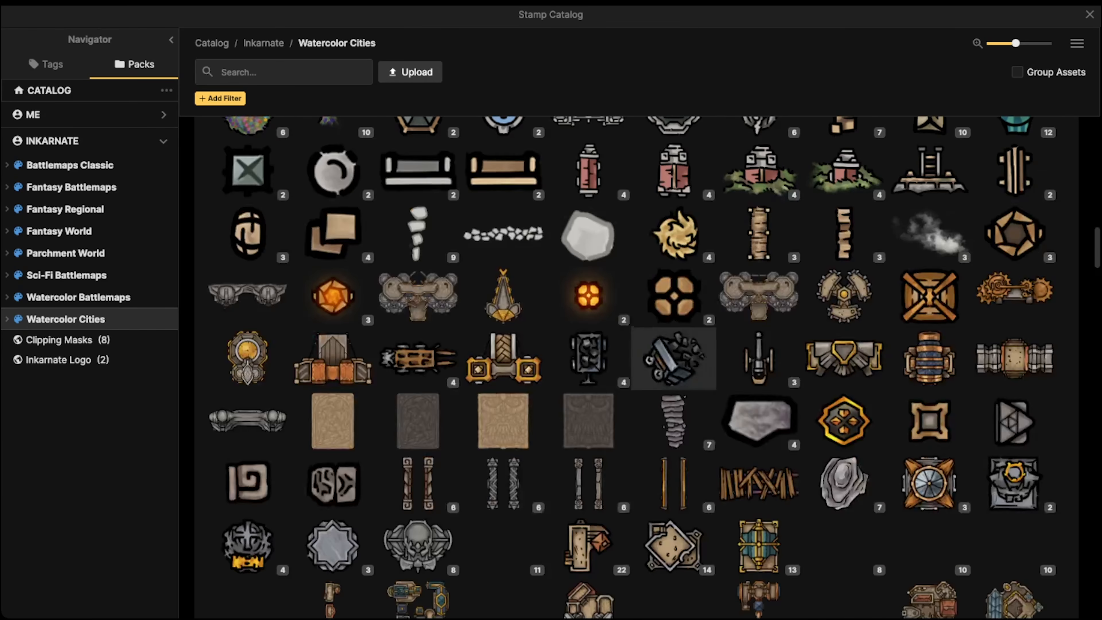
pyautogui.scroll(-10, 672, 359)
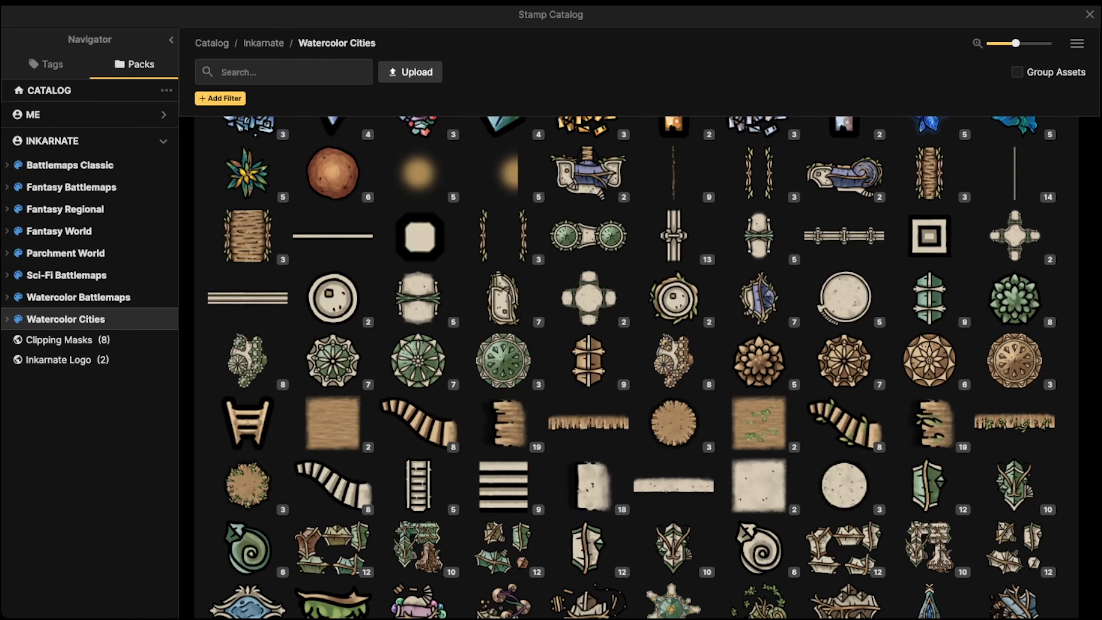
pyautogui.click(283, 72)
pyautogui.write('bones')
pyautogui.press('Return')
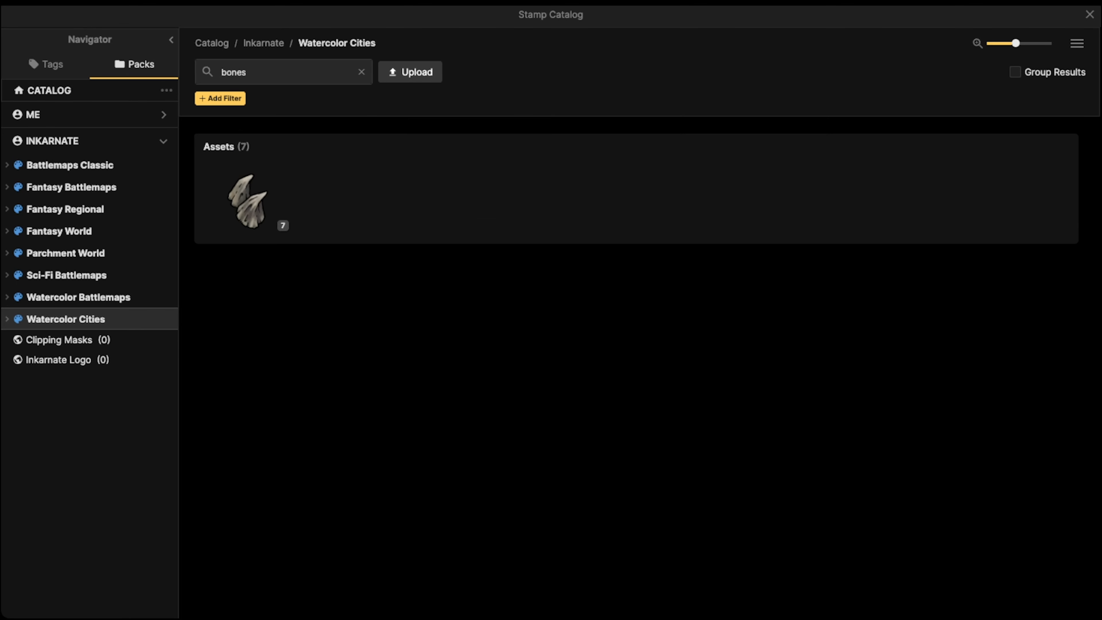
# Step: Load the giant bones stamp and place its seventh variant, the spine, at scale 74 beside the skeleton in the cell below Dwarven Airship
pyautogui.click(246, 201)
pyautogui.click(199, 111)
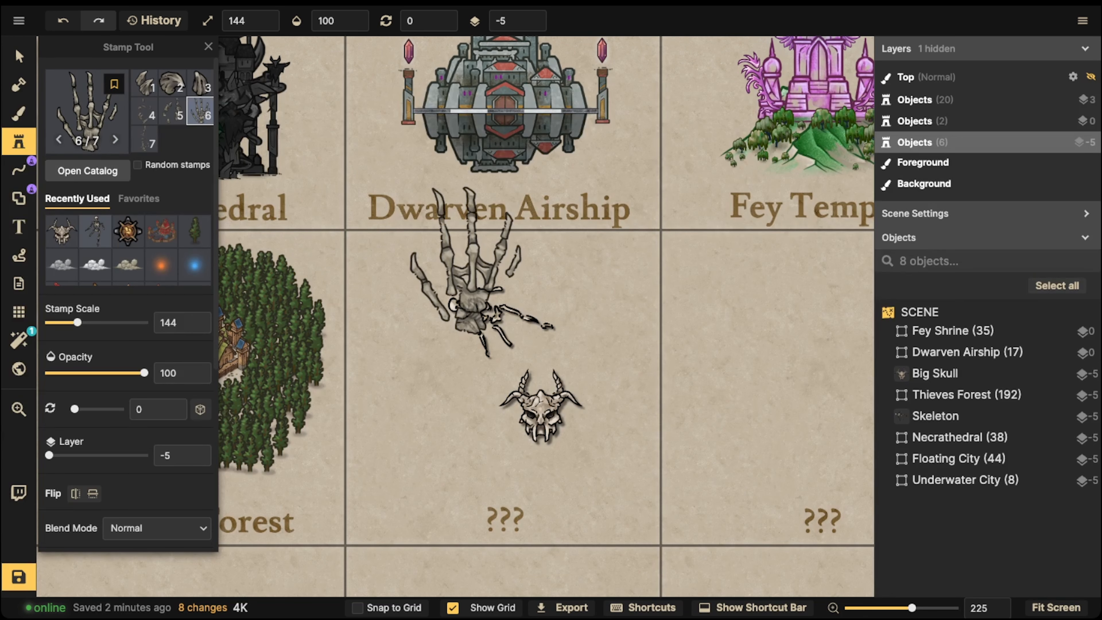
pyautogui.click(144, 139)
pyautogui.keyDown('shift'); pyautogui.scroll(-7, 428, 388); pyautogui.keyUp('shift')
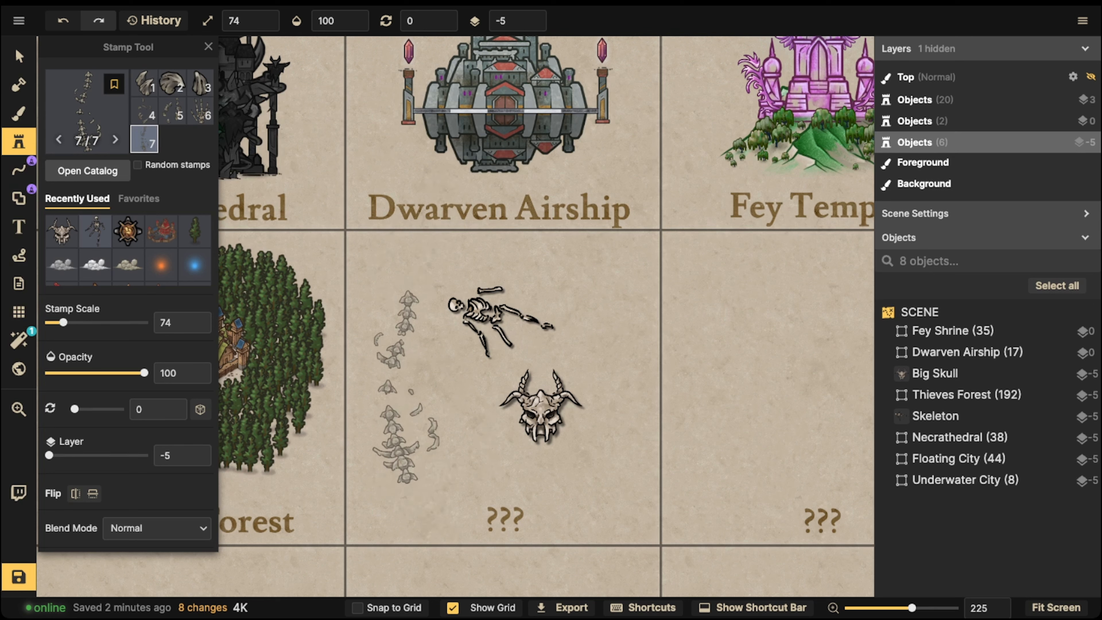
pyautogui.click(422, 375)
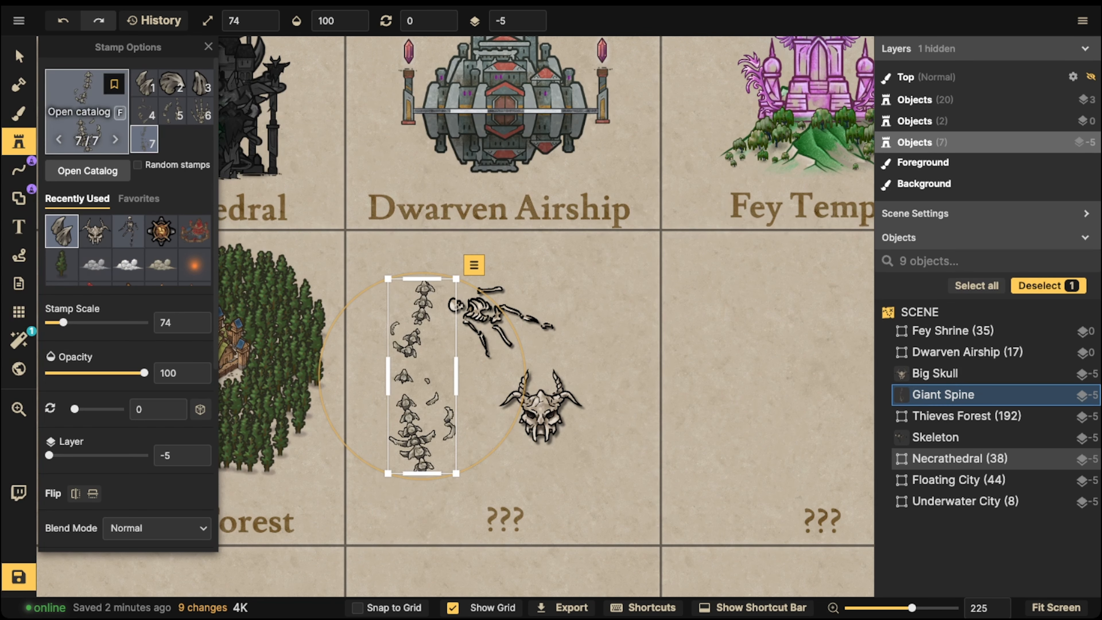
# Step: Place giant bones variants 5 and 4 to the right of the skeleton and the horned skull
pyautogui.click(172, 111)
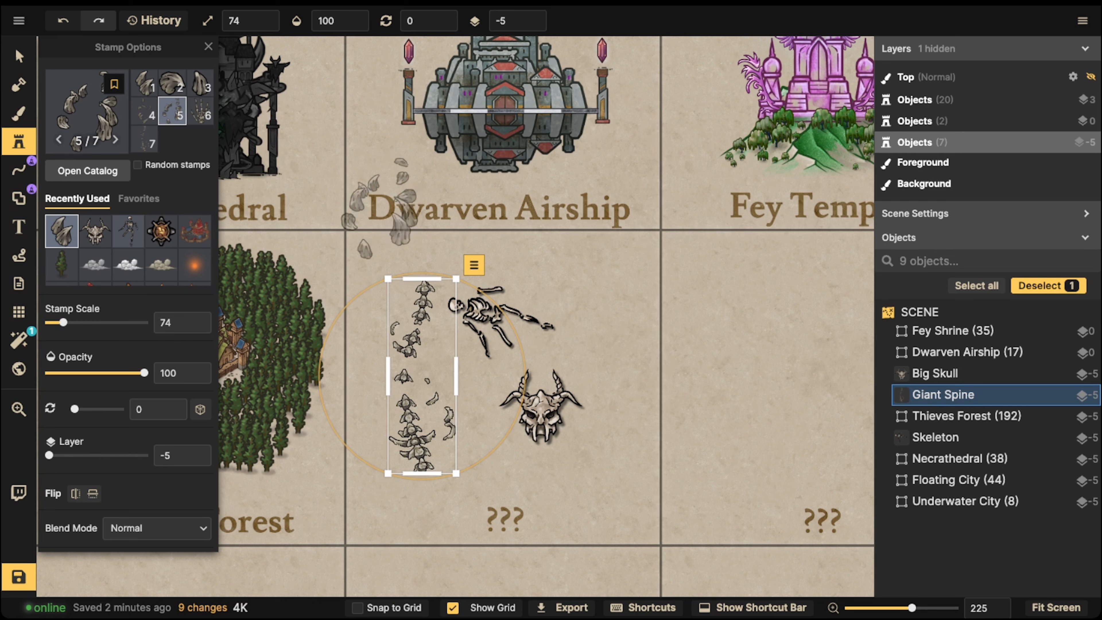
pyautogui.click(580, 306)
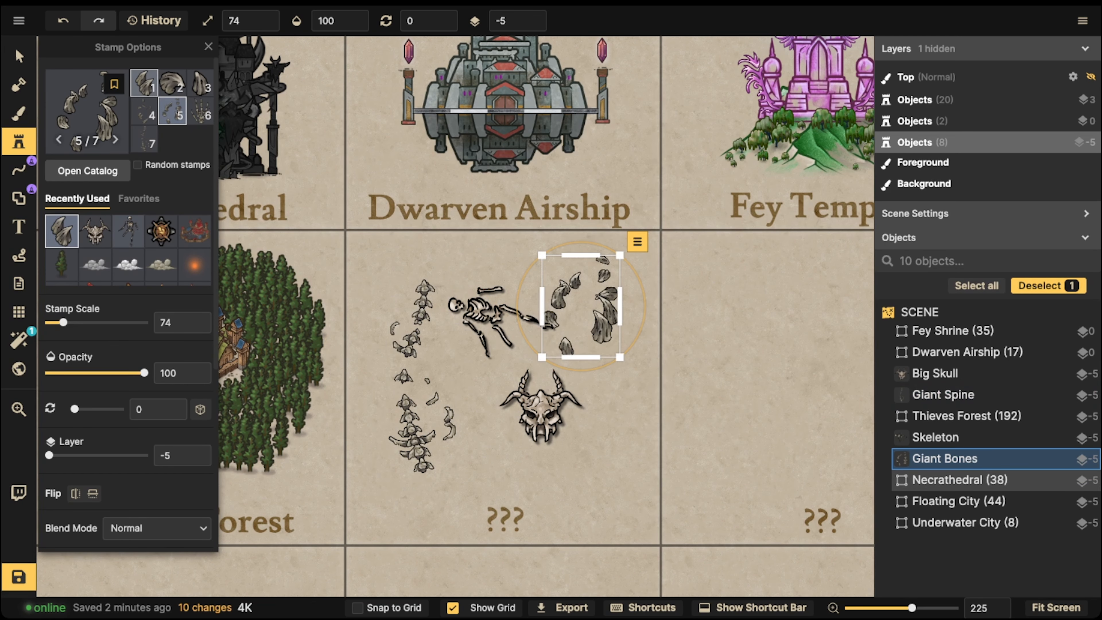
pyautogui.click(644, 426)
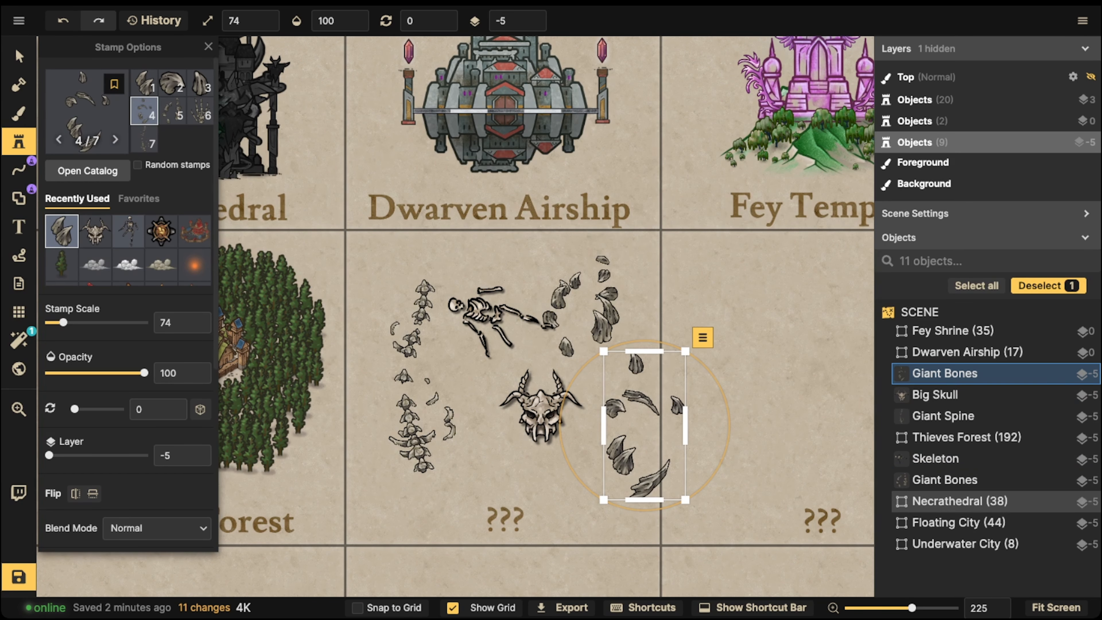
# Step: Compare the spine and skeleton up close, and move the skeleton just above the top of the spine
pyautogui.click(18, 56)
pyautogui.scroll(6, 455, 321)
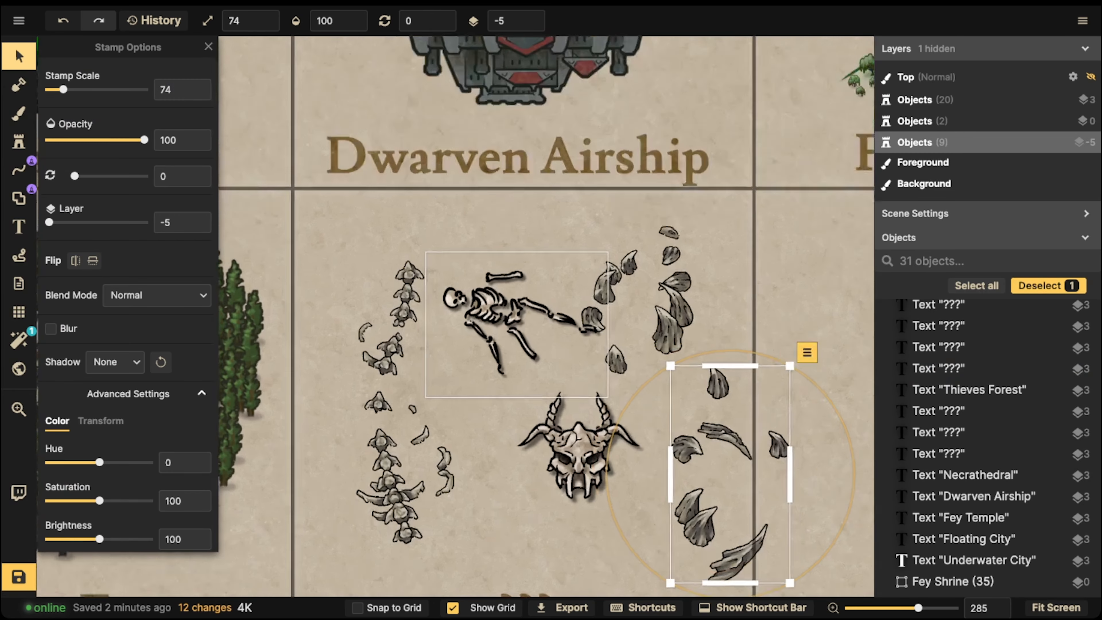
pyautogui.scroll(7, 389, 319)
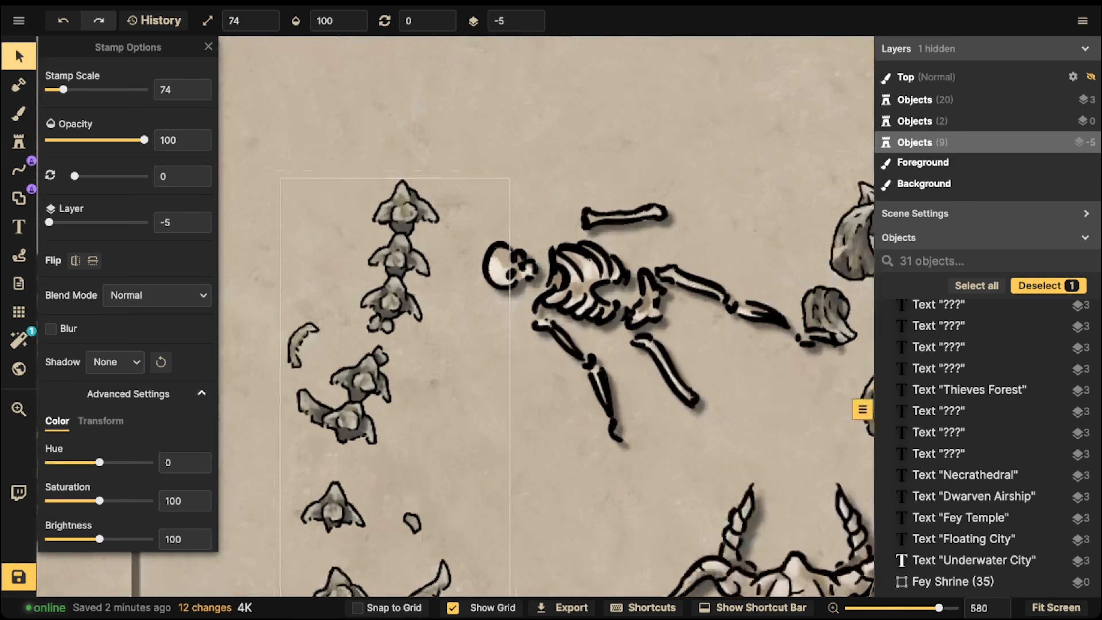
pyautogui.click(388, 319)
pyautogui.scroll(-2, 954, 565)
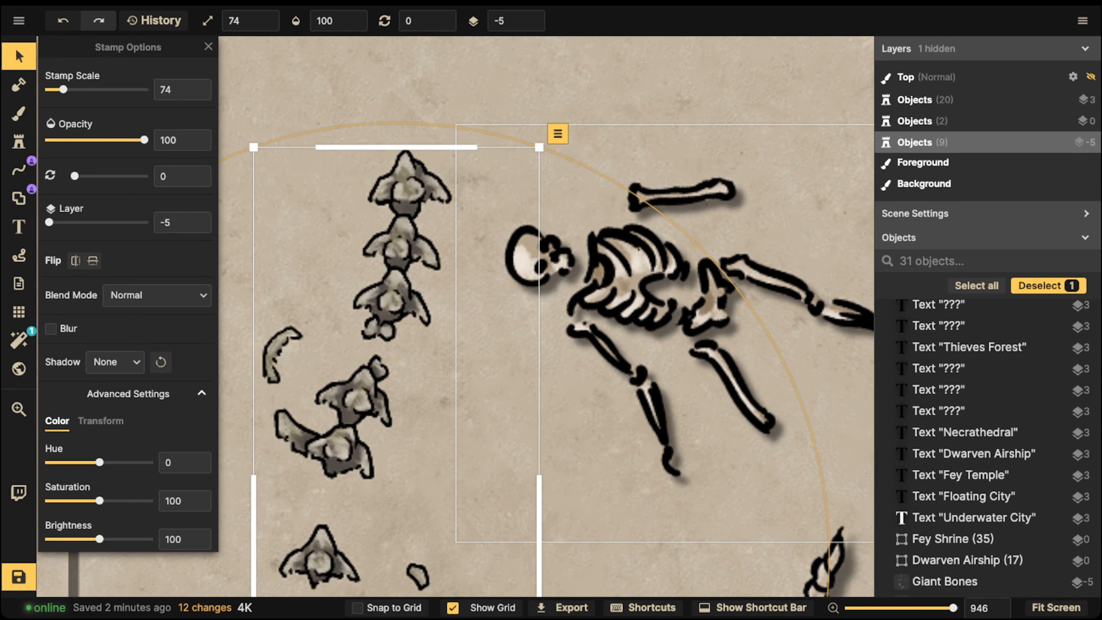
pyautogui.click(595, 249)
pyautogui.scroll(-6, 595, 249)
pyautogui.keyDown('alt'); pyautogui.scroll(-5, 595, 249); pyautogui.keyUp('alt')
pyautogui.keyDown('alt'); pyautogui.scroll(3, 594, 249); pyautogui.keyUp('alt')
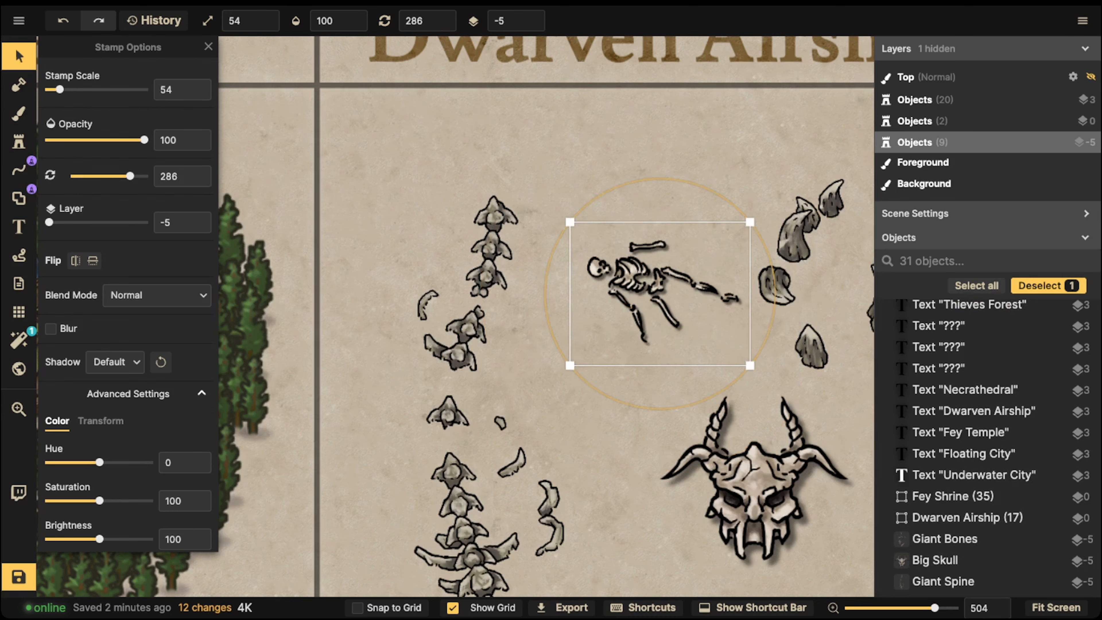
pyautogui.moveTo(632, 273); pyautogui.dragTo(561, 178)
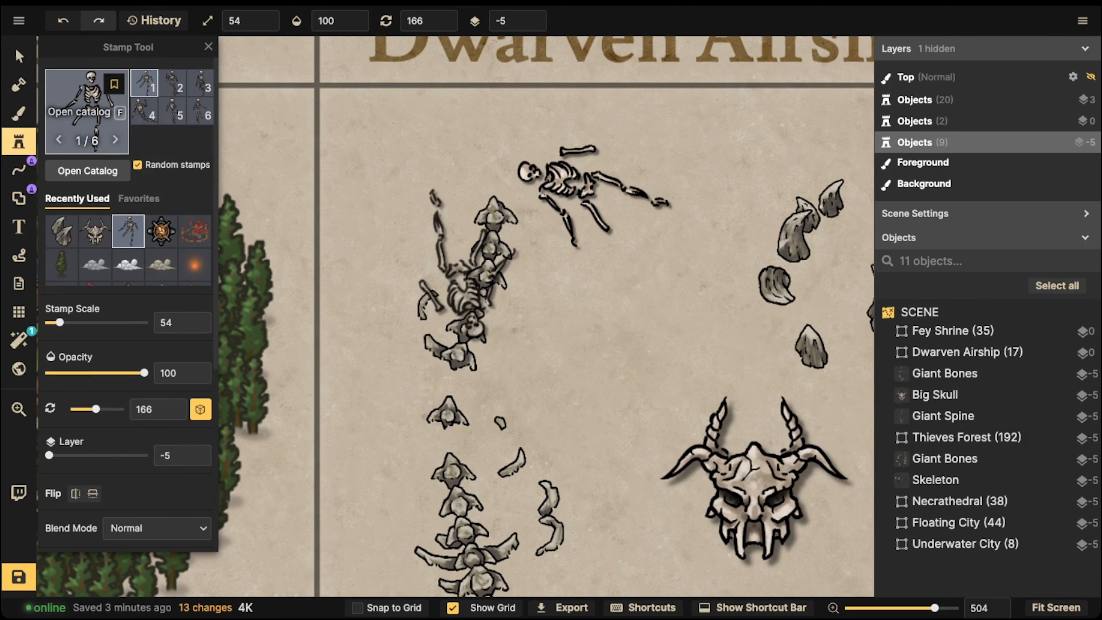
# Step: Switch the stamp catalog to the Fantasy Battlemaps pack and search it for "bones"
pyautogui.click(91, 113)
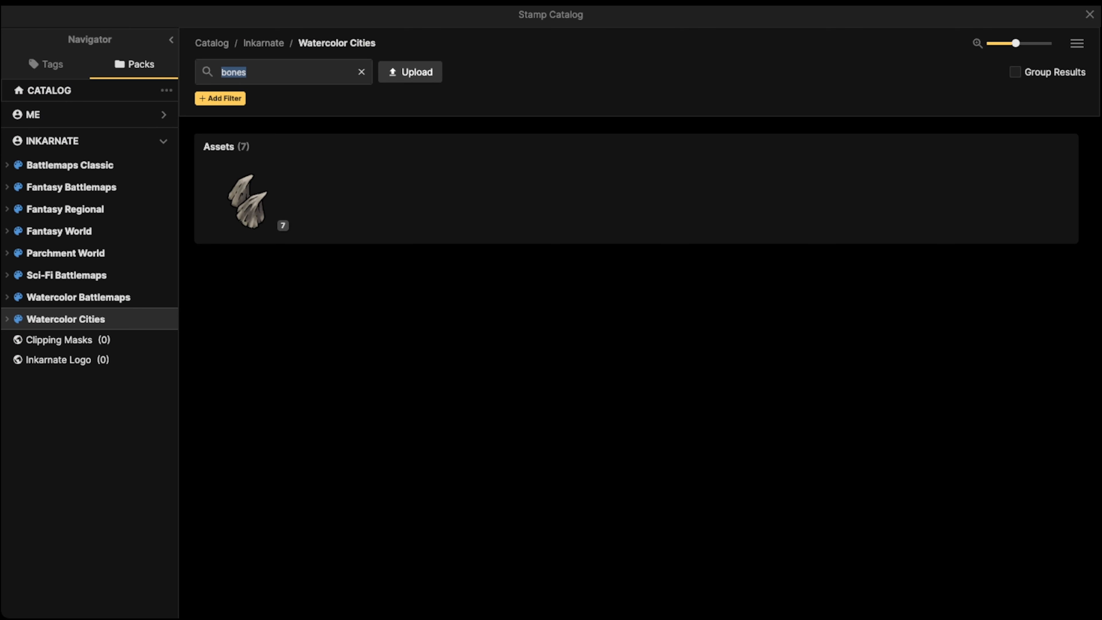
pyautogui.press('BackSpace')
pyautogui.click(71, 187)
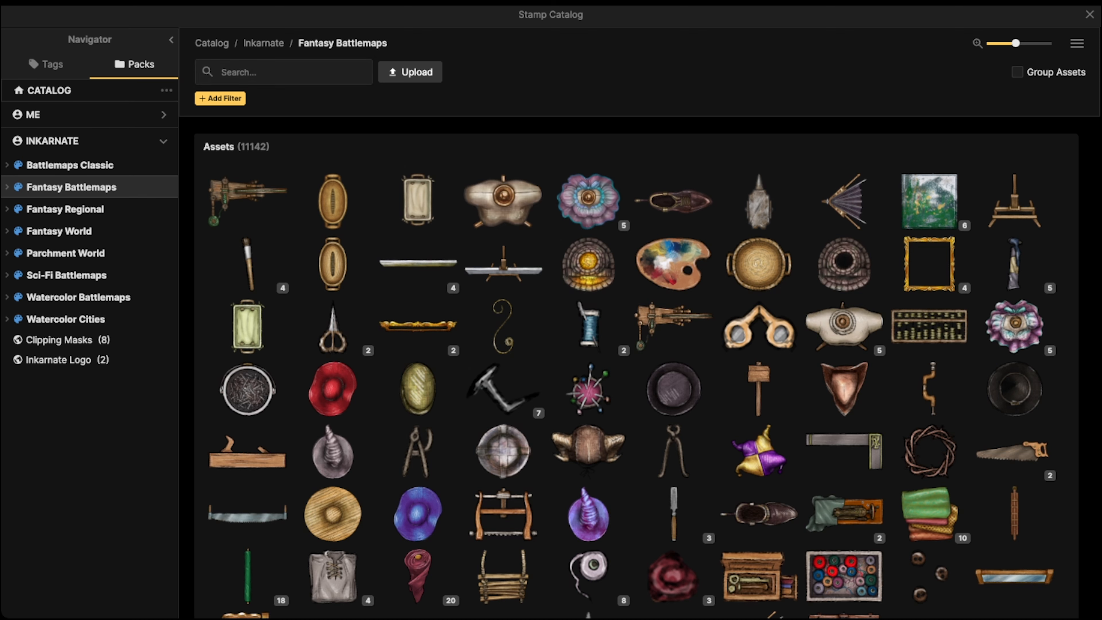
pyautogui.write('bone')
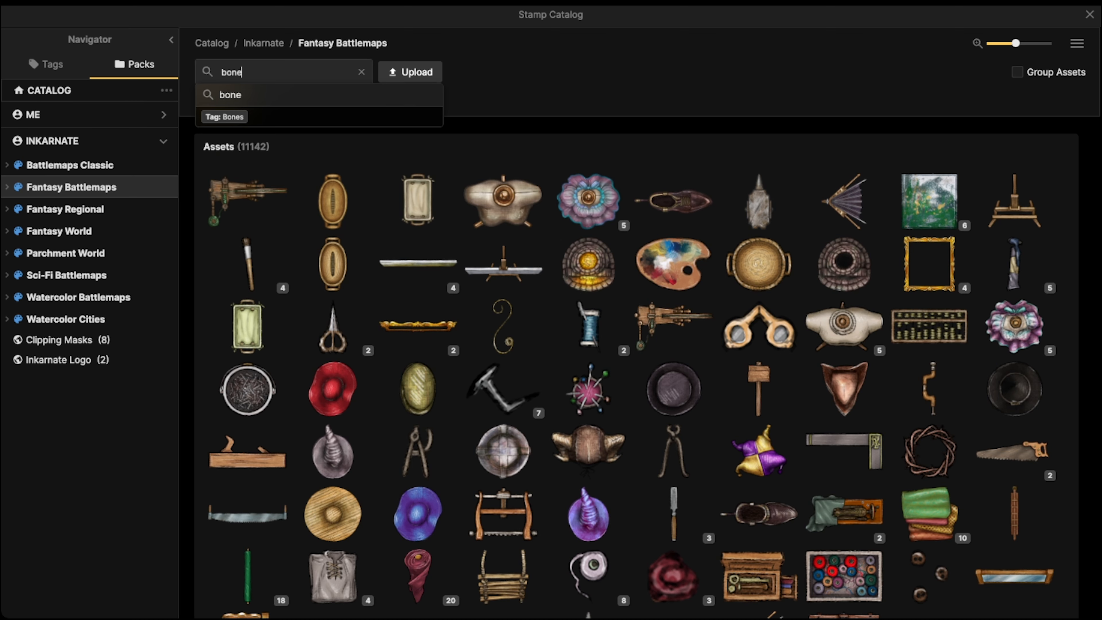
pyautogui.write('s')
pyautogui.press('Return')
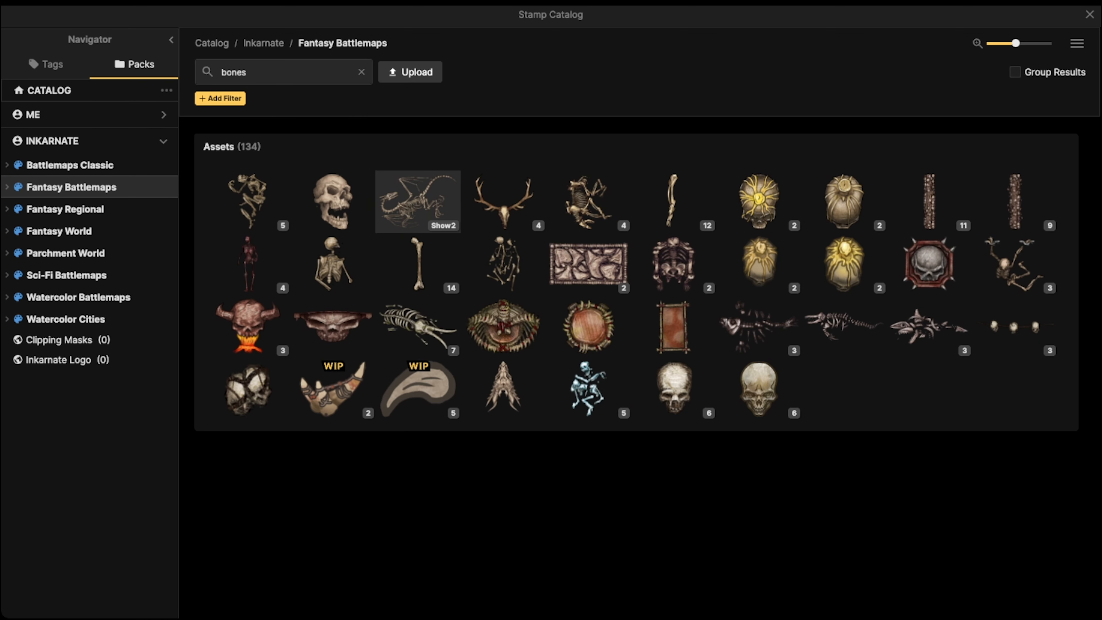
# Step: Load the dragon skeleton stamp and place it at scale 24 over the spine
pyautogui.click(418, 199)
pyautogui.keyDown('alt'); pyautogui.scroll(-3, 476, 254); pyautogui.keyUp('alt')
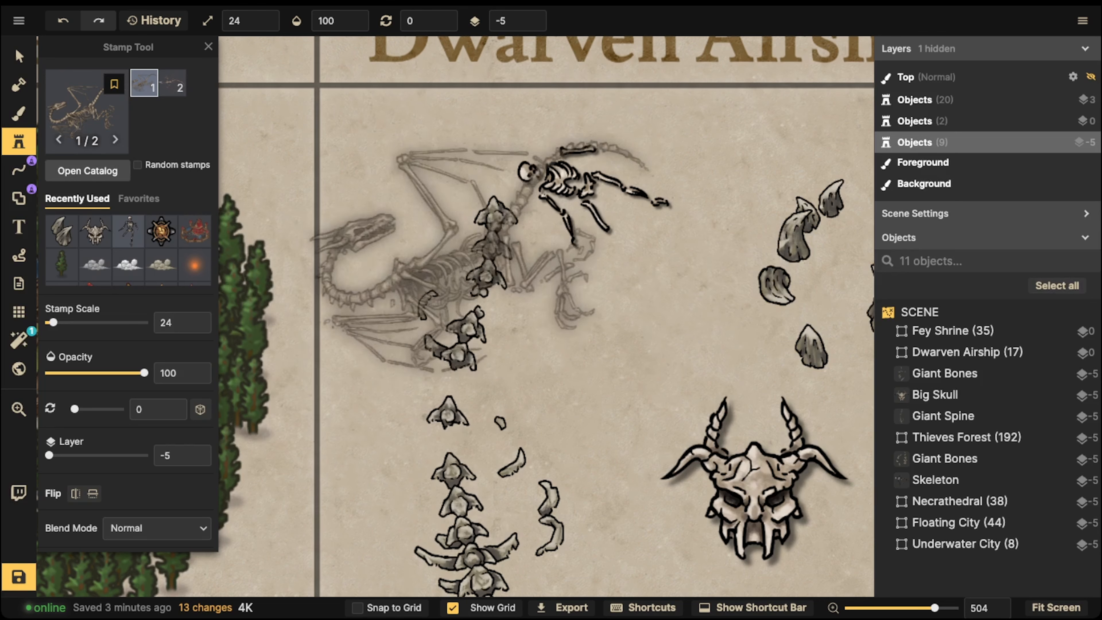
pyautogui.click(475, 254)
# Step: Compare the dragon skeleton's style up close, move it over Thieves Forest and set its layer to 5
pyautogui.click(18, 56)
pyautogui.scroll(5, 416, 275)
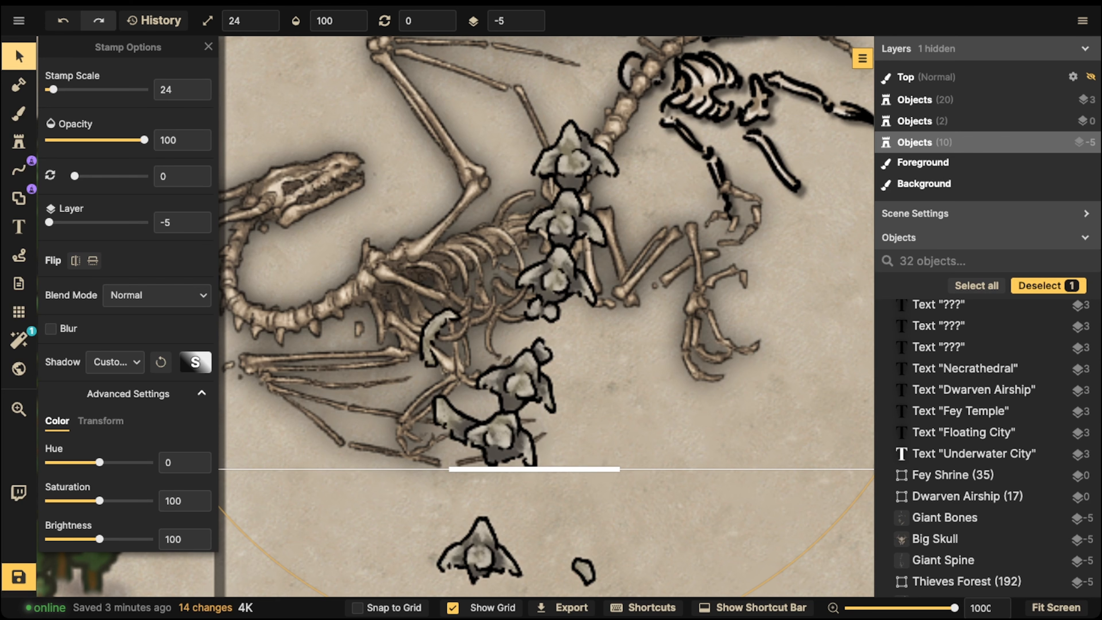
pyautogui.scroll(-5, 440, 235)
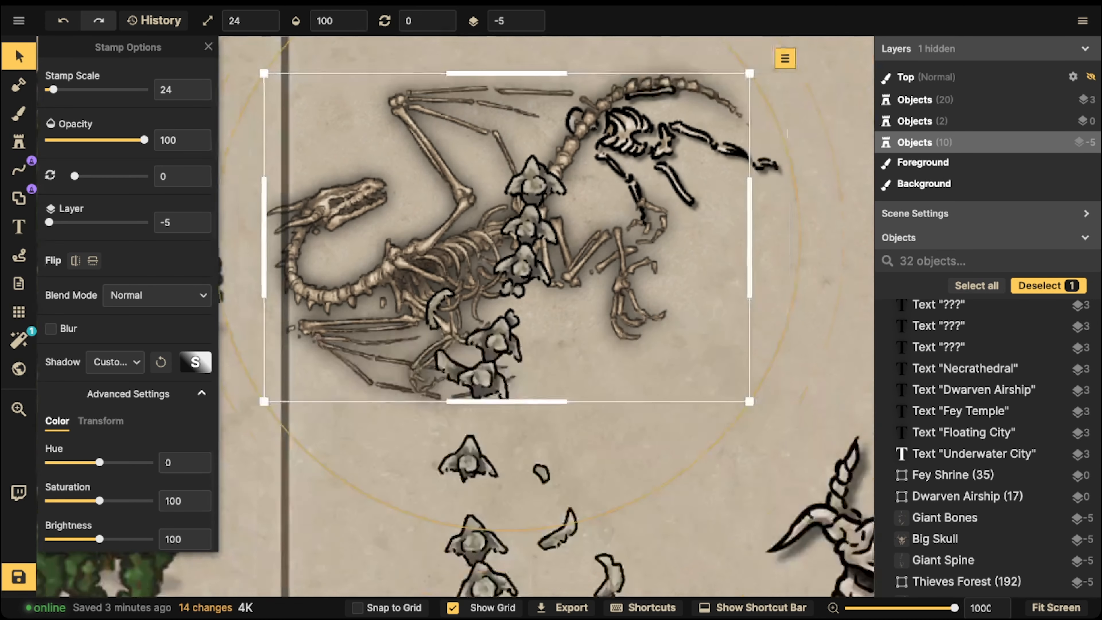
pyautogui.moveTo(440, 235); pyautogui.dragTo(666, 245, button='right')
pyautogui.moveTo(666, 245); pyautogui.dragTo(405, 249)
pyautogui.moveTo(49, 222); pyautogui.dragTo(144, 222)
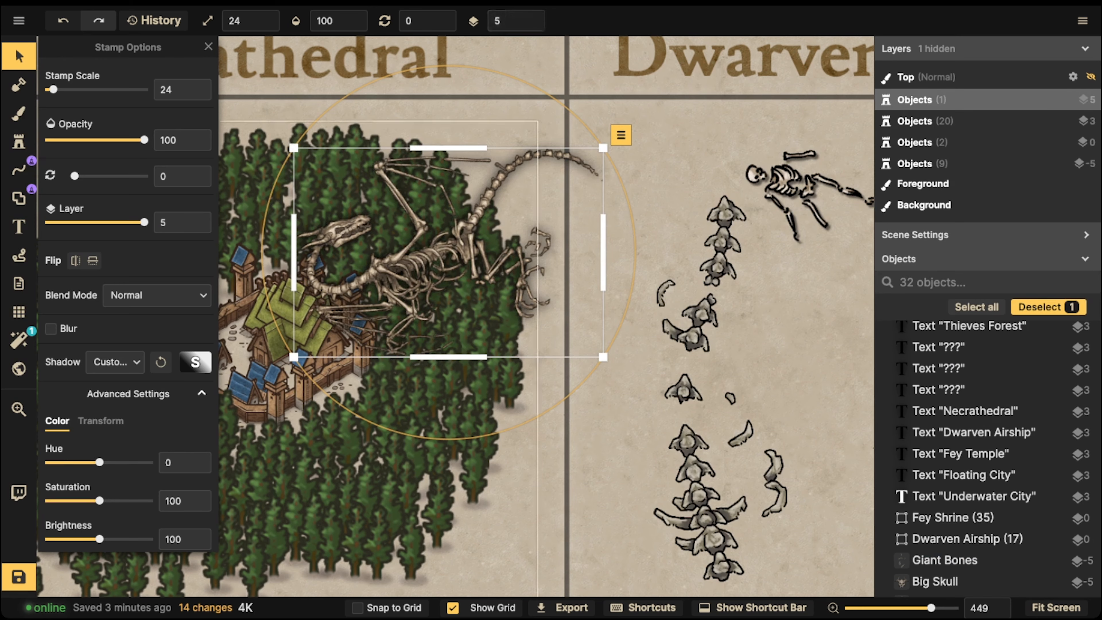
# Step: Delete the dragon skeleton from the Thieves Forest cell
pyautogui.moveTo(408, 256); pyautogui.dragTo(307, 314)
pyautogui.press('Delete')
pyautogui.scroll(-3, 567, 243)
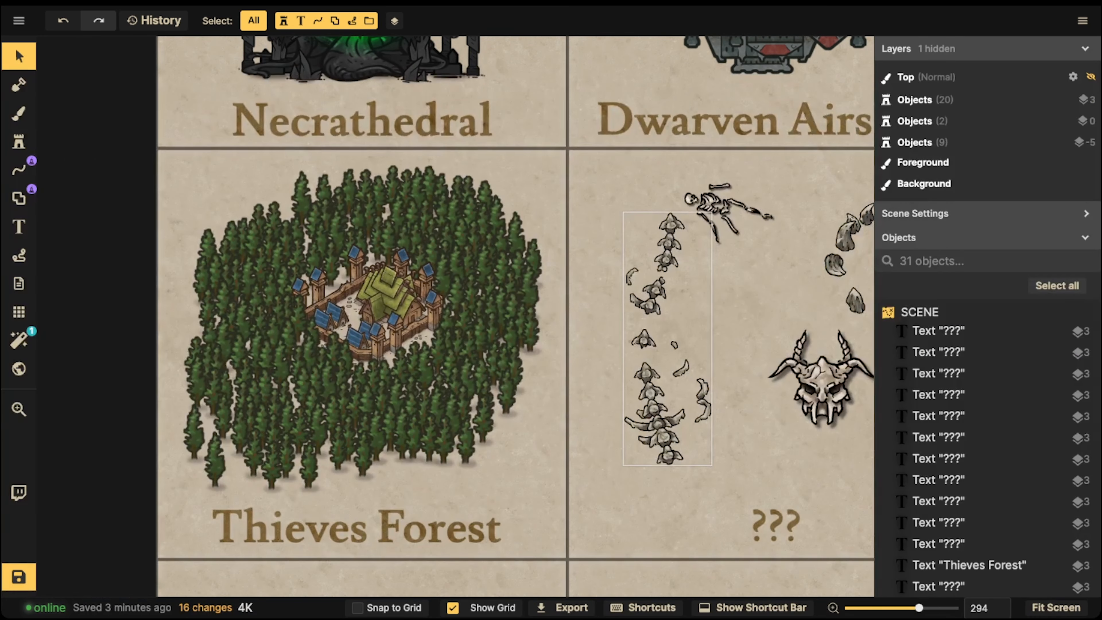
# Step: Move the spine next to the horned skull and delete the small skeleton
pyautogui.moveTo(668, 339); pyautogui.dragTo(521, 340, button='right')
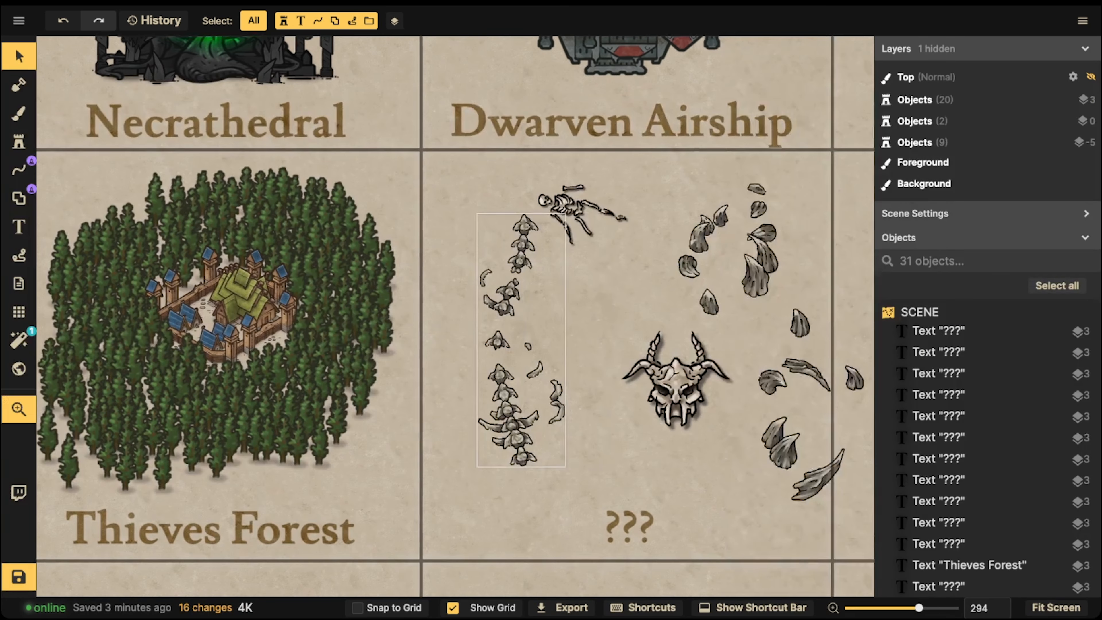
pyautogui.click(521, 340)
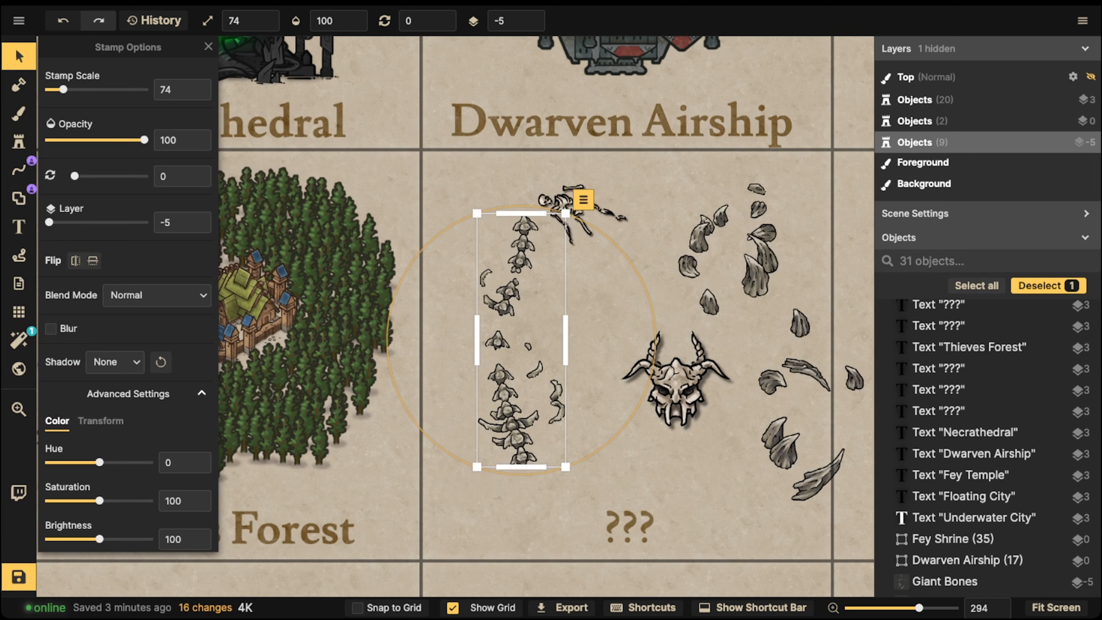
pyautogui.click(594, 317)
pyautogui.moveTo(516, 341); pyautogui.dragTo(597, 332)
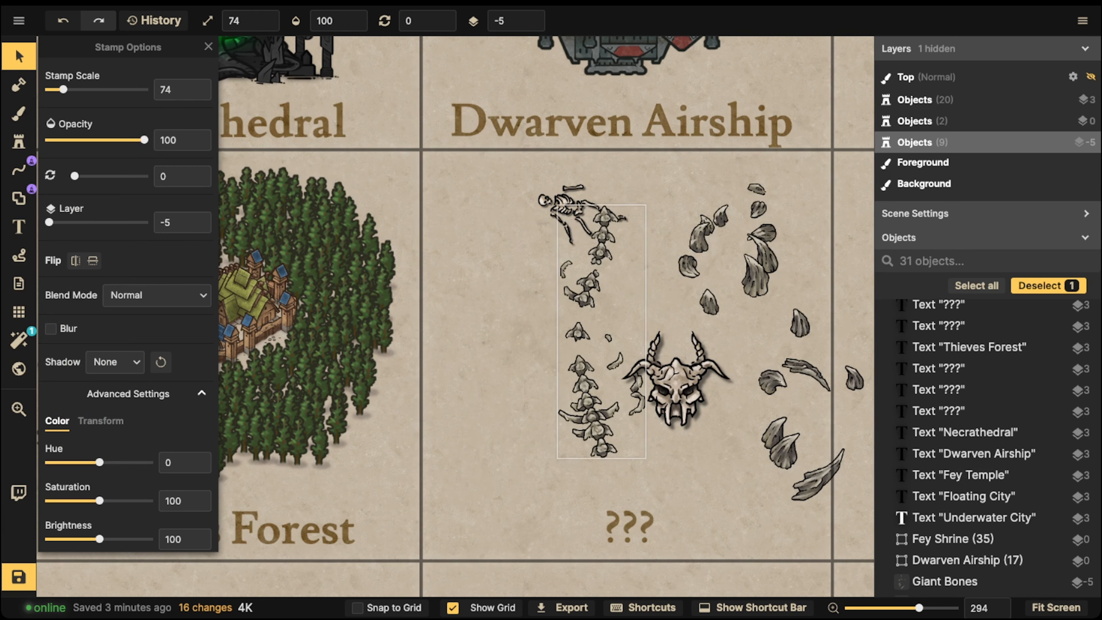
pyautogui.moveTo(575, 211); pyautogui.dragTo(484, 282)
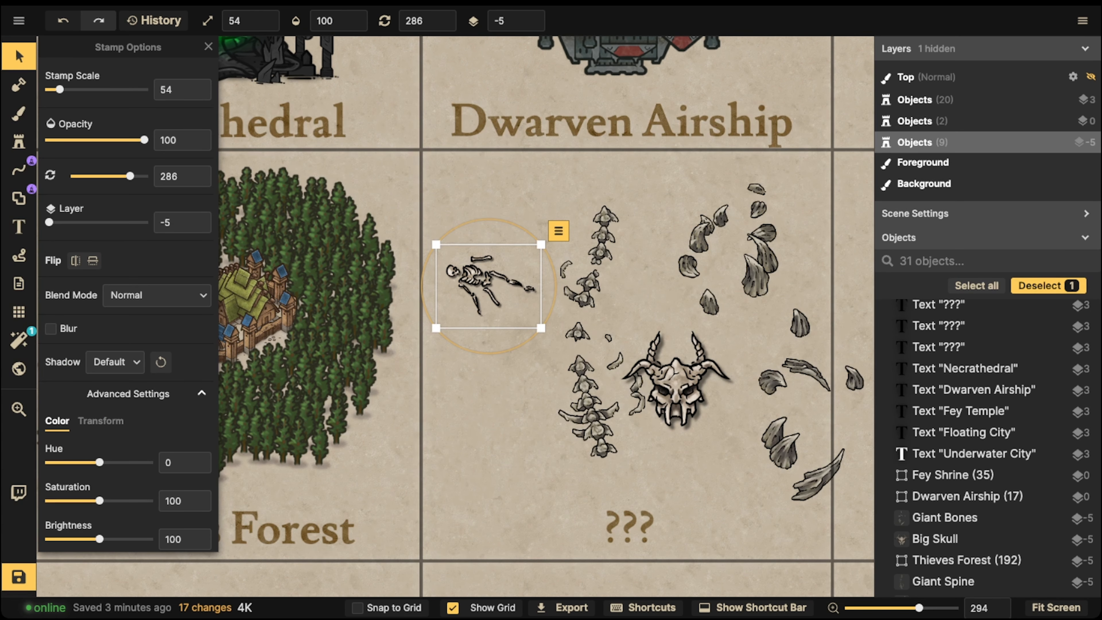
pyautogui.press('Delete')
# Step: Shift the spine to the upper part of the cell and move the horned skull to its lower-right corner
pyautogui.click(586, 384)
pyautogui.moveTo(585, 384); pyautogui.dragTo(616, 339)
pyautogui.click(674, 382)
pyautogui.moveTo(675, 382); pyautogui.dragTo(747, 496)
# Step: Select the skull, spine and both giant bones stamps together and set their shadow to None
pyautogui.click(734, 256)
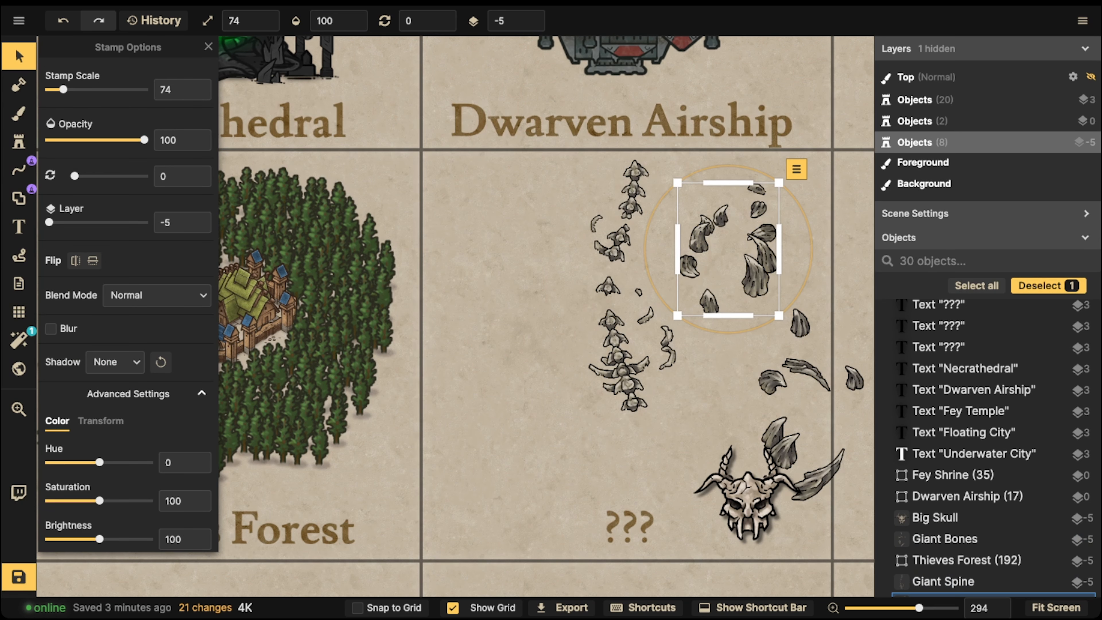
pyautogui.moveTo(561, 247); pyautogui.dragTo(794, 463)
pyautogui.click(115, 362)
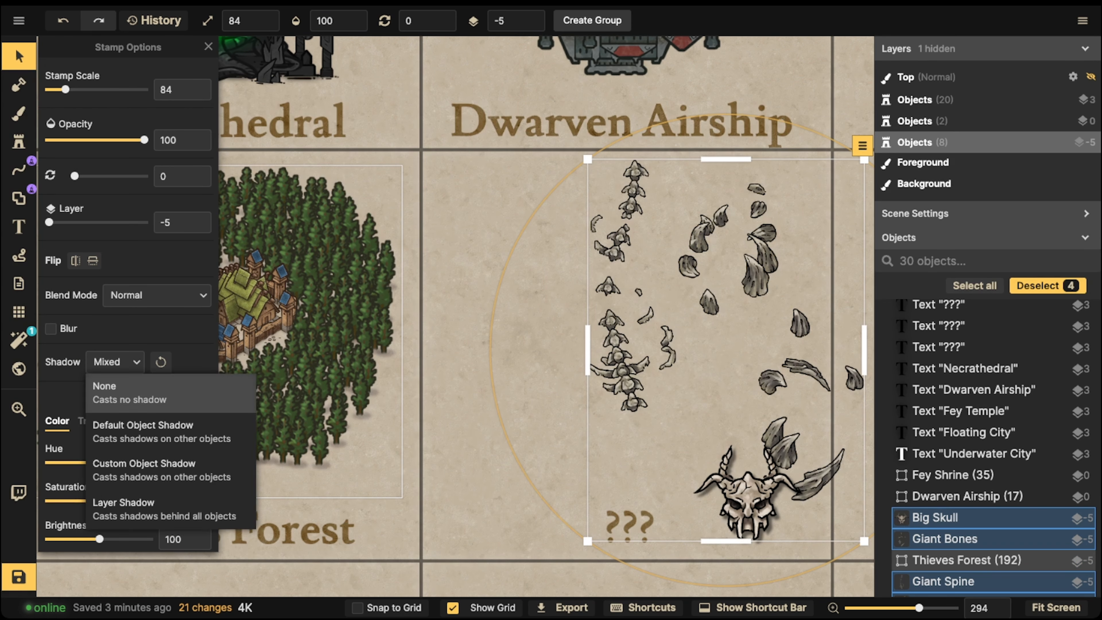
pyautogui.click(114, 391)
# Step: Rotate the giant spine to lie horizontally across the middle of the cell, with its narrow end toward Thieves Forest
pyautogui.click(620, 348)
pyautogui.moveTo(621, 347); pyautogui.dragTo(623, 384)
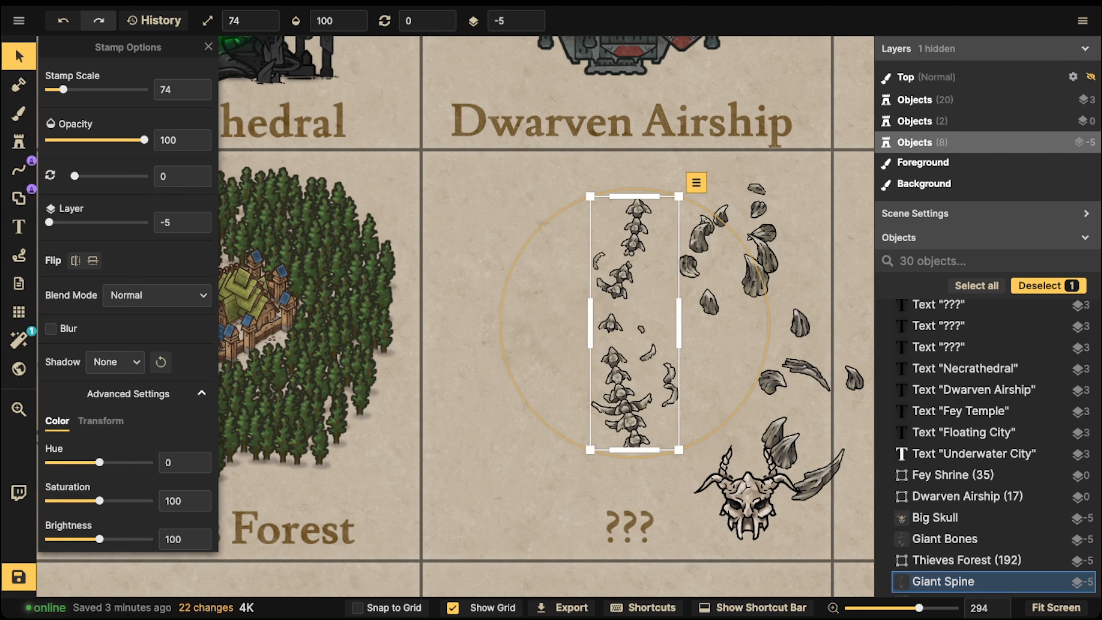
pyautogui.moveTo(730, 228); pyautogui.dragTo(729, 418)
pyautogui.moveTo(635, 323); pyautogui.dragTo(621, 389)
pyautogui.moveTo(747, 434); pyautogui.dragTo(781, 445)
# Step: Move the horned skull to the spine's left end on layer 1, with scale 134 and rotation 30
pyautogui.moveTo(746, 499); pyautogui.dragTo(478, 388)
pyautogui.click(516, 21)
pyautogui.write('1')
pyautogui.keyDown('alt'); pyautogui.scroll(1, 457, 379); pyautogui.keyUp('alt')
pyautogui.keyDown('shift'); pyautogui.scroll(2, 457, 379); pyautogui.keyUp('shift')
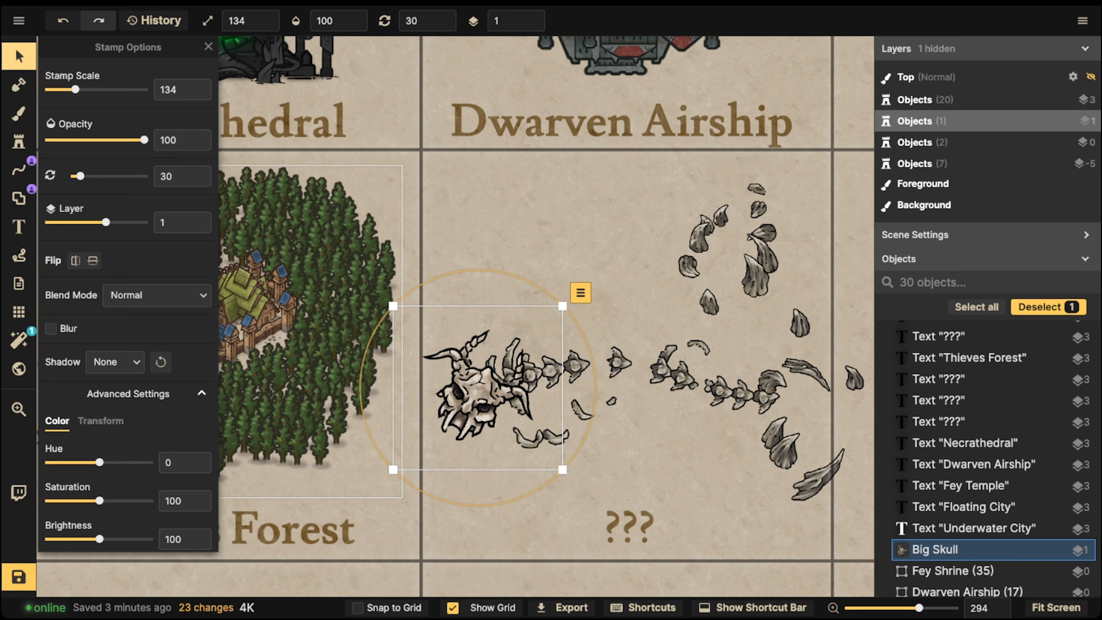
# Step: Set the horned skull's hue to 10 and nudge it slightly toward the spine
pyautogui.click(208, 47)
pyautogui.click(42, 56)
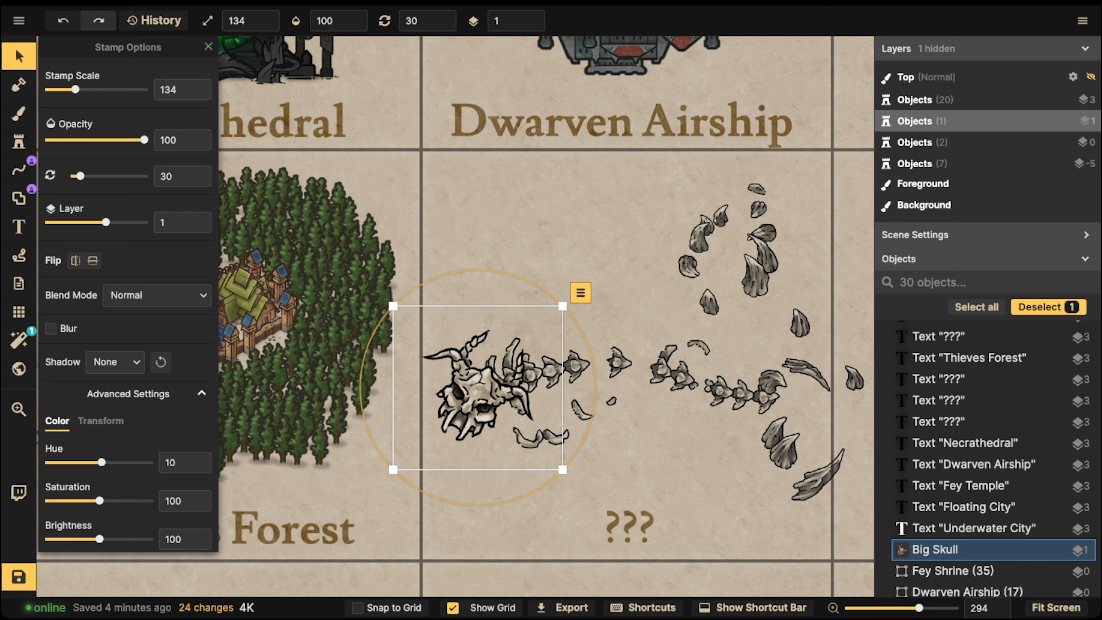
pyautogui.moveTo(477, 388); pyautogui.dragTo(480, 389)
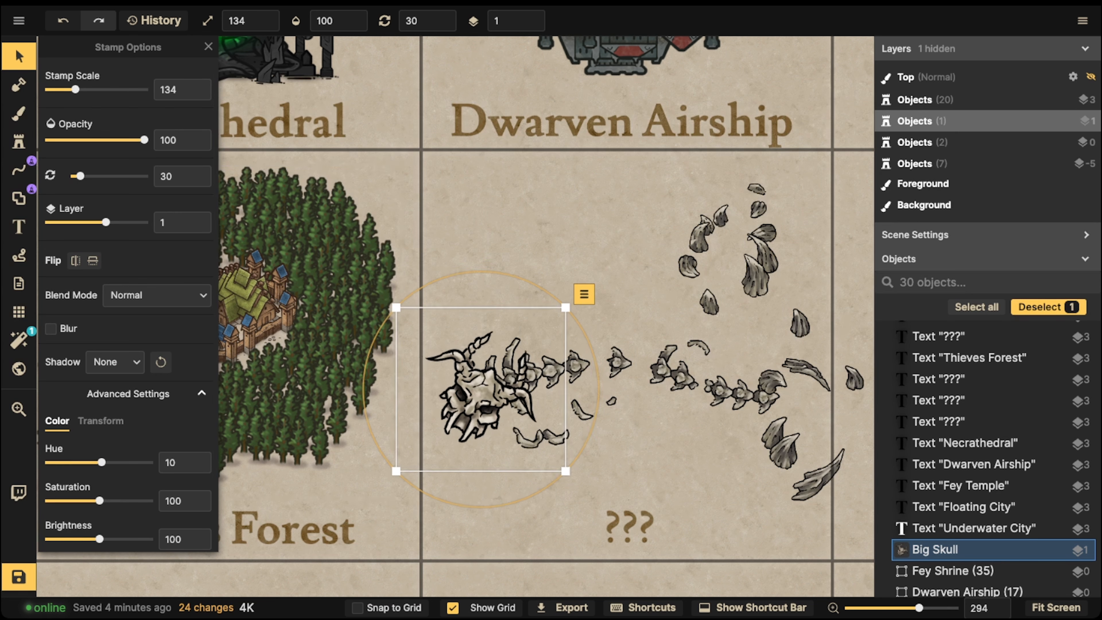
# Step: Rotate one giant bones stamp to 285, place it over the middle of the spine and set it to layer 1
pyautogui.moveTo(783, 449); pyautogui.dragTo(656, 451)
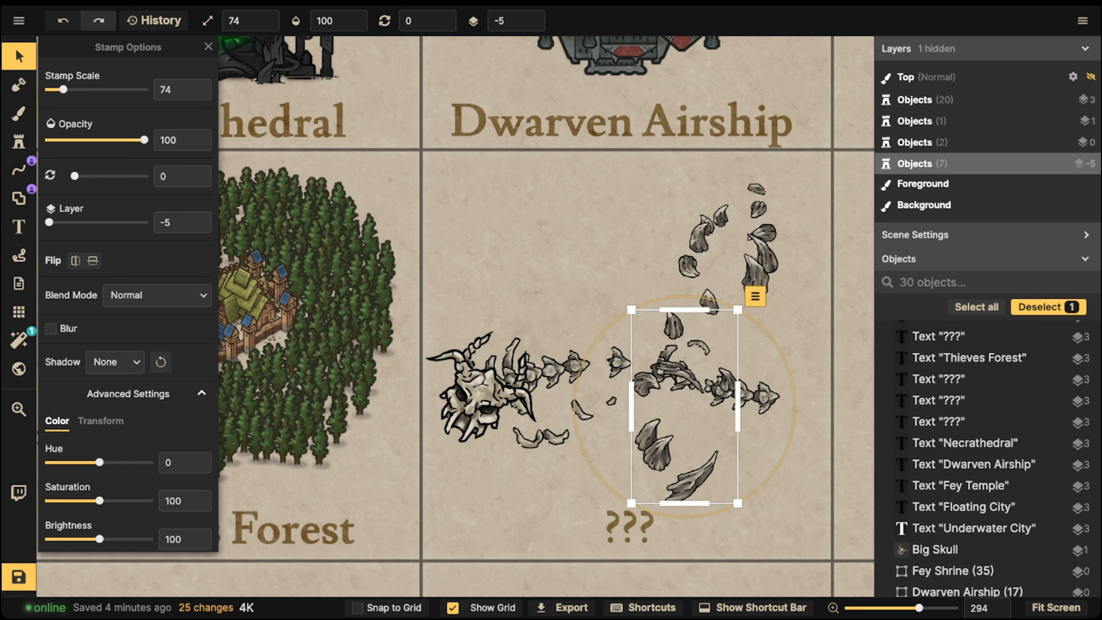
pyautogui.moveTo(770, 476); pyautogui.dragTo(807, 317)
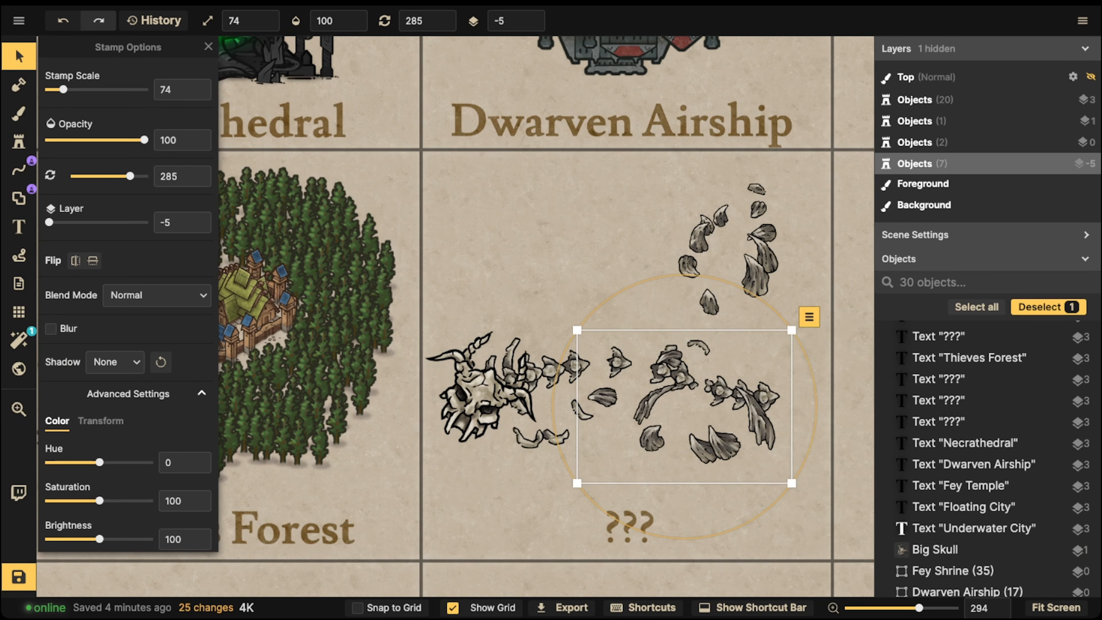
pyautogui.moveTo(684, 407); pyautogui.dragTo(622, 376)
pyautogui.click(539, 21)
# Step: Move the other giant bones stamp onto the spine behind the skull and nudge the bones into a rib arrangement
pyautogui.click(664, 278)
pyautogui.moveTo(703, 241); pyautogui.dragTo(522, 386)
pyautogui.keyDown('shift'); pyautogui.scroll(1, 522, 386); pyautogui.keyUp('shift')
pyautogui.press('Escape')
pyautogui.scroll(-3, 531, 326)
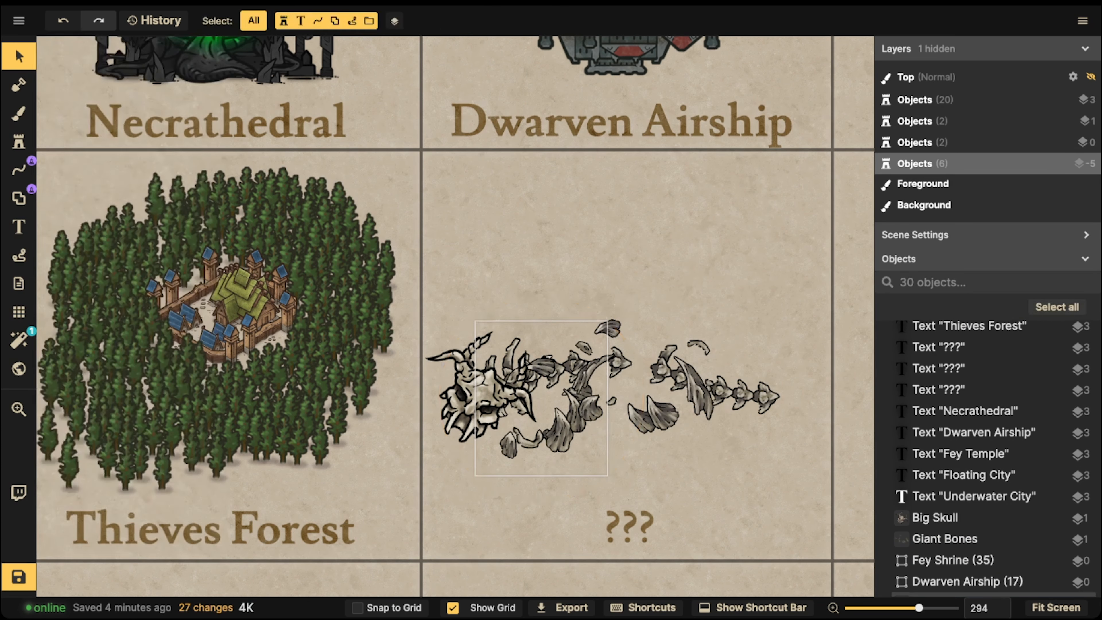
pyautogui.moveTo(686, 409); pyautogui.dragTo(697, 417)
pyautogui.moveTo(572, 382)
pyautogui.mouseDown()
pyautogui.moveTo(590, 394)
pyautogui.moveTo(581, 395)
pyautogui.mouseUp()
pyautogui.press('Escape')
# Step: Search the Fantasy World stamp pack for "tent" and choose the round red tent
pyautogui.click(19, 141)
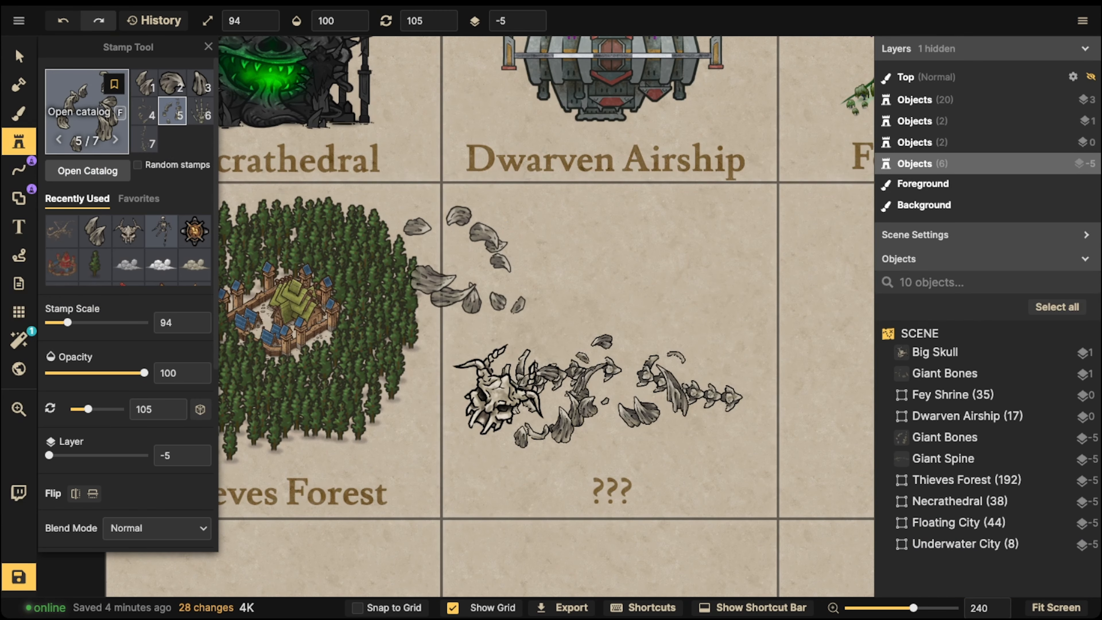
pyautogui.click(89, 104)
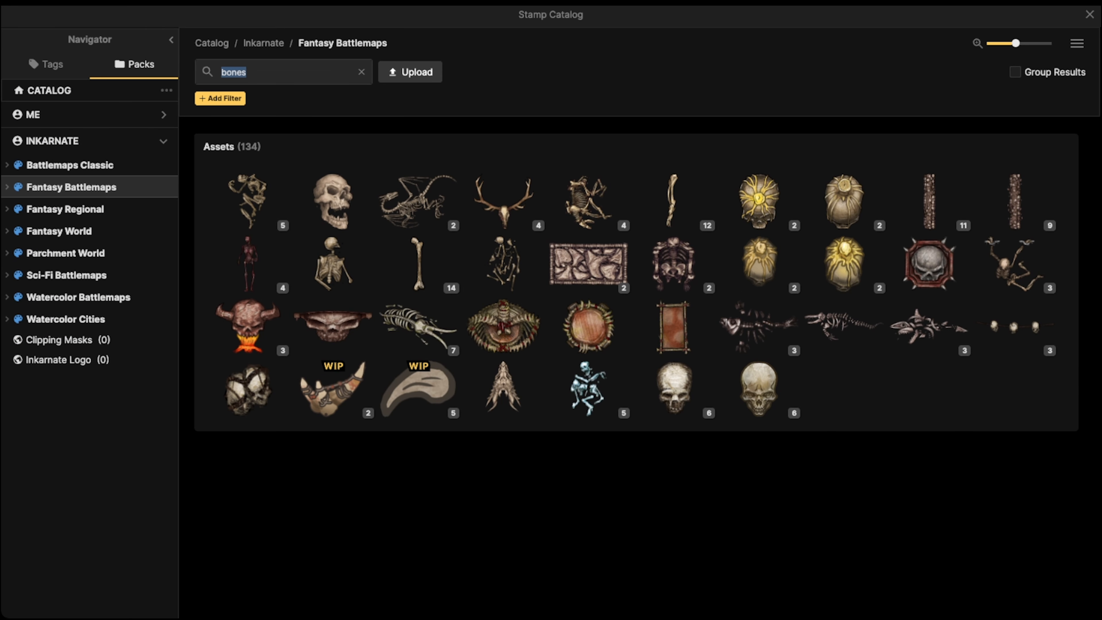
pyautogui.click(59, 231)
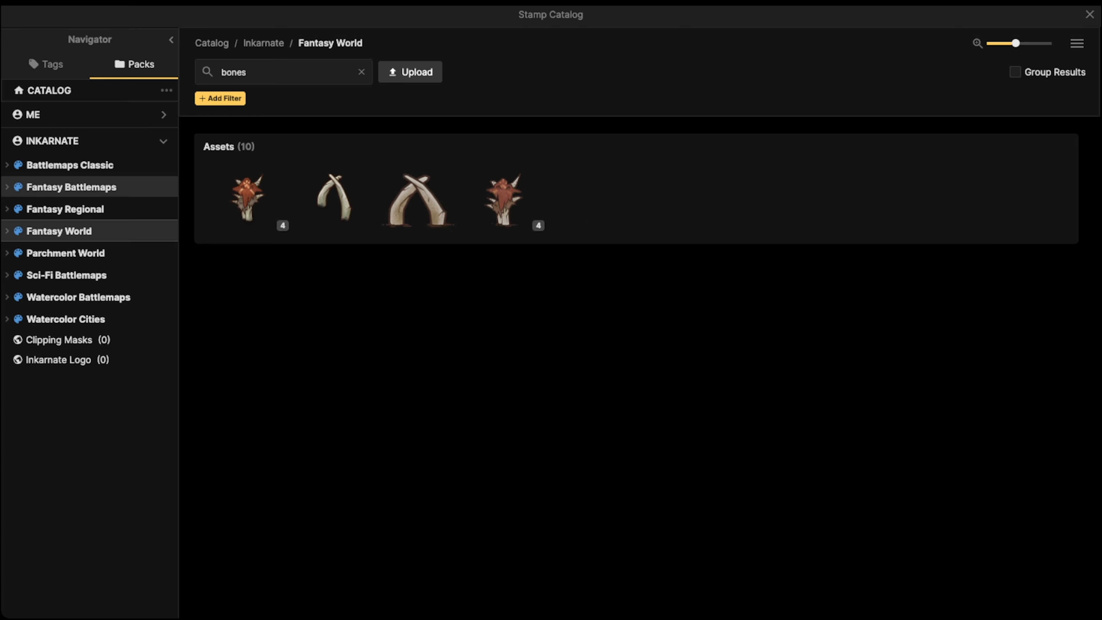
pyautogui.click(361, 72)
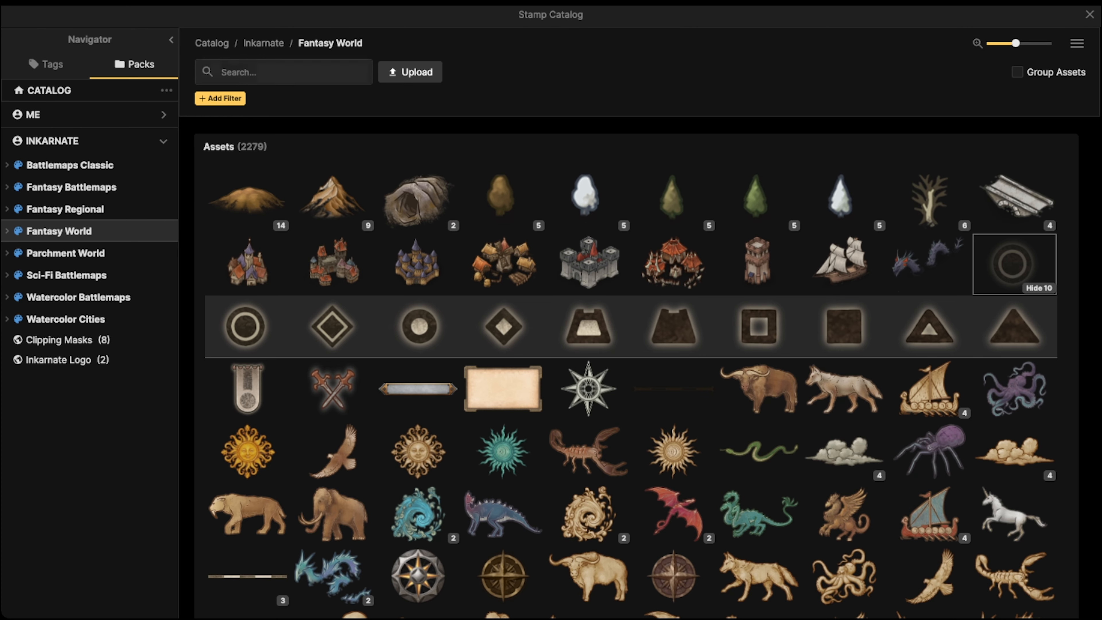
pyautogui.scroll(-4, 419, 265)
pyautogui.scroll(-10, 419, 265)
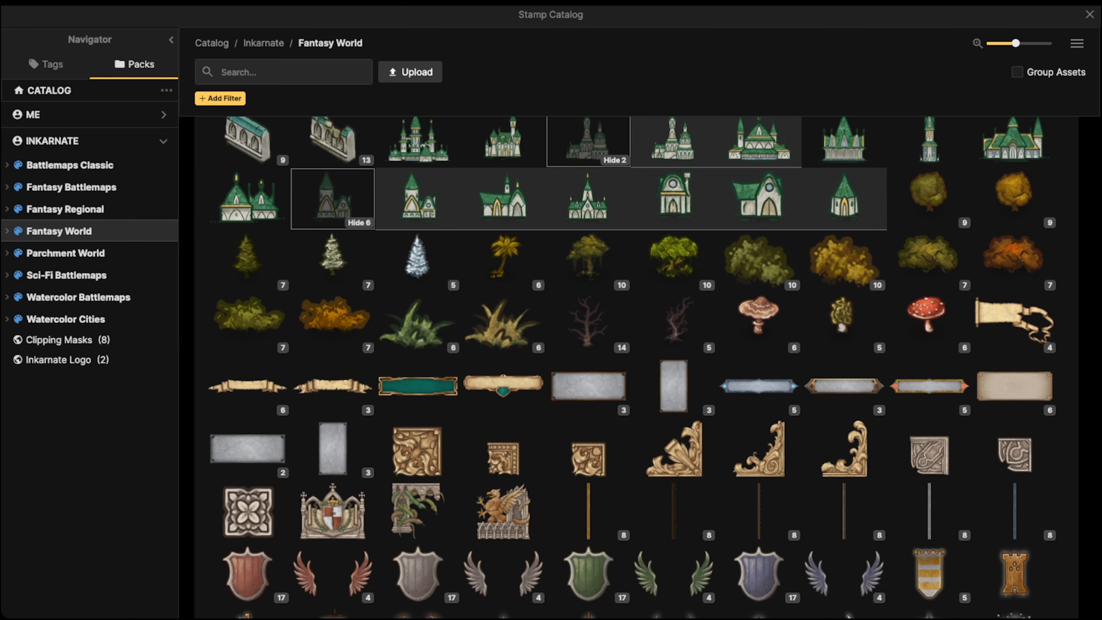
pyautogui.write('tent')
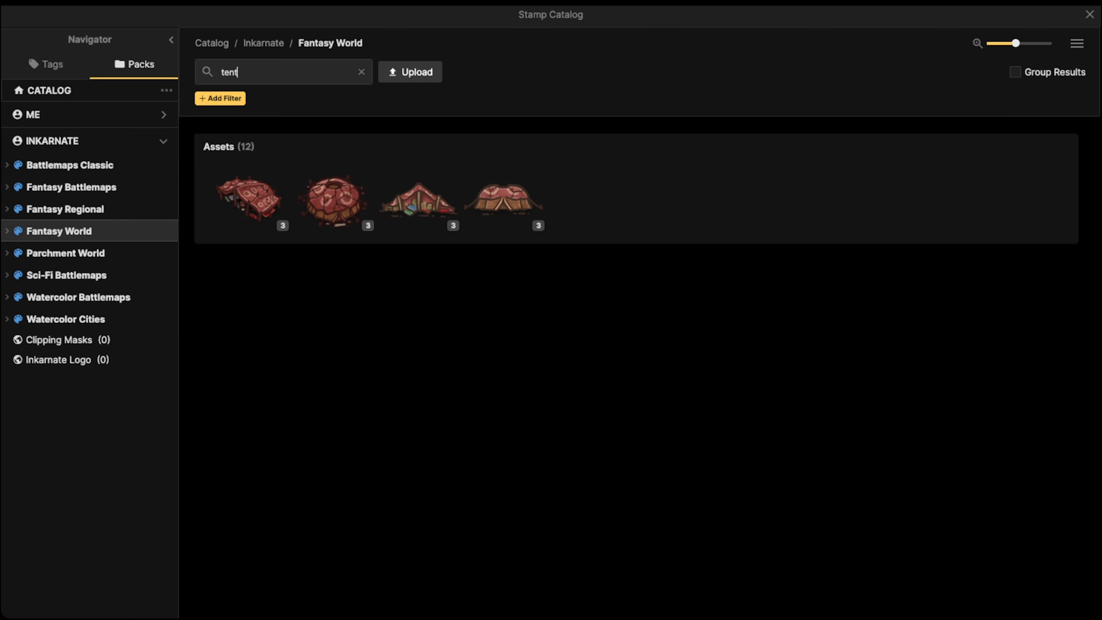
pyautogui.click(420, 198)
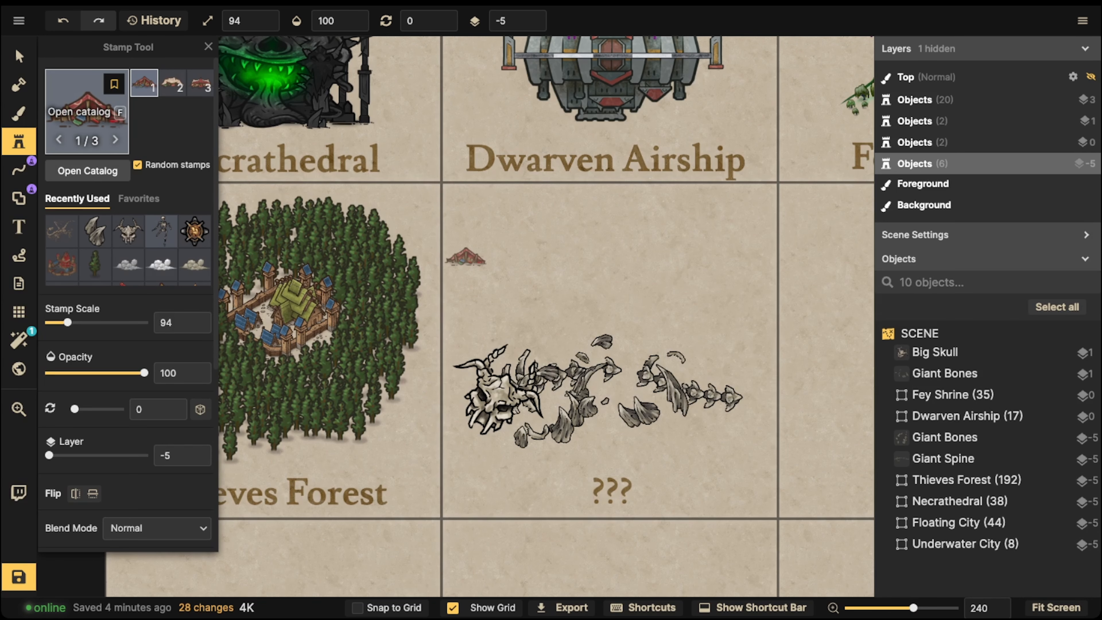
pyautogui.click(87, 111)
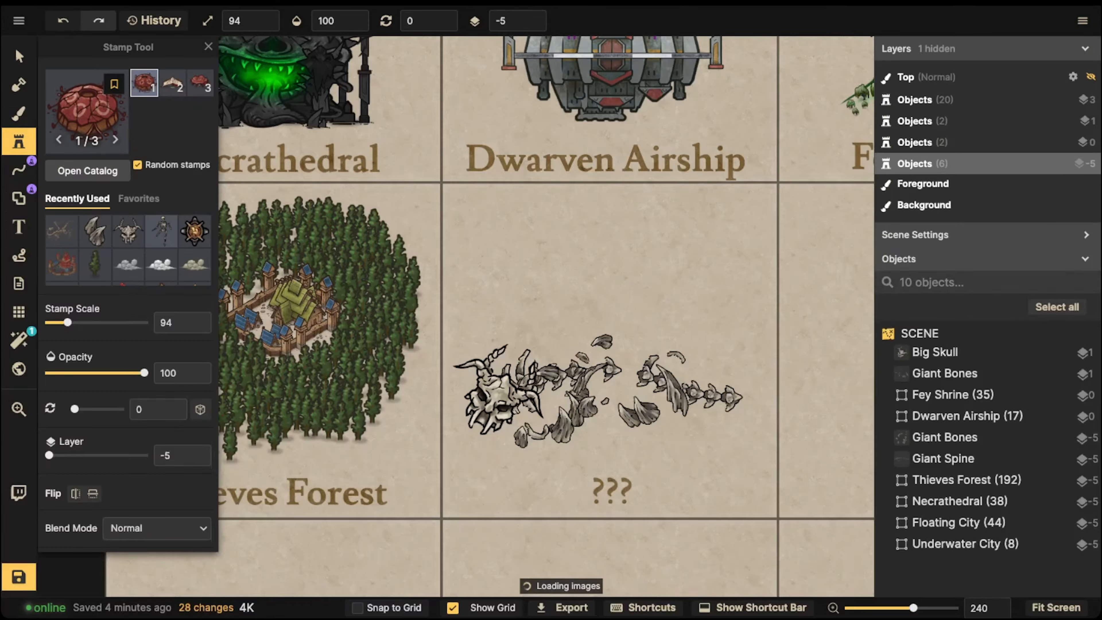
# Step: Place a round red tent in the gap mid-spine and a flat red tent just below the skull's horns, both at scale 174
pyautogui.scroll(5, 554, 347)
pyautogui.keyDown('shift'); pyautogui.scroll(4, 668, 362); pyautogui.keyUp('shift')
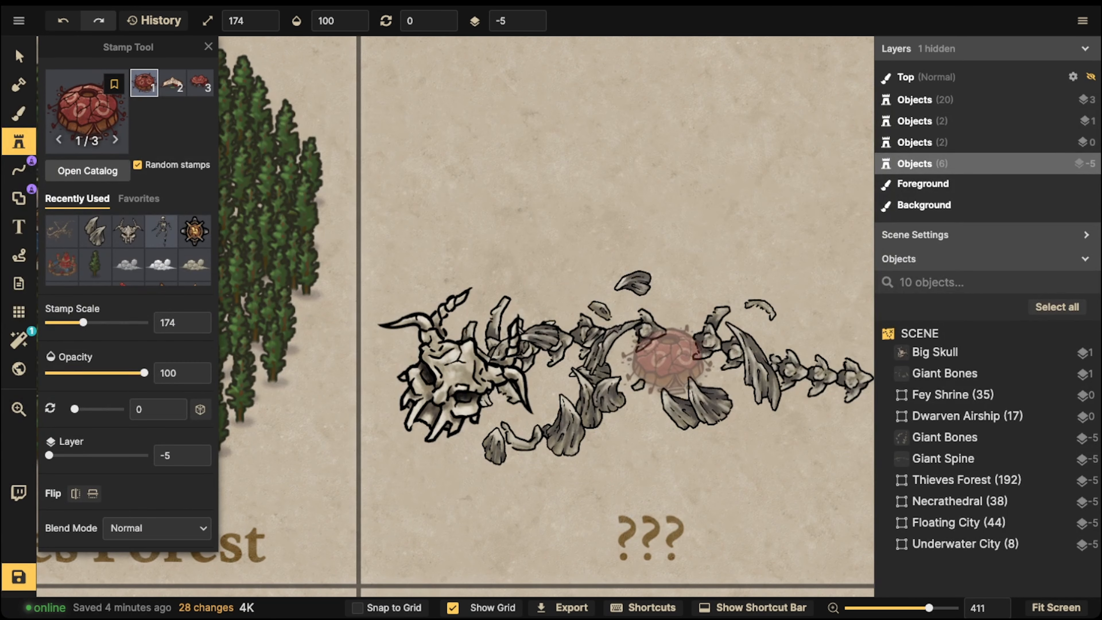
pyautogui.click(648, 358)
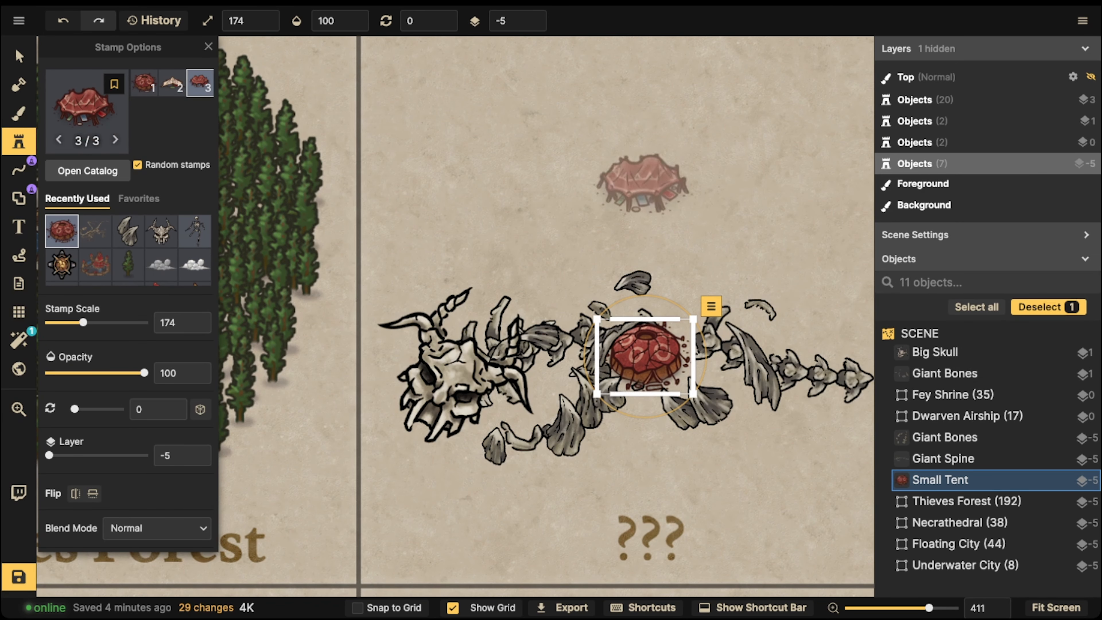
pyautogui.moveTo(642, 359); pyautogui.dragTo(645, 356)
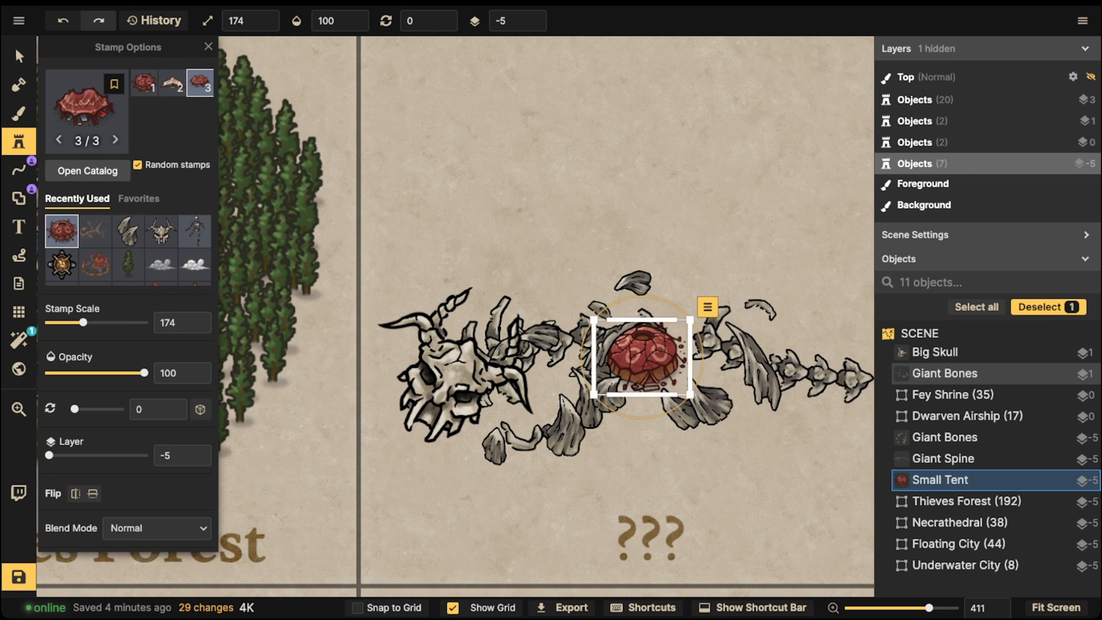
pyautogui.click(645, 306)
pyautogui.press('Left')
pyautogui.press('Left')
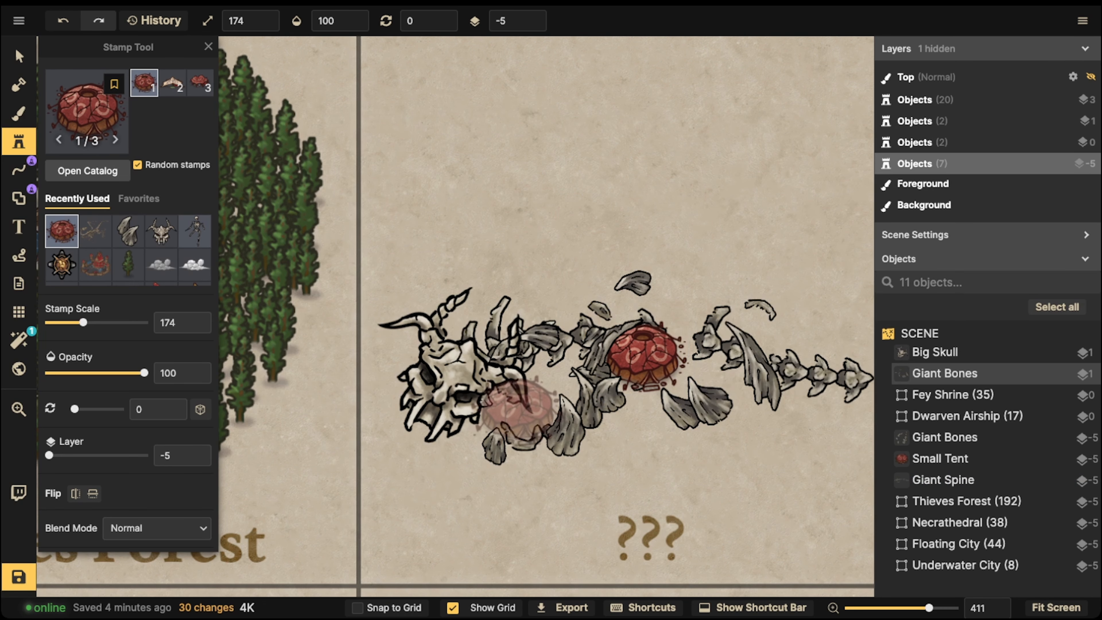
pyautogui.click(518, 408)
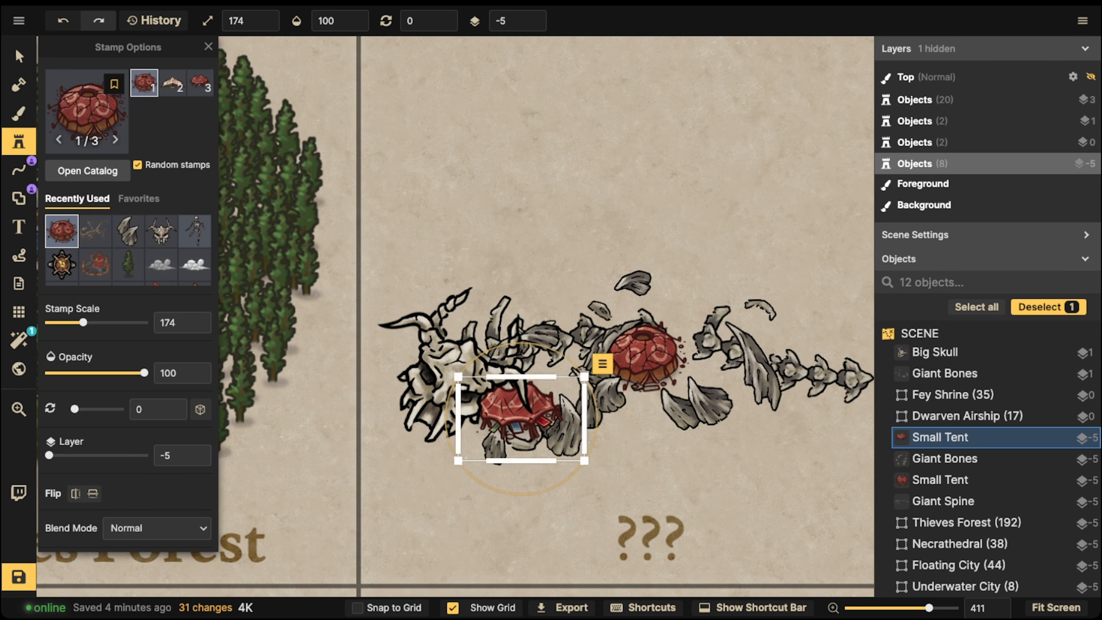
pyautogui.click(705, 382)
# Step: Place a cream tent above the spine behind the skull and a flat red tent over the tail end of the spine
pyautogui.press('space')
pyautogui.moveTo(755, 383); pyautogui.dragTo(607, 376)
pyautogui.press('Left')
pyautogui.press('Left')
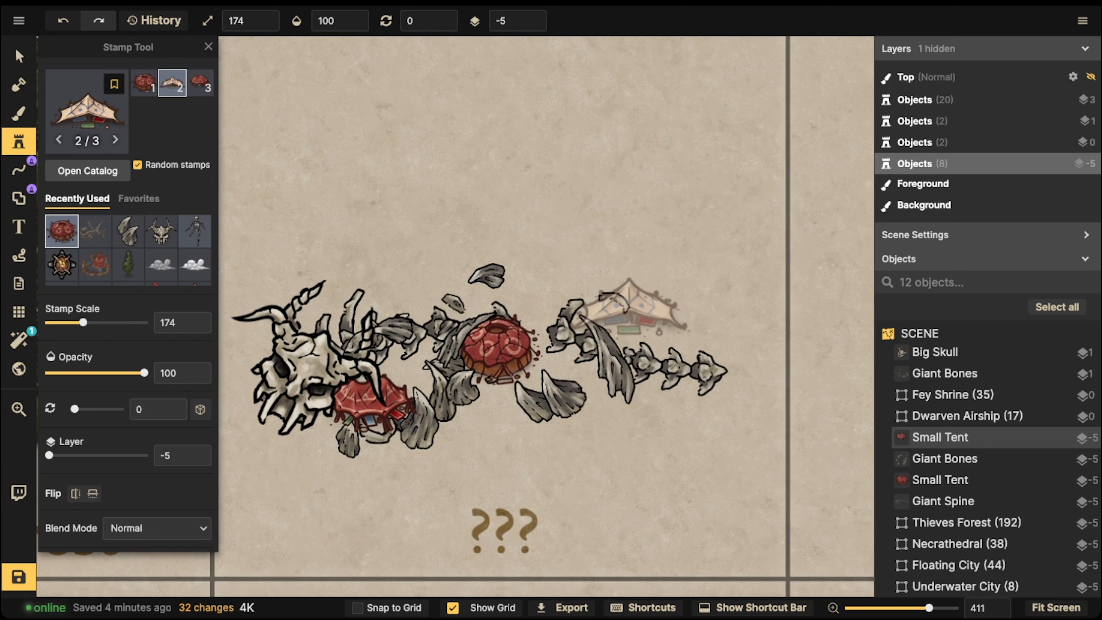
pyautogui.click(407, 303)
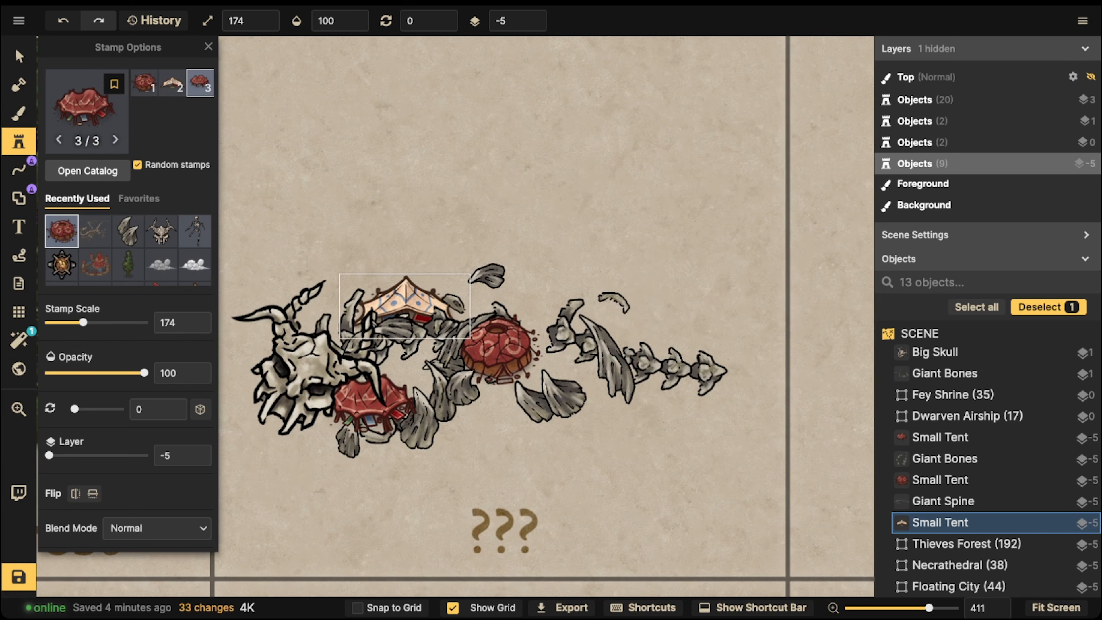
pyautogui.click(598, 332)
pyautogui.click(649, 331)
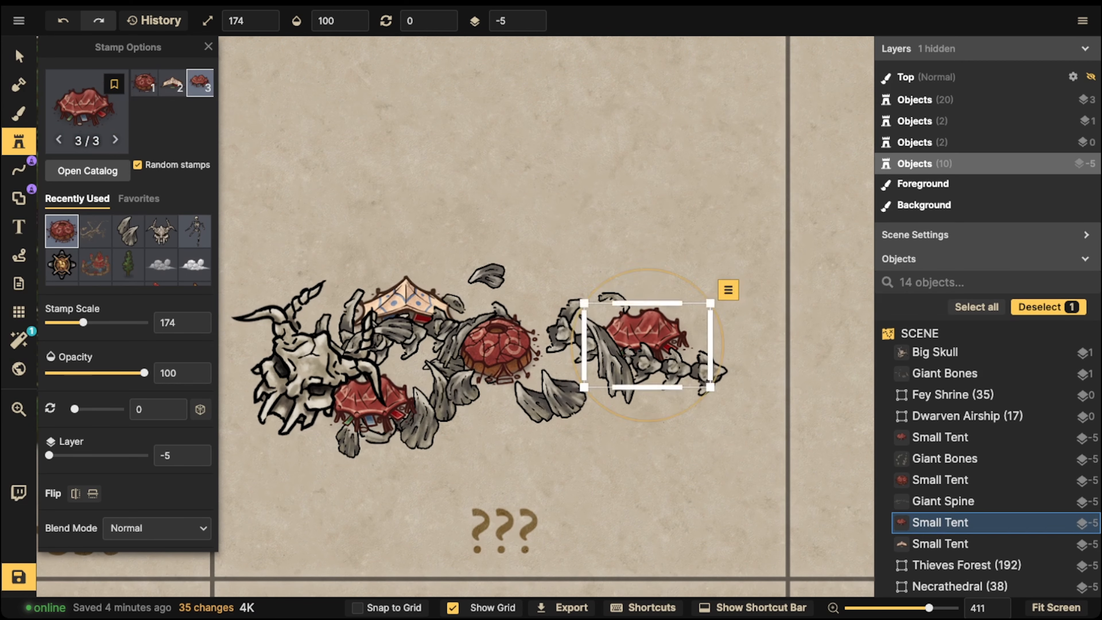
# Step: Add a round red tent below the bones and a flat red tent above the spine, both on layer 1 at scale 134
pyautogui.click(516, 418)
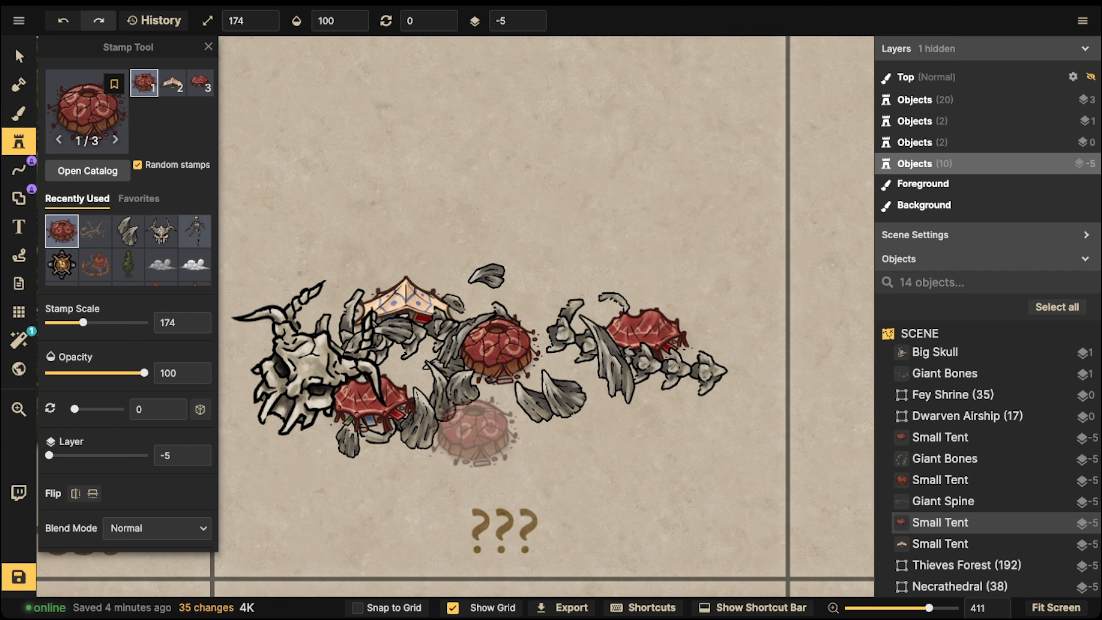
pyautogui.click(475, 432)
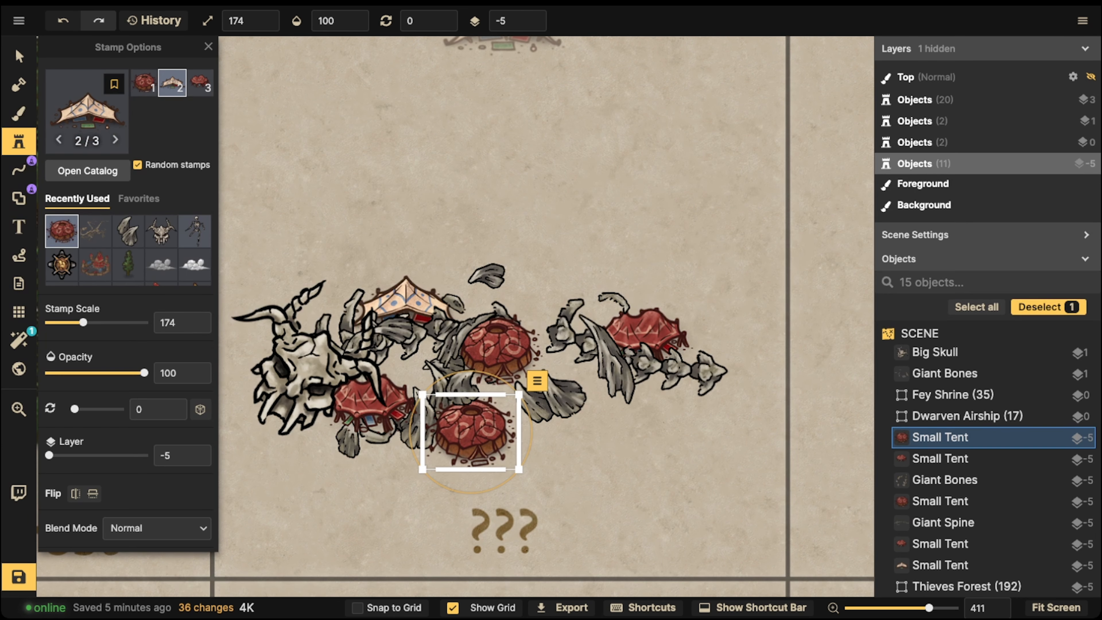
pyautogui.click(538, 17)
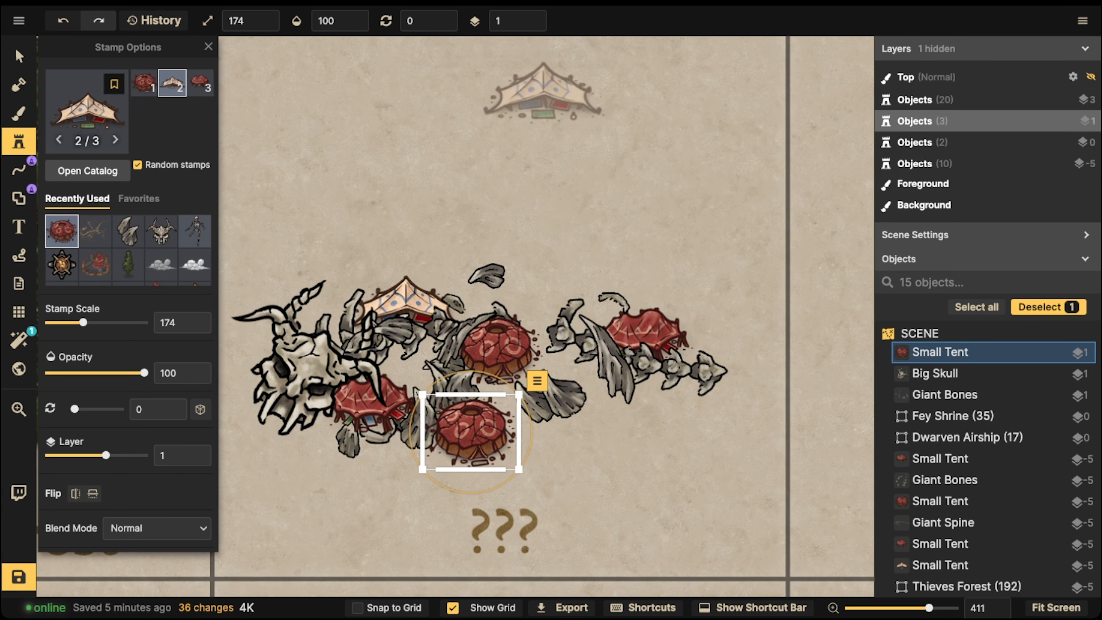
pyautogui.moveTo(473, 429); pyautogui.dragTo(476, 425)
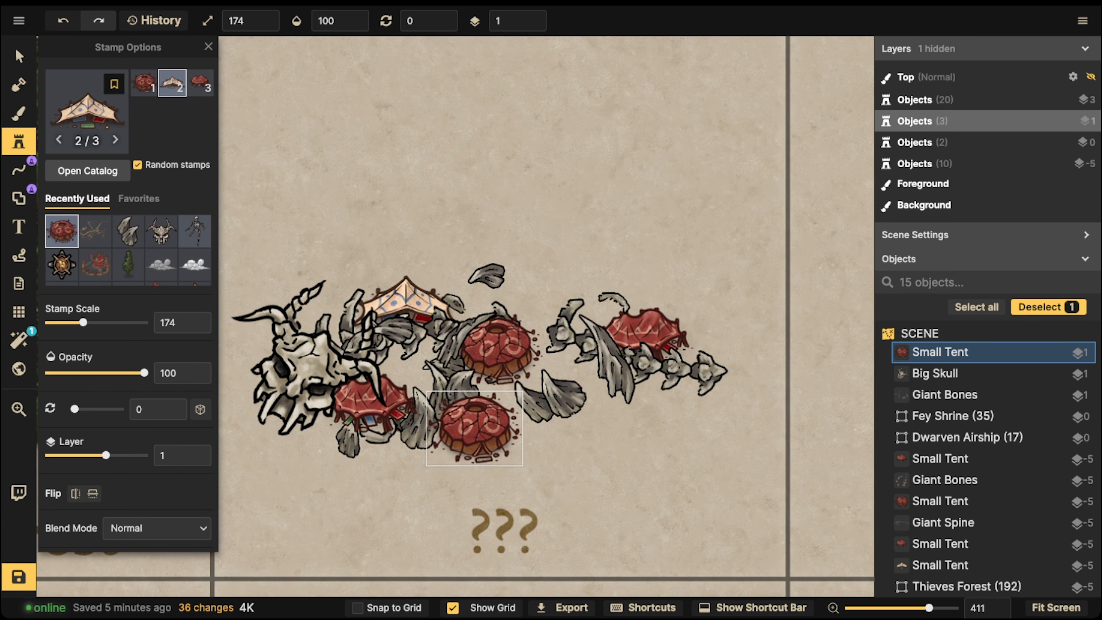
pyautogui.scroll(-3, 474, 429)
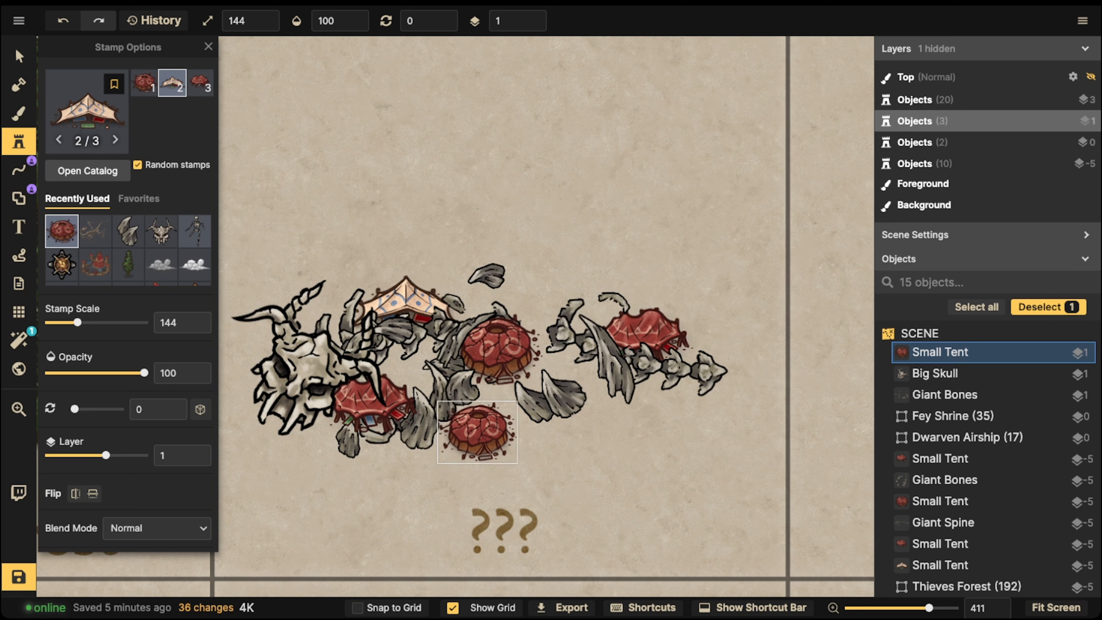
pyautogui.press('Escape')
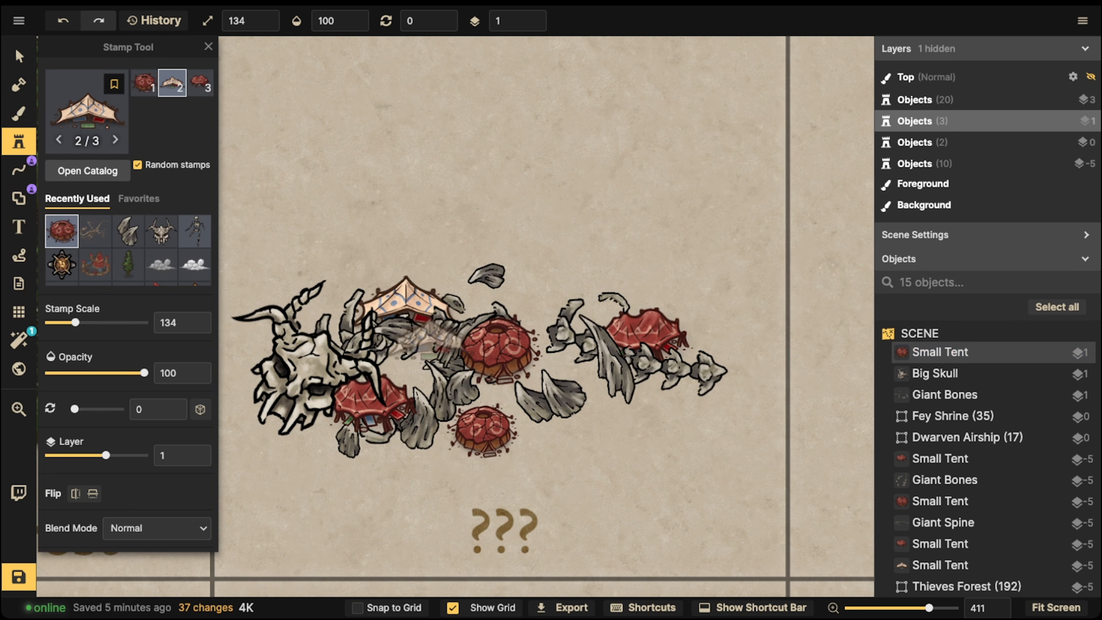
pyautogui.press('Right')
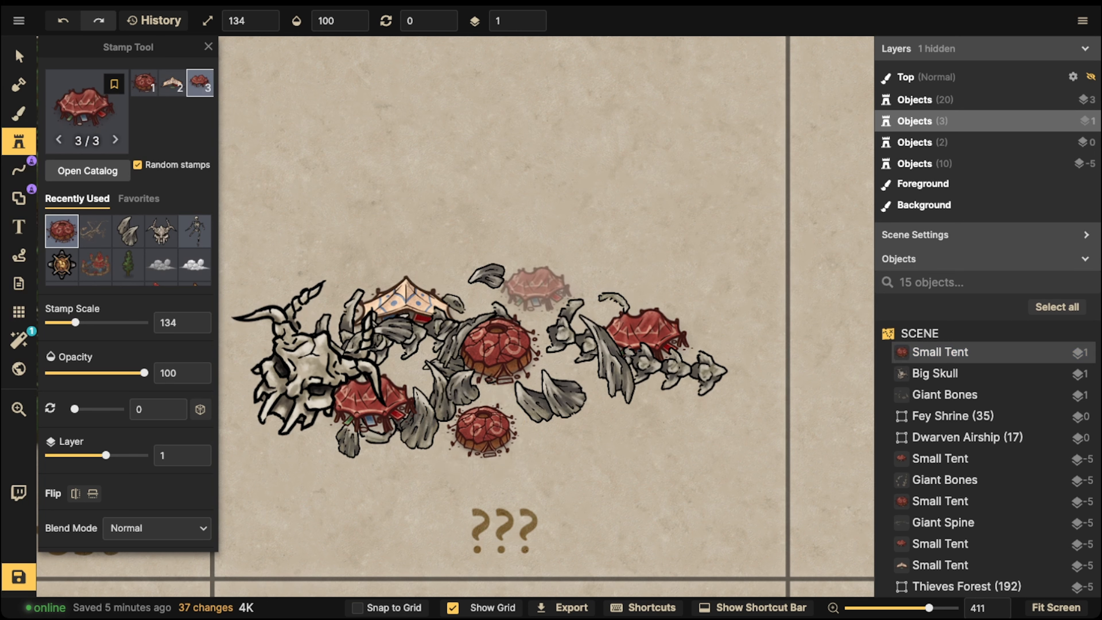
pyautogui.click(538, 292)
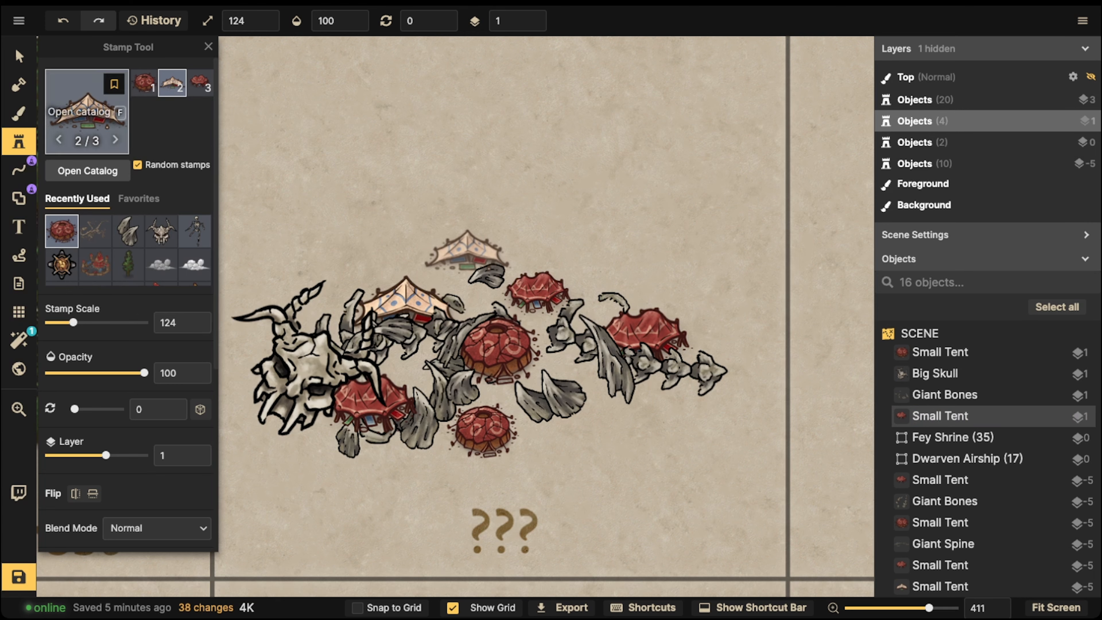
# Step: Select the whole skeleton with its tents and move it up toward the centre of the cell
pyautogui.press('v')
pyautogui.moveTo(234, 209); pyautogui.dragTo(707, 448)
pyautogui.moveTo(625, 373); pyautogui.dragTo(667, 297)
pyautogui.click(677, 404)
pyautogui.click(690, 288)
# Step: Place the first giant bones variant below the skull with scale 64, rotation 330 and layer 1
pyautogui.click(18, 141)
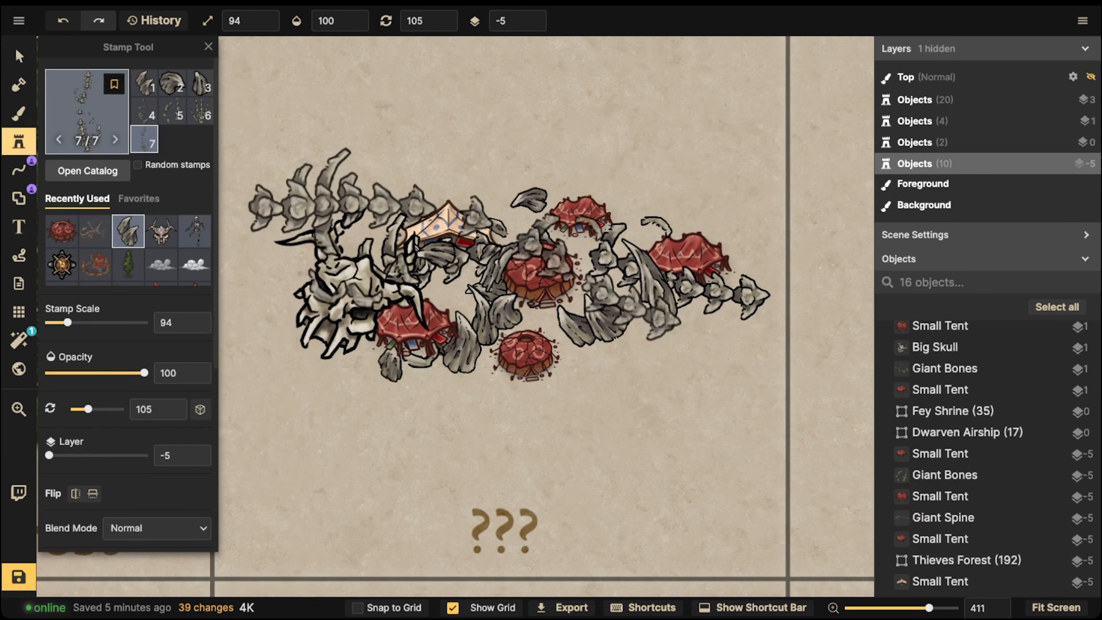
pyautogui.click(144, 82)
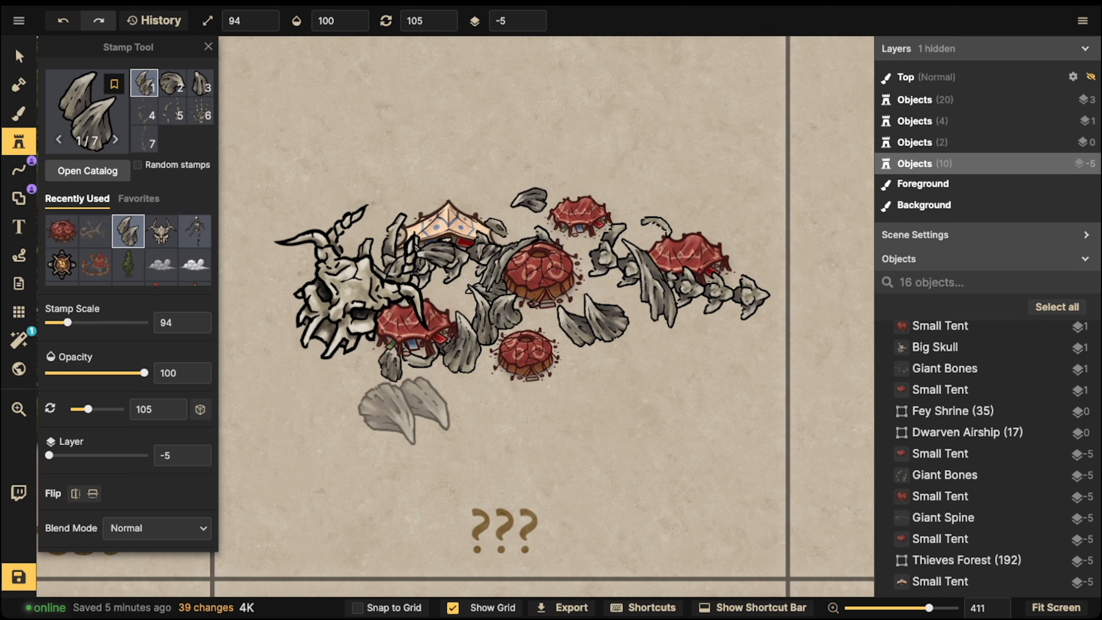
pyautogui.keyDown('alt'); pyautogui.scroll(-10, 352, 365); pyautogui.keyUp('alt')
pyautogui.keyDown('alt'); pyautogui.scroll(1, 370, 418); pyautogui.keyUp('alt')
pyautogui.keyDown('shift'); pyautogui.scroll(-3, 369, 412); pyautogui.keyUp('shift')
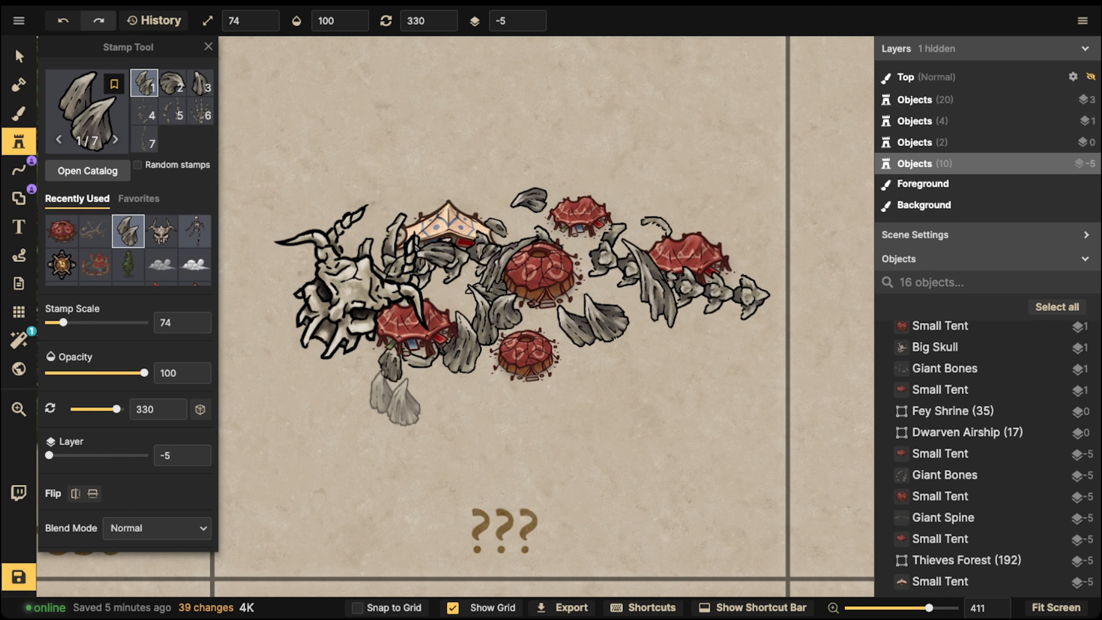
pyautogui.keyDown('alt'); pyautogui.scroll(1, 282, 321); pyautogui.keyUp('alt')
pyautogui.keyDown('alt'); pyautogui.scroll(-1, 304, 351); pyautogui.keyUp('alt')
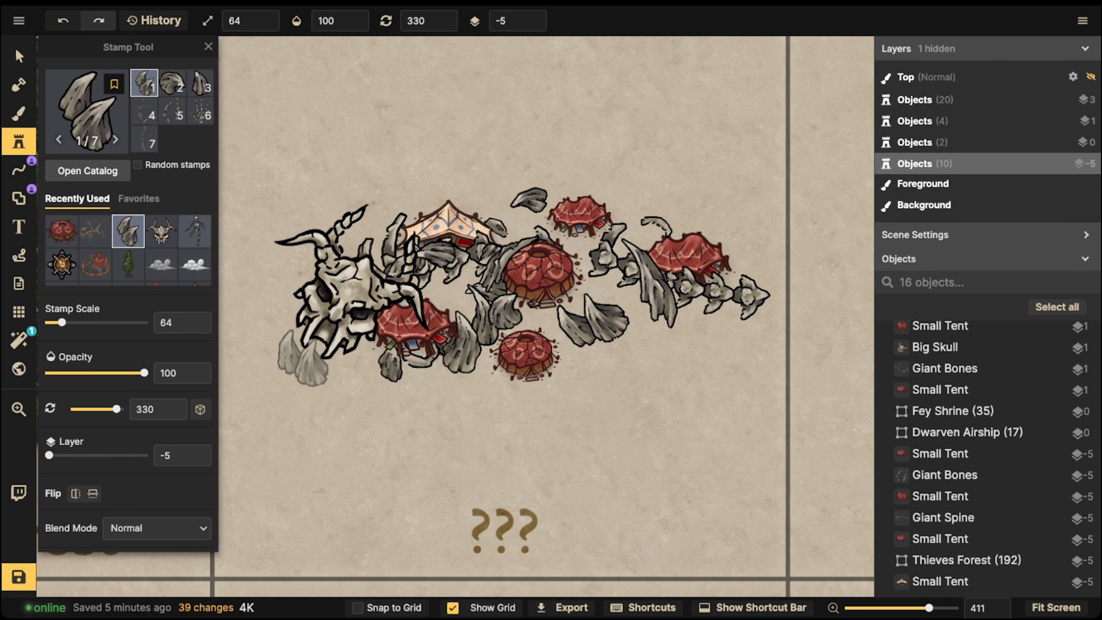
pyautogui.click(303, 353)
pyautogui.click(541, 20)
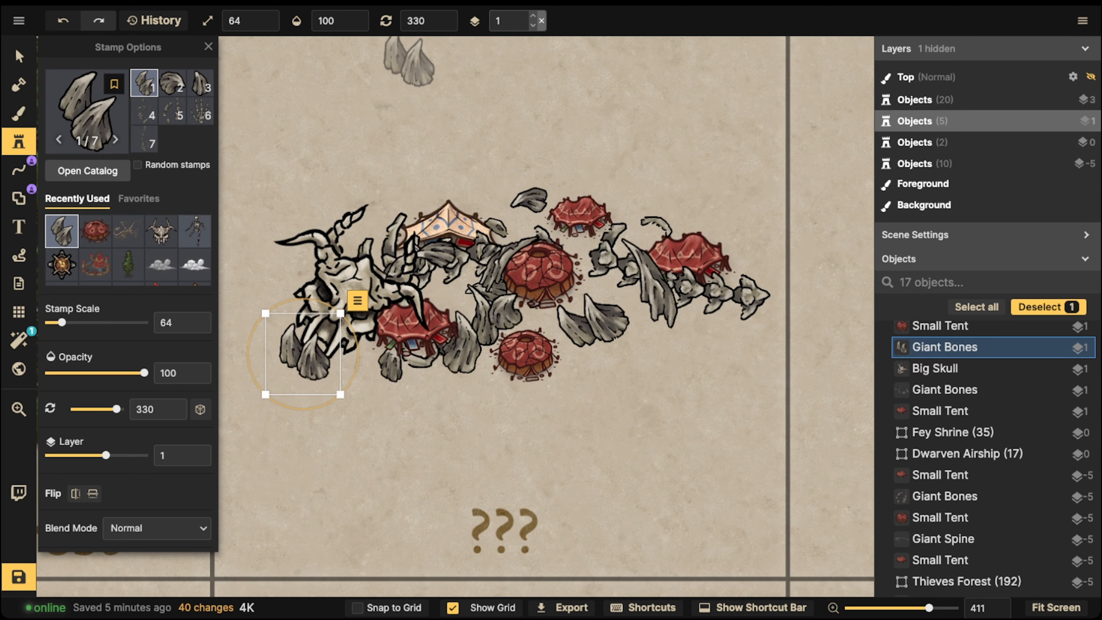
pyautogui.press('Escape')
# Step: Place the second giant bones variant, flipped horizontally, below the tail end of the spine with scale 64, rotation 75 and layer 1
pyautogui.press('Left')
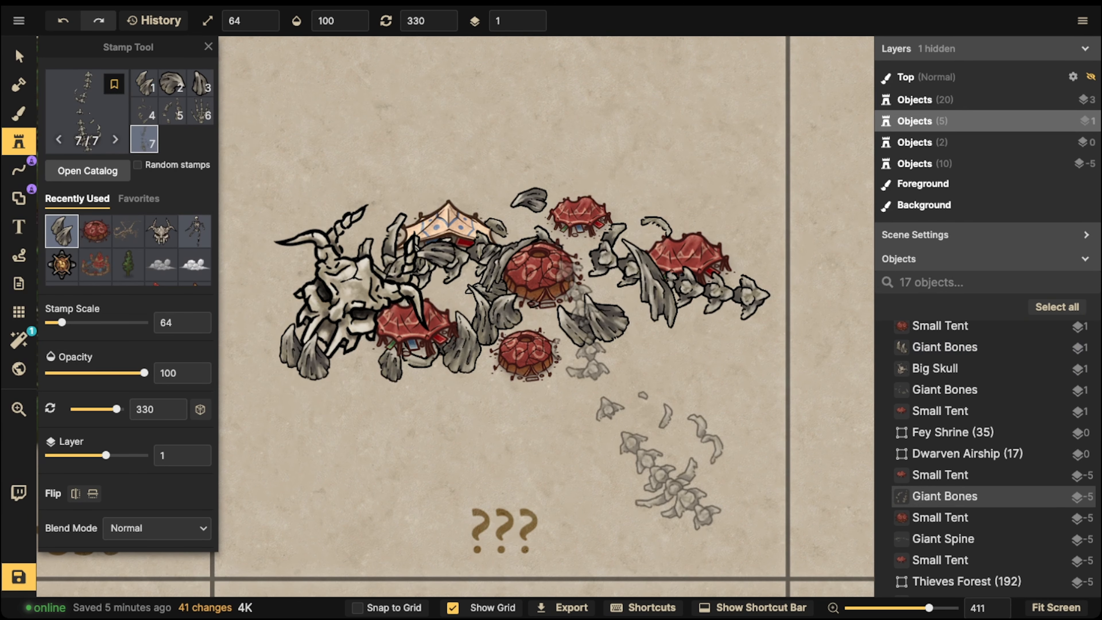
pyautogui.press('Right')
pyautogui.press('Right')
pyautogui.press('f')
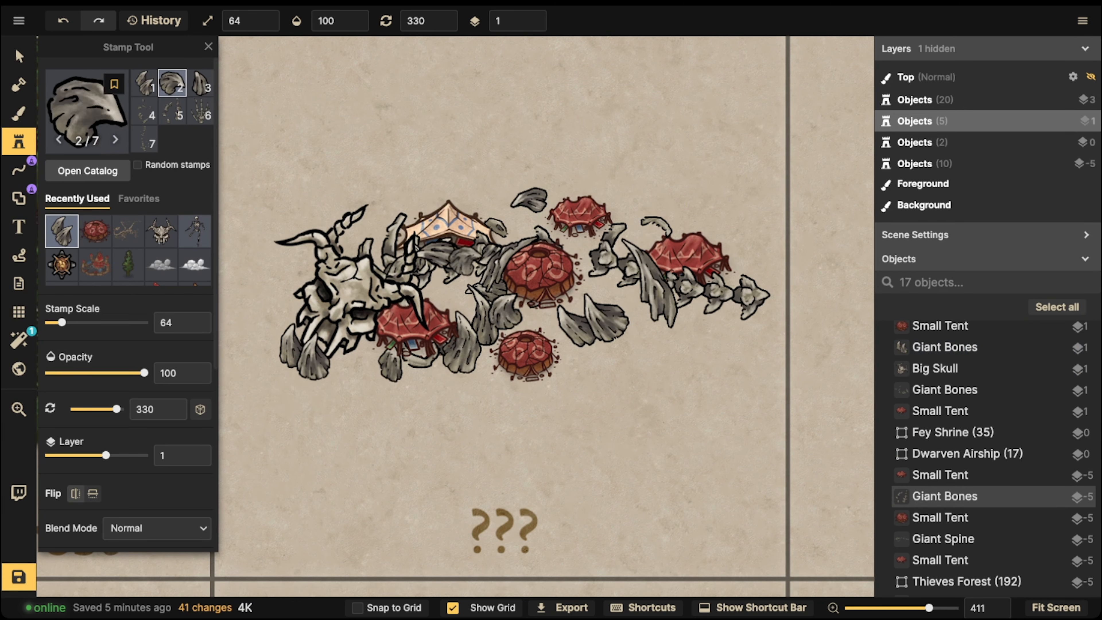
pyautogui.keyDown('alt'); pyautogui.scroll(-20, 624, 368); pyautogui.keyUp('alt')
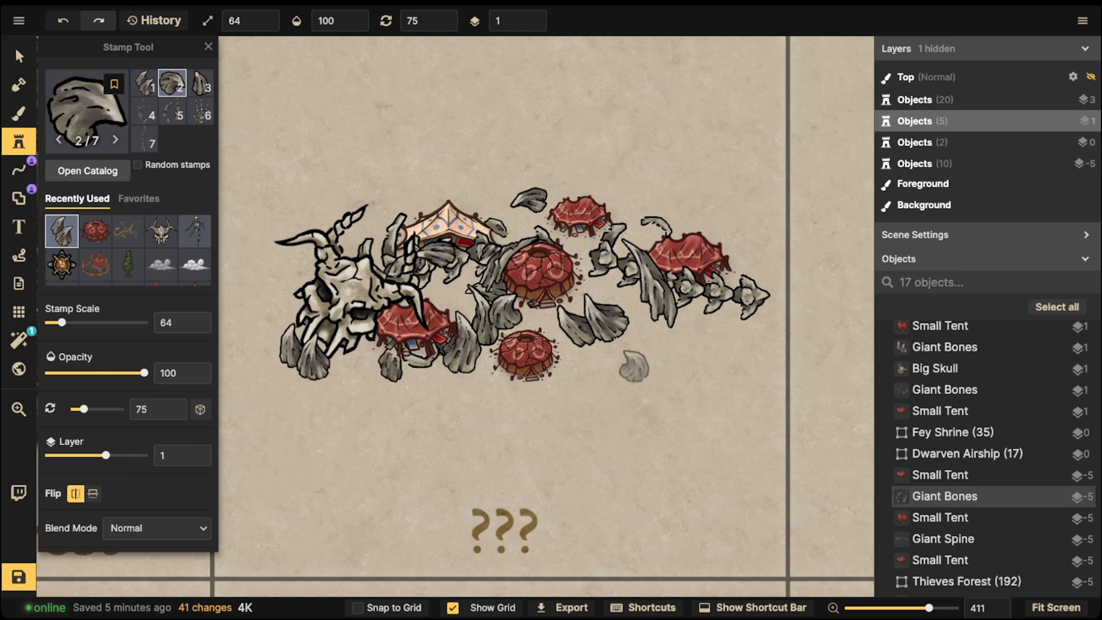
pyautogui.click(636, 368)
pyautogui.scroll(-3, 364, 208)
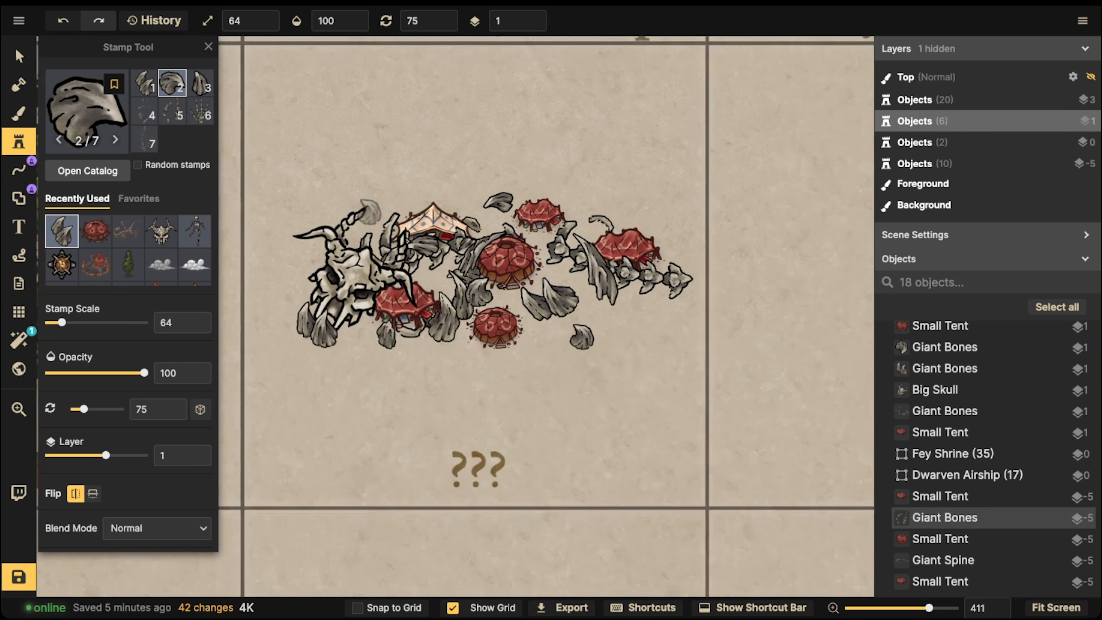
# Step: Select the whole skeleton with its tents and move it slightly down and toward the left side of the cell
pyautogui.press('v')
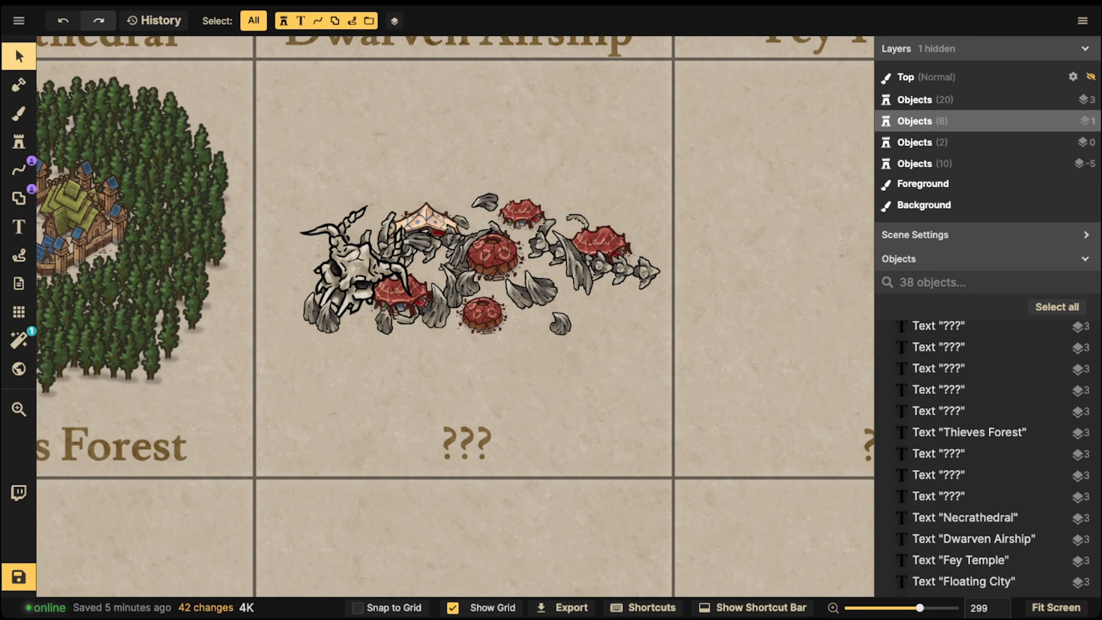
pyautogui.moveTo(279, 171); pyautogui.dragTo(637, 342)
pyautogui.moveTo(603, 256); pyautogui.dragTo(583, 265)
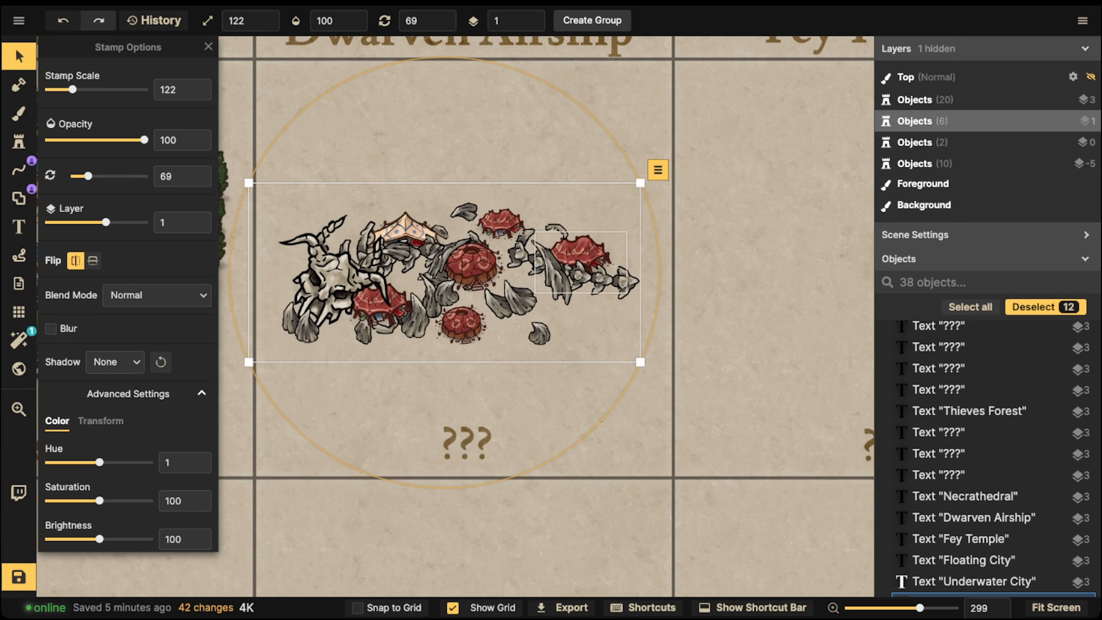
pyautogui.moveTo(511, 264); pyautogui.dragTo(519, 265)
# Step: Darken the horned skull to brightness 87 and keep only the skull selected
pyautogui.click(341, 273)
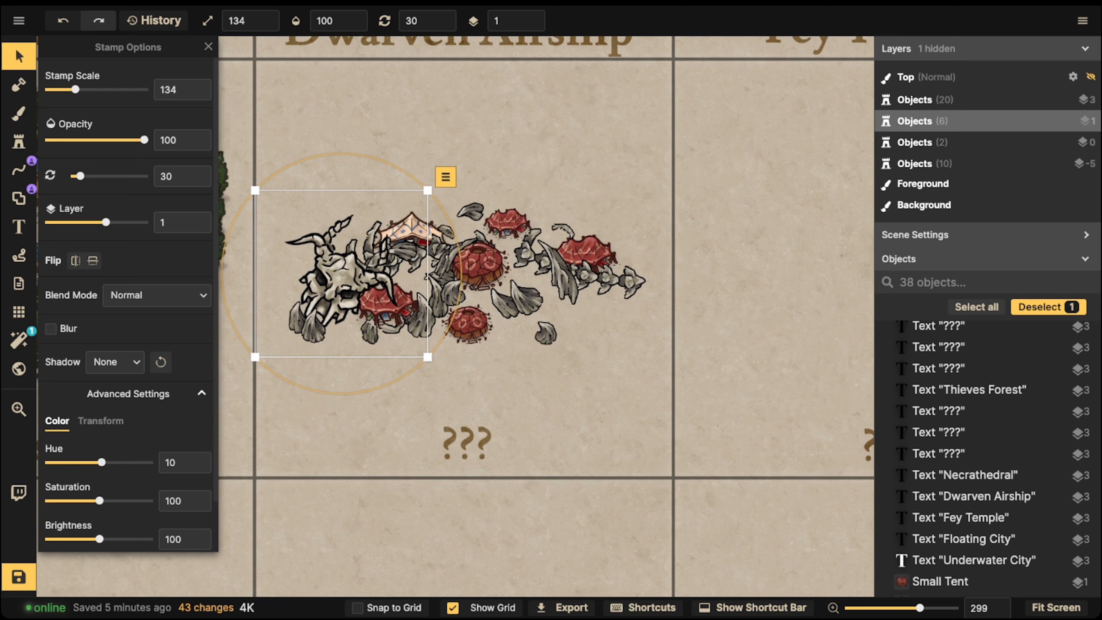
pyautogui.moveTo(99, 538); pyautogui.dragTo(92, 539)
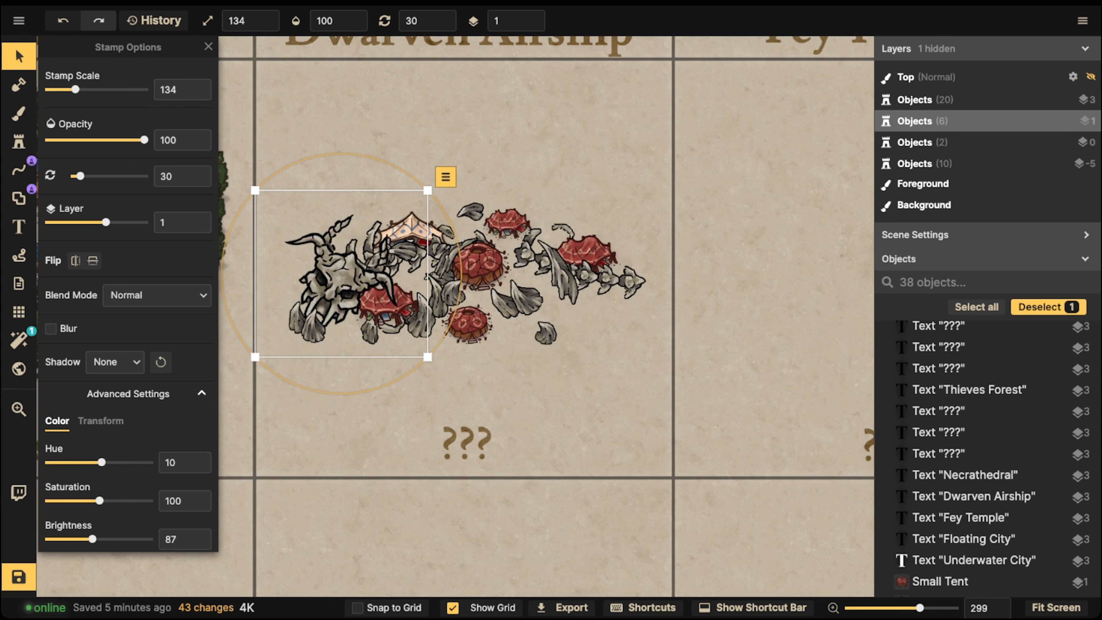
pyautogui.press('Escape')
pyautogui.moveTo(588, 325); pyautogui.dragTo(651, 349)
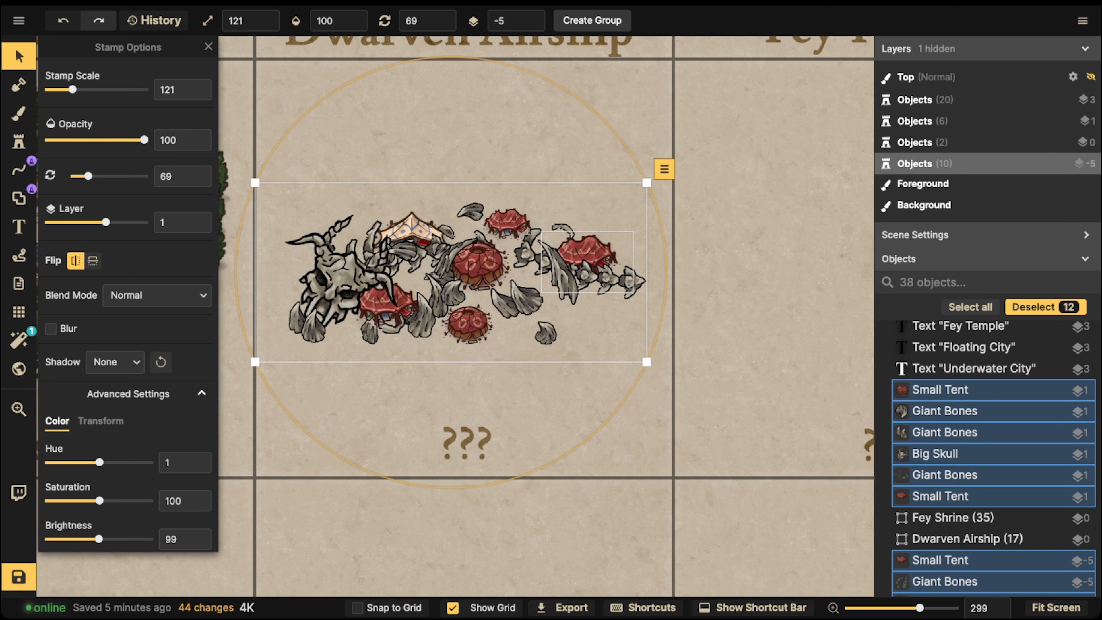
pyautogui.click(339, 273)
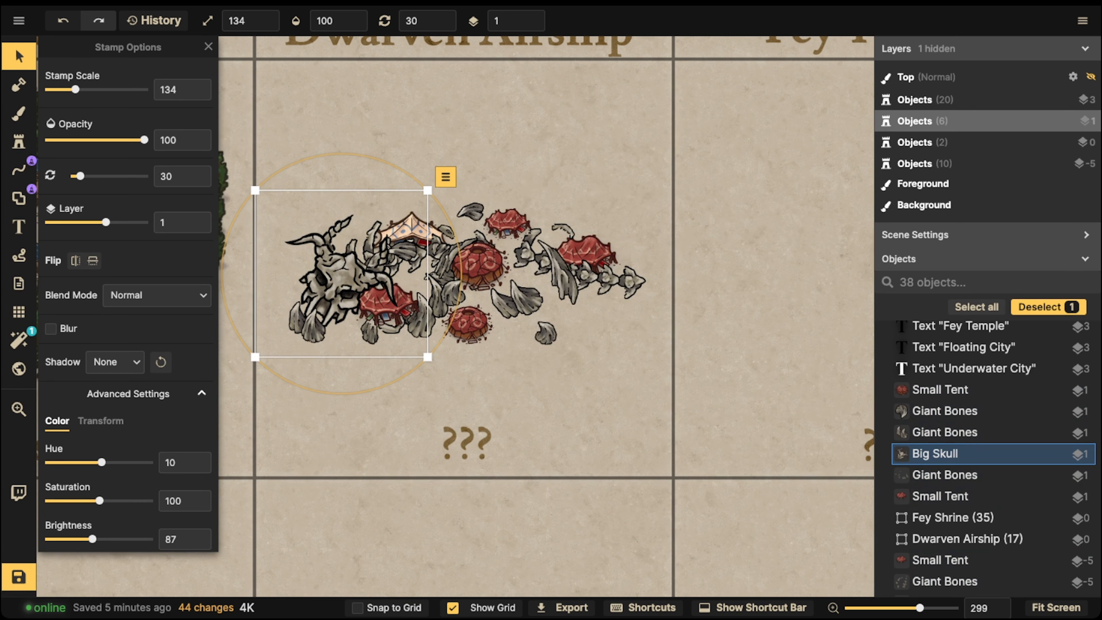
# Step: Try shrinking the skull to scale 84 and enlarge it back to scale 134
pyautogui.press('[')
pyautogui.press('[')
pyautogui.press('[')
pyautogui.press('[')
pyautogui.press('[')
pyautogui.press('[')
pyautogui.press('[')
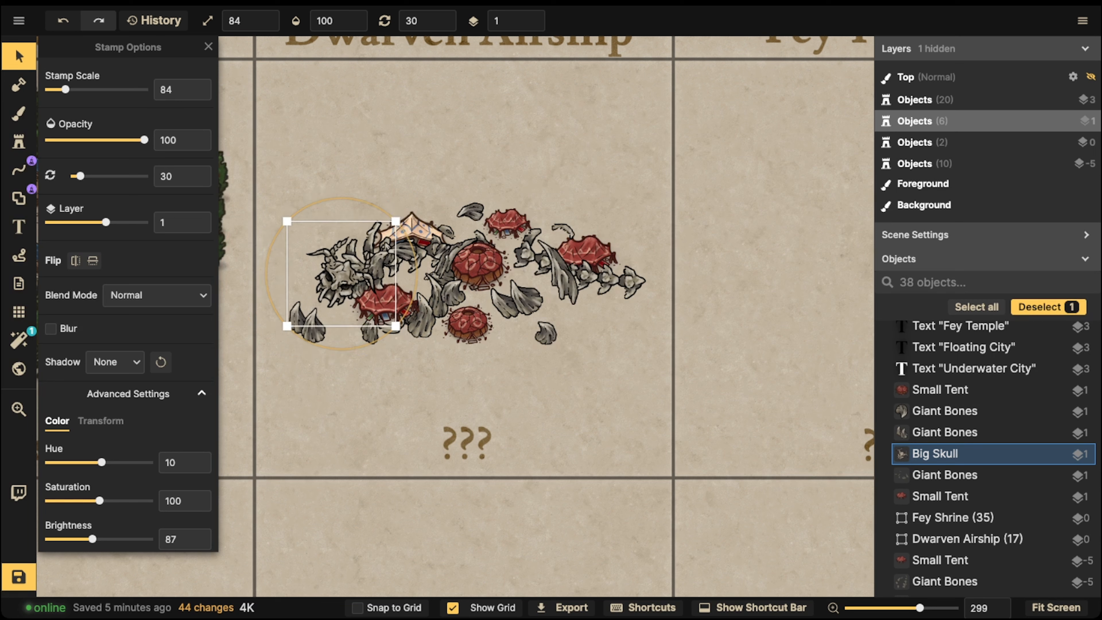
pyautogui.press(']')
pyautogui.press(']')
pyautogui.press(']')
pyautogui.press(']')
pyautogui.press(']')
pyautogui.press(']')
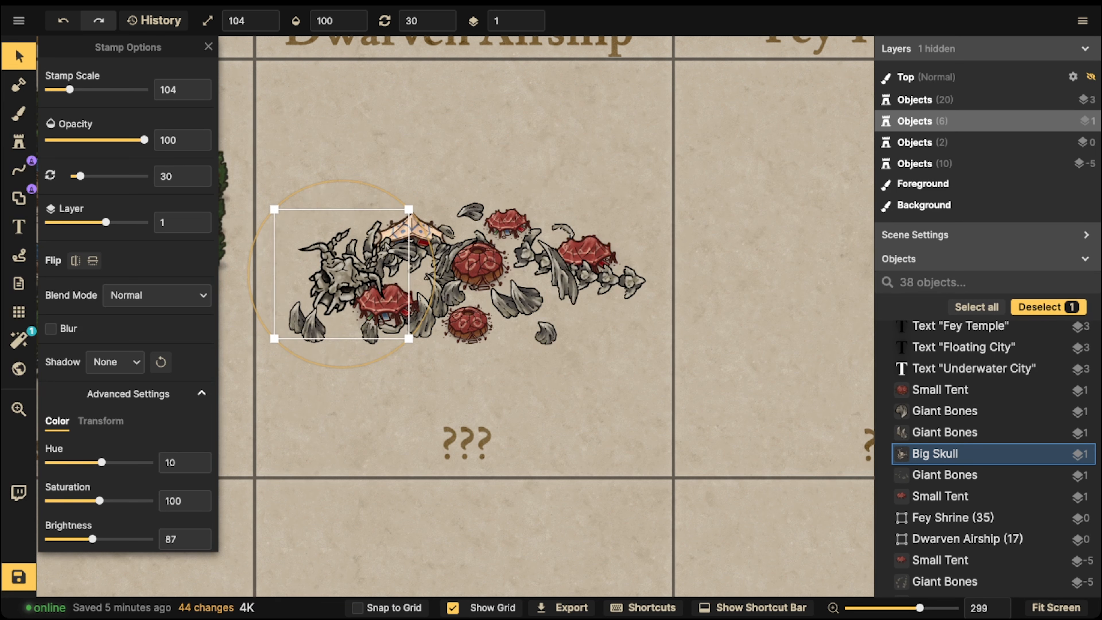
pyautogui.press(']')
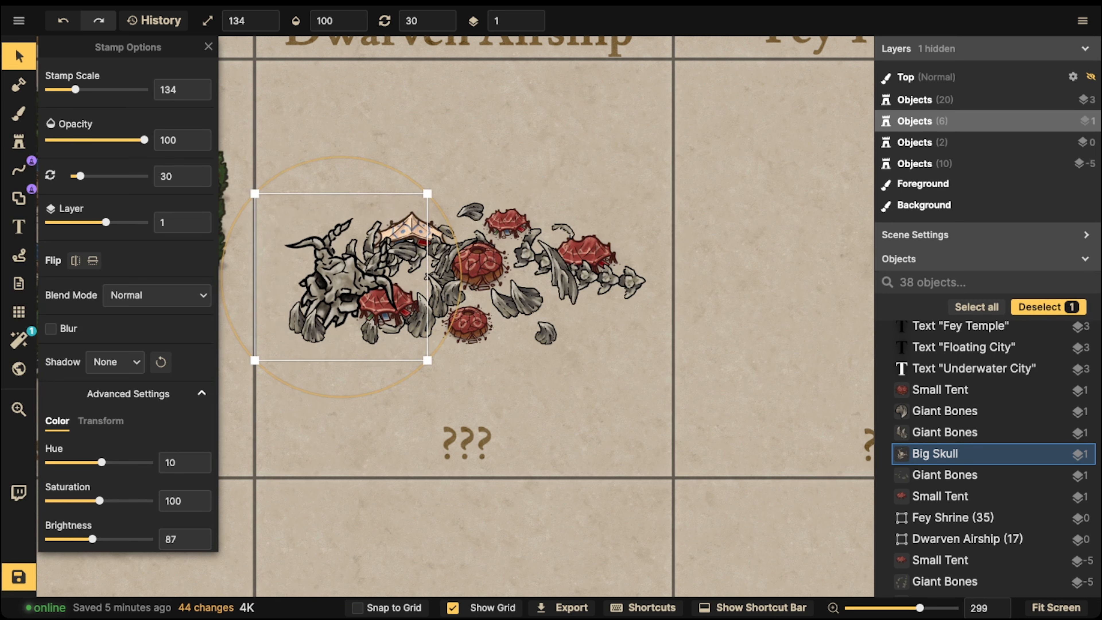
# Step: Rotate the skull to 25.5 degrees and lower its contrast to 74
pyautogui.moveTo(460, 275); pyautogui.dragTo(460, 265)
pyautogui.scroll(-2, 127, 296)
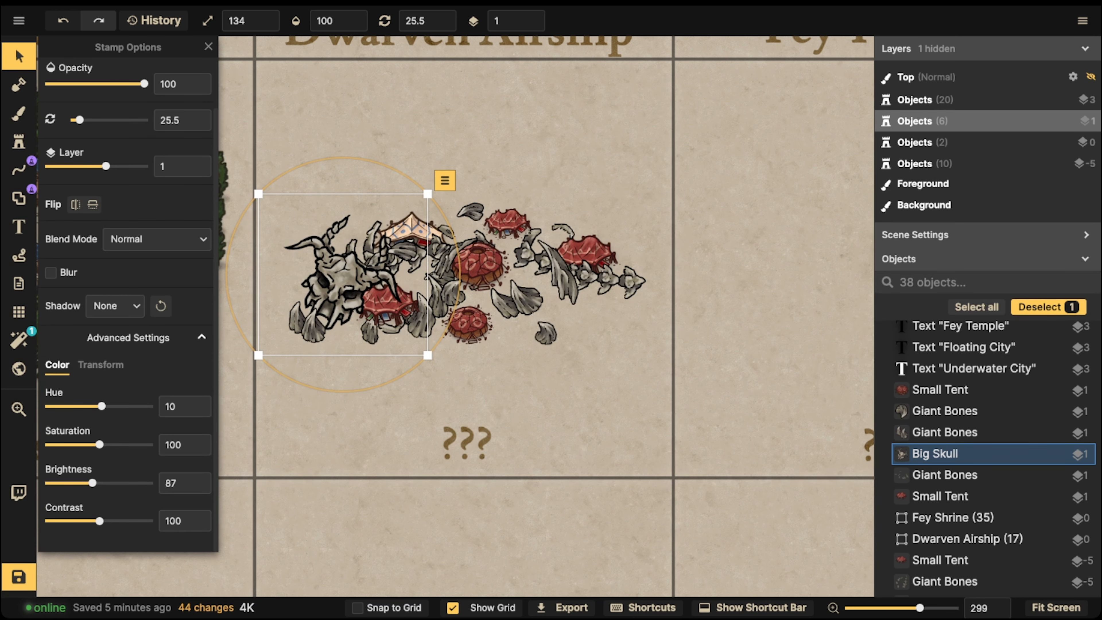
pyautogui.moveTo(99, 521); pyautogui.dragTo(85, 521)
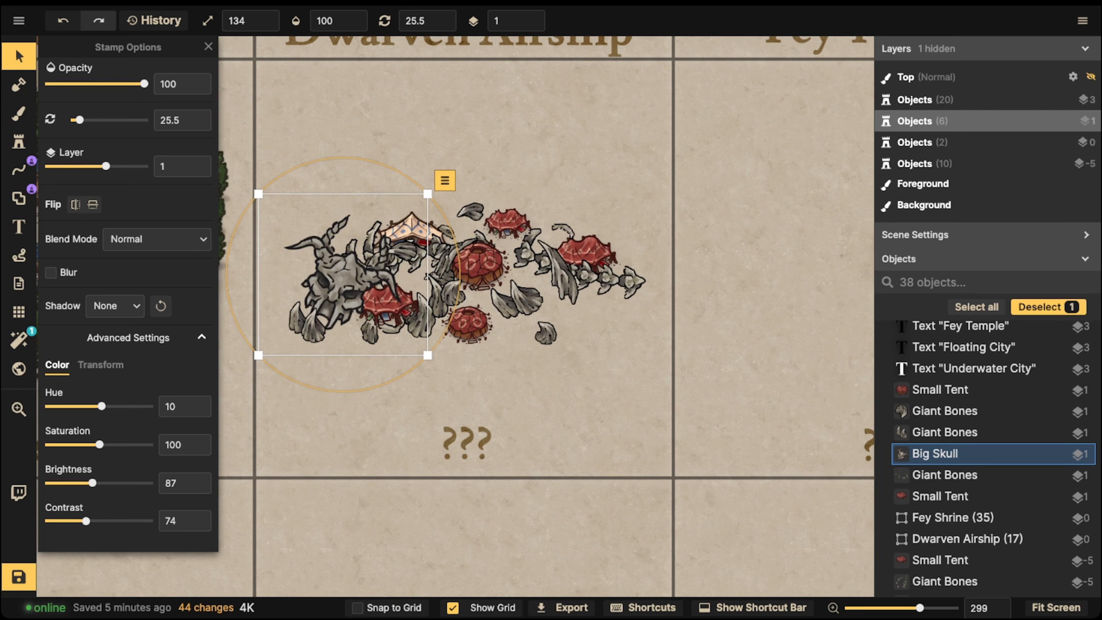
pyautogui.press('Escape')
# Step: Change the ??? label under the skeleton camp to "Cultist Camp"
pyautogui.click(467, 444)
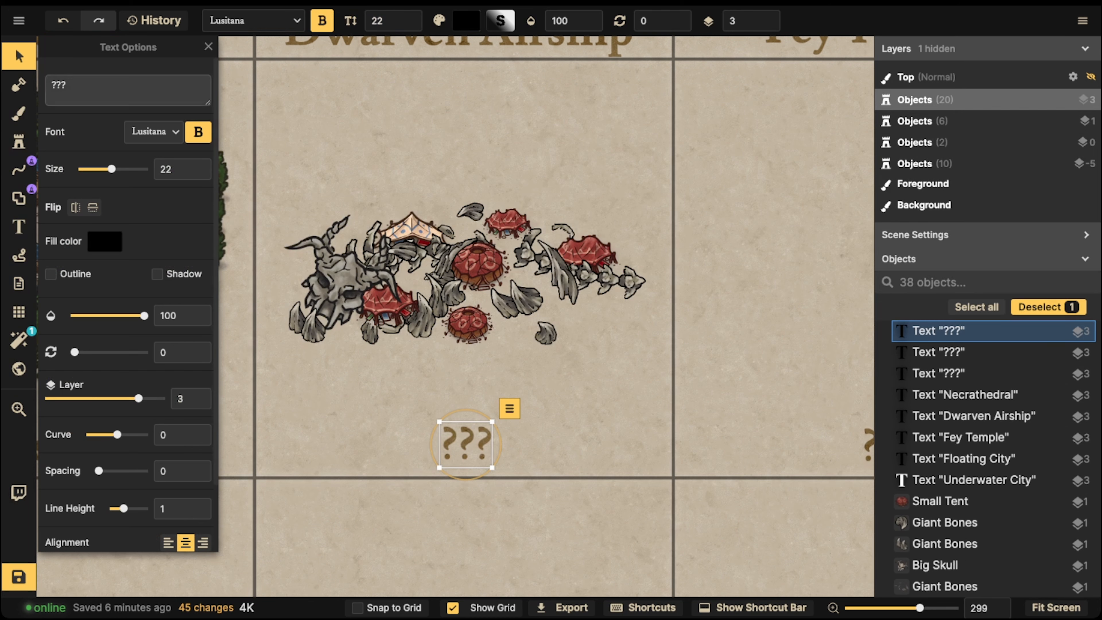
pyautogui.moveTo(87, 87); pyautogui.dragTo(22, 86)
pyautogui.write('Cultist Camp')
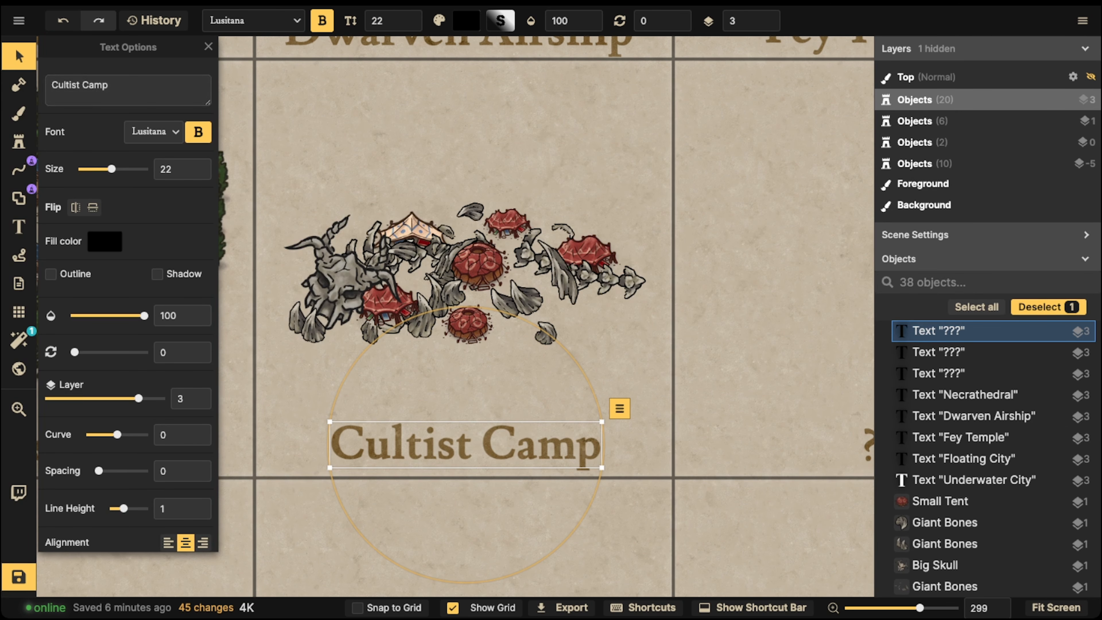
pyautogui.press('Escape')
# Step: Group all the bones, skull and tents under the name "Cultist Camp" and move the group slightly down in its cell
pyautogui.moveTo(293, 161); pyautogui.dragTo(638, 355)
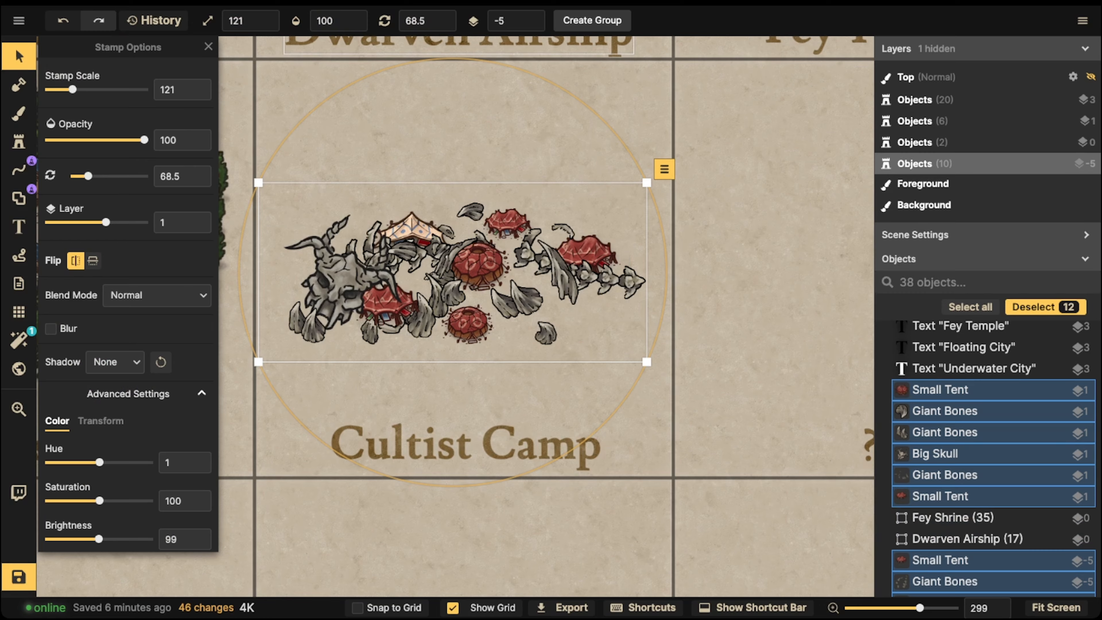
pyautogui.click(593, 20)
pyautogui.write('Multis')
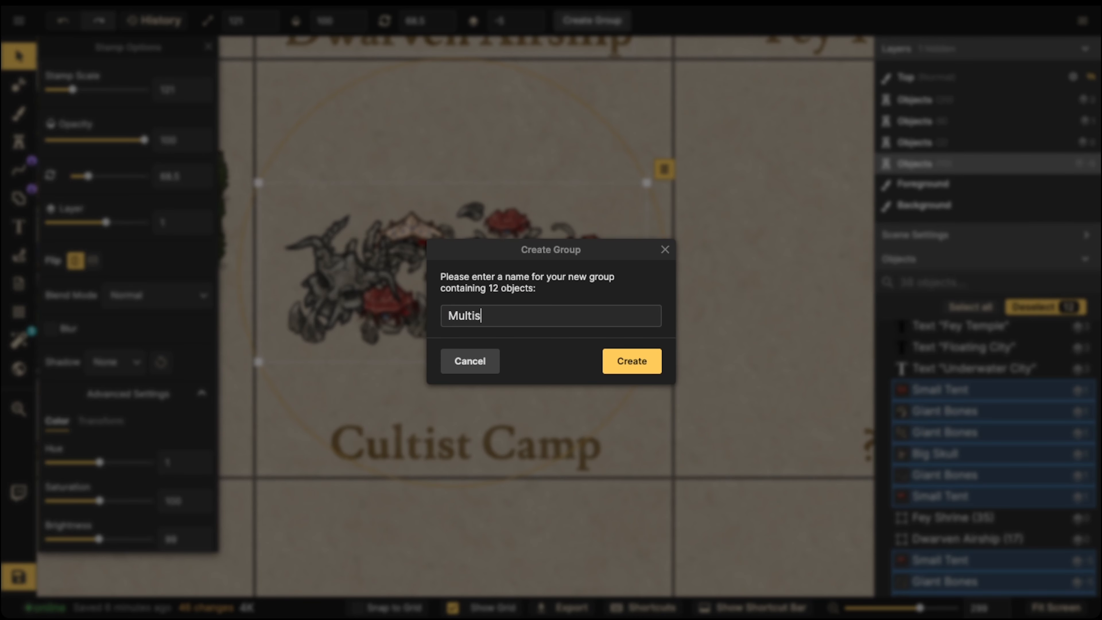
pyautogui.write('t Camp')
pyautogui.press('BackSpace')
pyautogui.write('C')
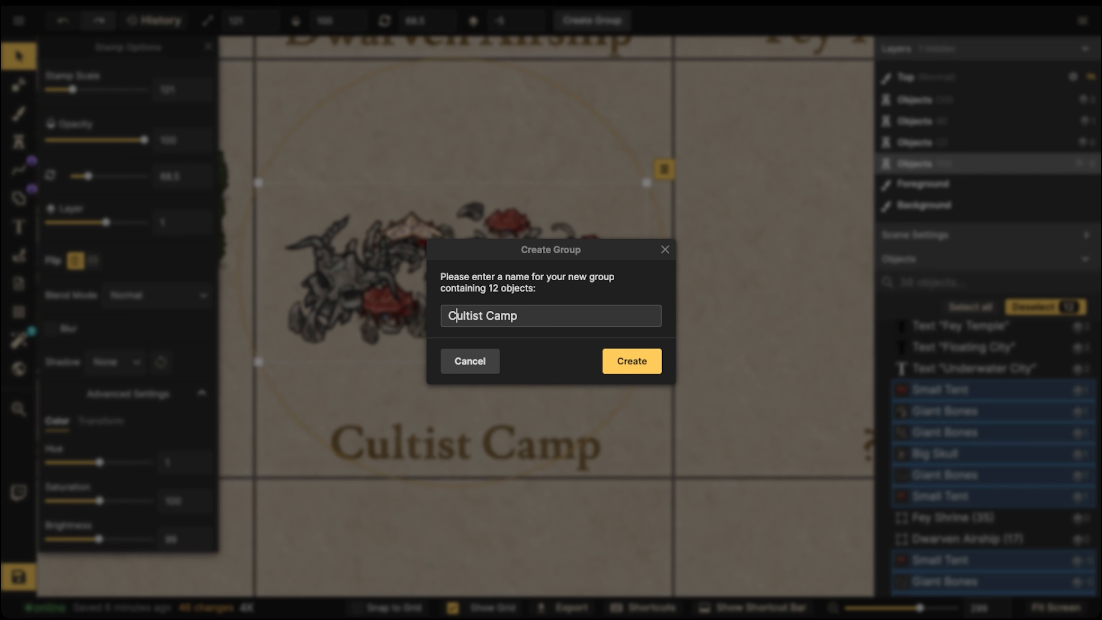
pyautogui.click(631, 361)
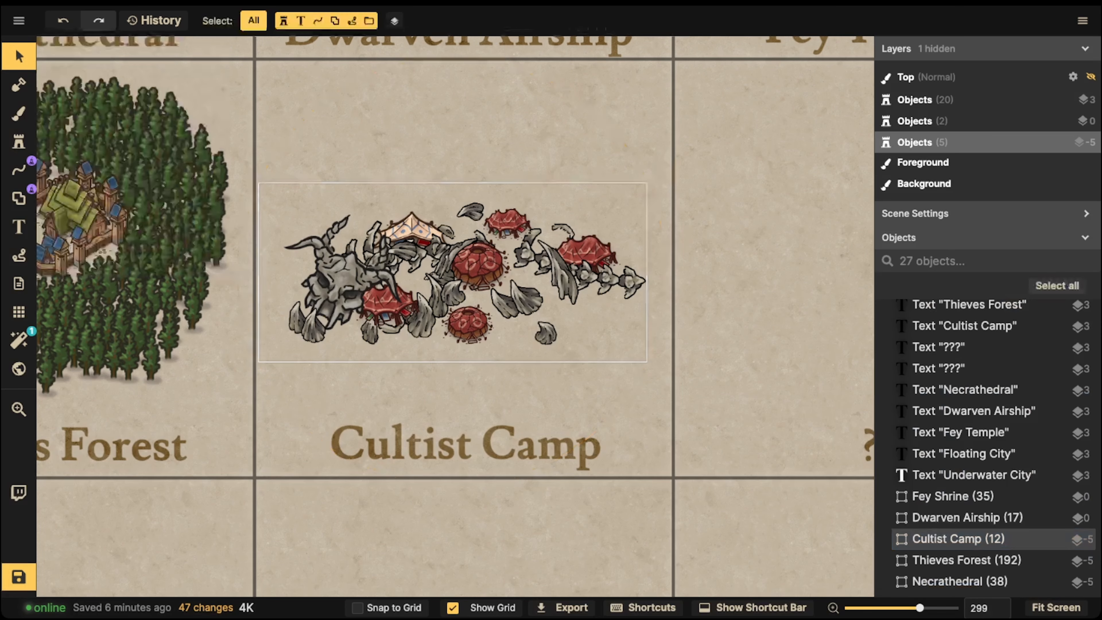
pyautogui.moveTo(551, 300); pyautogui.dragTo(553, 305)
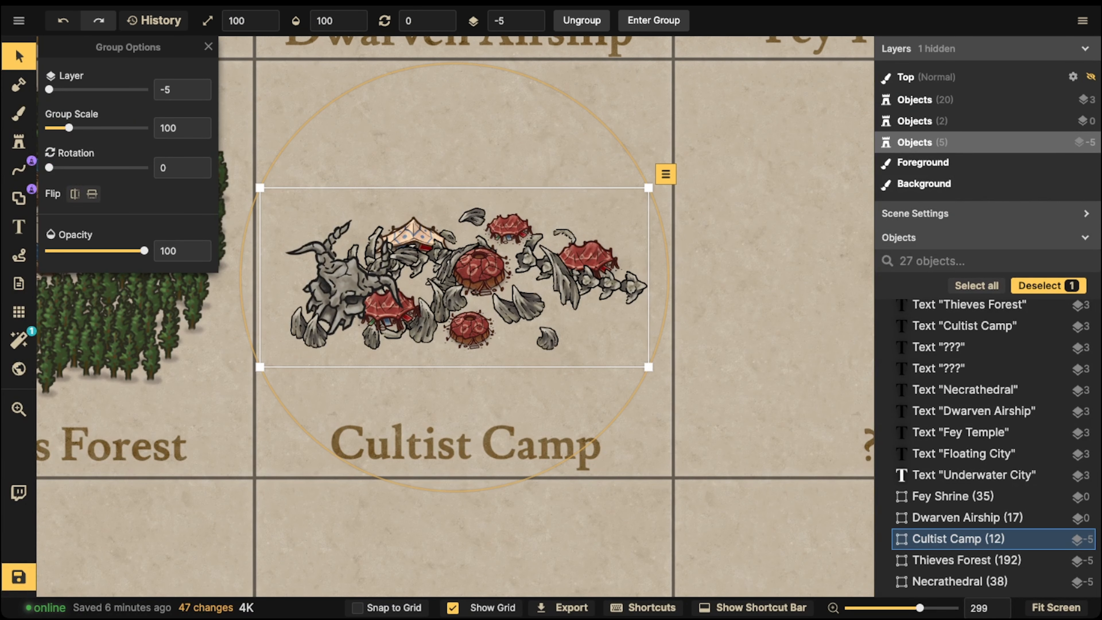
pyautogui.scroll(-4, 397, 268)
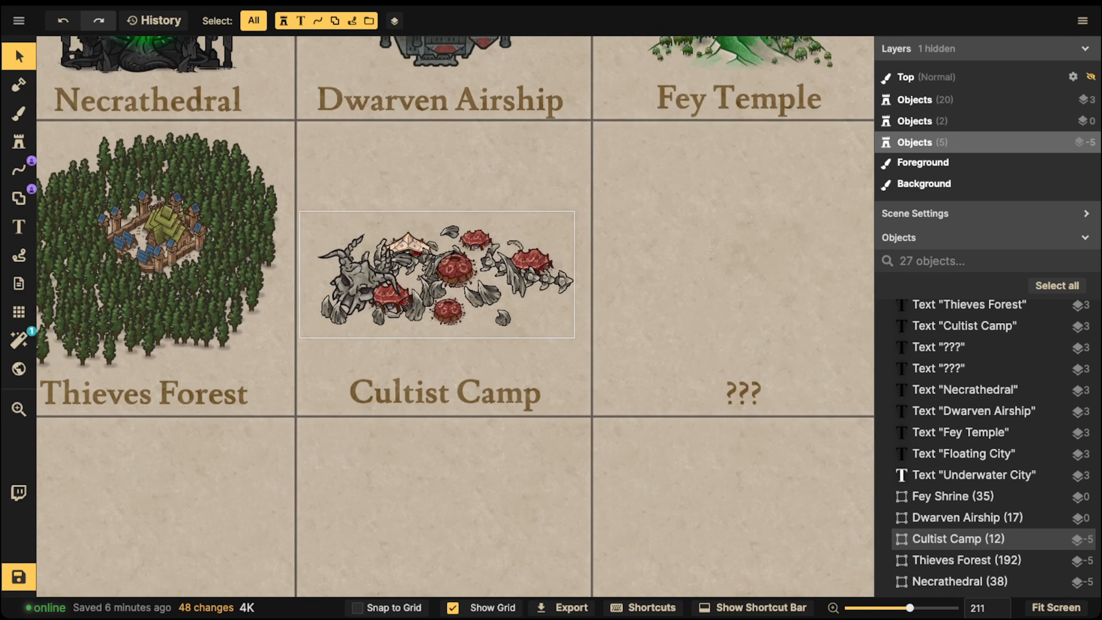
# Step: Clear the selection and save the map
pyautogui.press('Escape')
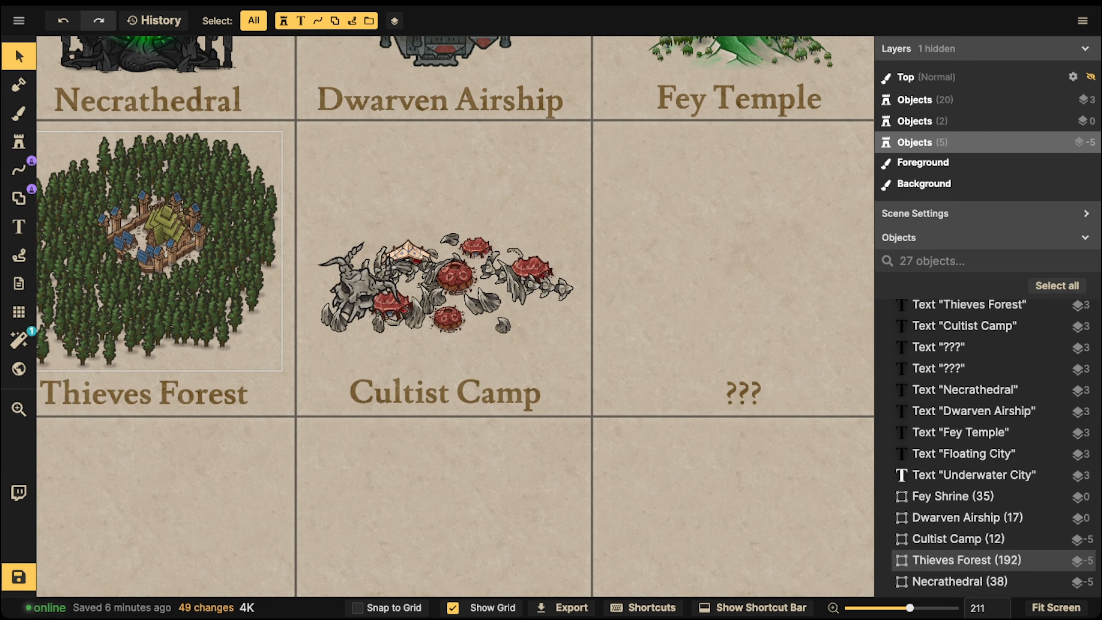
pyautogui.scroll(-3, 403, 286)
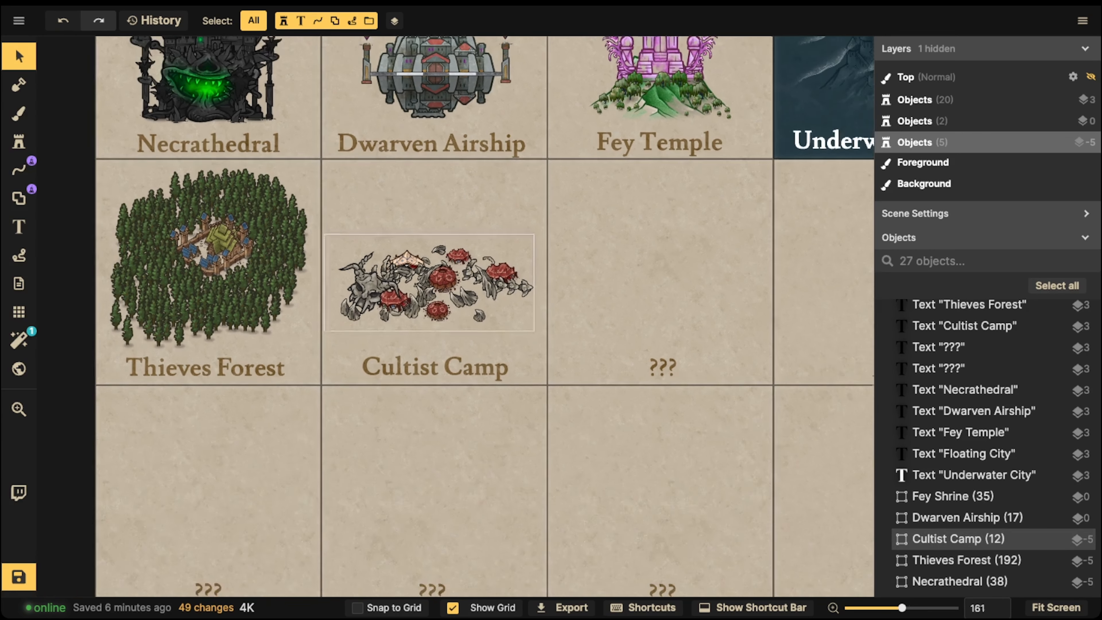
pyautogui.scroll(-2, 434, 282)
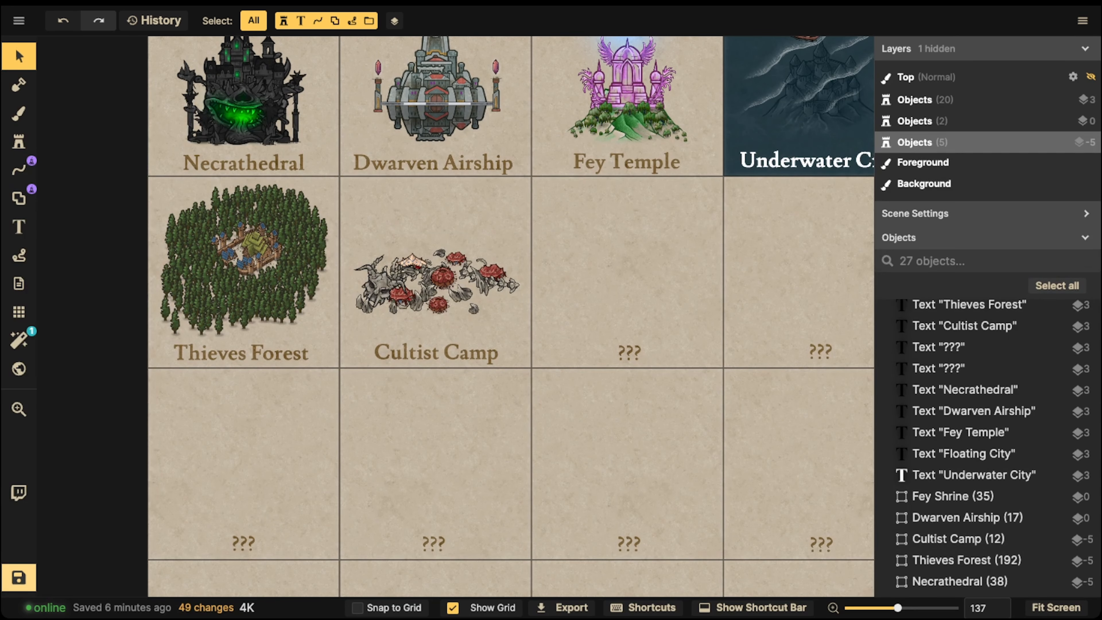
pyautogui.click(19, 577)
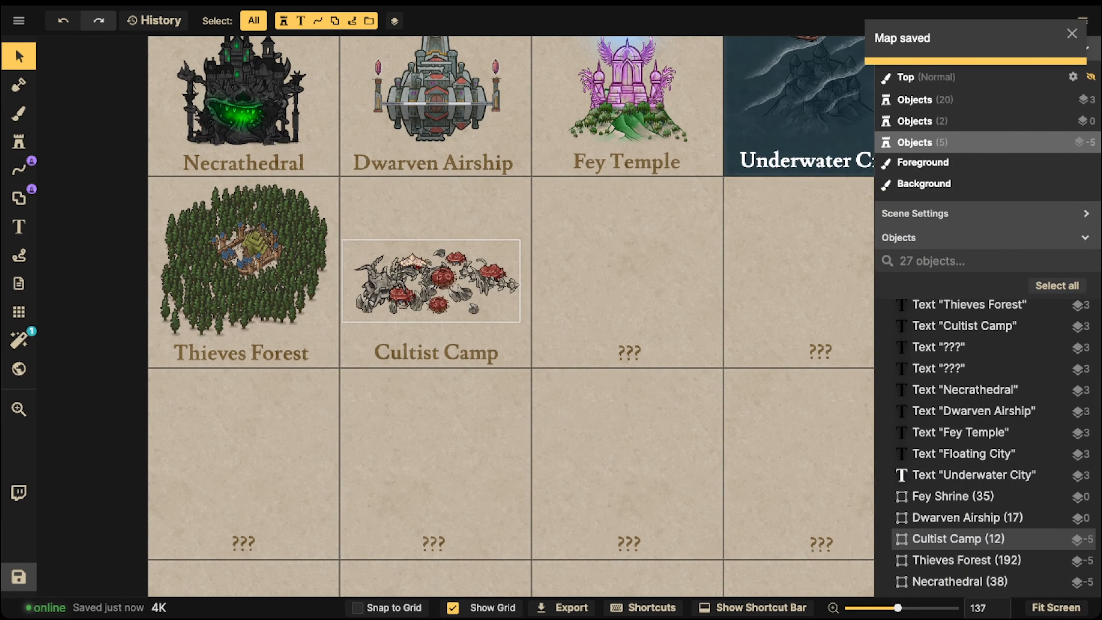
# Step: Shift the Cultist Camp group slightly upward so it sits centred above its label in the grid cell, and deselect it
pyautogui.click(434, 280)
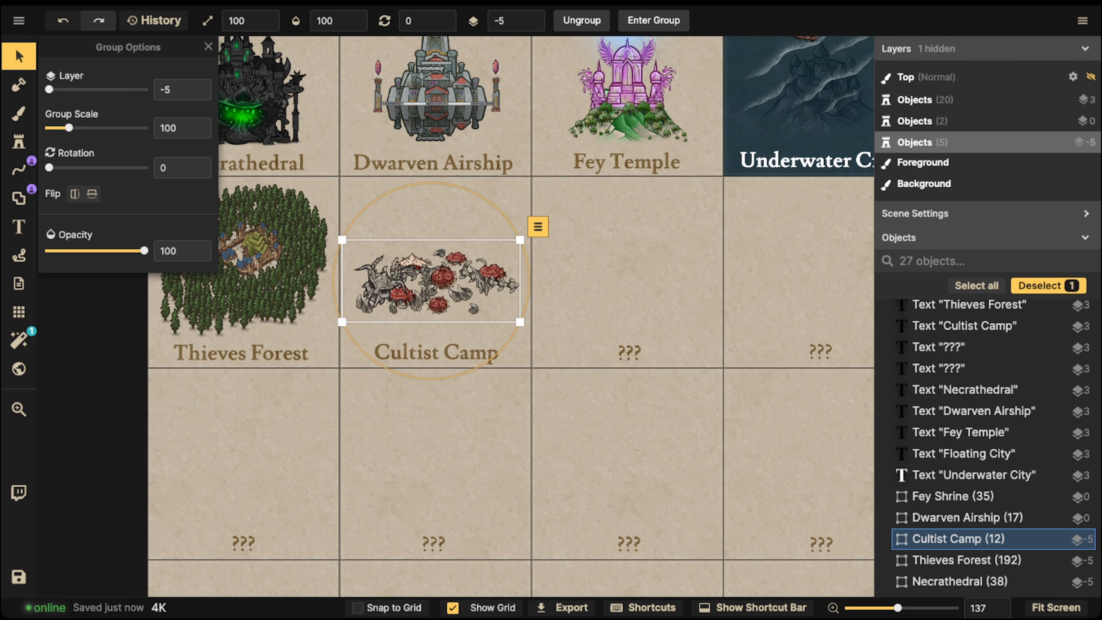
pyautogui.press('Right')
pyautogui.press('Right')
pyautogui.press('Up')
pyautogui.press('Up')
pyautogui.press('Up')
pyautogui.press('Up')
pyautogui.press('Up')
pyautogui.press('Up')
pyautogui.press('Up')
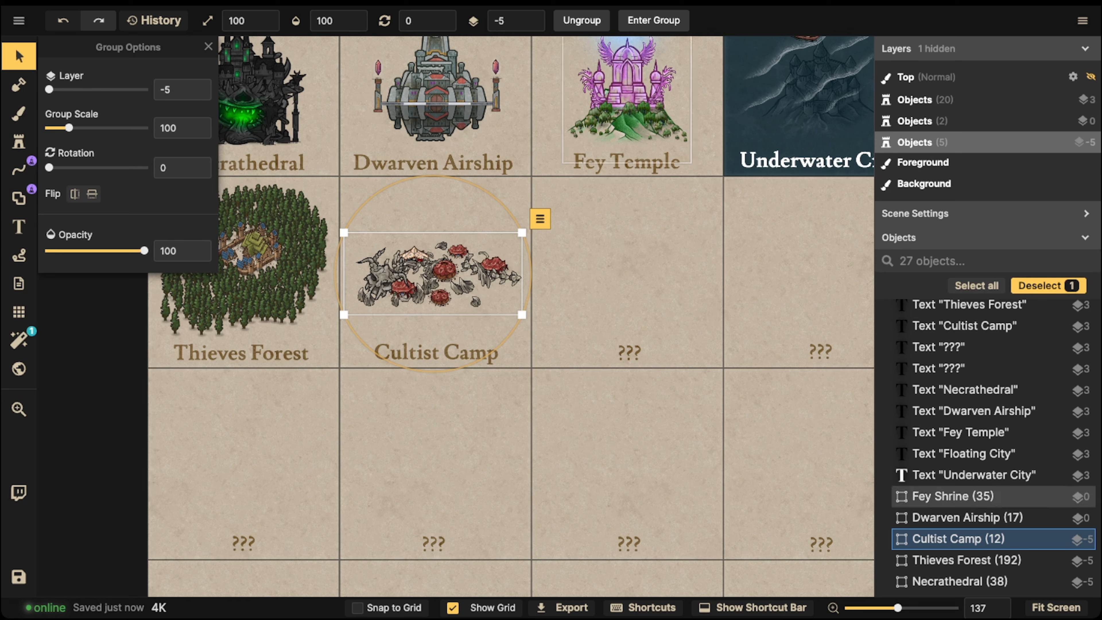
pyautogui.moveTo(434, 274); pyautogui.dragTo(433, 269)
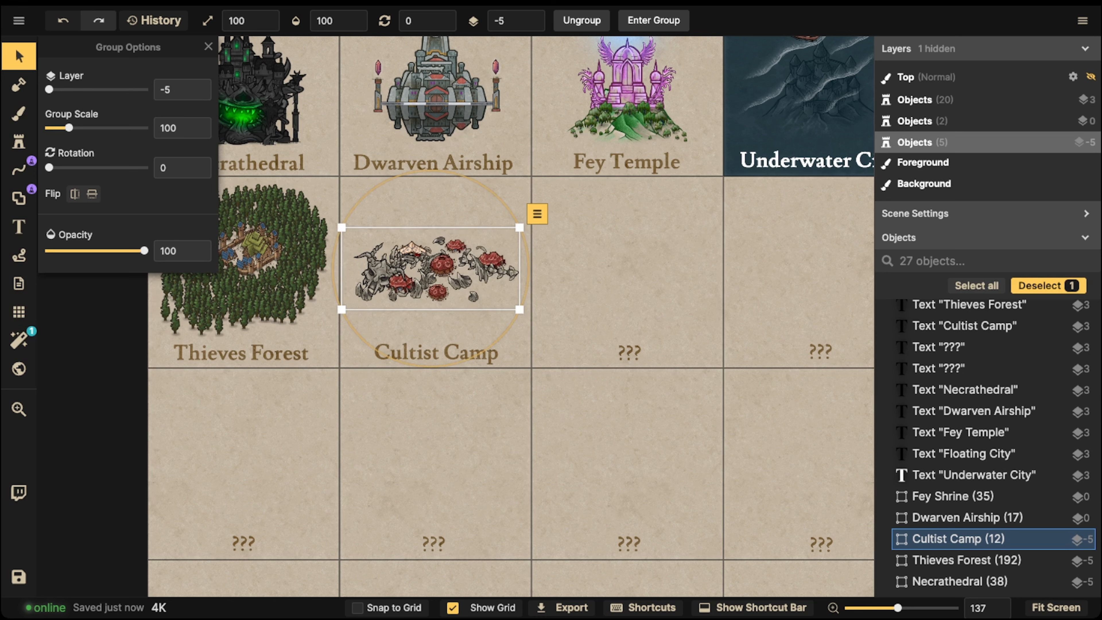
pyautogui.moveTo(431, 269); pyautogui.dragTo(499, 269)
pyautogui.press('Escape')
pyautogui.press('space')
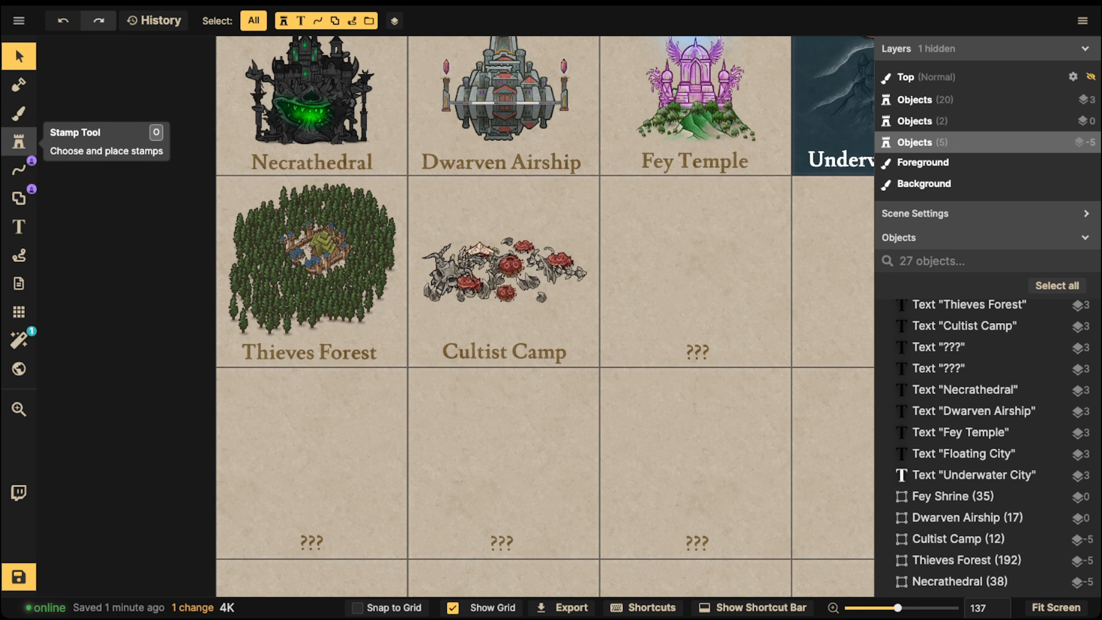
# Step: Search the Fantasy World stamp catalog for "tower" and expand all assets in the results
pyautogui.click(18, 141)
pyautogui.click(81, 167)
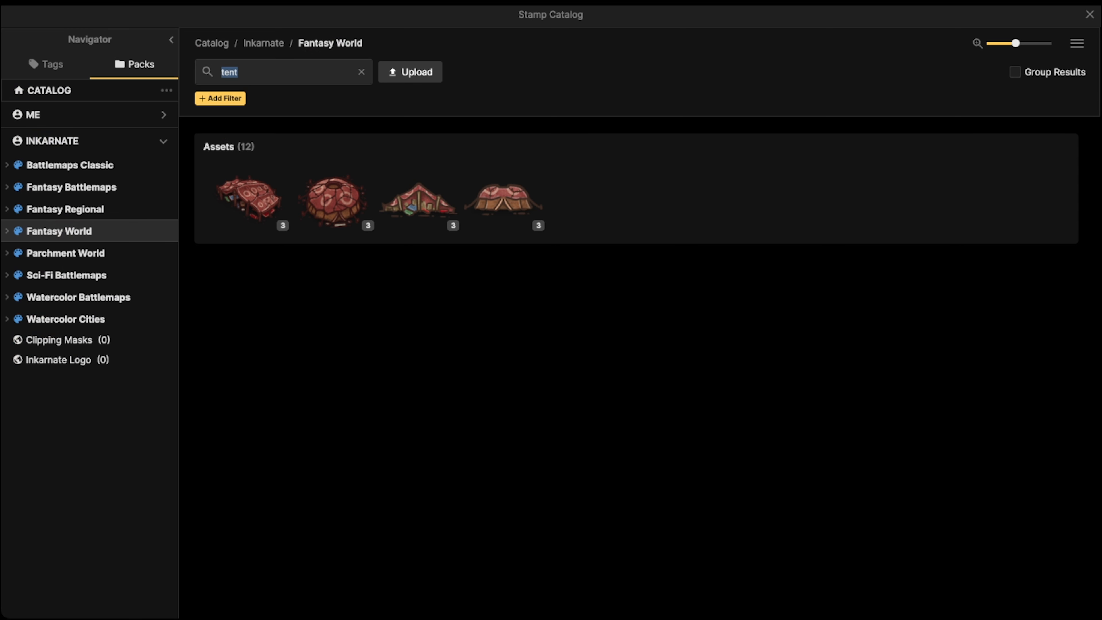
pyautogui.write('tower')
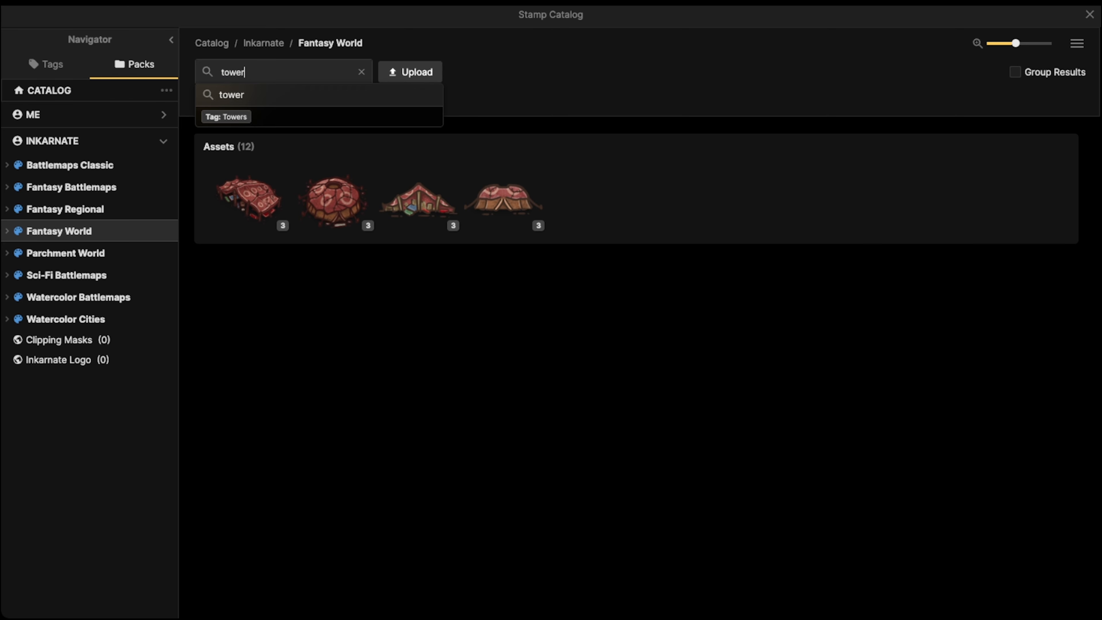
pyautogui.press('Return')
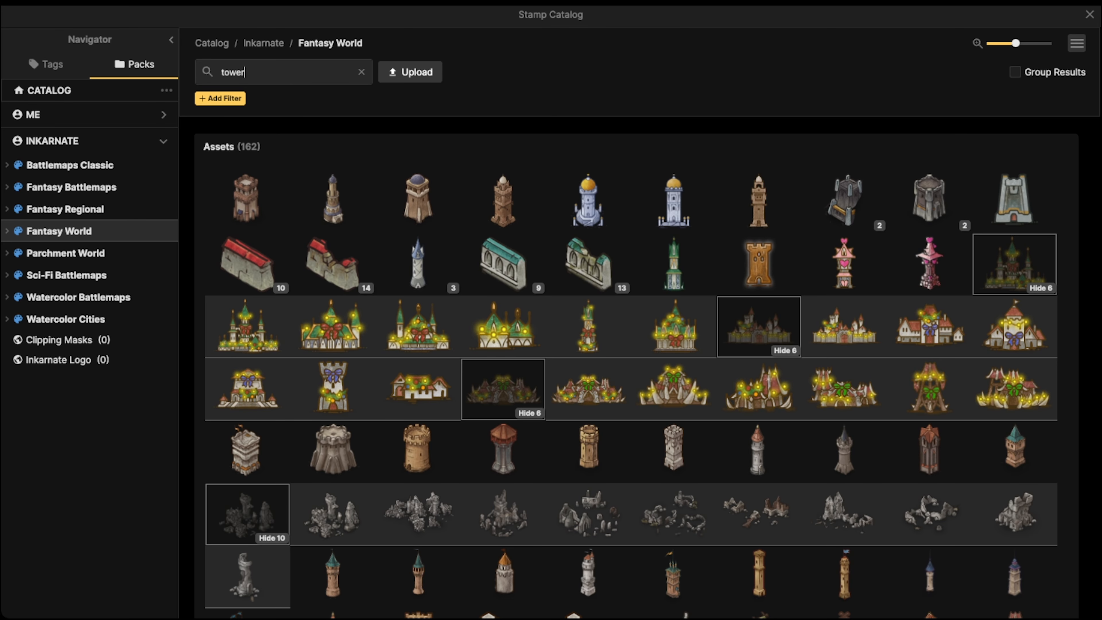
pyautogui.click(1077, 44)
pyautogui.click(1031, 89)
pyautogui.scroll(-10, 588, 269)
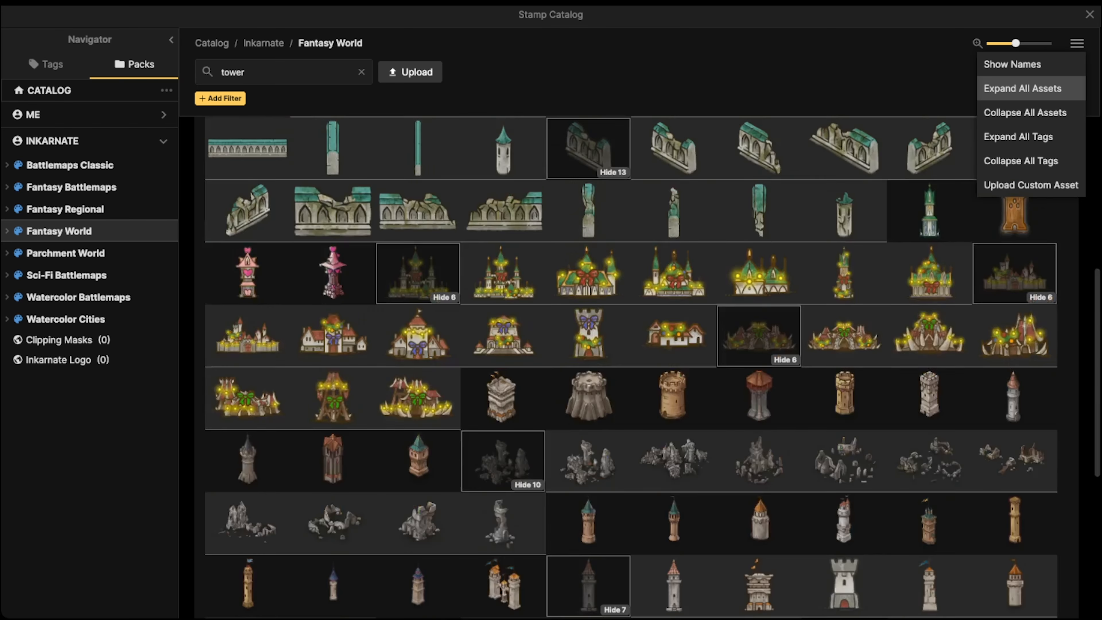
pyautogui.scroll(-5, 588, 269)
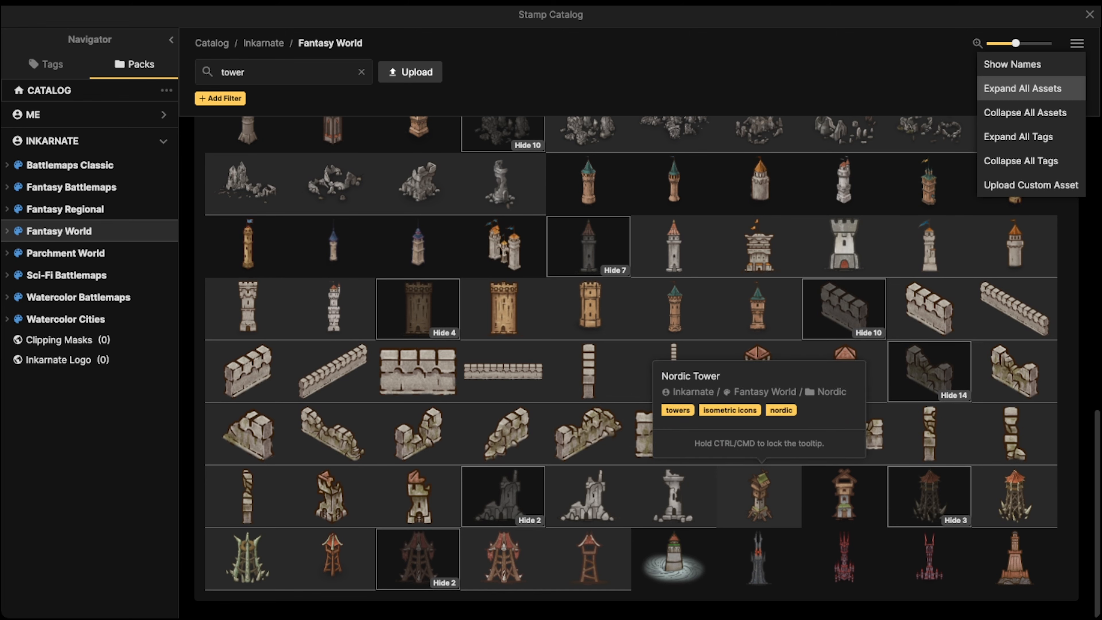
# Step: Choose the dark red spiked tower stamp in the second-to-last group of results and raise the stamp scale to 201
pyautogui.click(843, 558)
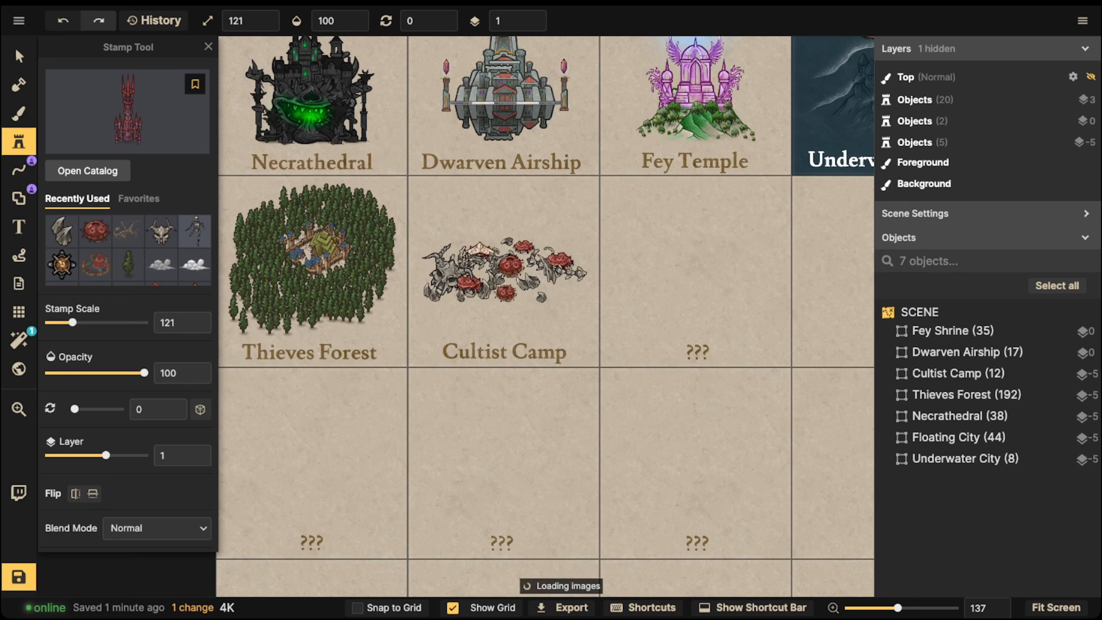
pyautogui.scroll(2, 657, 301)
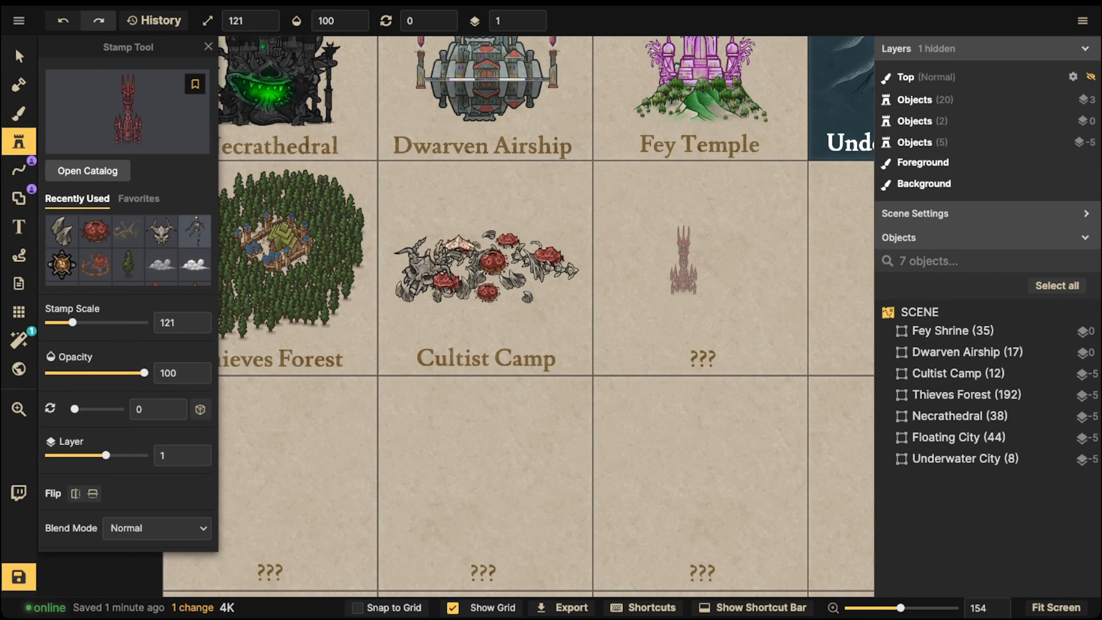
pyautogui.keyDown('shift'); pyautogui.scroll(3, 690, 290); pyautogui.keyUp('shift')
# Step: Browse the tower assets in the stamp catalog again and choose the white stone Human Tower with red roofs instead
pyautogui.click(123, 111)
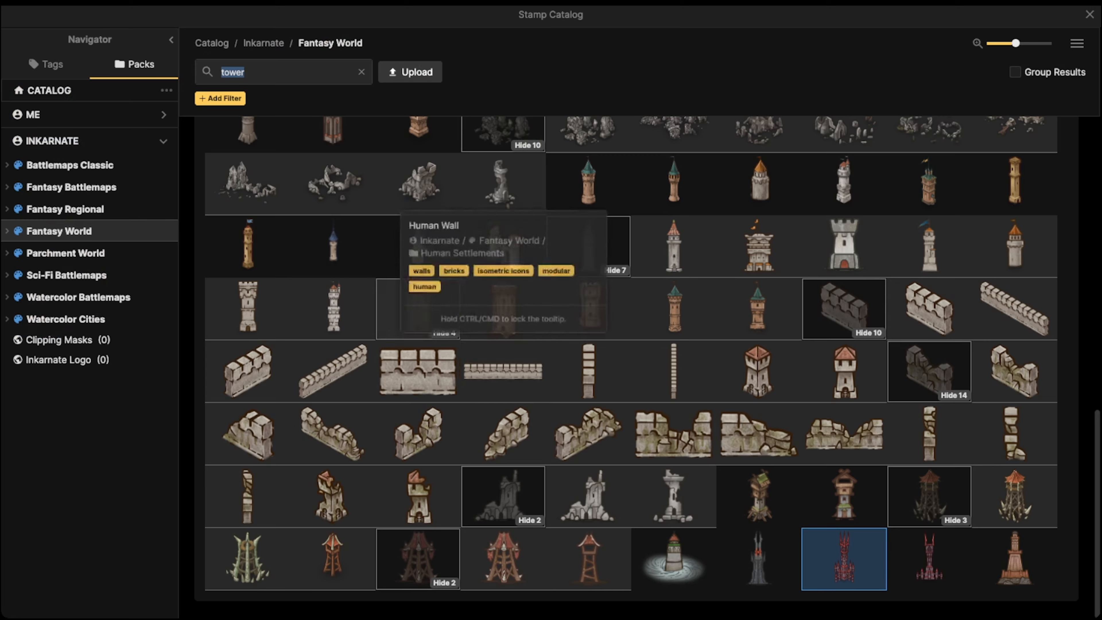
pyautogui.scroll(3, 630, 353)
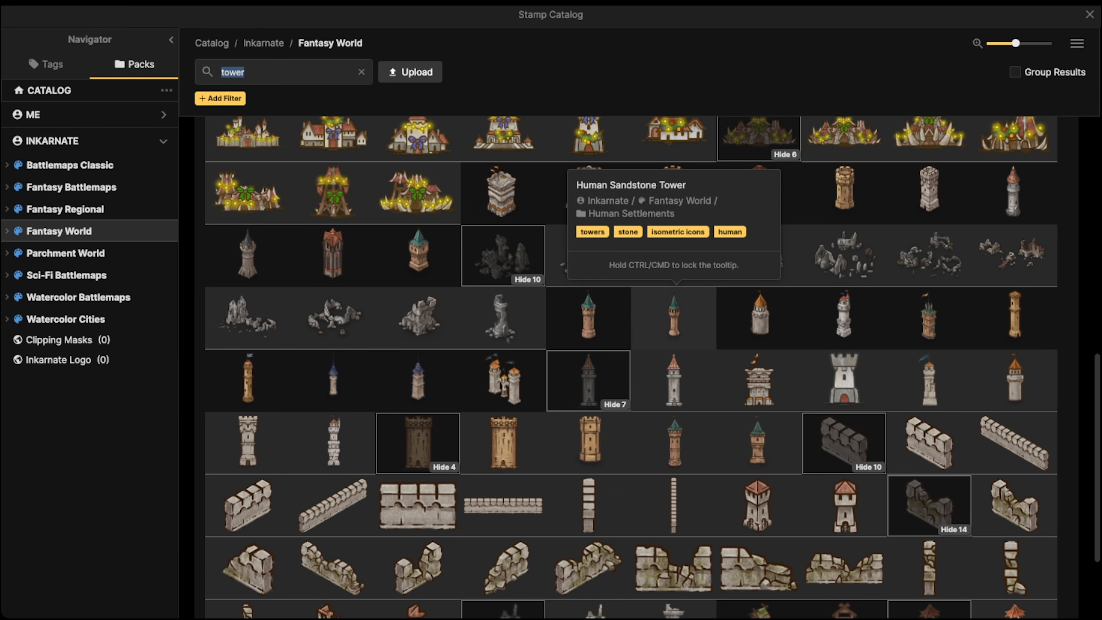
pyautogui.scroll(3, 501, 532)
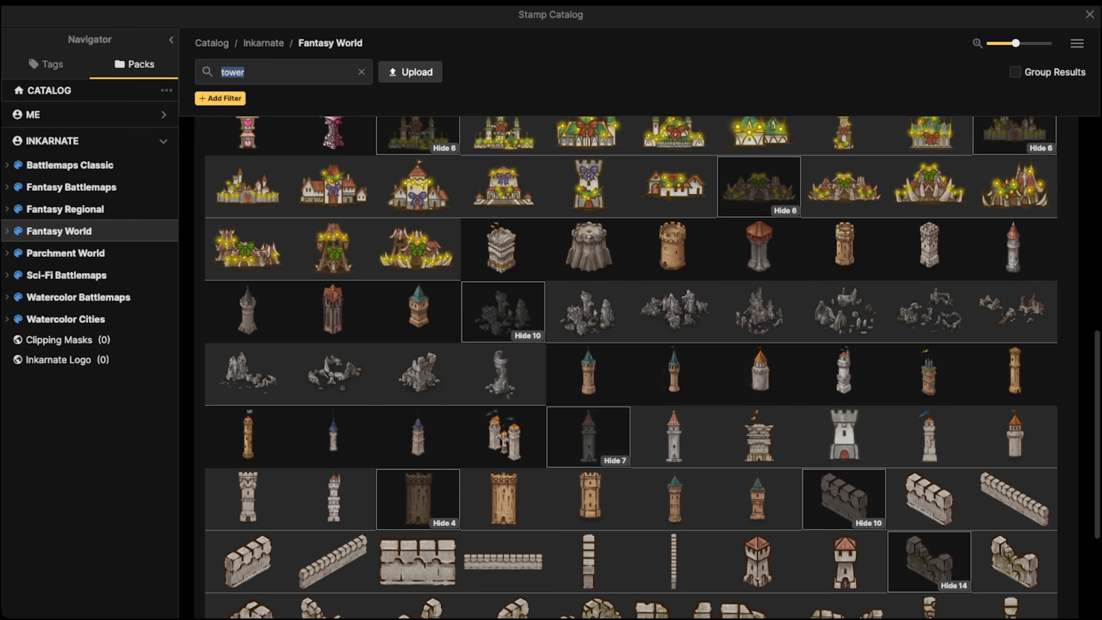
pyautogui.scroll(6, 759, 351)
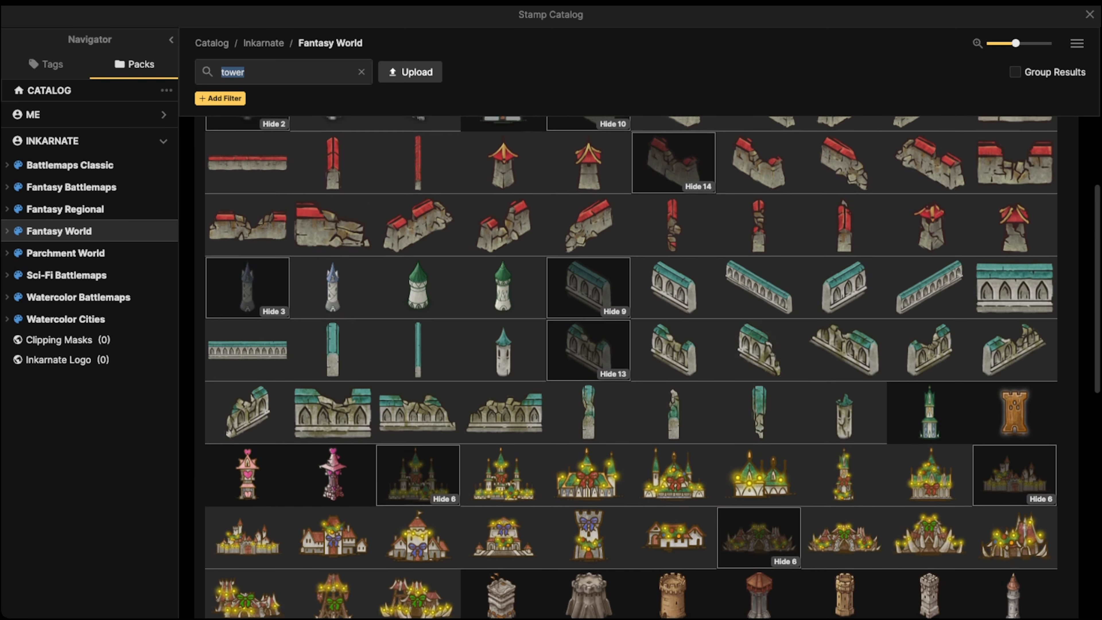
pyautogui.scroll(2, 759, 352)
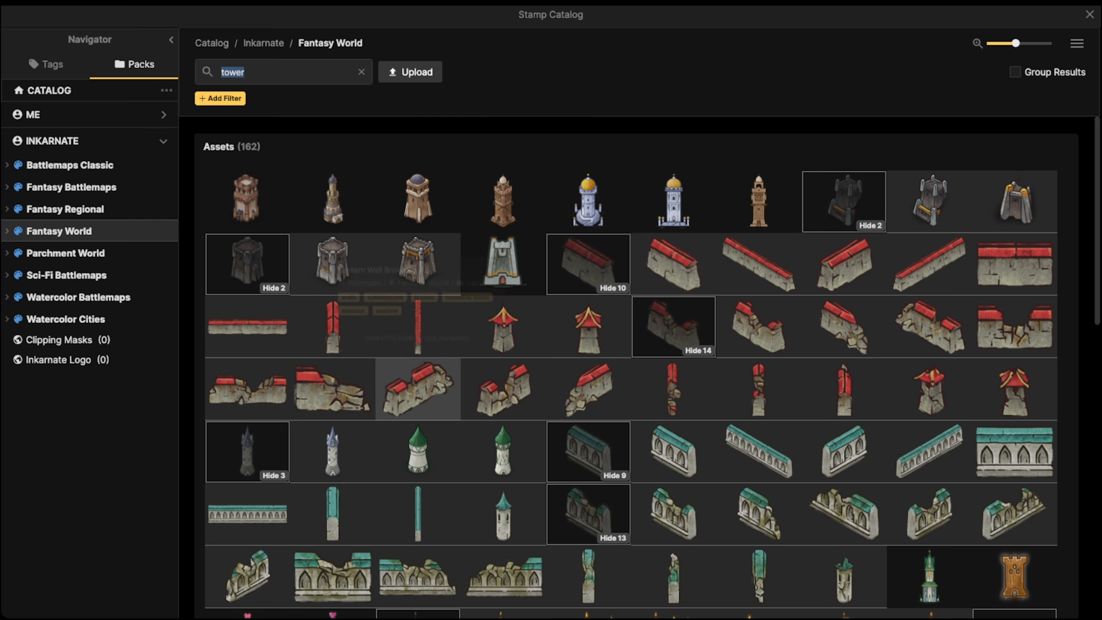
pyautogui.scroll(-2, 588, 303)
pyautogui.scroll(-9, 588, 330)
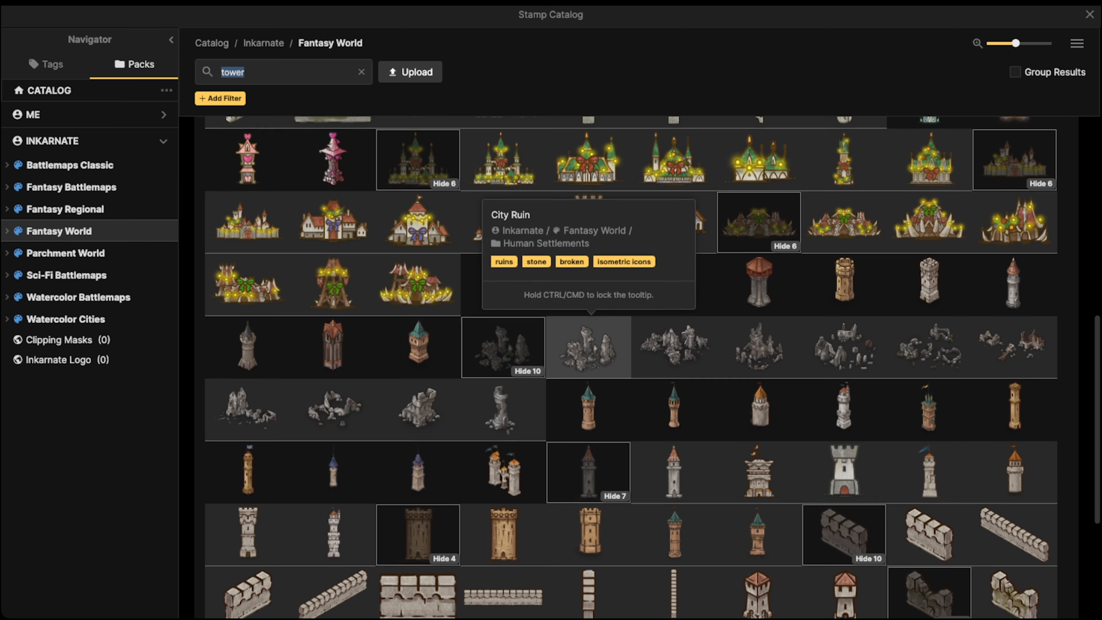
pyautogui.scroll(-2, 588, 347)
pyautogui.scroll(-3, 588, 343)
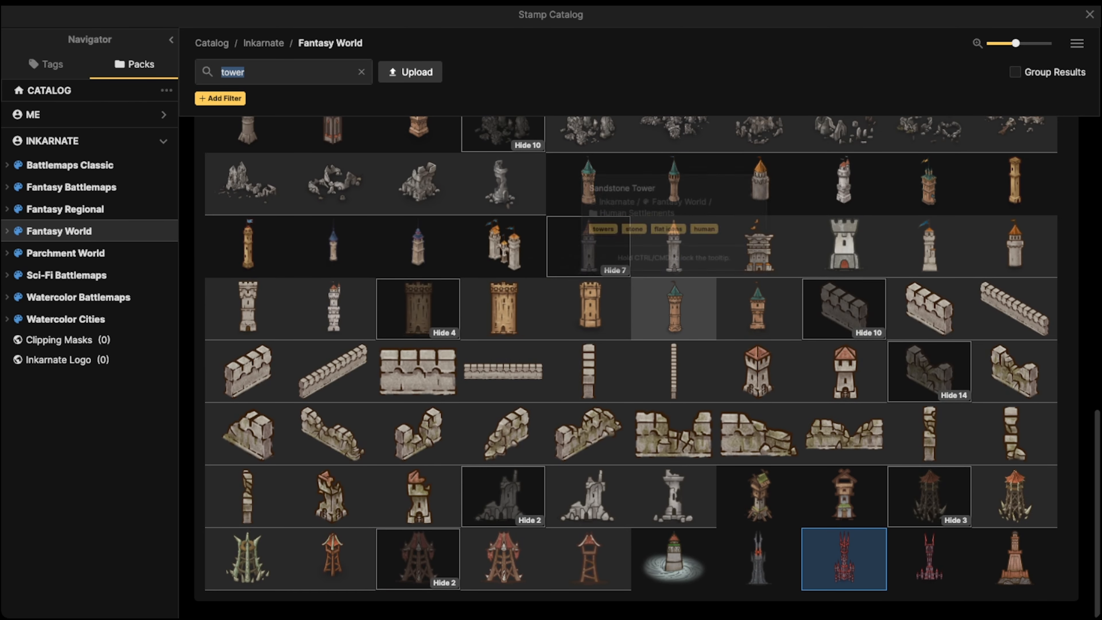
pyautogui.scroll(5, 419, 304)
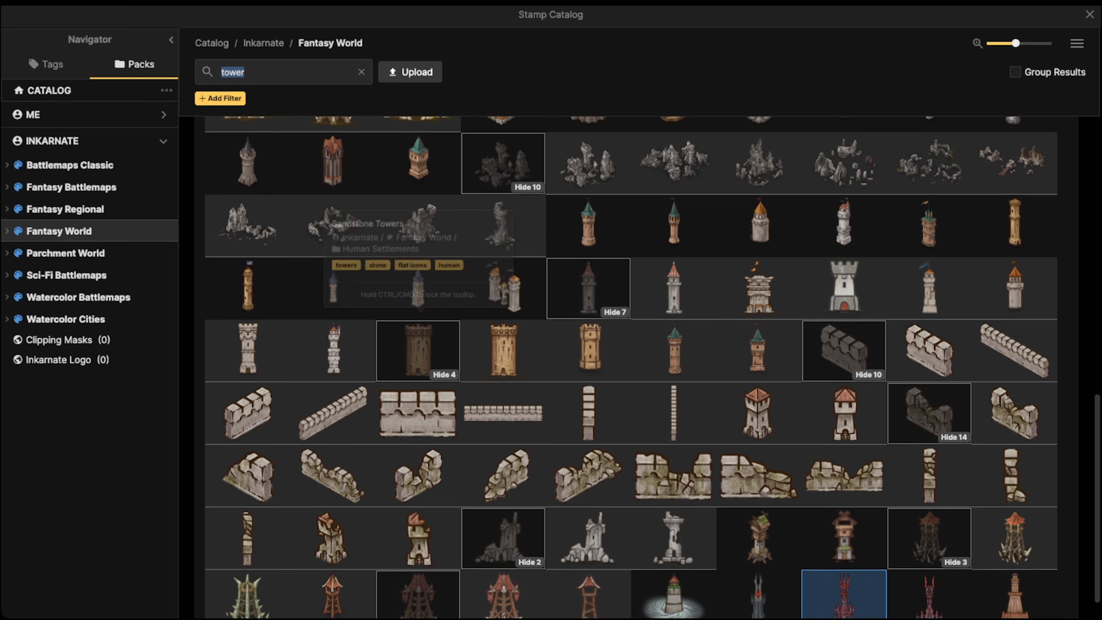
pyautogui.scroll(-2, 433, 304)
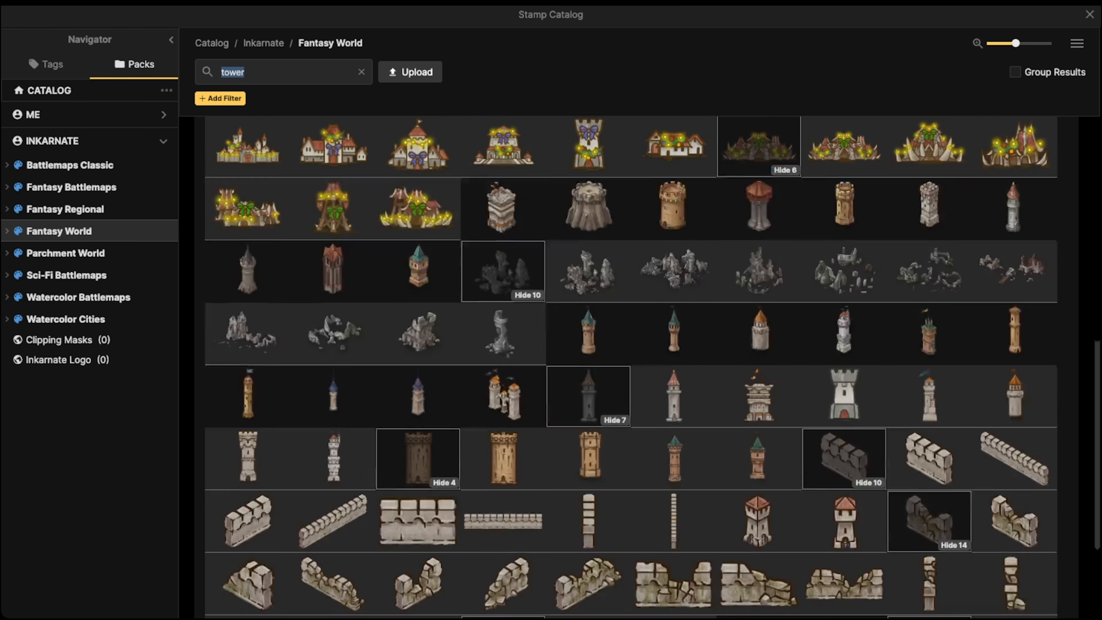
pyautogui.scroll(3, 674, 404)
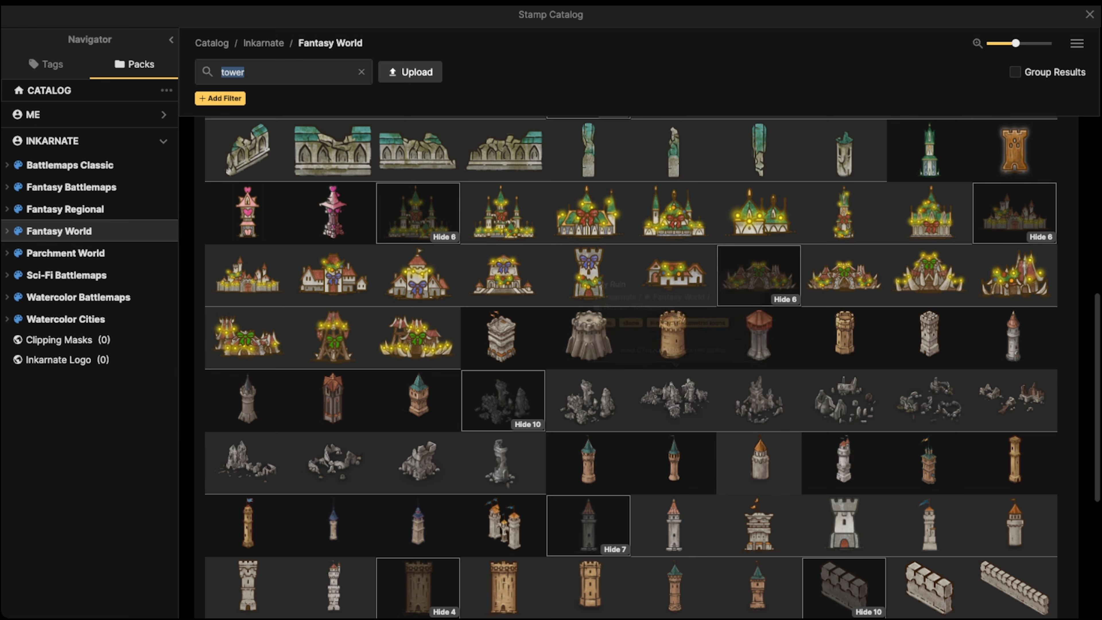
pyautogui.click(844, 460)
# Step: Place the Human Tower at scale 241 with rotation 0 in the empty "???" cell beside Cultist Camp
pyautogui.scroll(1, 561, 255)
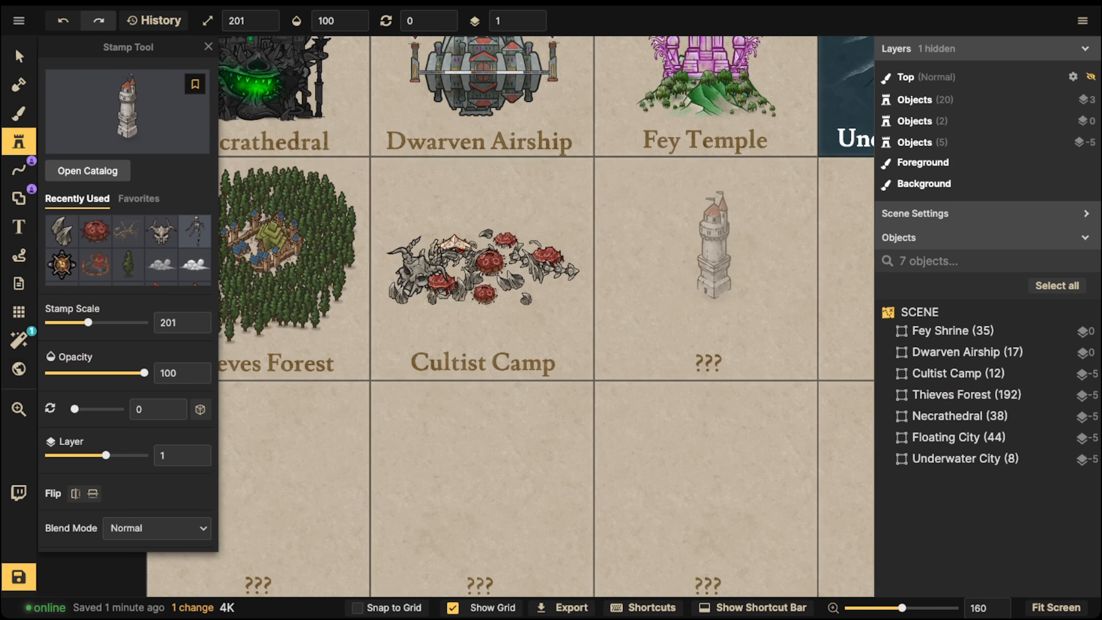
pyautogui.press(']')
pyautogui.press(']')
pyautogui.press(']')
pyautogui.press(']')
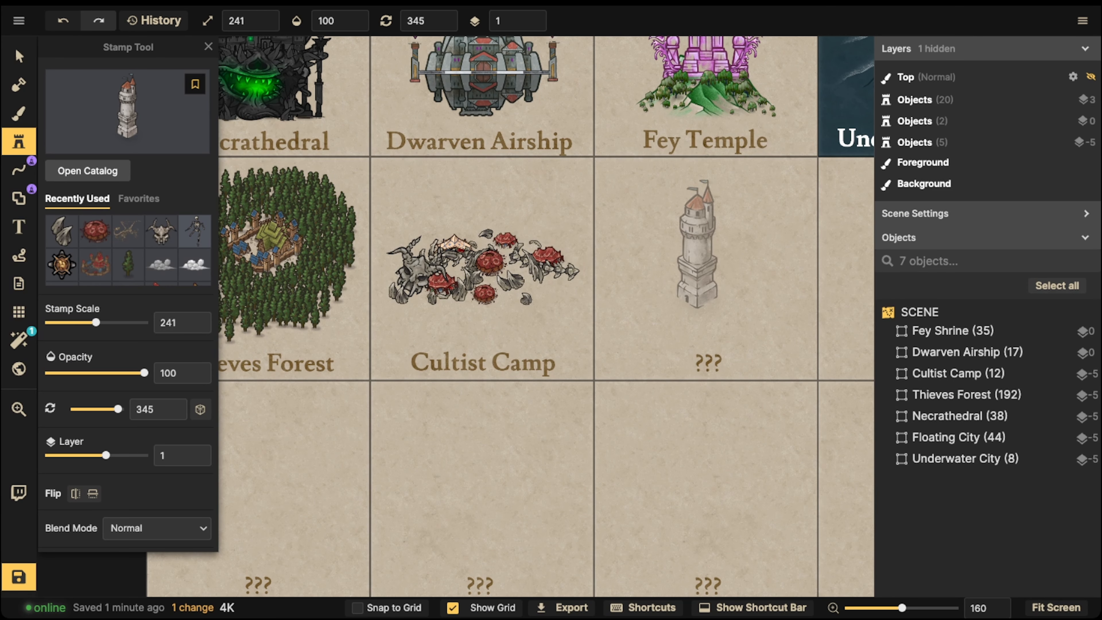
pyautogui.click(696, 252)
pyautogui.scroll(1, 696, 252)
pyautogui.scroll(2, 696, 243)
pyautogui.press('space')
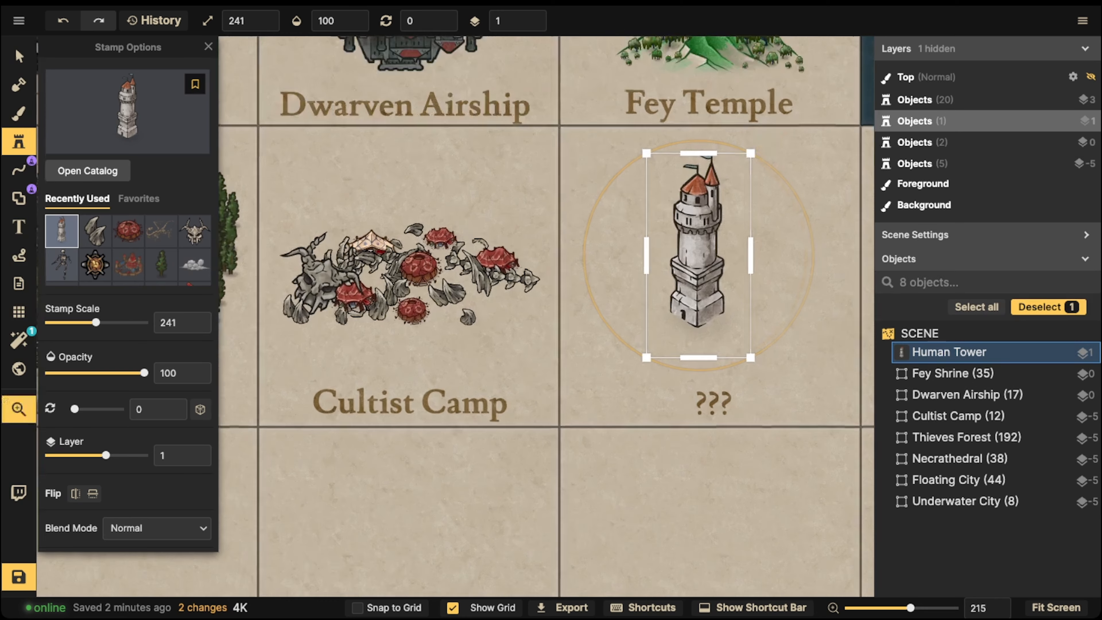
# Step: Enlarge the placed Human Tower to a stamp scale of 291
pyautogui.moveTo(697, 239); pyautogui.dragTo(531, 288)
pyautogui.scroll(6, 538, 220)
pyautogui.click(19, 56)
pyautogui.scroll(-5, 521, 267)
pyautogui.keyDown('shift'); pyautogui.scroll(5, 534, 269); pyautogui.keyUp('shift')
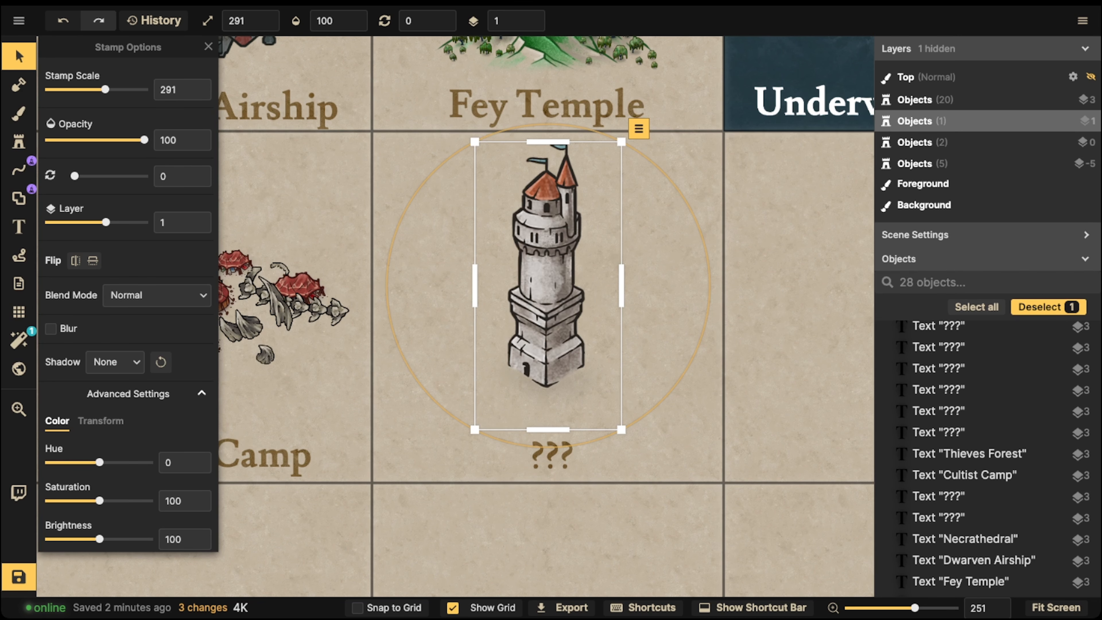
# Step: Switch to the Pen shape tool and set its stroke colour to black
pyautogui.scroll(4, 550, 360)
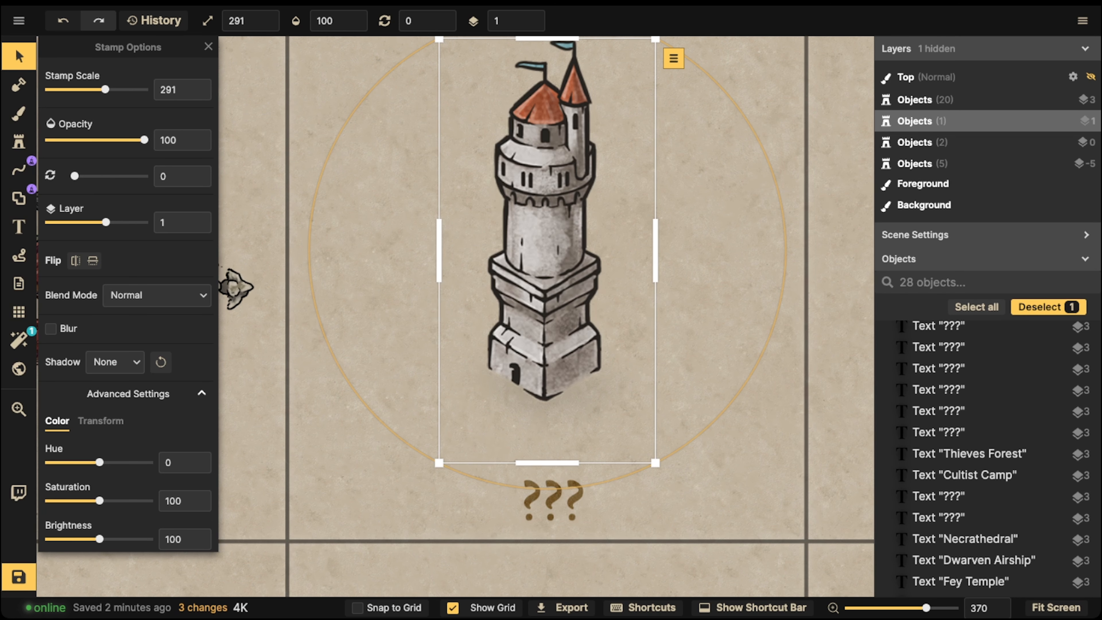
pyautogui.click(19, 198)
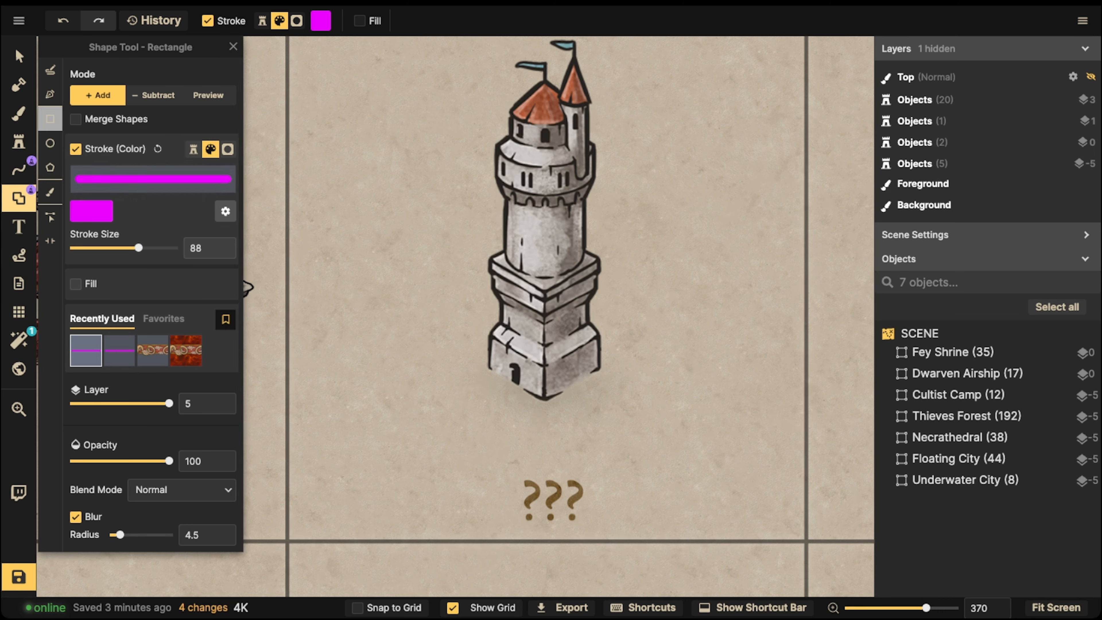
pyautogui.click(50, 94)
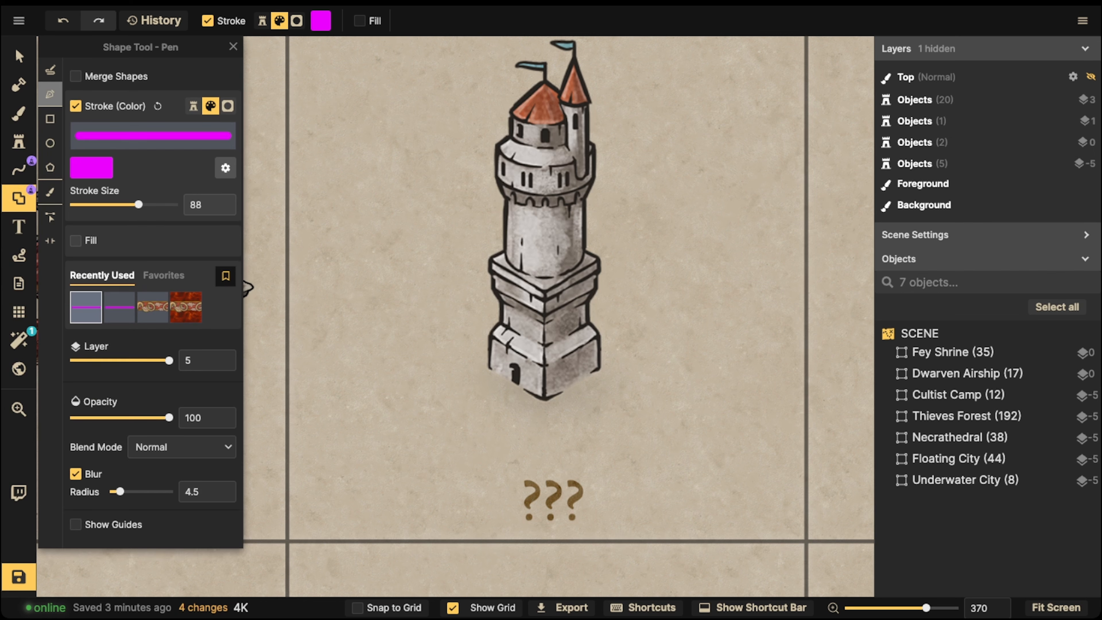
pyautogui.click(91, 168)
pyautogui.moveTo(377, 98); pyautogui.dragTo(419, 166)
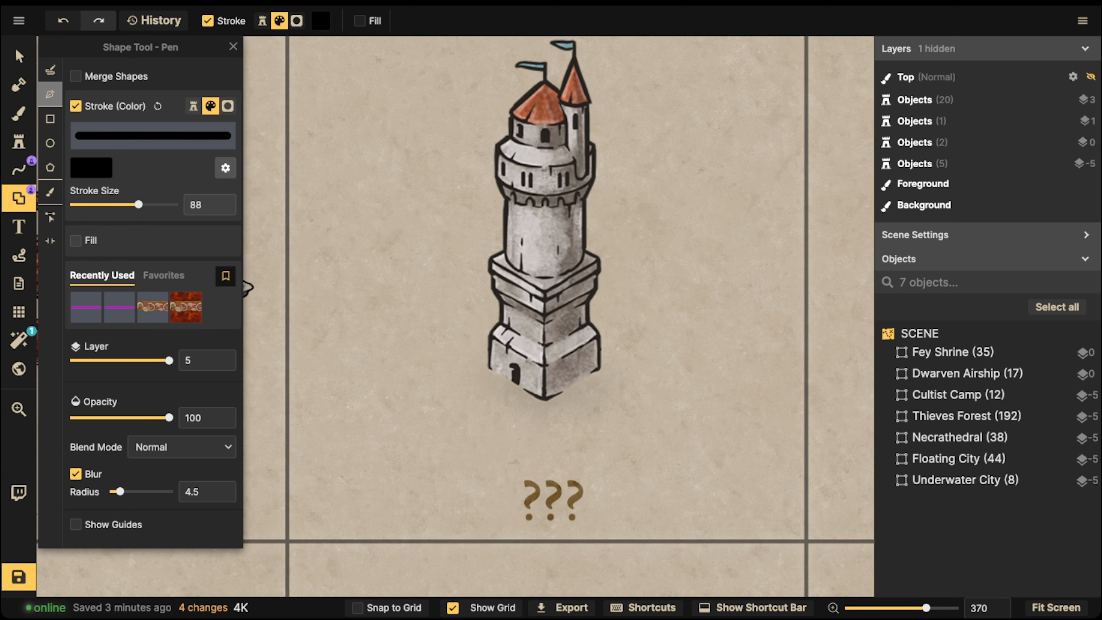
# Step: Turn off the Pen shape's stroke and enable a solid black colour fill
pyautogui.click(75, 241)
pyautogui.click(75, 106)
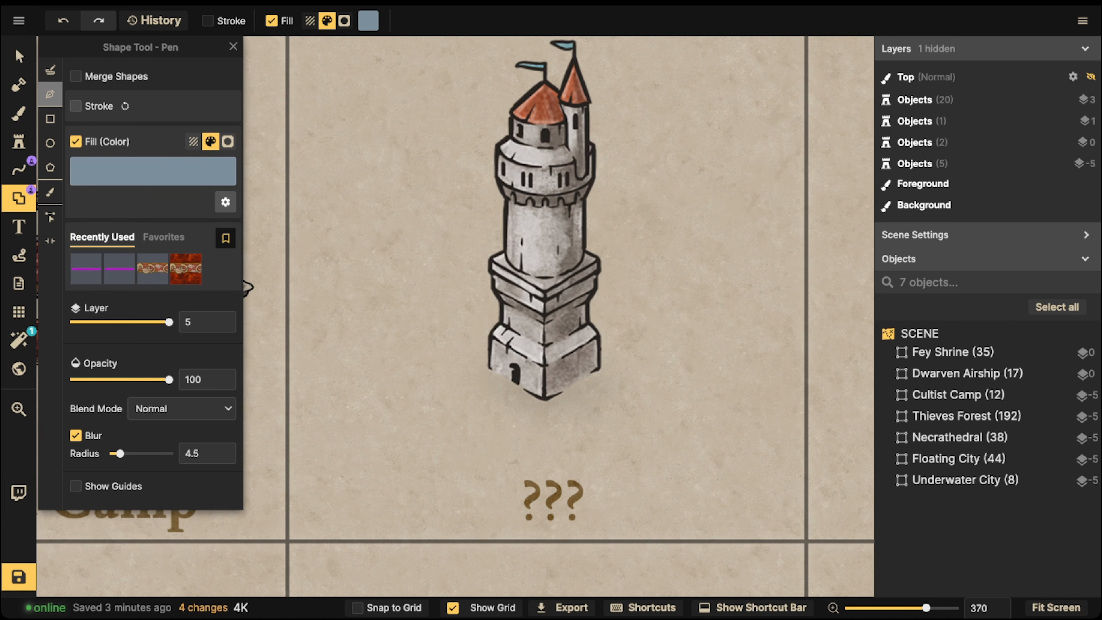
pyautogui.click(153, 171)
pyautogui.moveTo(283, 101); pyautogui.dragTo(423, 169)
pyautogui.click(484, 200)
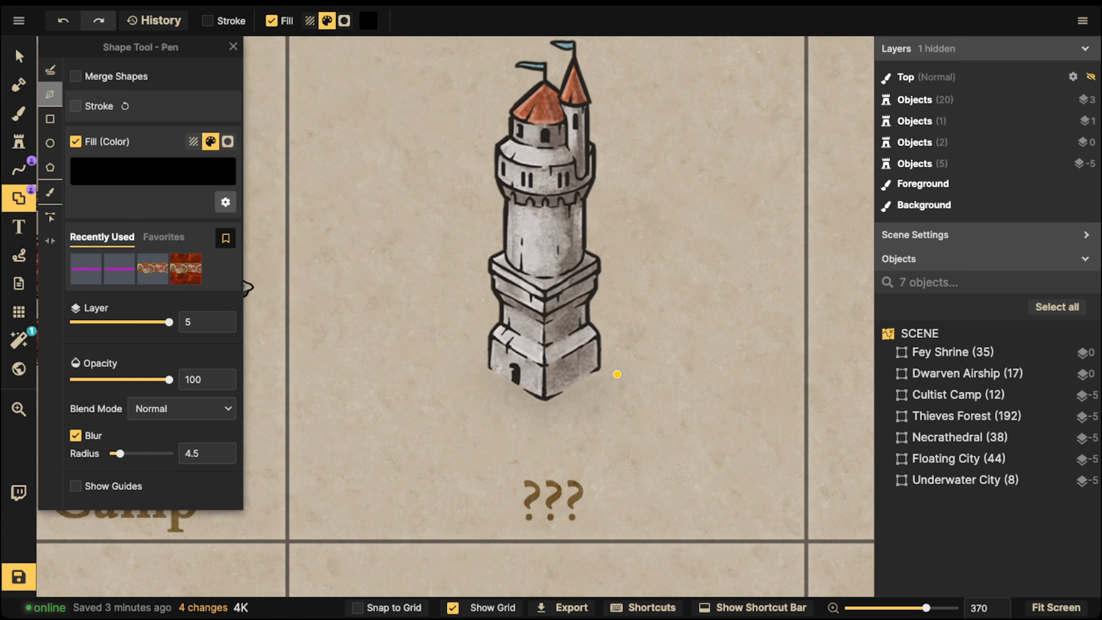
# Step: Draw a small four-sided black window with the Pen shape on the right face of the tower's base and add it
pyautogui.scroll(5, 601, 366)
pyautogui.scroll(5, 535, 415)
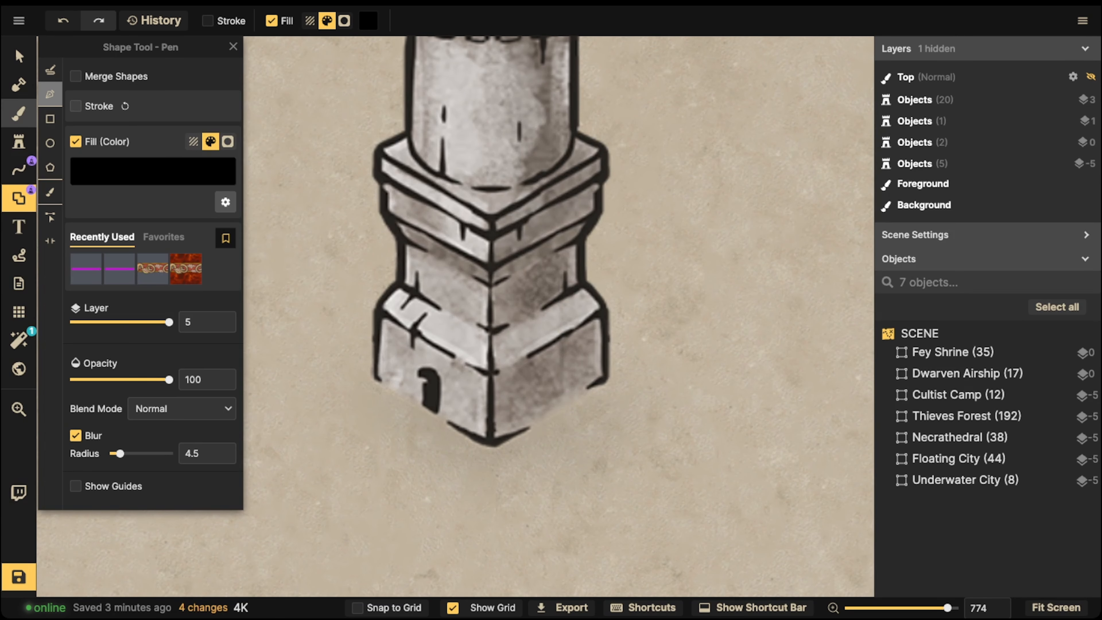
pyautogui.click(359, 375)
pyautogui.click(515, 406)
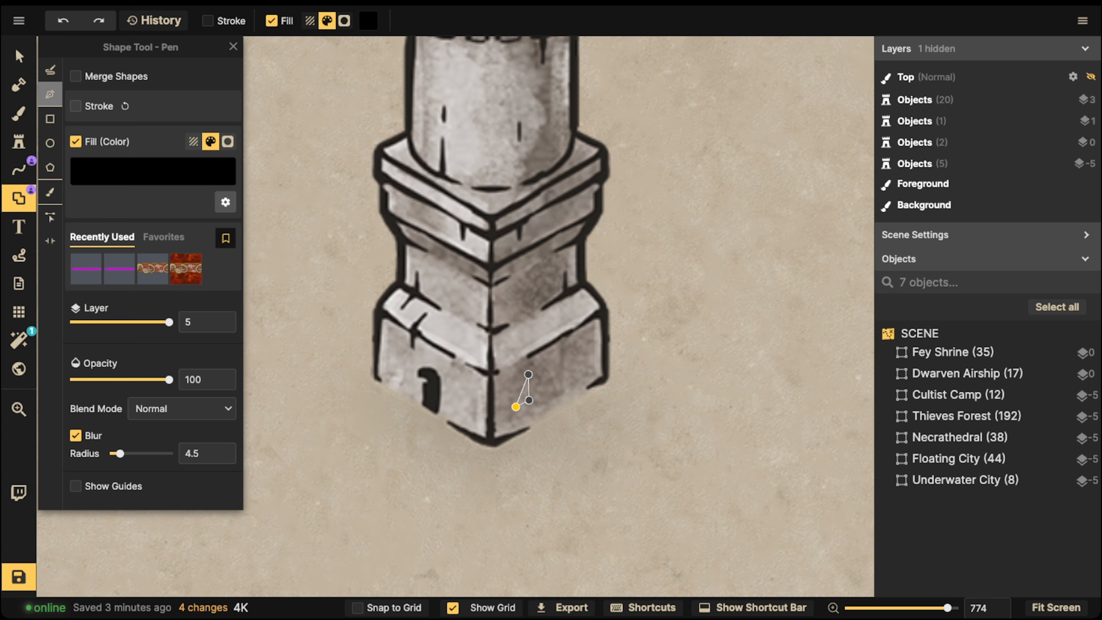
pyautogui.click(515, 406)
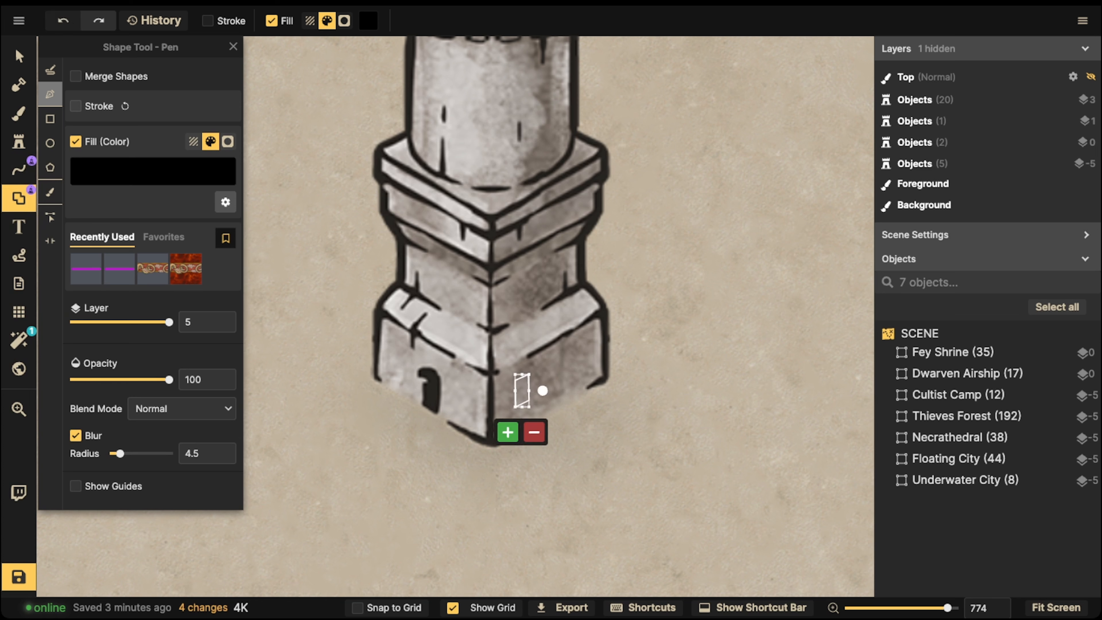
pyautogui.click(508, 432)
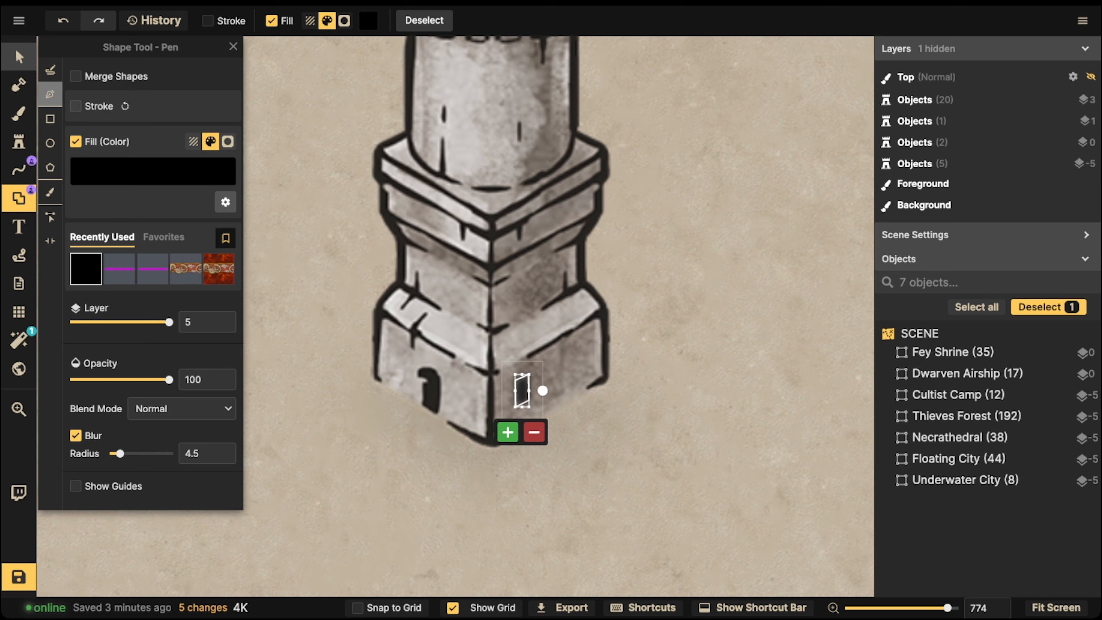
# Step: Turn off the black window shape's blur and set its rotation to 2
pyautogui.click(19, 57)
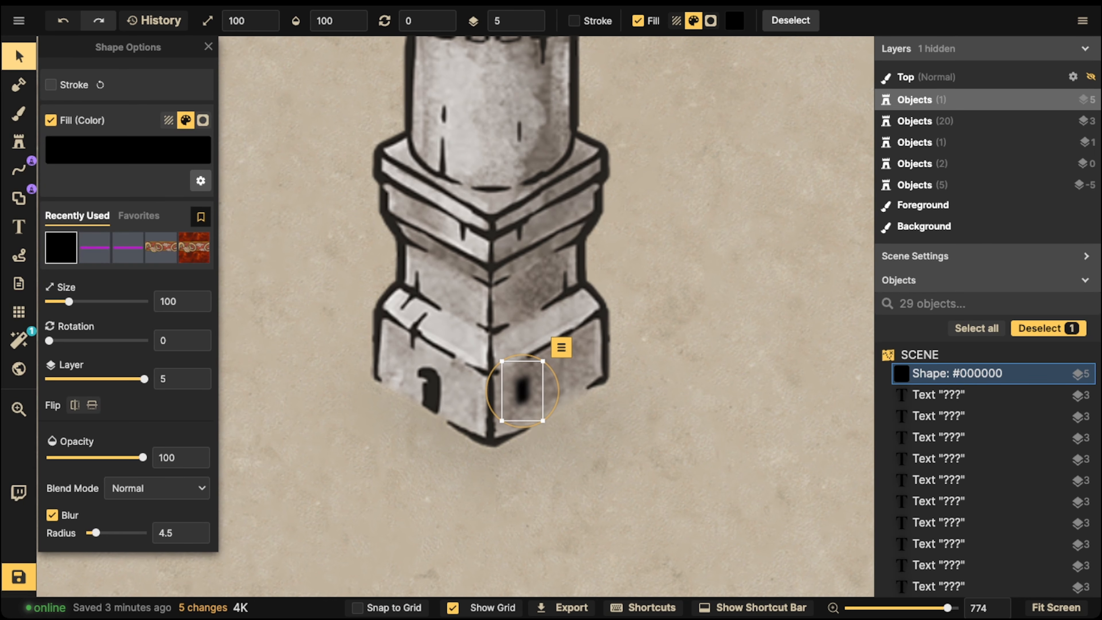
pyautogui.click(52, 515)
pyautogui.moveTo(558, 391); pyautogui.dragTo(559, 392)
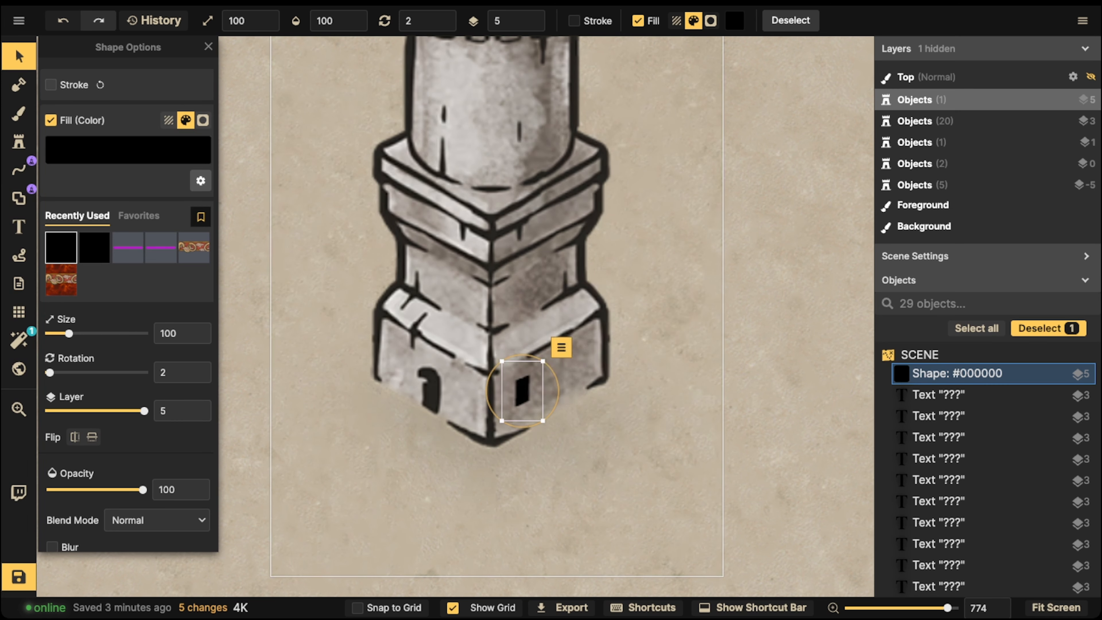
# Step: Duplicate the window onto the base's right face and the middle tier's left face, flipping the tier windows horizontally
pyautogui.keyDown('alt'); pyautogui.moveTo(522, 391); pyautogui.dragTo(441, 283); pyautogui.keyUp('alt')
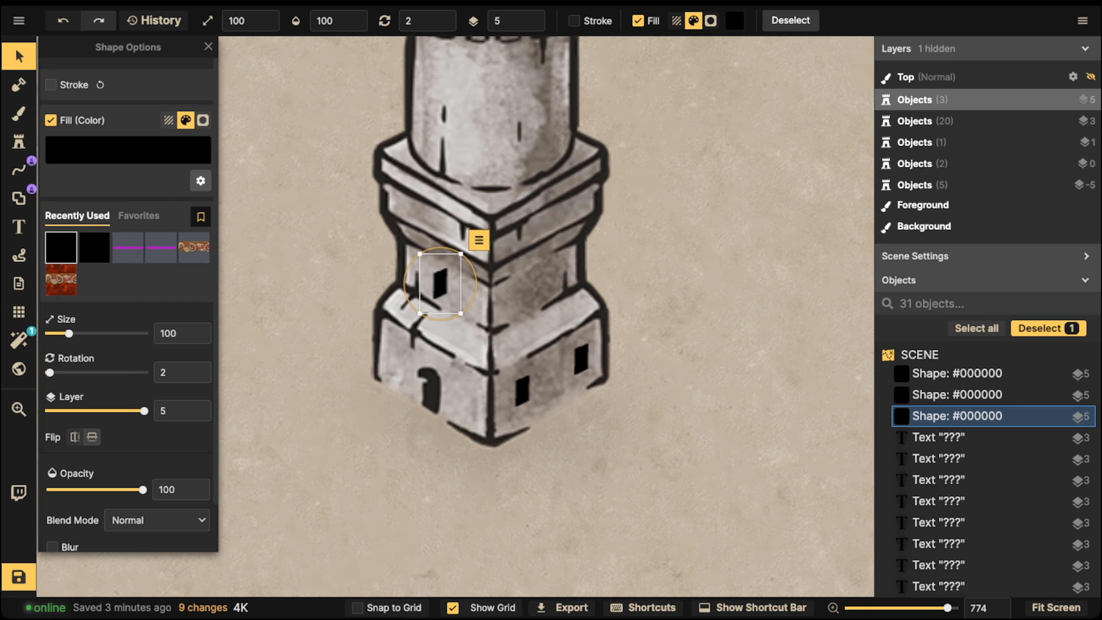
pyautogui.click(75, 437)
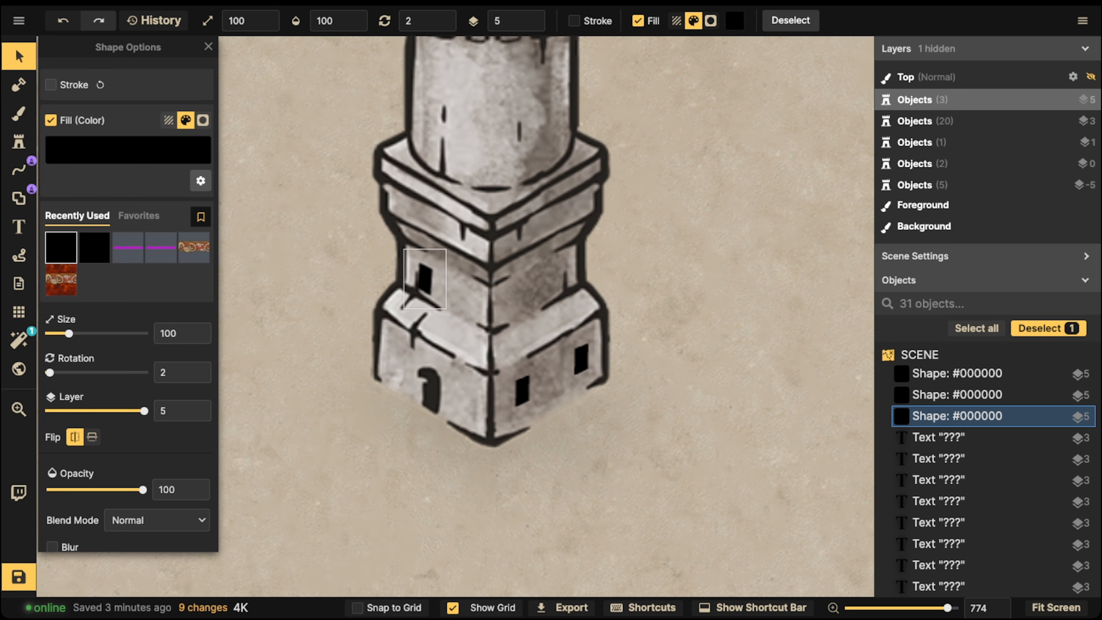
pyautogui.moveTo(424, 276); pyautogui.dragTo(456, 497)
# Step: Paste two windows onto the round shaft, the left one flipped at rotation 359 and the right one unflipped at size 70
pyautogui.press('space')
pyautogui.hotkey('ctrl', 'v')
pyautogui.moveTo(428, 299); pyautogui.dragTo(459, 284)
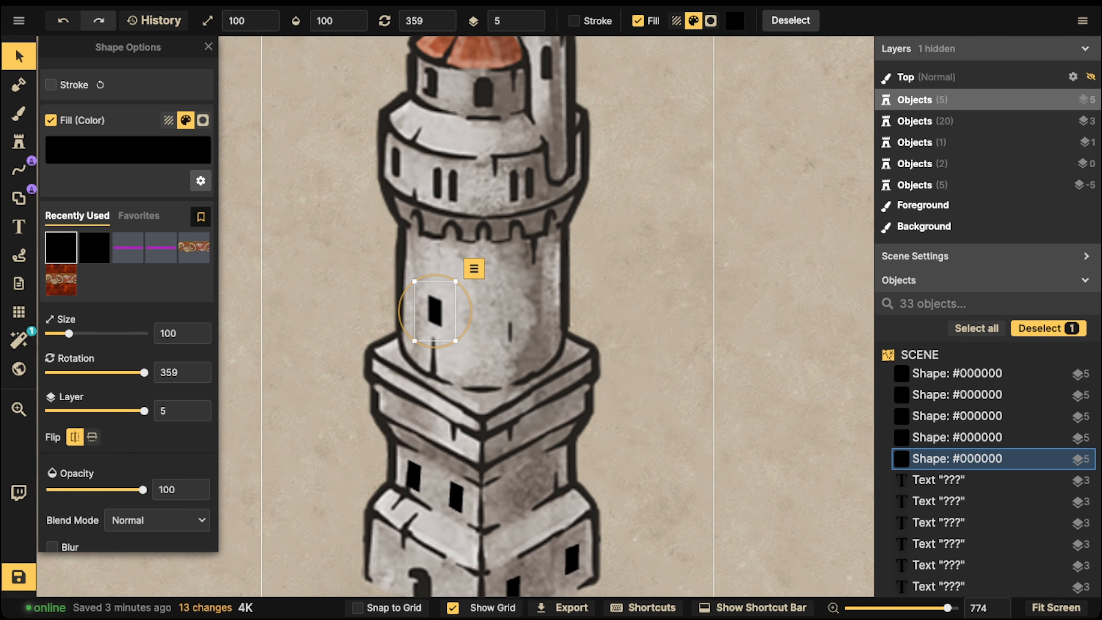
pyautogui.hotkey('ctrl', 'v')
pyautogui.moveTo(539, 343); pyautogui.dragTo(538, 299)
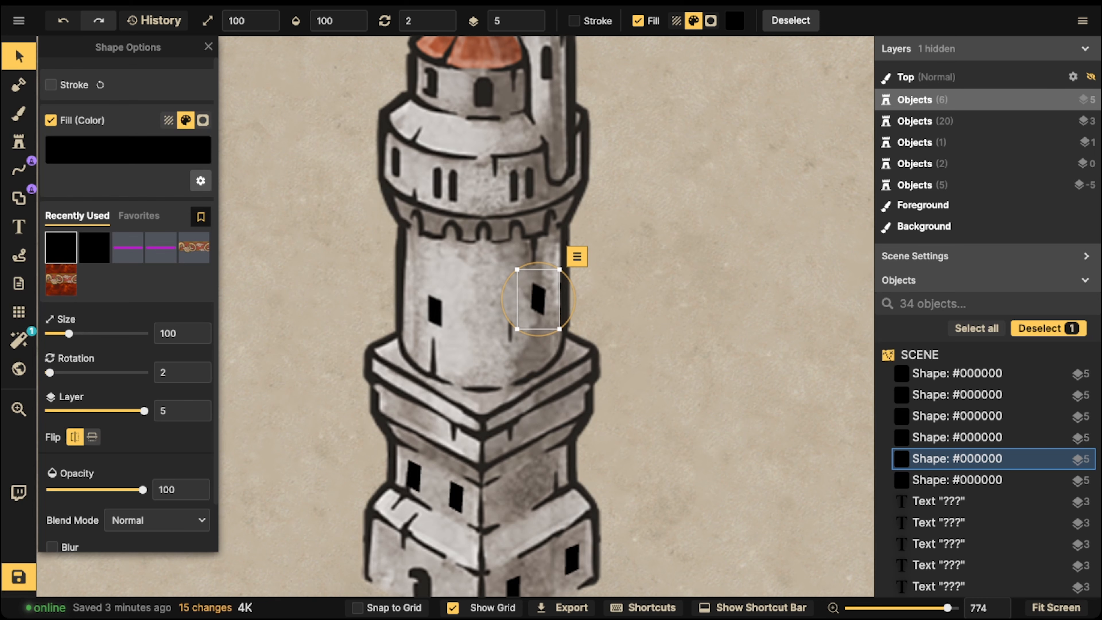
pyautogui.press('f')
pyautogui.press('[')
pyautogui.press('[')
pyautogui.press('[')
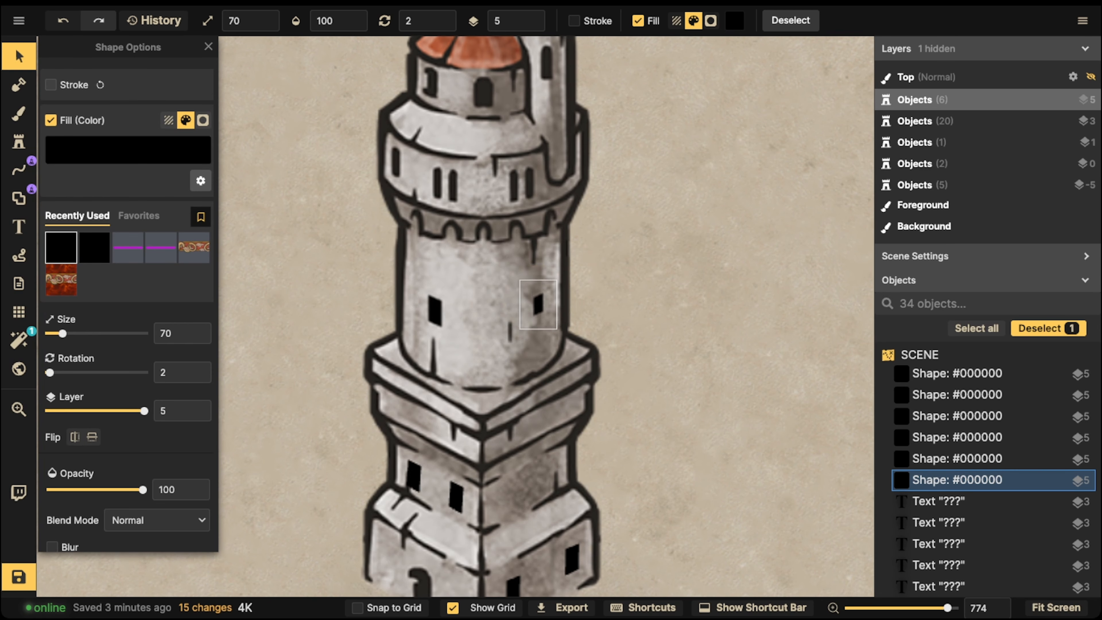
# Step: Shrink the base's right-face window nearest the corner and move it up to the middle tier's right face
pyautogui.press('space')
pyautogui.moveTo(538, 305); pyautogui.dragTo(543, 143)
pyautogui.click(517, 428)
pyautogui.press('[')
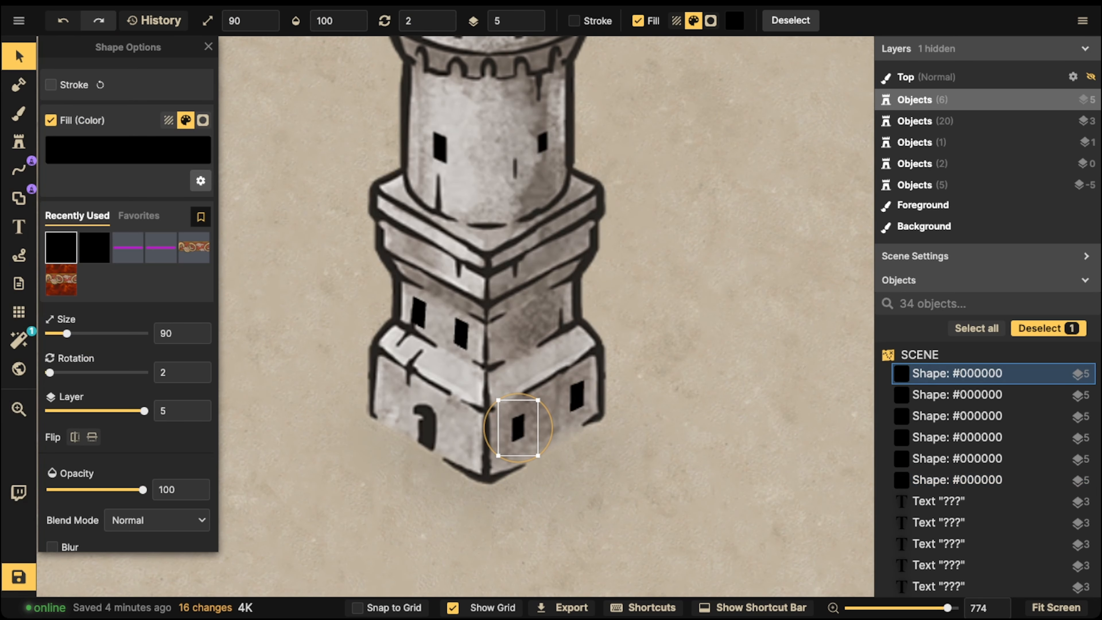
pyautogui.press('[')
pyautogui.press('[')
pyautogui.moveTo(517, 427); pyautogui.dragTo(516, 327)
pyautogui.click(471, 335)
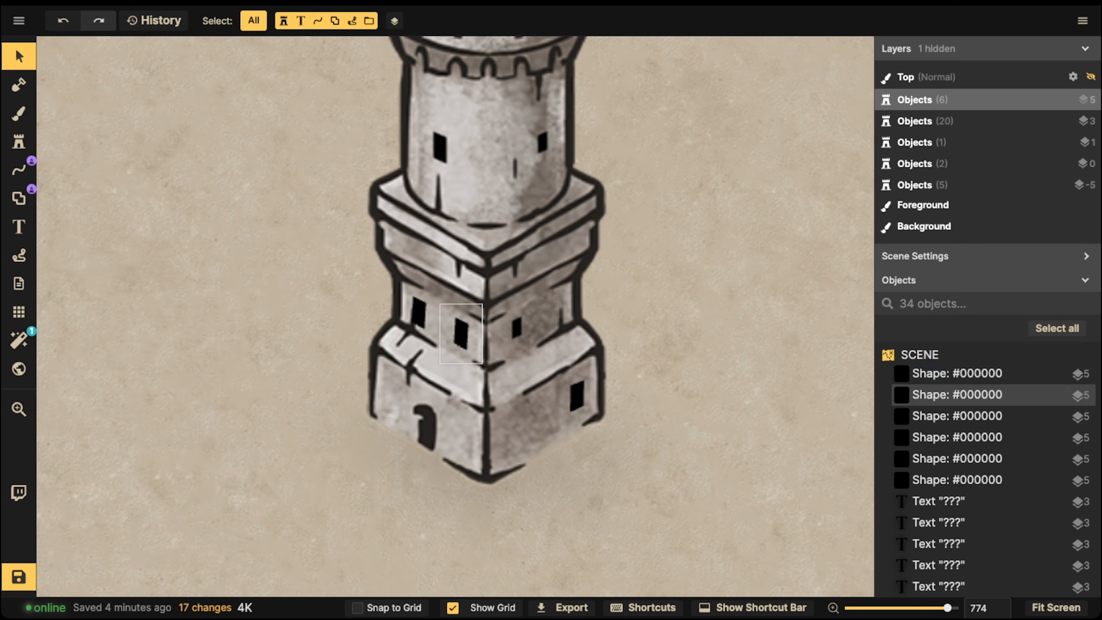
# Step: Reduce the outer window on the middle tier's left face to size 80
pyautogui.click(461, 333)
pyautogui.click(416, 311)
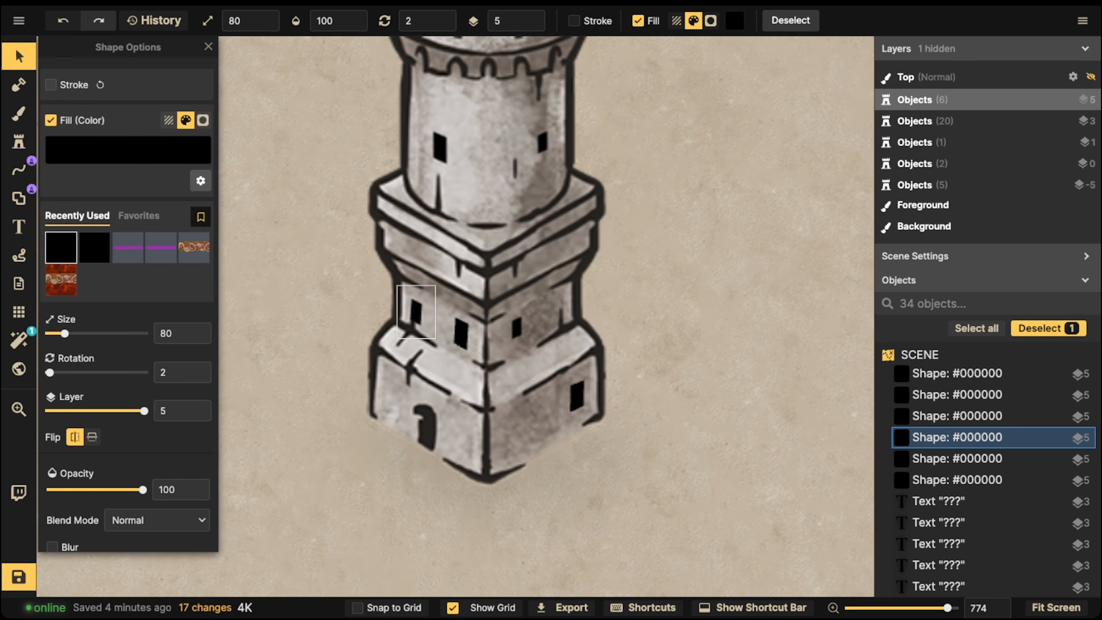
pyautogui.press('Escape')
# Step: Enlarge the outer window on the base's right face to size 130 and paste a copy near the corner at rotation 0.5
pyautogui.click(577, 396)
pyautogui.press(']')
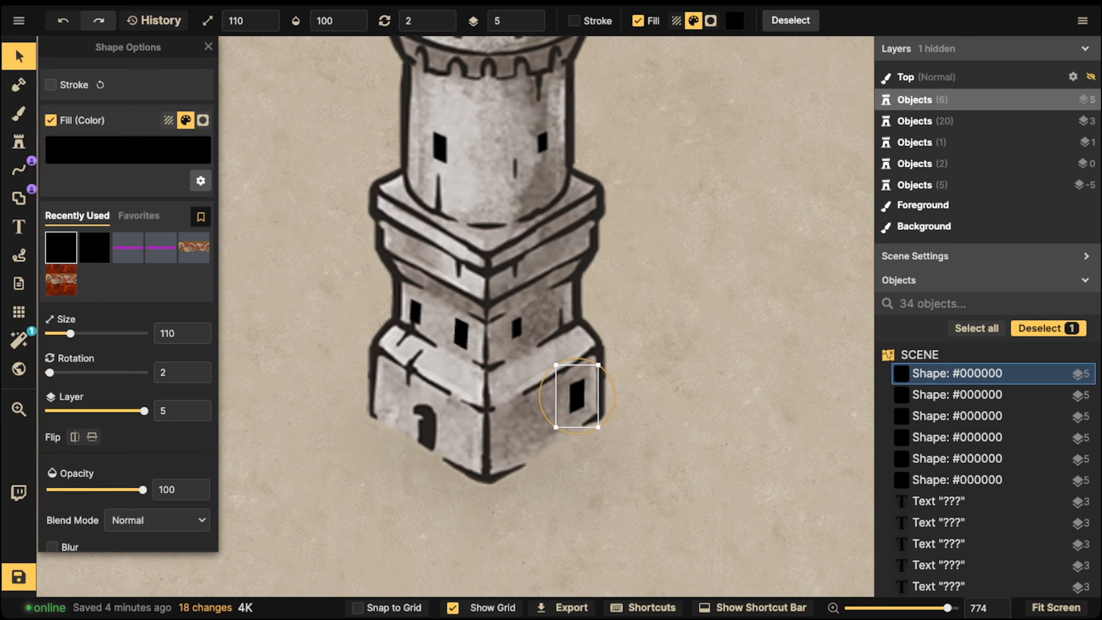
pyautogui.press('Escape')
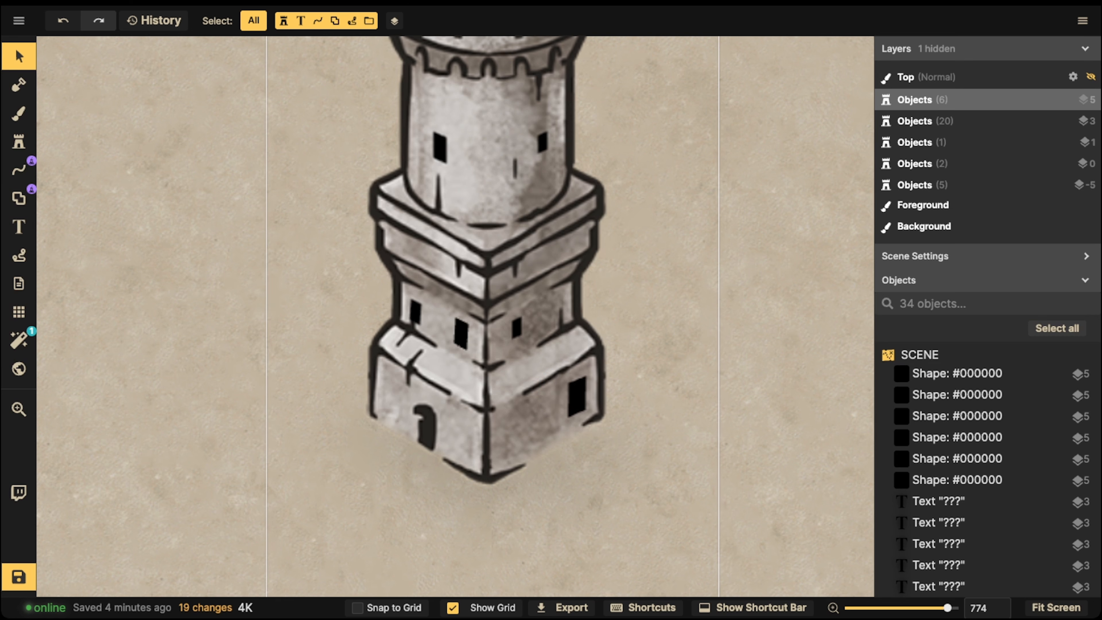
pyautogui.click(576, 396)
pyautogui.hotkey('ctrl', 'c')
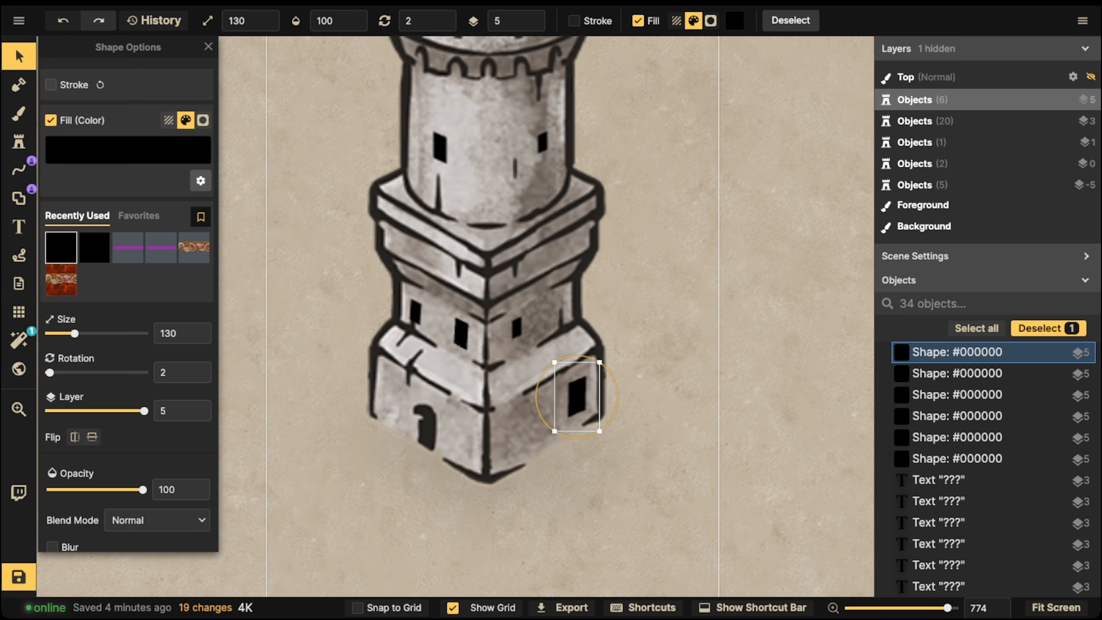
pyautogui.hotkey('ctrl', 'v')
pyautogui.moveTo(476, 463); pyautogui.dragTo(546, 413)
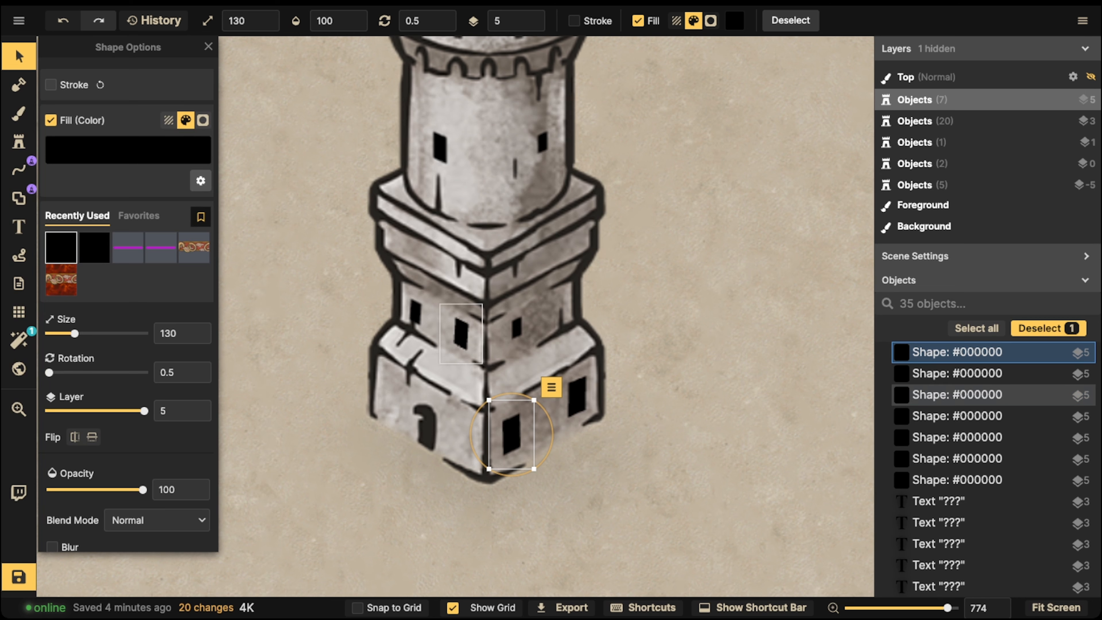
# Step: Paste two horizontally flipped windows at size 120 onto the base's left face, one on each side of the door
pyautogui.hotkey('ctrl', 'v')
pyautogui.moveTo(460, 334); pyautogui.dragTo(429, 375)
pyautogui.press(']')
pyautogui.press(']')
pyautogui.hotkey('ctrl', 'c')
pyautogui.hotkey('ctrl', 'v')
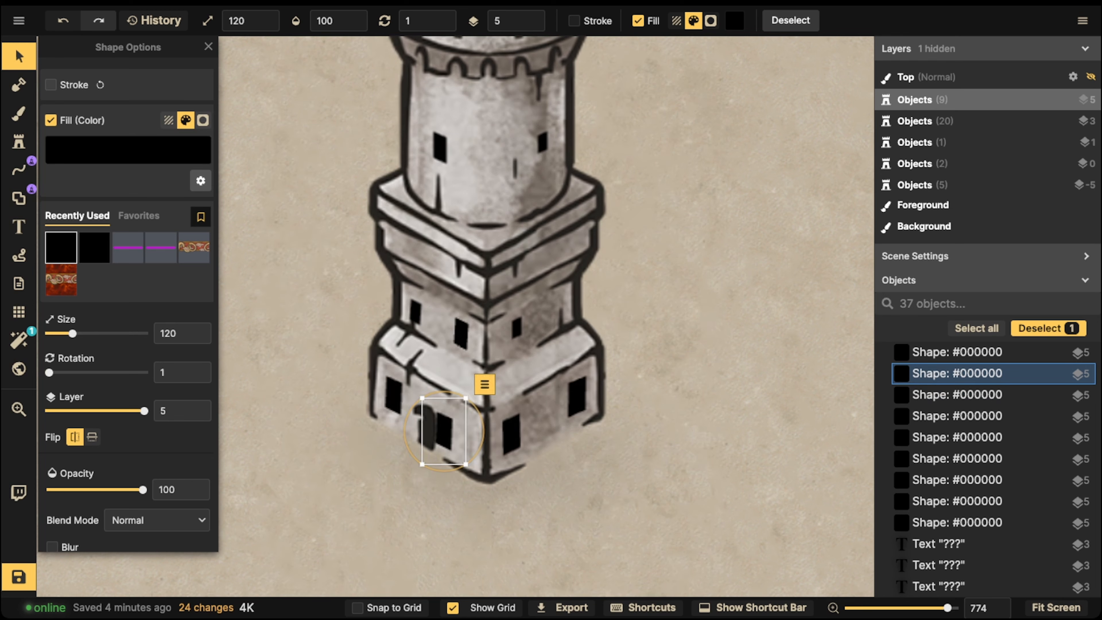
pyautogui.moveTo(444, 431); pyautogui.dragTo(495, 415)
pyautogui.click(393, 310)
# Step: Try to group the tower and its nine window shapes under the name "Tower"
pyautogui.scroll(-5, 393, 311)
pyautogui.scroll(-5, 423, 331)
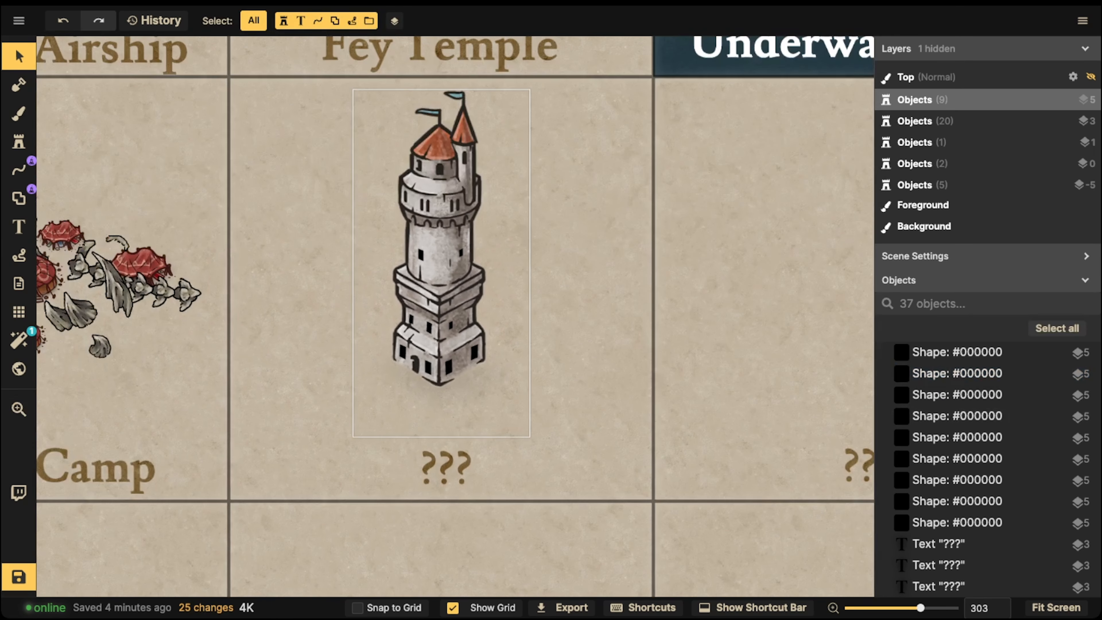
pyautogui.moveTo(317, 110); pyautogui.dragTo(531, 389)
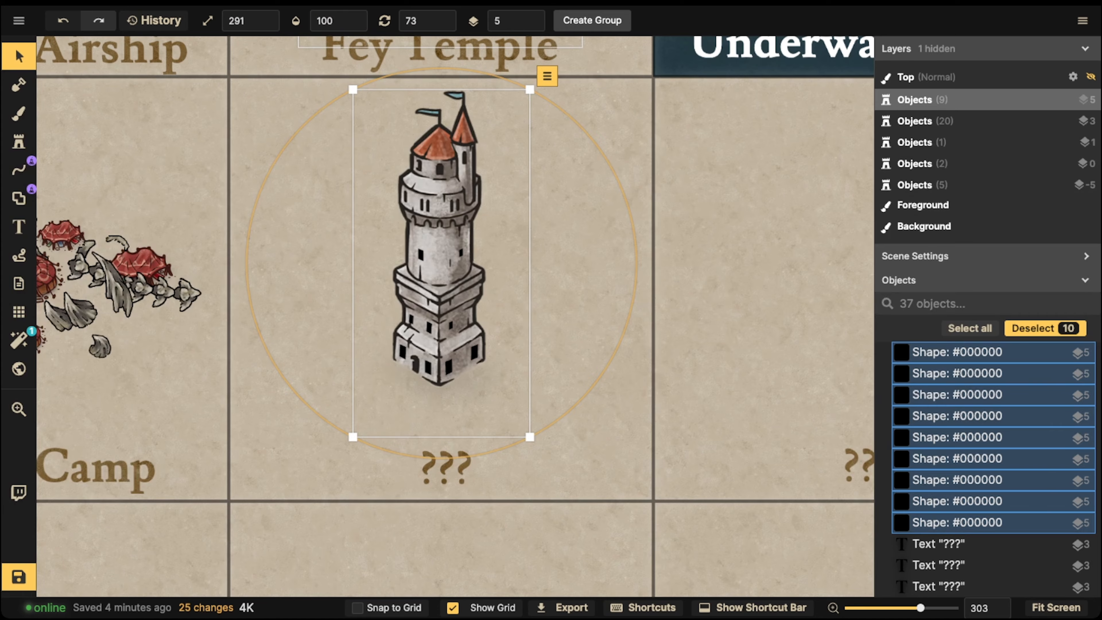
pyautogui.click(592, 20)
pyautogui.write('Tower')
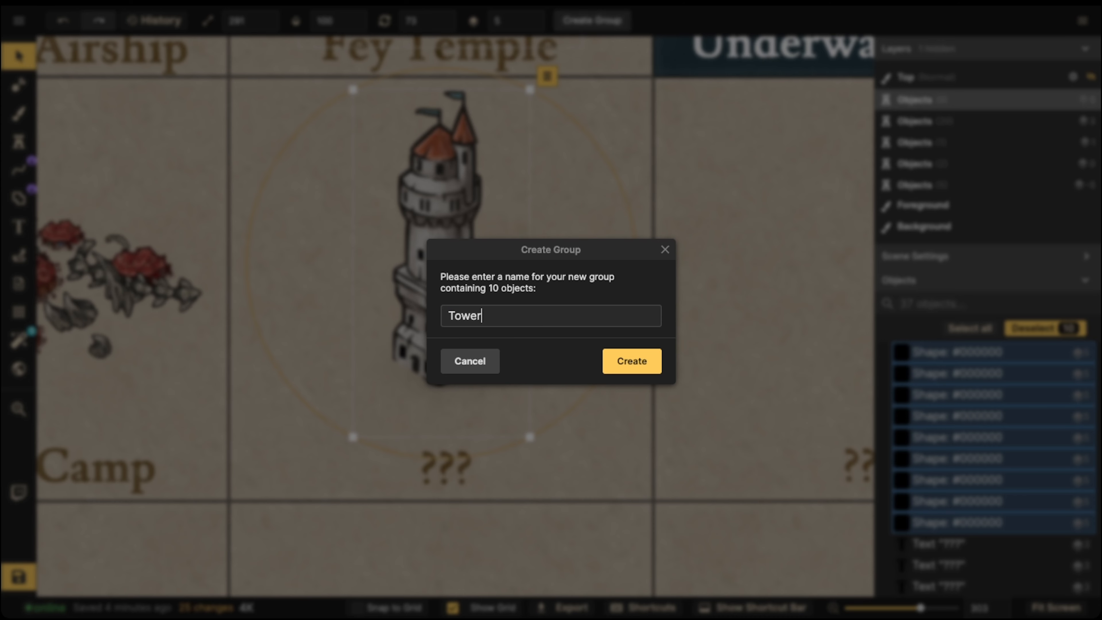
pyautogui.press('Return')
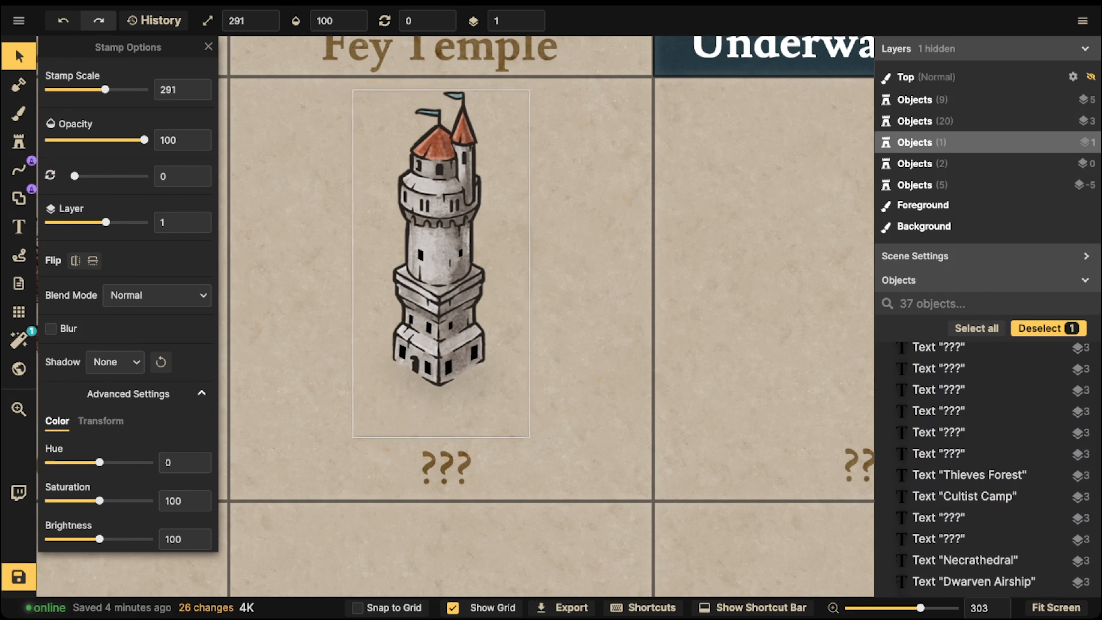
pyautogui.press('Escape')
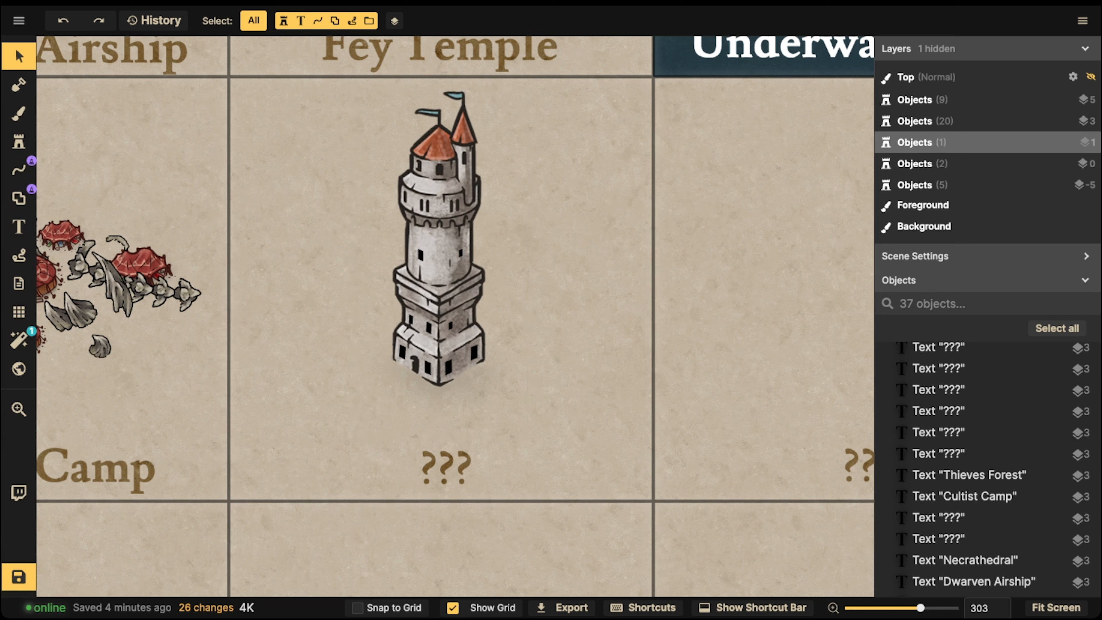
# Step: Group the tower with its window shapes as "Tower" and tilt the group to rotation 356
pyautogui.moveTo(313, 122); pyautogui.dragTo(582, 394)
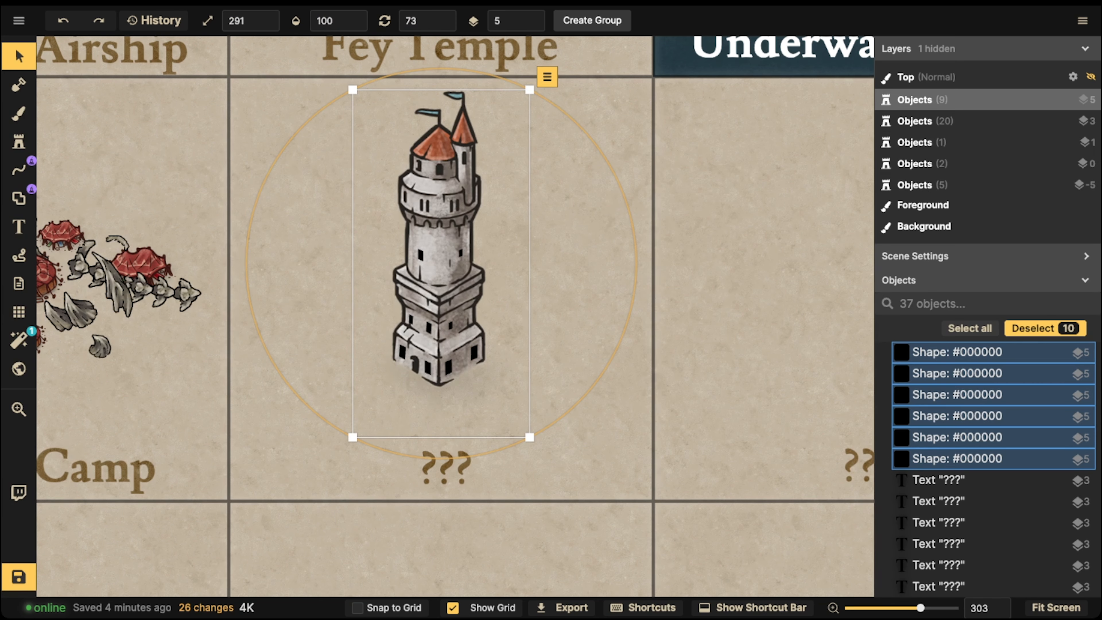
pyautogui.click(593, 20)
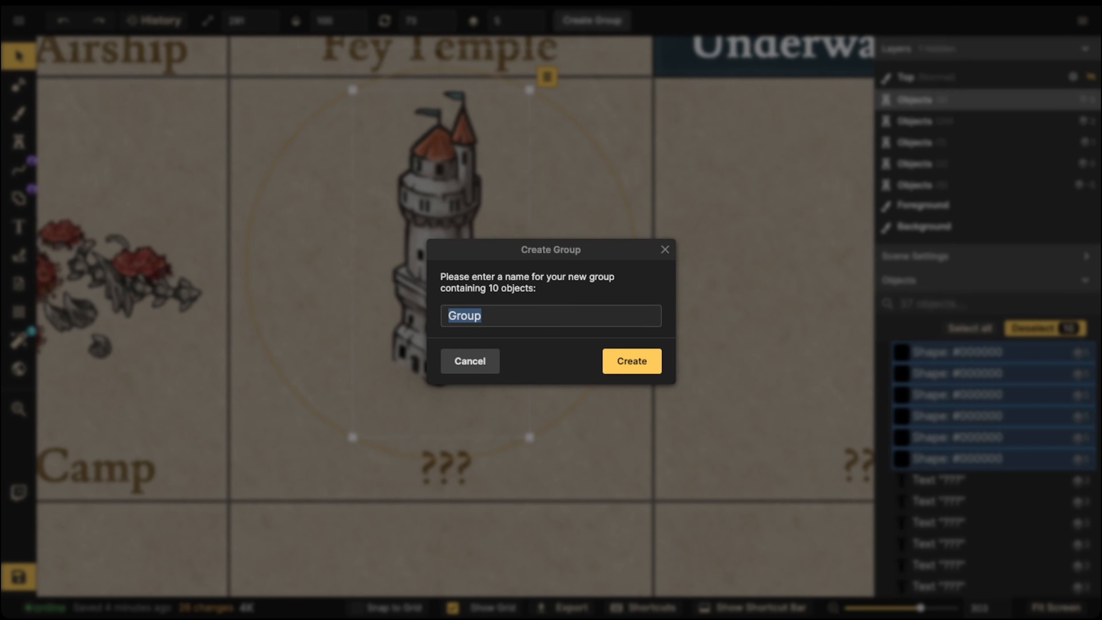
pyautogui.write('Tower')
pyautogui.click(632, 360)
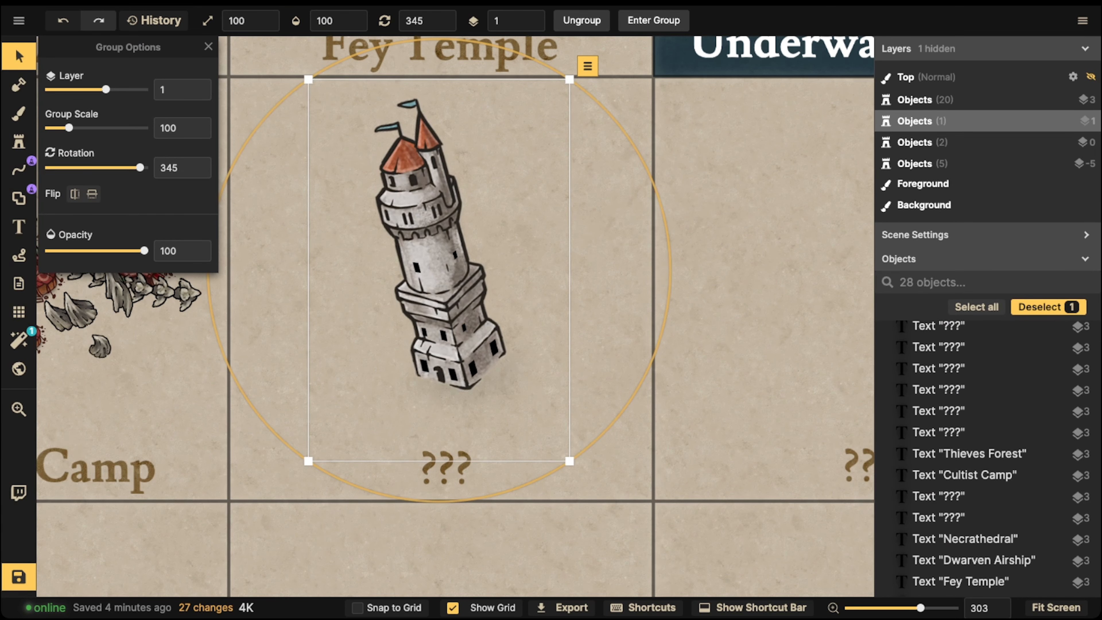
pyautogui.moveTo(651, 361); pyautogui.dragTo(620, 413)
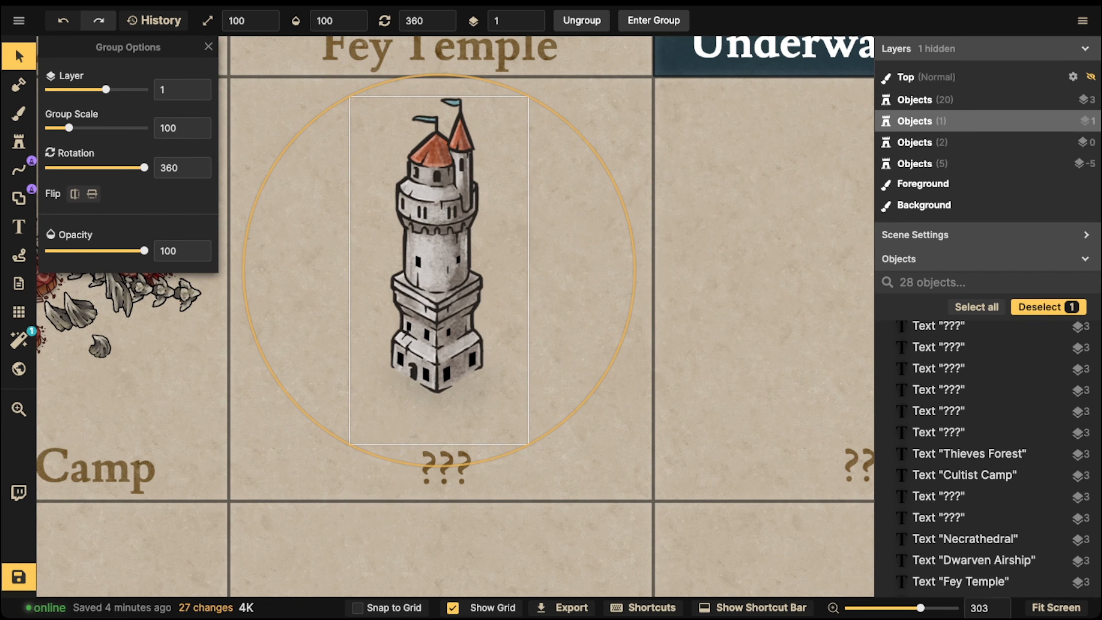
pyautogui.moveTo(621, 412); pyautogui.dragTo(630, 401)
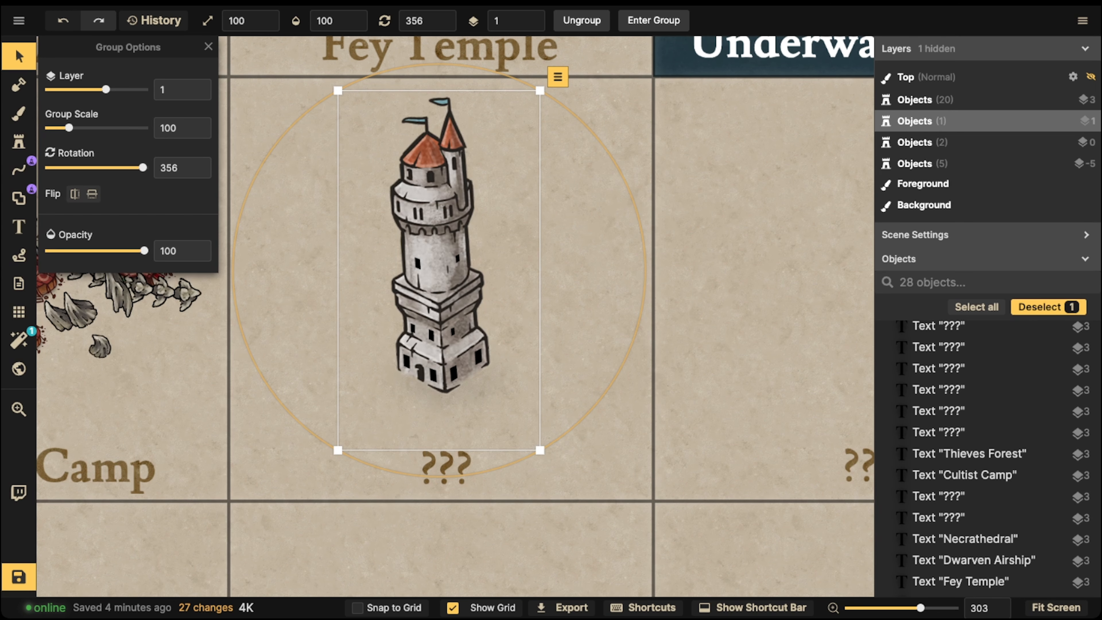
# Step: Draw a bent three-segment black leg line from the outer window on the base's left face and set its stroke size to 163
pyautogui.click(19, 169)
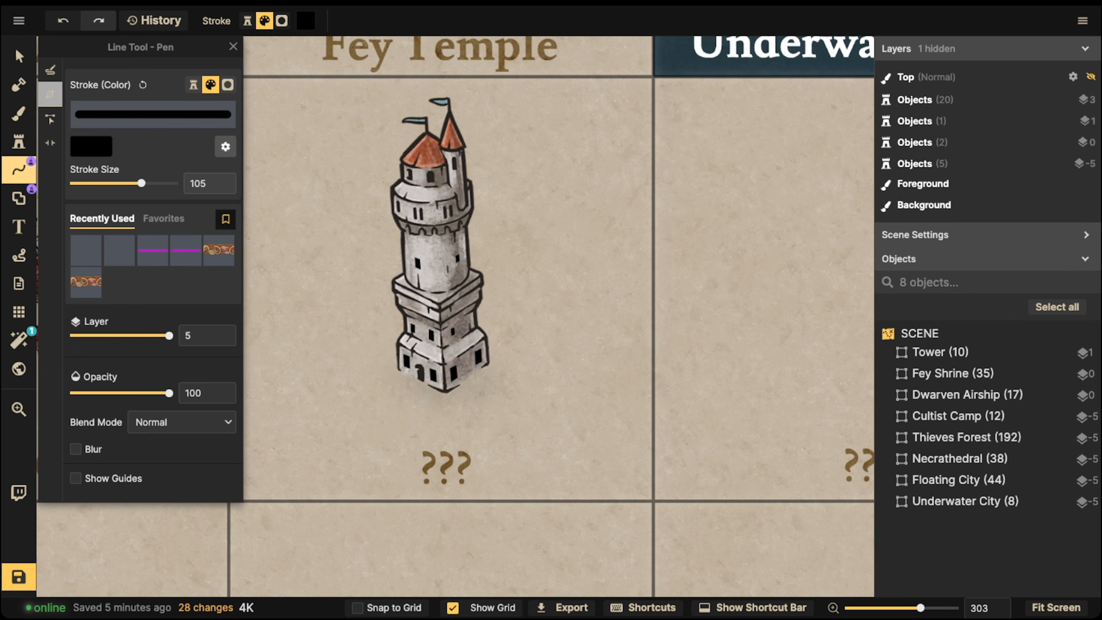
pyautogui.scroll(5, 362, 365)
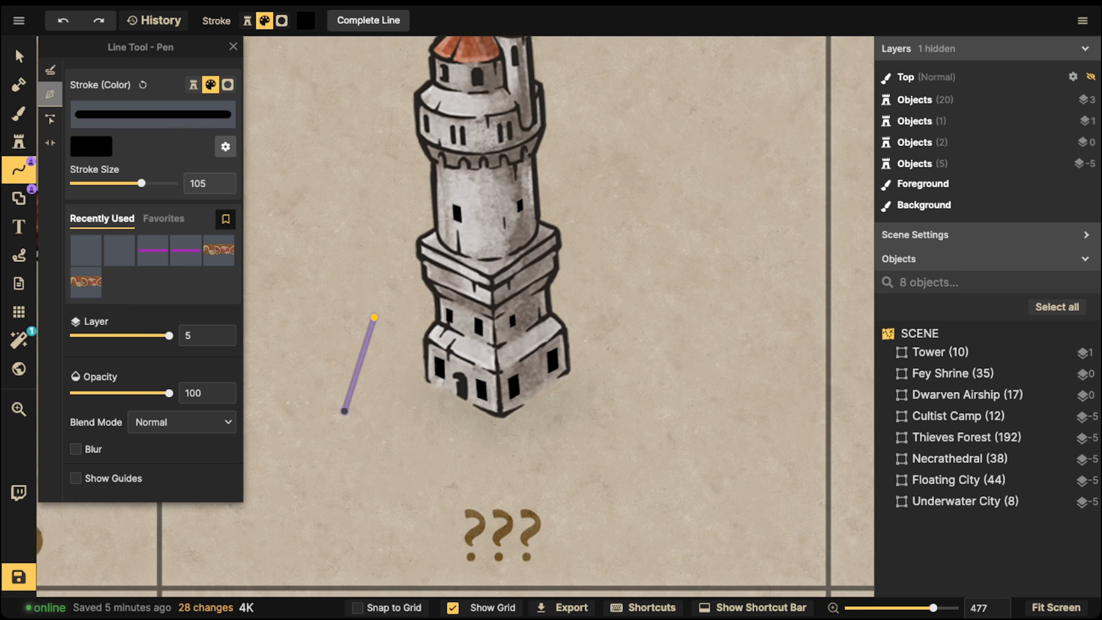
pyautogui.scroll(1, 295, 322)
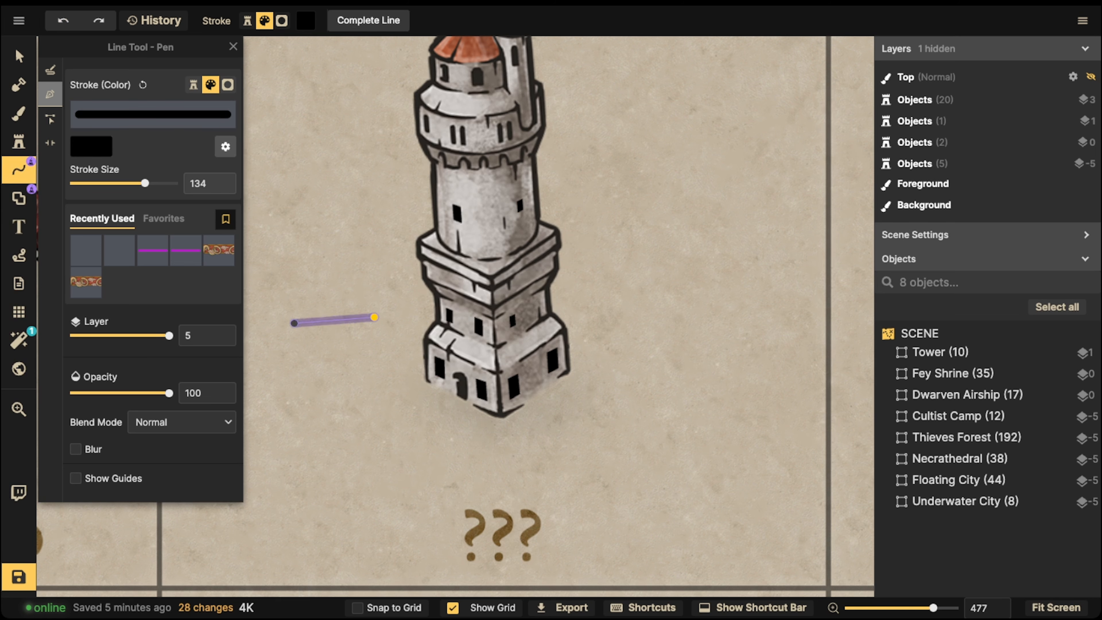
pyautogui.press('Escape')
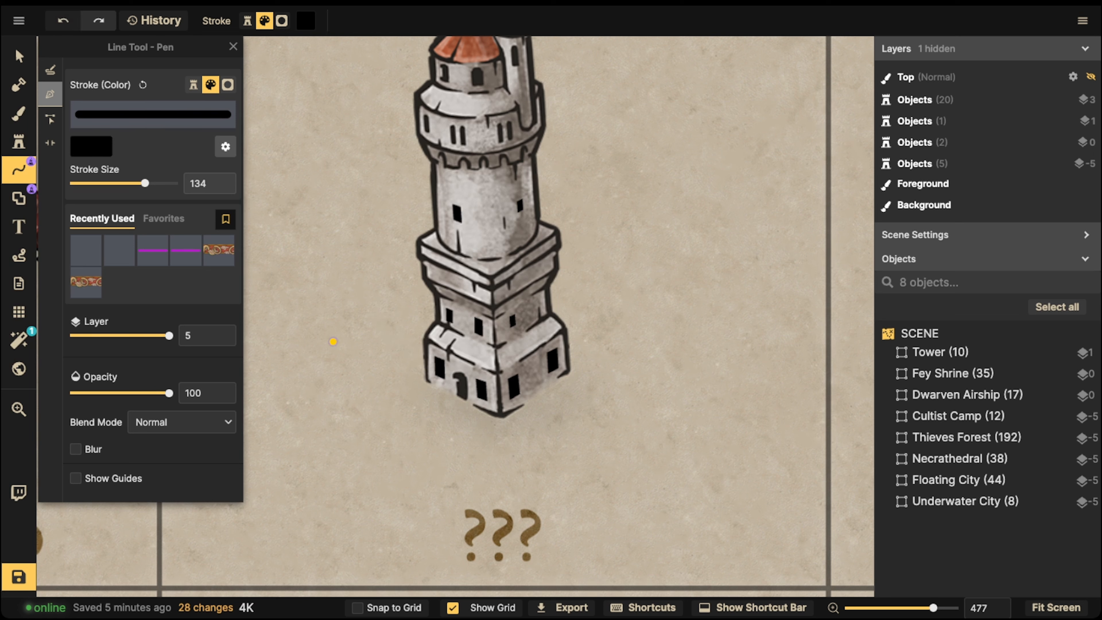
pyautogui.click(439, 367)
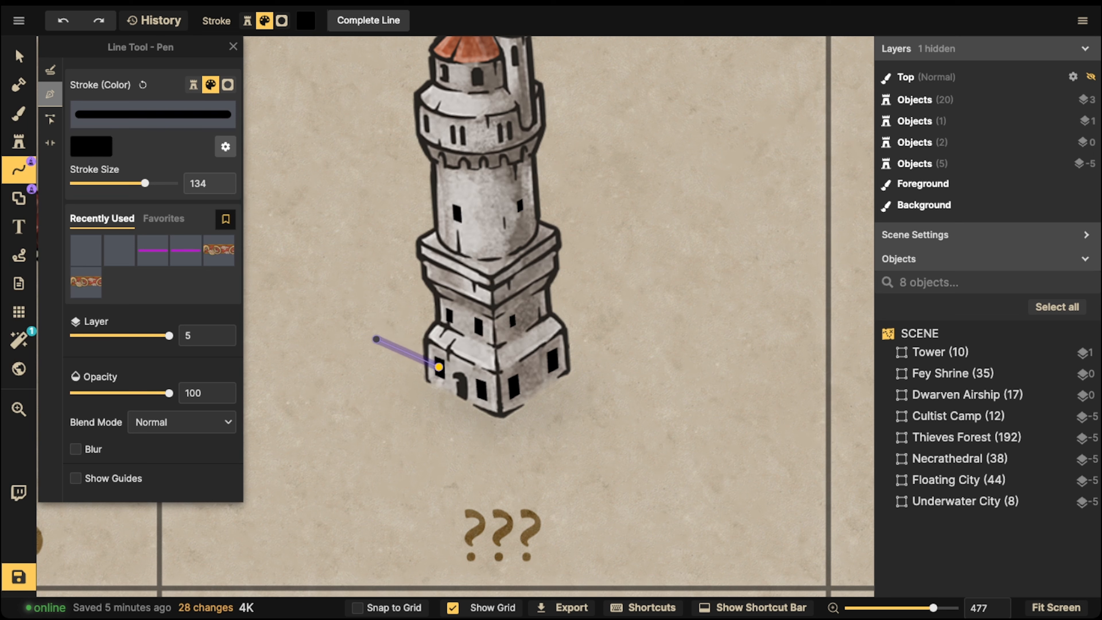
pyautogui.click(347, 334)
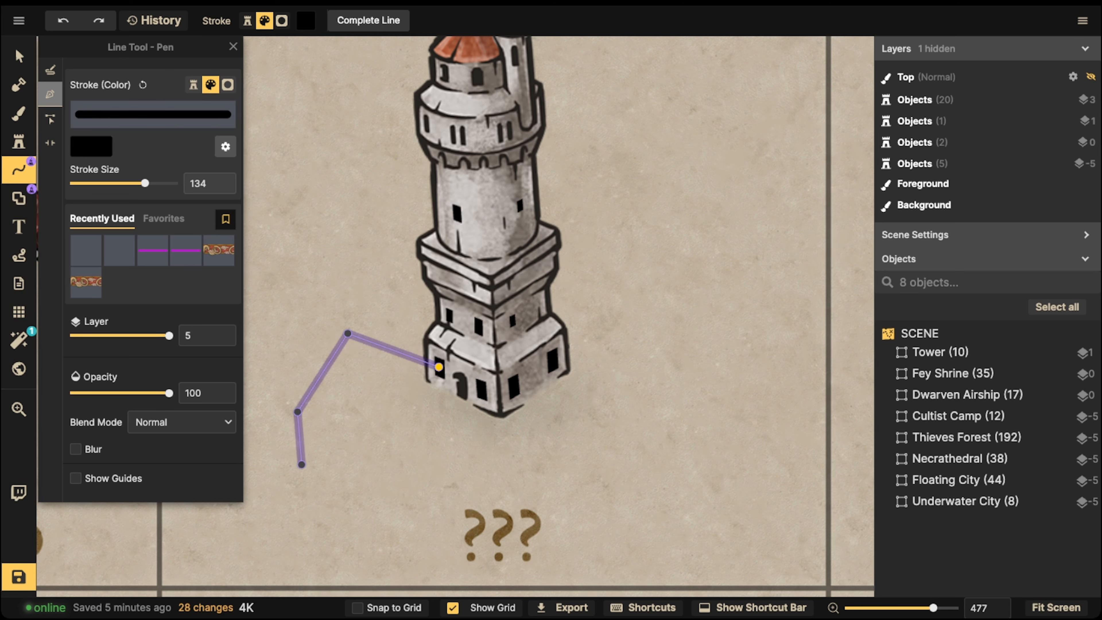
pyautogui.doubleClick(303, 468)
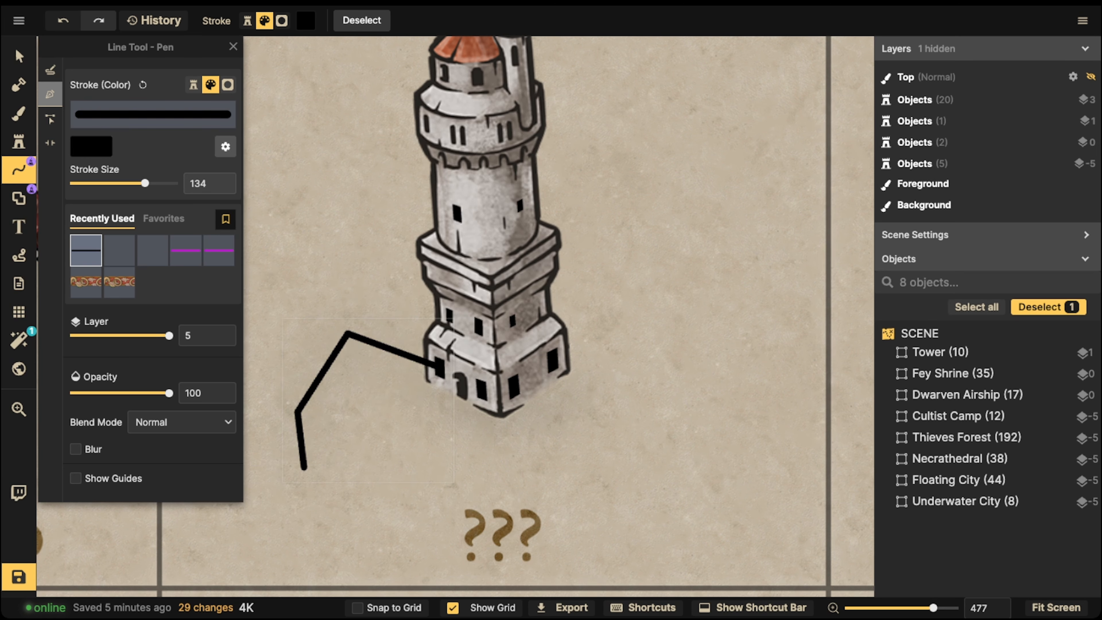
pyautogui.press('v')
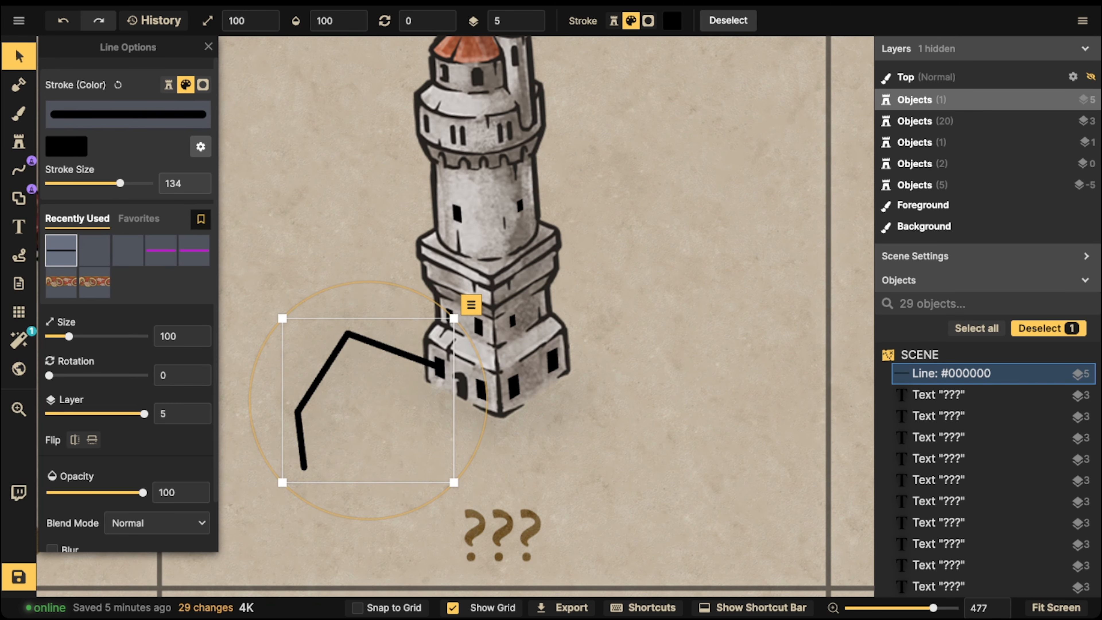
pyautogui.moveTo(120, 183); pyautogui.dragTo(123, 184)
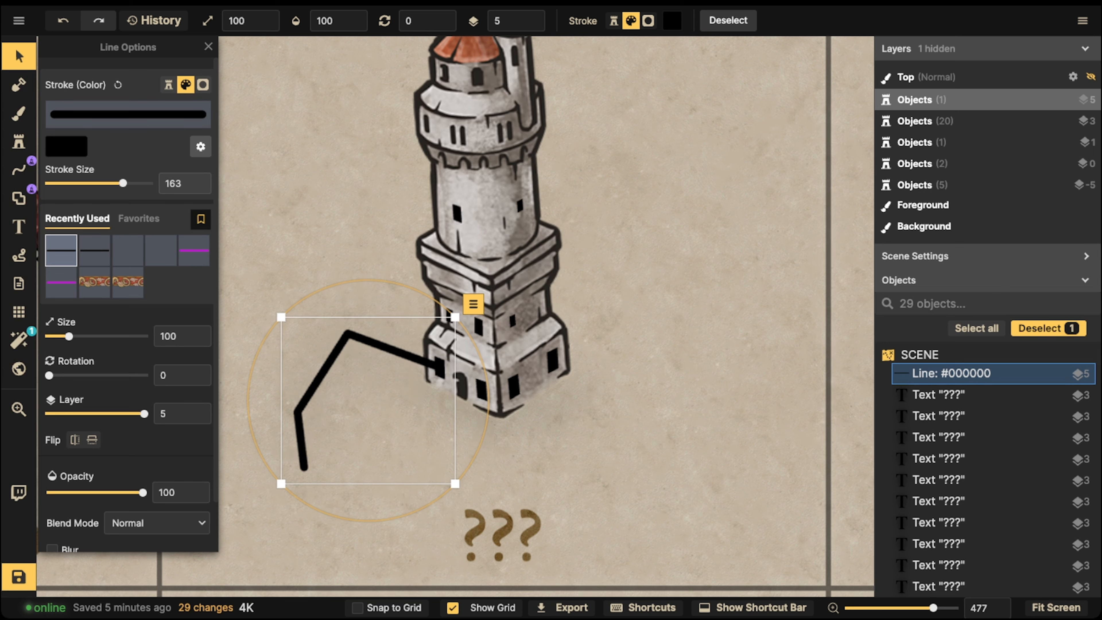
# Step: Draw two more bent three-segment legs at stroke size 163, one from the door and one from the outer window on the right face
pyautogui.click(19, 170)
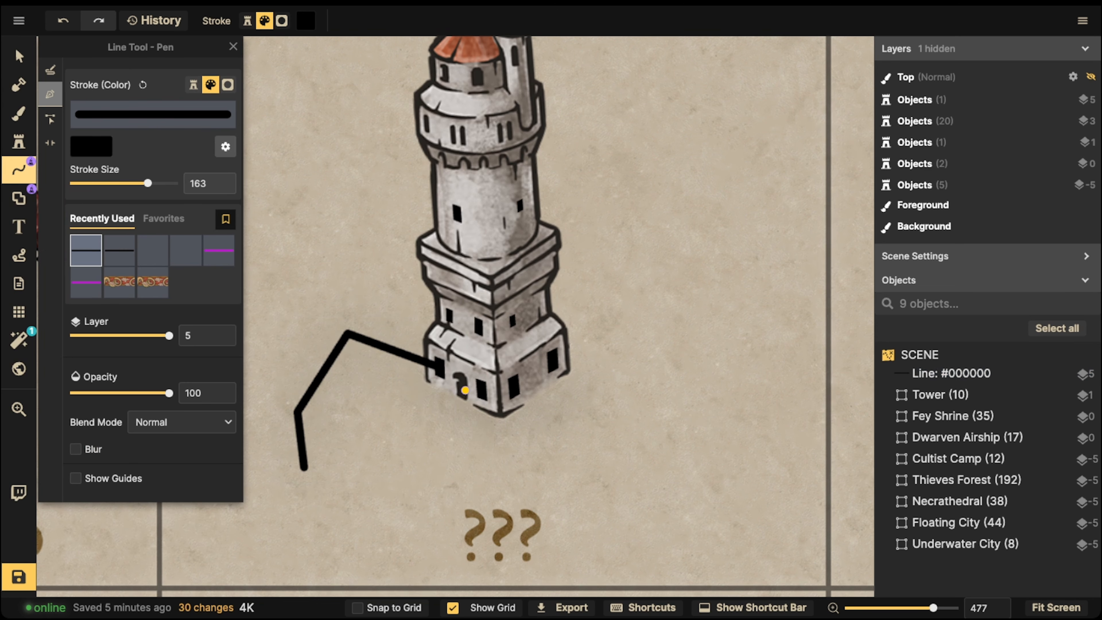
pyautogui.click(462, 385)
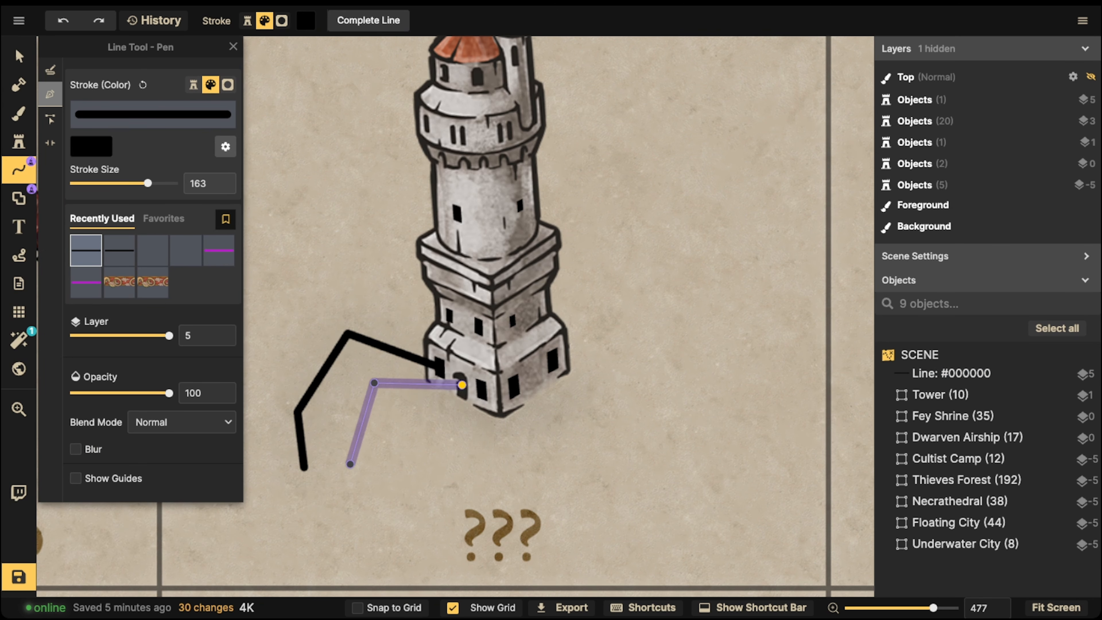
pyautogui.click(348, 437)
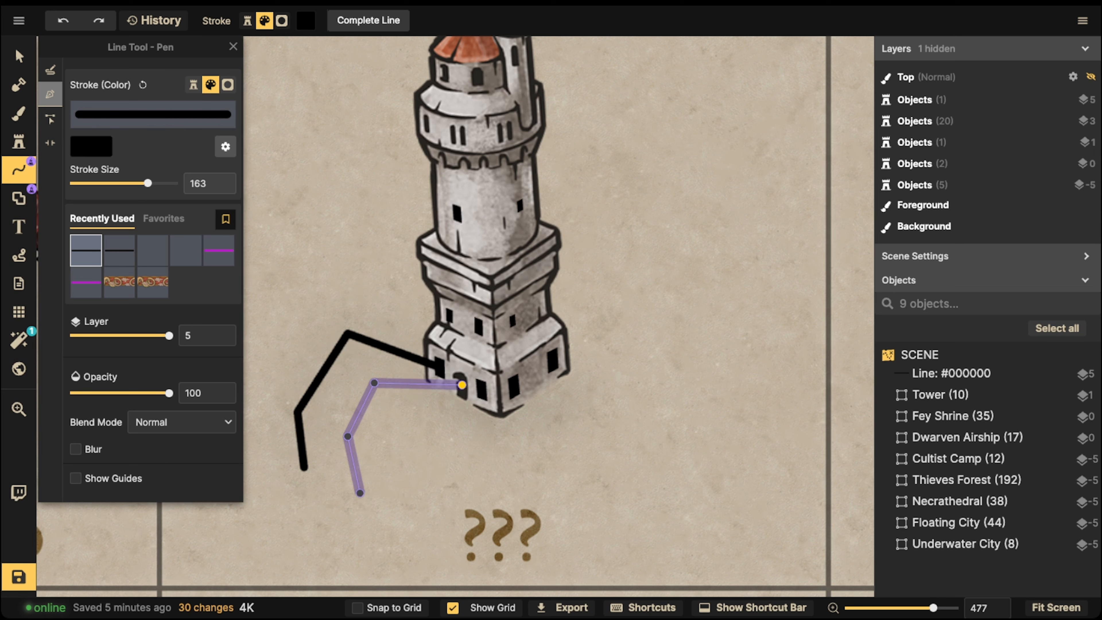
pyautogui.click(461, 385)
pyautogui.click(553, 361)
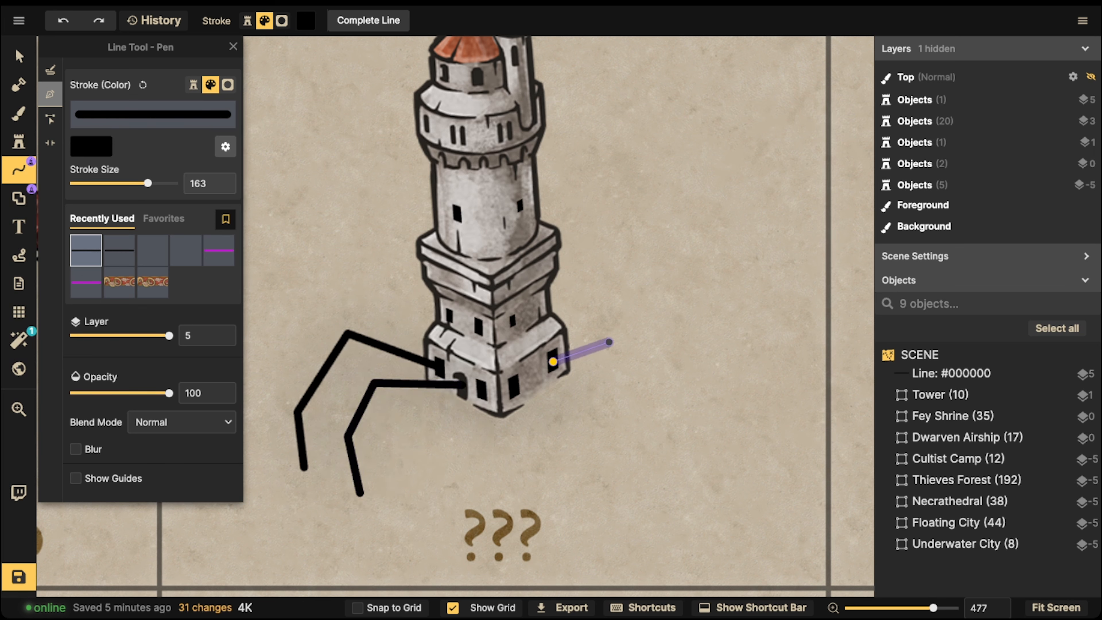
pyautogui.click(648, 371)
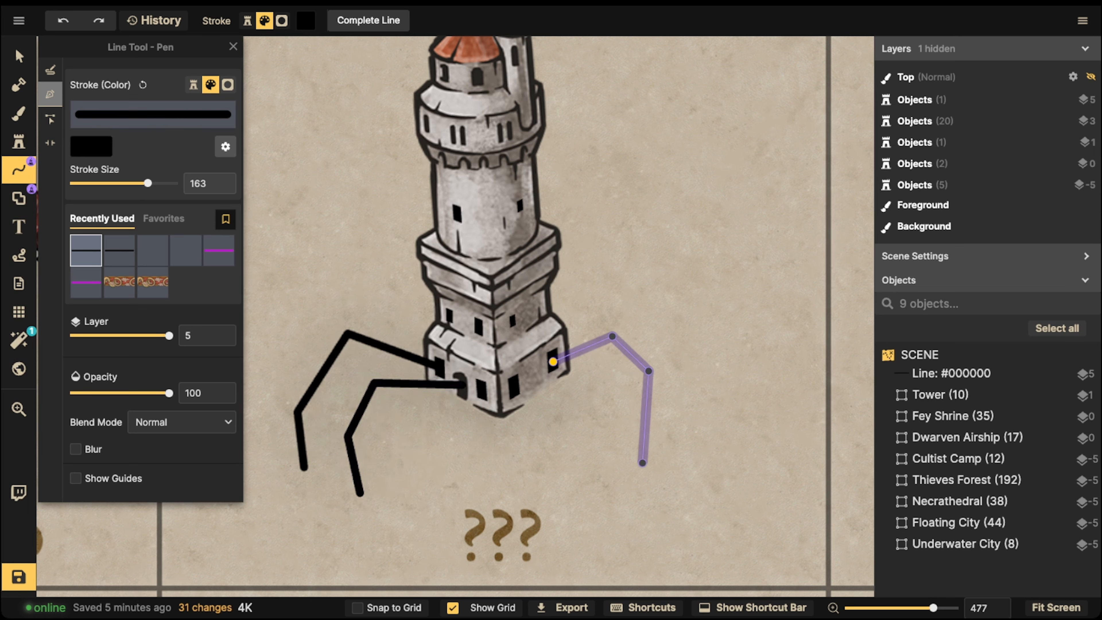
pyautogui.doubleClick(644, 449)
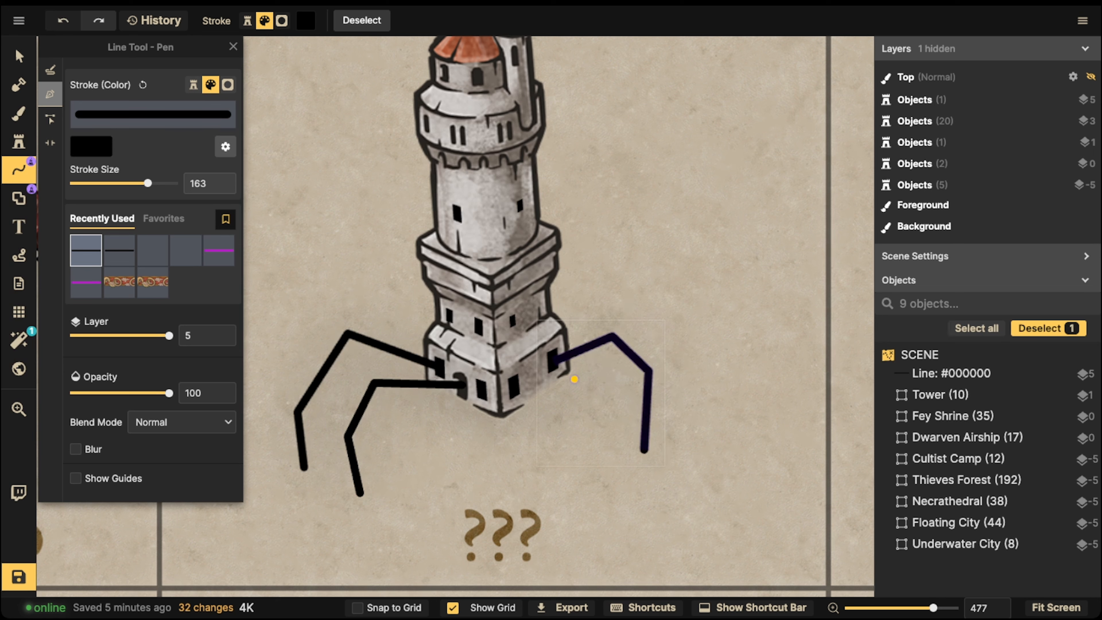
# Step: Draw a fourth bent leg from the inner window on the base's right face and send it behind the tower on layer -1
pyautogui.click(514, 385)
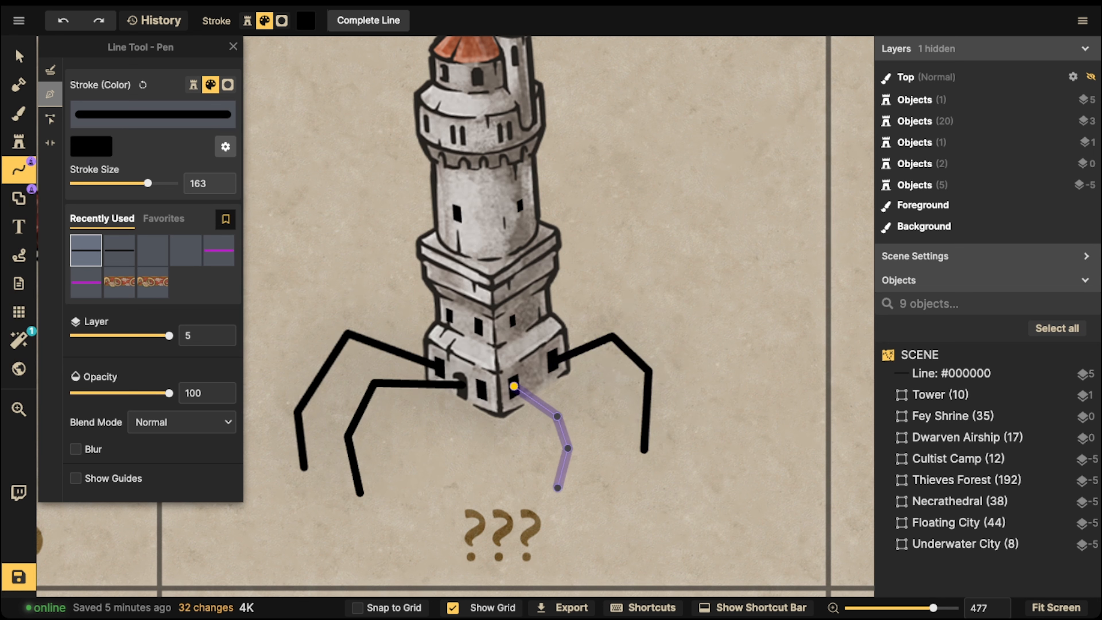
pyautogui.doubleClick(558, 488)
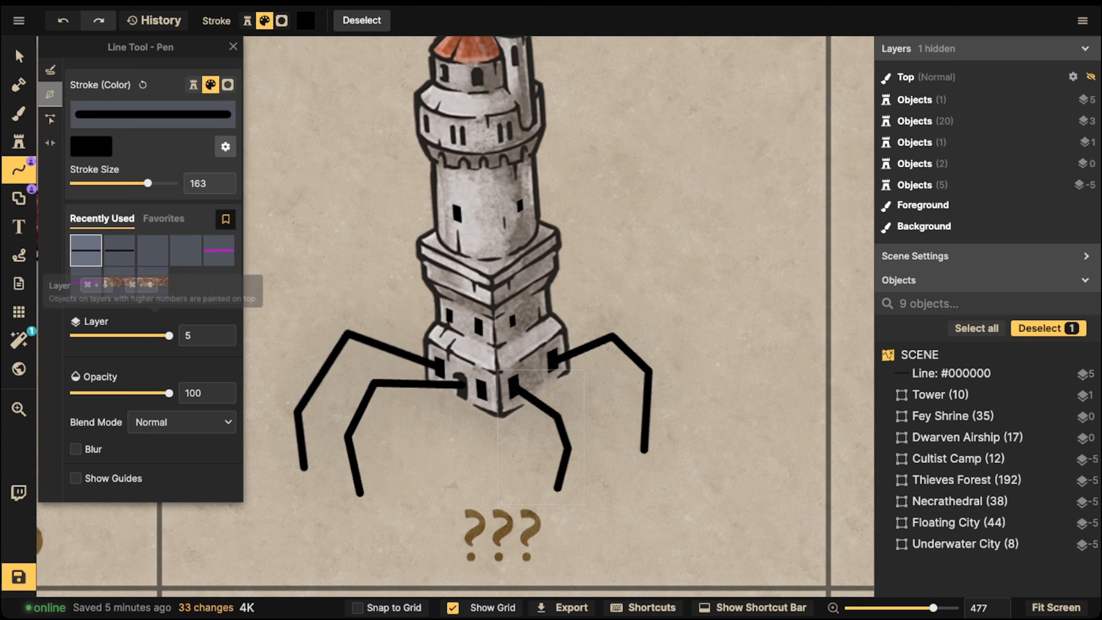
pyautogui.moveTo(170, 335); pyautogui.dragTo(112, 335)
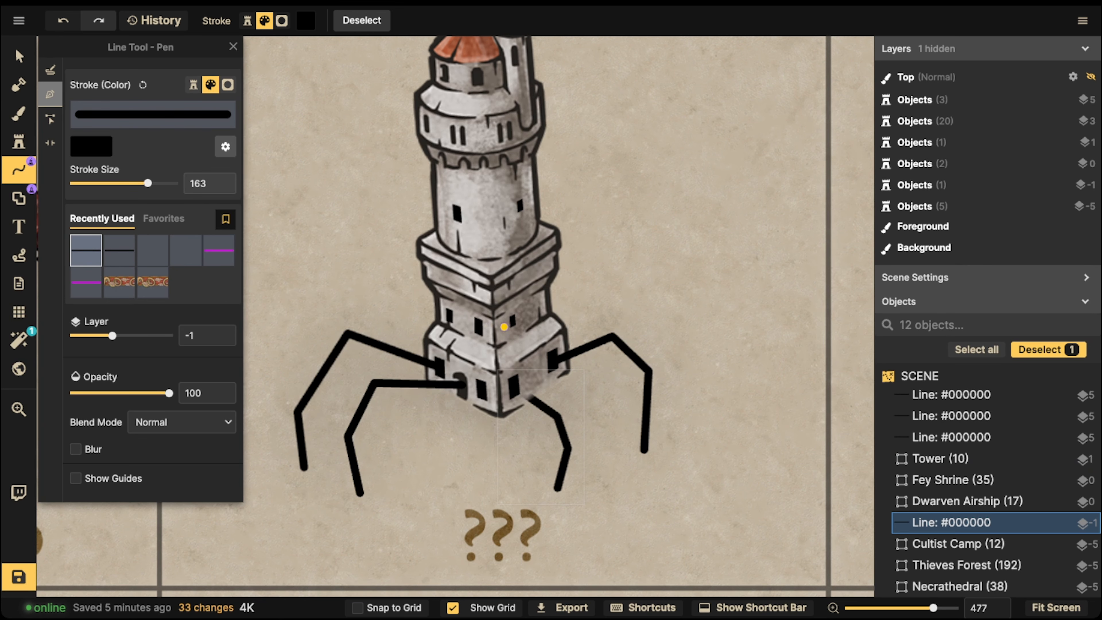
# Step: Draw two rear legs on layer -1 behind the tower, one bending out from each side of the base
pyautogui.click(554, 326)
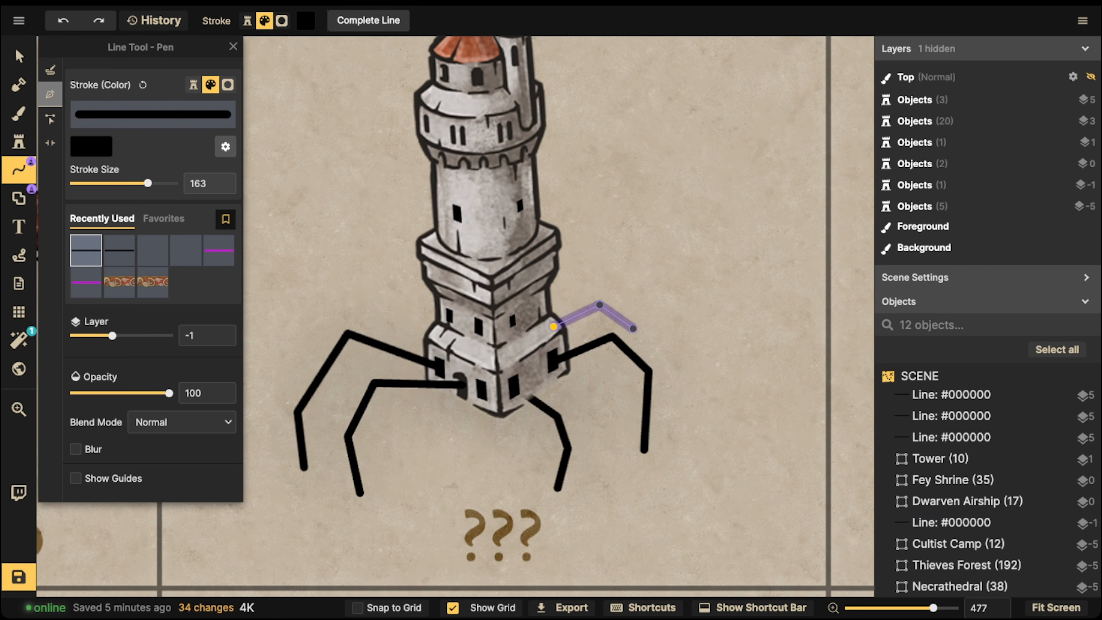
pyautogui.click(633, 329)
pyautogui.doubleClick(626, 400)
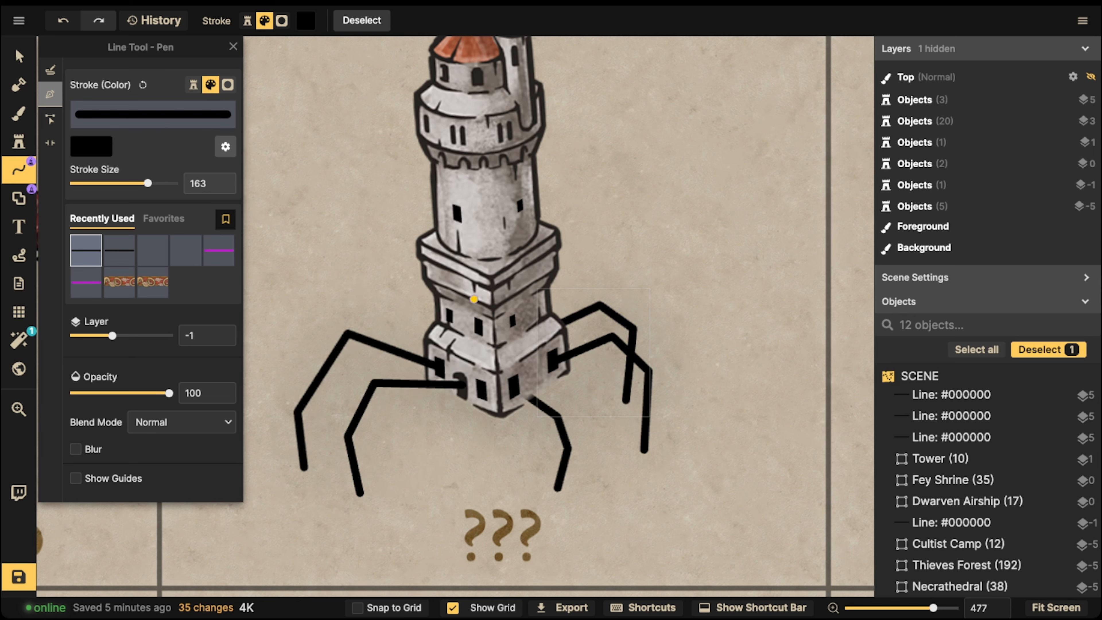
pyautogui.click(429, 326)
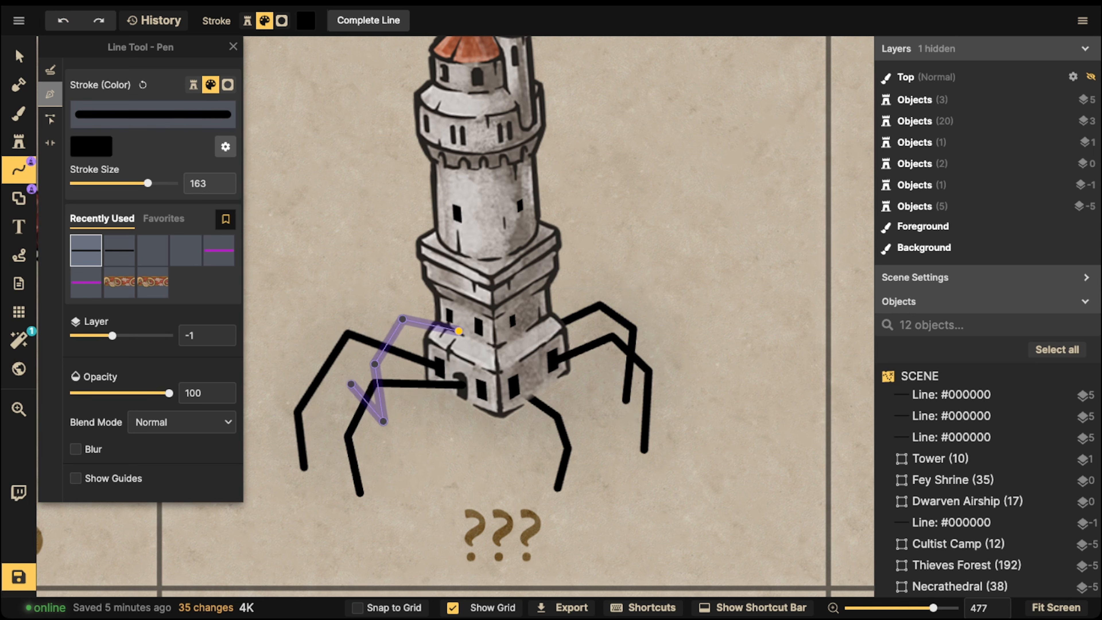
pyautogui.doubleClick(458, 331)
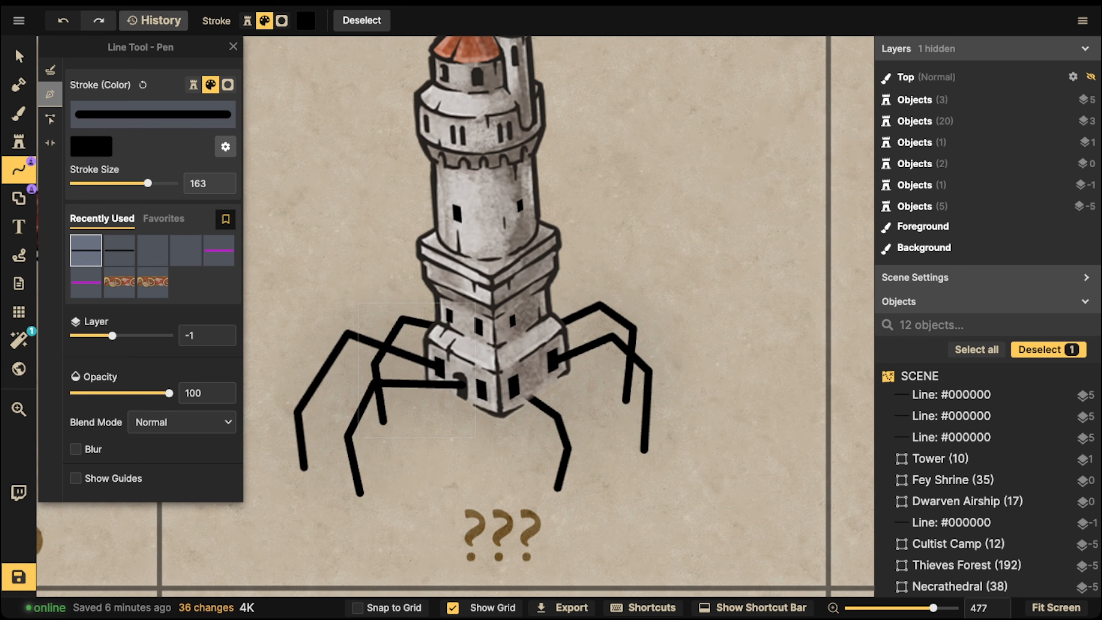
# Step: Select the tower with its six legs and move them slightly upward within the grid cell
pyautogui.click(20, 56)
pyautogui.scroll(-5, 315, 195)
pyautogui.click(315, 195)
pyautogui.moveTo(314, 196); pyautogui.dragTo(443, 213, button='middle')
pyautogui.moveTo(373, 97); pyautogui.dragTo(709, 365)
pyautogui.moveTo(568, 310); pyautogui.dragTo(572, 290)
pyautogui.scroll(-2, 644, 393)
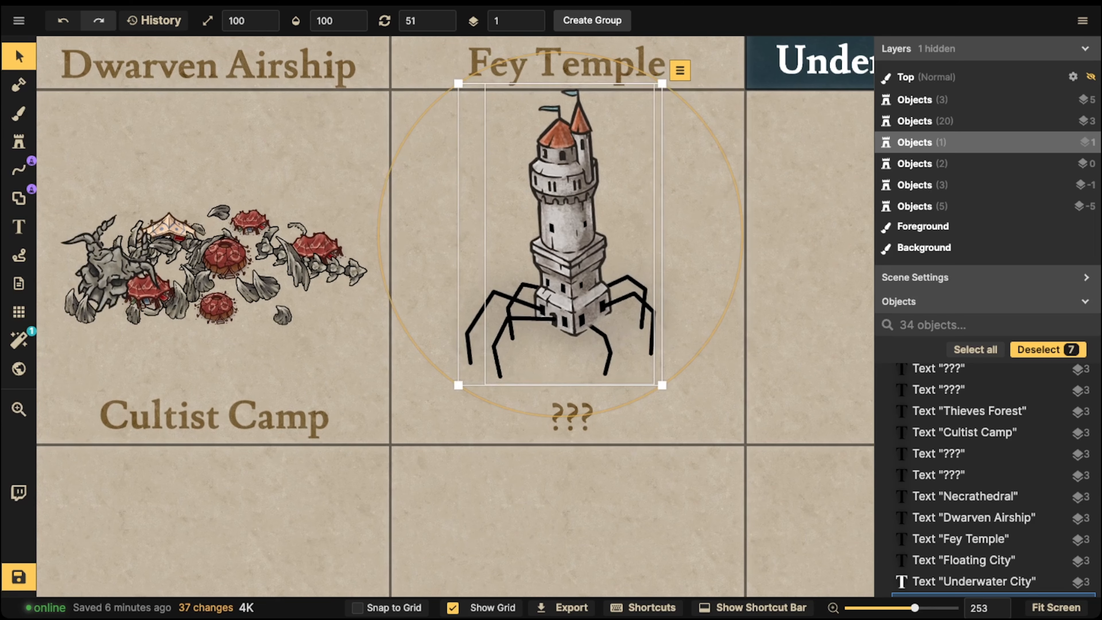
pyautogui.scroll(6, 560, 320)
pyautogui.press('Escape')
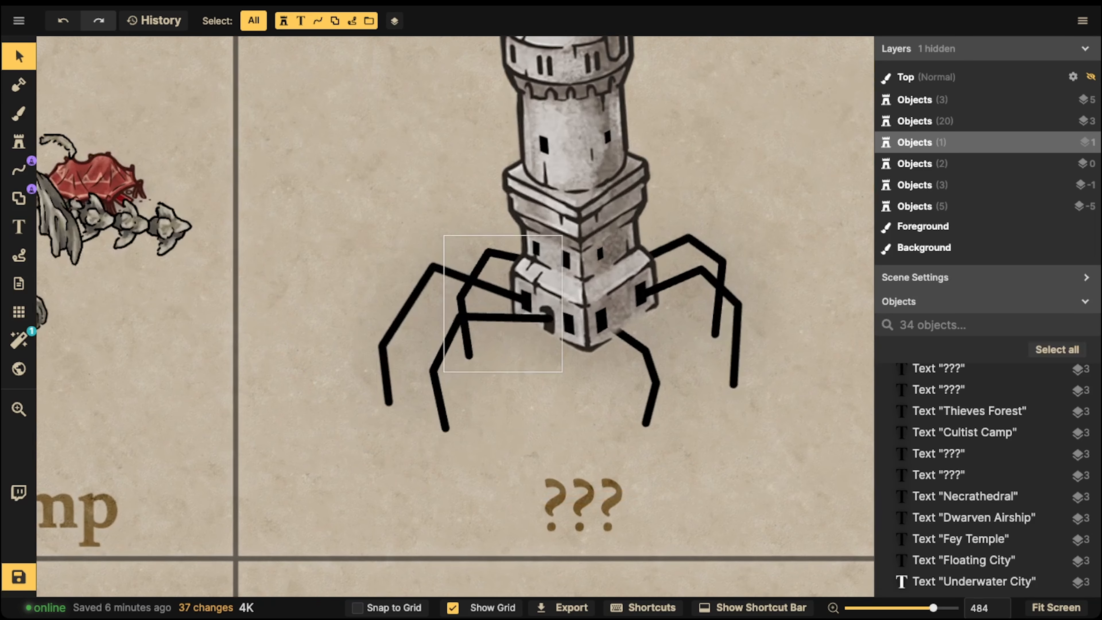
# Step: Draw a thicker line at stroke size 248 over the upper segment of the door leg and raise it to layer 2
pyautogui.click(19, 169)
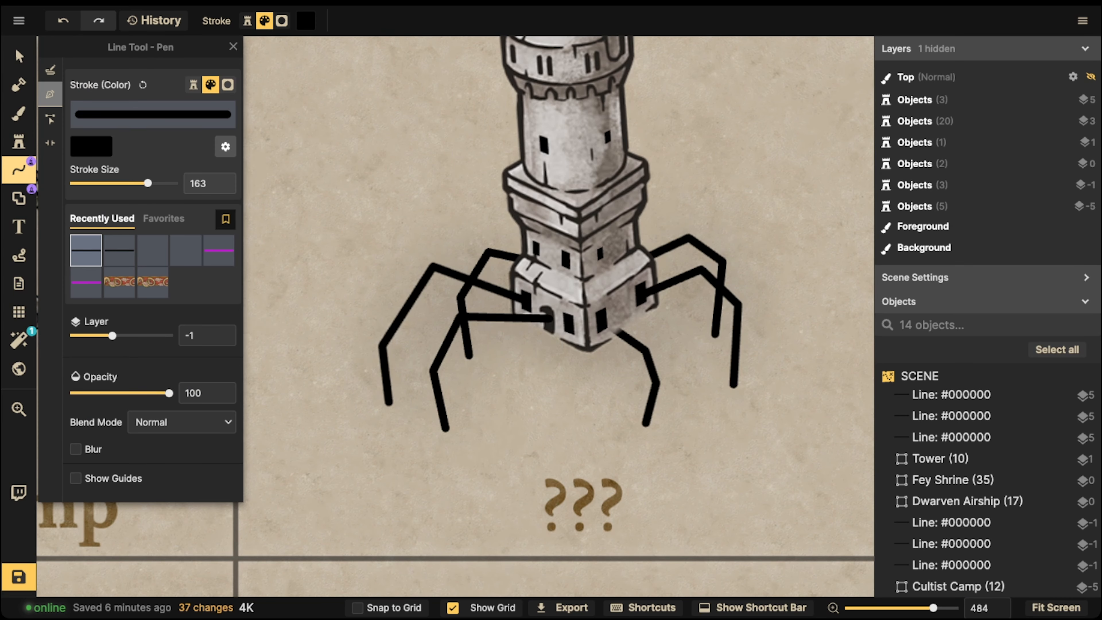
pyautogui.moveTo(148, 183); pyautogui.dragTo(154, 183)
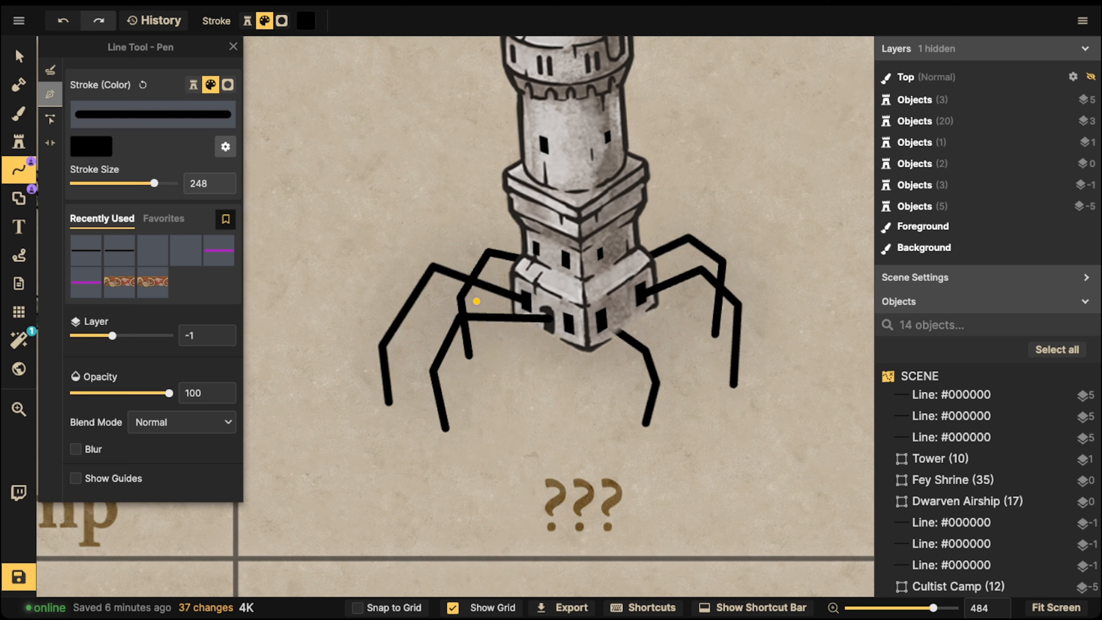
pyautogui.click(546, 319)
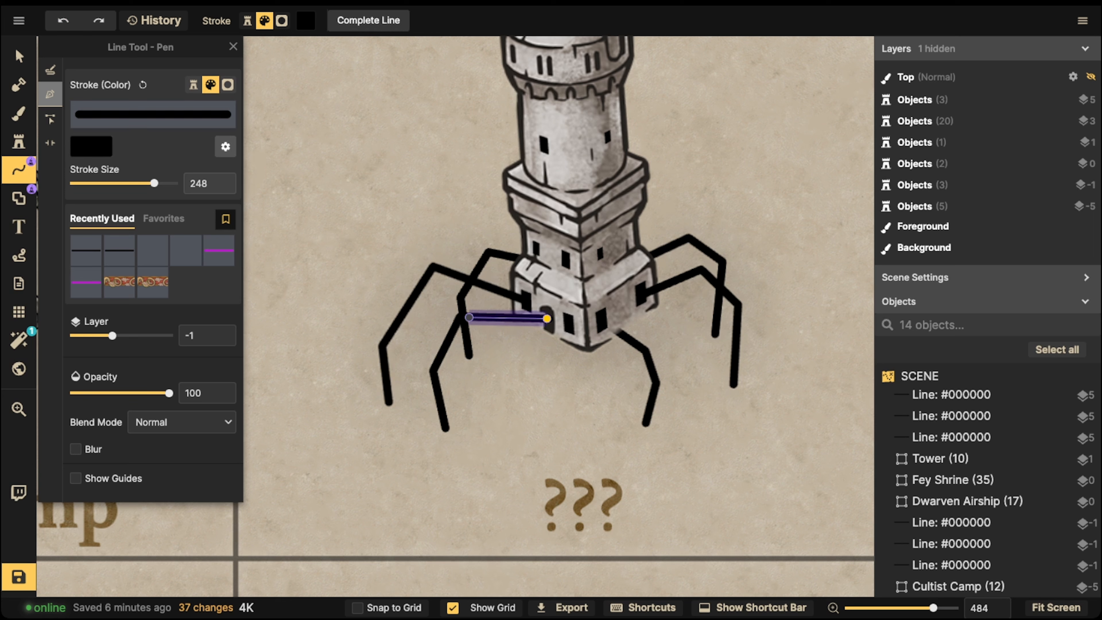
pyautogui.doubleClick(460, 318)
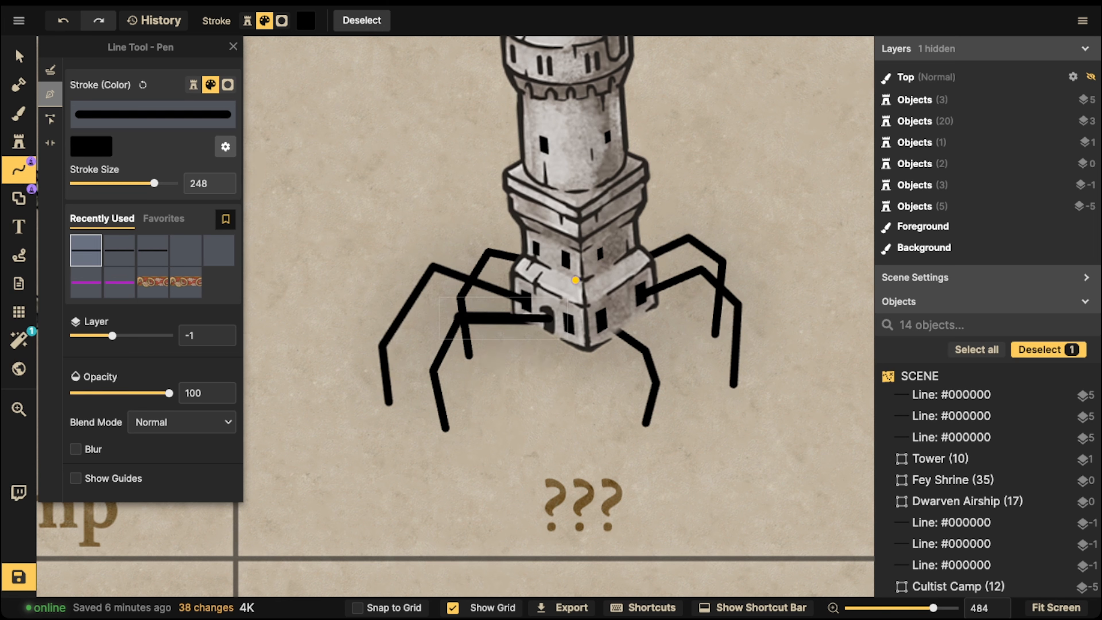
pyautogui.click(18, 57)
pyautogui.click(531, 16)
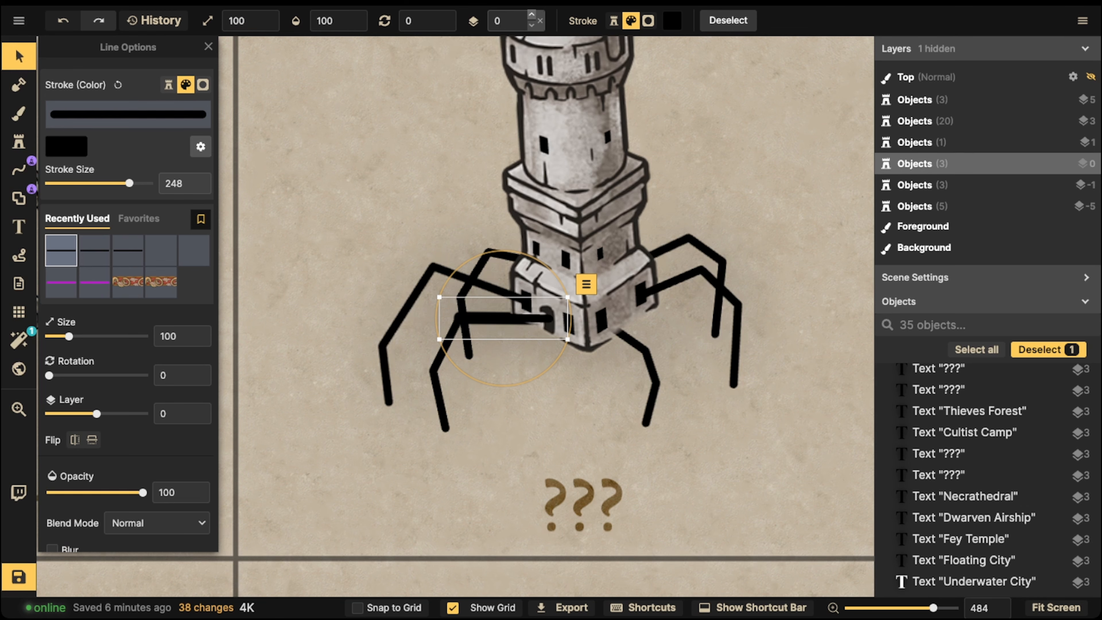
pyautogui.click(532, 17)
pyautogui.click(531, 17)
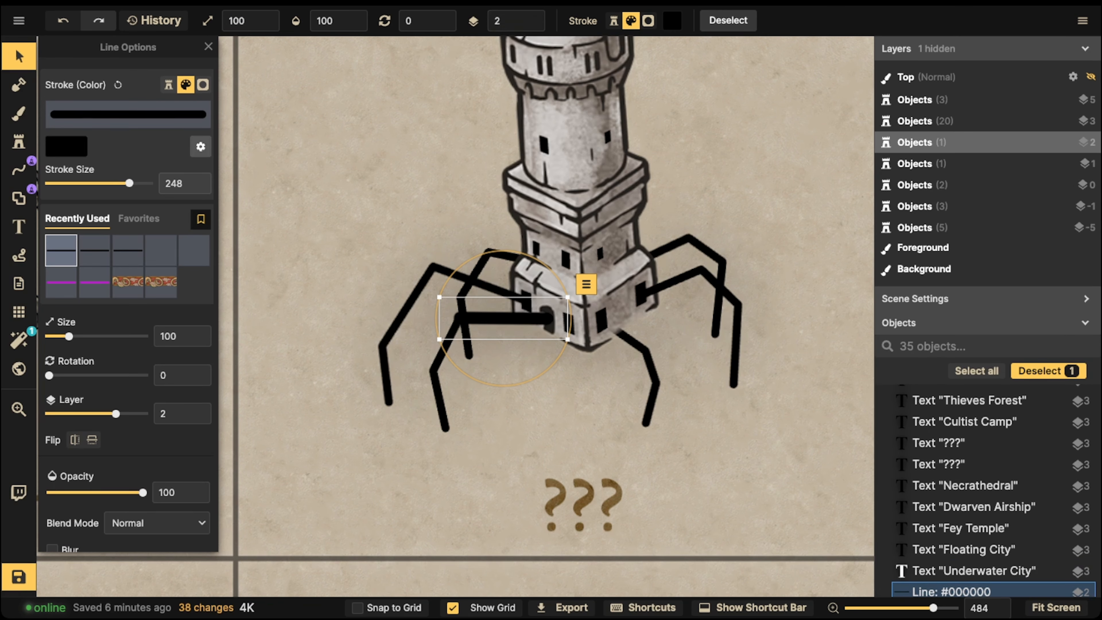
pyautogui.press('Escape')
# Step: Select the seven leg lines without the tower or the ??? label and turn off their stroke shadow
pyautogui.moveTo(304, 211); pyautogui.dragTo(752, 486)
pyautogui.keyDown('shift'); pyautogui.click(577, 174); pyautogui.keyUp('shift')
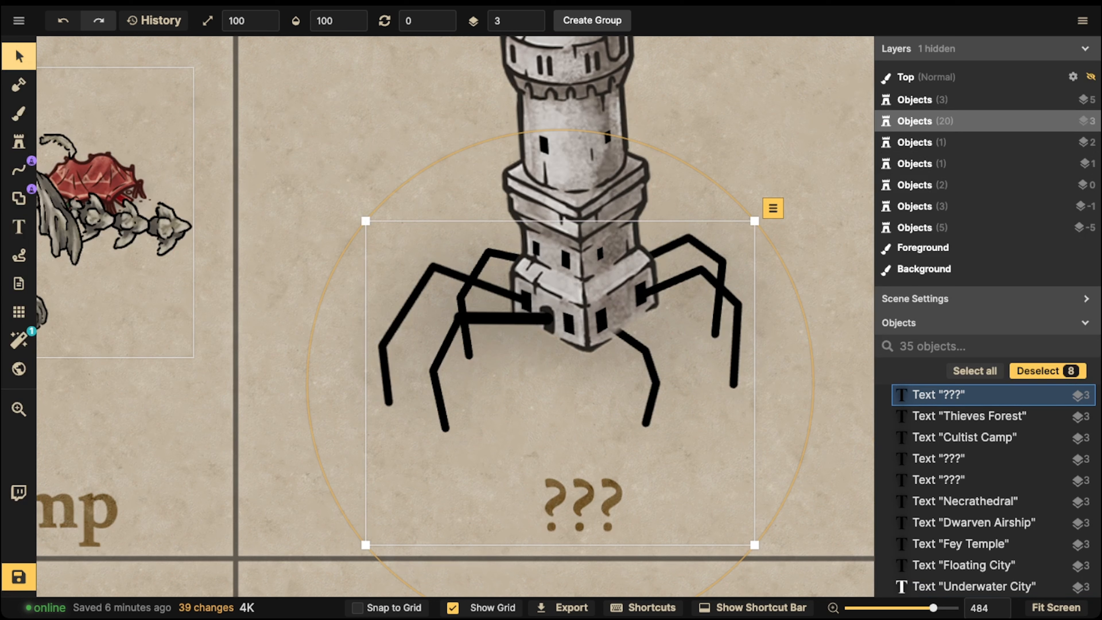
pyautogui.keyDown('shift'); pyautogui.click(577, 183); pyautogui.keyUp('shift')
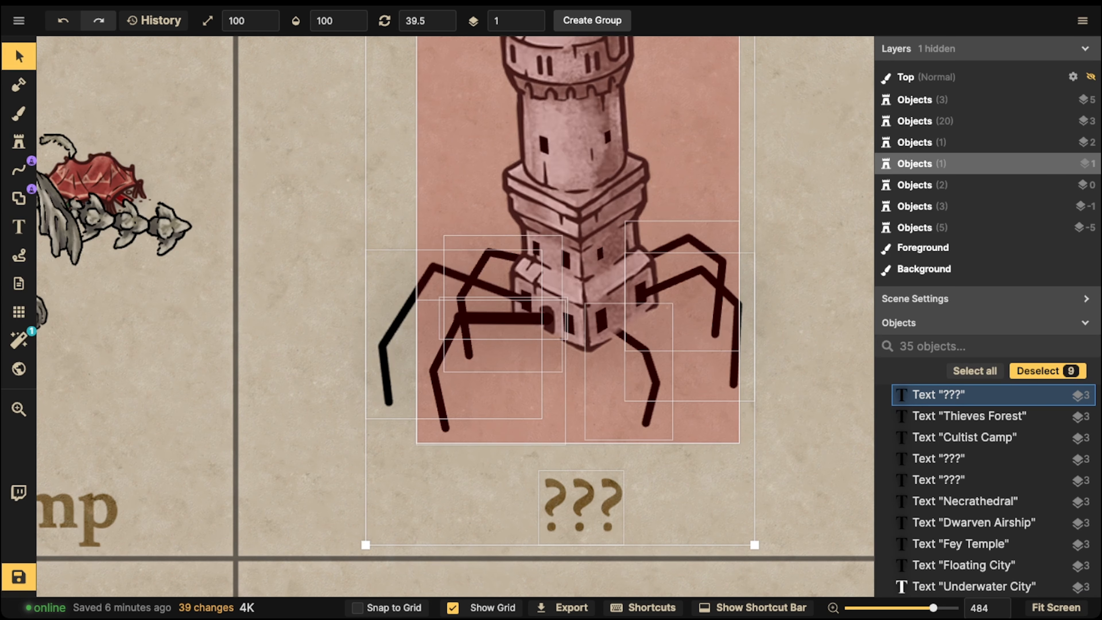
pyautogui.keyDown('shift'); pyautogui.click(577, 182); pyautogui.keyUp('shift')
pyautogui.moveTo(581, 506); pyautogui.dragTo(582, 503)
pyautogui.keyDown('shift'); pyautogui.click(581, 504); pyautogui.keyUp('shift')
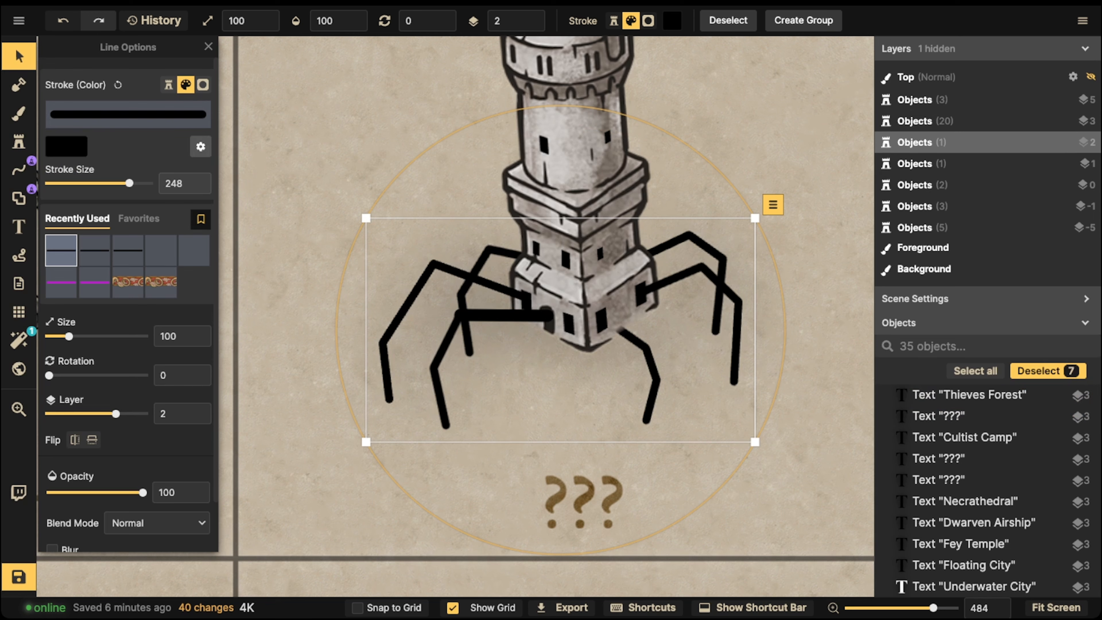
pyautogui.click(200, 147)
pyautogui.click(230, 201)
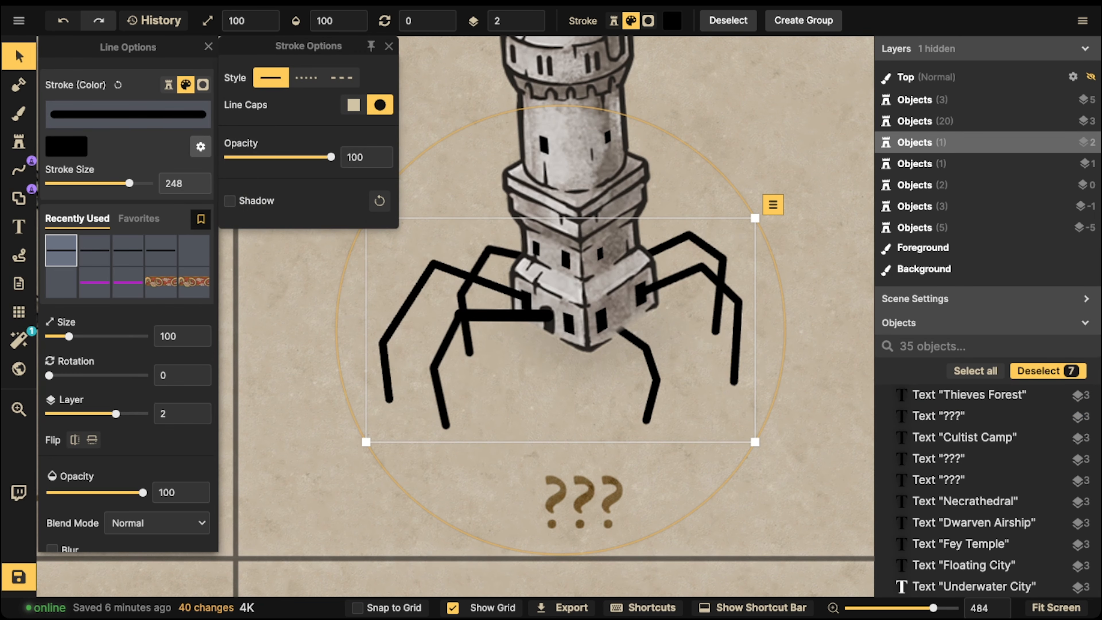
pyautogui.click(499, 210)
# Step: Raise the front leg line below the tower's right-hand wall from layer -1 to layer 2
pyautogui.scroll(-3, 507, 216)
pyautogui.click(501, 293)
pyautogui.scroll(4, 501, 294)
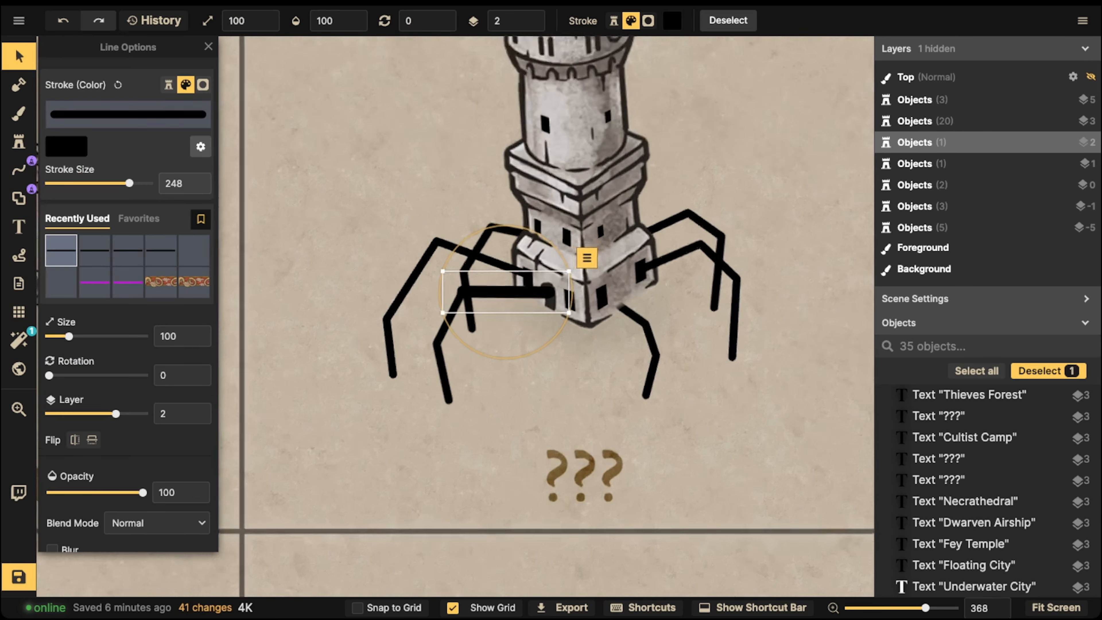
pyautogui.click(18, 170)
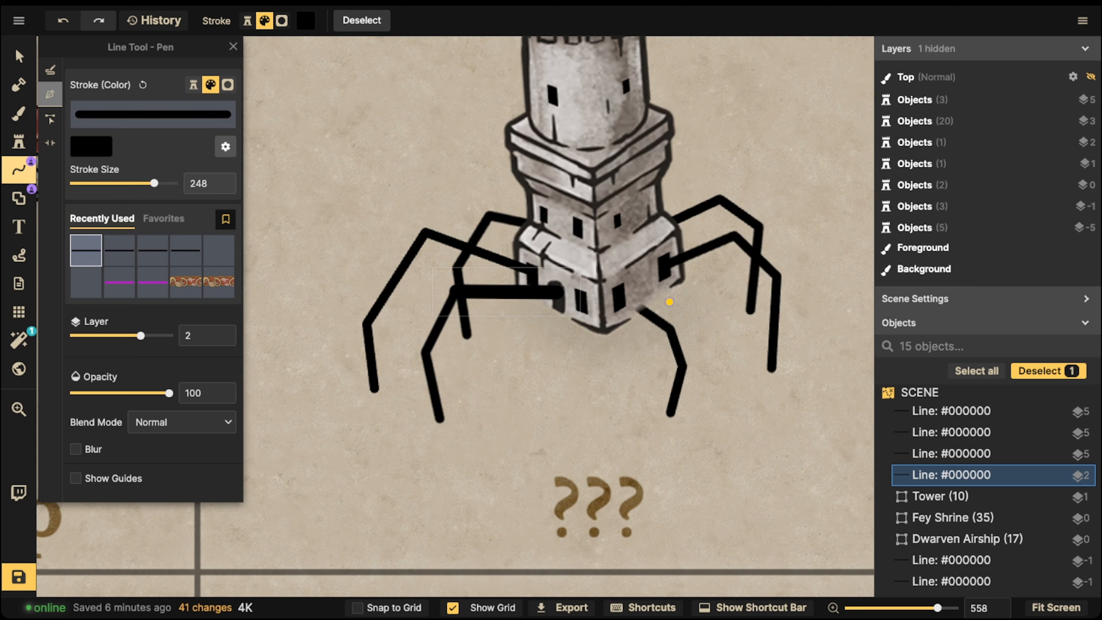
pyautogui.click(18, 56)
pyautogui.click(677, 347)
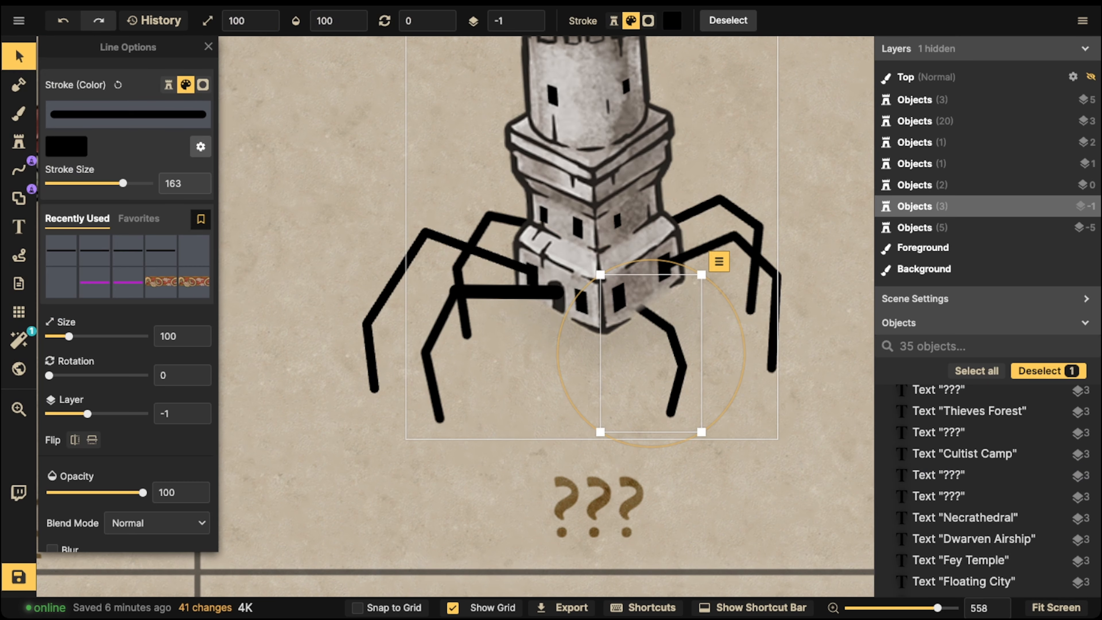
pyautogui.click(538, 18)
pyautogui.click(538, 17)
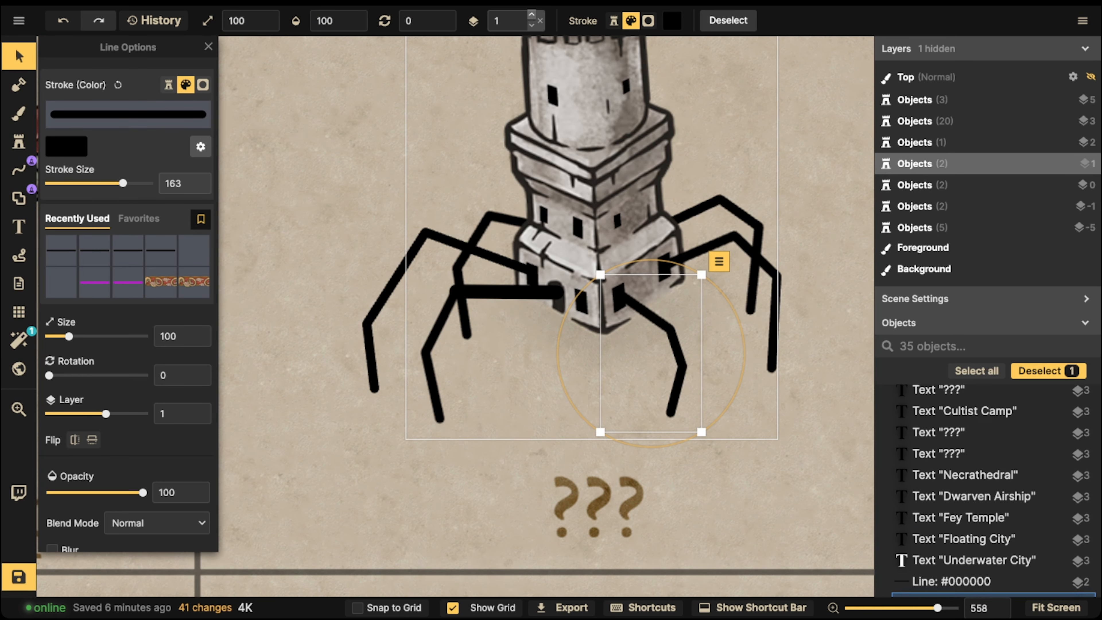
pyautogui.click(538, 18)
# Step: Draw thicker black lines at stroke size 248 on layer 2 over the upper segments of the two front right legs
pyautogui.click(538, 374)
pyautogui.click(509, 293)
pyautogui.click(304, 300)
pyautogui.click(19, 169)
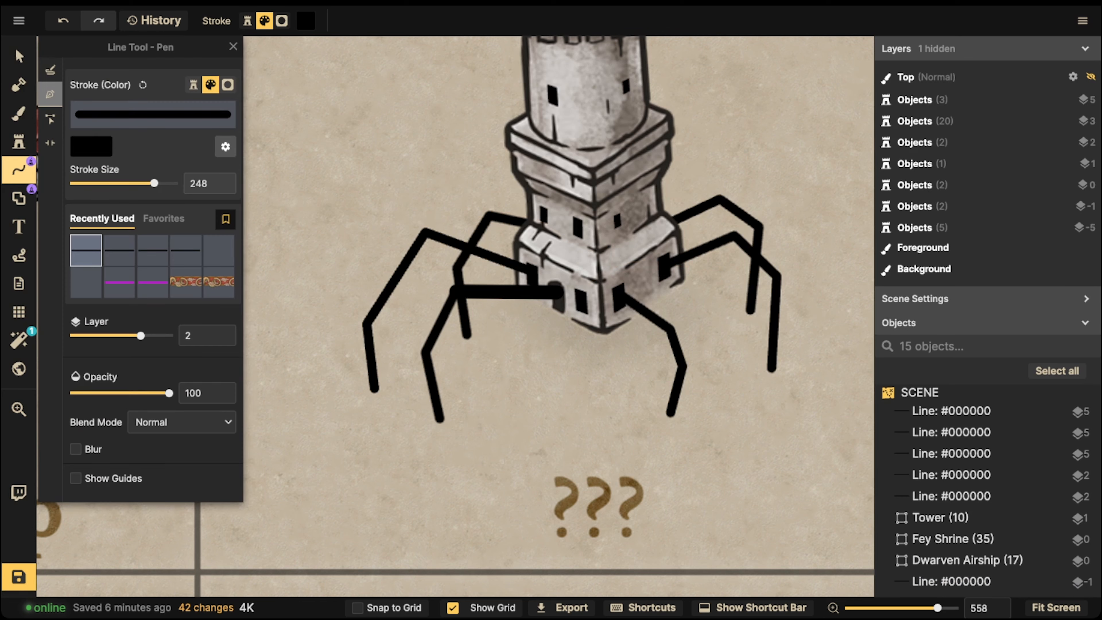
pyautogui.click(618, 294)
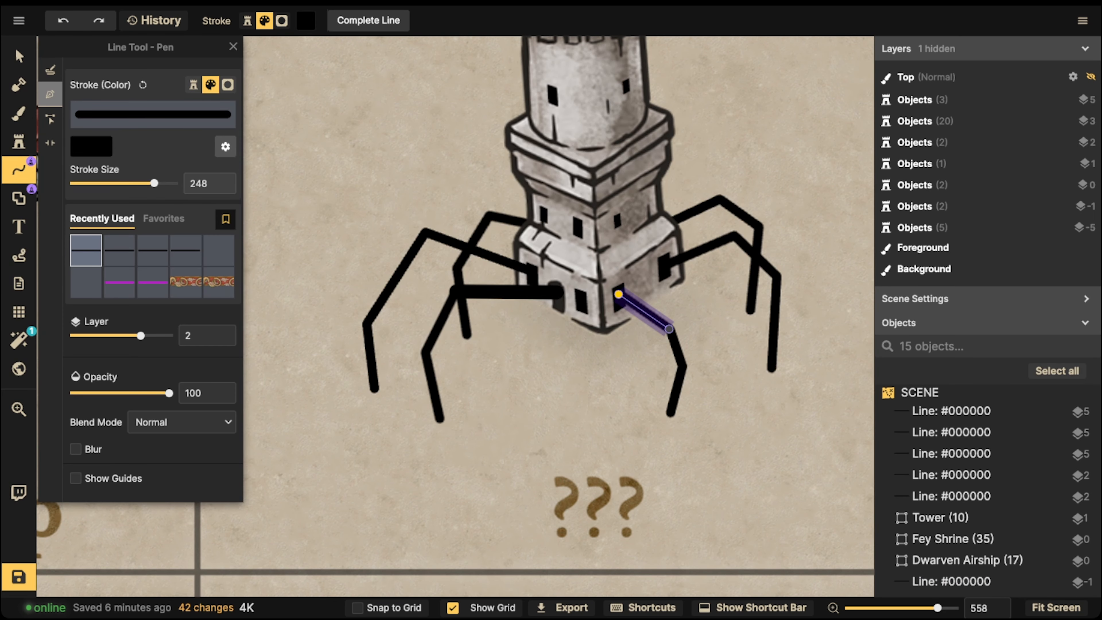
pyautogui.doubleClick(668, 329)
pyautogui.click(685, 237)
pyautogui.click(667, 261)
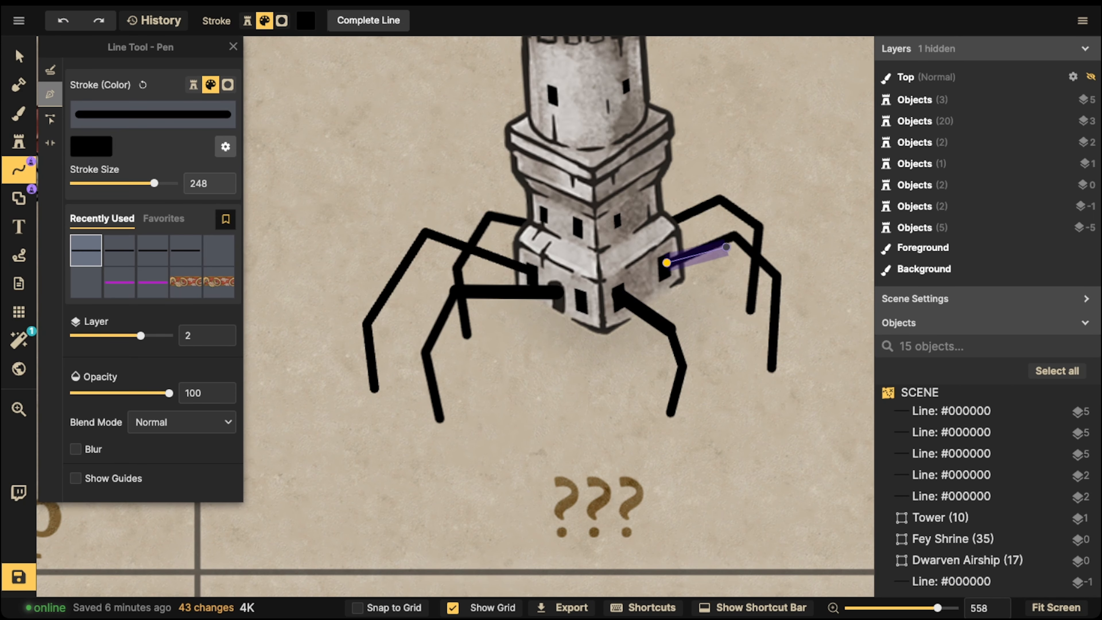
pyautogui.doubleClick(732, 237)
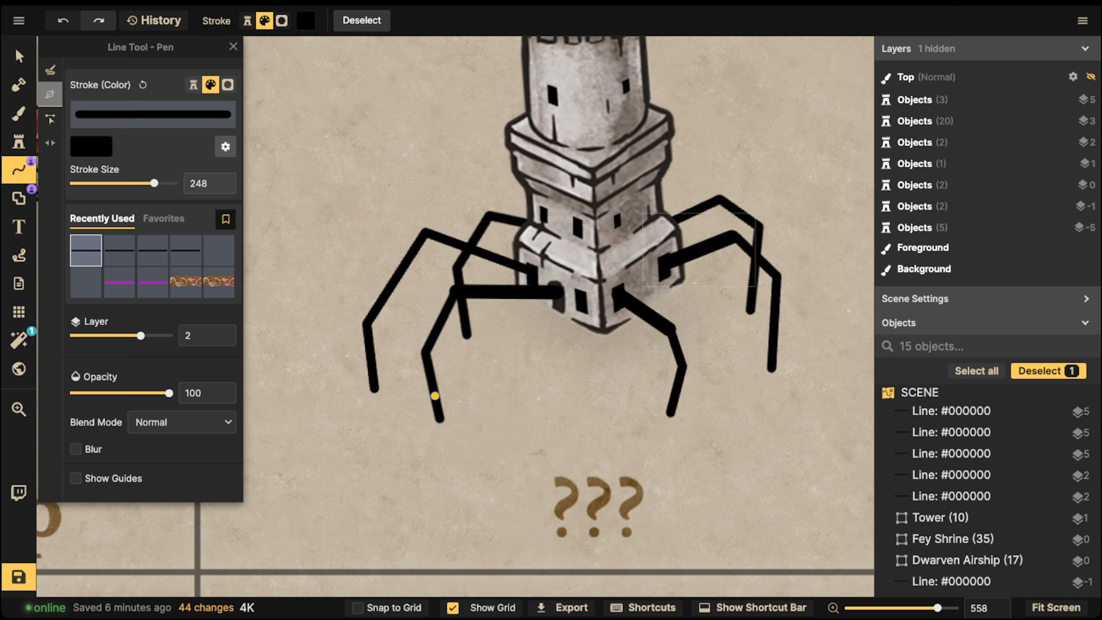
# Step: Draw a short thick line at stroke size 248 over the lower end of the door leg as an ankle
pyautogui.click(436, 386)
pyautogui.press('Escape')
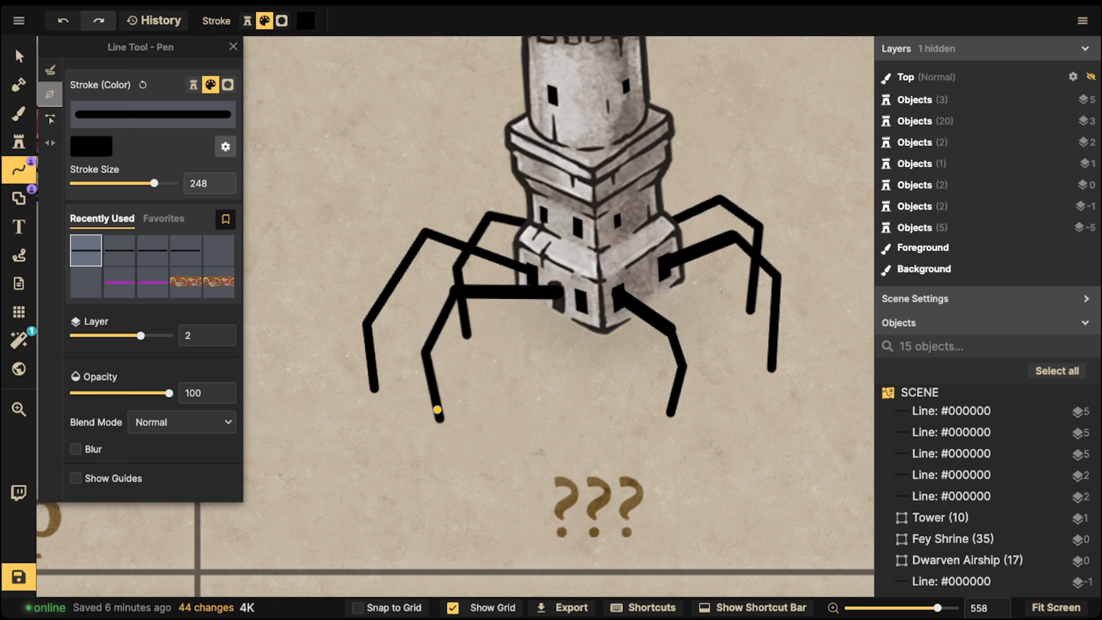
pyautogui.click(436, 397)
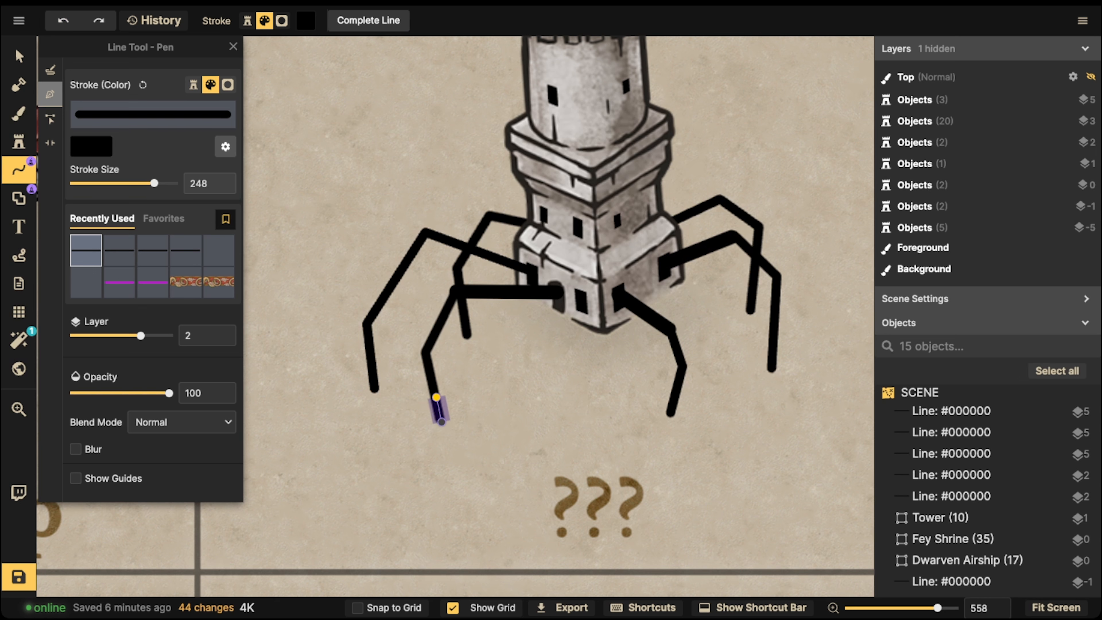
pyautogui.doubleClick(442, 422)
# Step: Paste a copy of the ankle line, reduce it to size 50, rotate it to 75 and place it as a toe at the ankle's end
pyautogui.click(19, 56)
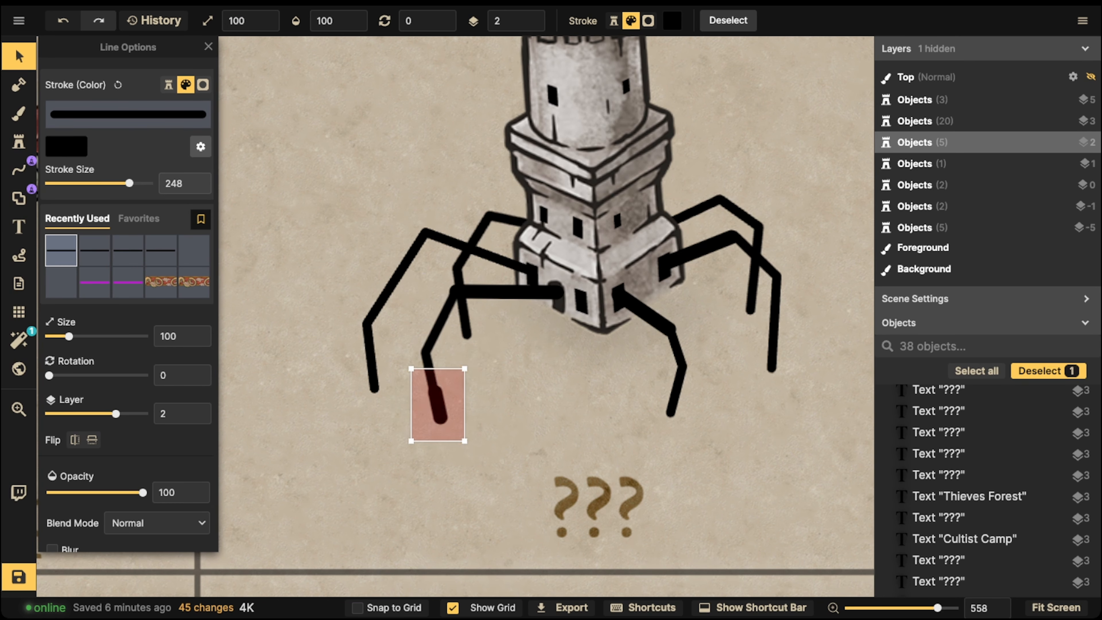
pyautogui.scroll(5, 438, 446)
pyautogui.hotkey('ctrl', 'v')
pyautogui.moveTo(482, 388); pyautogui.dragTo(471, 406)
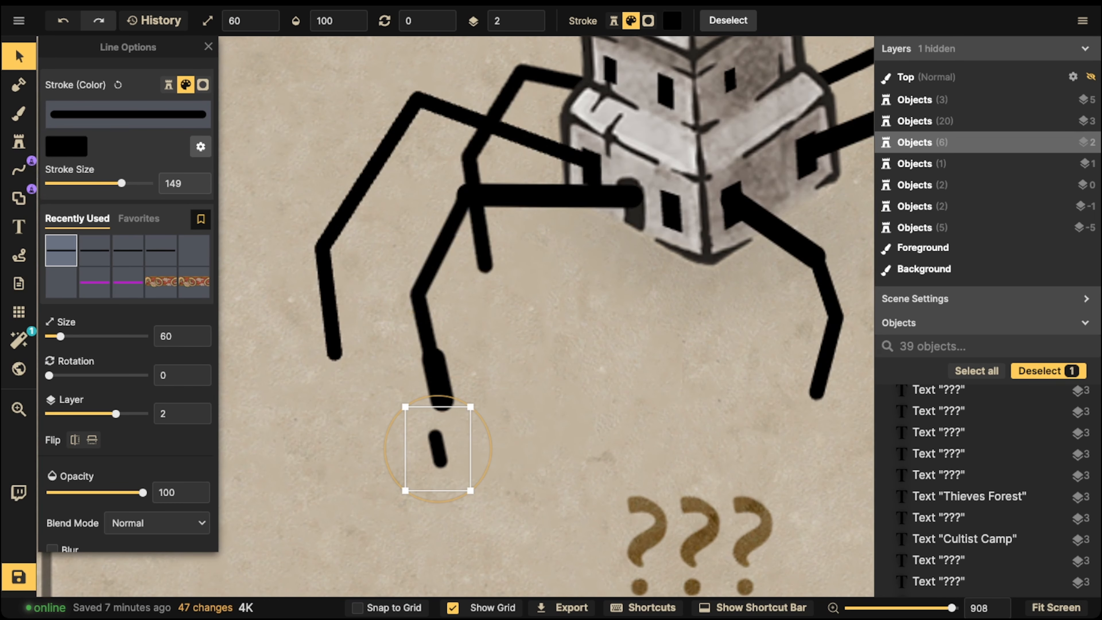
pyautogui.keyDown('shift'); pyautogui.scroll(-1, 438, 449); pyautogui.keyUp('shift')
pyautogui.keyDown('alt'); pyautogui.scroll(6, 439, 448); pyautogui.keyUp('alt')
pyautogui.moveTo(438, 448); pyautogui.dragTo(429, 410)
pyautogui.keyDown('alt'); pyautogui.scroll(-1, 429, 410); pyautogui.keyUp('alt')
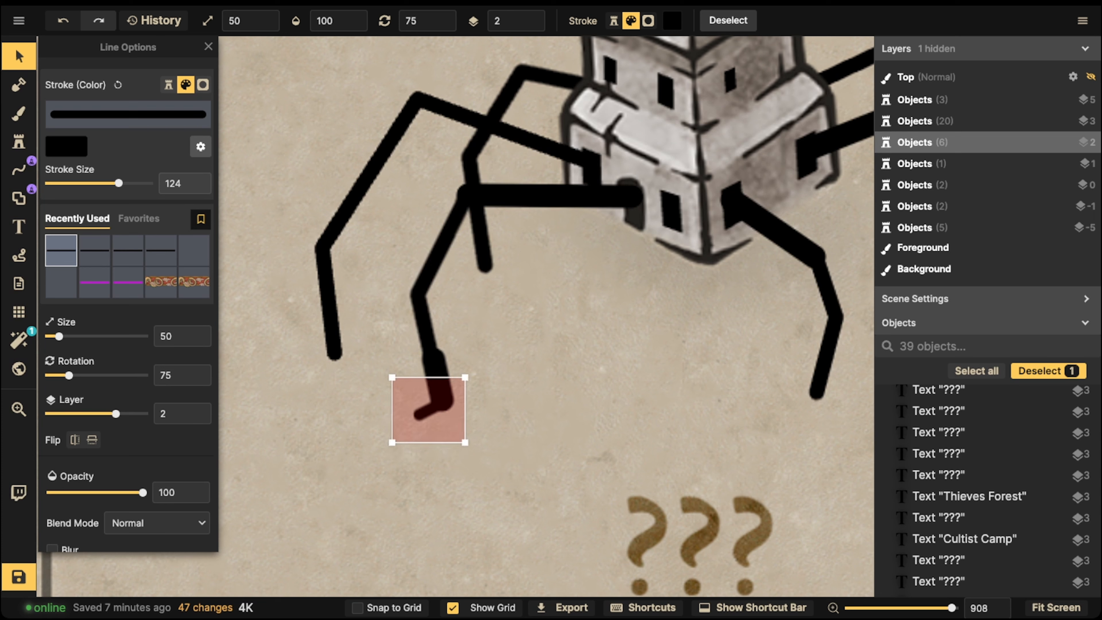
# Step: Add two more size 50 toes to the door leg's foot, one at rotation 0 and one at 300
pyautogui.hotkey('ctrl', 'v')
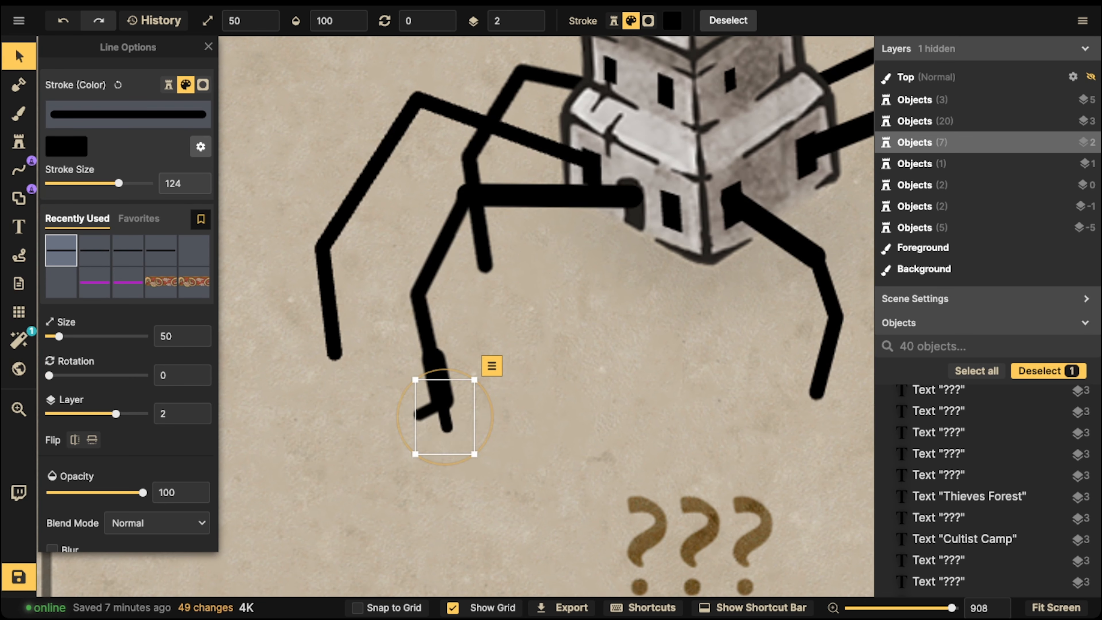
pyautogui.hotkey('ctrl', 'v')
pyautogui.keyDown('alt'); pyautogui.scroll(-4, 477, 411); pyautogui.keyUp('alt')
pyautogui.moveTo(477, 411); pyautogui.dragTo(461, 405)
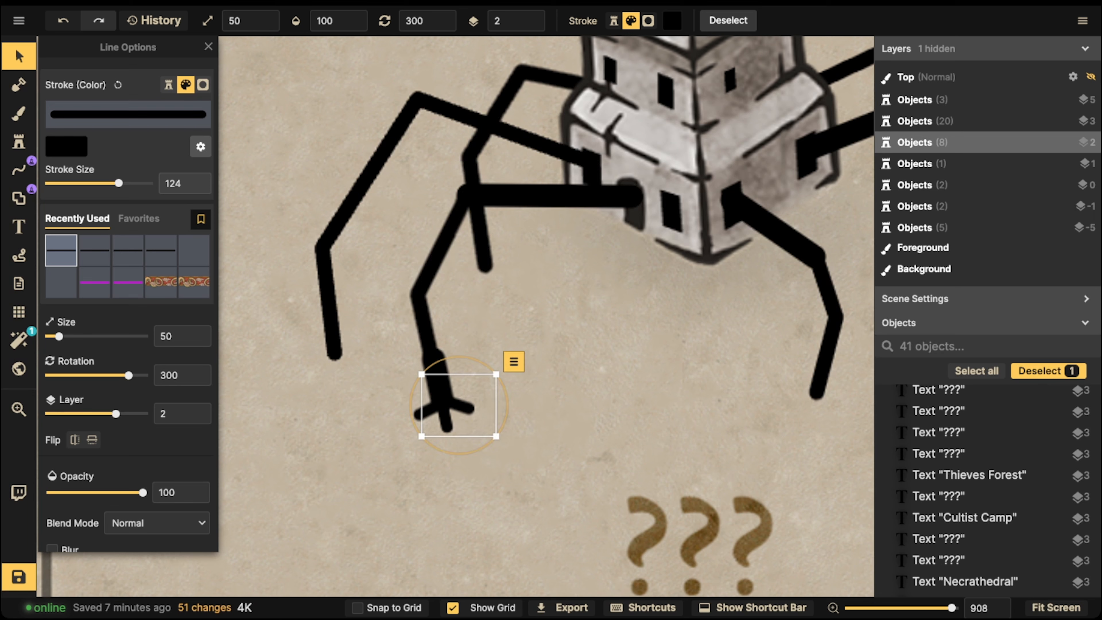
# Step: Select the ankle line and three toes without the leg or tower, and group the four foot lines
pyautogui.keyDown('shift'); pyautogui.click(451, 404); pyautogui.keyUp('shift')
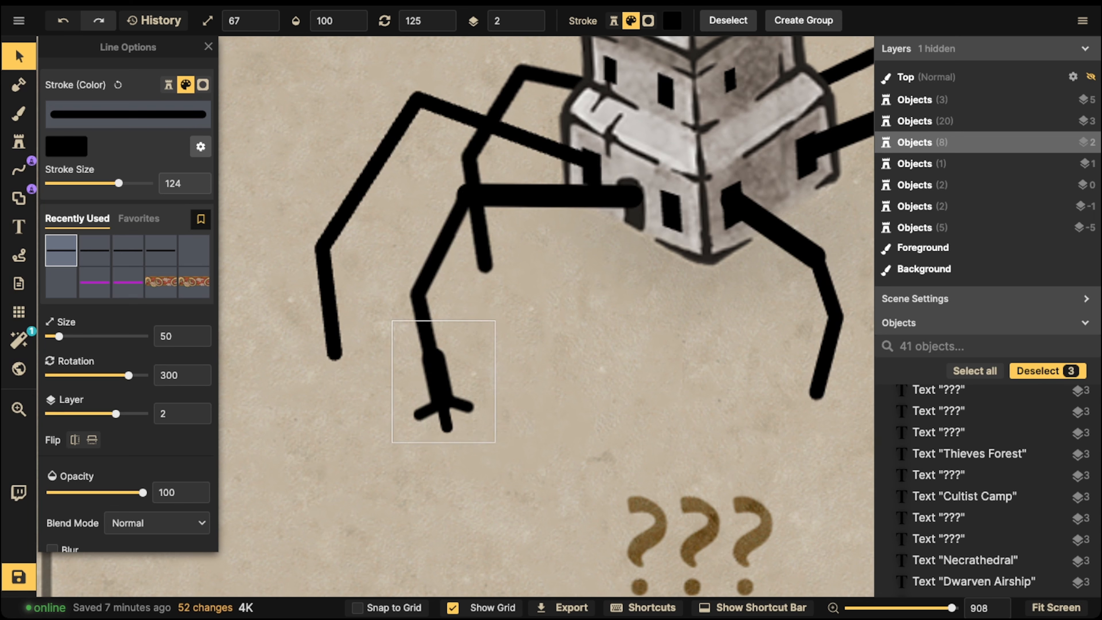
pyautogui.click(374, 382)
pyautogui.moveTo(372, 380); pyautogui.dragTo(477, 426)
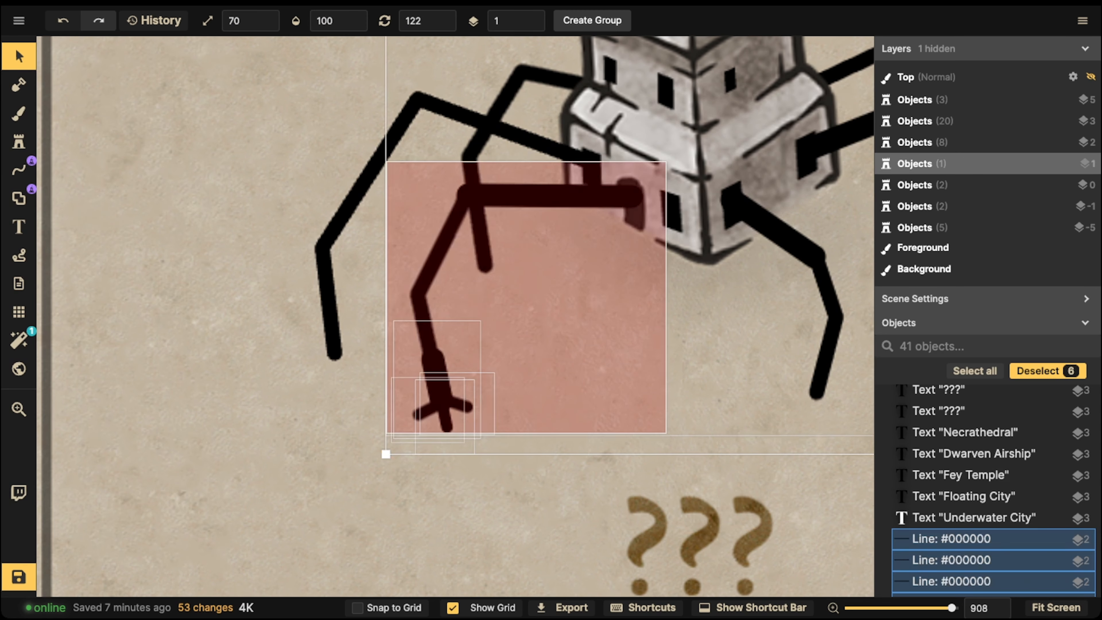
pyautogui.keyDown('shift'); pyautogui.click(427, 332); pyautogui.keyUp('shift')
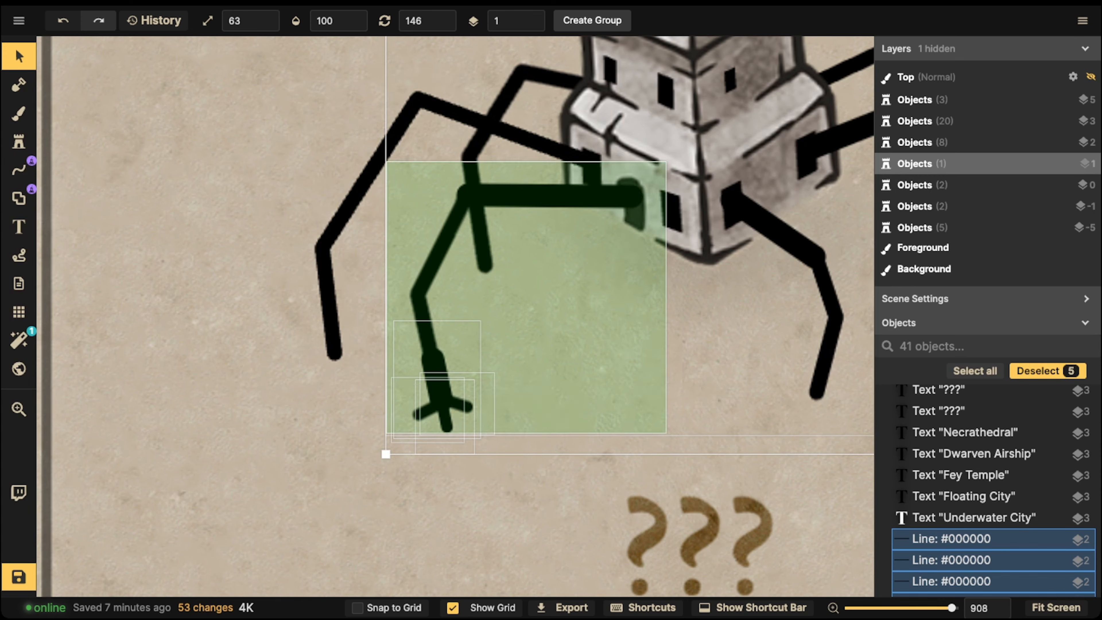
pyautogui.keyDown('shift'); pyautogui.click(681, 225); pyautogui.keyUp('shift')
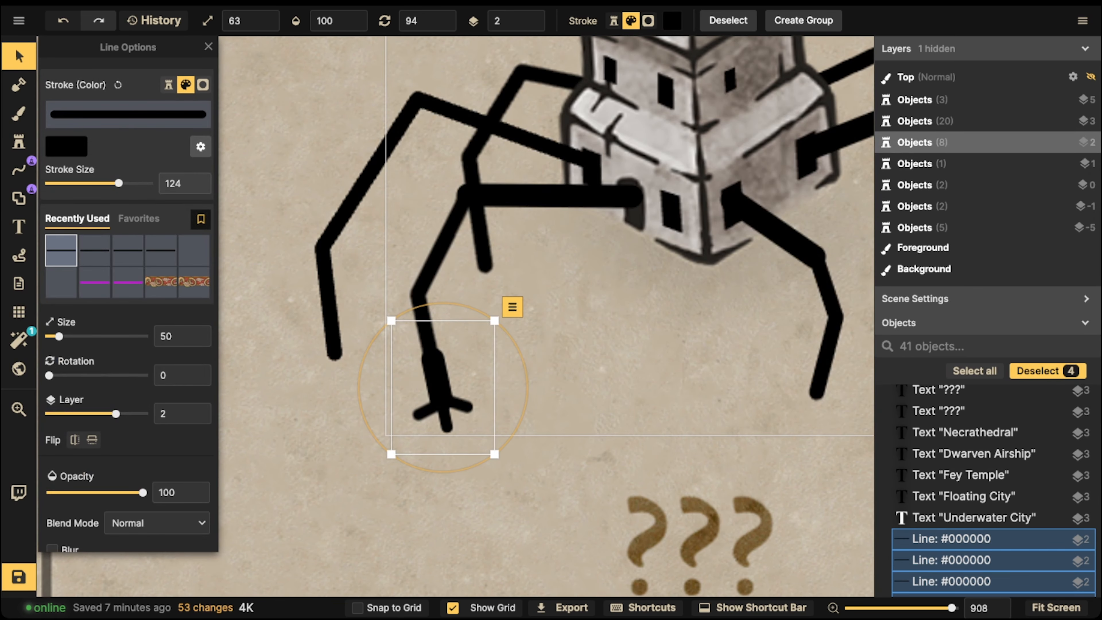
pyautogui.click(803, 20)
pyautogui.press('Return')
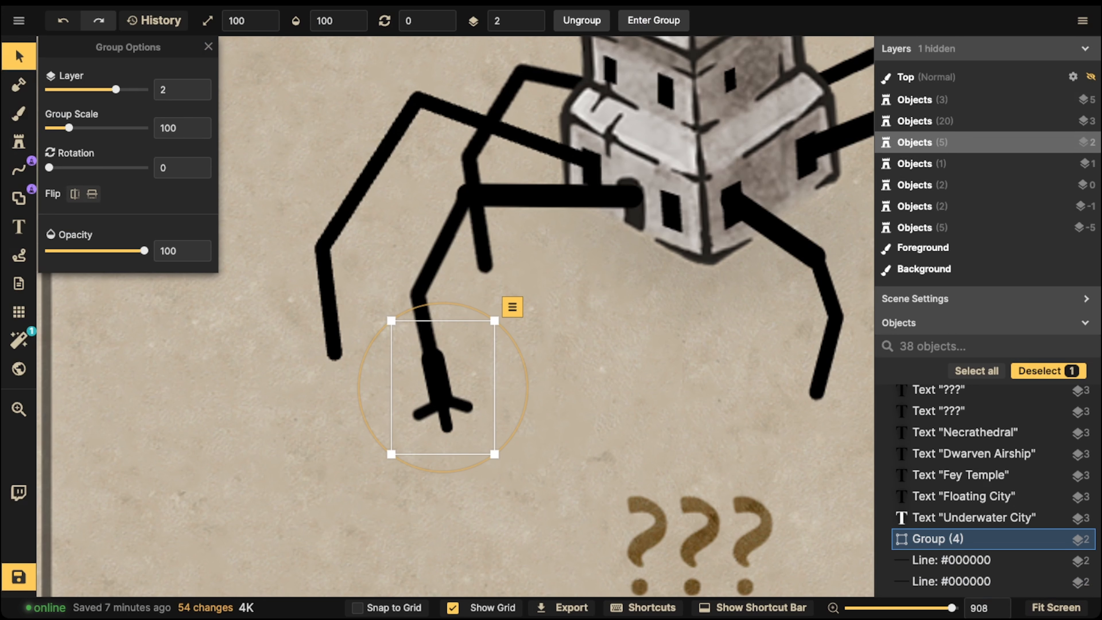
# Step: Paste a copy of the foot group onto the end of the outermost left leg and rotate it to line up
pyautogui.hotkey('ctrl', 'c')
pyautogui.hotkey('ctrl', 'v')
pyautogui.moveTo(355, 365); pyautogui.dragTo(336, 343)
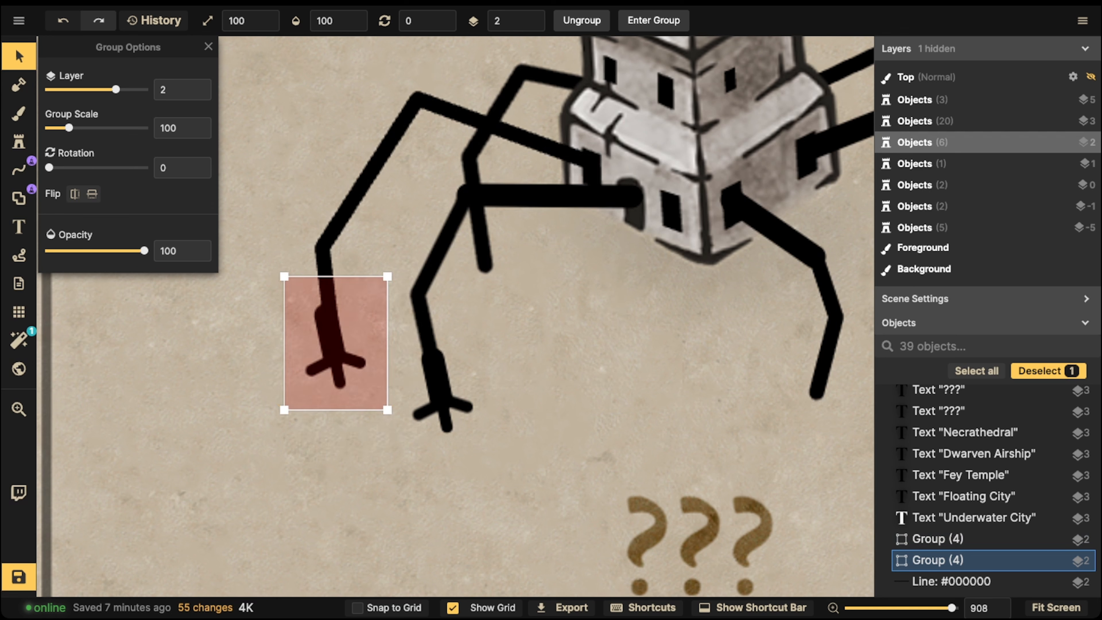
pyautogui.keyDown('shift'); pyautogui.scroll(3, 336, 343); pyautogui.keyUp('shift')
pyautogui.press('Left')
pyautogui.press('Left')
pyautogui.moveTo(415, 346); pyautogui.dragTo(415, 339)
# Step: Paste another foot group onto the end of the rear left leg and rotate it to 6.5
pyautogui.hotkey('ctrl', 'c')
pyautogui.hotkey('ctrl', 'v')
pyautogui.moveTo(518, 310); pyautogui.dragTo(483, 262)
pyautogui.moveTo(568, 263); pyautogui.dragTo(568, 256)
# Step: Paste a foot group onto the end of the front right leg and rotate it to 30
pyautogui.press('space')
pyautogui.moveTo(759, 260); pyautogui.dragTo(589, 209)
pyautogui.hotkey('ctrl', 'c')
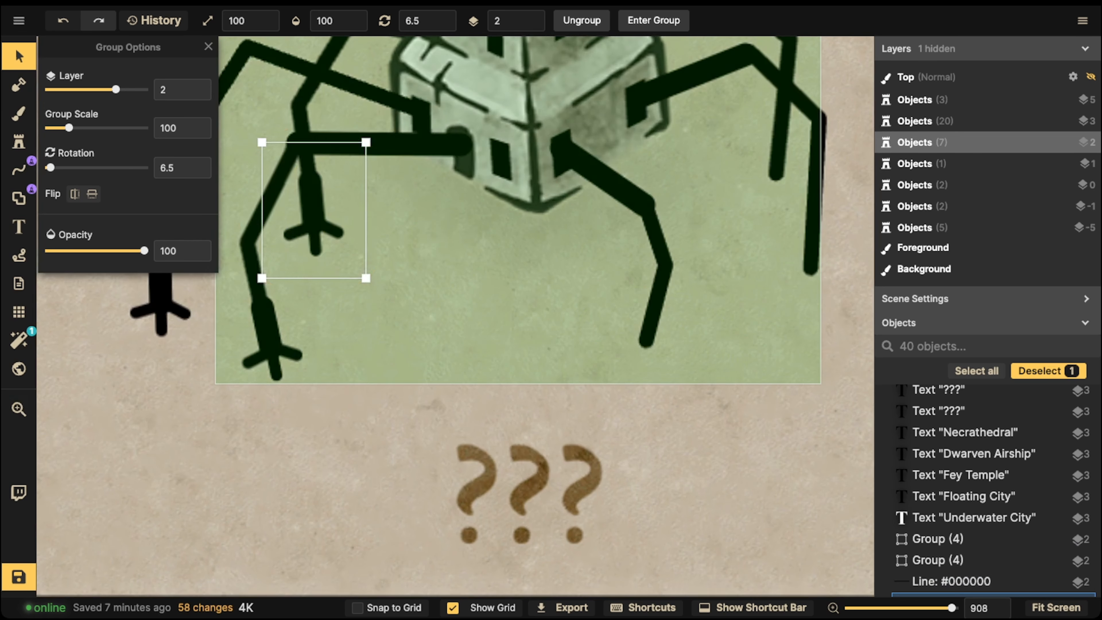
pyautogui.hotkey('ctrl', 'v')
pyautogui.moveTo(645, 372); pyautogui.dragTo(642, 336)
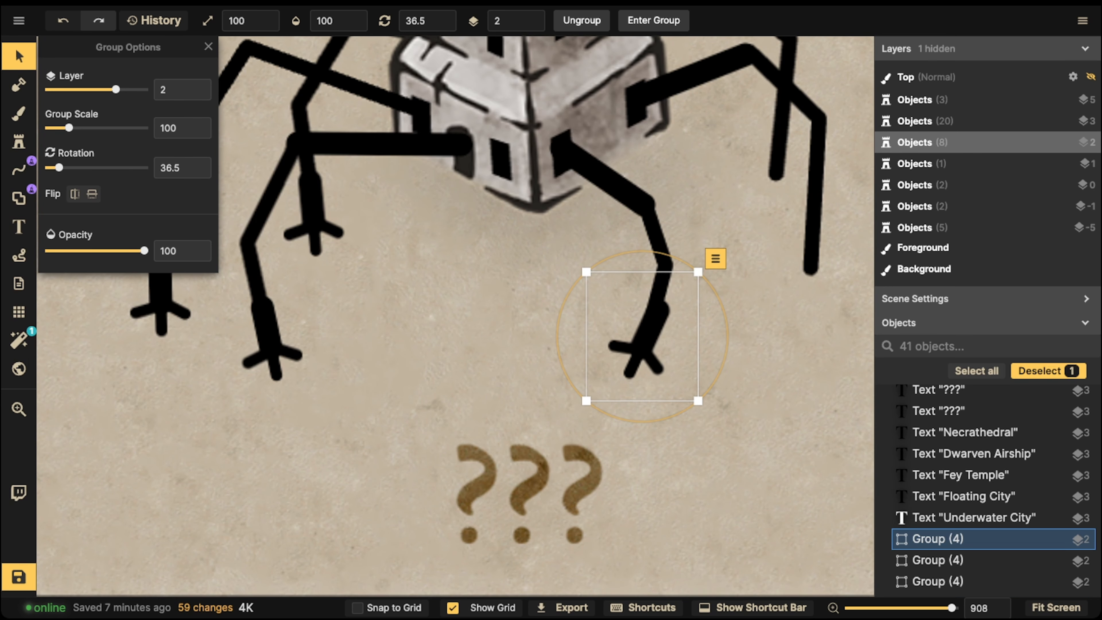
pyautogui.moveTo(728, 336); pyautogui.dragTo(727, 326)
# Step: Paste feet onto the ends of the two remaining right legs and align them, rotating the rear one to 17
pyautogui.hotkey('ctrl', 'c')
pyautogui.hotkey('ctrl', 'v')
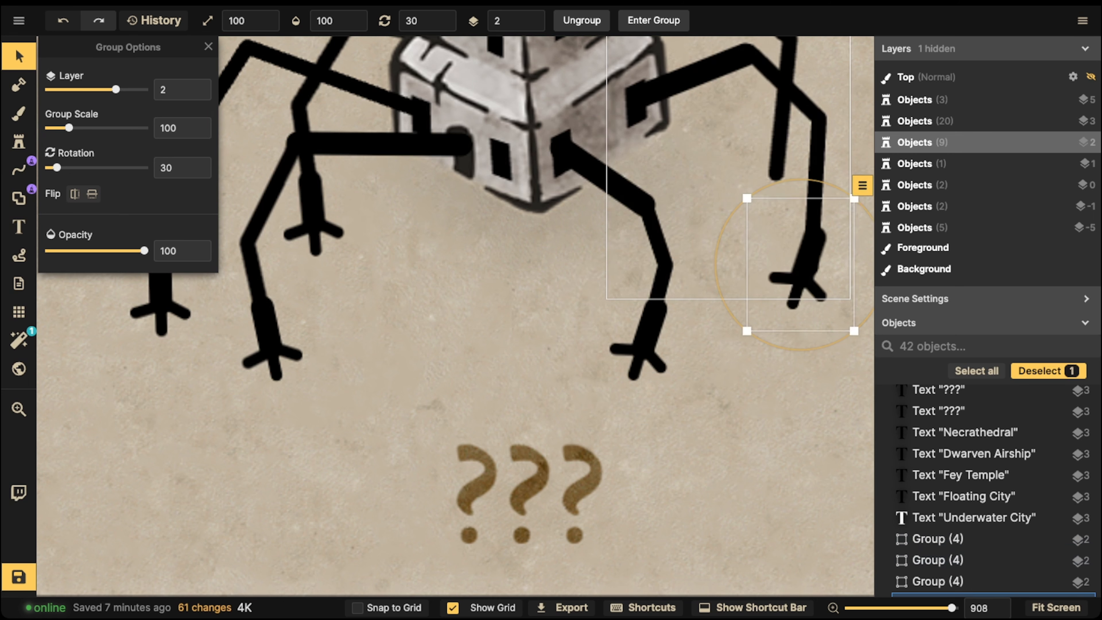
pyautogui.hotkey('ctrl', 'v')
pyautogui.moveTo(801, 264); pyautogui.dragTo(774, 169)
pyautogui.moveTo(858, 172); pyautogui.dragTo(856, 153)
pyautogui.moveTo(776, 174); pyautogui.dragTo(762, 387)
pyautogui.press('space')
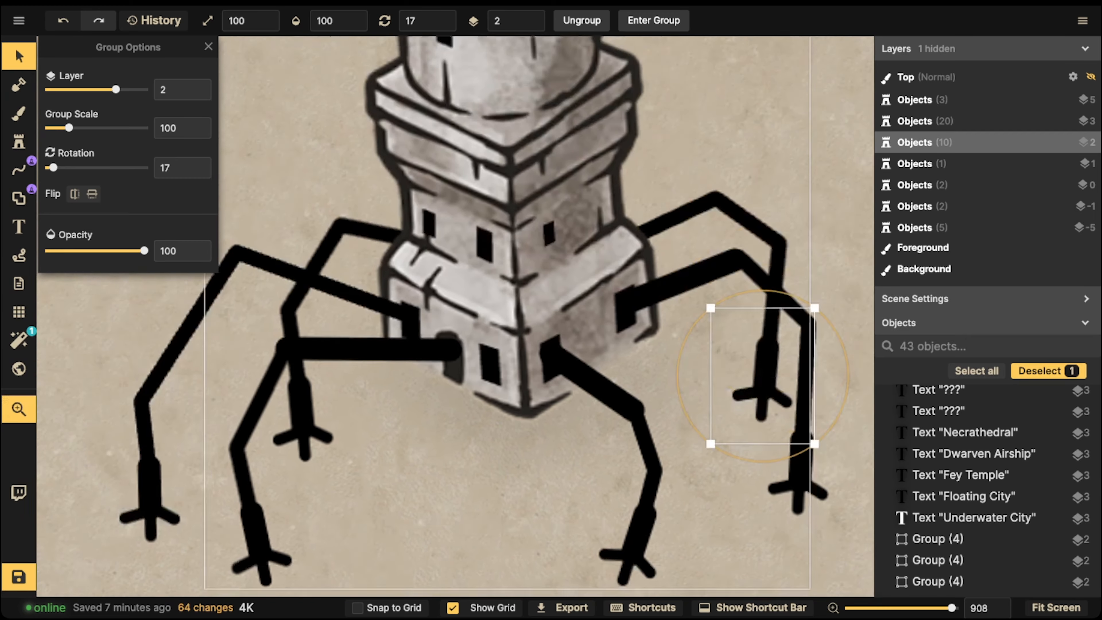
pyautogui.scroll(-10, 517, 193)
pyautogui.press('Escape')
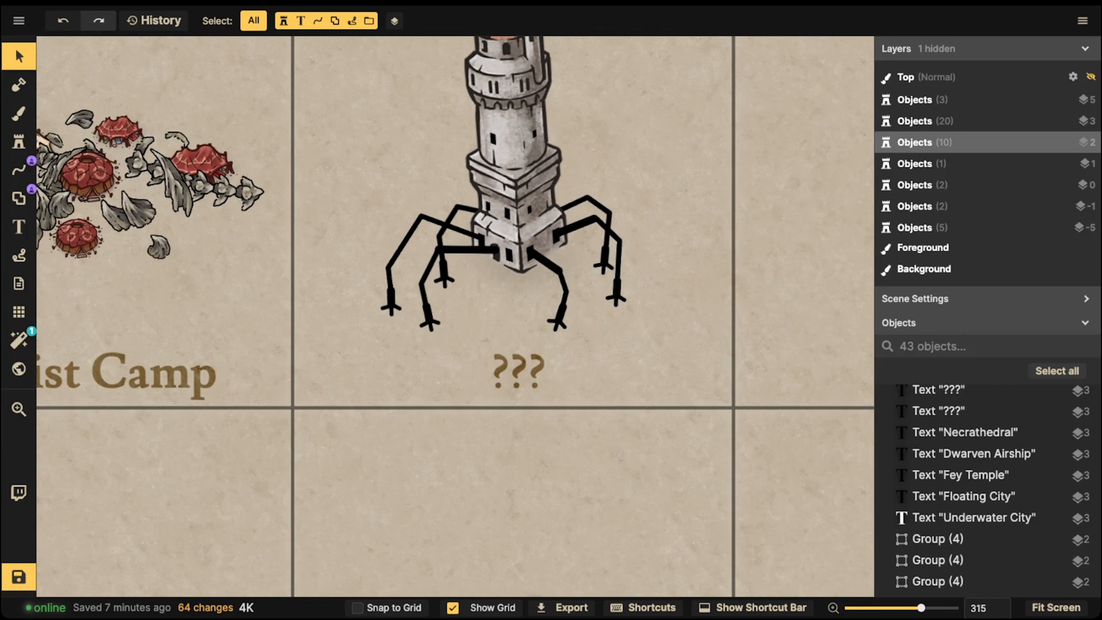
# Step: Select the tower with all its legs and feet, scale it to 97 and move it slightly within its grid cell
pyautogui.moveTo(334, 334); pyautogui.dragTo(714, 69)
pyautogui.press('space')
pyautogui.moveTo(512, 174); pyautogui.dragTo(630, 330)
pyautogui.moveTo(752, 496); pyautogui.dragTo(746, 485)
pyautogui.moveTo(629, 319); pyautogui.dragTo(629, 325)
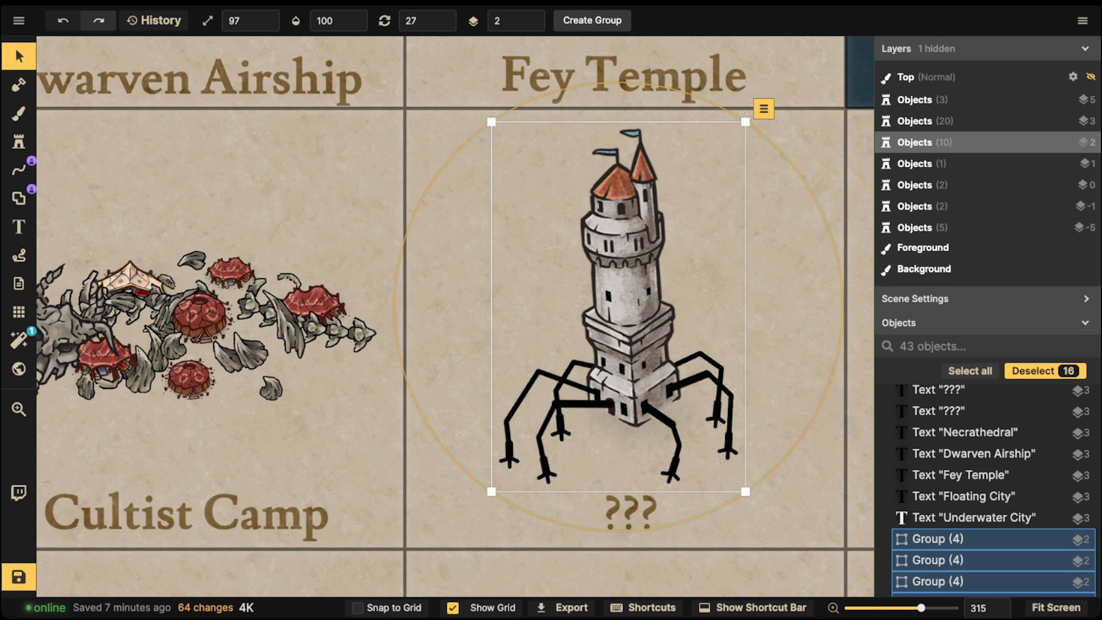
pyautogui.press('Escape')
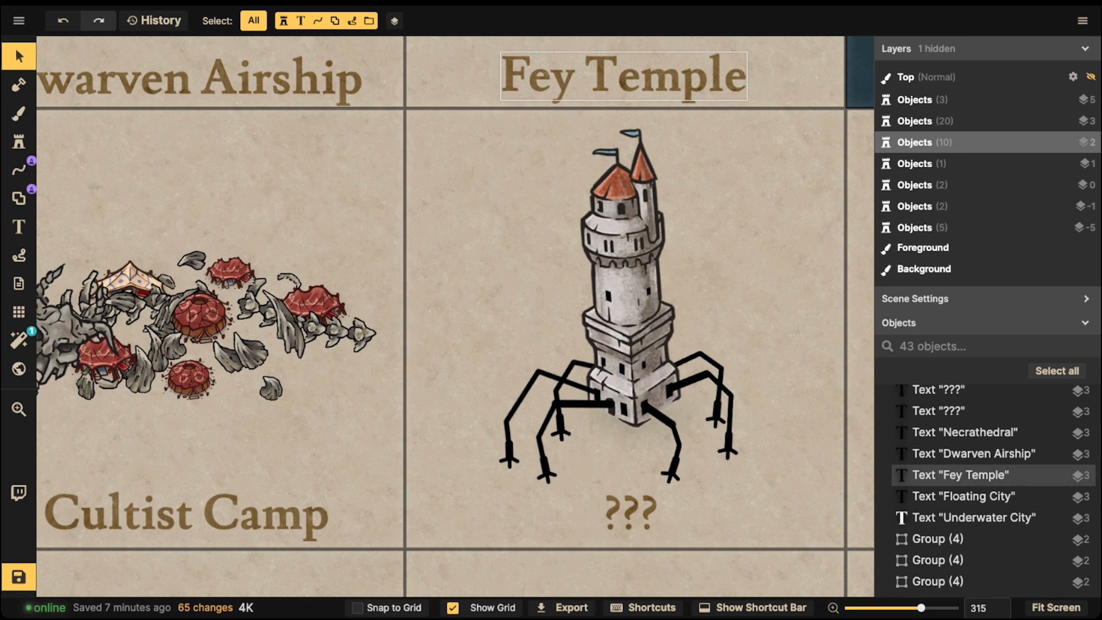
# Step: Reduce the whole walking tower to scale 83 and reposition it centrally above the ??? label
pyautogui.click(732, 445)
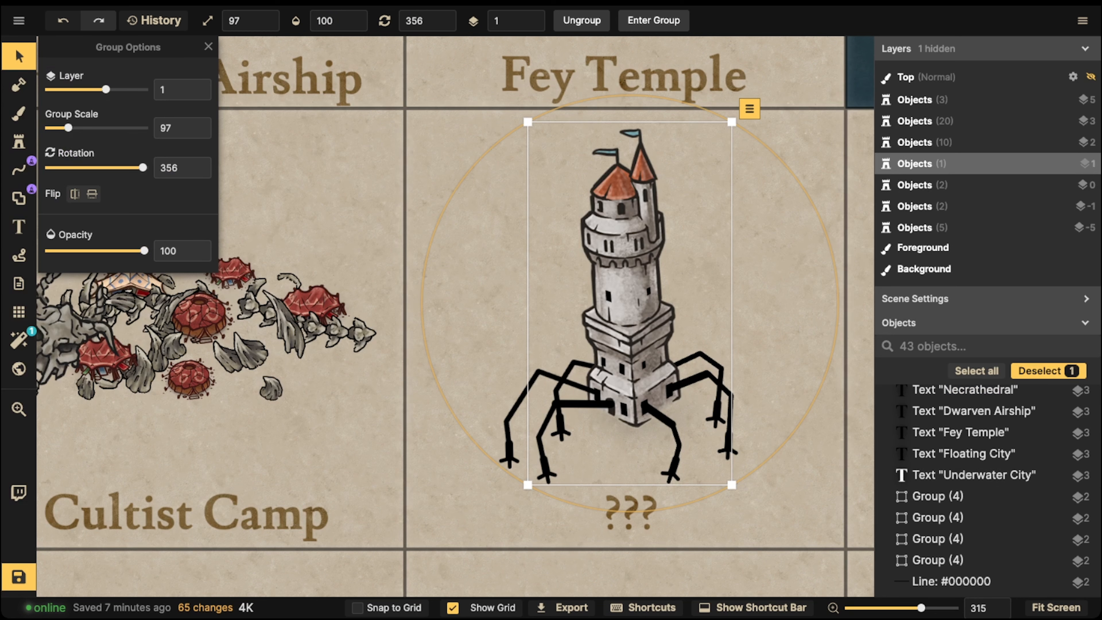
pyautogui.moveTo(432, 144); pyautogui.dragTo(709, 437)
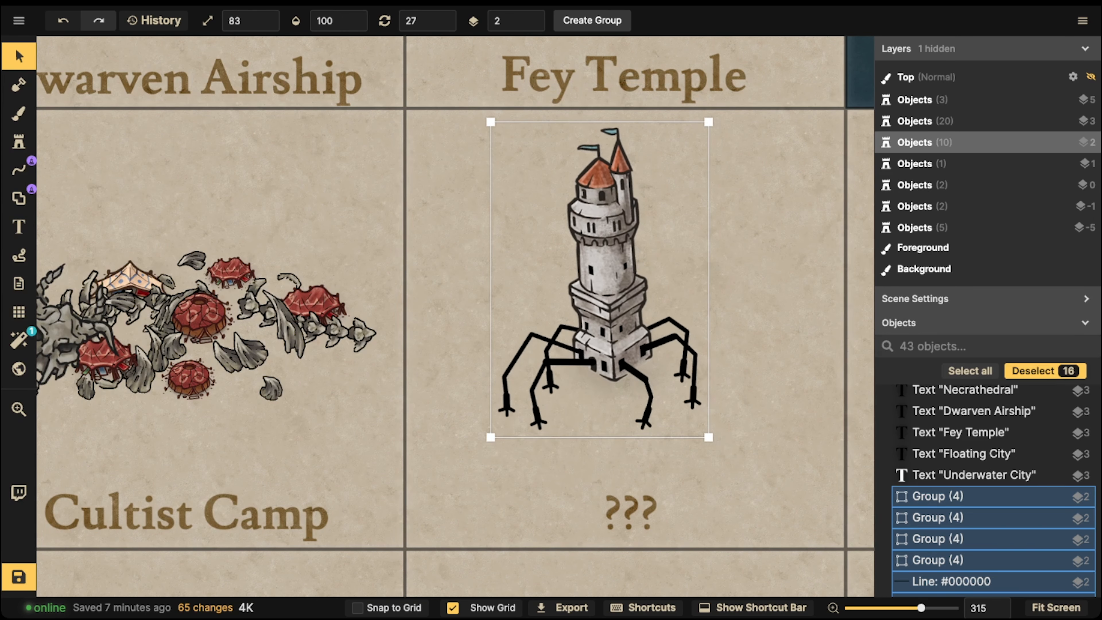
pyautogui.moveTo(613, 312); pyautogui.dragTo(632, 361)
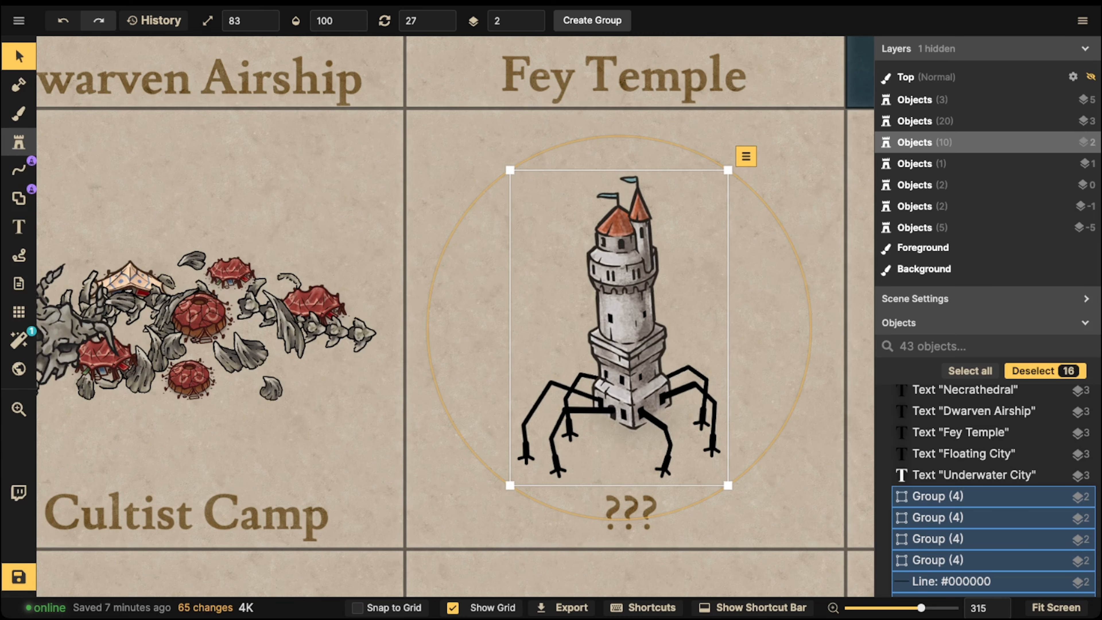
# Step: Search all Inkarnate stamps for "summon" and choose the pink-red summoning circle with the triangular star pattern
pyautogui.click(18, 142)
pyautogui.click(121, 112)
pyautogui.write('summon')
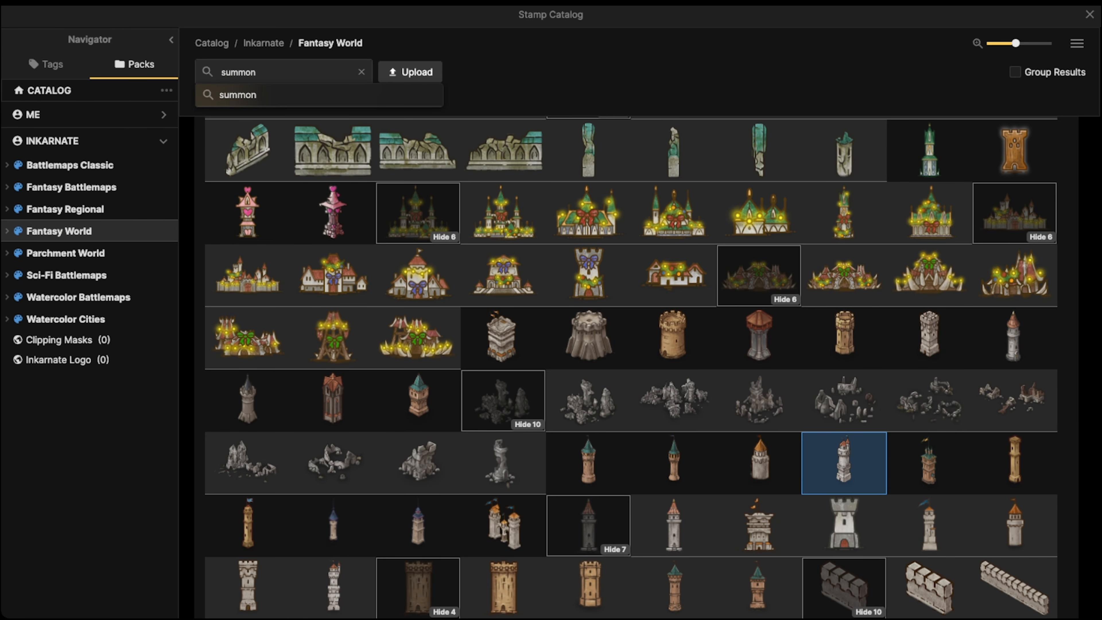
pyautogui.press('Return')
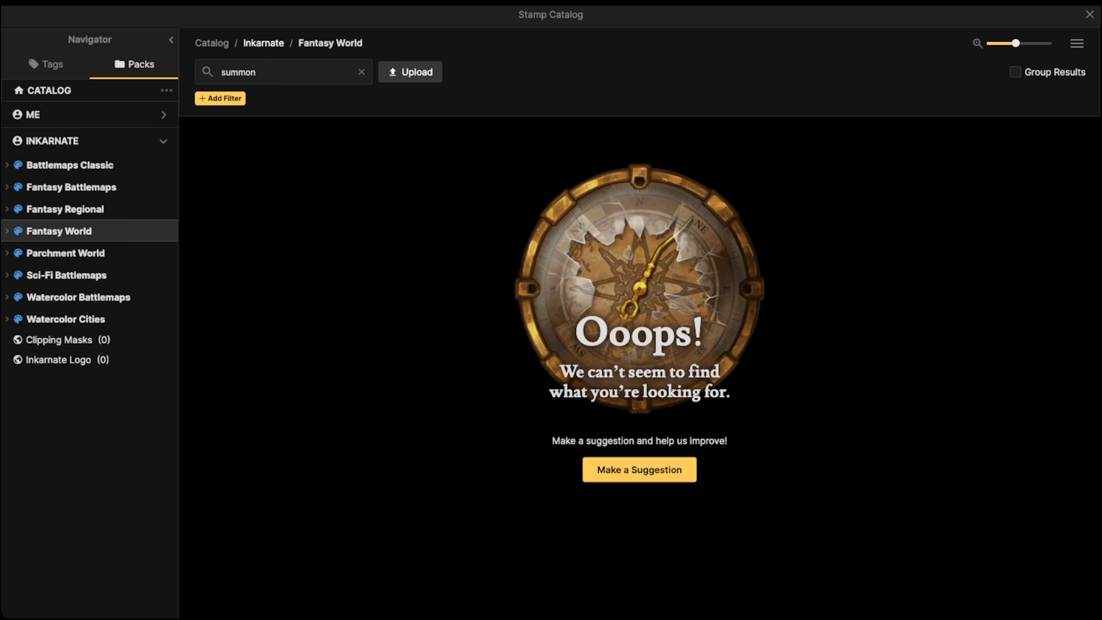
pyautogui.click(263, 43)
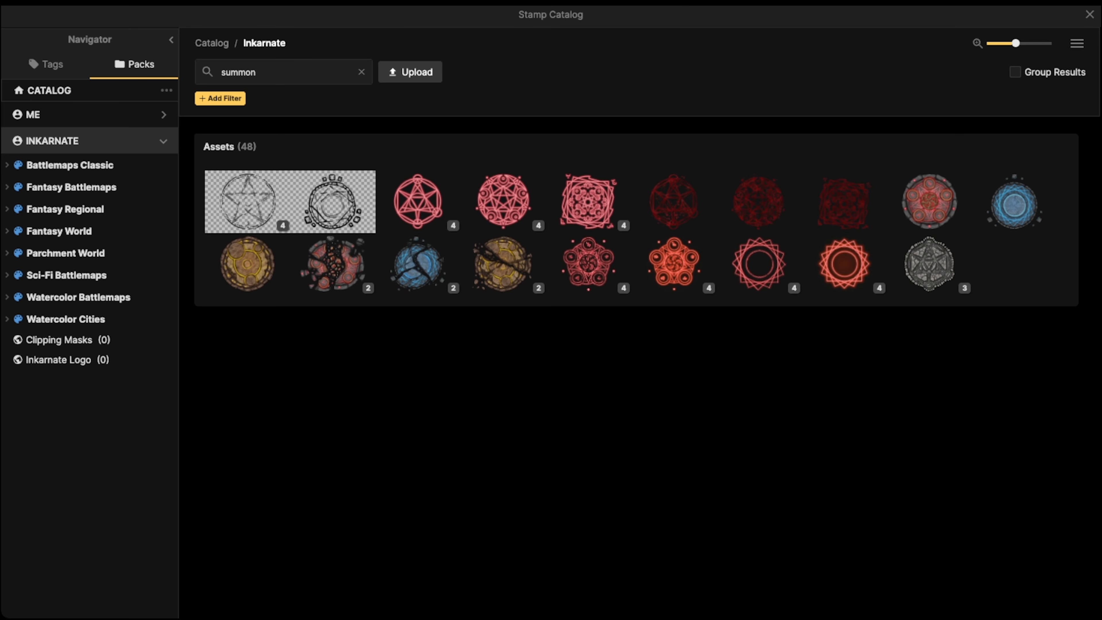
pyautogui.click(418, 201)
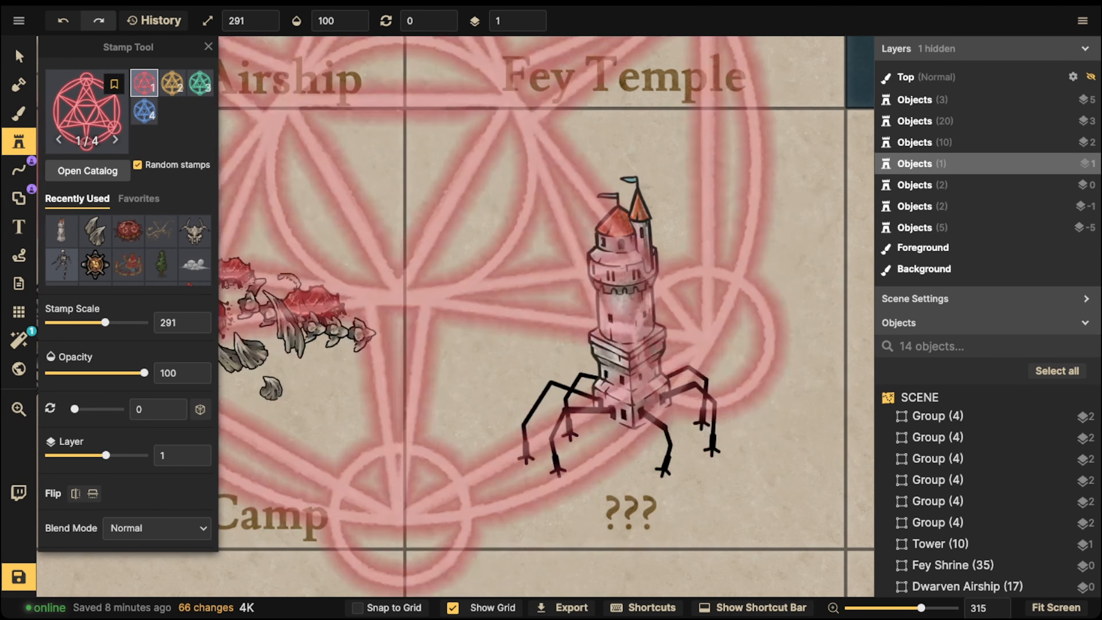
# Step: Reduce the summoning circle stamp to scale 41 and place it overlapping the walking tower's roofs
pyautogui.press('[')
pyautogui.press('[')
pyautogui.press('[')
pyautogui.press('[')
pyautogui.press('[')
pyautogui.press('[')
pyautogui.press('[')
pyautogui.press('[')
pyautogui.press('[')
pyautogui.press('[')
pyautogui.press('[')
pyautogui.press('[')
pyautogui.press('[')
pyautogui.press('[')
pyautogui.press('[')
pyautogui.press('[')
pyautogui.press('[')
pyautogui.press('[')
pyautogui.press('[')
pyautogui.press('[')
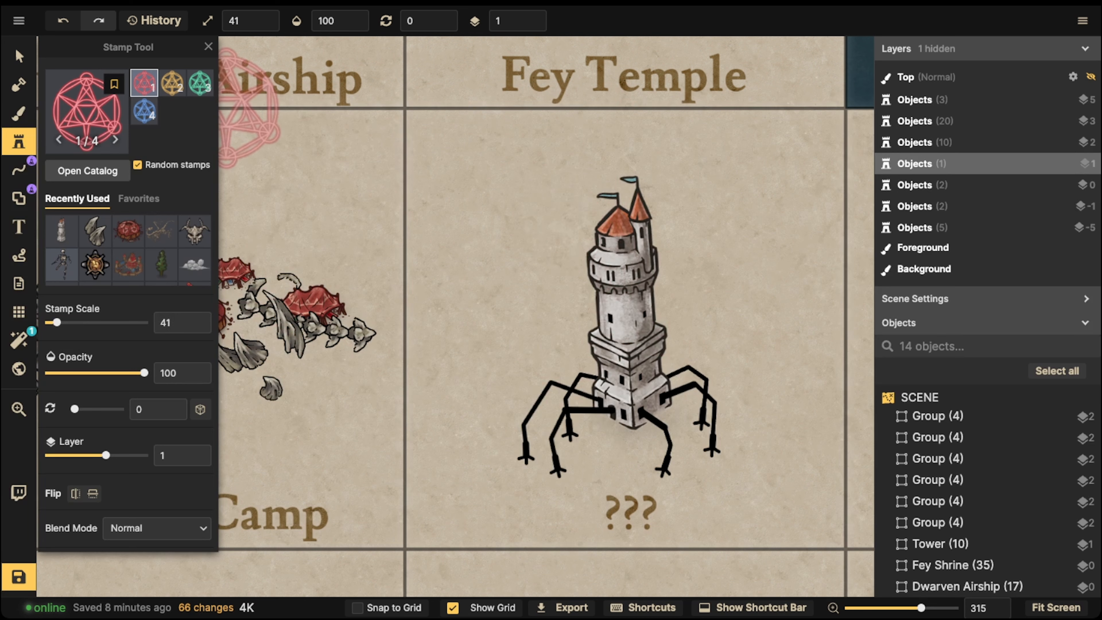
pyautogui.click(574, 213)
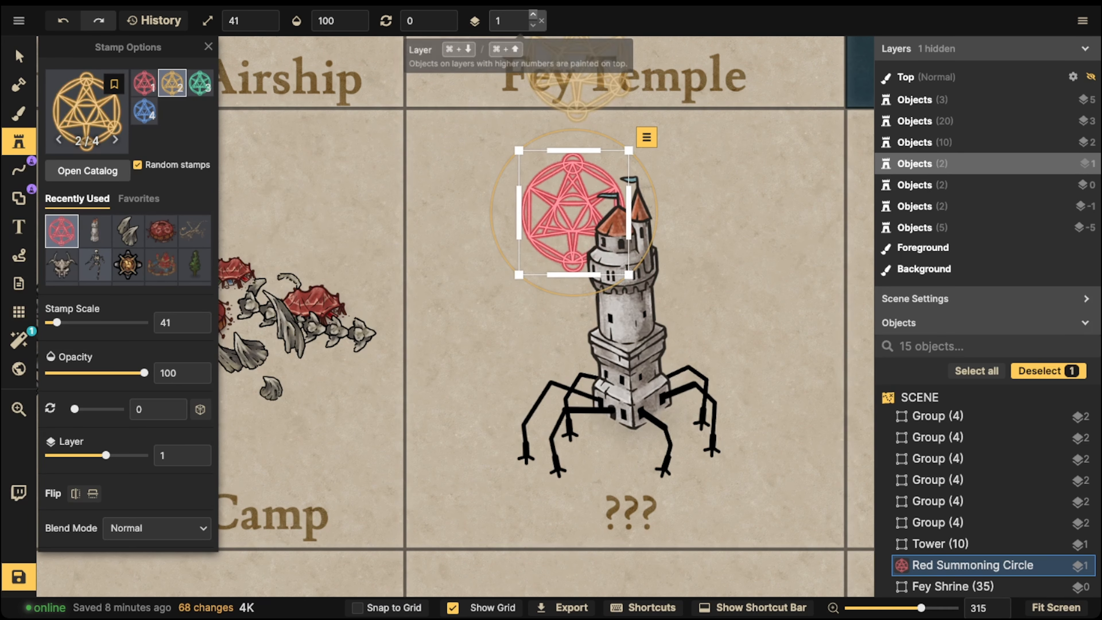
# Step: Put the summoning circle on layer 4, shift it slightly down beside the roofs and enlarge it to scale 61
pyautogui.tripleClick(532, 16)
pyautogui.moveTo(571, 208); pyautogui.dragTo(561, 236)
pyautogui.press(']')
pyautogui.press(']')
# Step: Flatten the summoning circle into a wide ellipse over the spires, scale it to 71 and tilt it to rotation 354
pyautogui.click(19, 56)
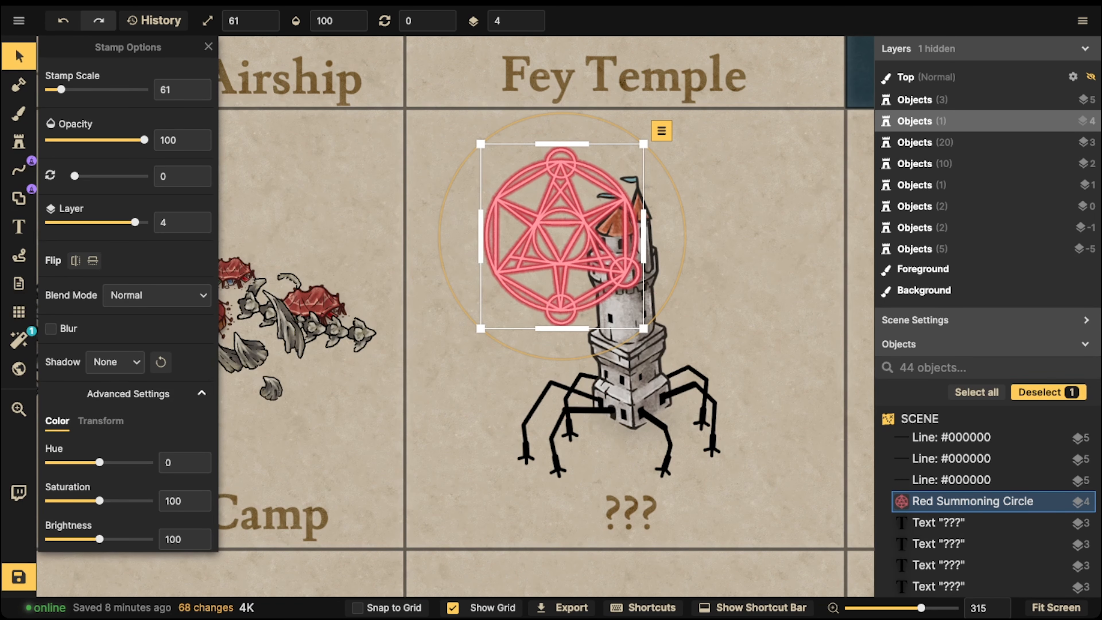
pyautogui.moveTo(562, 144); pyautogui.dragTo(601, 203)
pyautogui.moveTo(608, 166); pyautogui.dragTo(615, 155)
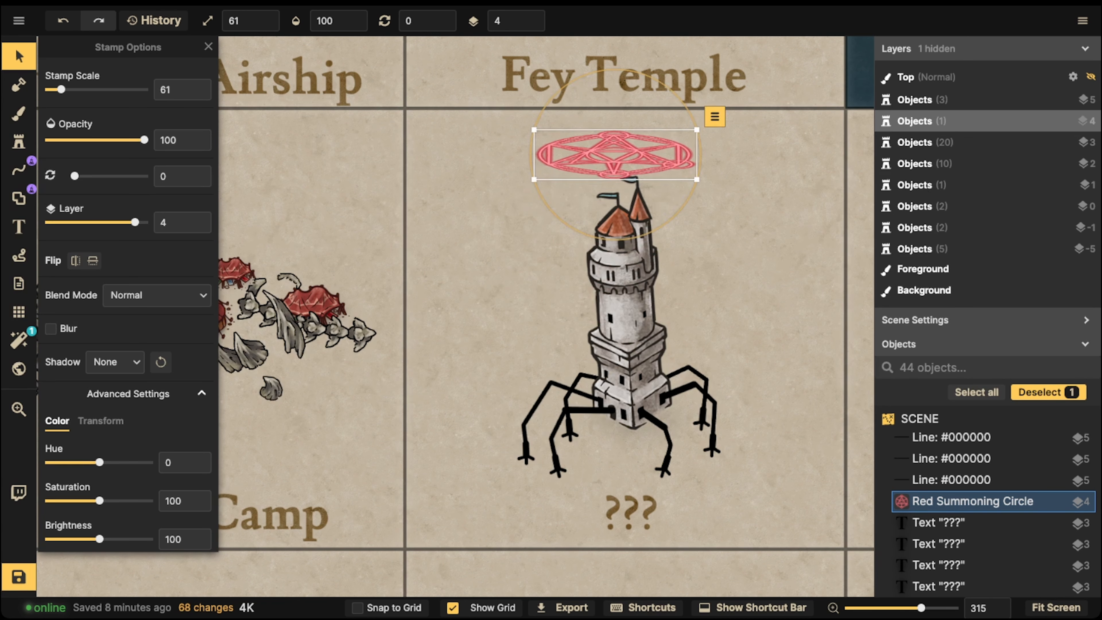
pyautogui.moveTo(697, 180); pyautogui.dragTo(711, 179)
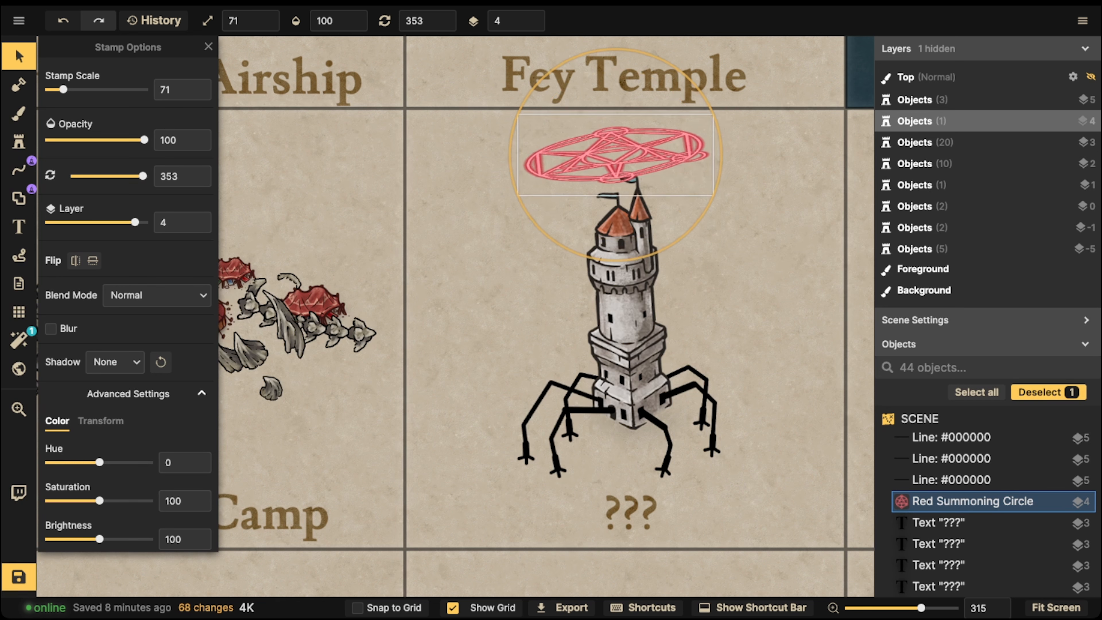
pyautogui.moveTo(617, 155); pyautogui.dragTo(616, 173)
pyautogui.moveTo(719, 179); pyautogui.dragTo(719, 181)
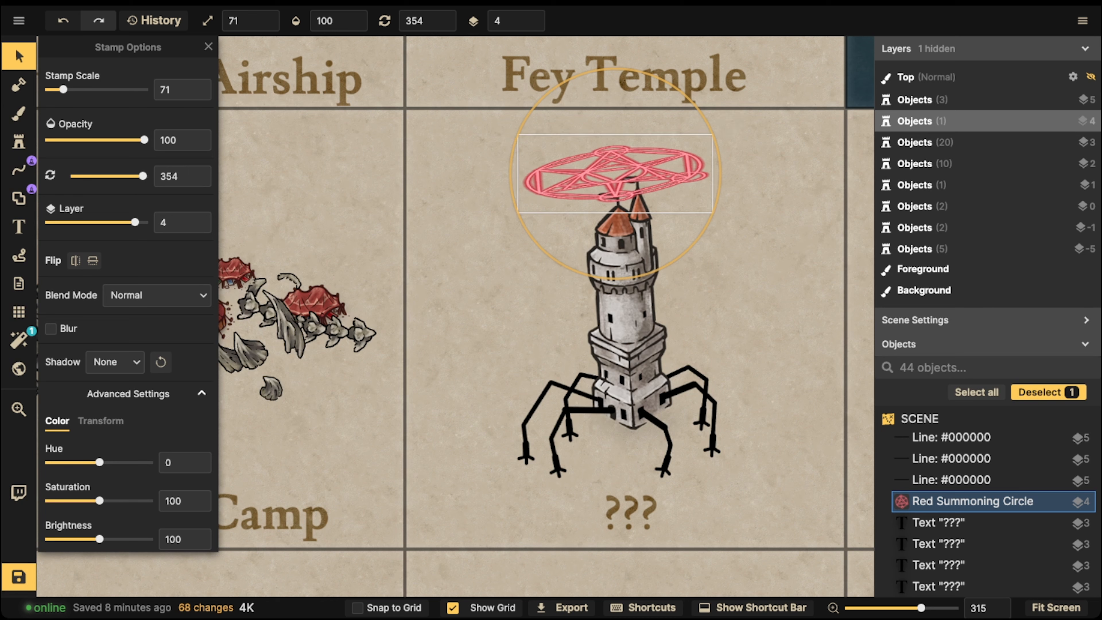
pyautogui.moveTo(616, 173); pyautogui.dragTo(619, 174)
# Step: Set the summoning circle's hue to 180 and fine-tune its rotation to 353.5
pyautogui.scroll(-1, 101, 460)
pyautogui.moveTo(99, 459); pyautogui.dragTo(149, 460)
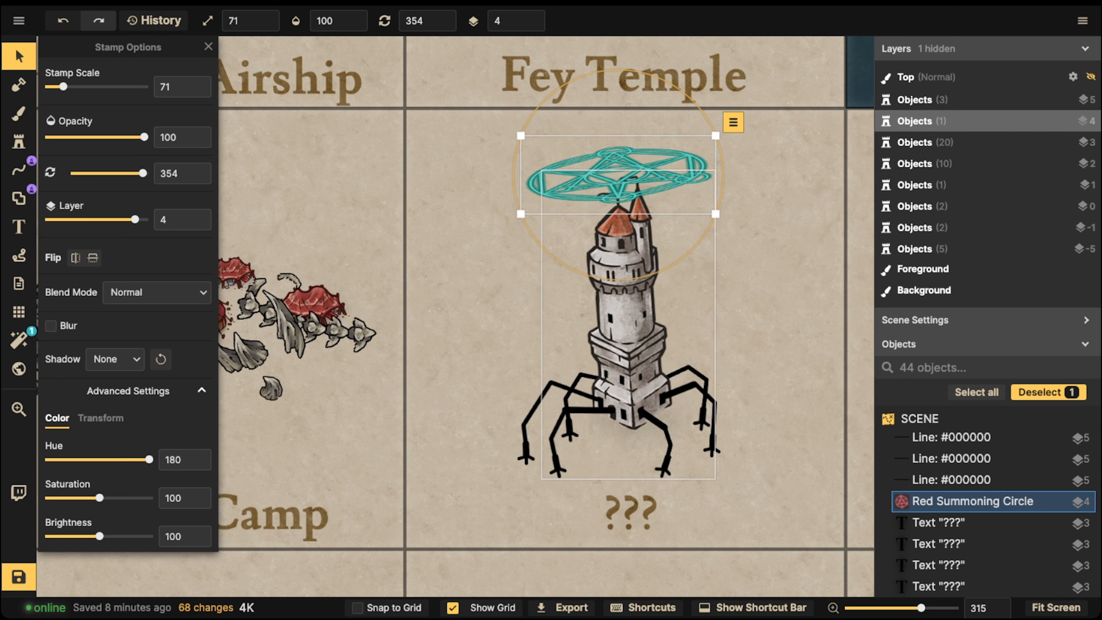
pyautogui.moveTo(646, 277); pyautogui.dragTo(647, 276)
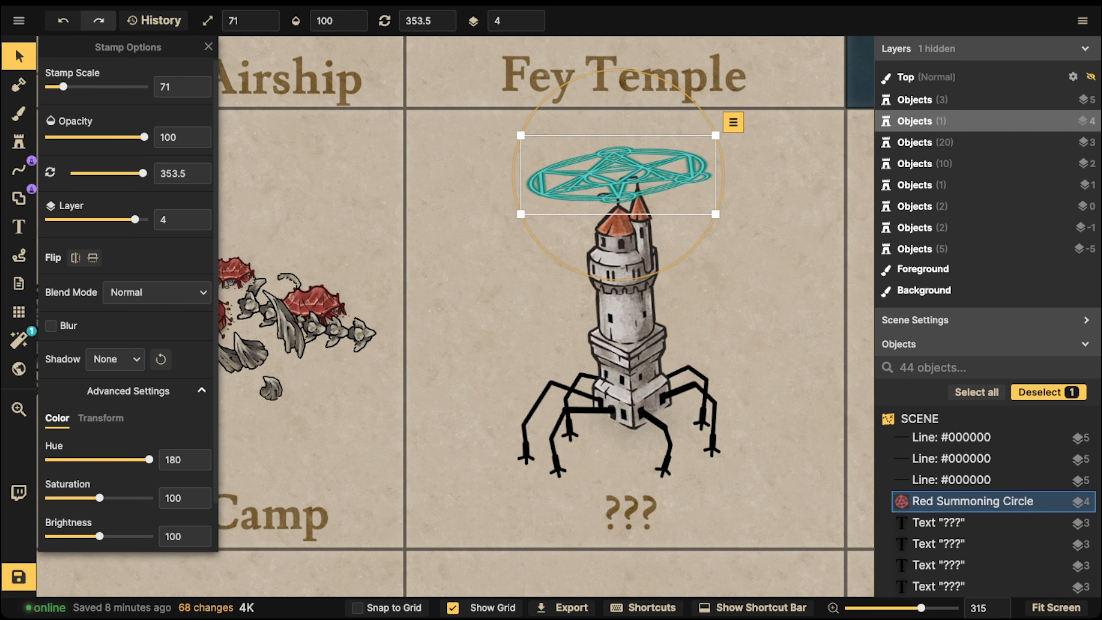
# Step: Place the recently used blue round light stamp over the centre of the summoning circle
pyautogui.click(19, 141)
pyautogui.click(19, 197)
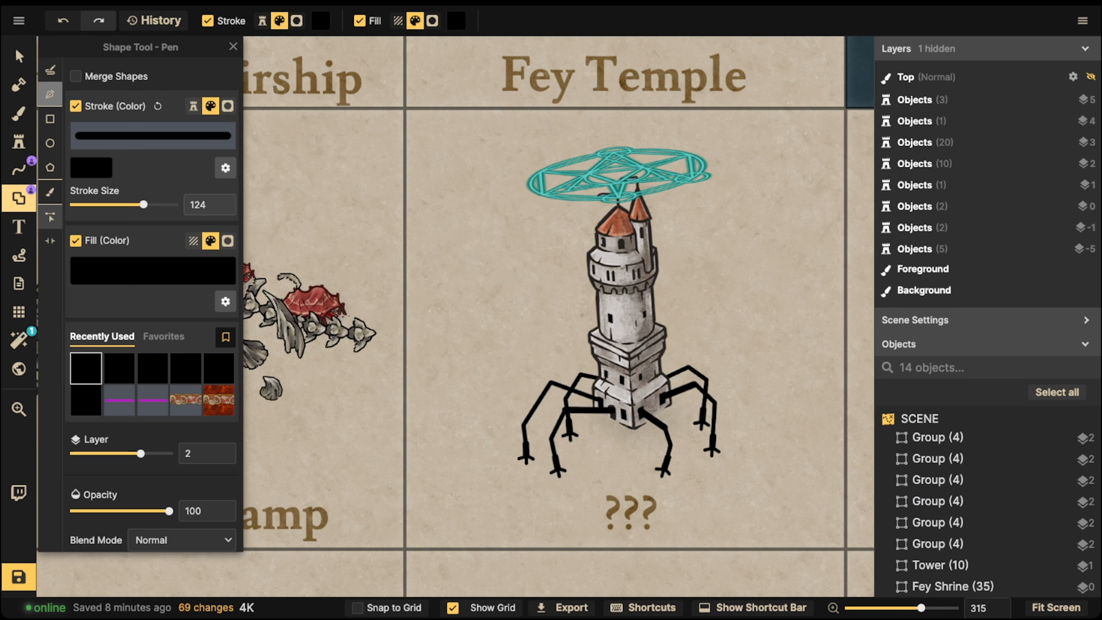
pyautogui.click(19, 142)
pyautogui.scroll(-3, 96, 236)
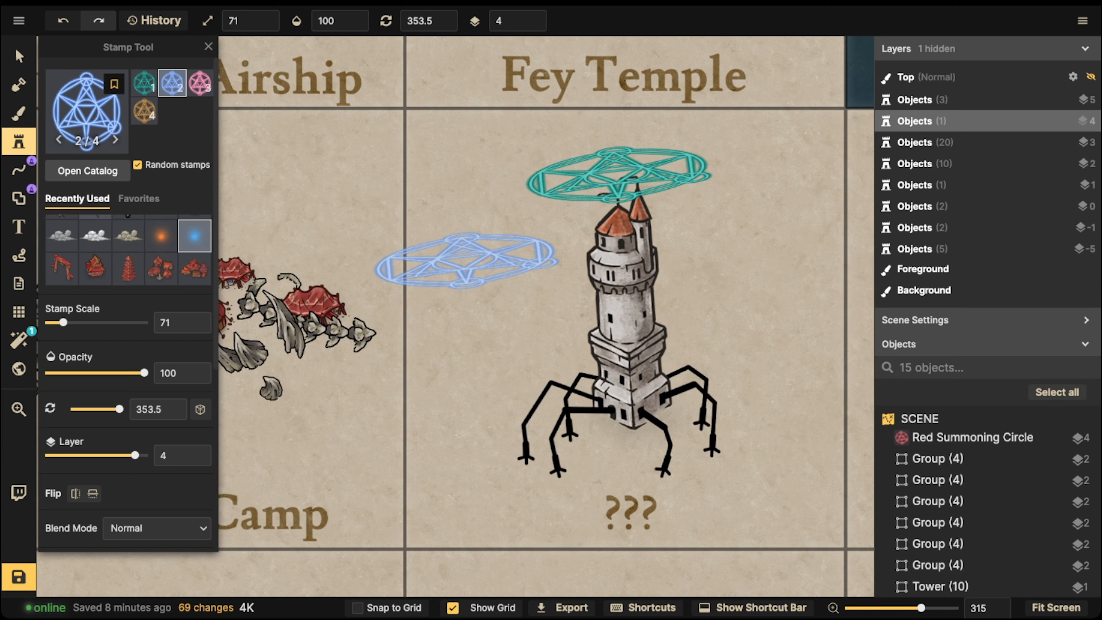
pyautogui.click(194, 236)
pyautogui.click(624, 169)
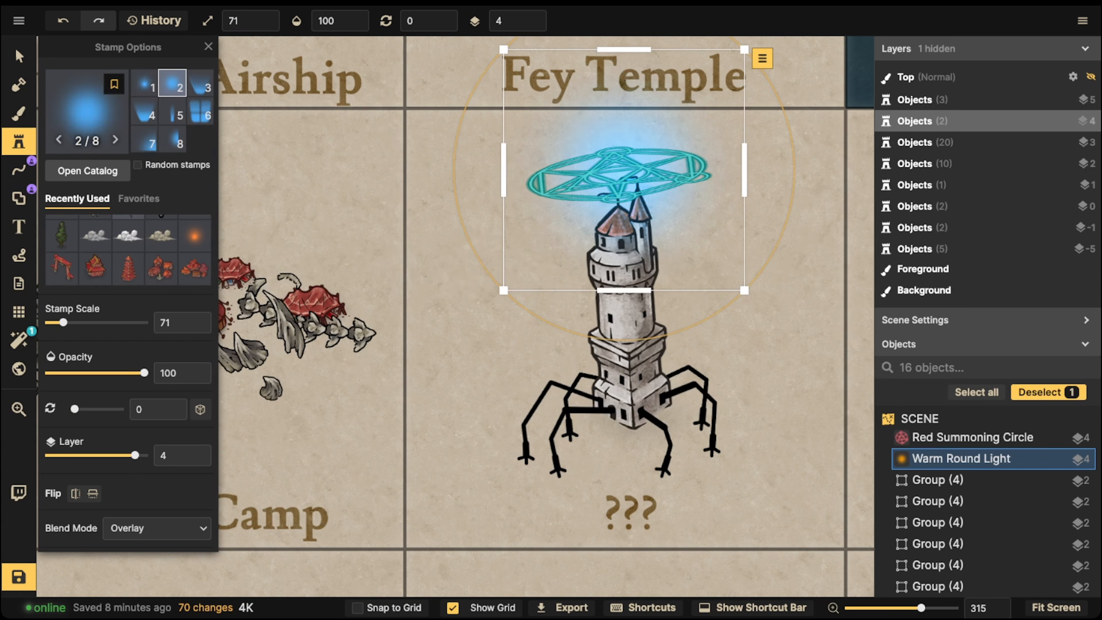
# Step: Raise the light to layer 5, reduce it to scale 31 and nudge it onto the circle's centre
pyautogui.press('pageup')
pyautogui.press('[')
pyautogui.press('[')
pyautogui.press('[')
pyautogui.press('[')
pyautogui.press('[')
pyautogui.press('Left')
pyautogui.press('Left')
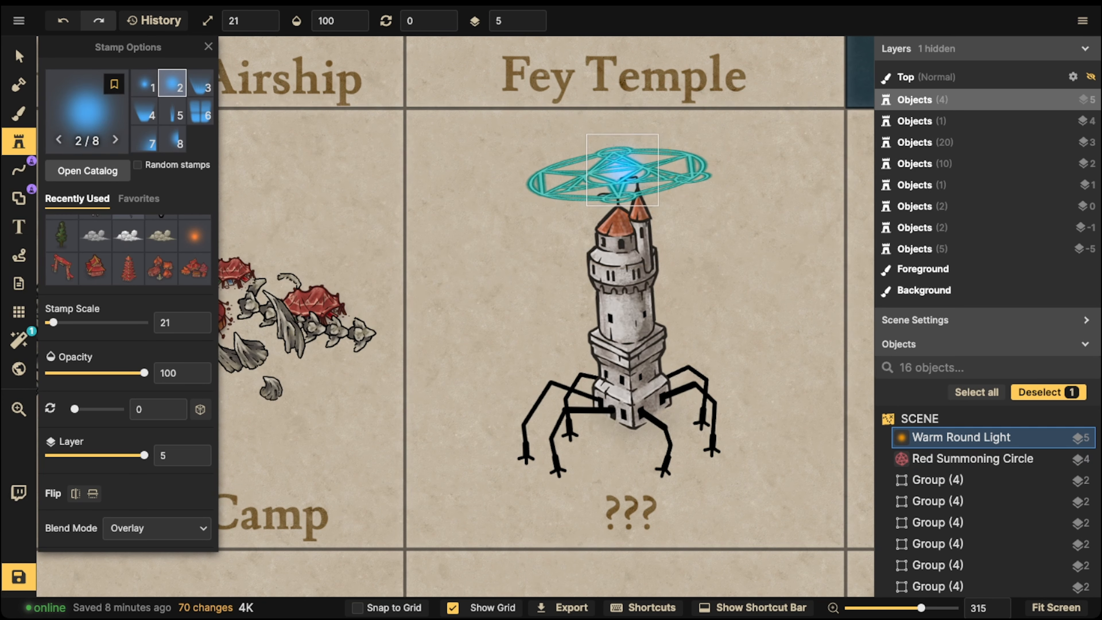
pyautogui.press(']')
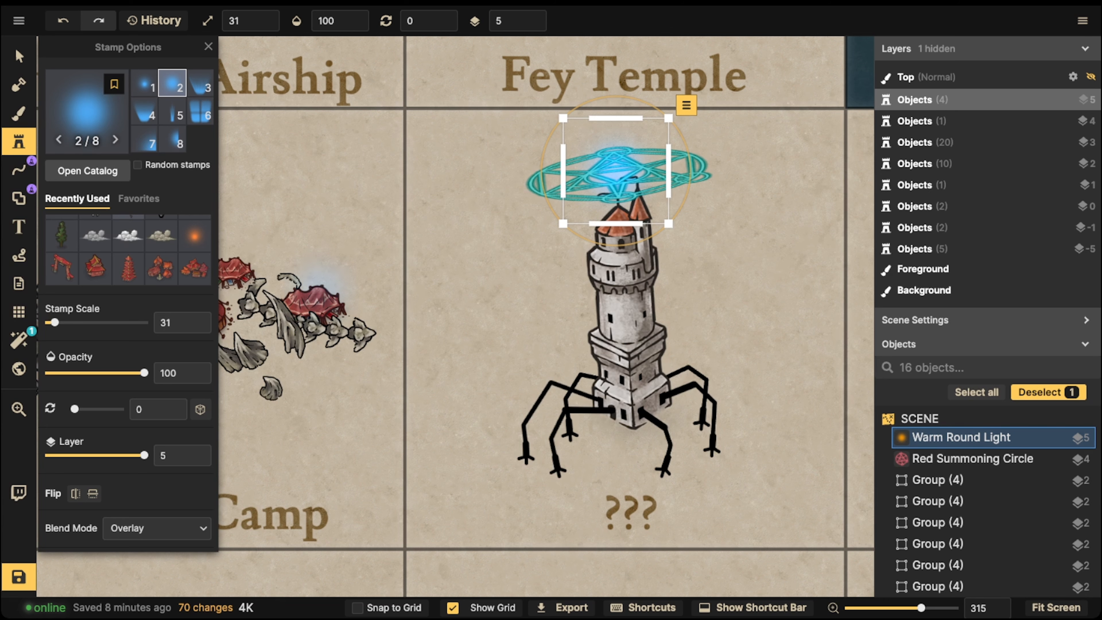
# Step: Set the light's hue to 130 and add a second light at scale 11 on the circle's centre
pyautogui.scroll(-5, 128, 295)
pyautogui.moveTo(50, 406); pyautogui.dragTo(135, 406)
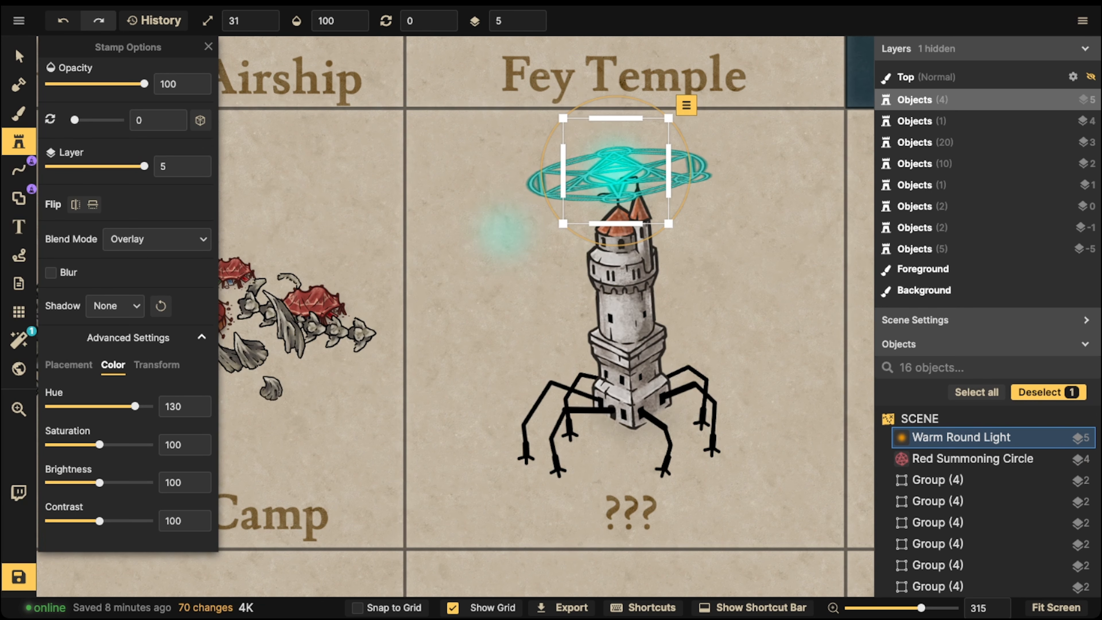
pyautogui.press('Escape')
pyautogui.click(618, 168)
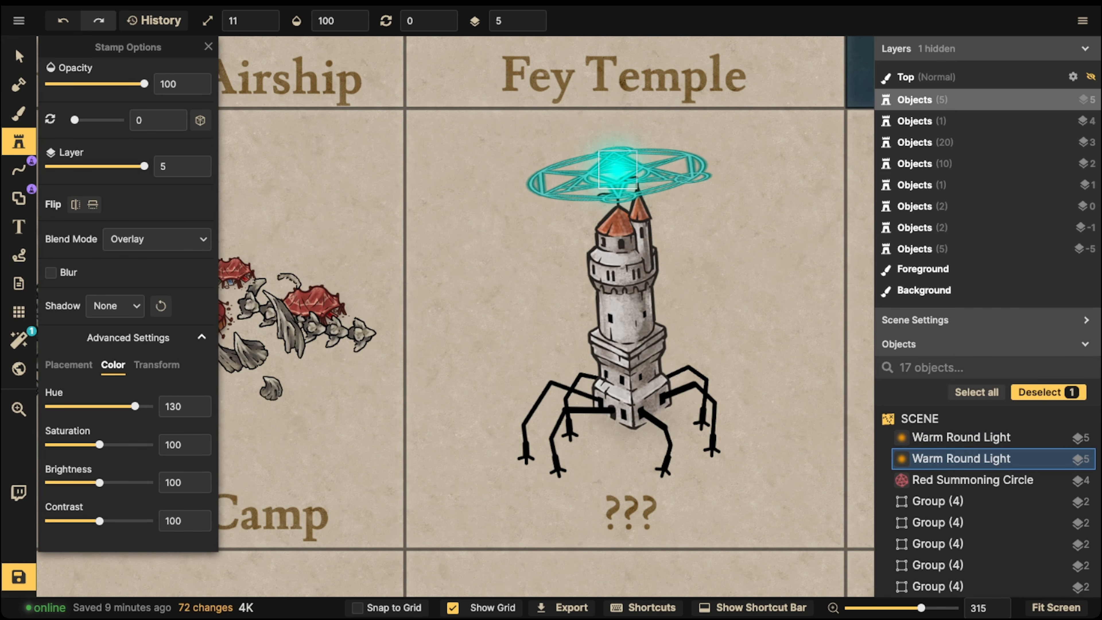
pyautogui.click(435, 142)
pyautogui.scroll(-2, 433, 143)
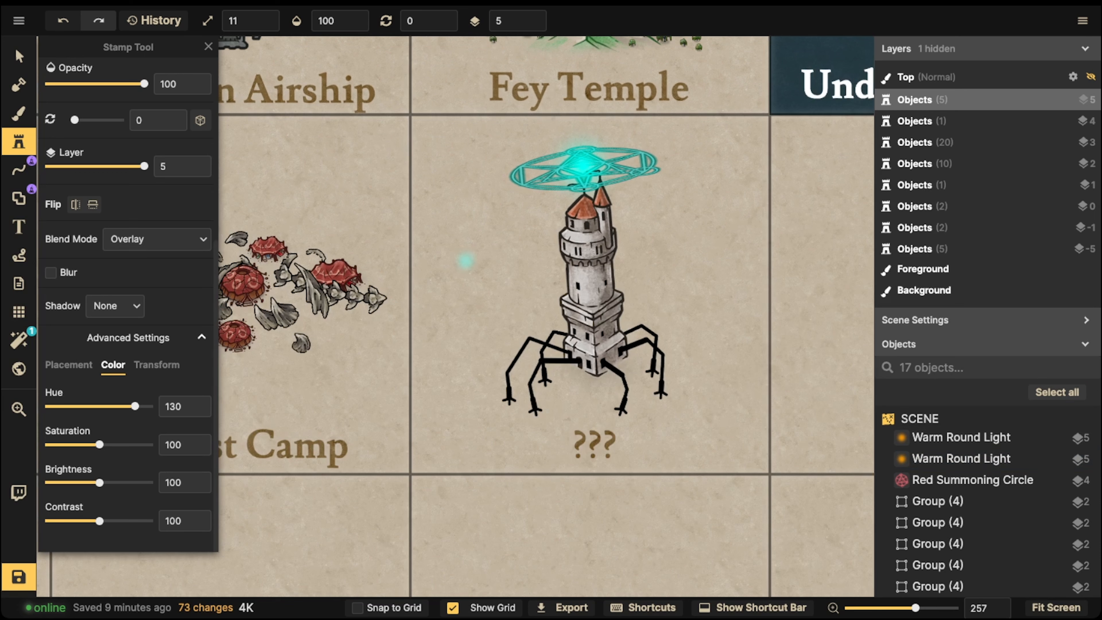
pyautogui.press('v')
pyautogui.click(520, 287)
pyautogui.scroll(2, 520, 287)
pyautogui.scroll(-1, 450, 208)
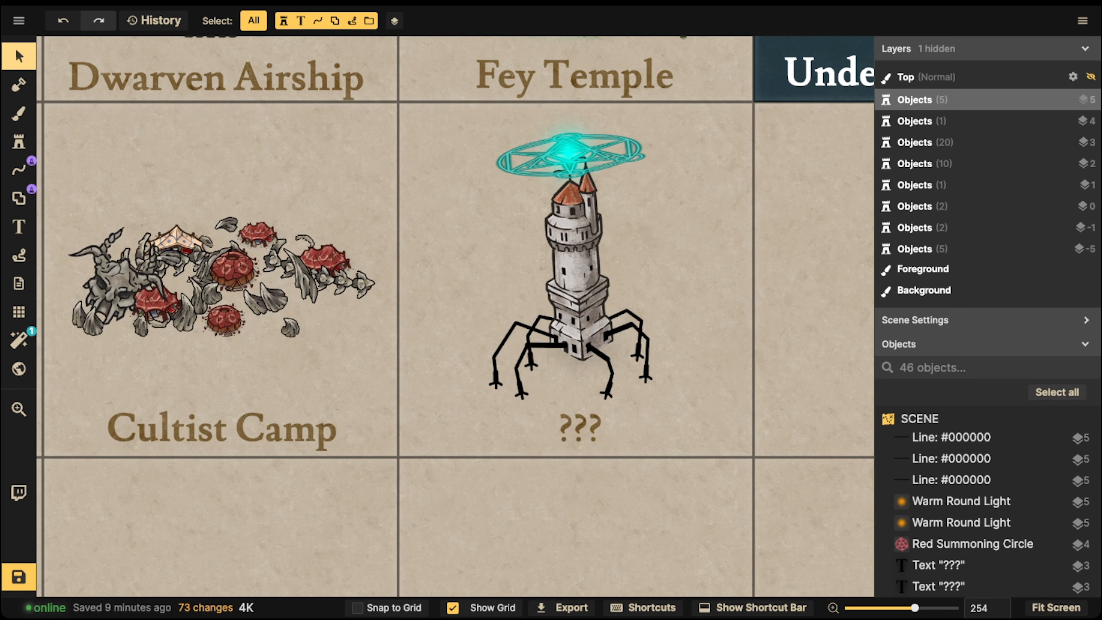
# Step: Load the recent magenta line preset with stroke size 34 and blur 4.5, and change its stroke colour to turquoise 11dcd2
pyautogui.click(18, 169)
pyautogui.click(119, 282)
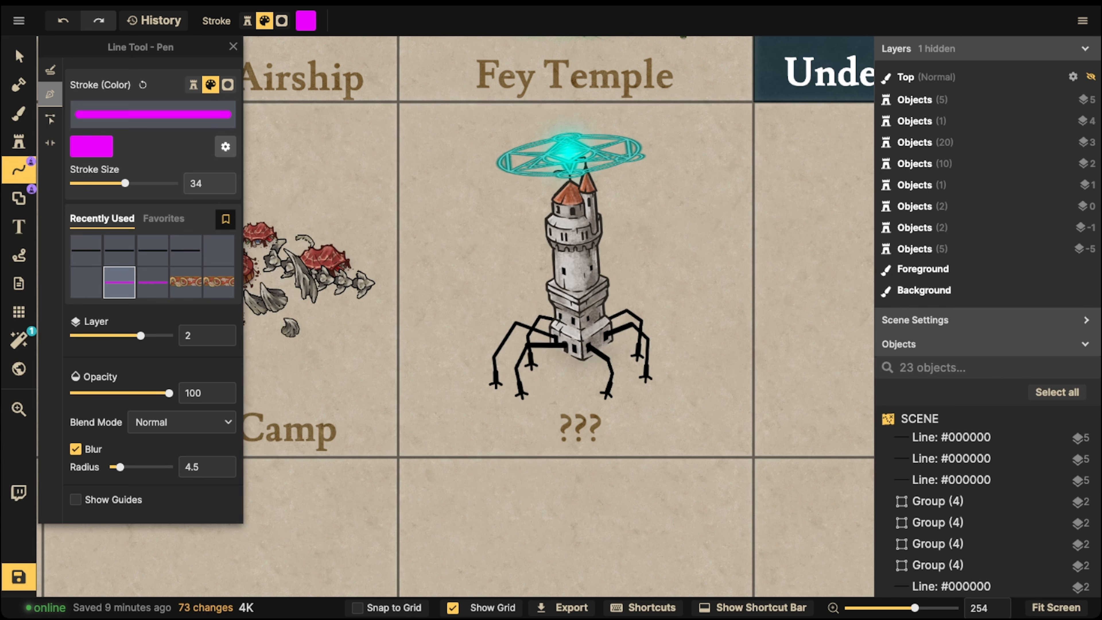
pyautogui.click(91, 146)
pyautogui.click(388, 279)
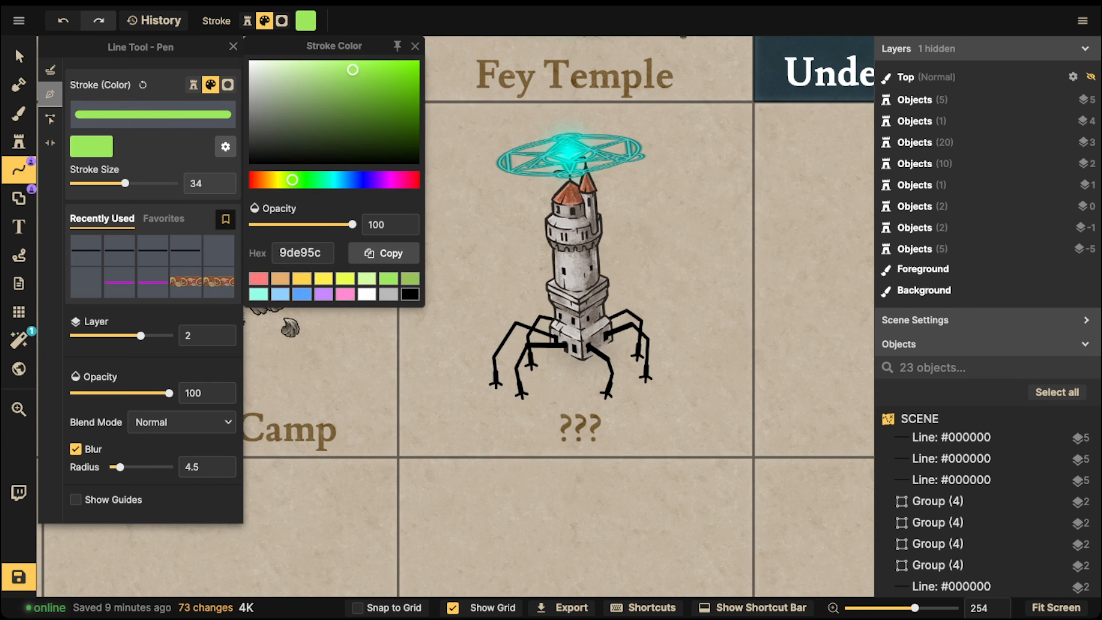
pyautogui.moveTo(365, 111); pyautogui.dragTo(368, 141)
pyautogui.click(280, 294)
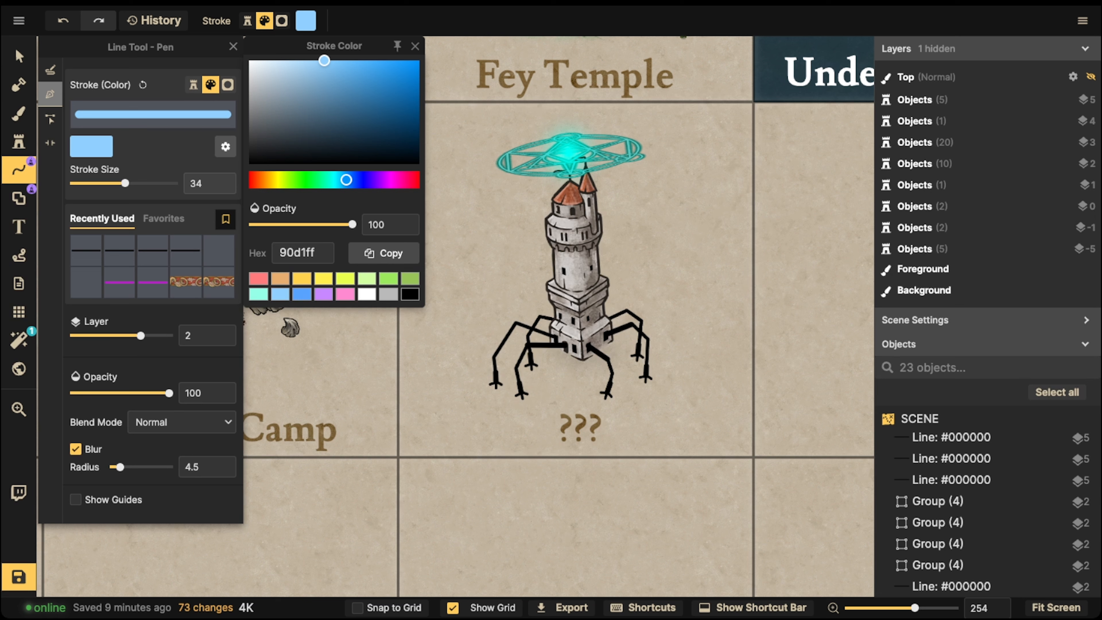
pyautogui.moveTo(346, 180); pyautogui.dragTo(332, 180)
pyautogui.moveTo(378, 106); pyautogui.dragTo(406, 74)
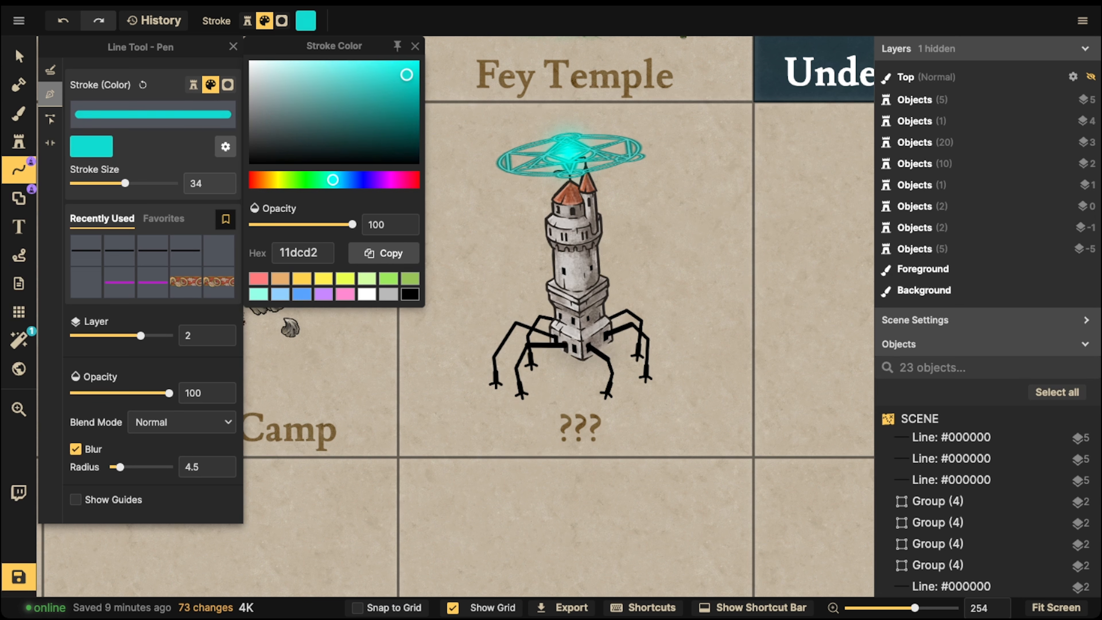
pyautogui.click(416, 45)
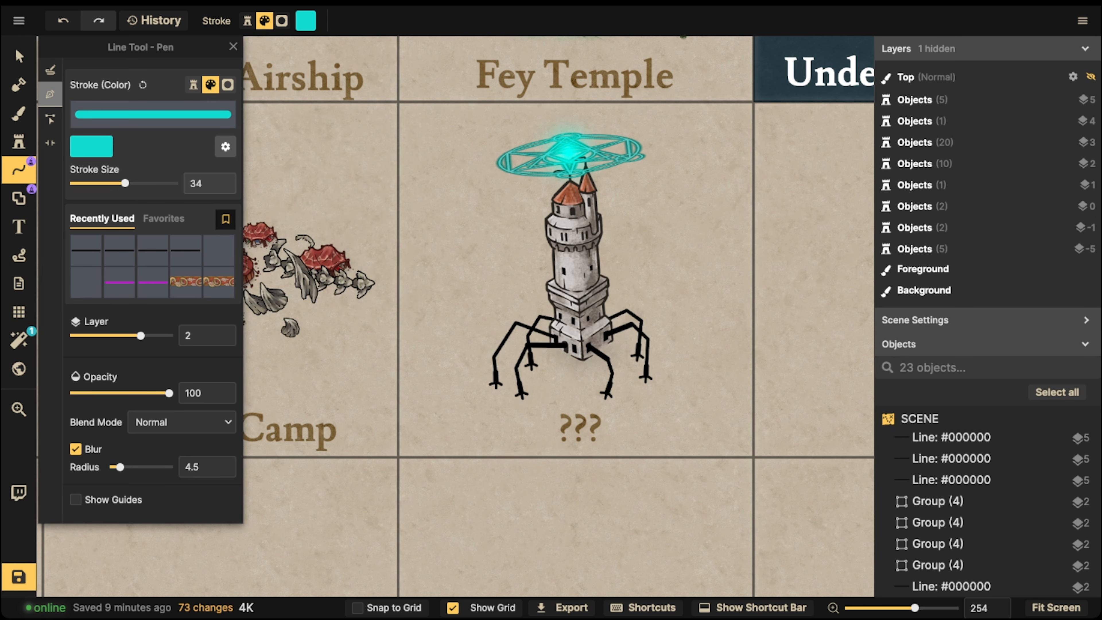
# Step: Draw a freehand S-shaped test line in the empty space beside the walking tower
pyautogui.moveTo(418, 200)
pyautogui.mouseDown()
pyautogui.moveTo(489, 237)
pyautogui.moveTo(493, 212)
pyautogui.moveTo(457, 288)
pyautogui.mouseUp()
pyautogui.click(50, 70)
pyautogui.scroll(3, 512, 257)
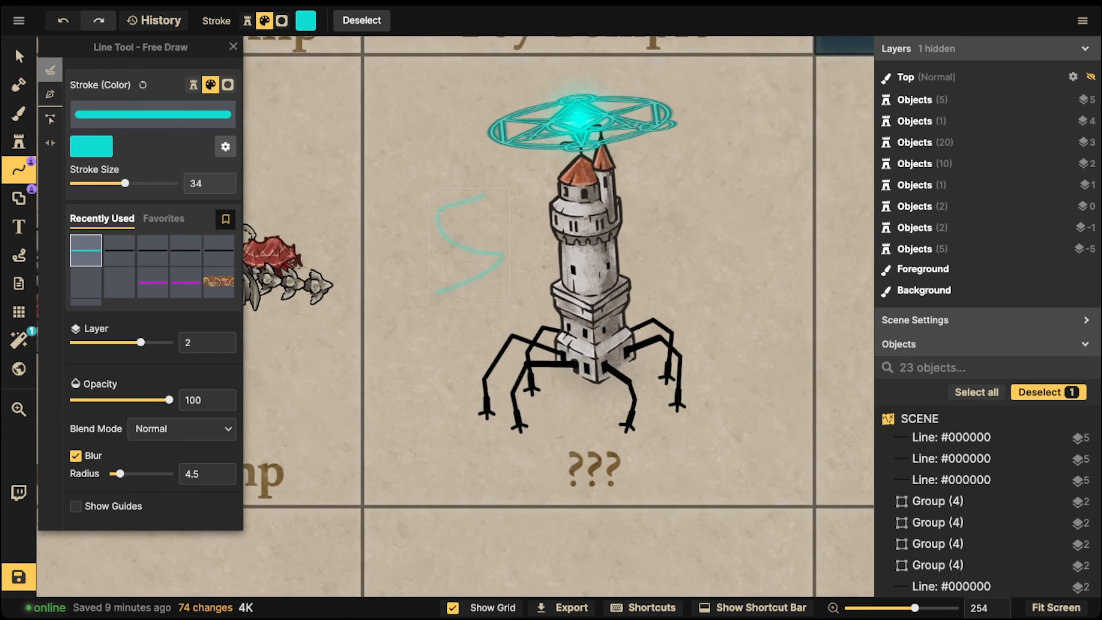
# Step: Select the S-shaped test line and brighten its stroke colour to 00fff2
pyautogui.click(19, 57)
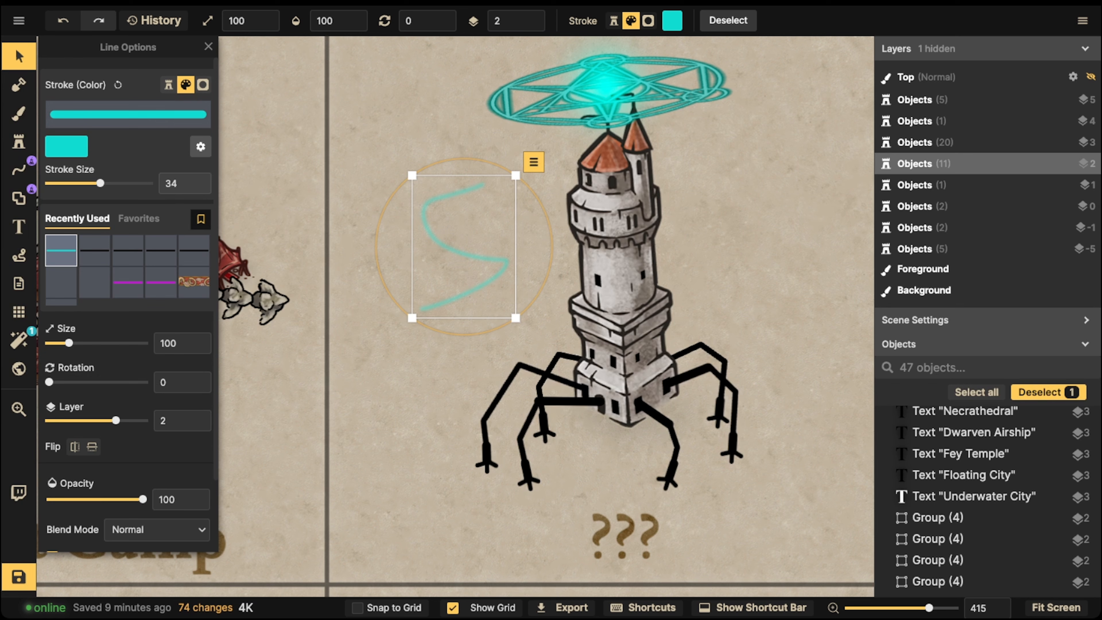
pyautogui.scroll(-3, 128, 304)
pyautogui.scroll(3, 128, 304)
pyautogui.click(200, 146)
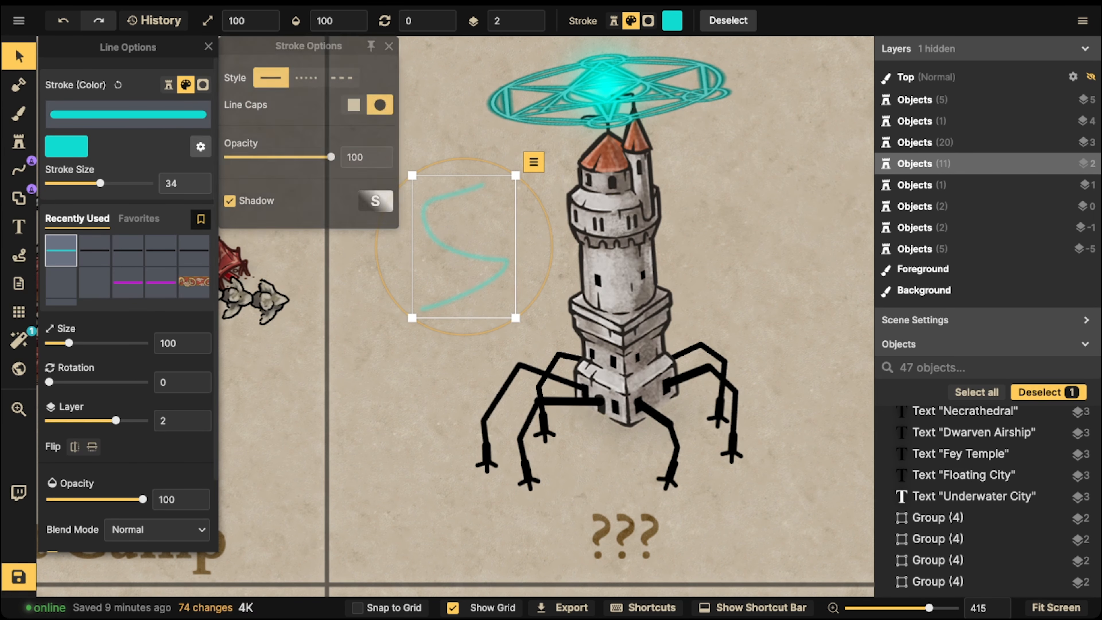
pyautogui.click(67, 147)
pyautogui.moveTo(381, 75); pyautogui.dragTo(394, 61)
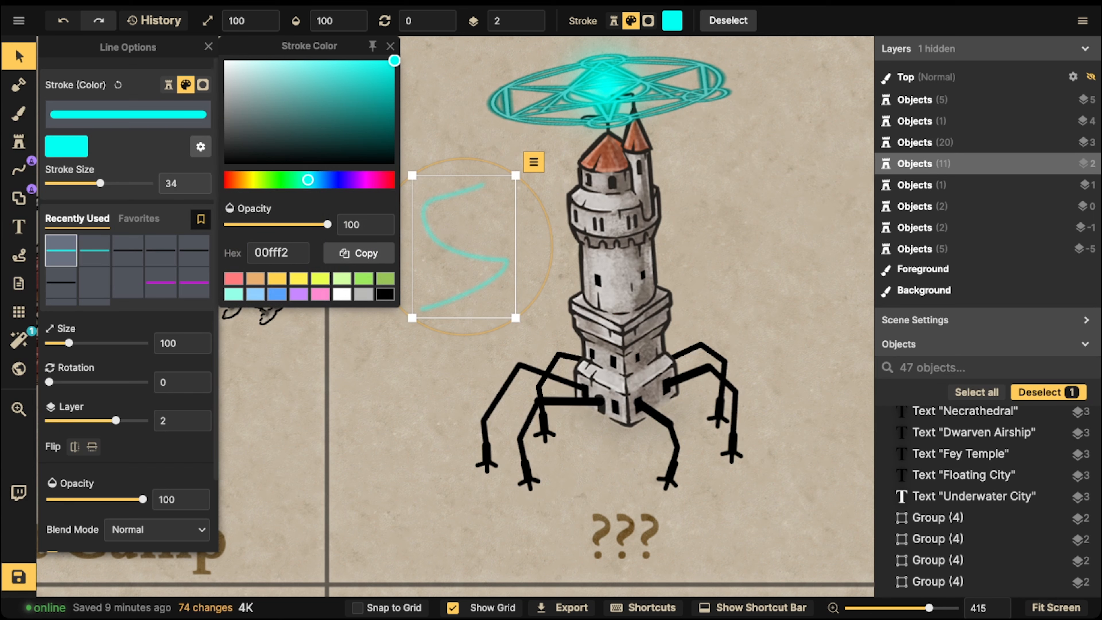
pyautogui.click(201, 146)
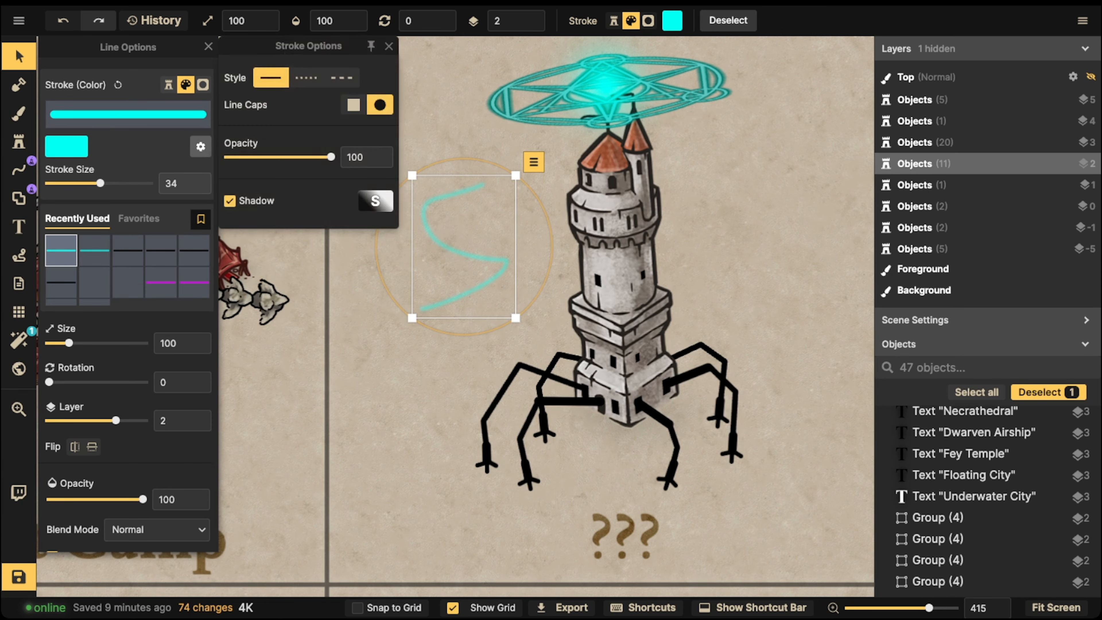
pyautogui.click(130, 329)
# Step: Try the Lighten blend mode on the test line, then set it to Overlay
pyautogui.scroll(-1, 131, 328)
pyautogui.click(157, 503)
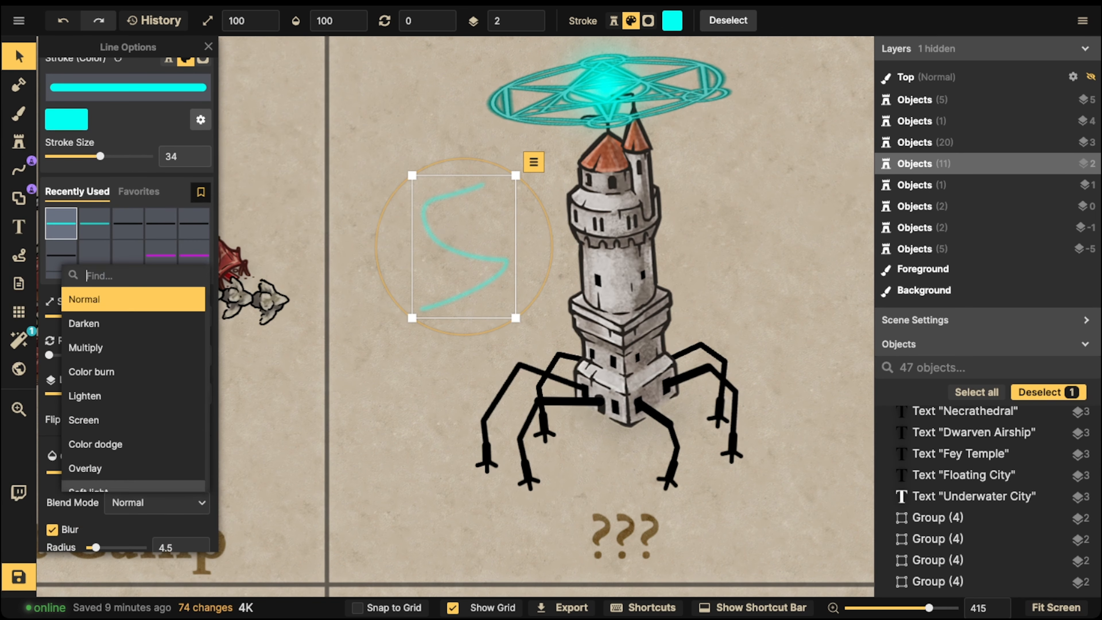
pyautogui.click(133, 396)
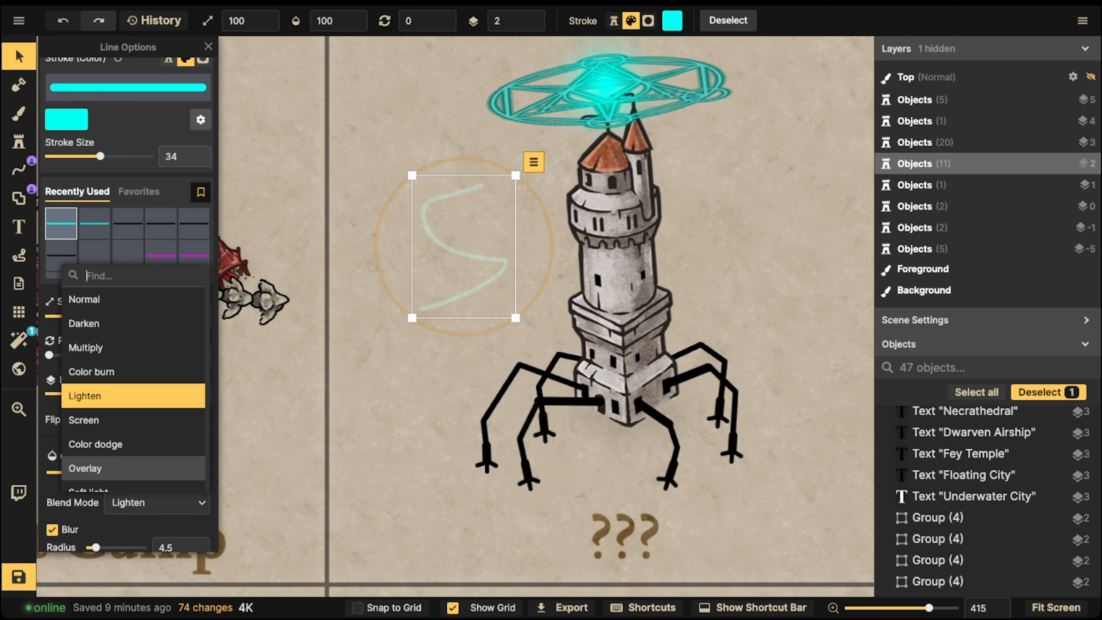
pyautogui.click(133, 468)
pyautogui.scroll(-4, 475, 237)
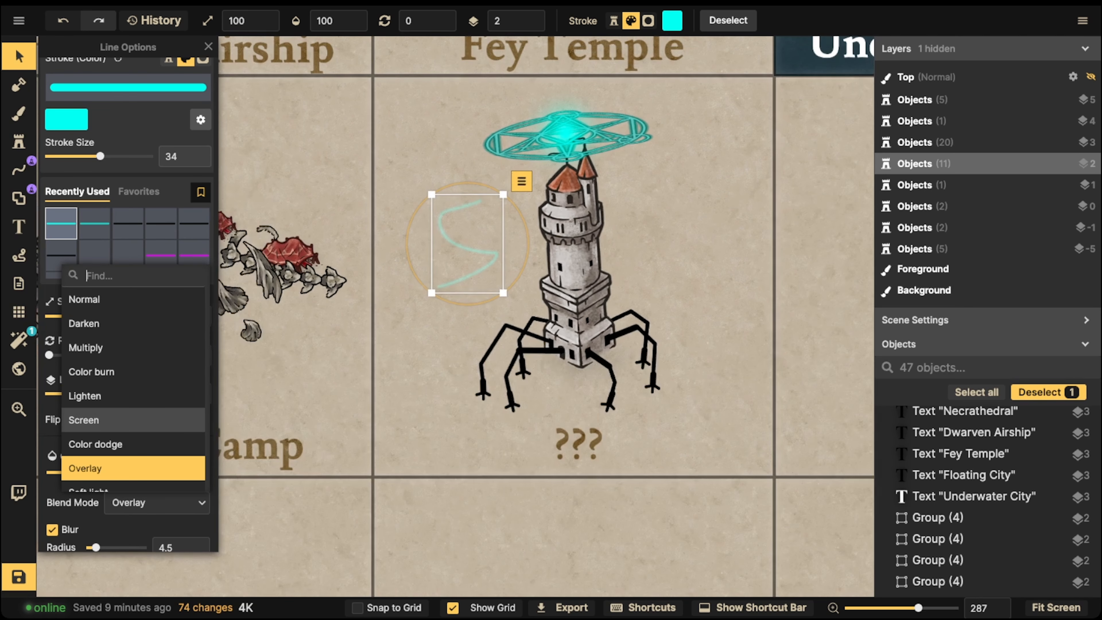
# Step: Delete the S-shaped test line beside the tower
pyautogui.click(18, 170)
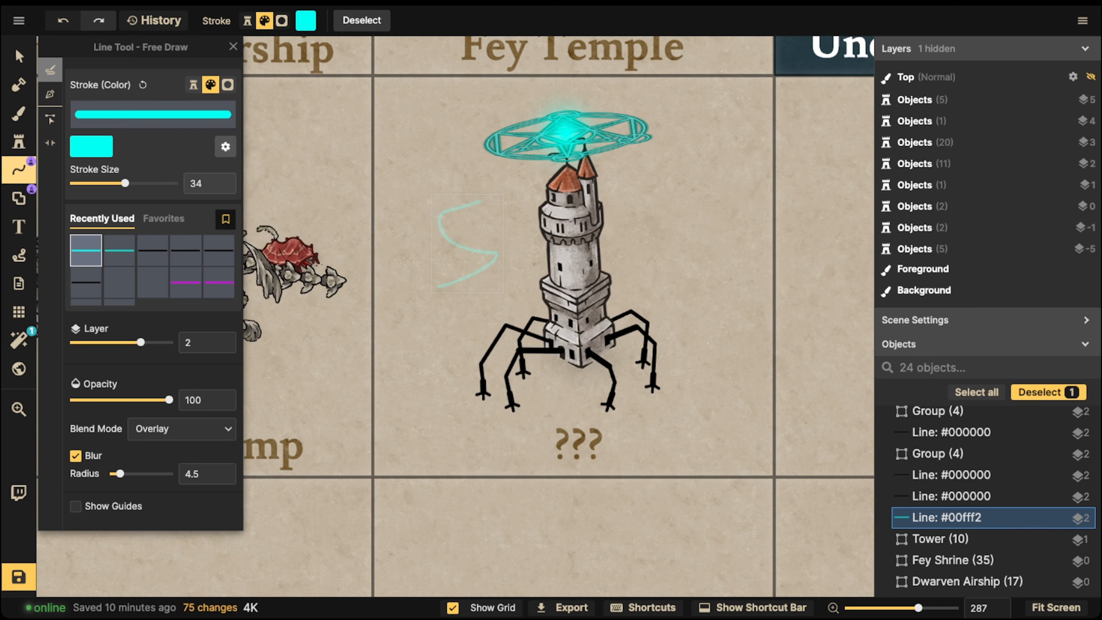
pyautogui.click(19, 56)
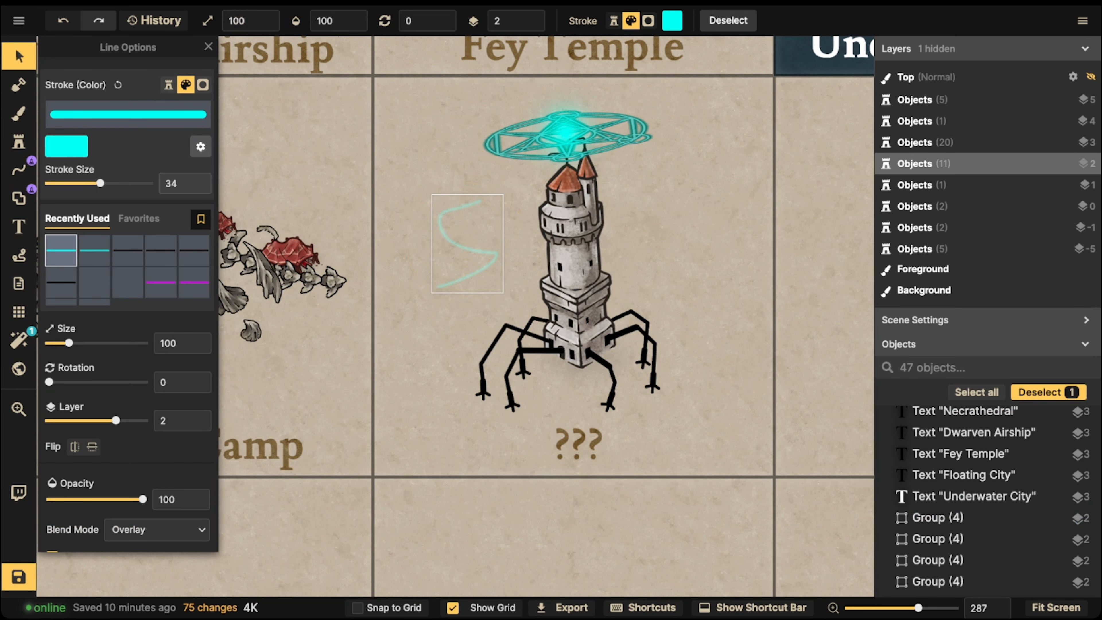
pyautogui.press('Delete')
# Step: Draw a curving freehand cyan line from the tower's mid-wall outward and up to the summoning circle's edge
pyautogui.press('l')
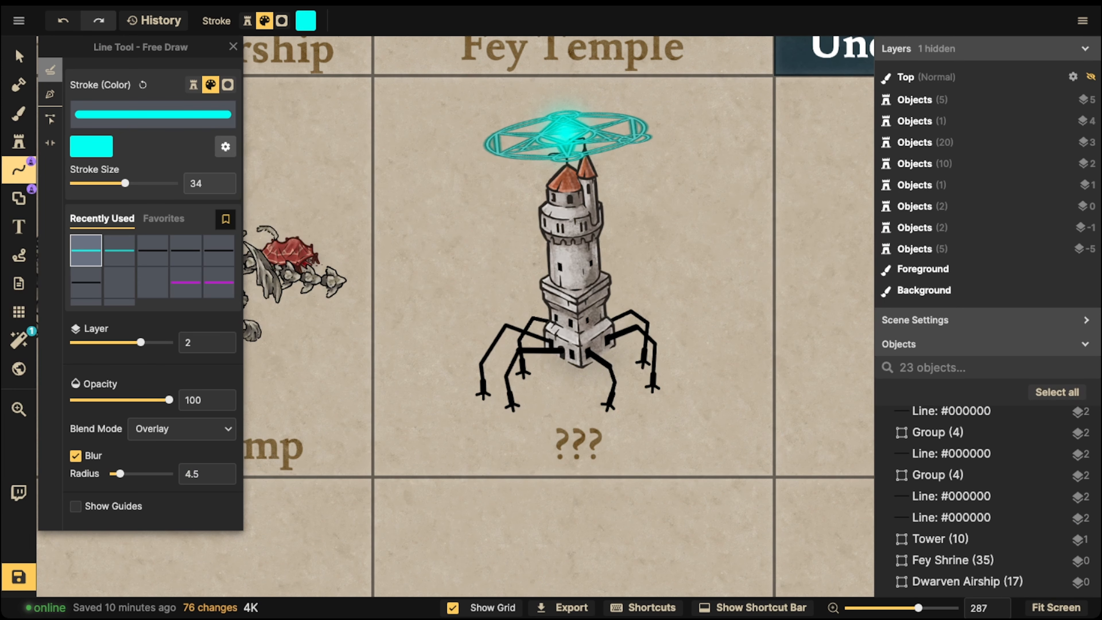
pyautogui.moveTo(557, 270)
pyautogui.mouseDown()
pyautogui.moveTo(487, 257)
pyautogui.moveTo(517, 208)
pyautogui.mouseUp()
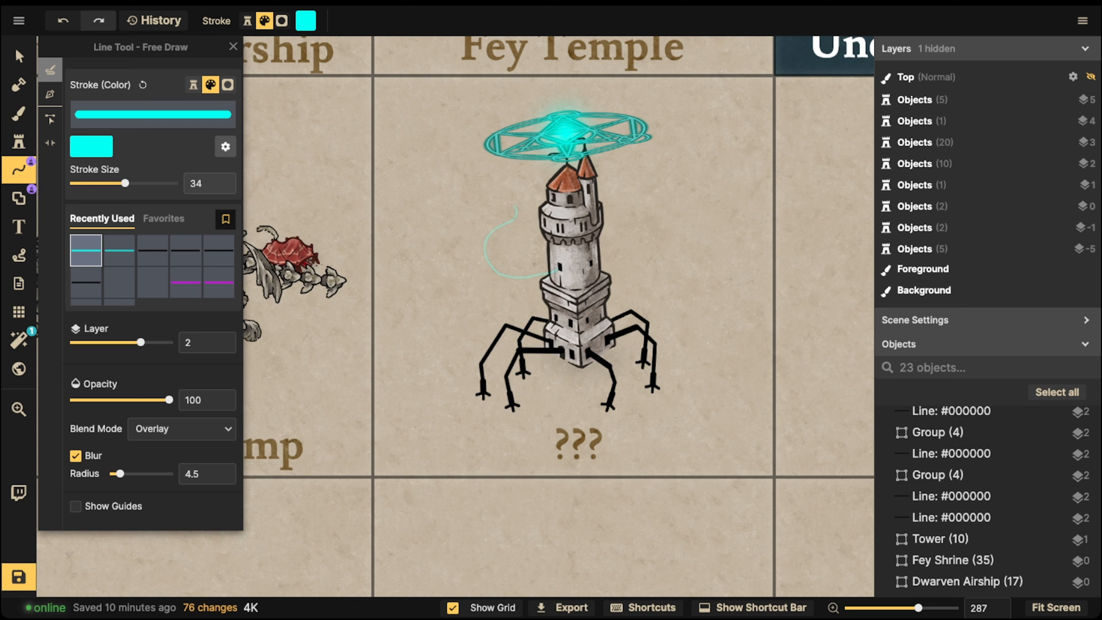
pyautogui.moveTo(524, 165); pyautogui.dragTo(522, 160)
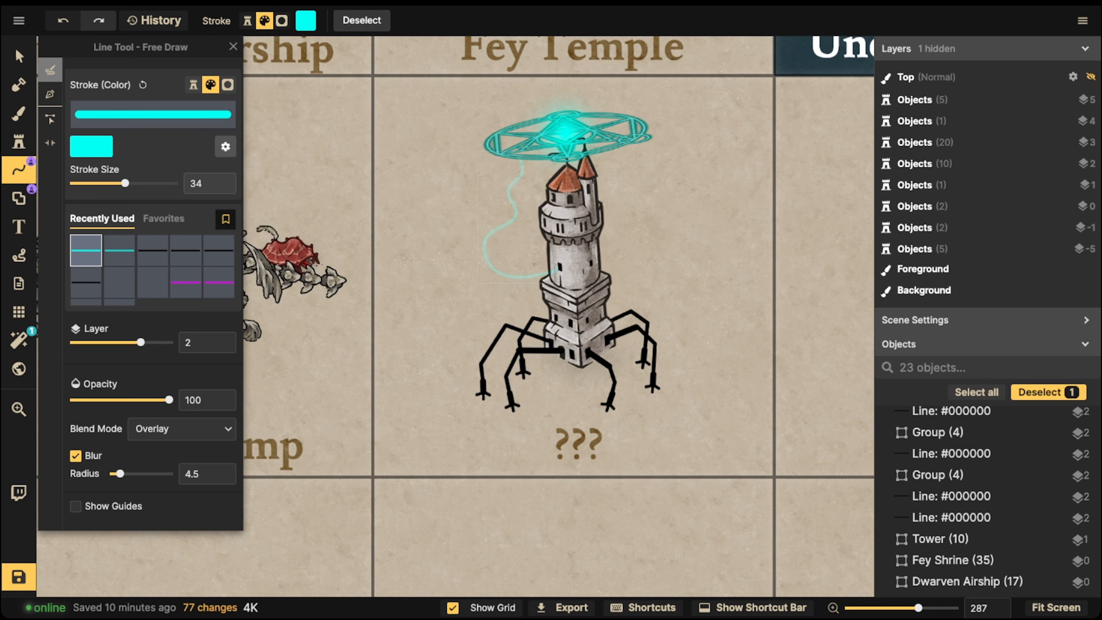
# Step: Draw several more curving freehand cyan strands between the tower and the summoning circle, around both sides and behind the roofs
pyautogui.press('Escape')
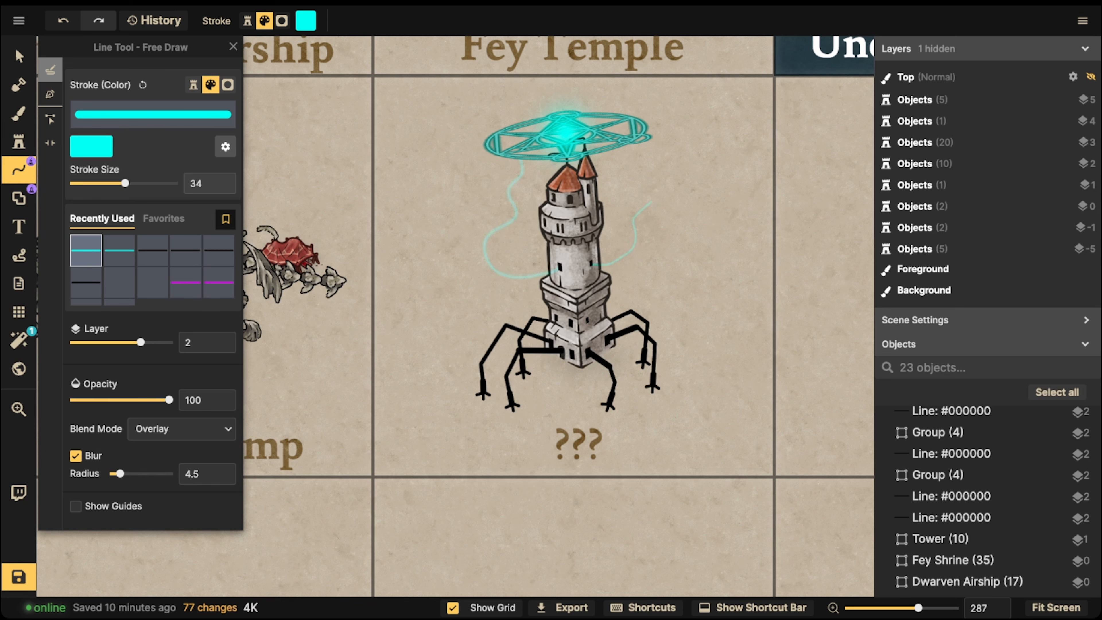
pyautogui.moveTo(630, 154); pyautogui.dragTo(626, 146)
pyautogui.press('Escape')
pyautogui.moveTo(493, 169); pyautogui.dragTo(492, 157)
pyautogui.press('Escape')
pyautogui.moveTo(630, 165); pyautogui.dragTo(625, 149)
pyautogui.moveTo(533, 164); pyautogui.dragTo(537, 161)
pyautogui.press('Escape')
pyautogui.moveTo(604, 130); pyautogui.dragTo(603, 122)
pyautogui.moveTo(536, 162); pyautogui.dragTo(540, 120)
pyautogui.click(18, 56)
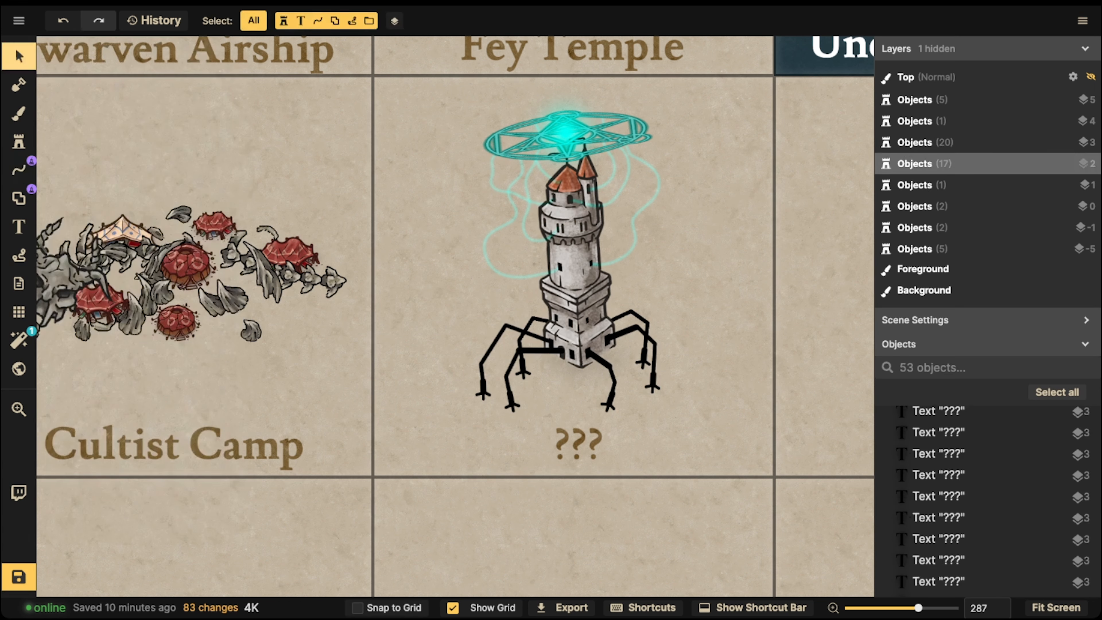
# Step: Set the summoning circle's blend mode to Overlay after trying Lighten, and adjust its colour to look brighter
pyautogui.click(566, 135)
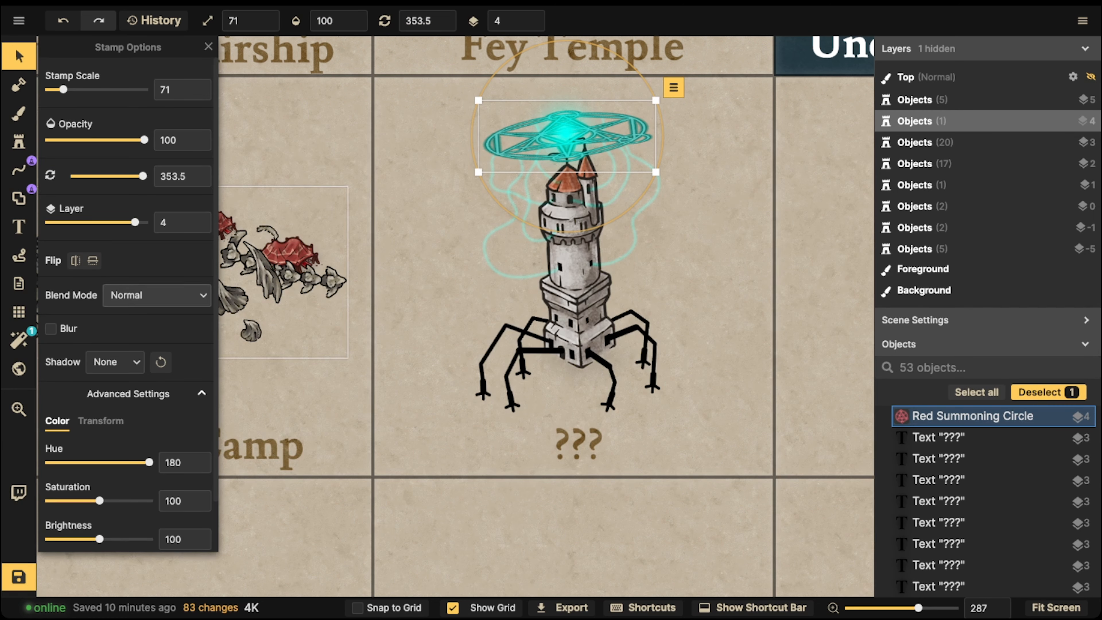
pyautogui.click(156, 295)
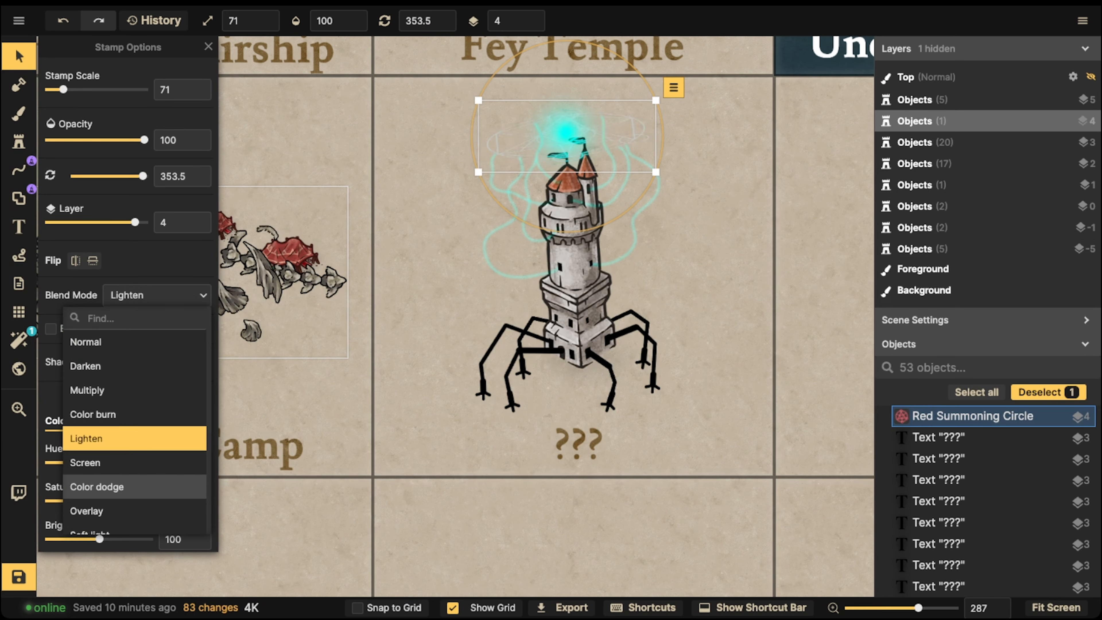
pyautogui.click(101, 511)
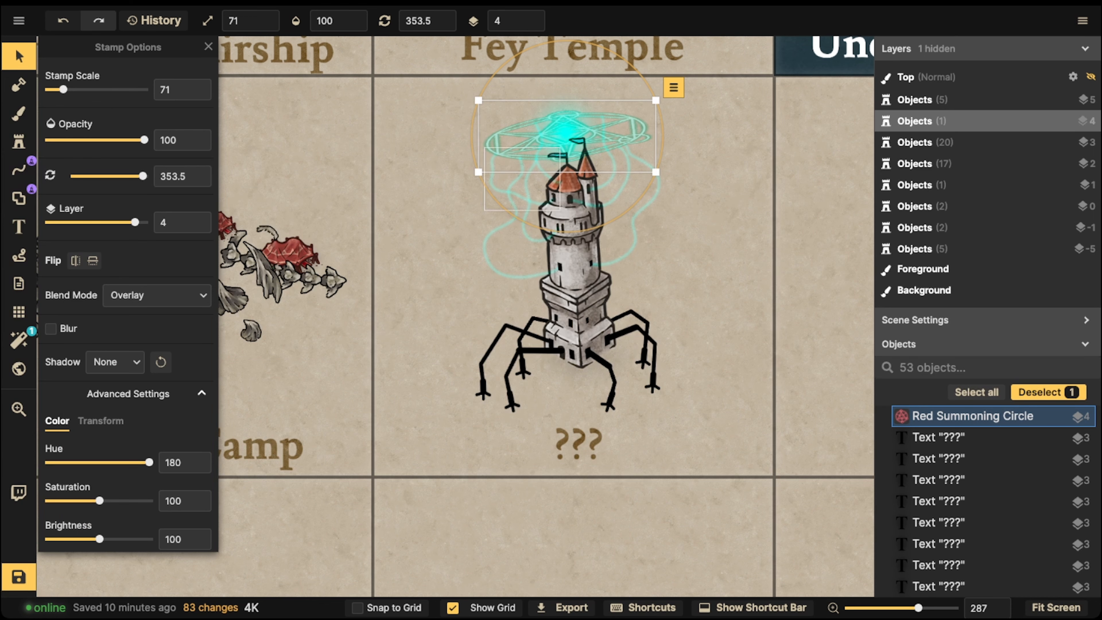
pyautogui.scroll(-3, 126, 434)
pyautogui.moveTo(99, 483); pyautogui.dragTo(114, 483)
pyautogui.click(512, 235)
pyautogui.press('Escape')
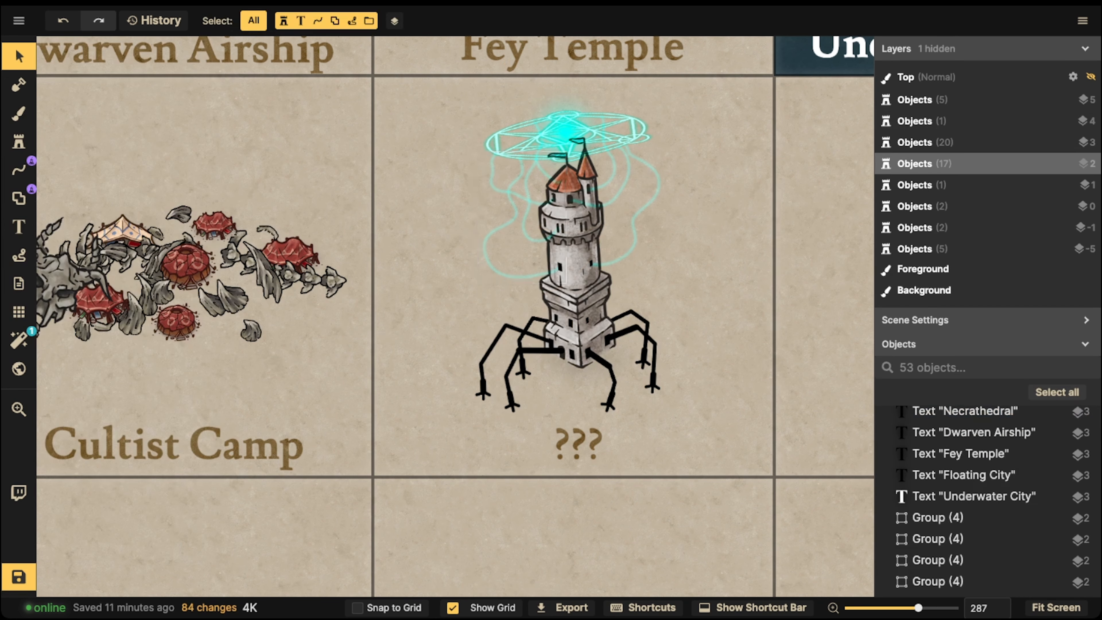
# Step: Select all parts of the walking tower, including circle and strands, and nudge them slightly within the grid cell
pyautogui.scroll(-2, 439, 128)
pyautogui.moveTo(409, 116); pyautogui.dragTo(701, 356)
pyautogui.moveTo(547, 237); pyautogui.dragTo(544, 230)
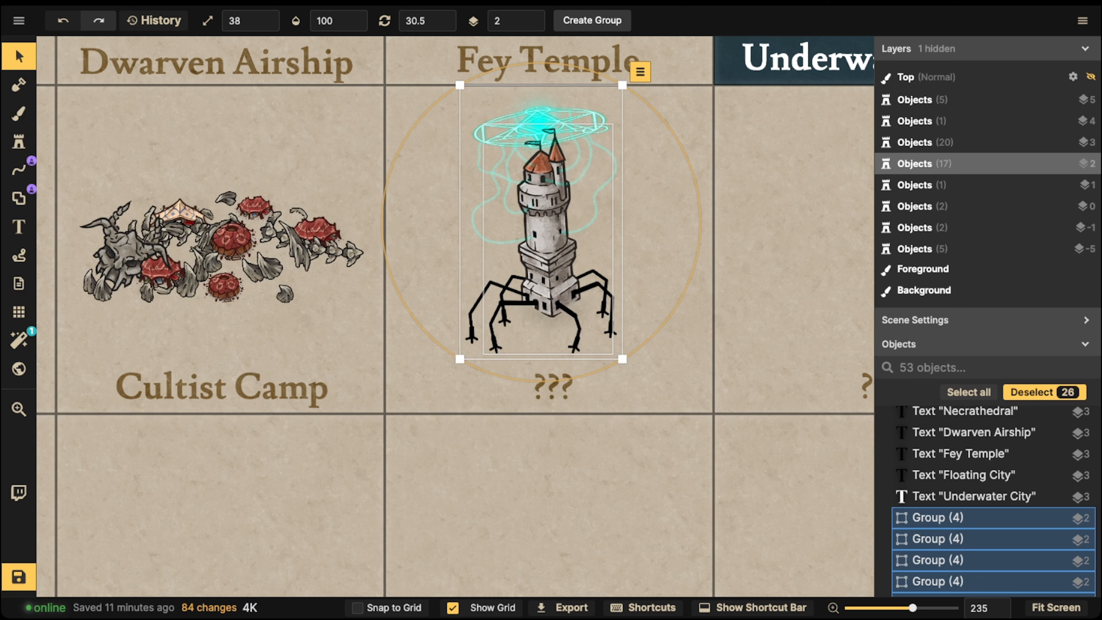
pyautogui.press('Escape')
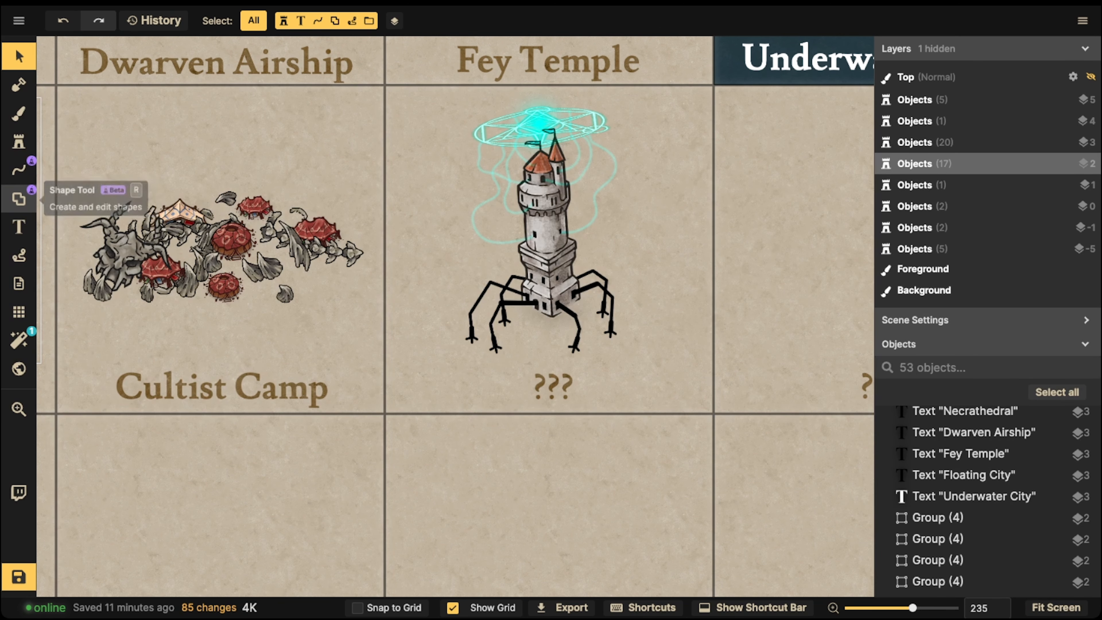
# Step: Draw a blurred black ellipse without stroke at 24 opacity in the empty cell below the tower
pyautogui.click(18, 198)
pyautogui.click(152, 307)
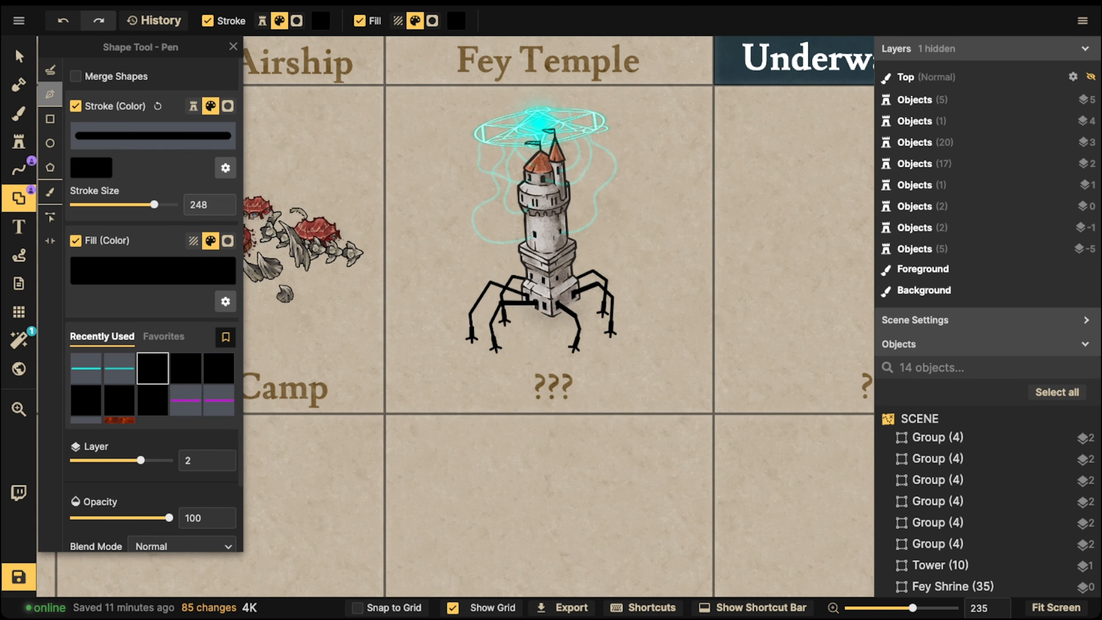
pyautogui.click(76, 106)
pyautogui.click(76, 474)
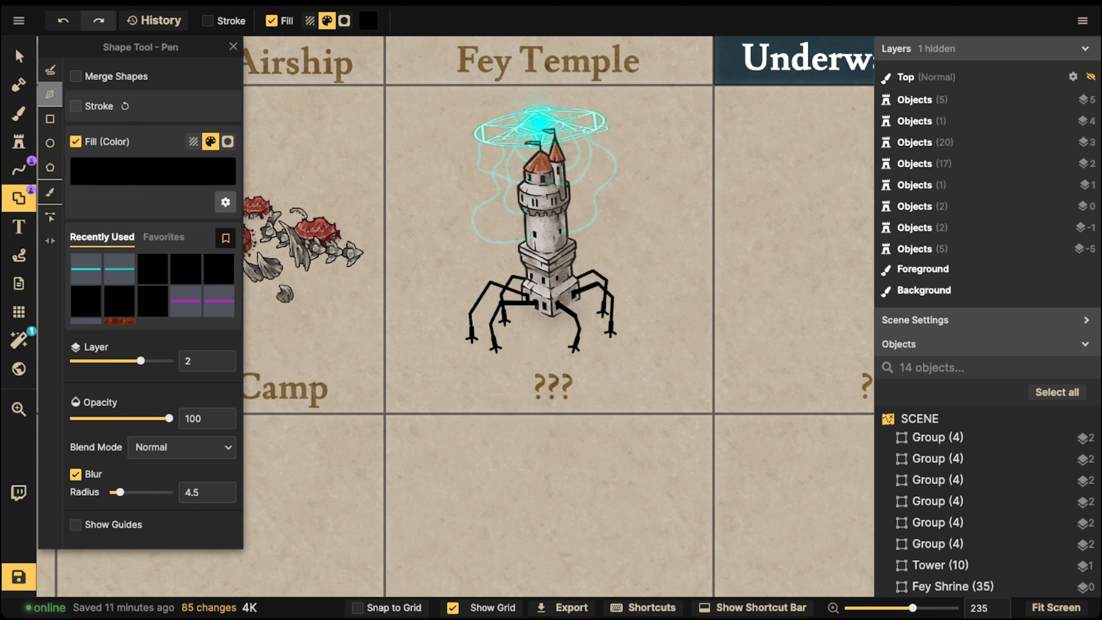
pyautogui.moveTo(169, 419); pyautogui.dragTo(96, 418)
pyautogui.moveTo(466, 460)
pyautogui.mouseDown()
pyautogui.moveTo(514, 474)
pyautogui.moveTo(573, 541)
pyautogui.mouseUp()
pyautogui.press('Escape')
pyautogui.click(51, 143)
pyautogui.click(19, 55)
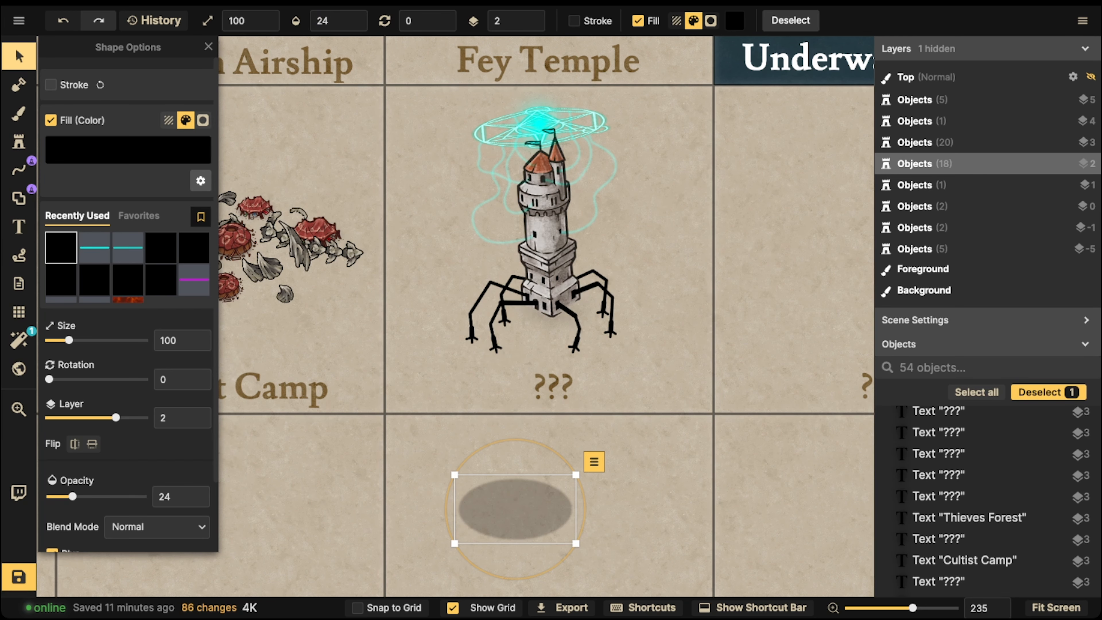
# Step: Increase the ellipse's blur radius to 15 and move it beneath the tower's legs as a shadow
pyautogui.scroll(-3, 128, 304)
pyautogui.moveTo(96, 491); pyautogui.dragTo(110, 490)
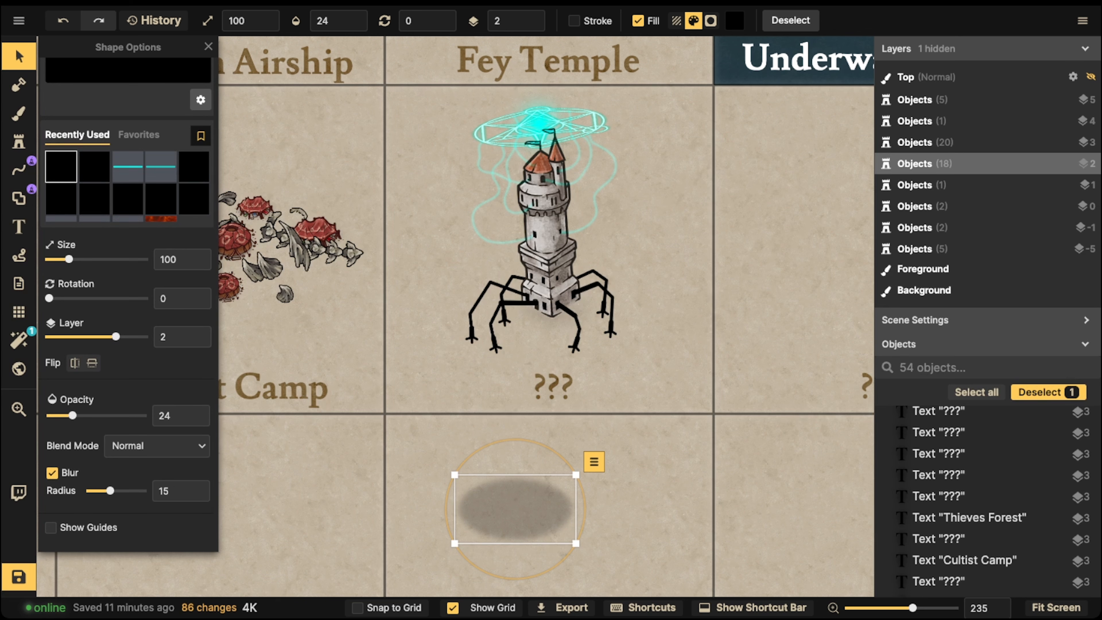
pyautogui.moveTo(515, 509); pyautogui.dragTo(548, 313)
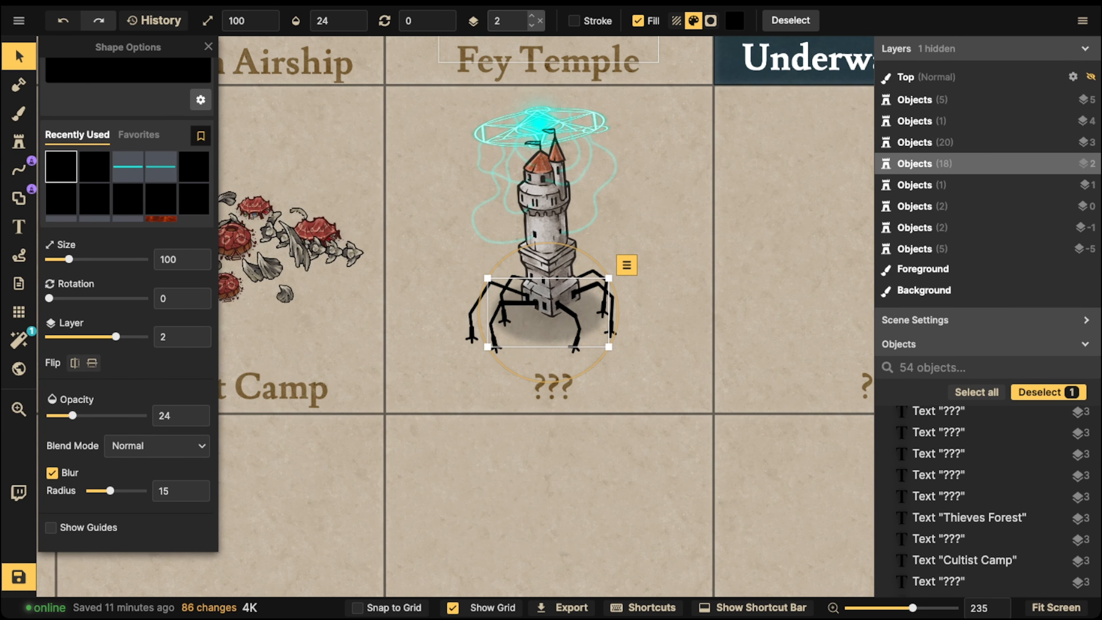
# Step: Send the shadow ellipse to layer -5, resize it to 90 and reposition it under the legs
pyautogui.click(531, 26)
pyautogui.keyDown('shift'); pyautogui.scroll(1, 548, 304); pyautogui.keyUp('shift')
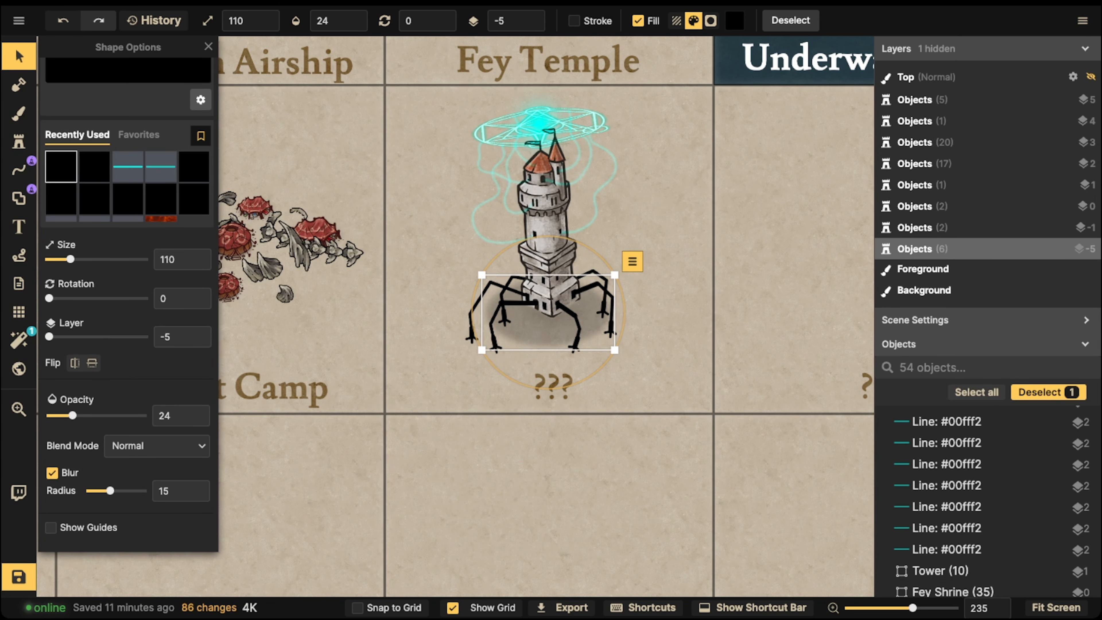
pyautogui.scroll(1, 548, 304)
pyautogui.moveTo(549, 304); pyautogui.dragTo(545, 318)
pyautogui.keyDown('shift'); pyautogui.scroll(-1, 547, 316); pyautogui.keyUp('shift')
pyautogui.click(382, 218)
pyautogui.scroll(-8, 383, 218)
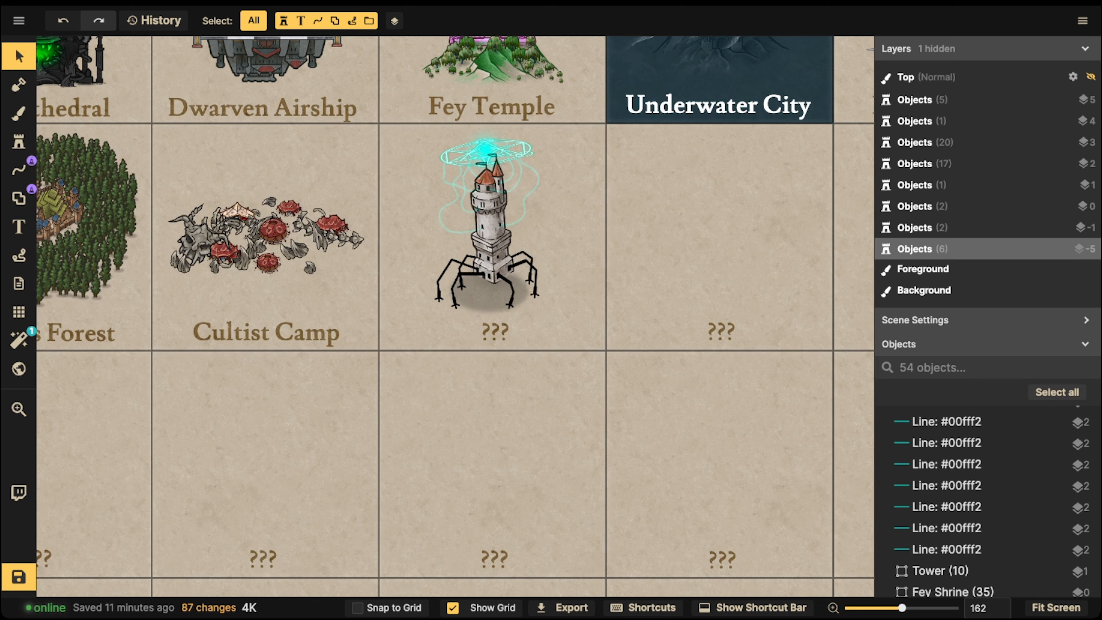
# Step: Shrink the shadow ellipse to size 70 and shift it under the centre of the tower's base
pyautogui.click(481, 292)
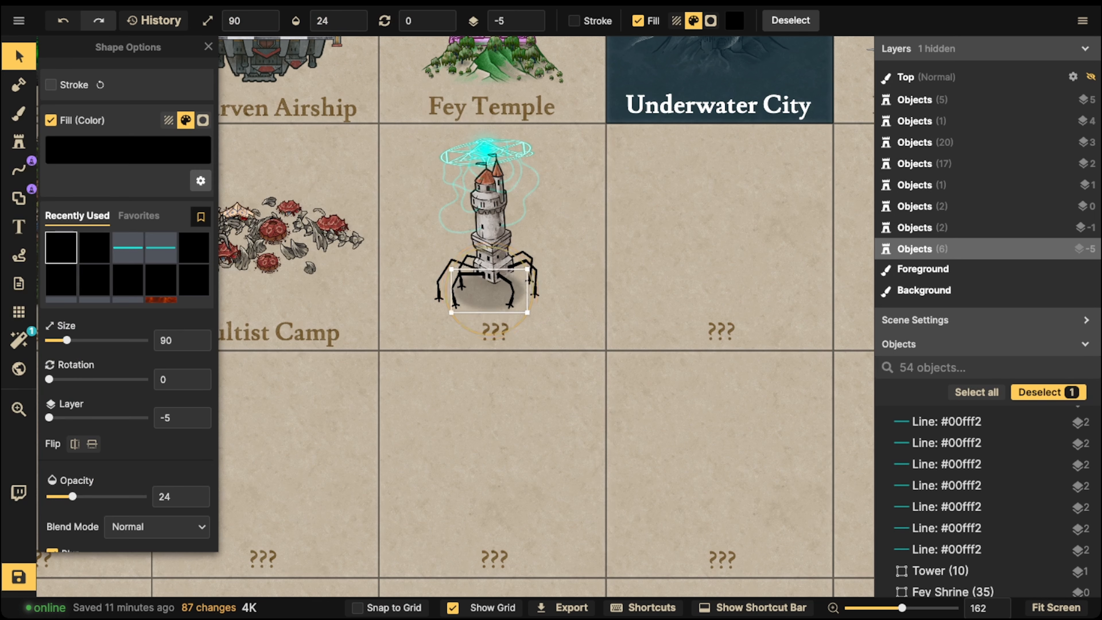
pyautogui.keyDown('shift'); pyautogui.scroll(-2, 481, 293); pyautogui.keyUp('shift')
pyautogui.moveTo(481, 293); pyautogui.dragTo(487, 289)
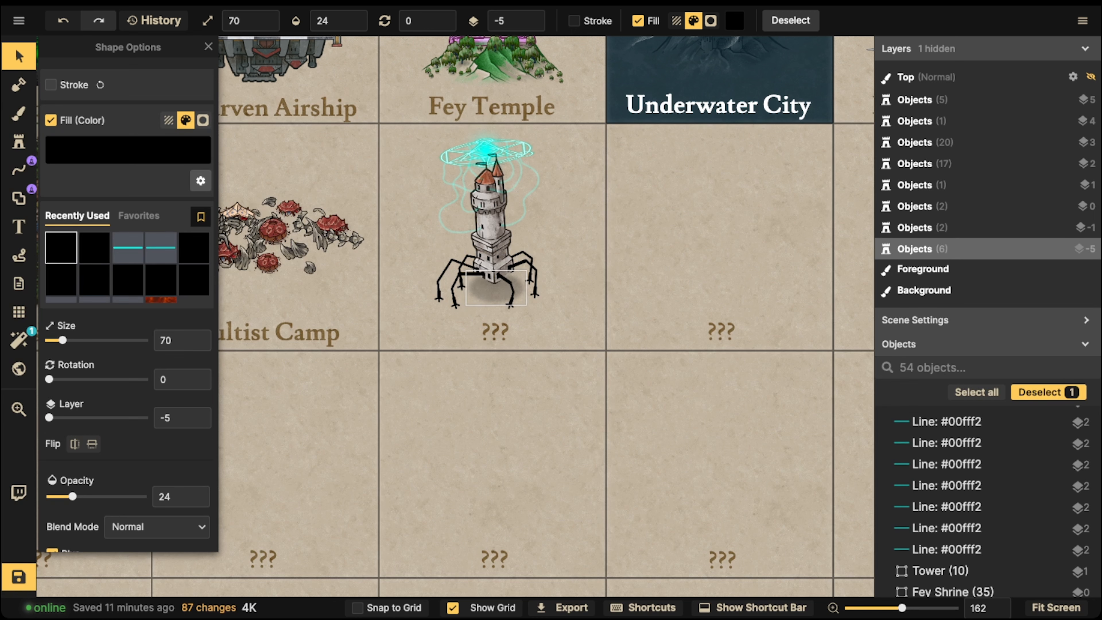
pyautogui.press('Escape')
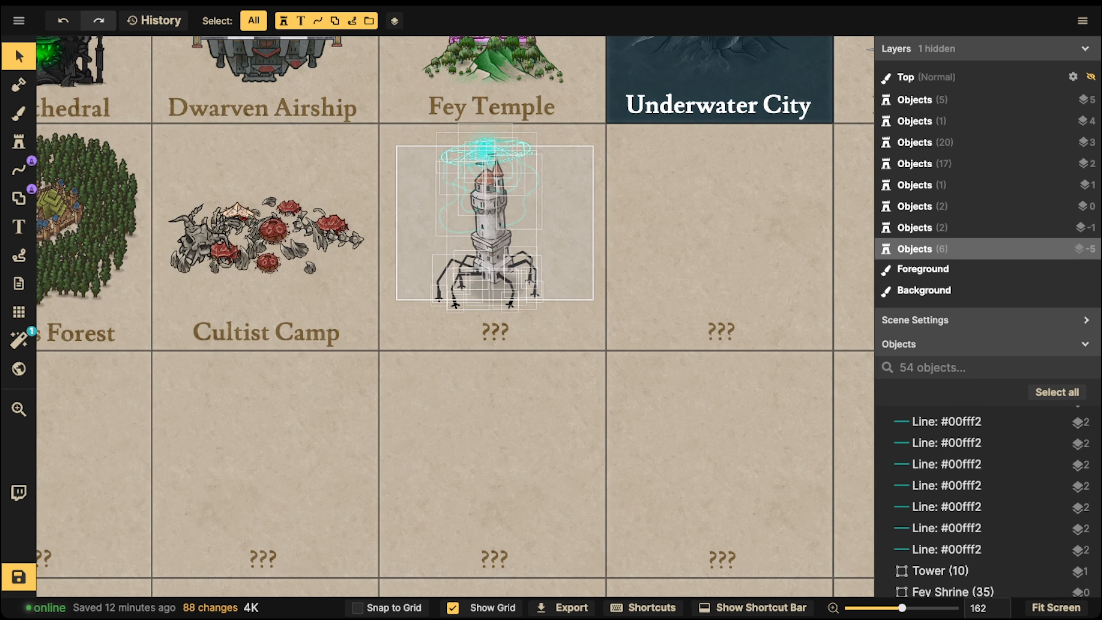
# Step: Group all the tower's parts, including shadow, strands and summoning circle, under the name Walking Tower
pyautogui.click(490, 226)
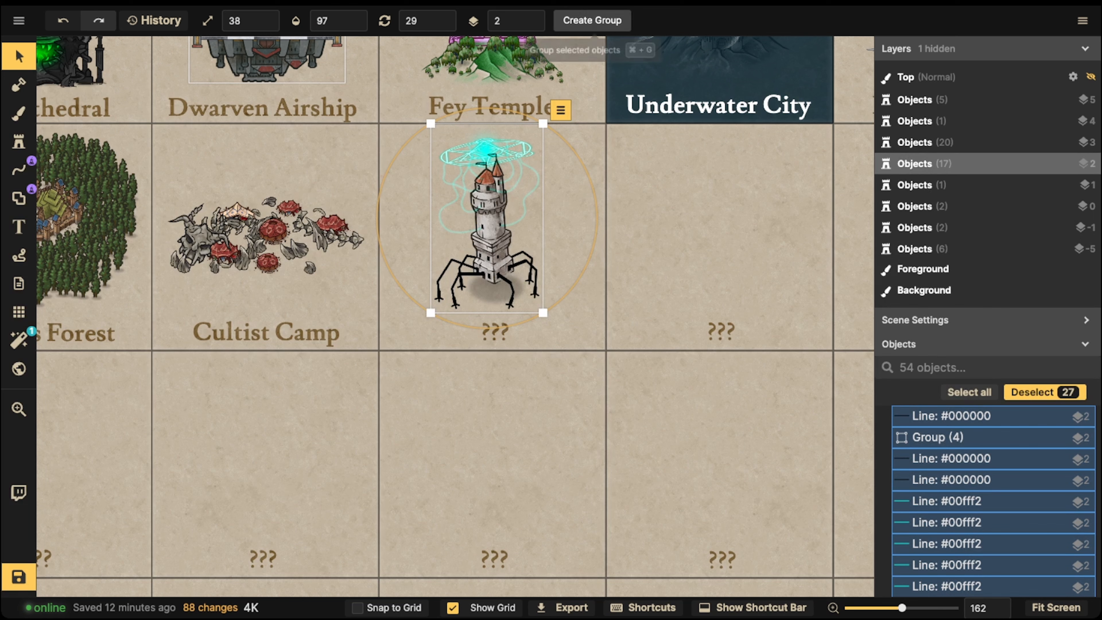
pyautogui.click(593, 20)
pyautogui.write('W')
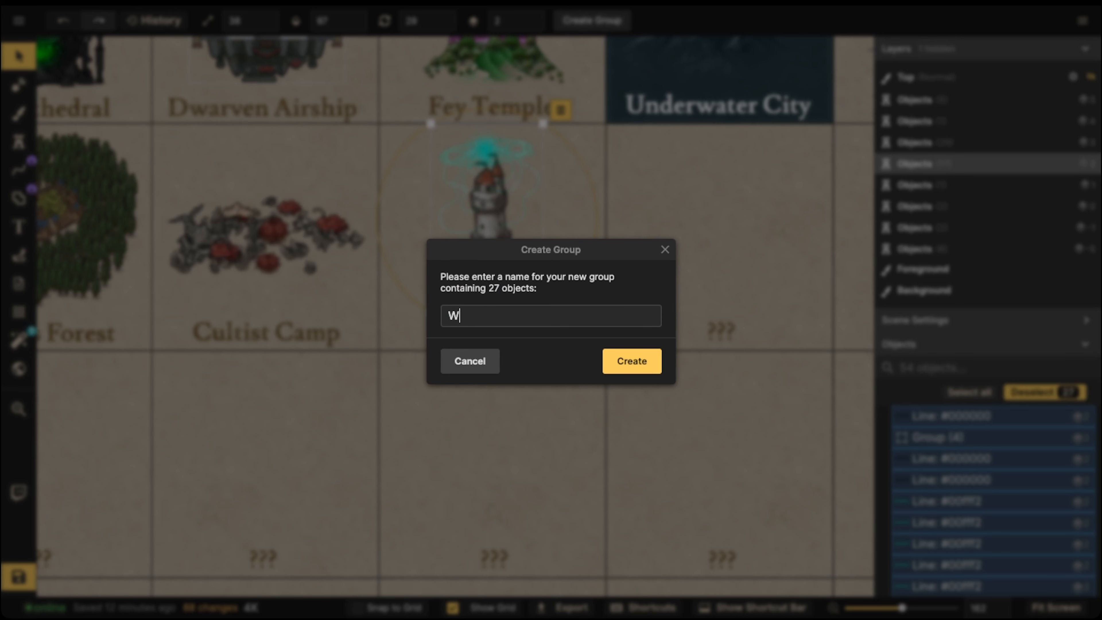
pyautogui.write('alking Tower')
pyautogui.press('Return')
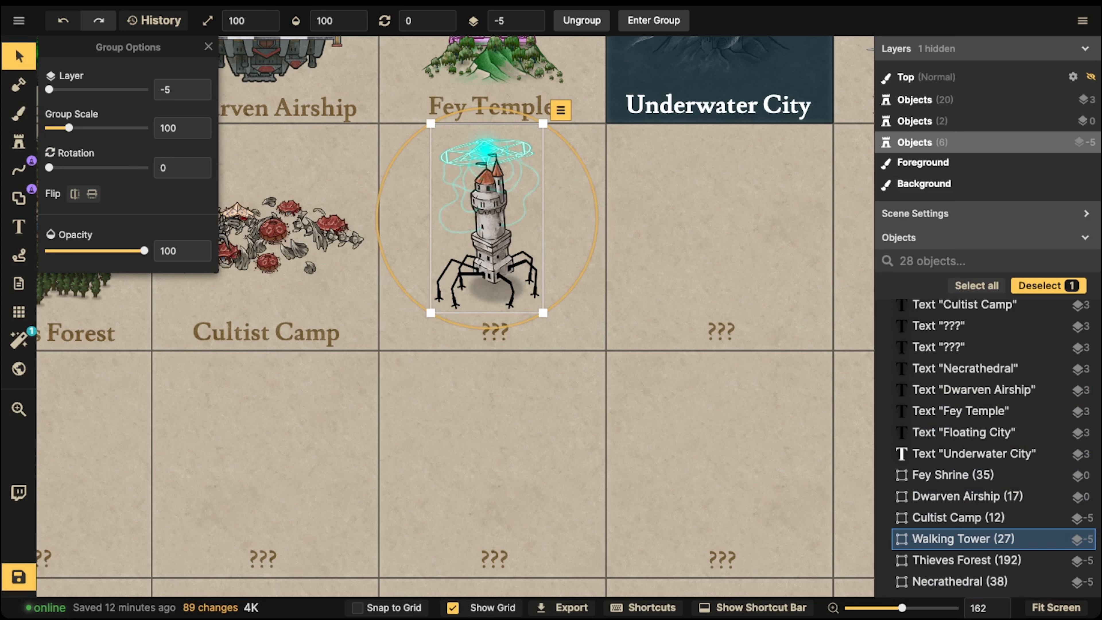
# Step: Change the ??? label below the tower to Walking Tower
pyautogui.click(494, 334)
pyautogui.click(494, 333)
pyautogui.click(126, 91)
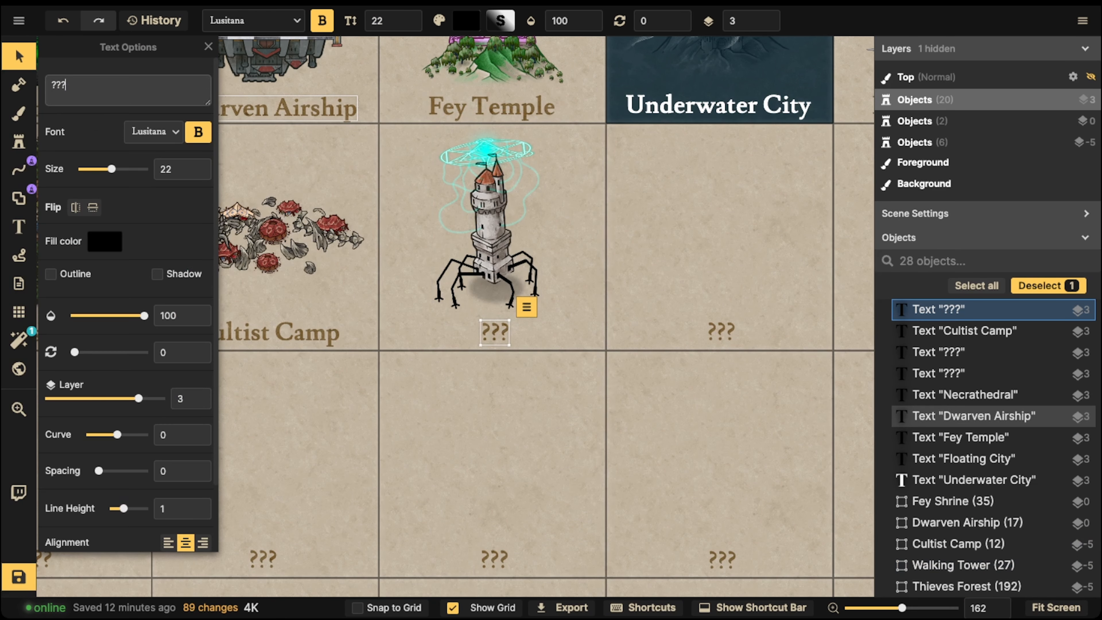
pyautogui.hotkey('ctrl', 'a')
pyautogui.write('WQ')
pyautogui.press('BackSpace')
pyautogui.press('BackSpace')
pyautogui.write('Wa')
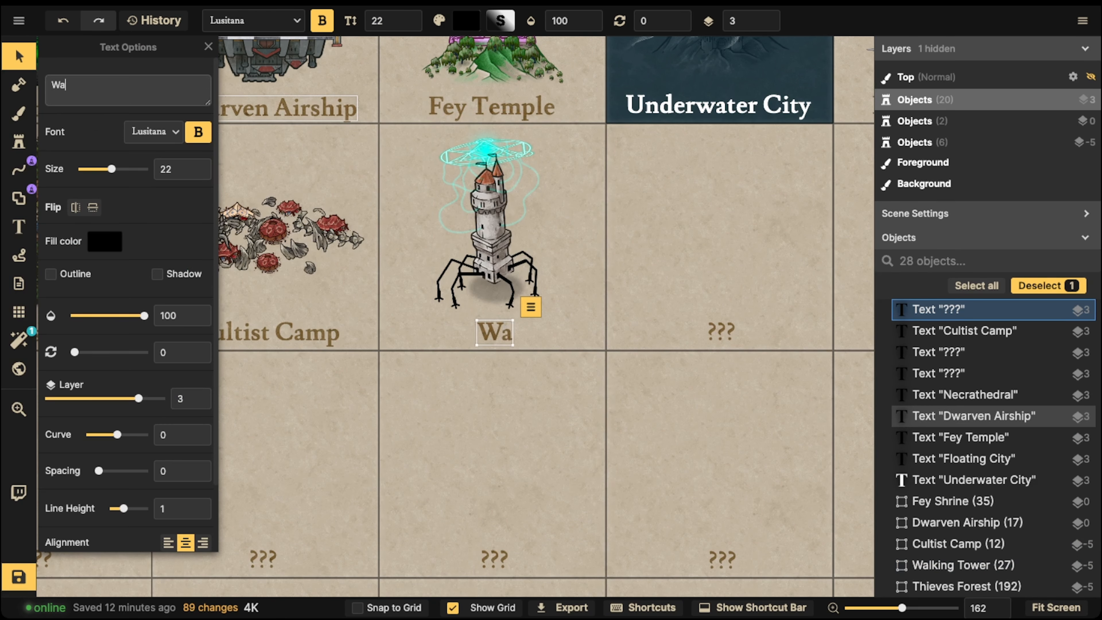
pyautogui.write('lking Tower')
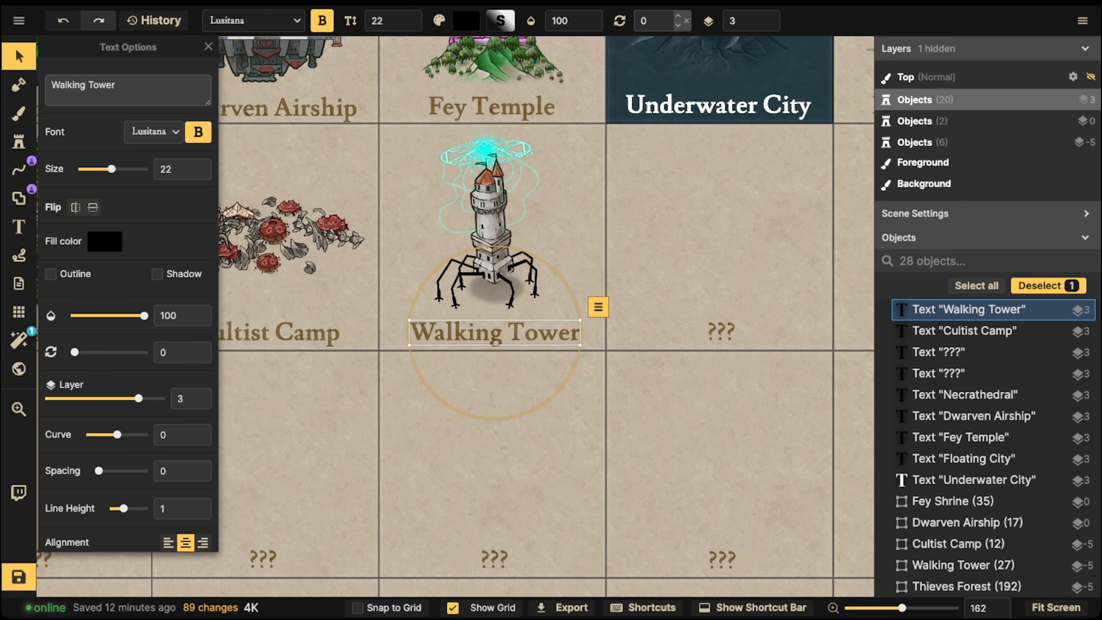
pyautogui.press('Escape')
# Step: Save the map with the finished Walking Tower landmark
pyautogui.scroll(-4, 494, 212)
pyautogui.moveTo(494, 213); pyautogui.dragTo(526, 227, button='middle')
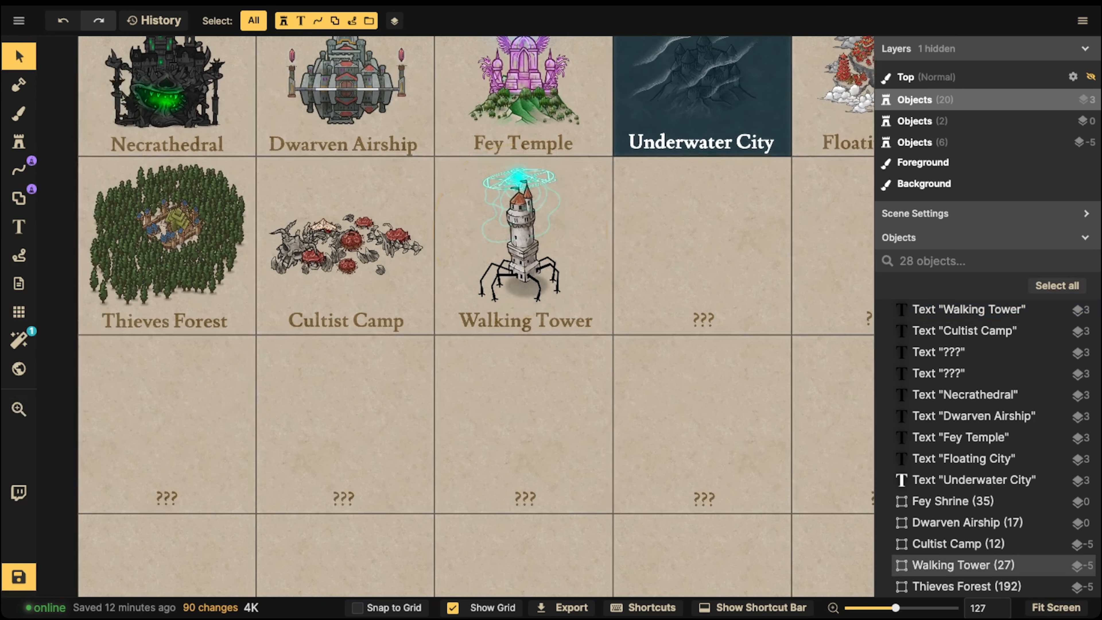
pyautogui.click(525, 227)
pyautogui.press('Escape')
pyautogui.scroll(-3, 417, 213)
pyautogui.moveTo(416, 213); pyautogui.dragTo(416, 229, button='middle')
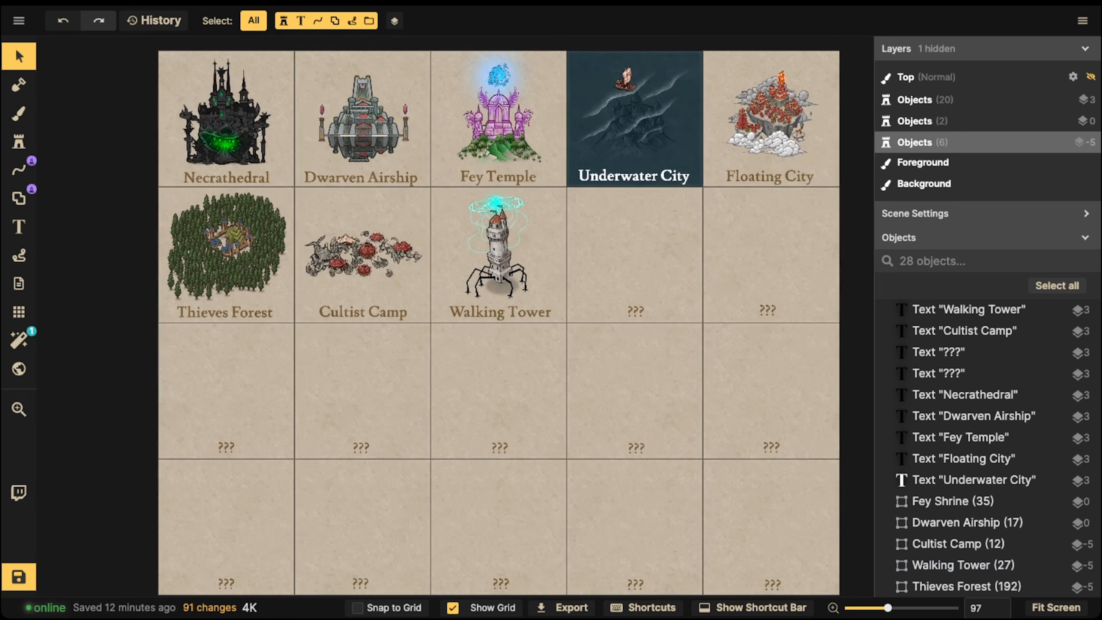
pyautogui.hotkey('ctrl', 's')
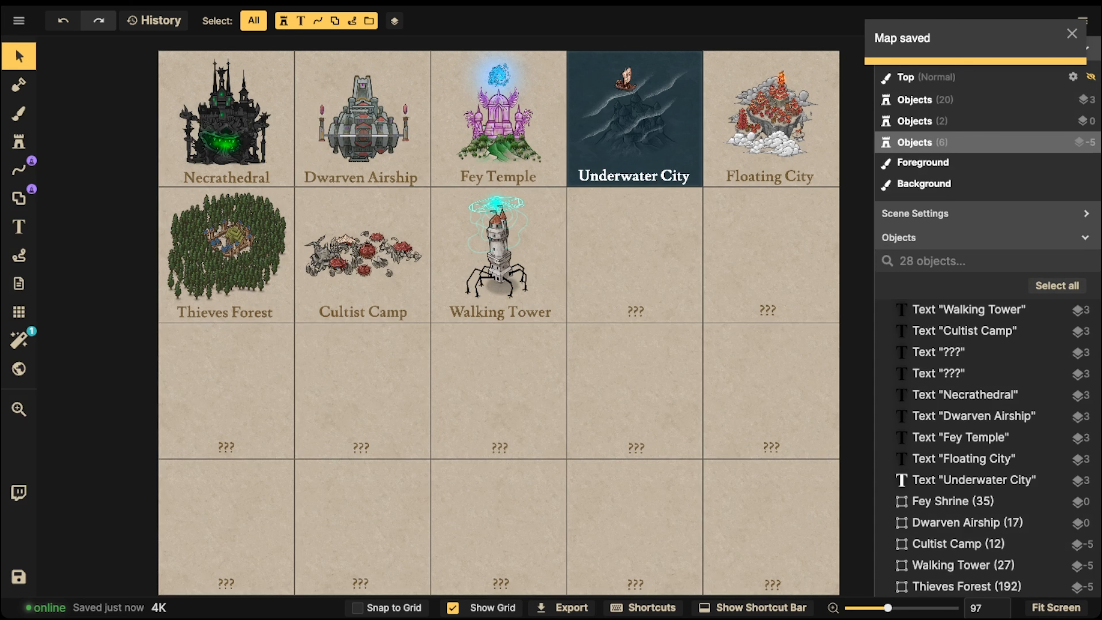
# Step: Examine the finished landmarks across both rows of the grid, up to the empty cell beside Walking Tower
pyautogui.scroll(2, 491, 256)
pyautogui.moveTo(245, 230); pyautogui.dragTo(356, 352, button='middle')
pyautogui.scroll(-1, 355, 352)
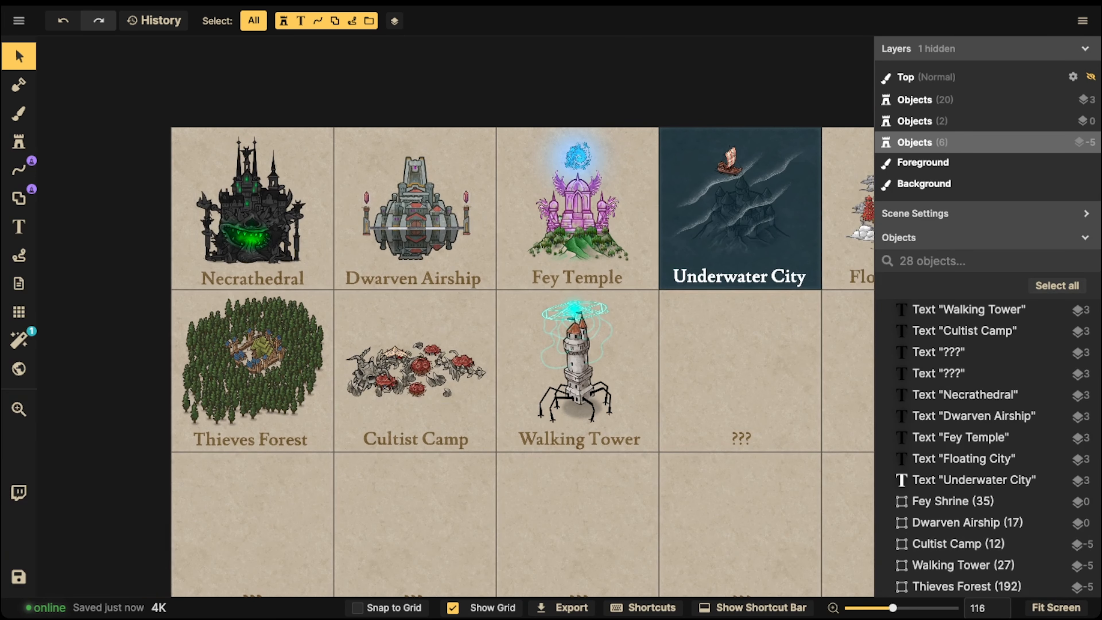
pyautogui.moveTo(379, 227); pyautogui.dragTo(211, 237, button='middle')
pyautogui.scroll(1, 265, 246)
pyautogui.moveTo(483, 230); pyautogui.dragTo(307, 247, button='middle')
pyautogui.scroll(2, 307, 247)
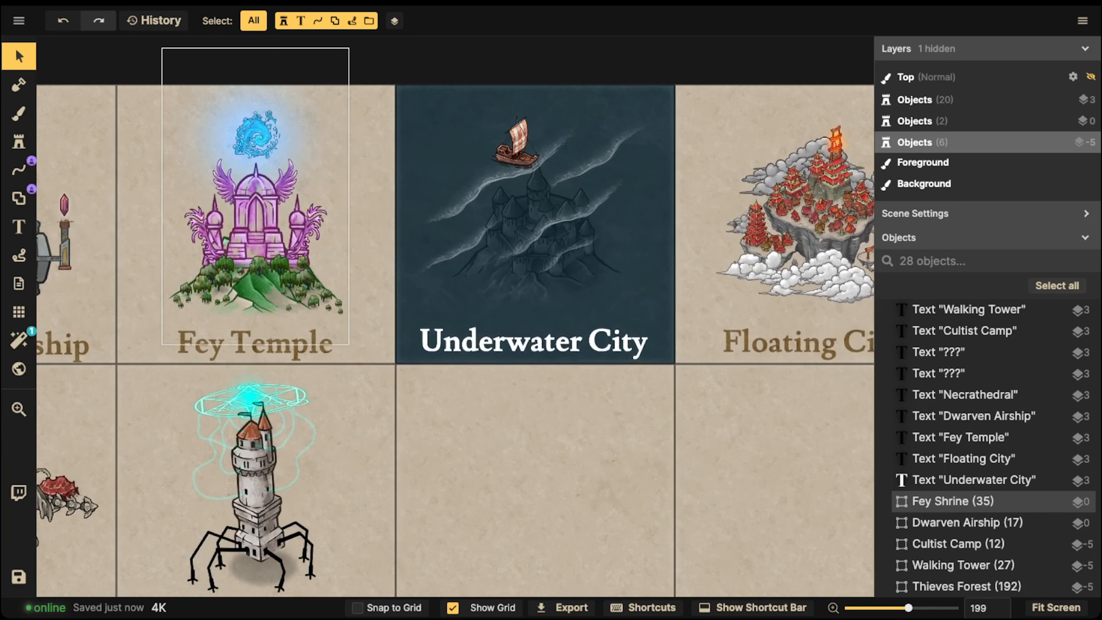
pyautogui.moveTo(490, 243); pyautogui.dragTo(293, 241, button='middle')
pyautogui.moveTo(505, 243); pyautogui.dragTo(331, 241, button='middle')
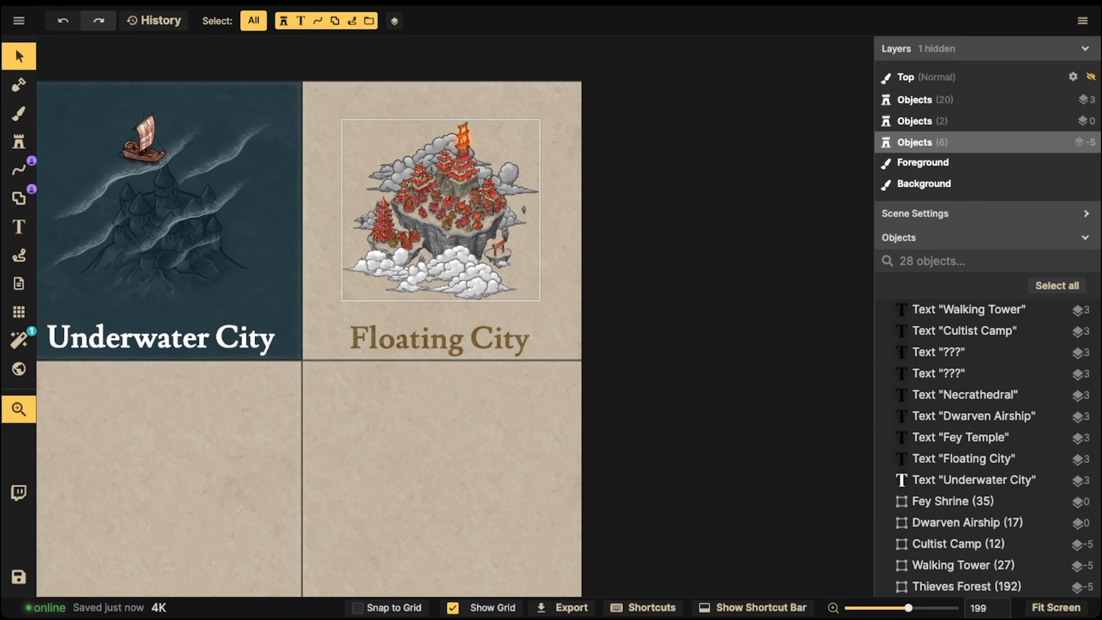
pyautogui.moveTo(364, 341); pyautogui.dragTo(815, 115, button='middle')
pyautogui.moveTo(294, 256); pyautogui.dragTo(647, 232, button='middle')
pyautogui.moveTo(329, 236); pyautogui.dragTo(539, 238, button='middle')
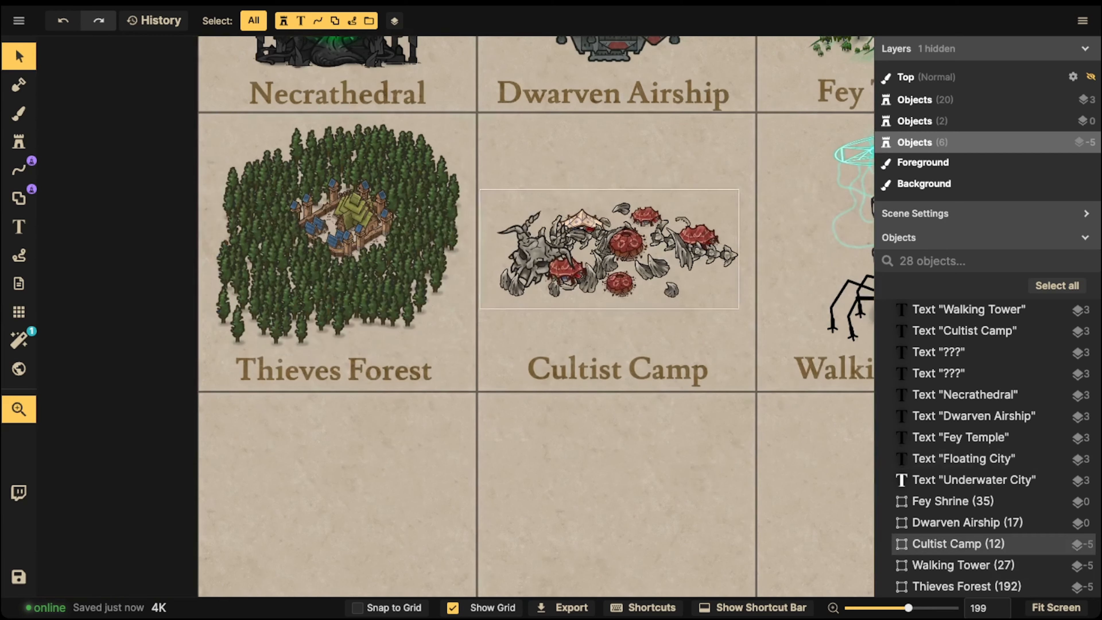
pyautogui.moveTo(642, 243); pyautogui.dragTo(379, 247, button='middle')
pyautogui.moveTo(629, 243); pyautogui.dragTo(414, 253, button='middle')
pyautogui.scroll(-2, 493, 251)
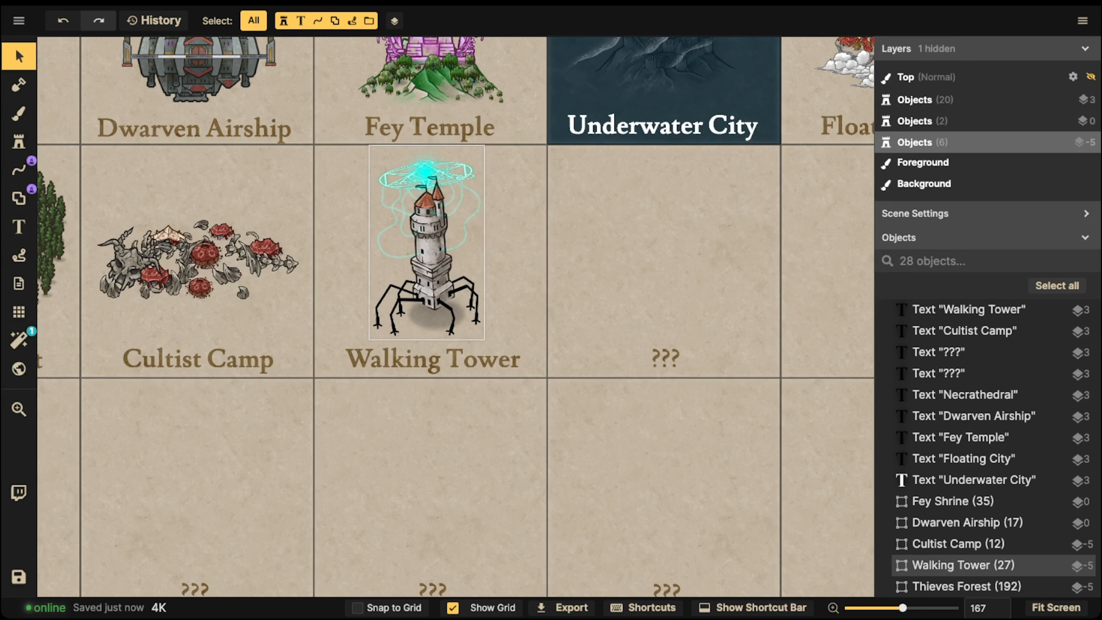
pyautogui.moveTo(469, 256); pyautogui.dragTo(377, 280, button='middle')
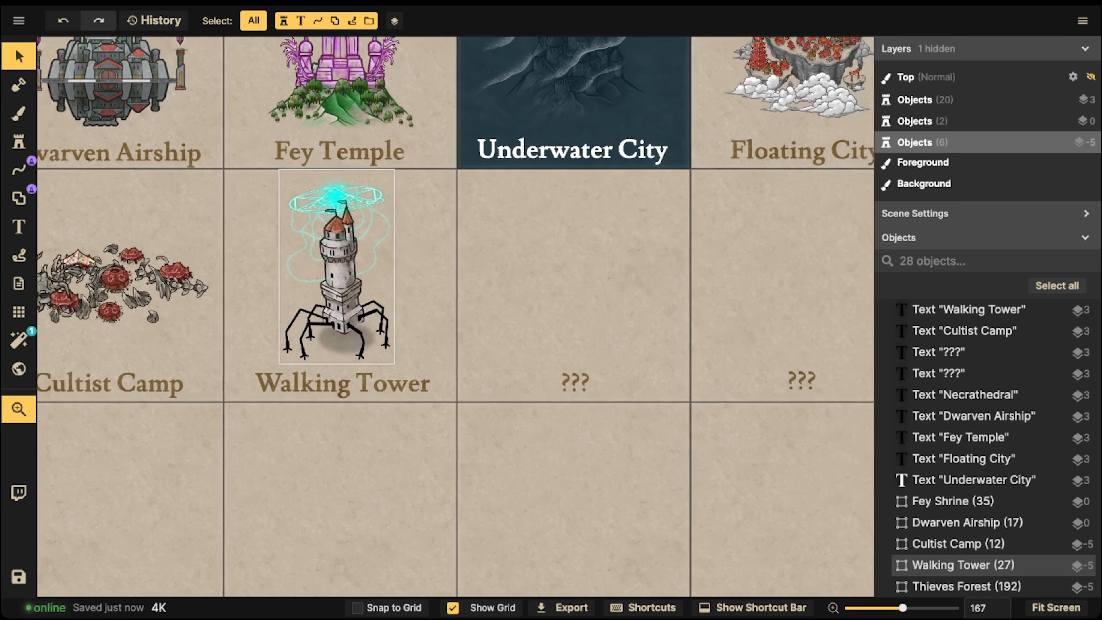
# Step: Change the ??? label in the cell beside Walking Tower to Ghost Market
pyautogui.click(574, 382)
pyautogui.moveTo(69, 86); pyautogui.dragTo(50, 86)
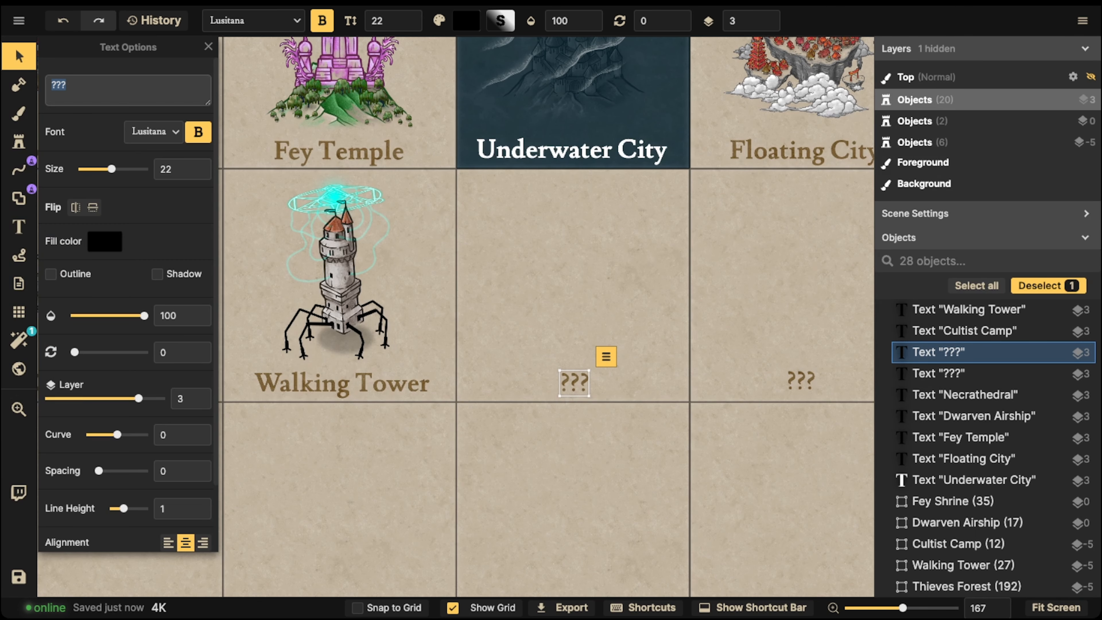
pyautogui.write('Ghost ')
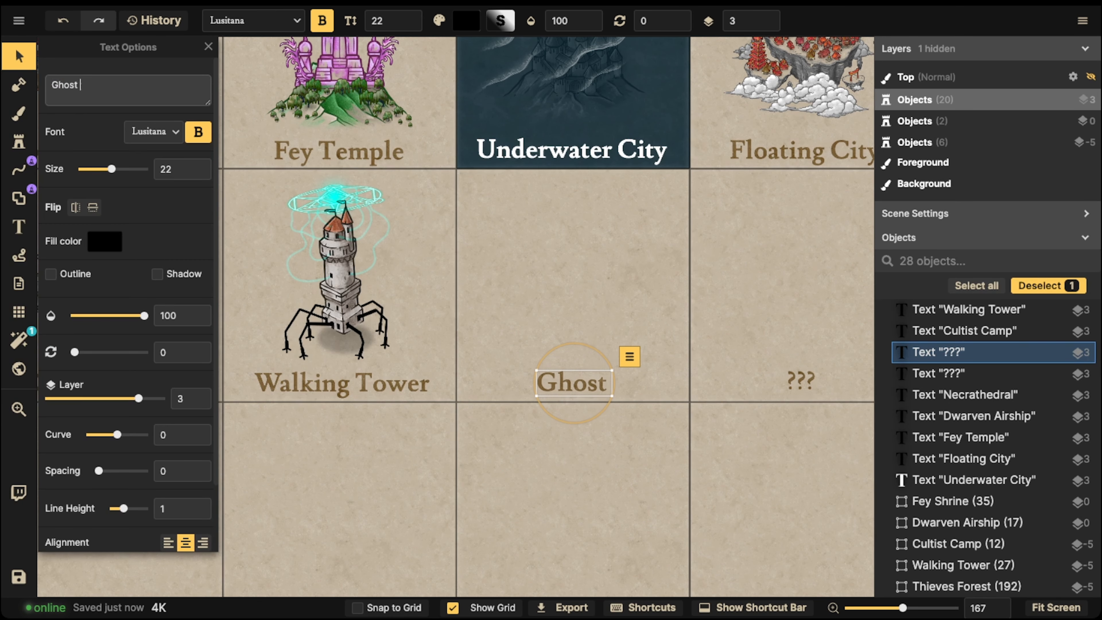
pyautogui.write('Market')
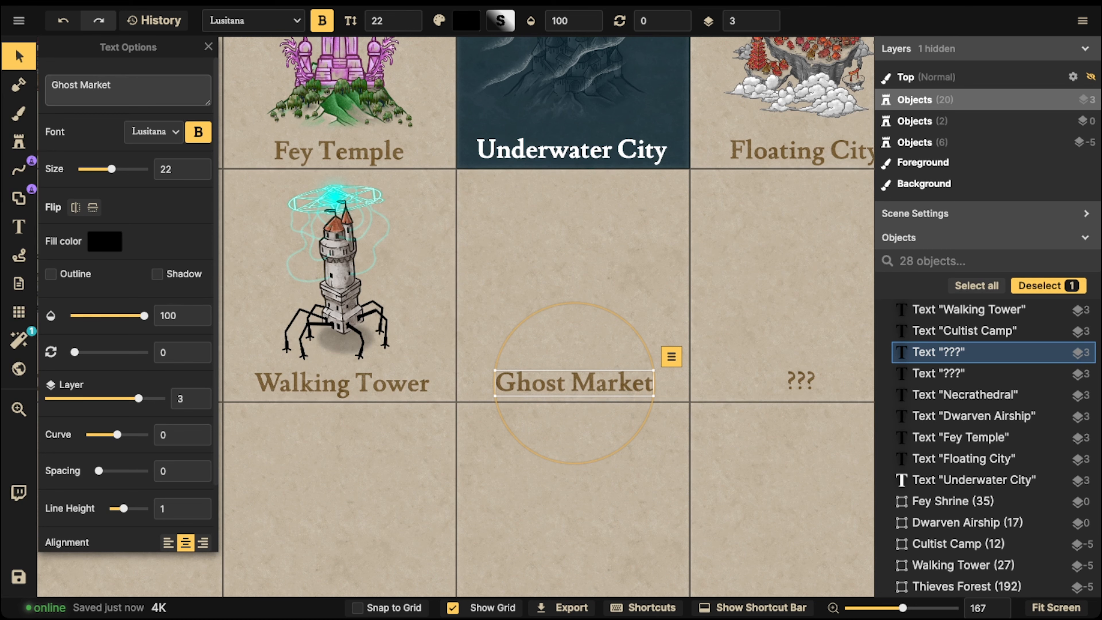
pyautogui.press('Escape')
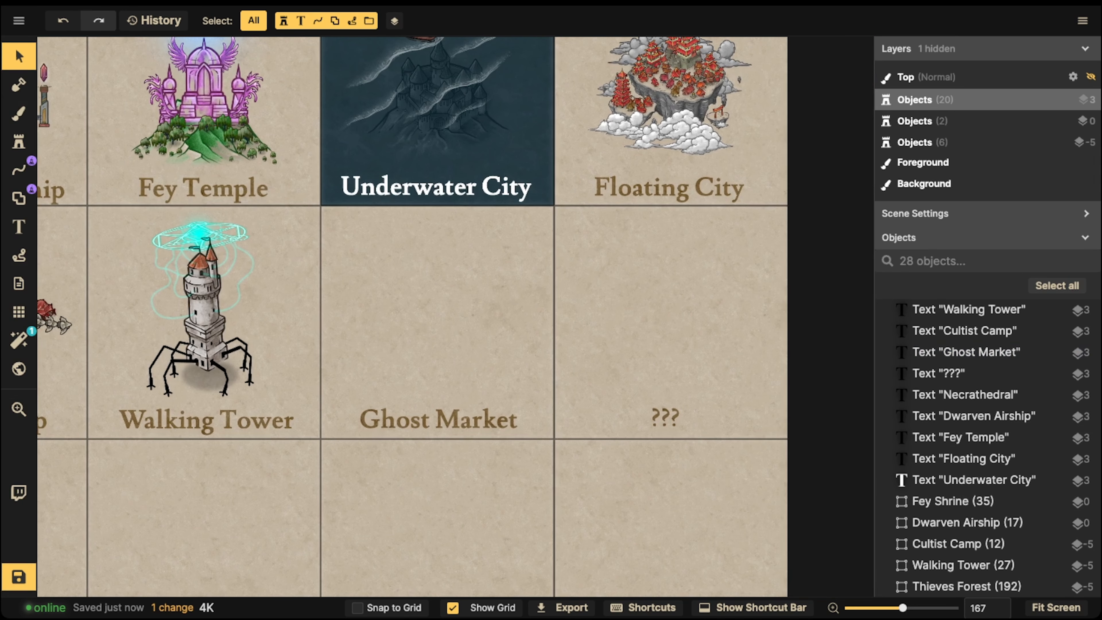
# Step: Browse the complete Fantasy World stamp collection, without the summon filter, for pieces suited to the Ghost Market
pyautogui.click(18, 142)
pyautogui.click(89, 167)
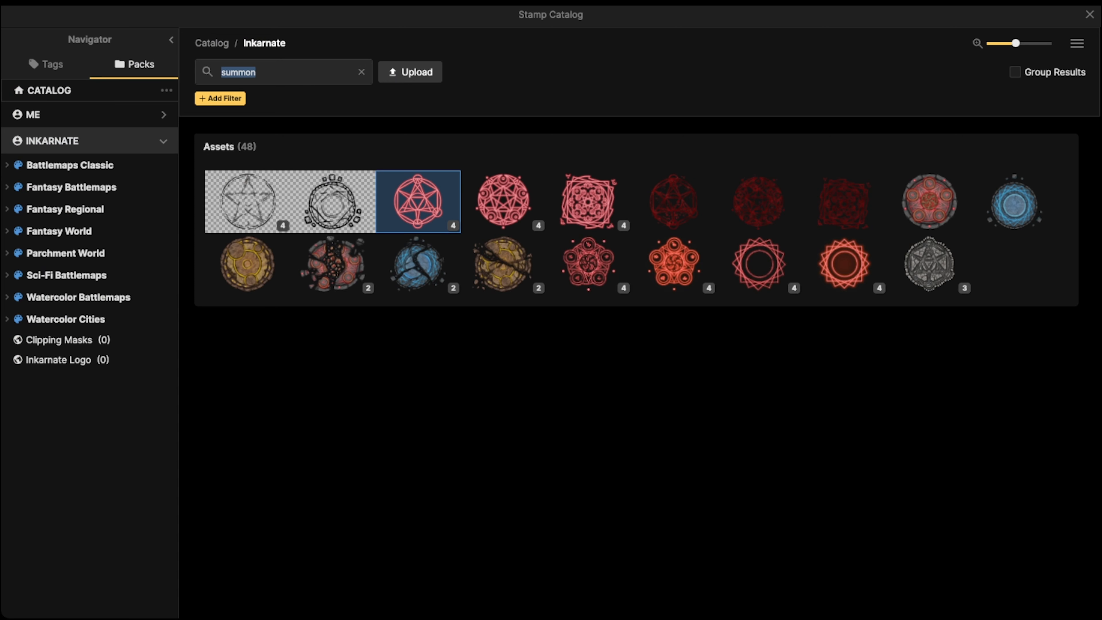
pyautogui.click(59, 231)
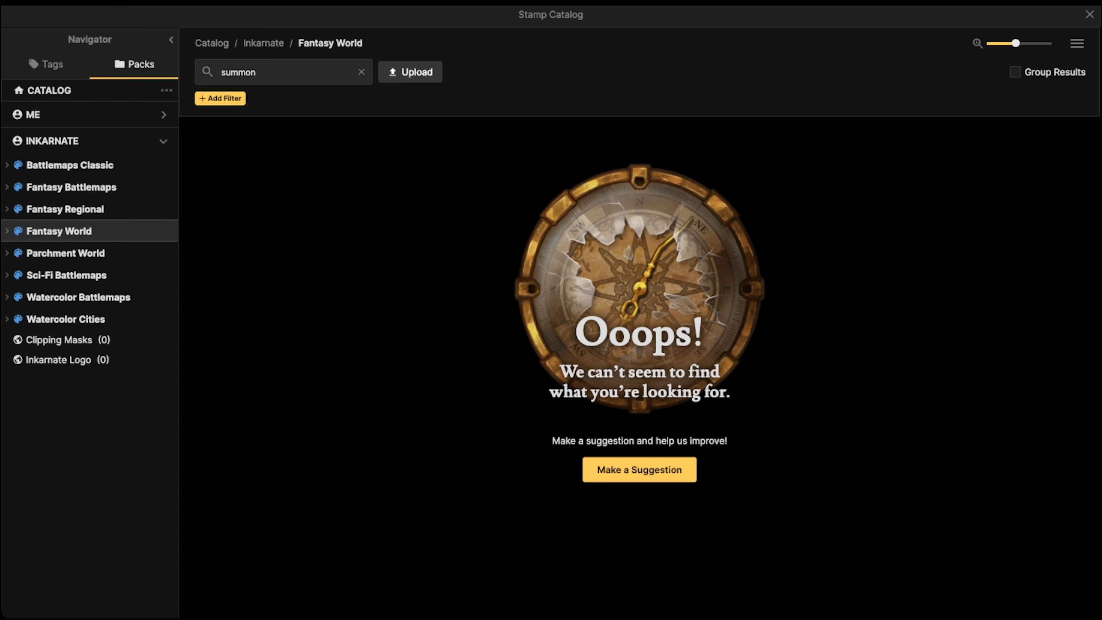
pyautogui.click(362, 72)
pyautogui.scroll(-19, 417, 390)
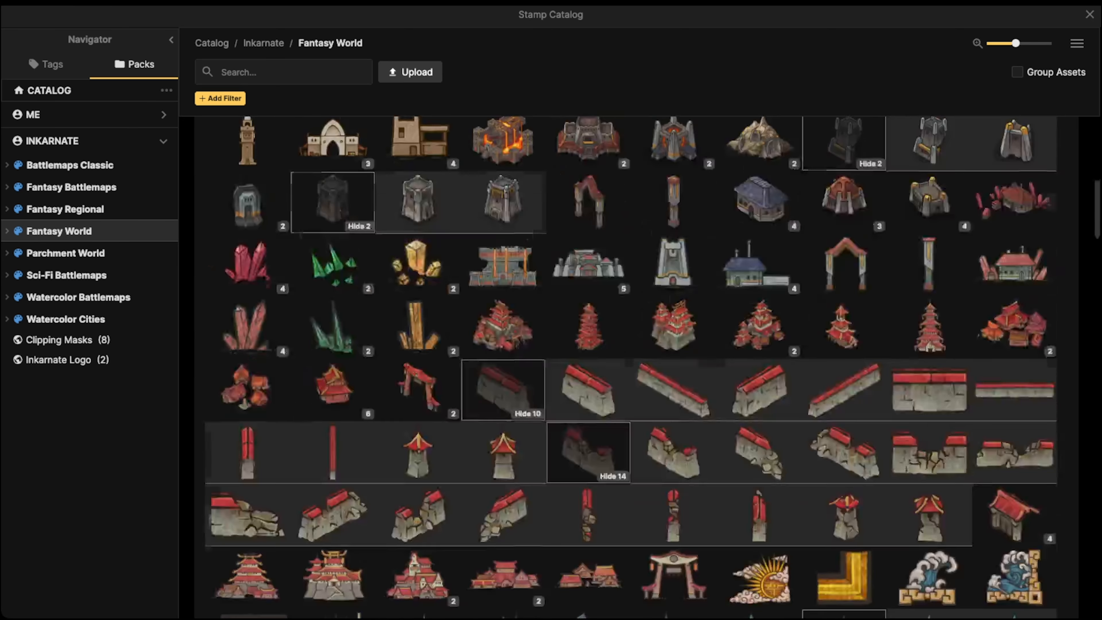
pyautogui.scroll(-20, 629, 369)
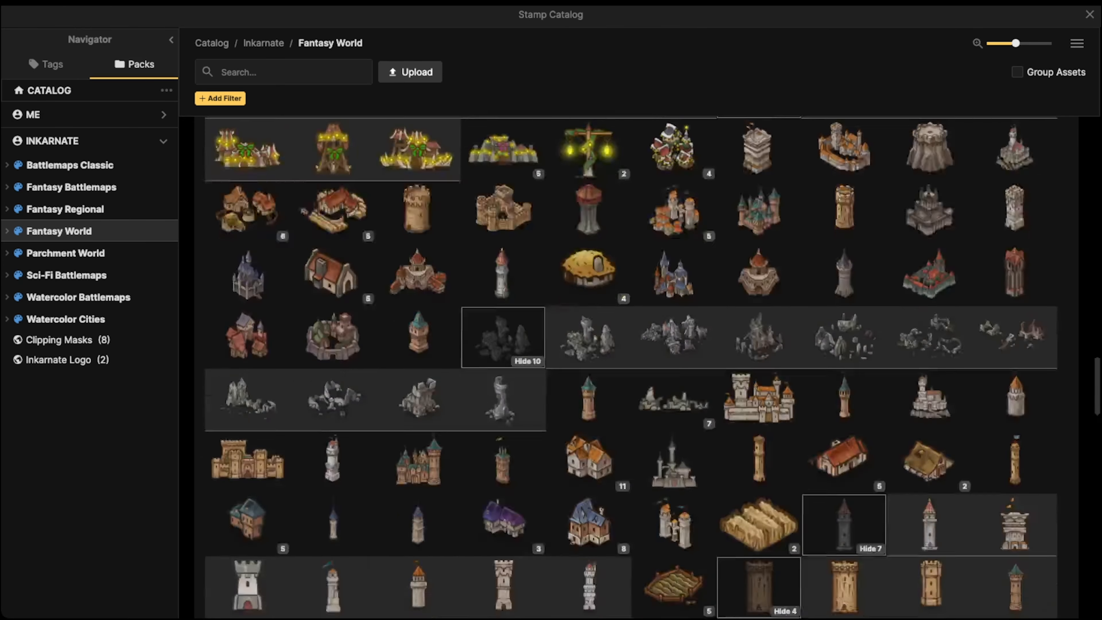
pyautogui.scroll(-20, 418, 434)
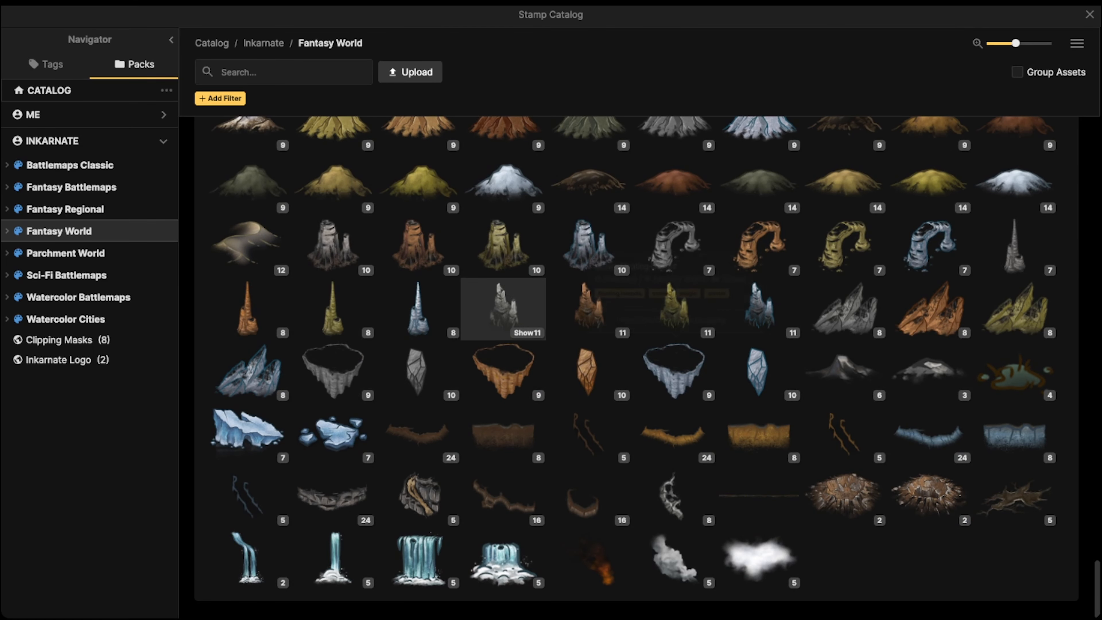
pyautogui.scroll(7, 503, 309)
pyautogui.scroll(10, 503, 309)
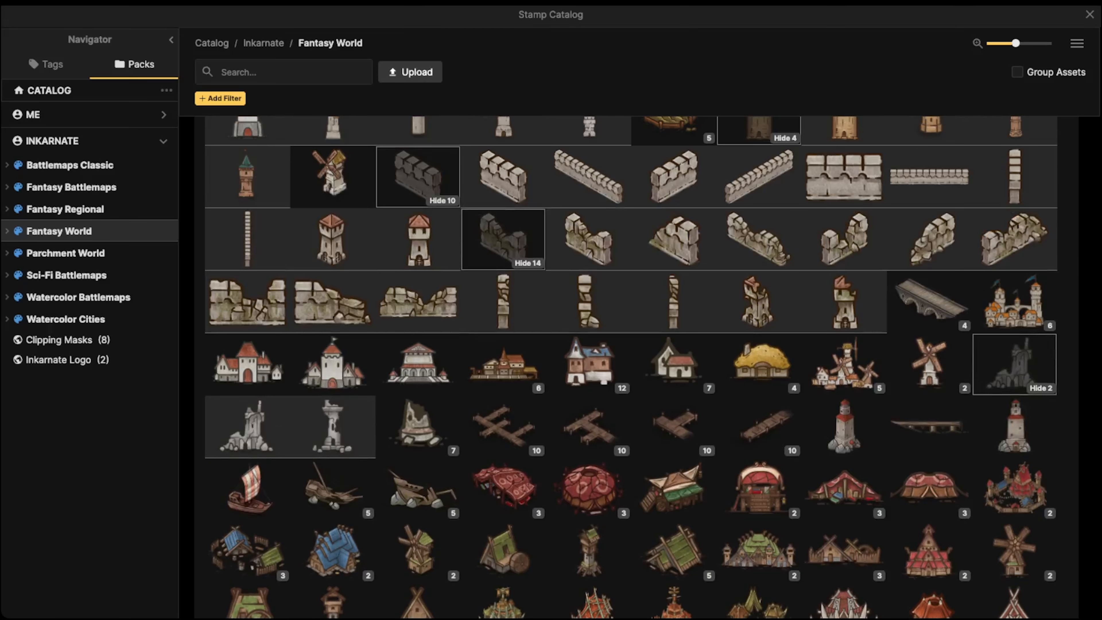
# Step: Search the Fantasy World stamps for ruin and pick the fifth scattered grey city ruin for placement
pyautogui.click(269, 72)
pyautogui.write('ruin')
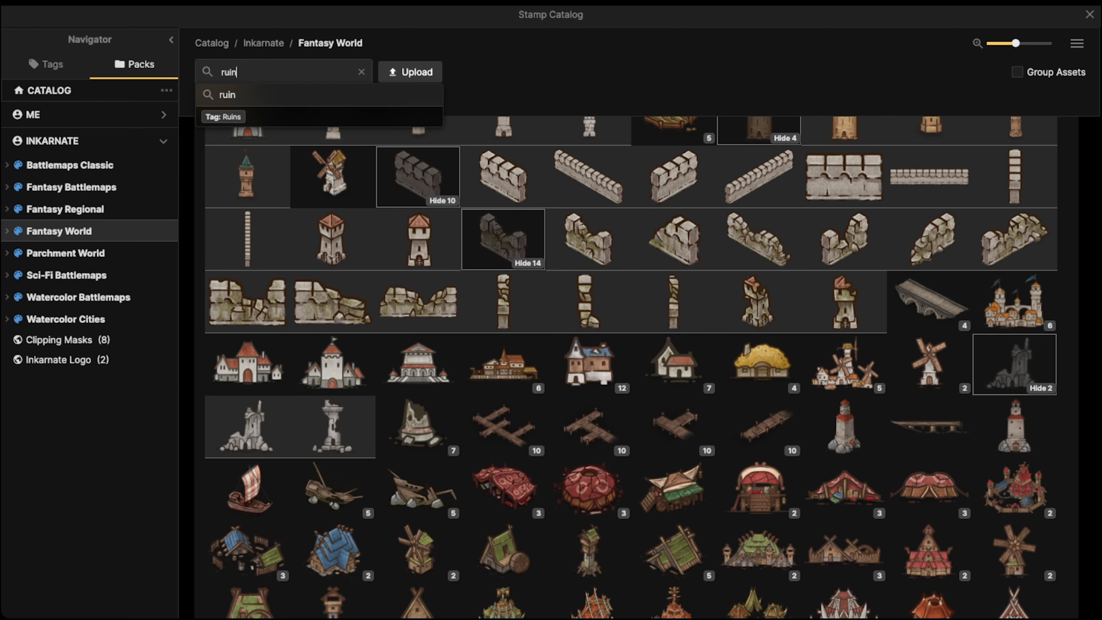
pyautogui.press('Return')
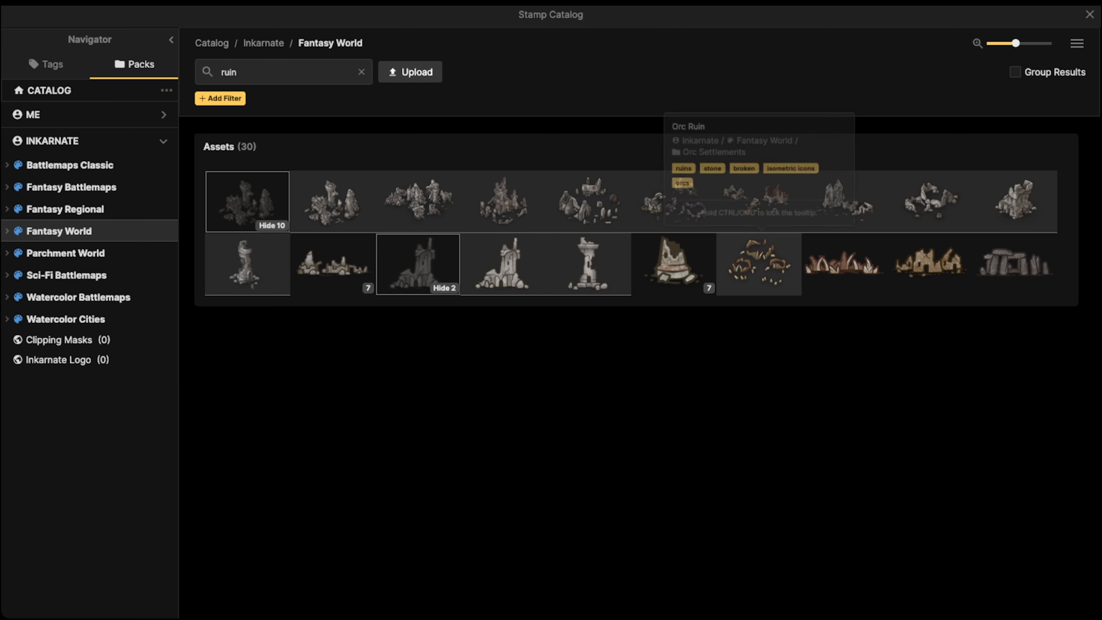
pyautogui.click(673, 201)
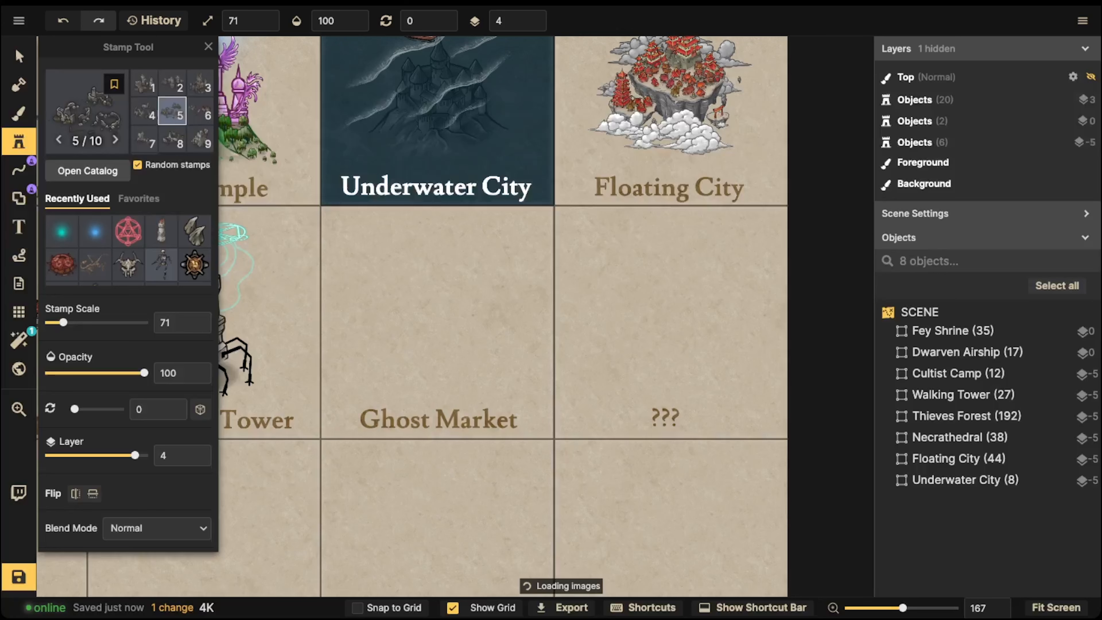
# Step: Enlarge the ruin stamp to a scale of 351 over the Ghost Market cell
pyautogui.press(']')
pyautogui.press(']')
pyautogui.press(']')
pyautogui.press(']')
pyautogui.press(']')
pyautogui.press(']')
pyautogui.press(']')
pyautogui.press(']')
pyautogui.press(']')
pyautogui.press(']')
pyautogui.press(']')
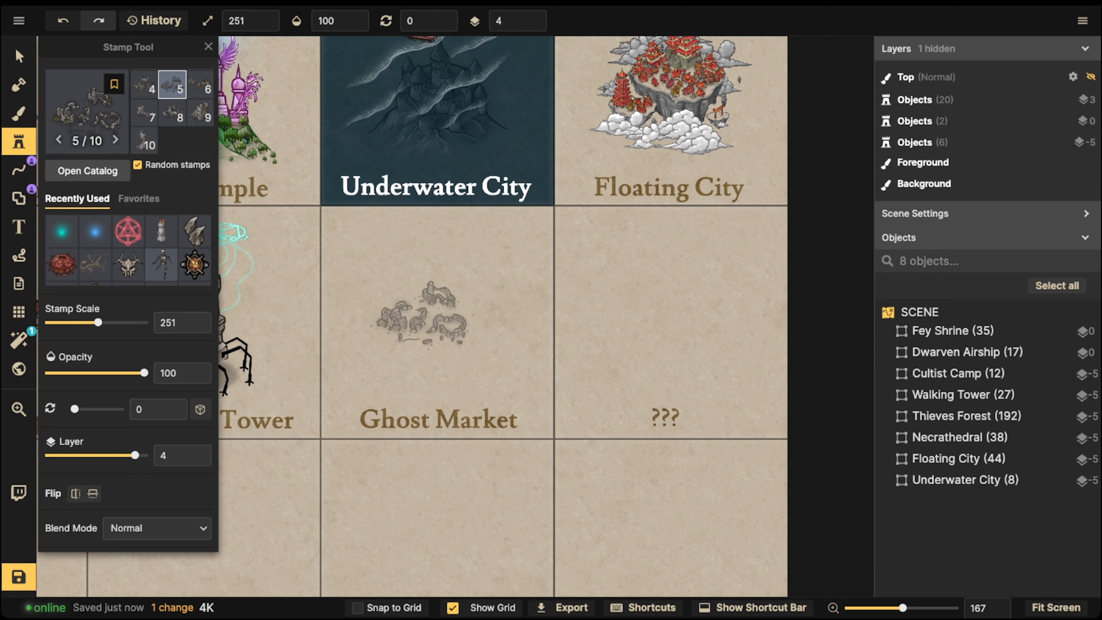
pyautogui.press(']')
pyautogui.press(']')
pyautogui.press(']')
pyautogui.press(']')
pyautogui.press(']')
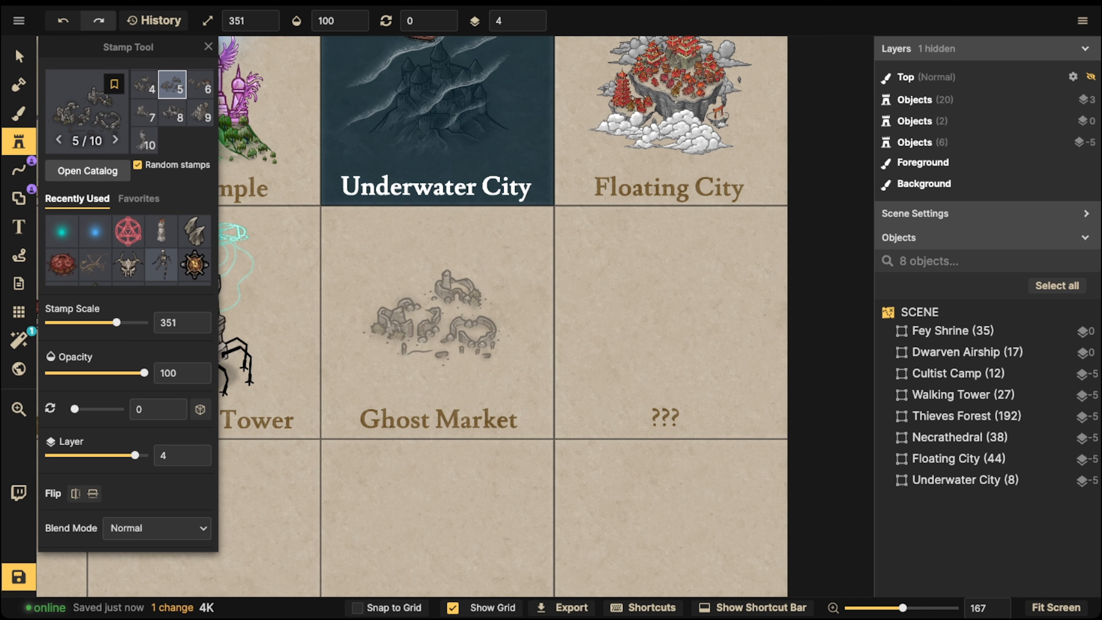
# Step: Compare neighbouring ruin stamp variants over the Ghost Market cell, returning to the third one with the tall broken tower
pyautogui.press('Left')
pyautogui.press('Left')
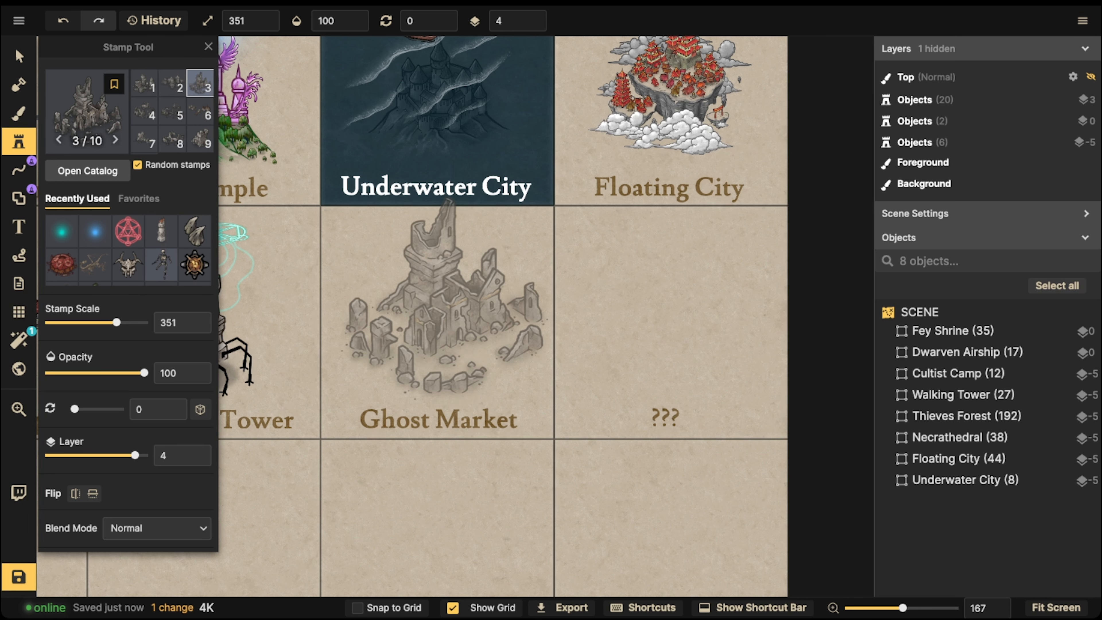
pyautogui.press('Left')
pyautogui.press('Right')
pyautogui.press('Right')
pyautogui.press('Right')
pyautogui.press('Left')
pyautogui.press('Left')
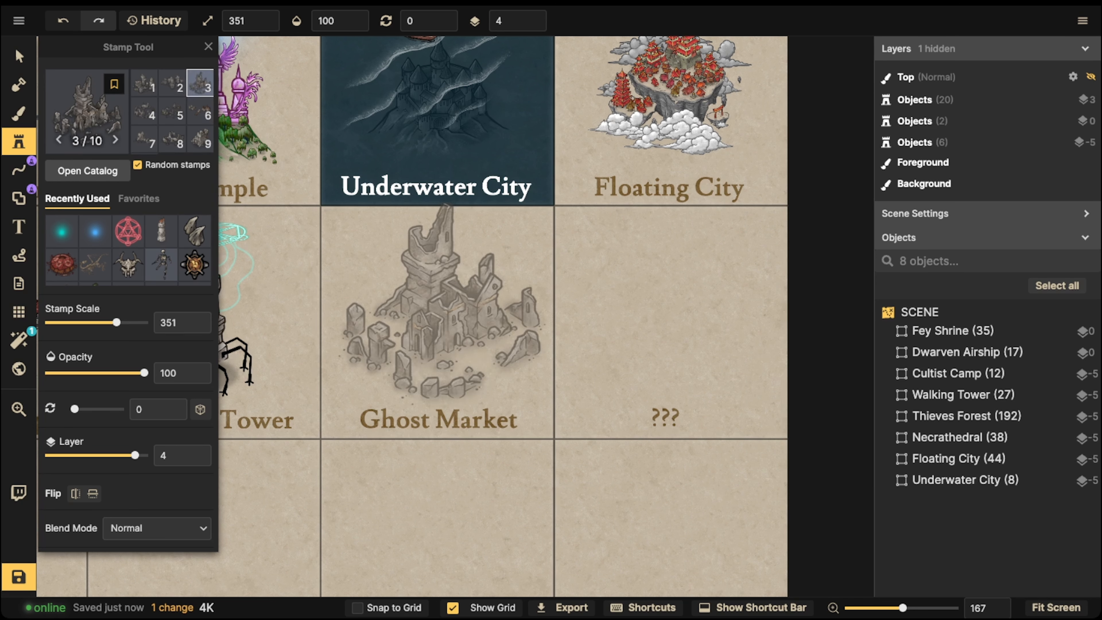
# Step: Reduce the stamp scale to 281 and switch to the first ruin variant with two towers
pyautogui.press('Down')
pyautogui.press('Down')
pyautogui.press('Down')
pyautogui.press('Down')
pyautogui.press('Left')
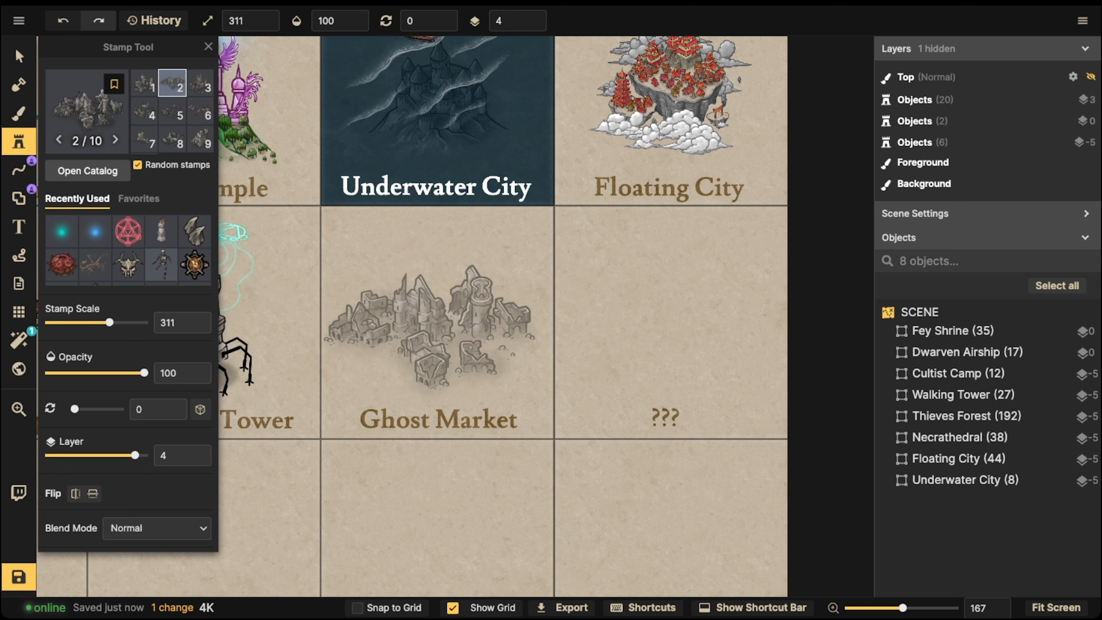
pyautogui.press('Left')
pyautogui.press('Down')
pyautogui.press('Down')
pyautogui.press('Down')
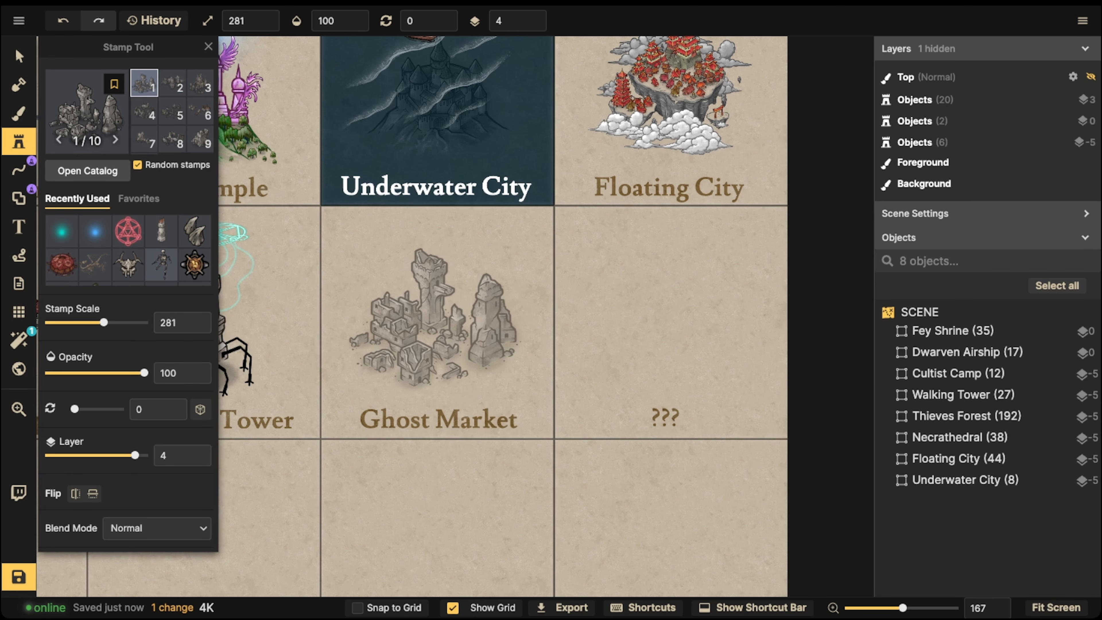
# Step: Place the two-towered City Ruin stamp above the Ghost Market label and nudge it towards the cell's centre
pyautogui.click(437, 299)
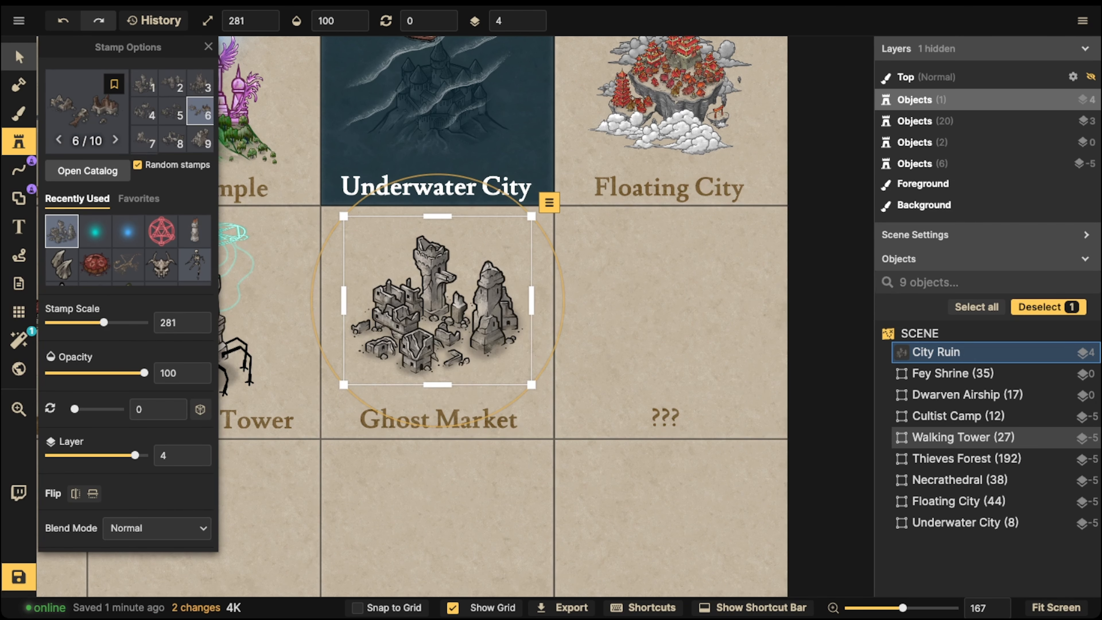
pyautogui.click(19, 56)
pyautogui.moveTo(439, 304); pyautogui.dragTo(442, 309)
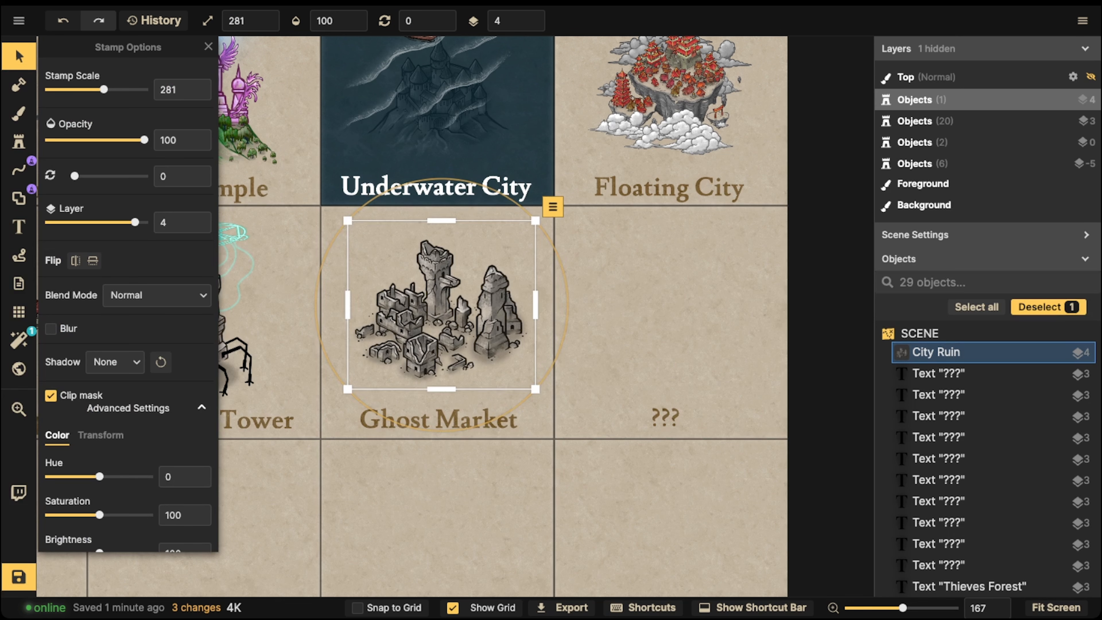
pyautogui.press('Escape')
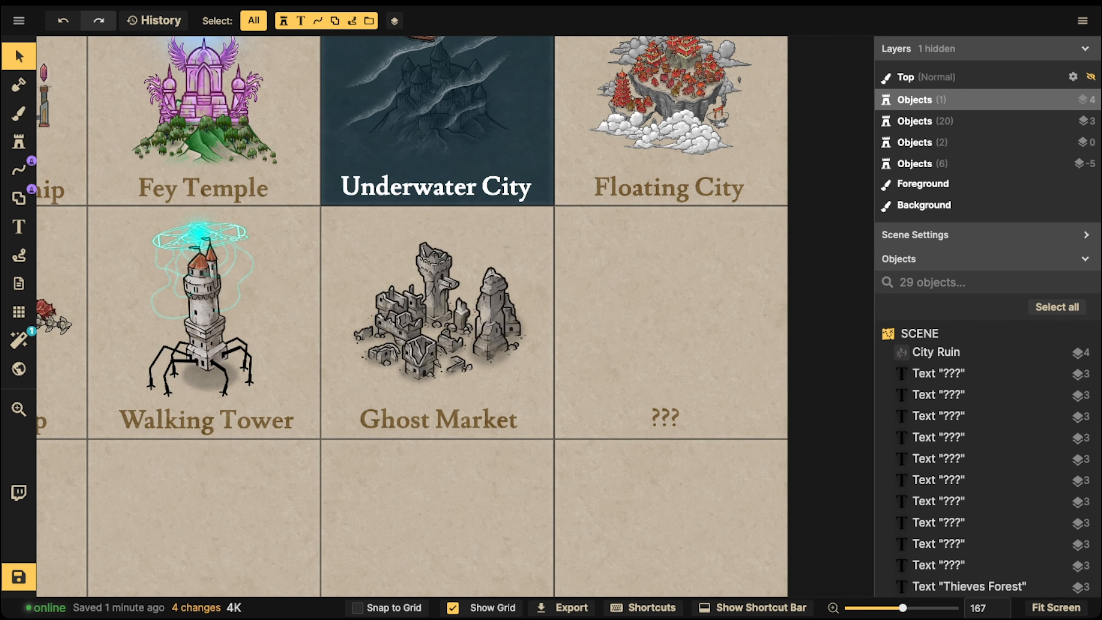
# Step: Examine the City Ruin against the other landmarks across the whole grid and up close in its cell
pyautogui.scroll(-5, 282, 291)
pyautogui.moveTo(347, 304); pyautogui.dragTo(566, 364)
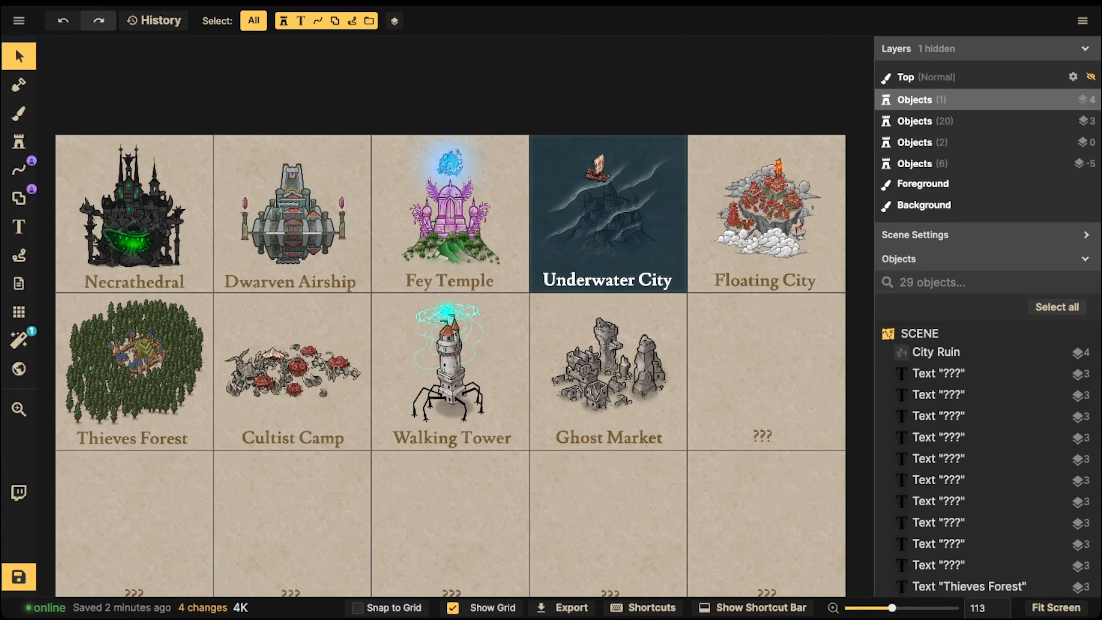
pyautogui.click(609, 368)
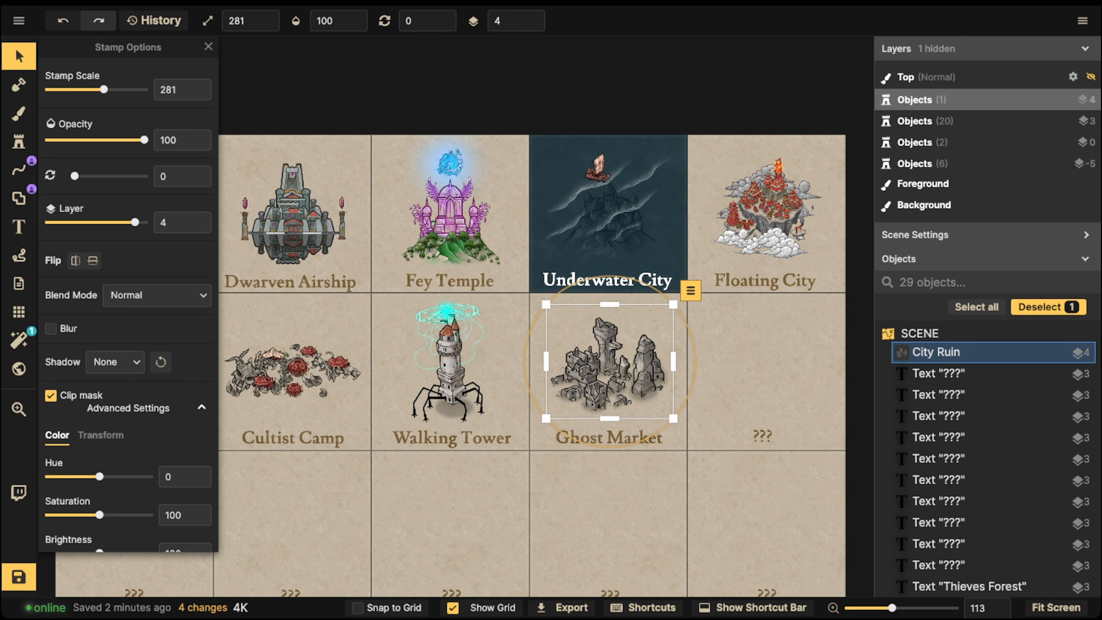
pyautogui.scroll(-3, 364, 291)
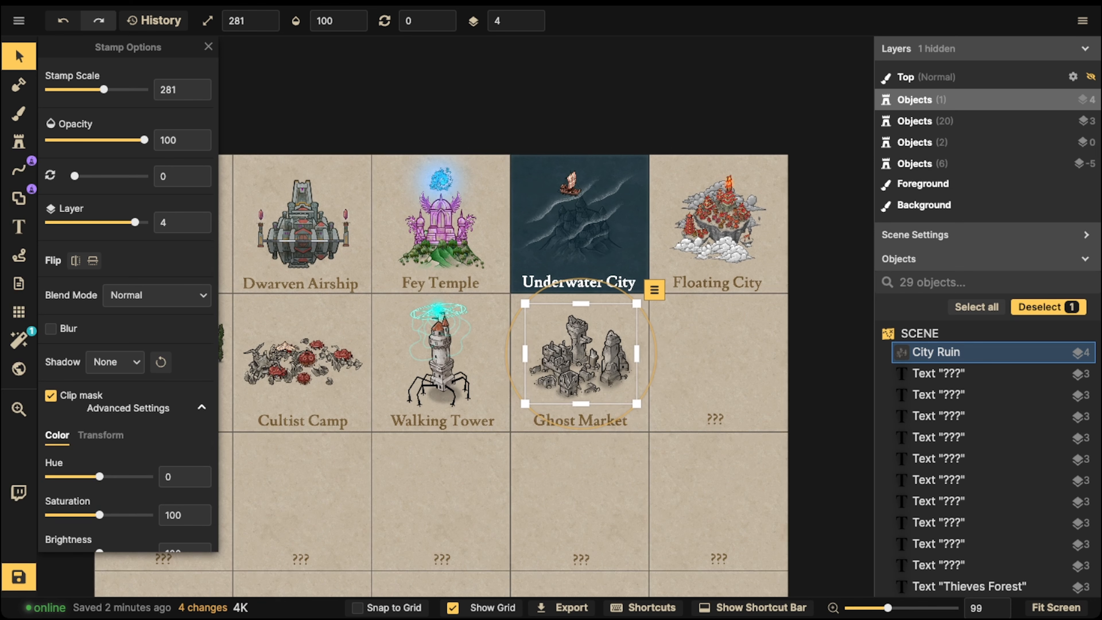
pyautogui.click(208, 47)
pyautogui.press('space')
pyautogui.moveTo(382, 313); pyautogui.dragTo(437, 196)
pyautogui.moveTo(538, 436); pyautogui.dragTo(540, 434)
pyautogui.scroll(-5, 541, 434)
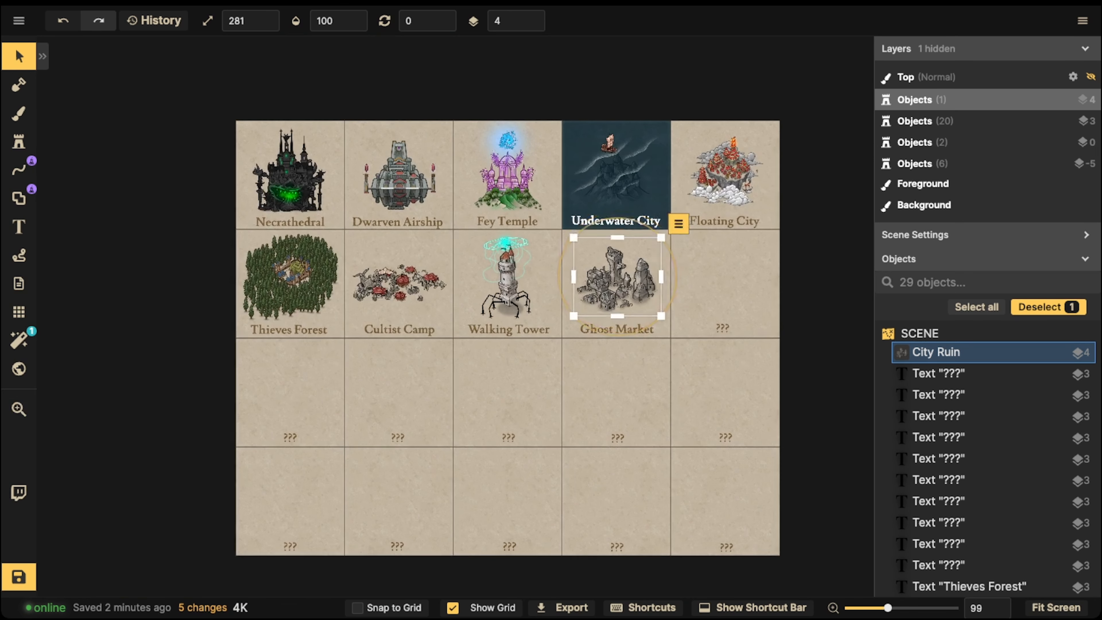
pyautogui.press('Escape')
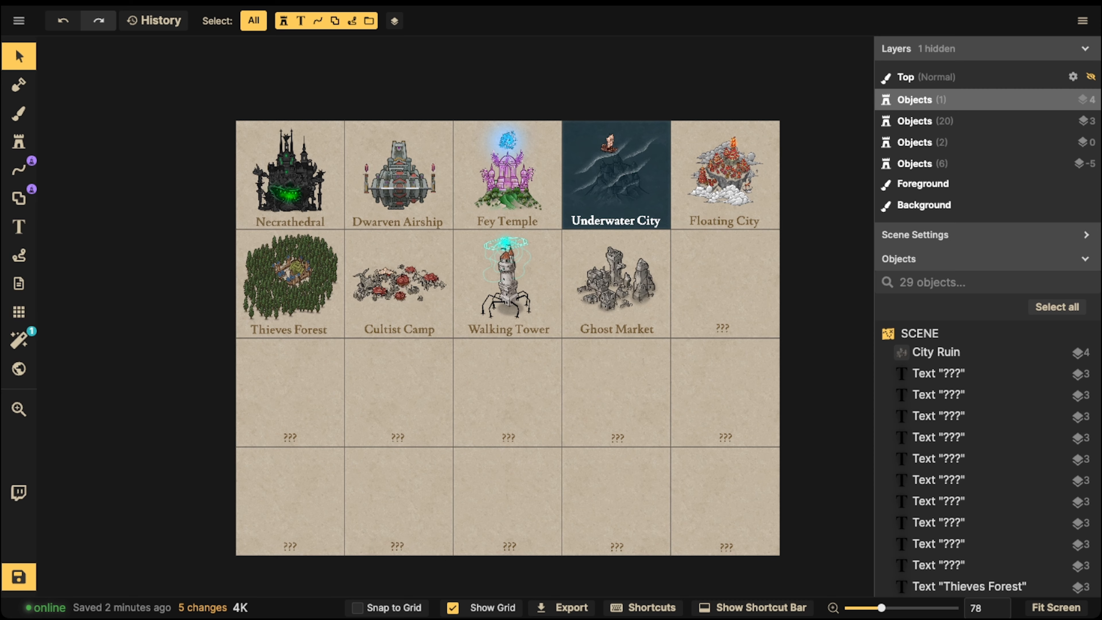
pyautogui.scroll(5, 656, 299)
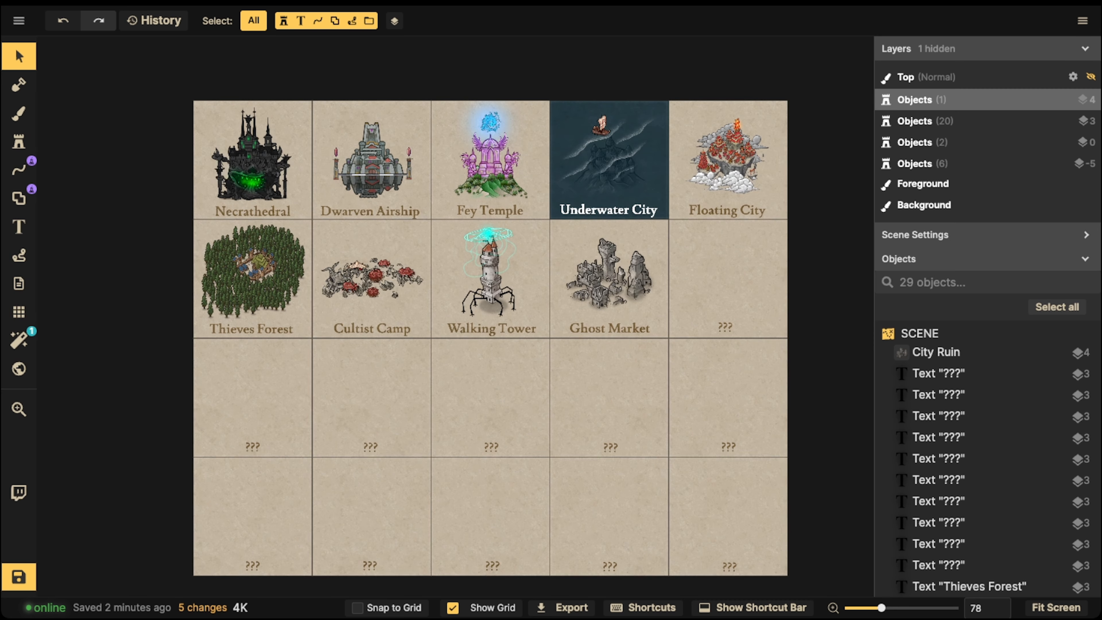
pyautogui.press('space')
pyautogui.moveTo(656, 299); pyautogui.dragTo(620, 341)
pyautogui.click(557, 314)
pyautogui.scroll(6, 557, 314)
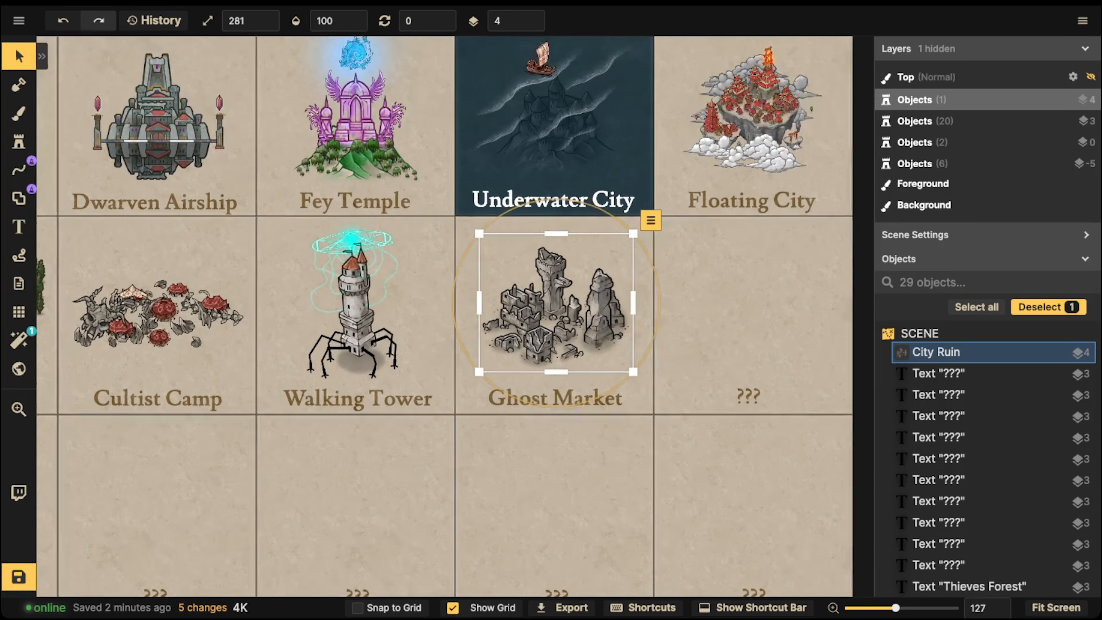
pyautogui.moveTo(557, 314); pyautogui.dragTo(554, 323)
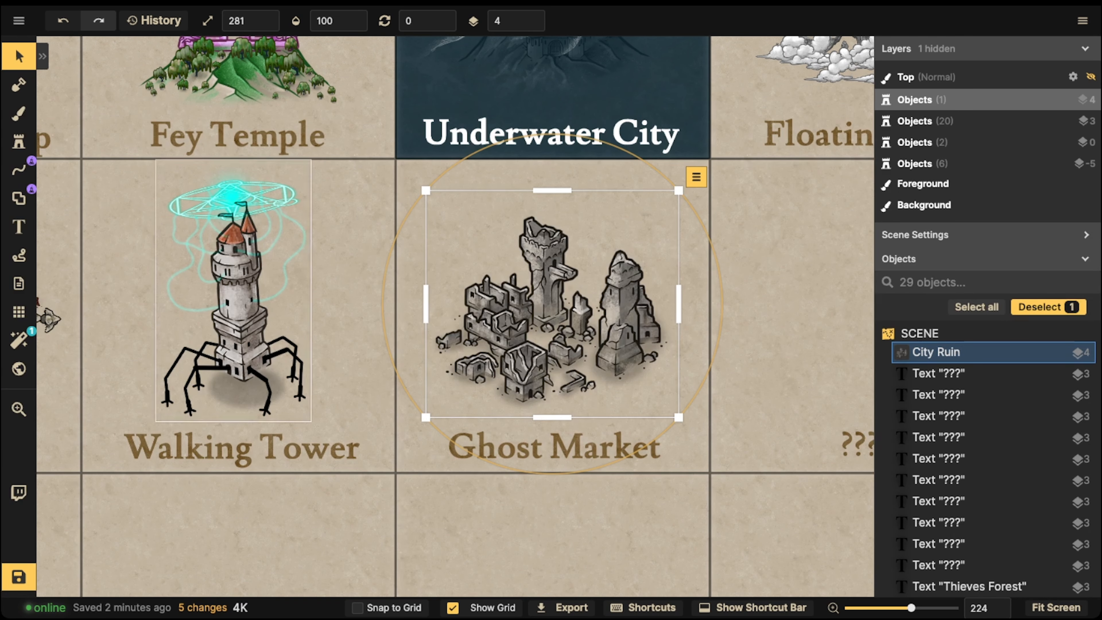
# Step: Replace the City Ruin in the Ghost Market cell with a Farm Ruin stamp at scale 281, positioned in the cell's upper half
pyautogui.press('Delete')
pyautogui.press('s')
pyautogui.press('Left')
pyautogui.press('Left')
pyautogui.press('Left')
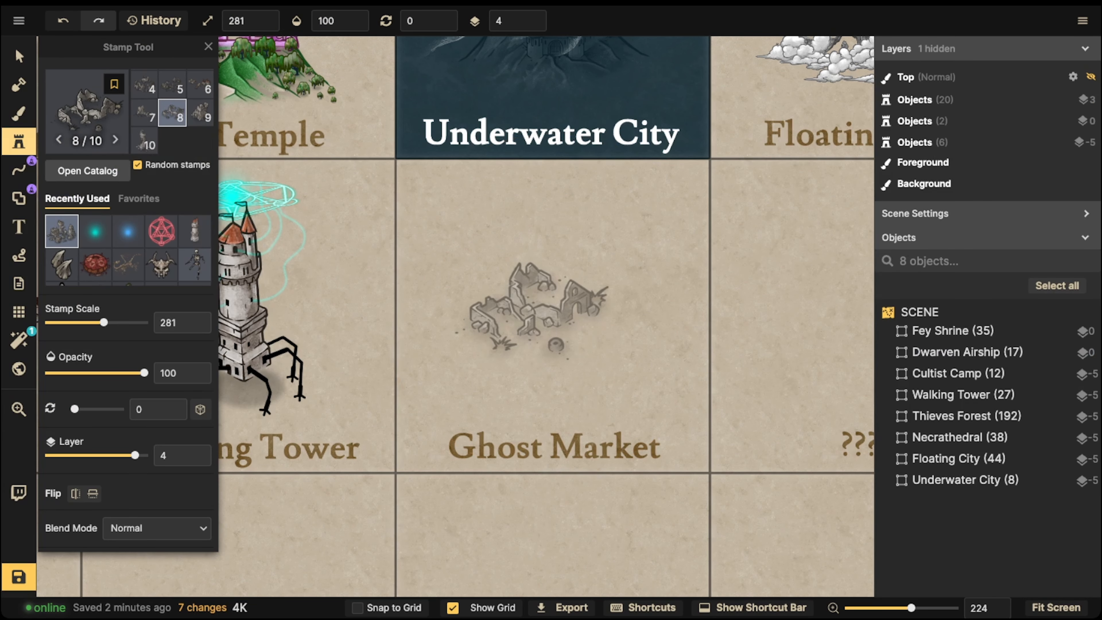
pyautogui.click(551, 280)
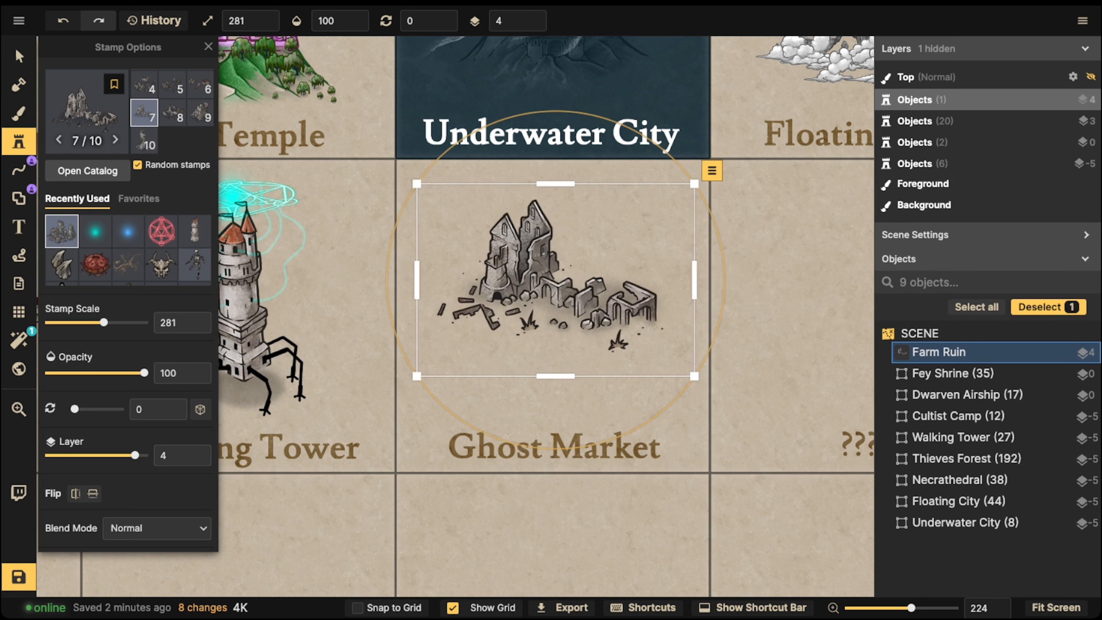
pyautogui.press('v')
pyautogui.moveTo(555, 280)
pyautogui.mouseDown()
pyautogui.moveTo(597, 281)
pyautogui.moveTo(560, 274)
pyautogui.mouseUp()
pyautogui.press('Escape')
# Step: Choose the three-variant Purple Building stamp from the Fantasy World pack and set the stamp area to 0
pyautogui.click(18, 142)
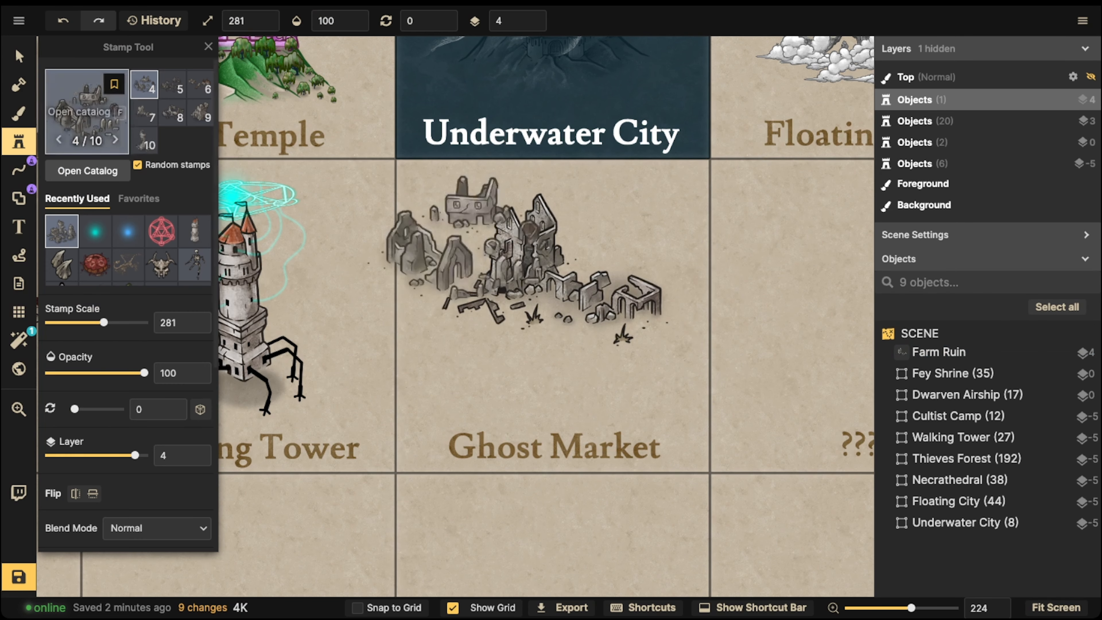
pyautogui.click(82, 114)
pyautogui.click(361, 71)
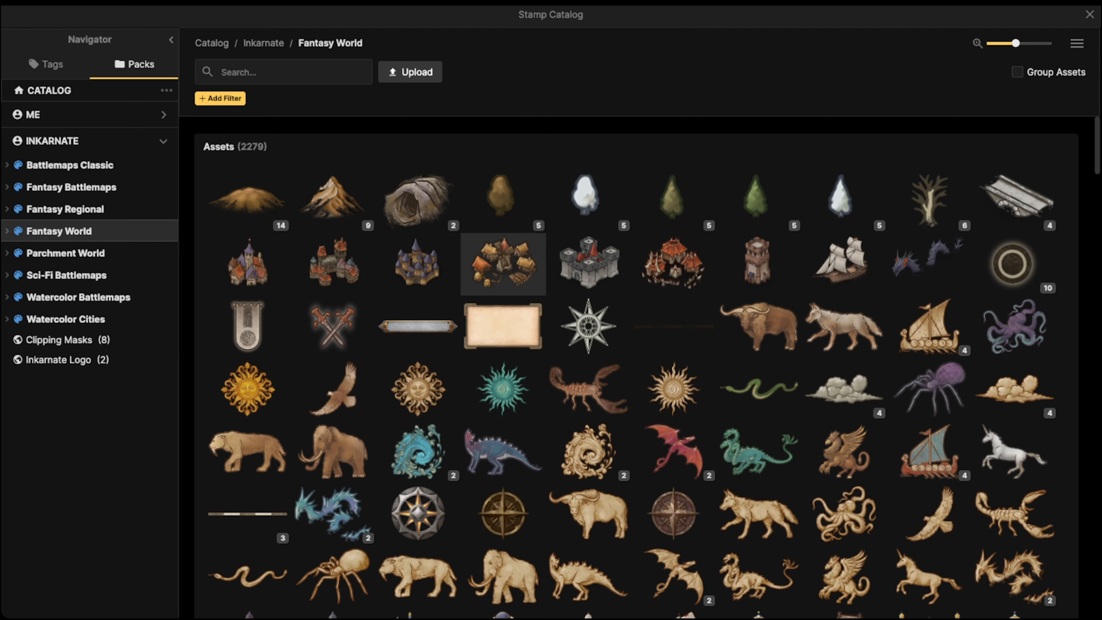
pyautogui.scroll(-5, 588, 299)
pyautogui.scroll(-9, 673, 340)
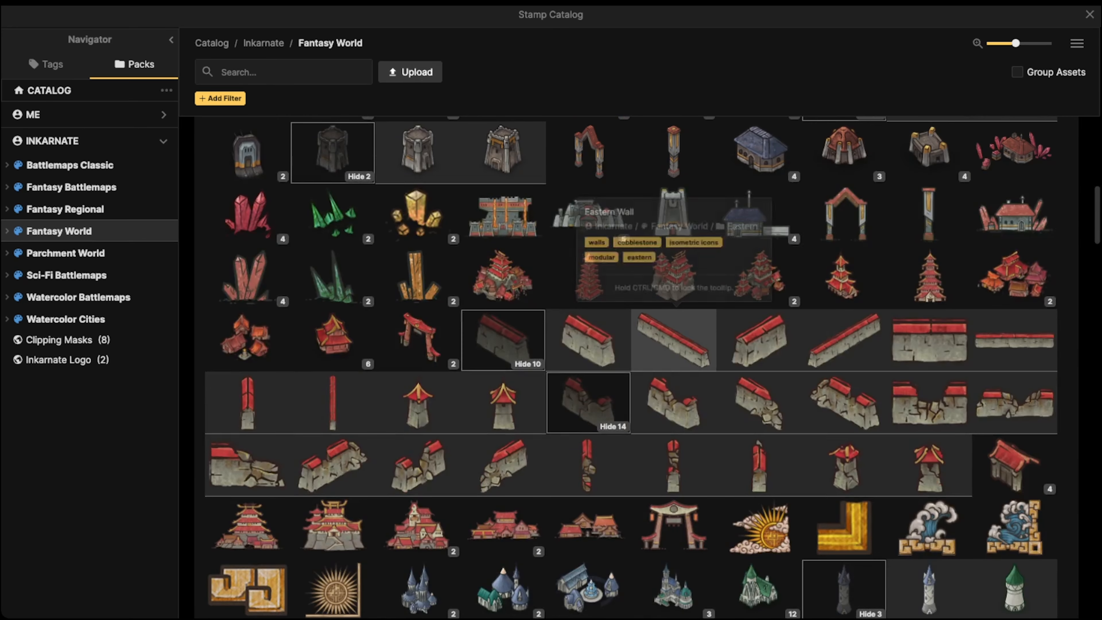
pyautogui.scroll(-3, 673, 339)
pyautogui.scroll(-20, 588, 299)
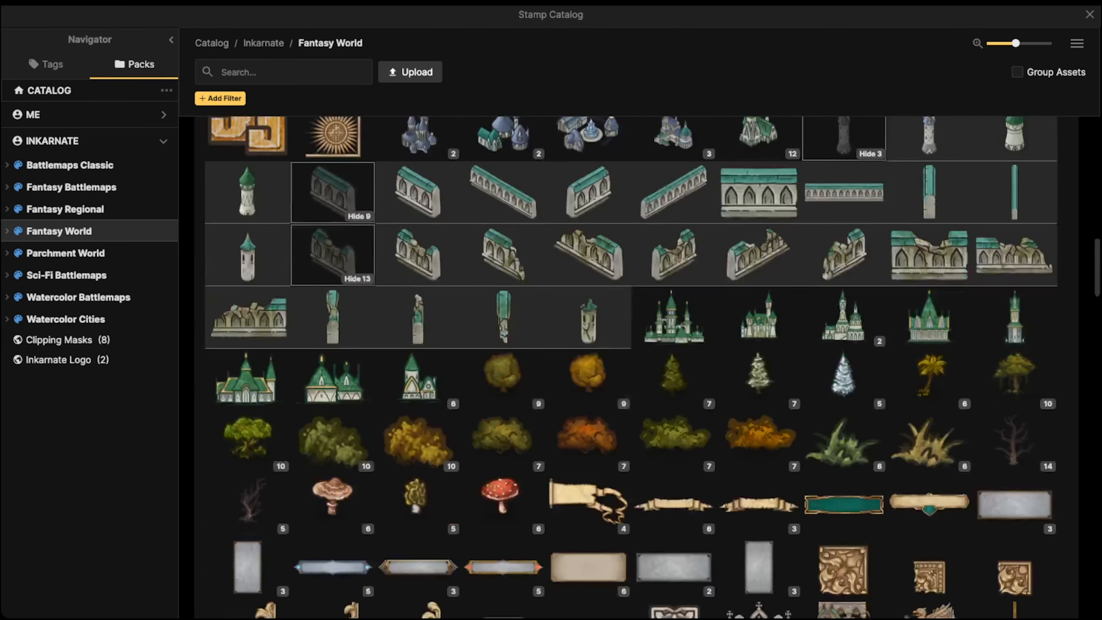
pyautogui.scroll(-16, 588, 404)
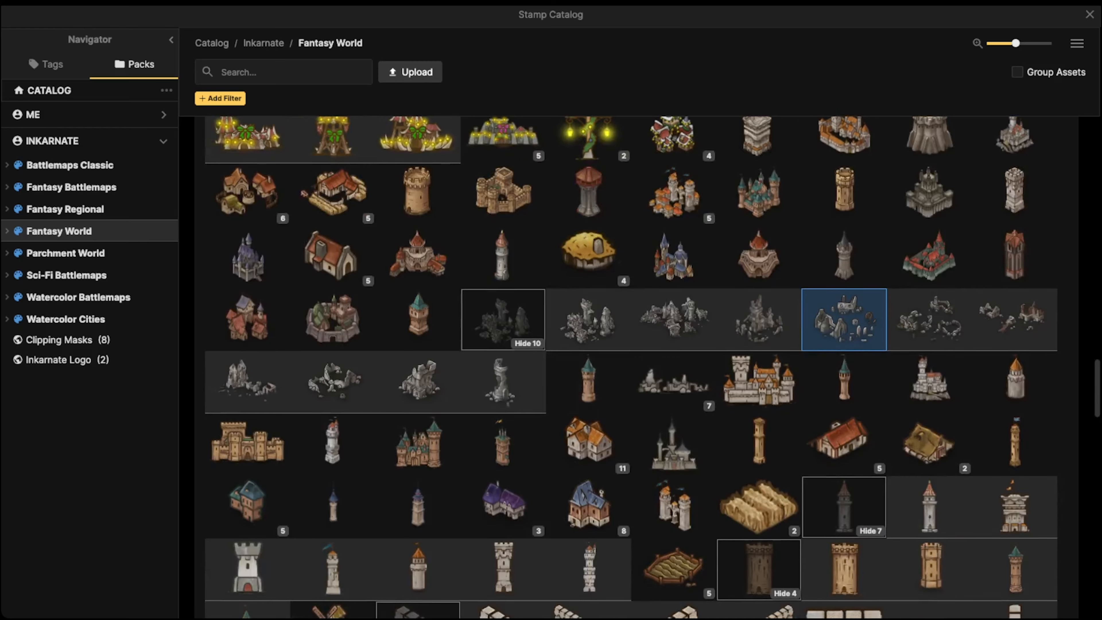
pyautogui.scroll(13, 503, 434)
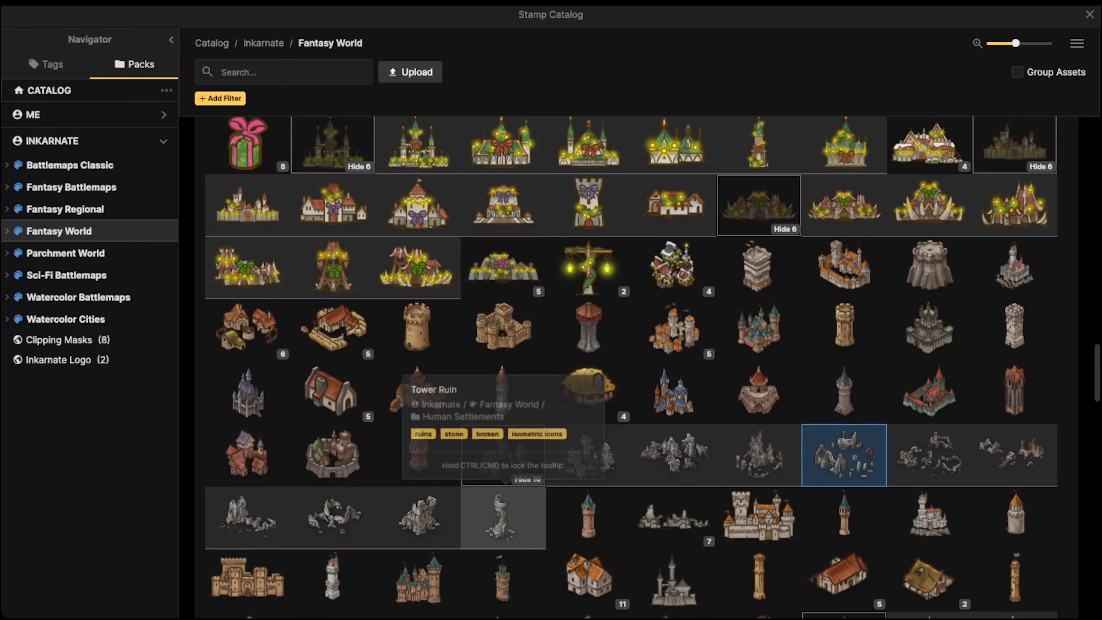
pyautogui.scroll(-3, 504, 460)
pyautogui.click(503, 519)
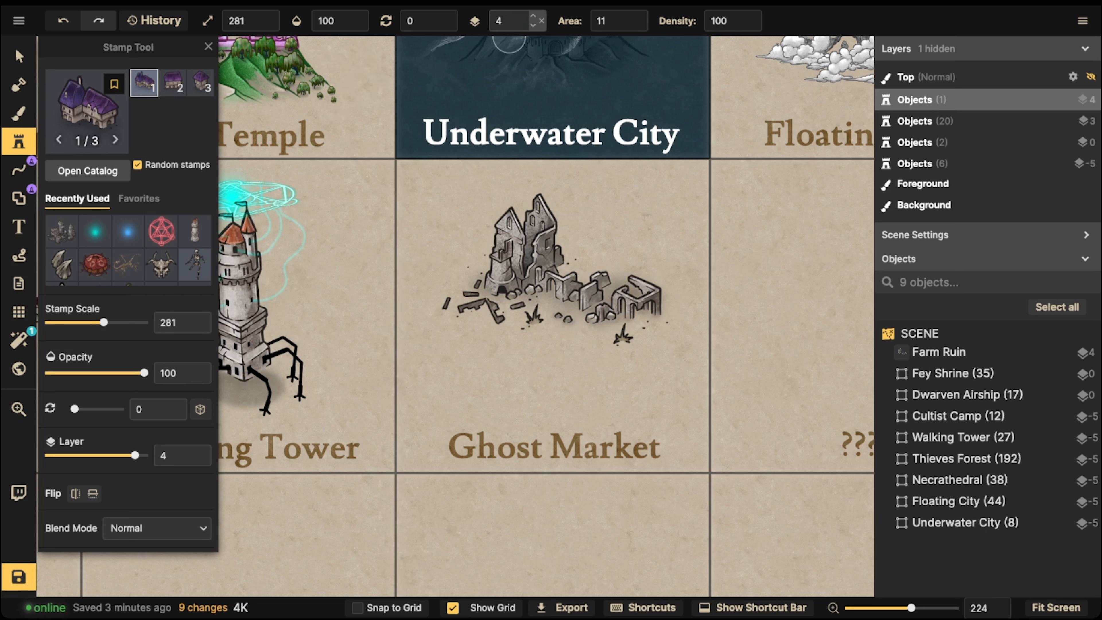
pyautogui.click(643, 20)
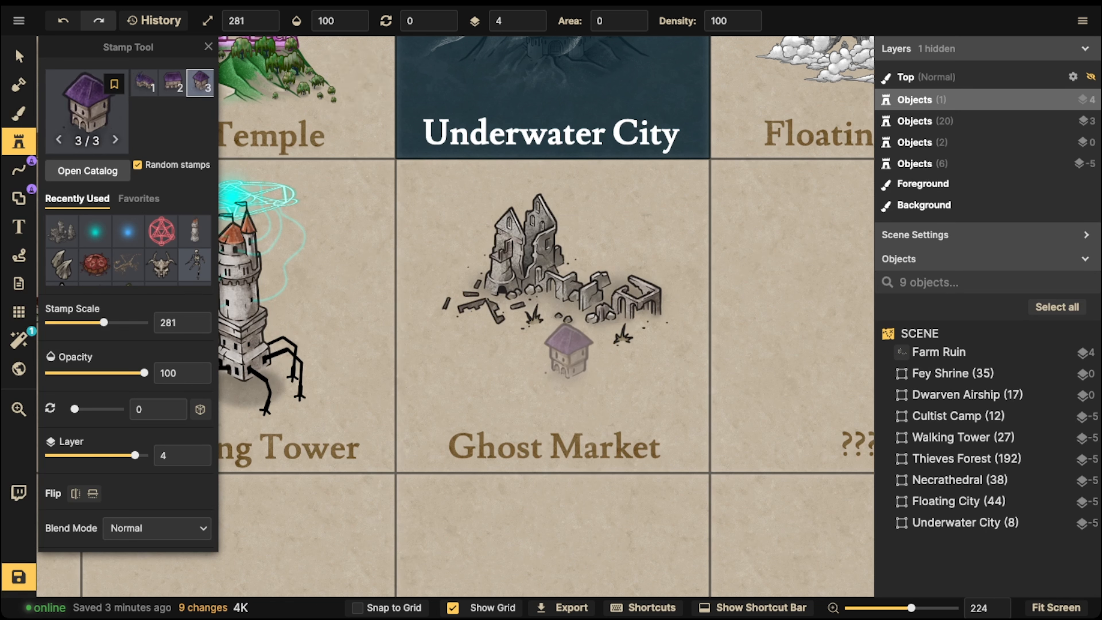
# Step: Place the third Purple Building variant just below the Farm Ruin and the first variant to its left
pyautogui.click(571, 349)
pyautogui.press('Left')
pyautogui.press('Left')
pyautogui.press('Left')
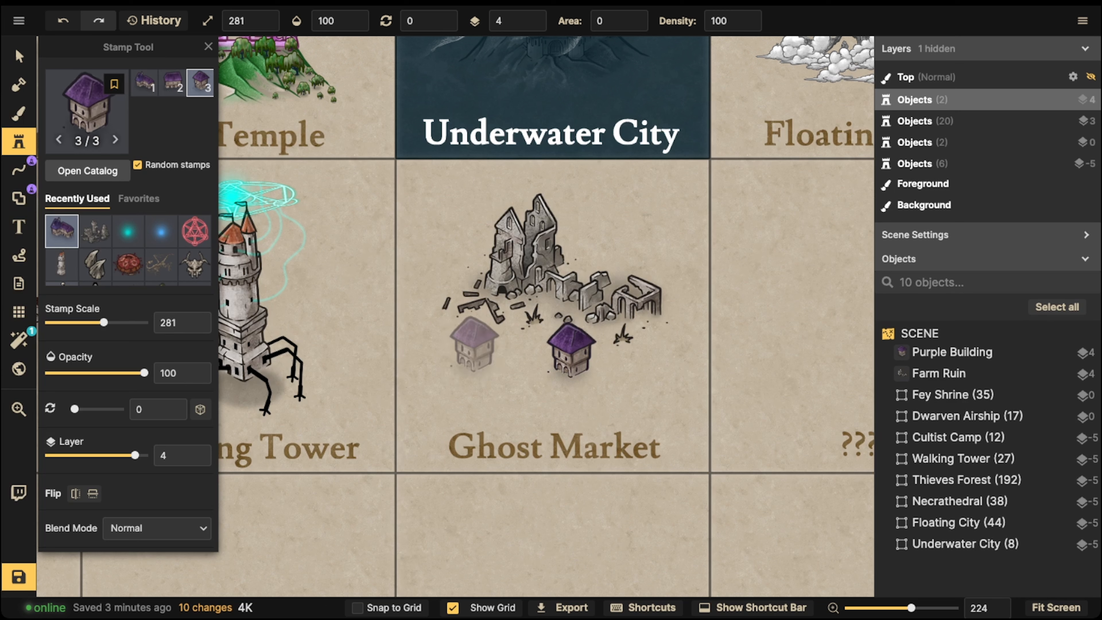
pyautogui.press('Right')
pyautogui.press('Right')
pyautogui.press('Right')
pyautogui.press('Right')
pyautogui.press('Right')
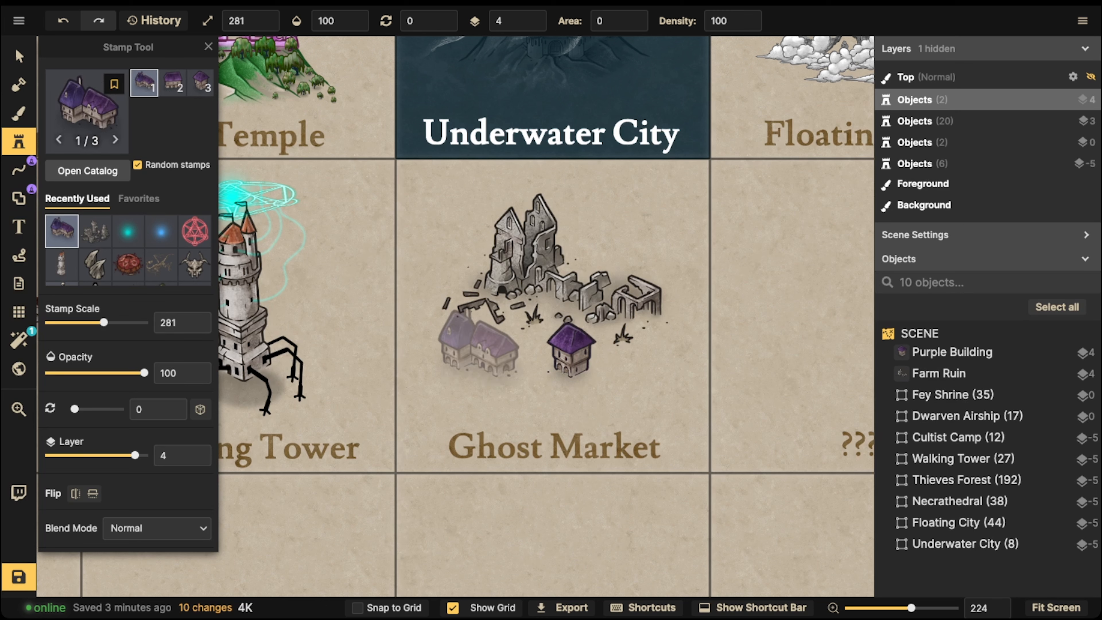
pyautogui.click(489, 328)
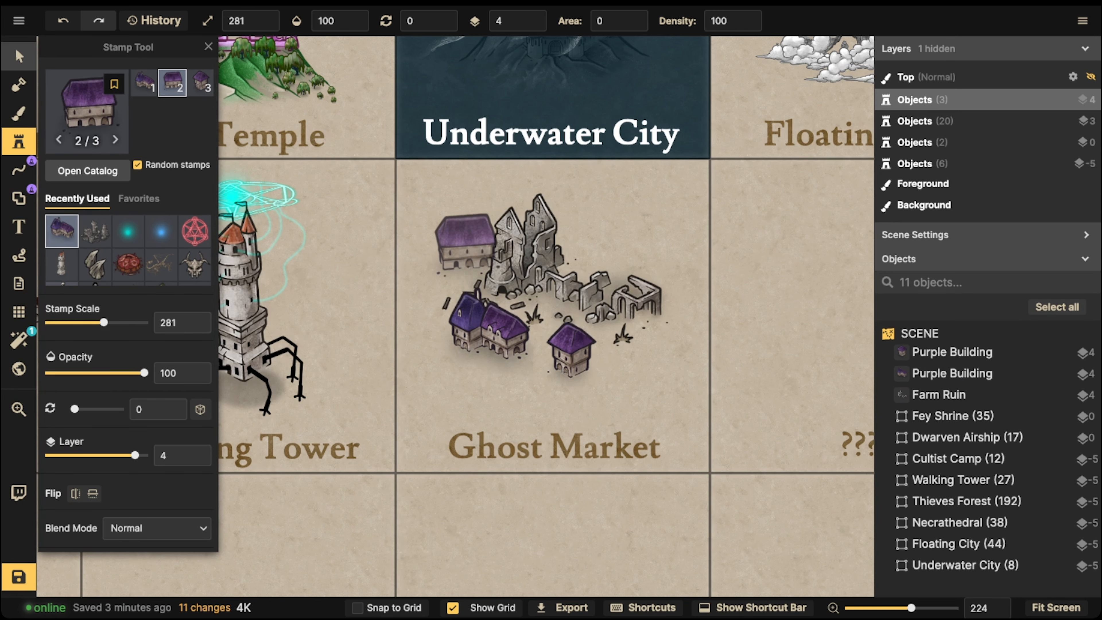
# Step: Nudge both purple buildings slightly down, then shift them together with the Farm Ruin lower in the Ghost Market cell
pyautogui.click(19, 56)
pyautogui.moveTo(489, 330); pyautogui.dragTo(490, 334)
pyautogui.moveTo(571, 349); pyautogui.dragTo(573, 352)
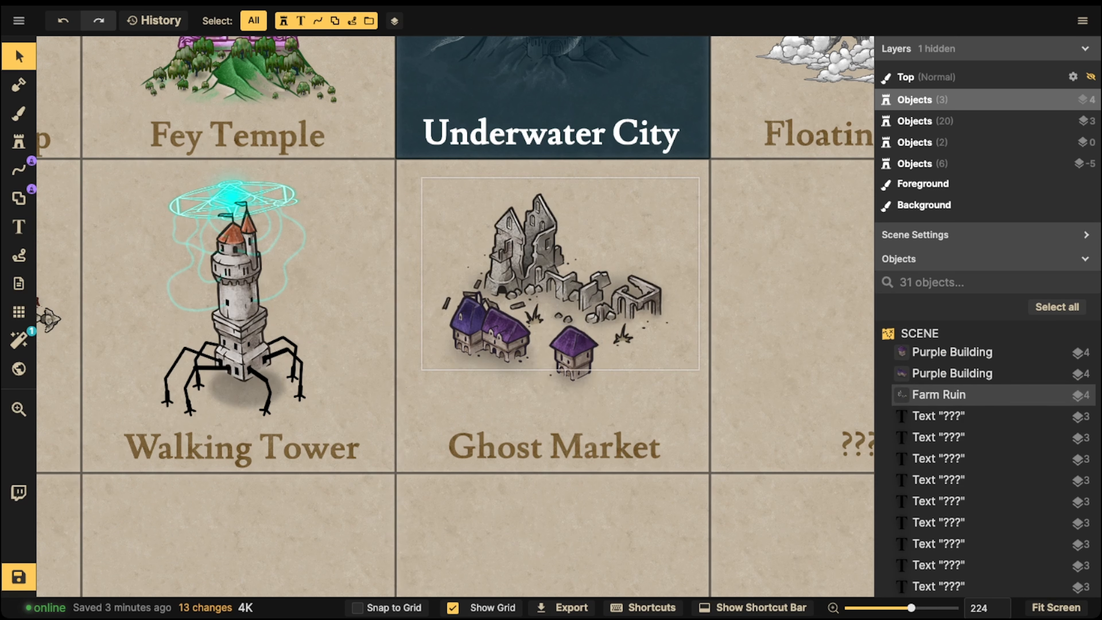
pyautogui.keyDown('shift'); pyautogui.moveTo(440, 236); pyautogui.dragTo(648, 352); pyautogui.keyUp('shift')
pyautogui.moveTo(648, 352); pyautogui.dragTo(643, 370)
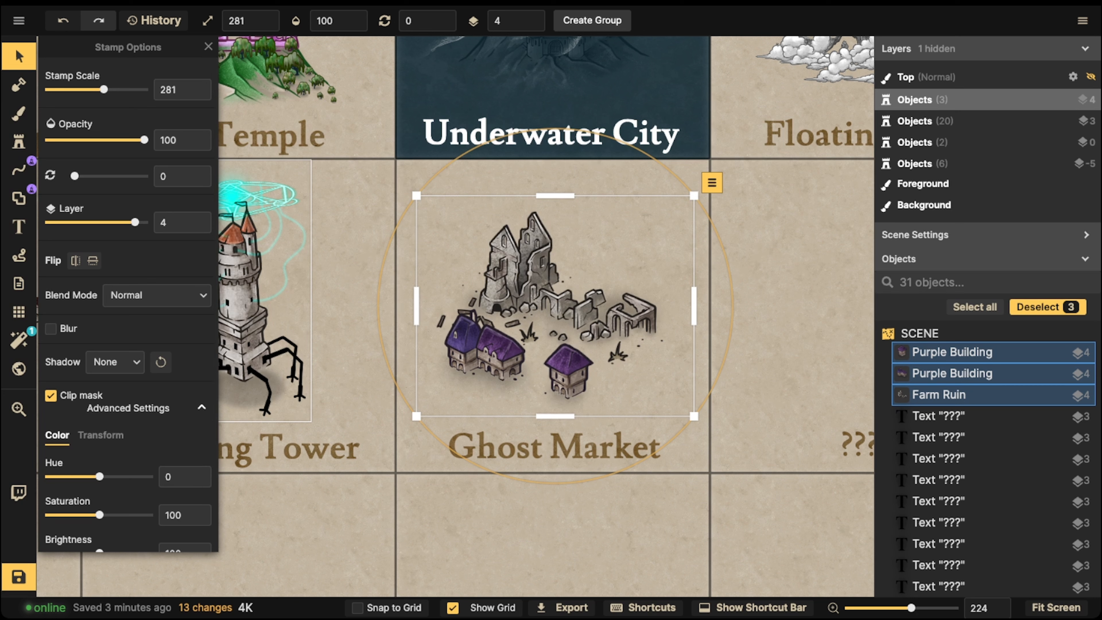
pyautogui.click(486, 353)
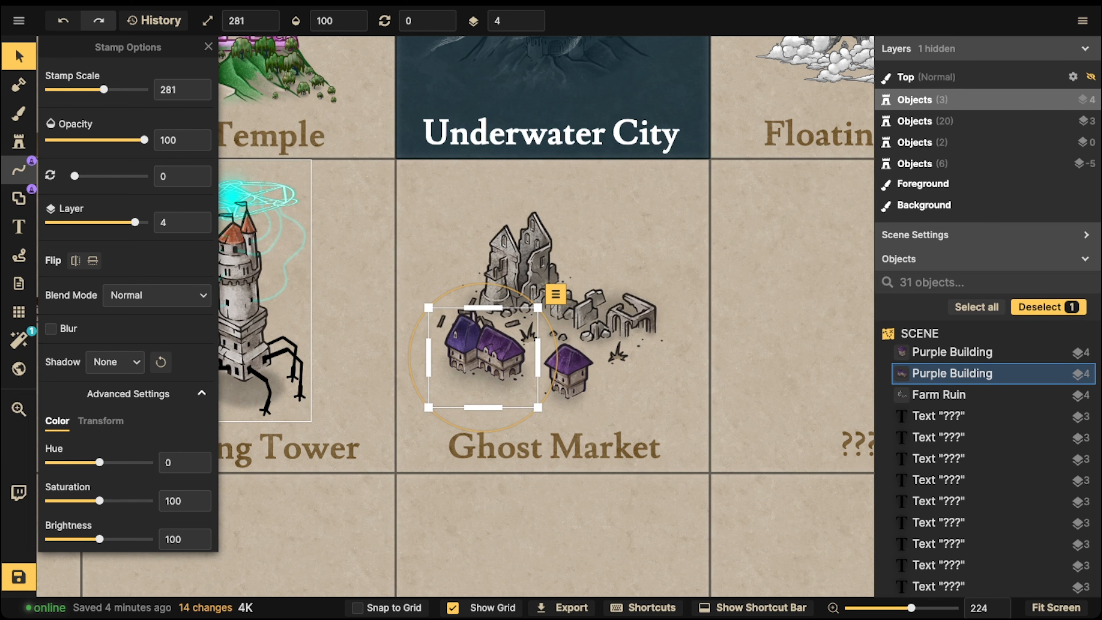
# Step: Set up a free-draw line from the recently used cyan Overlay style and recolour its stroke to bright green #75fa00
pyautogui.click(18, 170)
pyautogui.click(152, 250)
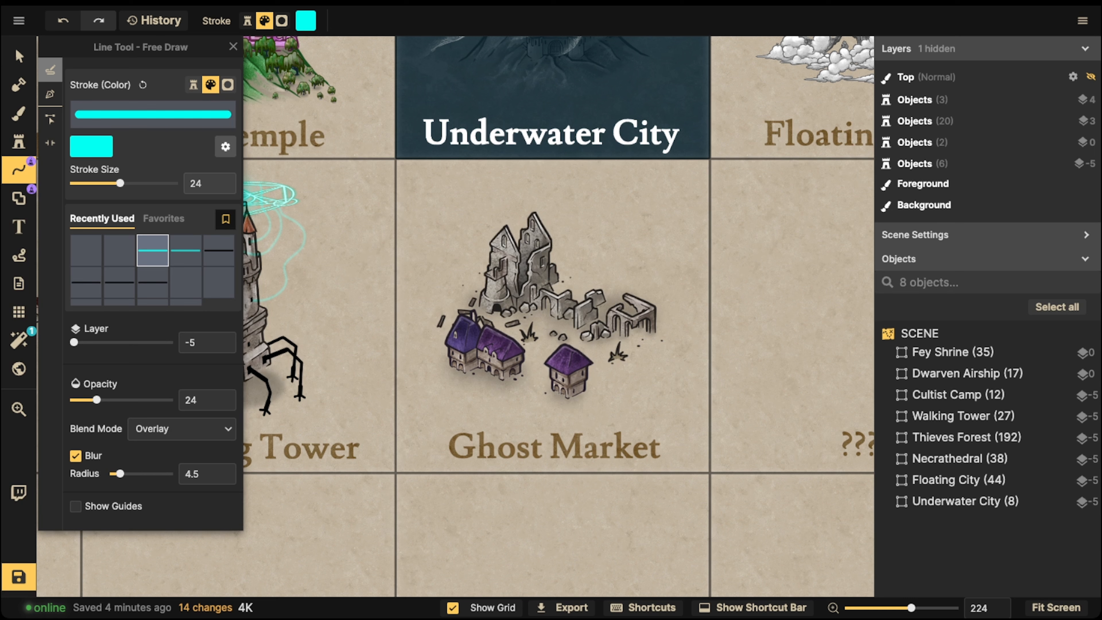
pyautogui.click(91, 147)
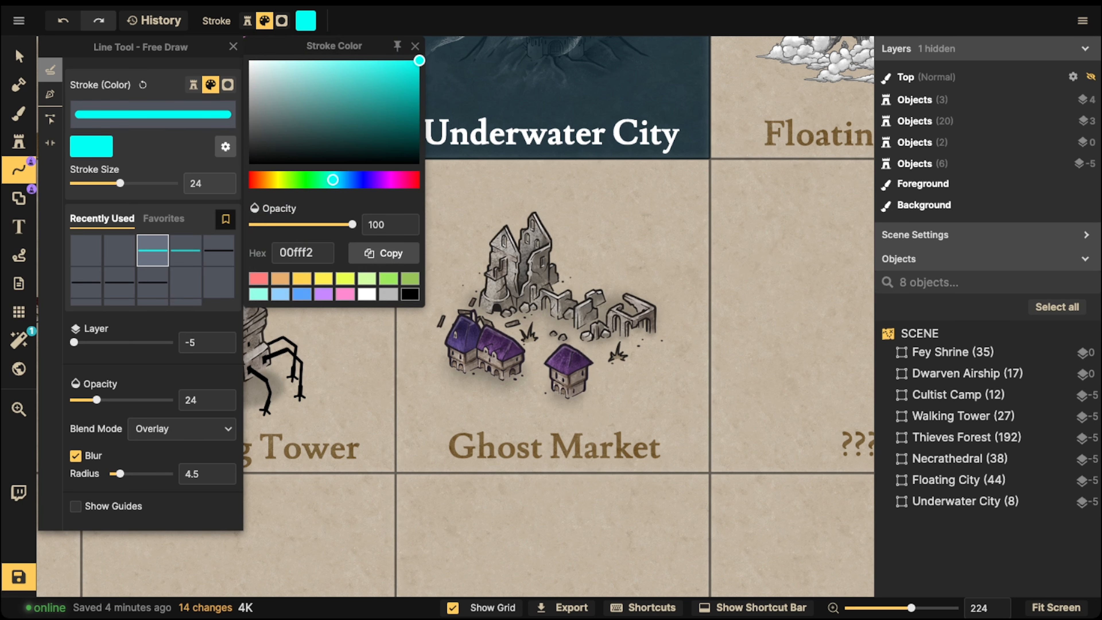
pyautogui.click(389, 278)
pyautogui.moveTo(409, 94); pyautogui.dragTo(427, 55)
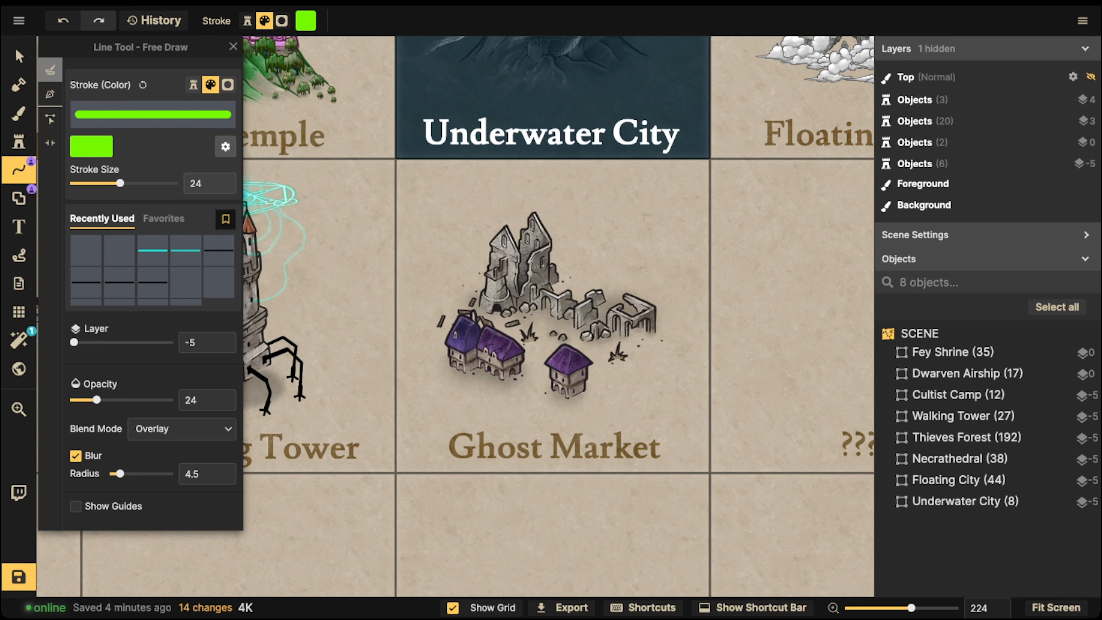
# Step: Draw a short trial line beside the small purple tower, with blur off, stroke size 153 and opacity 100
pyautogui.moveTo(595, 399); pyautogui.dragTo(662, 366)
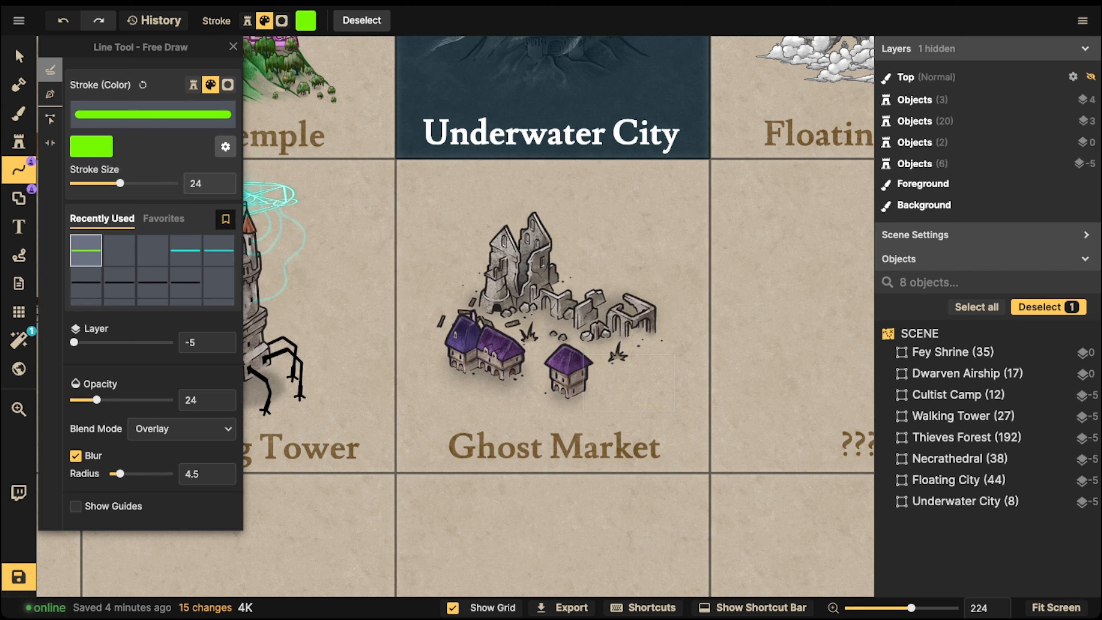
pyautogui.click(76, 455)
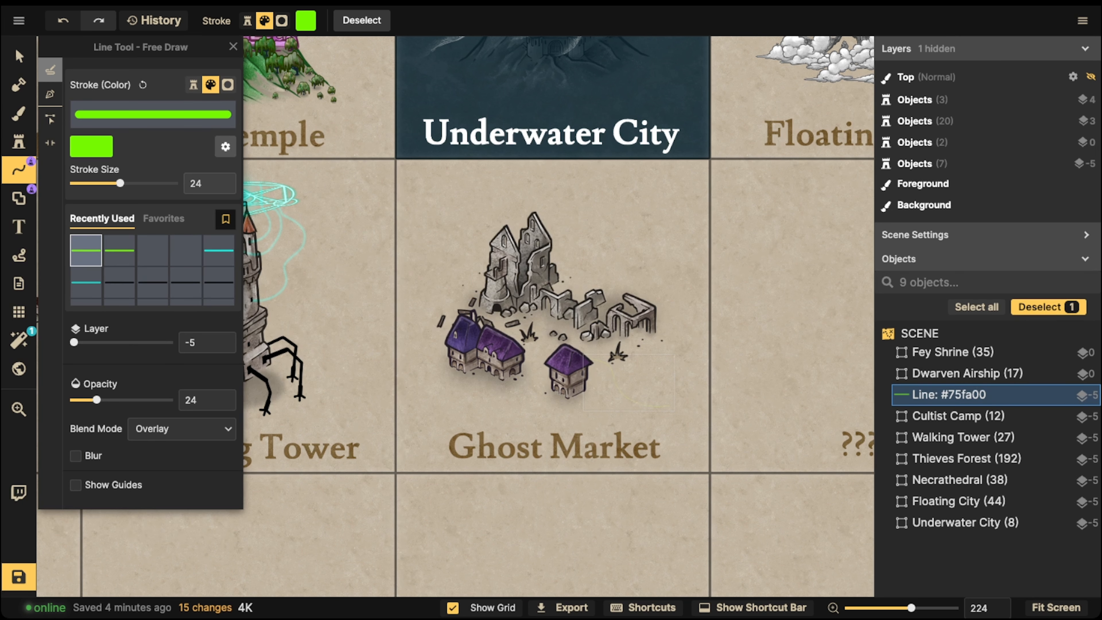
pyautogui.moveTo(120, 183)
pyautogui.mouseDown()
pyautogui.moveTo(173, 183)
pyautogui.moveTo(147, 183)
pyautogui.mouseUp()
pyautogui.moveTo(97, 400); pyautogui.dragTo(170, 400)
pyautogui.doubleClick(193, 399)
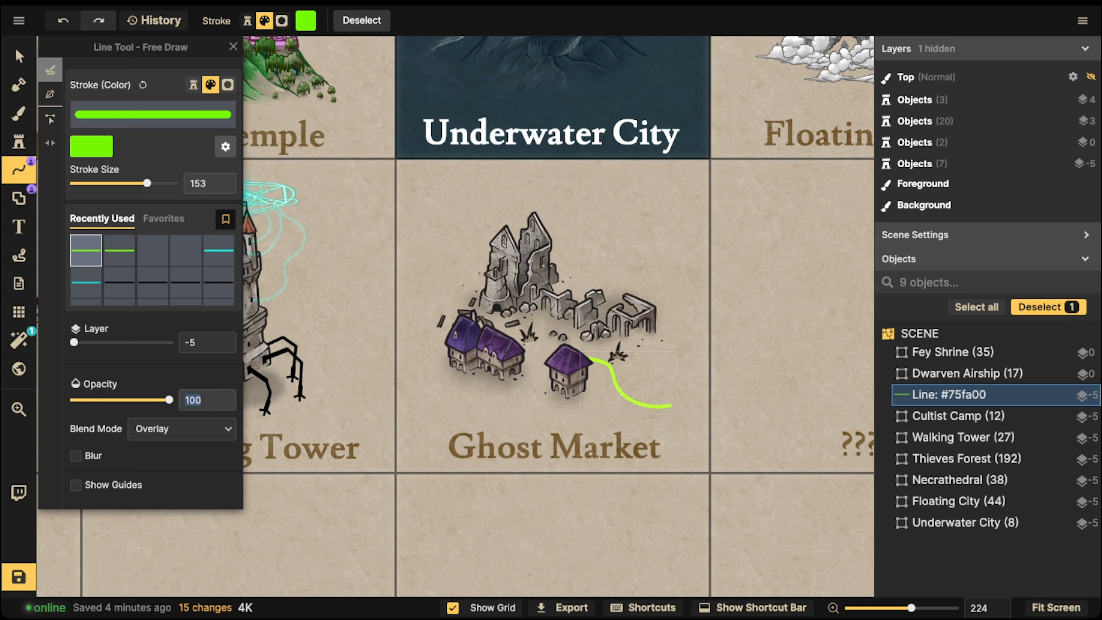
pyautogui.press('BackSpace')
pyautogui.write('100')
pyautogui.press('Return')
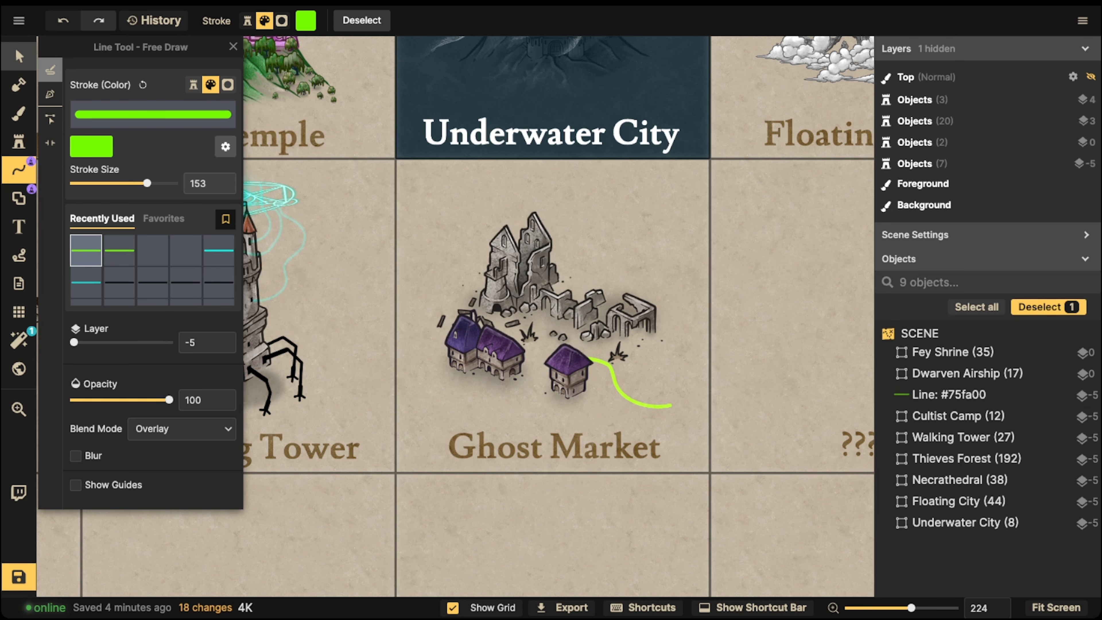
# Step: Delete the short trial line and draw a longer winding green line behind both purple buildings, spanning most of the cell
pyautogui.click(19, 57)
pyautogui.click(614, 382)
pyautogui.press('Delete')
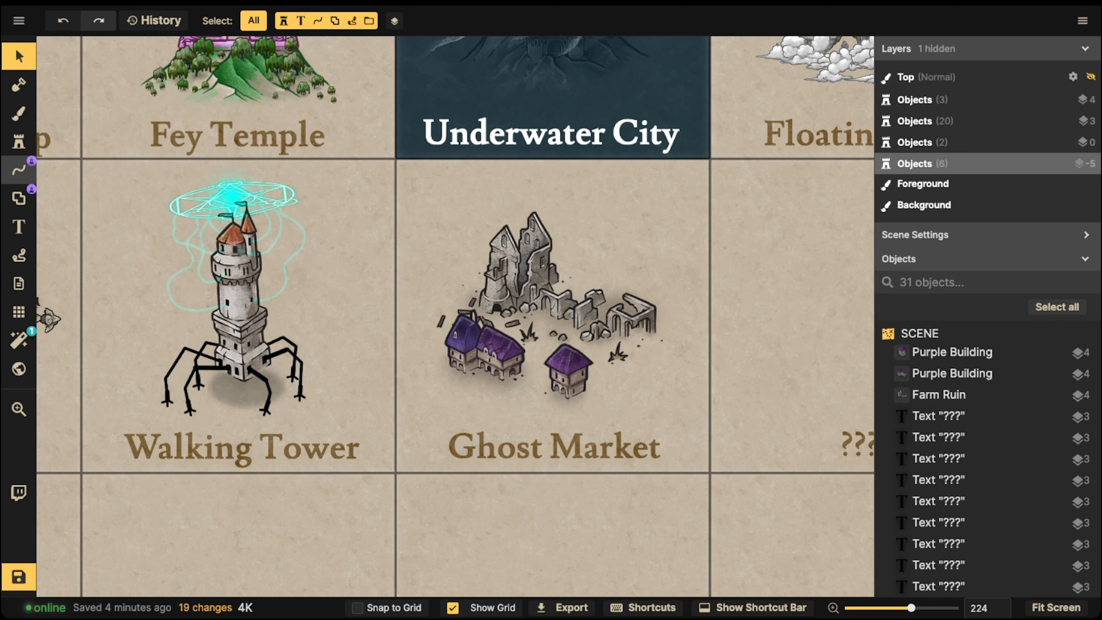
pyautogui.click(18, 169)
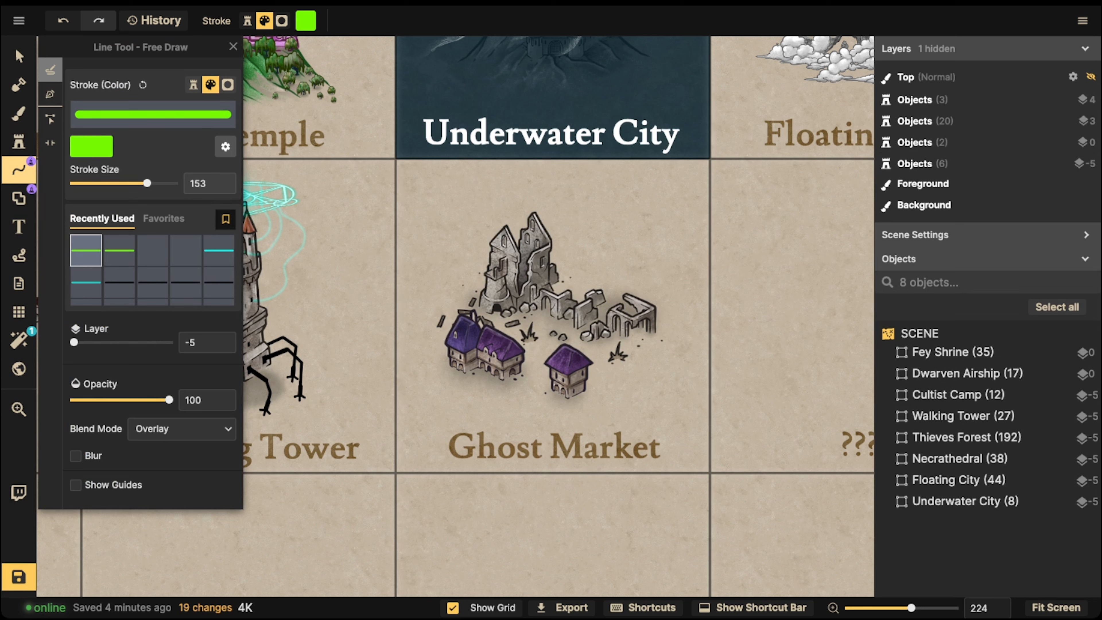
pyautogui.moveTo(641, 393)
pyautogui.mouseDown()
pyautogui.moveTo(619, 389)
pyautogui.moveTo(598, 356)
pyautogui.moveTo(499, 343)
pyautogui.moveTo(453, 322)
pyautogui.moveTo(443, 289)
pyautogui.moveTo(424, 278)
pyautogui.mouseUp()
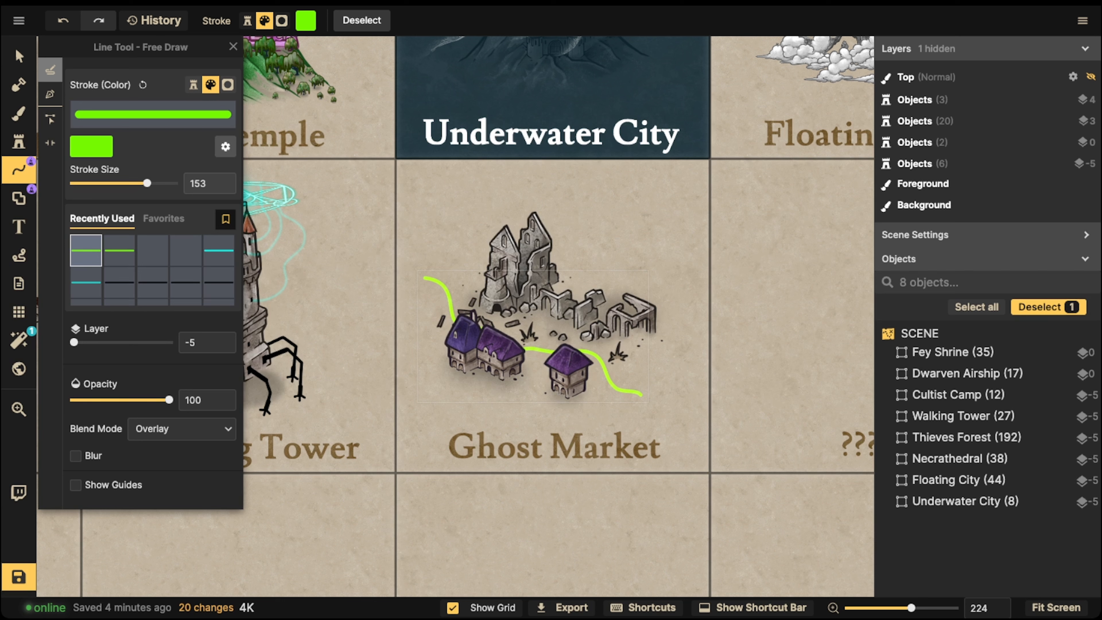
# Step: Blur the winding green line with a radius of 13 and nudge it slightly to the right
pyautogui.click(75, 456)
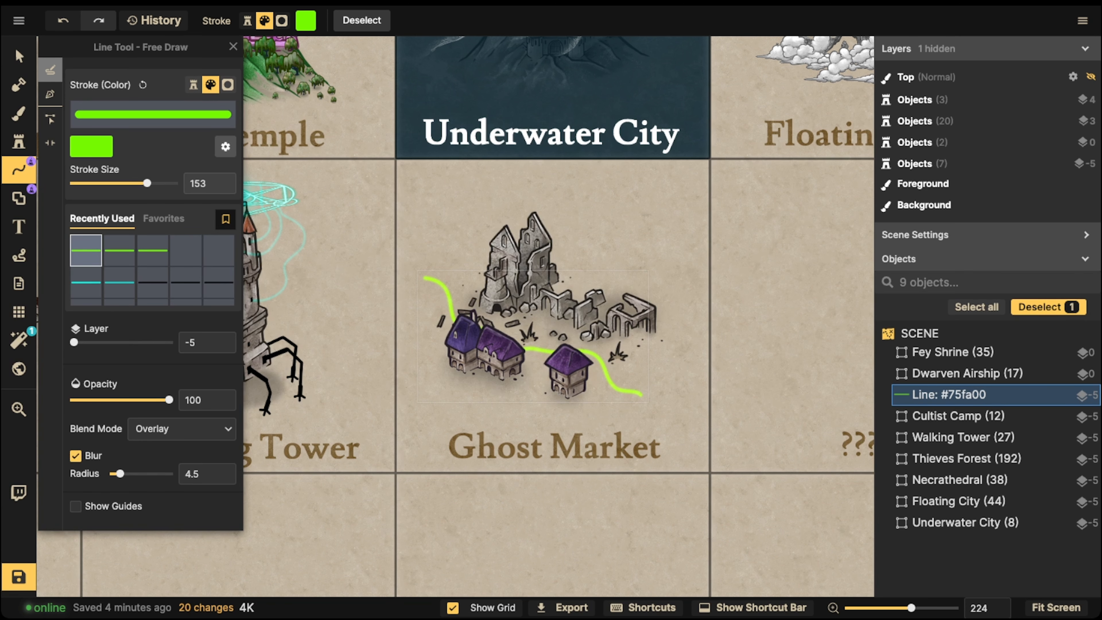
pyautogui.moveTo(119, 473); pyautogui.dragTo(132, 474)
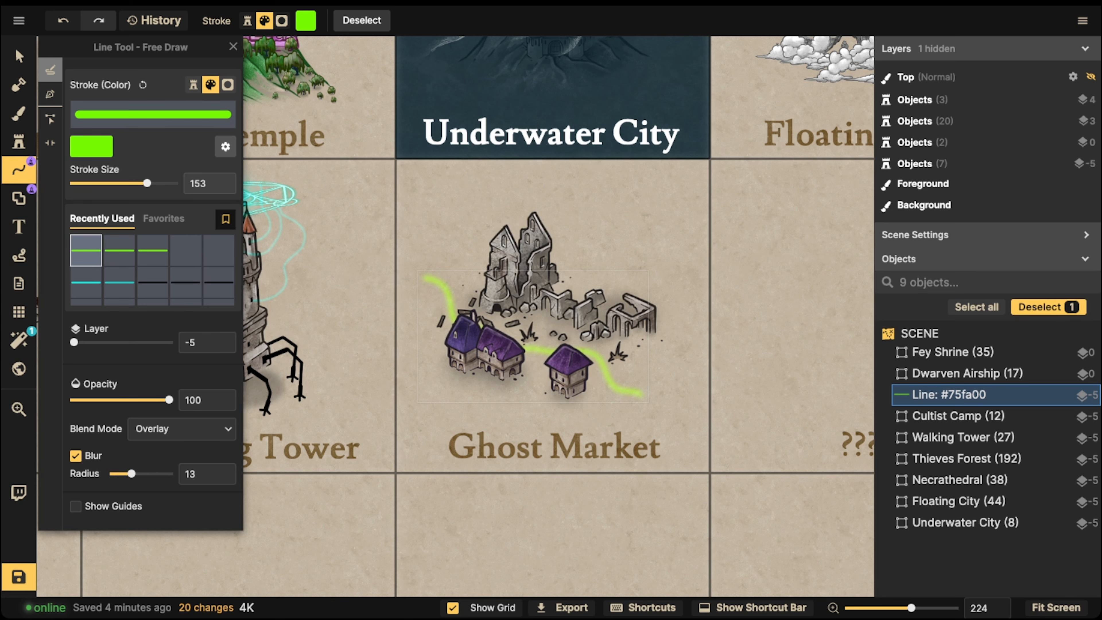
pyautogui.click(18, 56)
pyautogui.moveTo(533, 347); pyautogui.dragTo(538, 349)
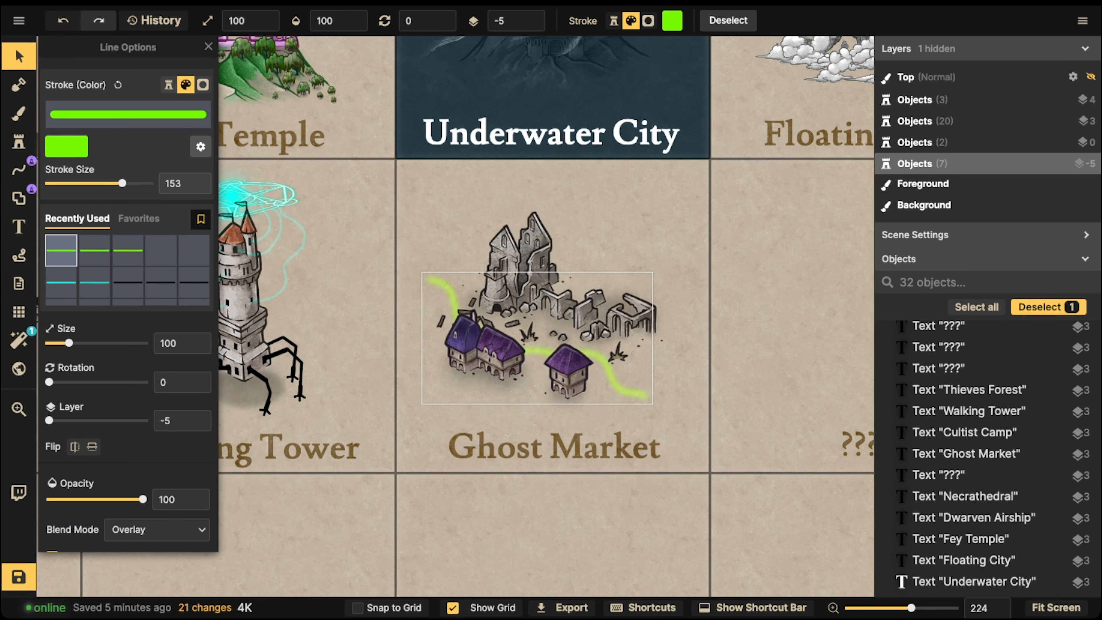
pyautogui.press('Escape')
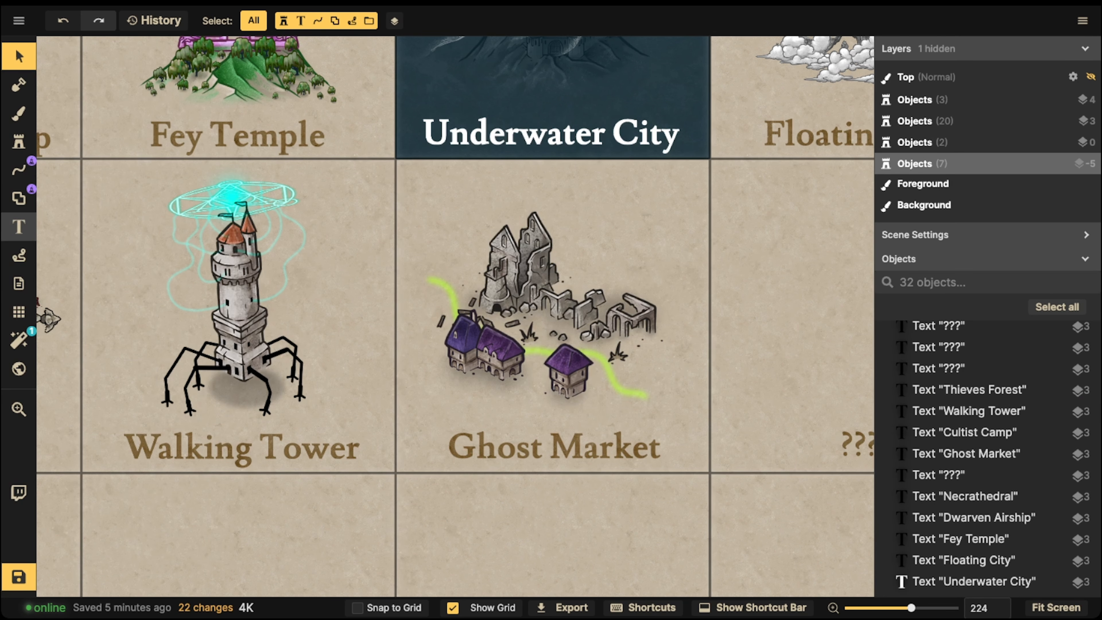
# Step: Draw a straight vertical green line with the Pen at opacity 74, rising from near the winding line's left end
pyautogui.click(19, 170)
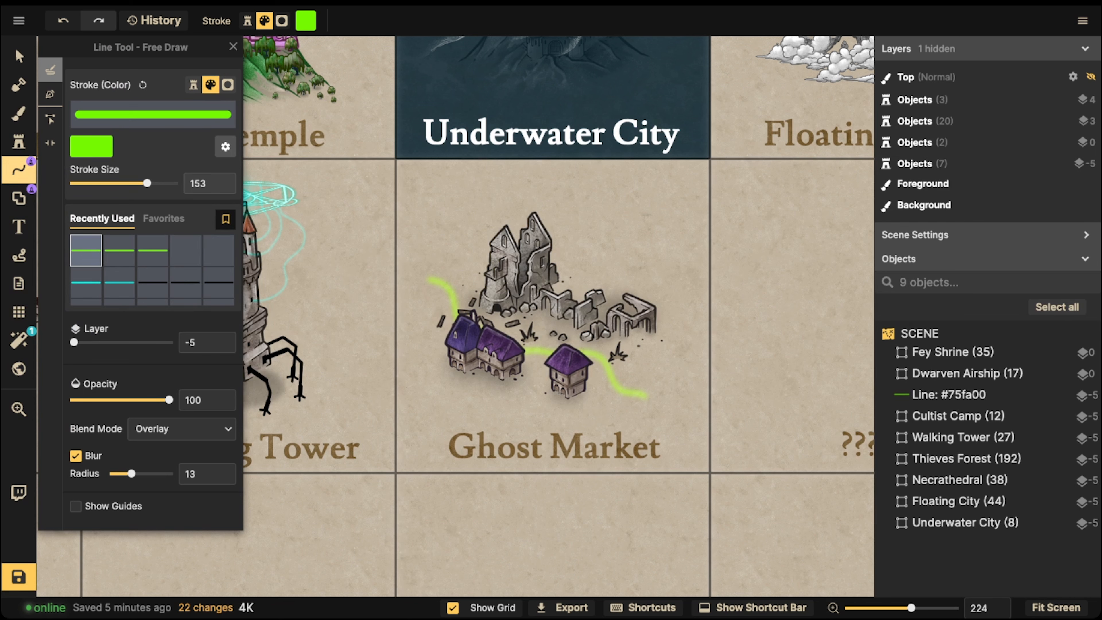
pyautogui.click(144, 399)
pyautogui.click(50, 95)
pyautogui.scroll(3, 498, 245)
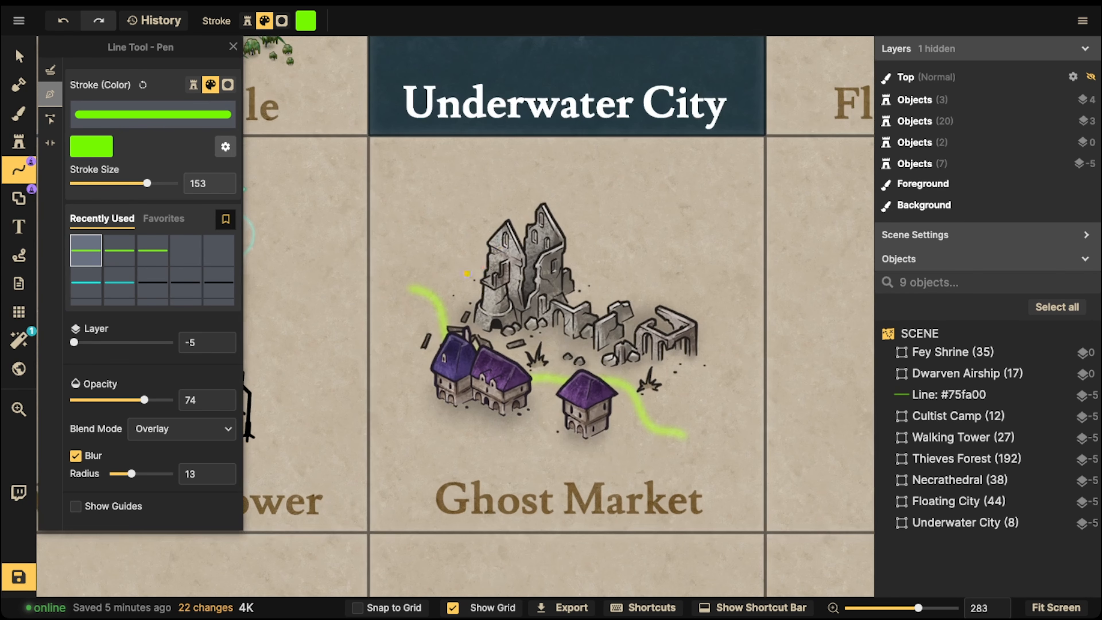
pyautogui.moveTo(425, 288); pyautogui.dragTo(426, 181)
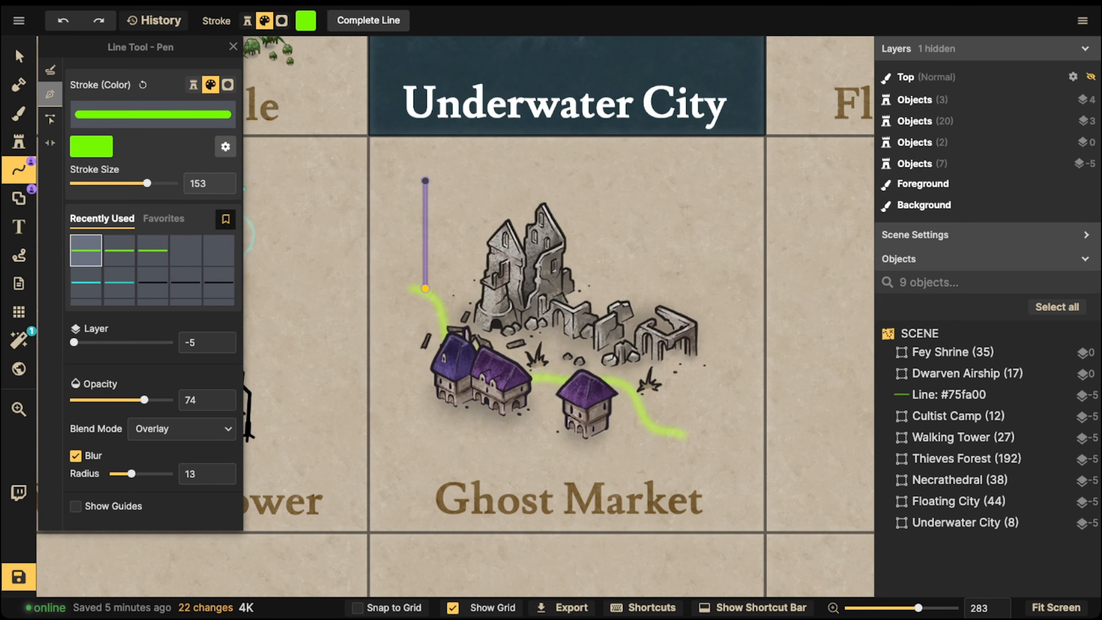
pyautogui.doubleClick(426, 181)
pyautogui.click(18, 56)
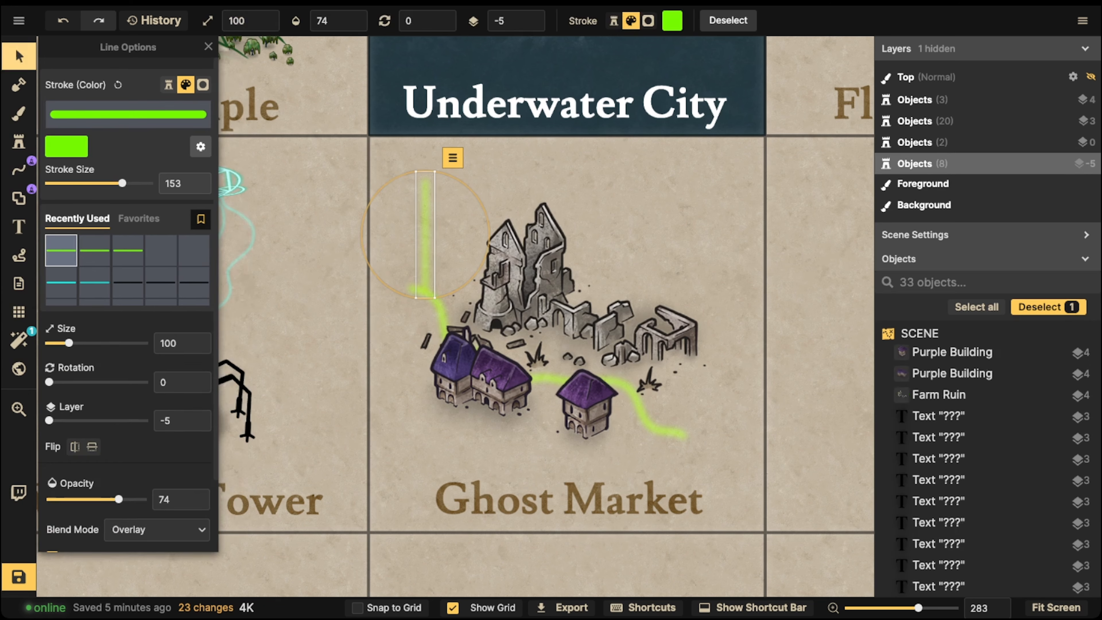
# Step: Reduce the vertical line's stroke size to 114 and paste a copy of it over the ruin's towers
pyautogui.moveTo(123, 183); pyautogui.dragTo(118, 183)
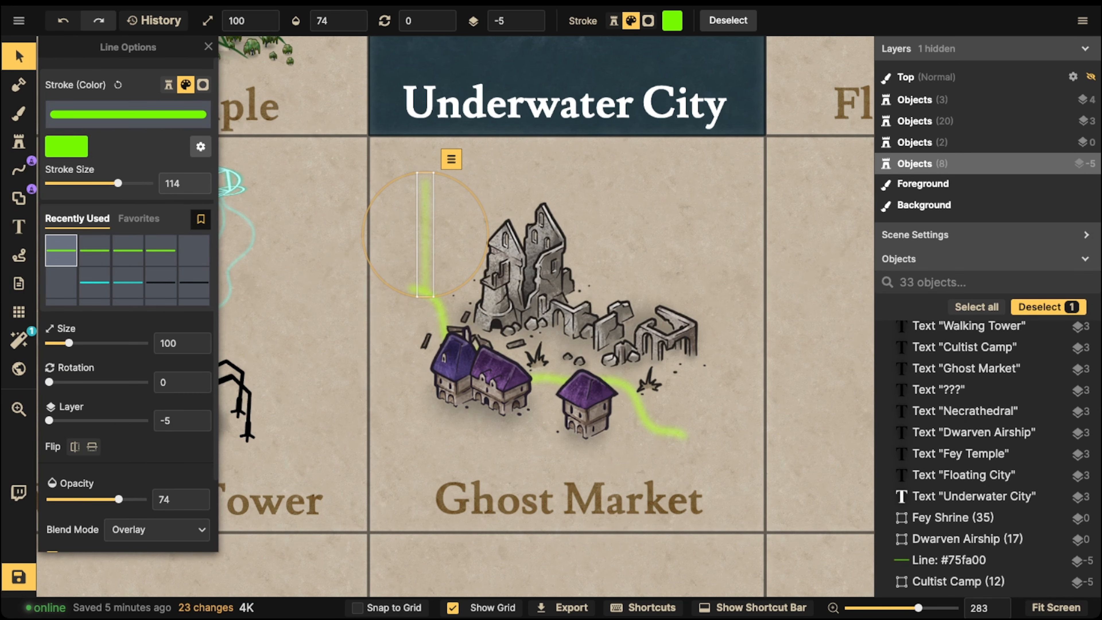
pyautogui.scroll(-1, 406, 203)
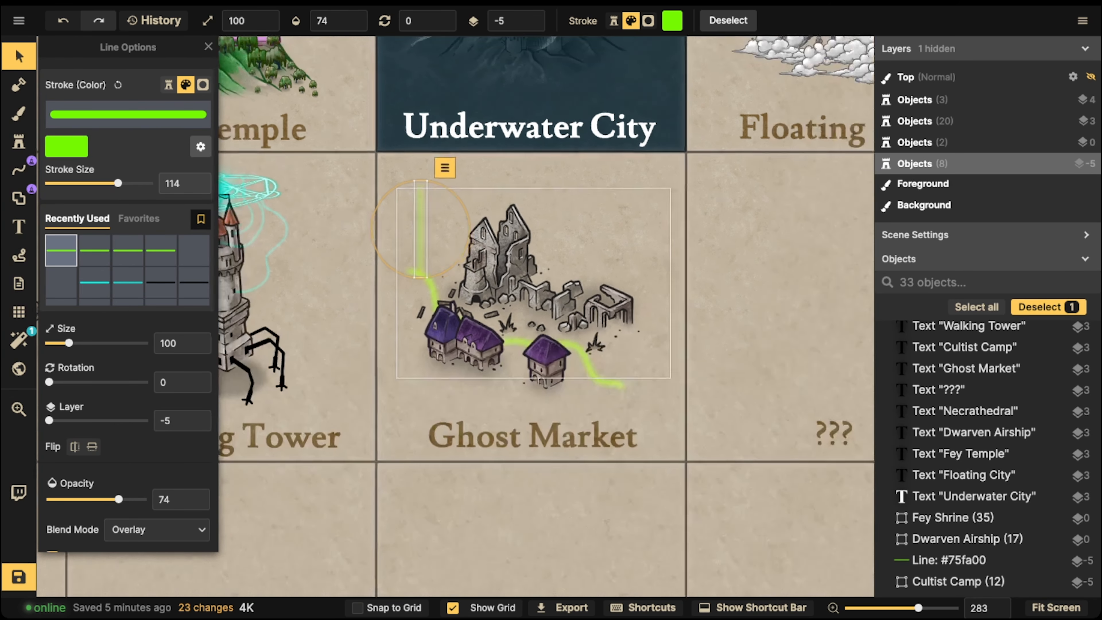
pyautogui.scroll(-1, 401, 214)
pyautogui.press('super+c')
pyautogui.press('super+v')
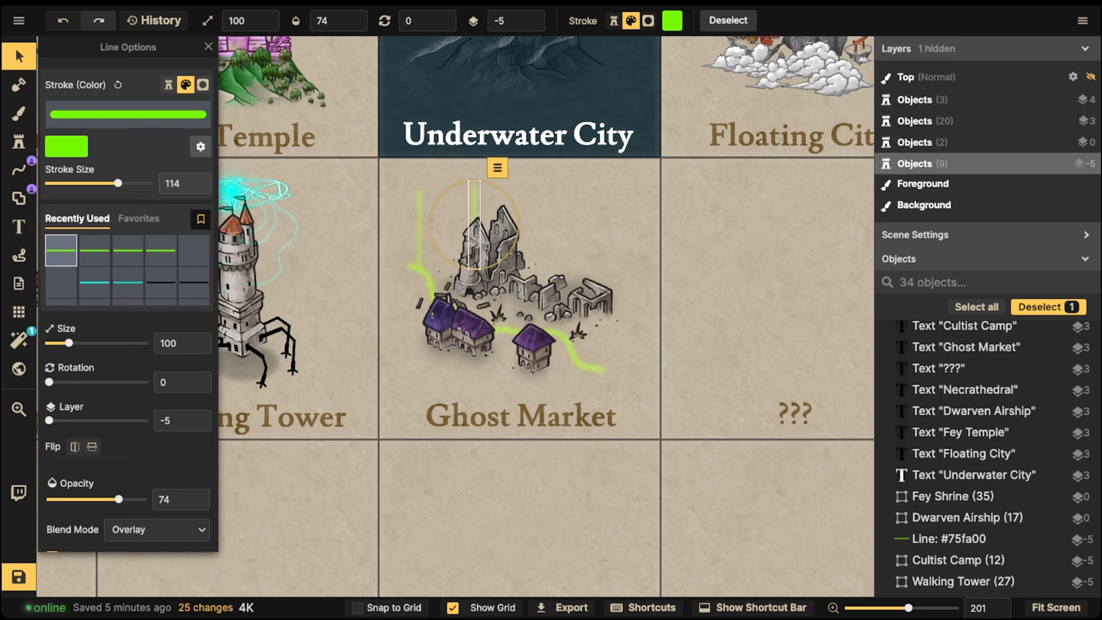
# Step: Move the copied vertical green line down to the winding line below the ruin's towers and set its layer to 4
pyautogui.moveTo(474, 225); pyautogui.dragTo(499, 287)
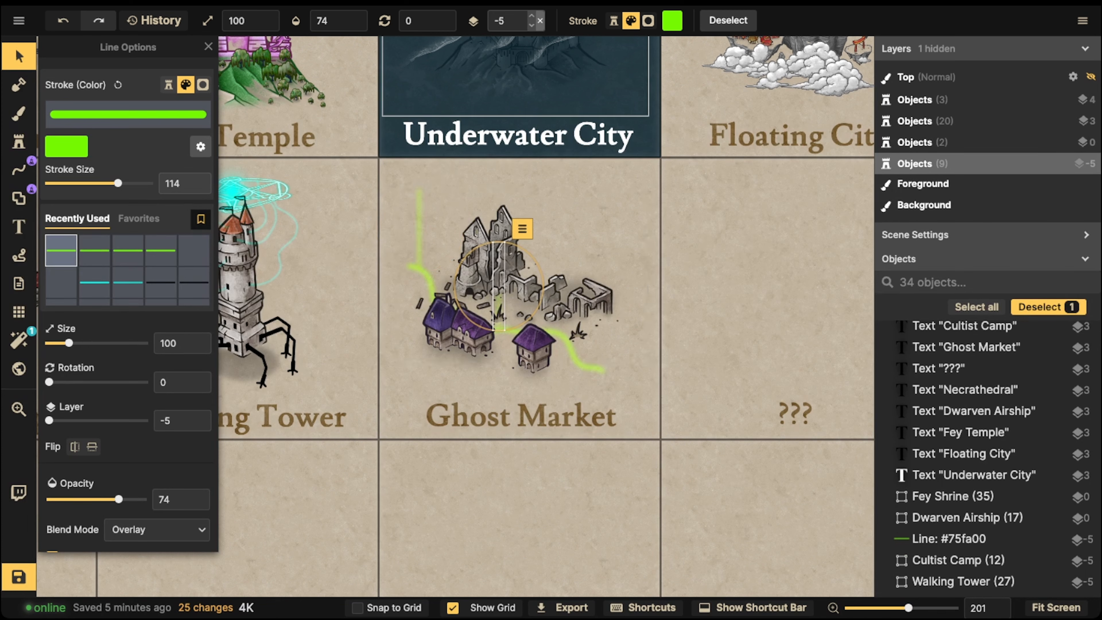
pyautogui.click(540, 21)
pyautogui.click(531, 16)
pyautogui.click(531, 16)
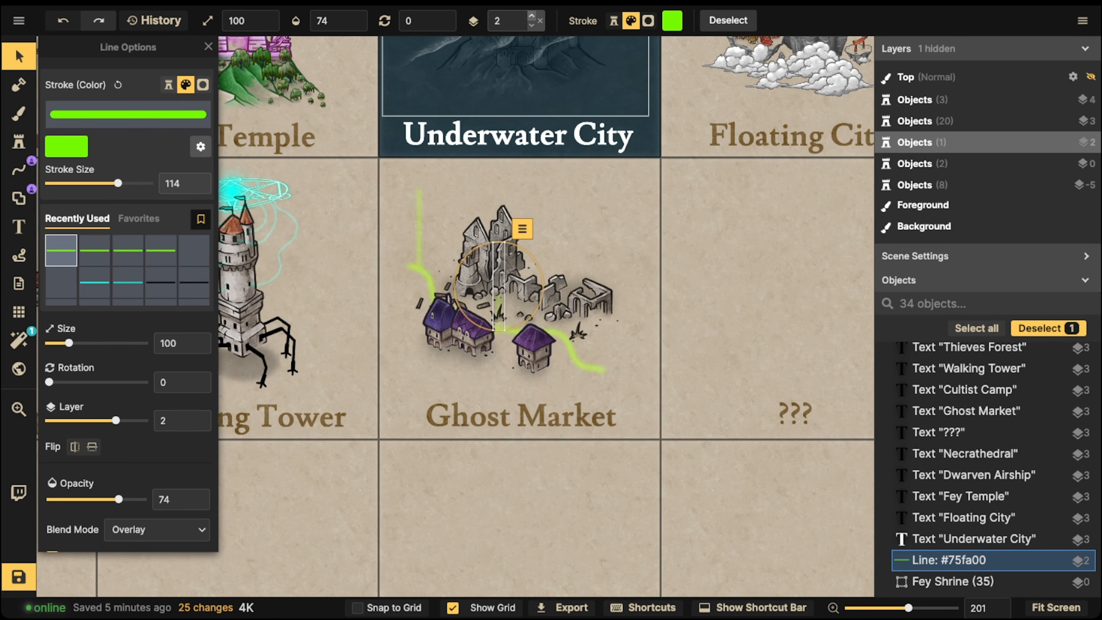
pyautogui.click(531, 16)
pyautogui.click(531, 16)
# Step: Lower the Farm Ruin stamp to layer 1
pyautogui.scroll(3, 510, 271)
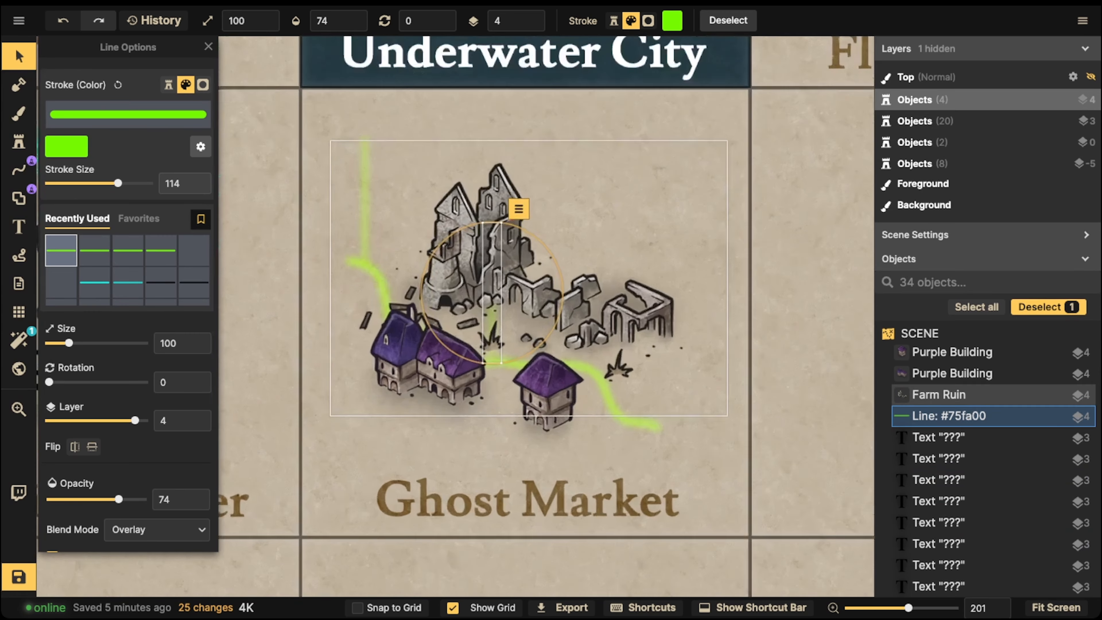
pyautogui.click(511, 270)
pyautogui.click(532, 26)
pyautogui.click(532, 25)
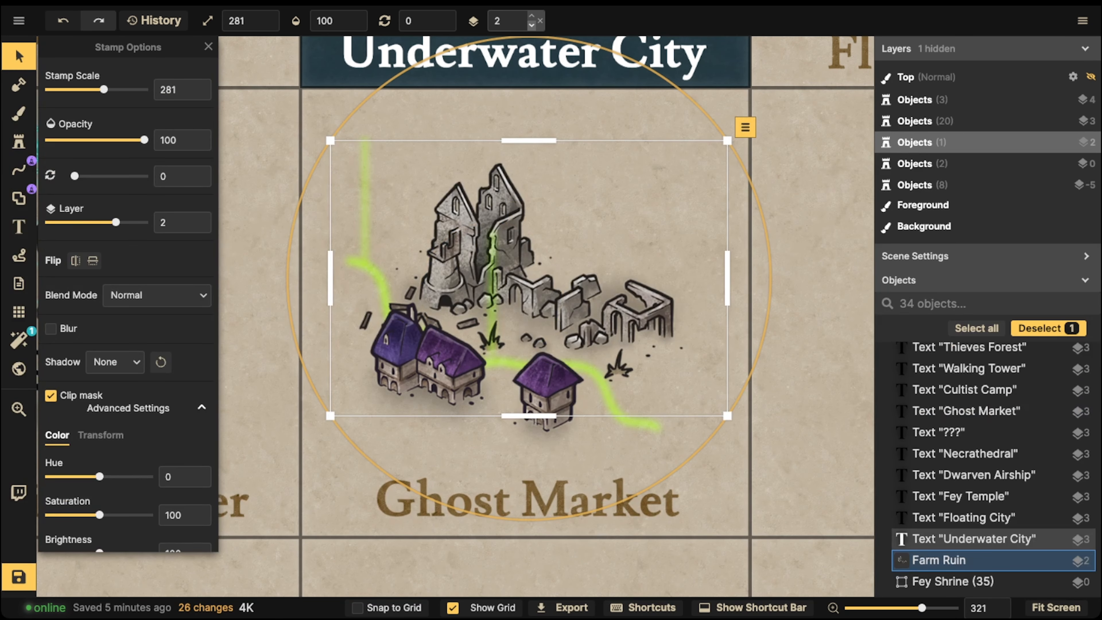
pyautogui.click(532, 26)
# Step: Duplicate the vertical green line twice, placing one copy at the winding line's right end and one behind the small purple building
pyautogui.click(492, 290)
pyautogui.hotkey('ctrl', 'c')
pyautogui.hotkey('ctrl', 'v')
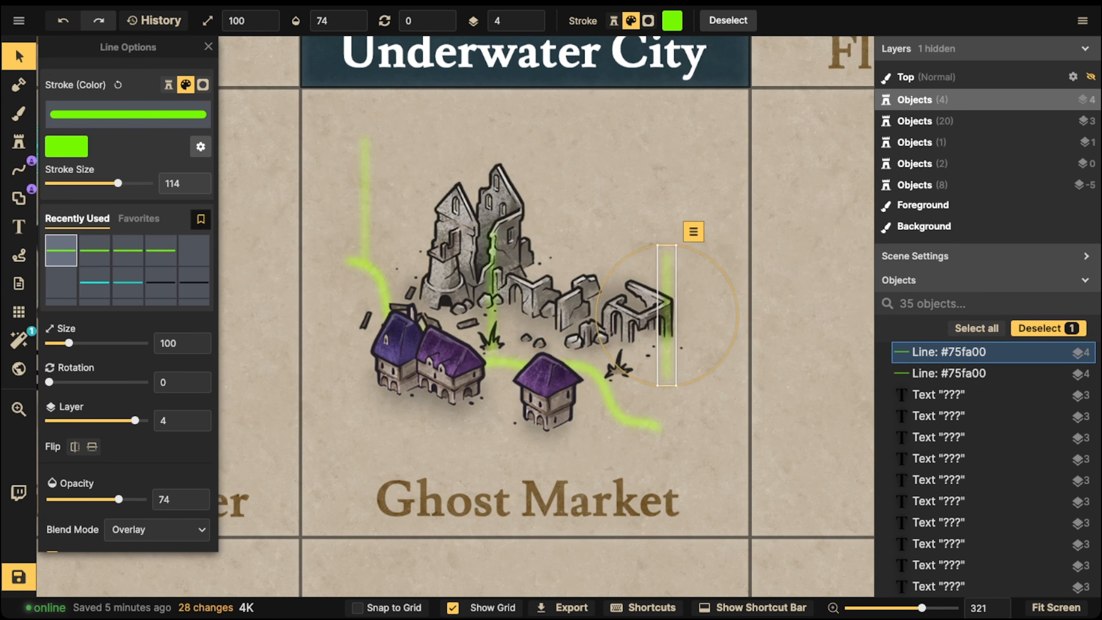
pyautogui.moveTo(667, 316); pyautogui.dragTo(659, 364)
pyautogui.hotkey('ctrl', 'v')
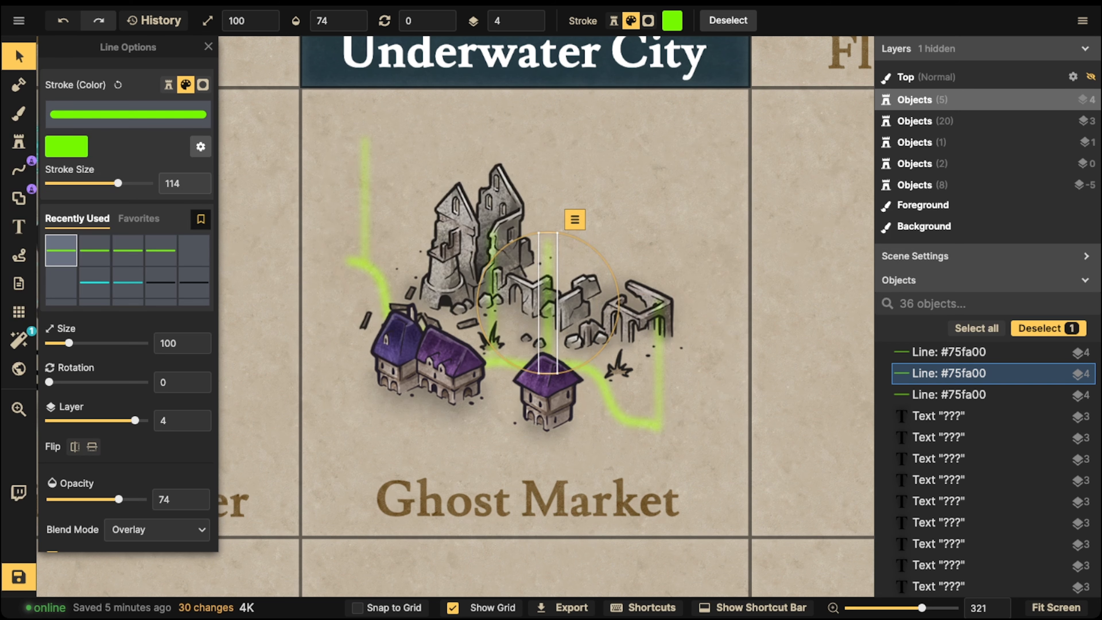
pyautogui.moveTo(548, 304); pyautogui.dragTo(558, 305)
# Step: Paste another vertical green line, reduce its size to 60, and place it just right of the leftmost tall line
pyautogui.hotkey('ctrl', 'v')
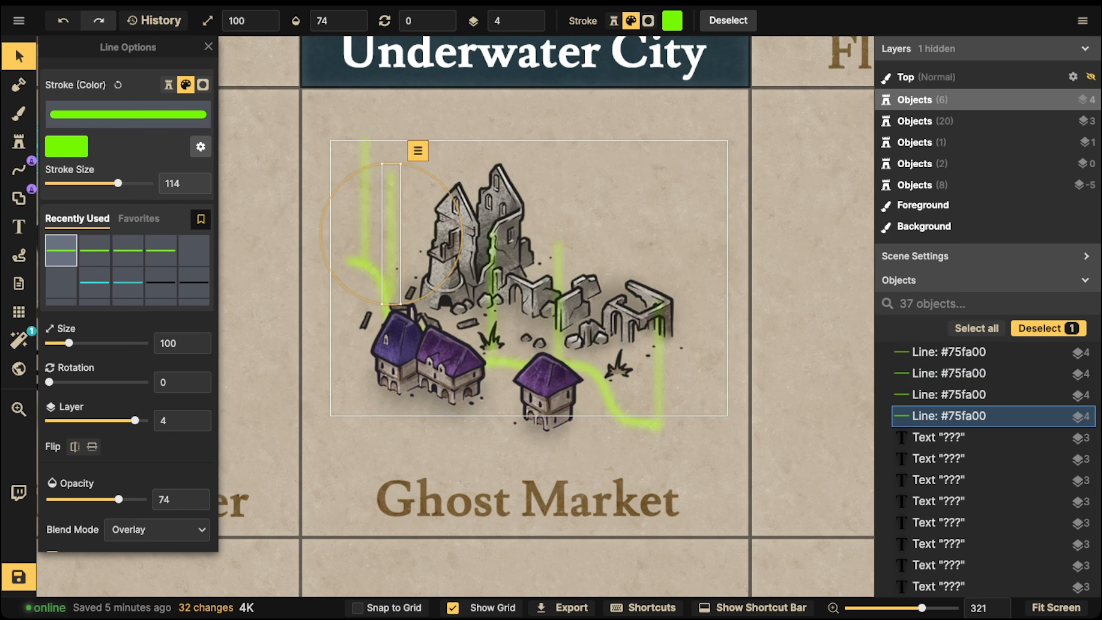
pyautogui.press('[')
pyautogui.press('[')
pyautogui.press('[')
pyautogui.press('[')
pyautogui.moveTo(391, 234); pyautogui.dragTo(381, 235)
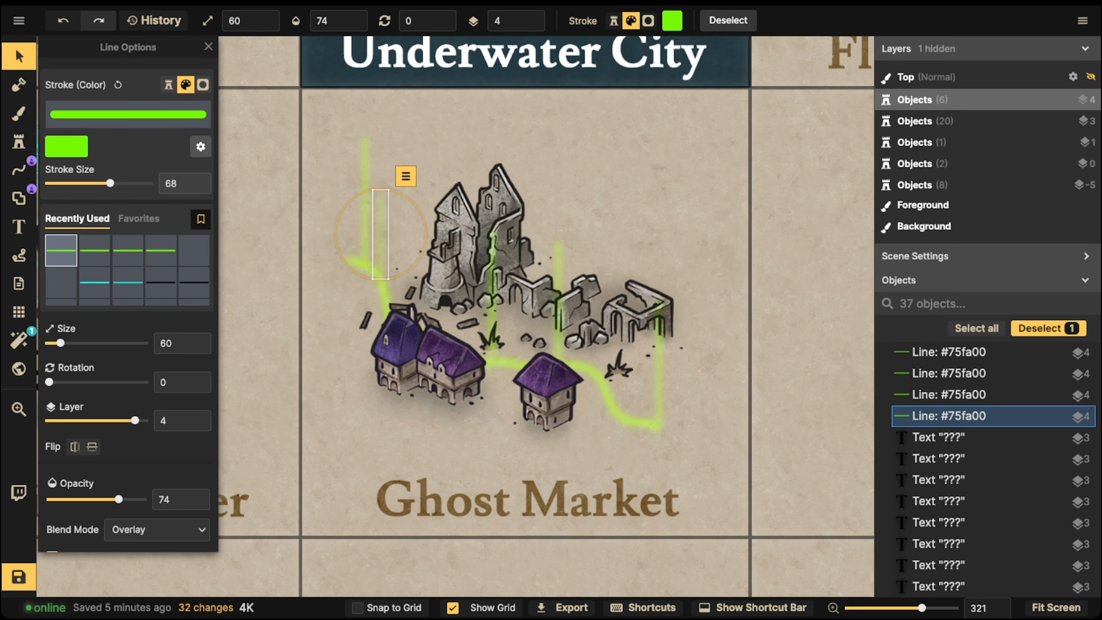
# Step: Duplicate the size 60 line twice, placing one copy below the ruin's central arch and one near the winding line's right end
pyautogui.hotkey('ctrl', 'c')
pyautogui.hotkey('ctrl', 'v')
pyautogui.moveTo(403, 272); pyautogui.dragTo(517, 322)
pyautogui.hotkey('ctrl', 'v')
pyautogui.moveTo(640, 373); pyautogui.dragTo(636, 382)
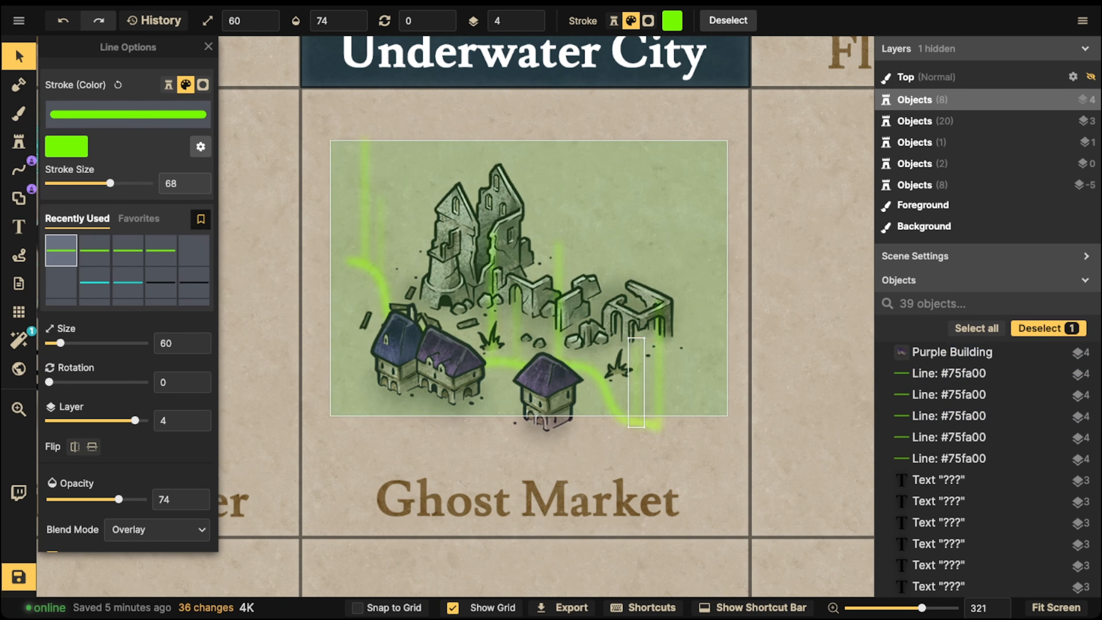
# Step: Paste another copy of the green line, shrink it to size 30, and move it left of the tallest line
pyautogui.hotkey('ctrl', 'v')
pyautogui.press('[')
pyautogui.press('[')
pyautogui.press('[')
pyautogui.moveTo(408, 157); pyautogui.dragTo(329, 190)
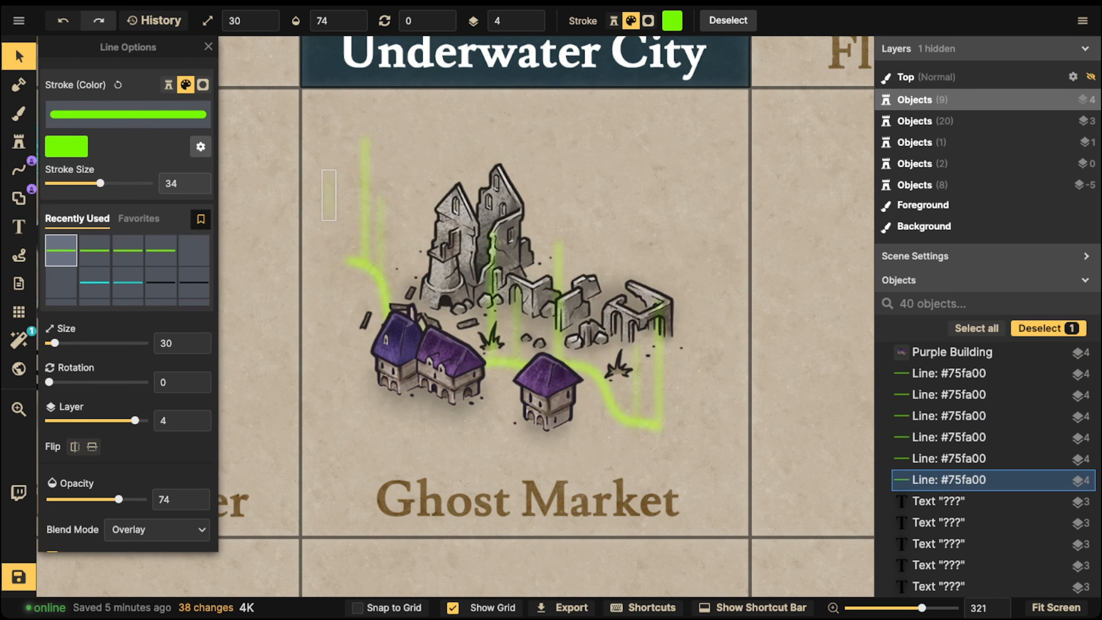
# Step: Raise the size 30 green line's opacity to 100
pyautogui.moveTo(119, 499); pyautogui.dragTo(98, 490)
pyautogui.click(174, 499)
pyautogui.scroll(-1, 170, 499)
pyautogui.scroll(-2, 169, 499)
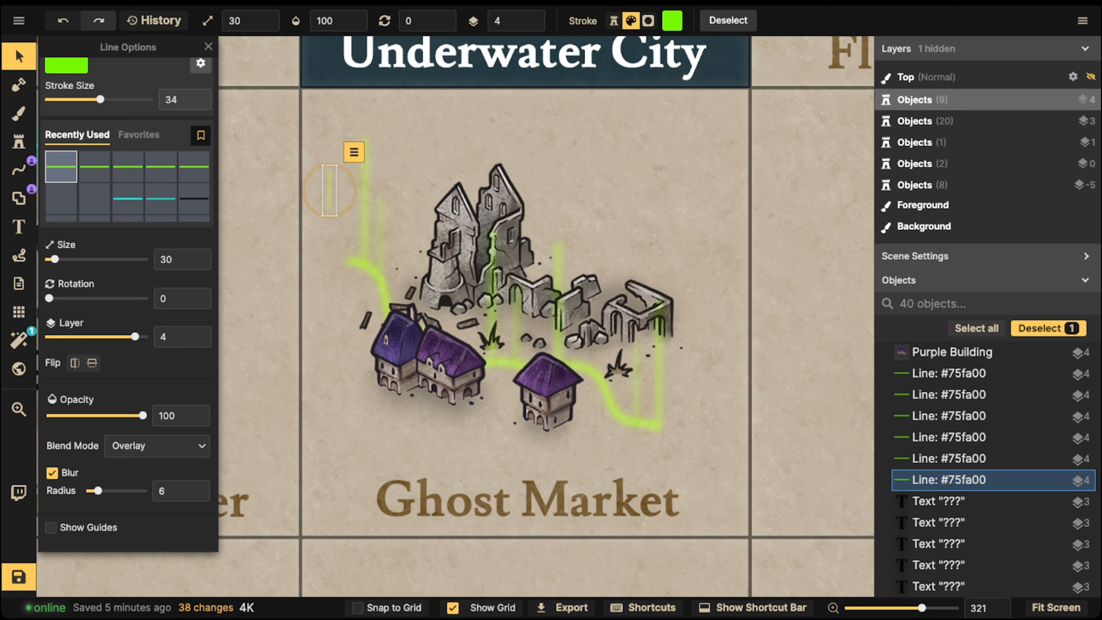
# Step: Paste three copies of the size 30 green line along the winding line, including one at its left end
pyautogui.hotkey('ctrl', 'c')
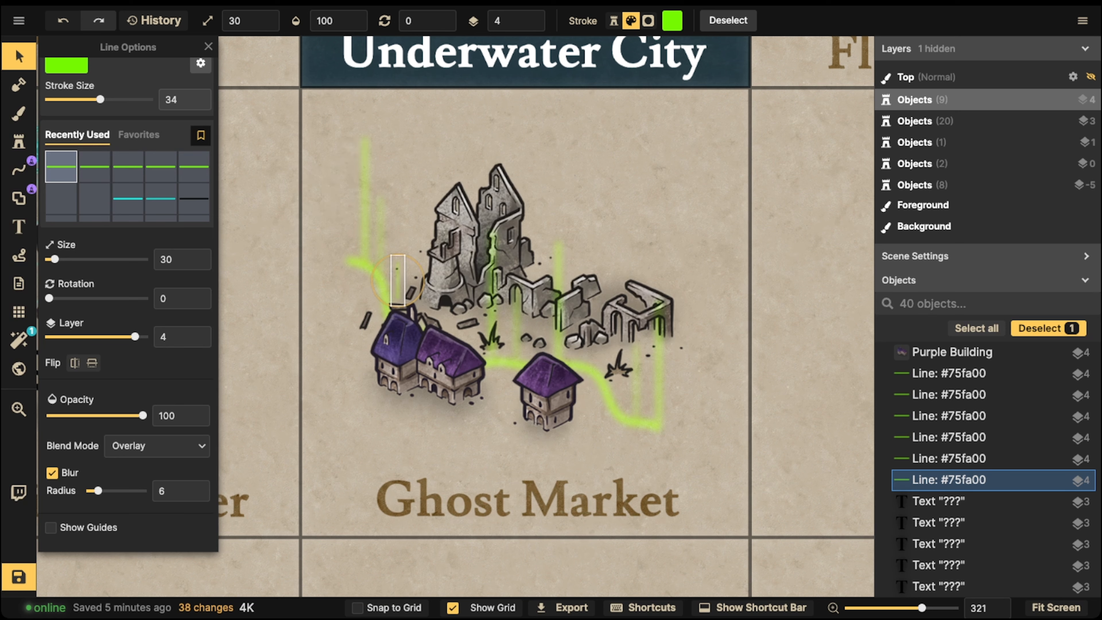
pyautogui.hotkey('ctrl', 'v')
pyautogui.moveTo(354, 219); pyautogui.dragTo(346, 236)
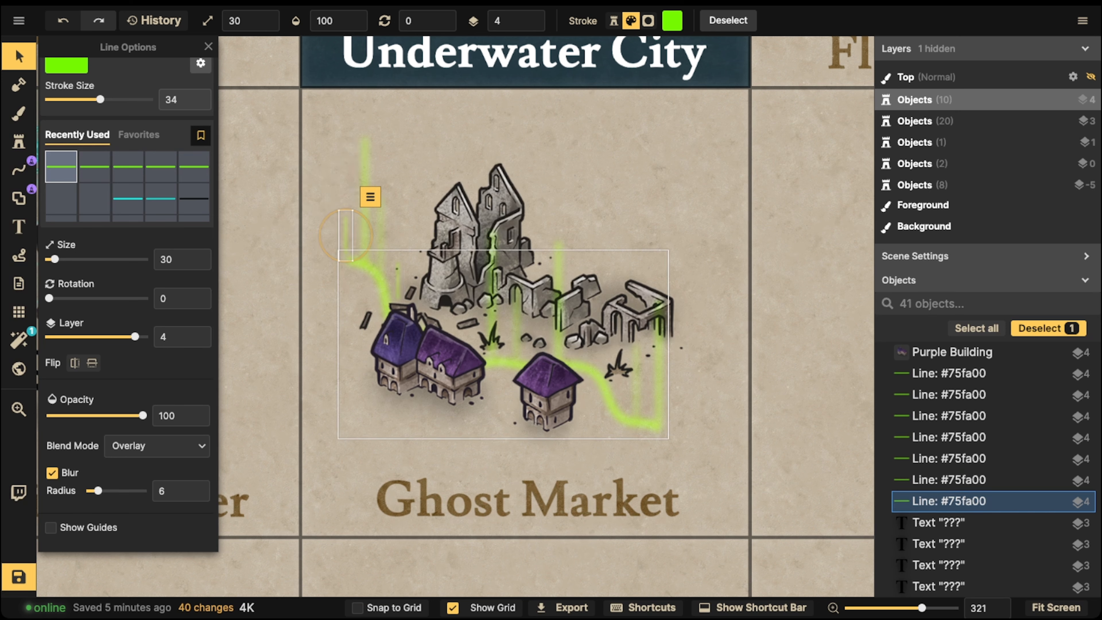
pyautogui.hotkey('ctrl', 'v')
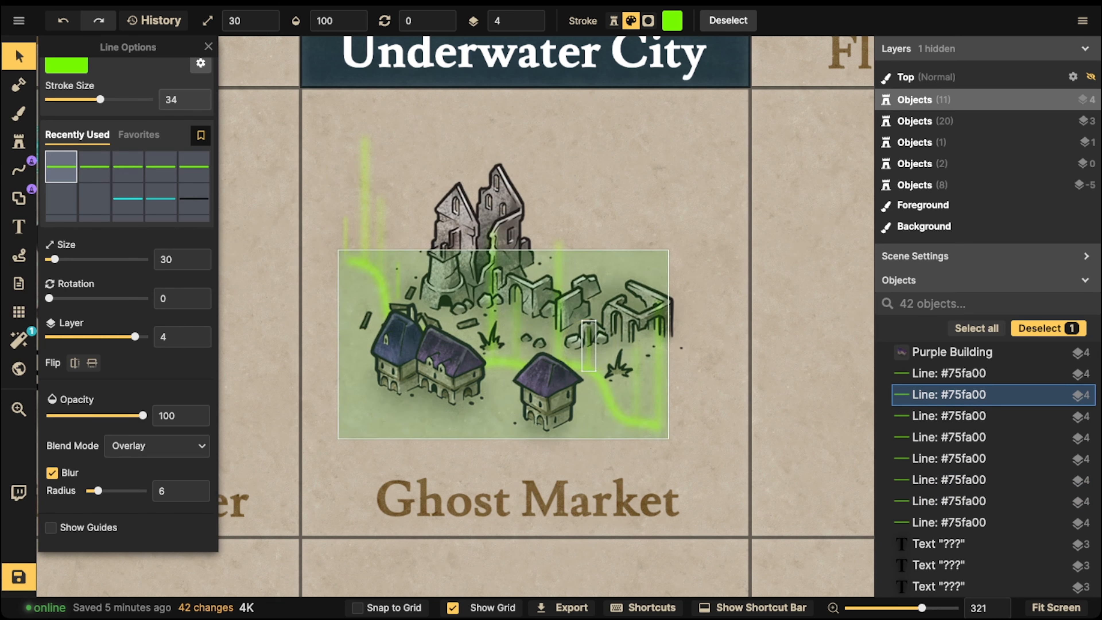
pyautogui.hotkey('ctrl', 'v')
pyautogui.press('Escape')
pyautogui.scroll(-5, 416, 282)
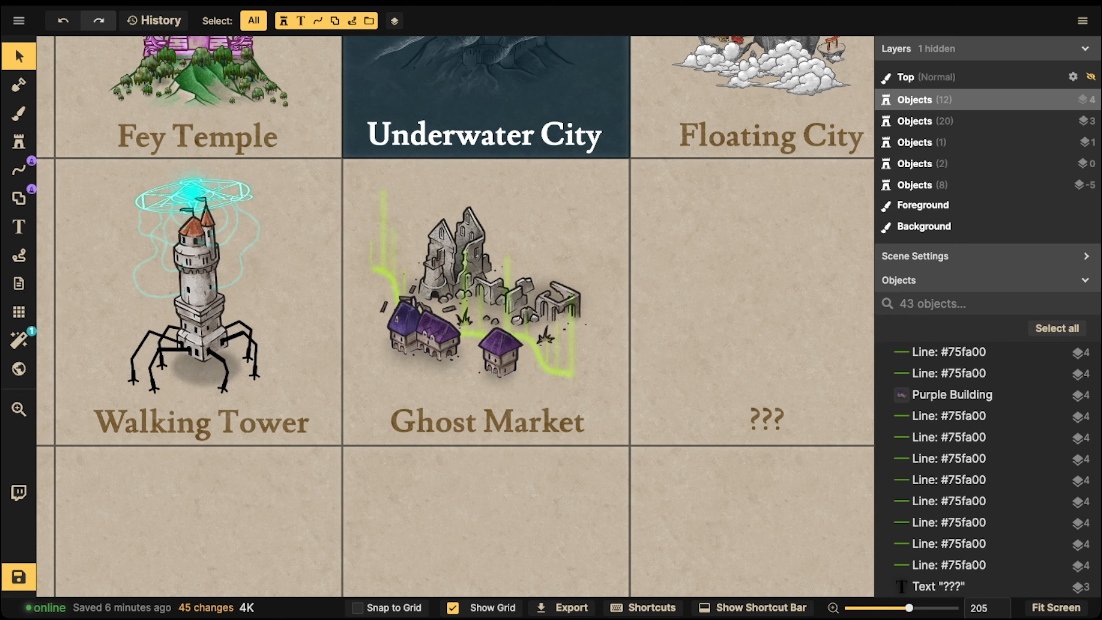
# Step: Draw thin branching green tendrils with Free Draw below and left of the purple buildings and beneath the winding line's right end
pyautogui.scroll(2, 407, 278)
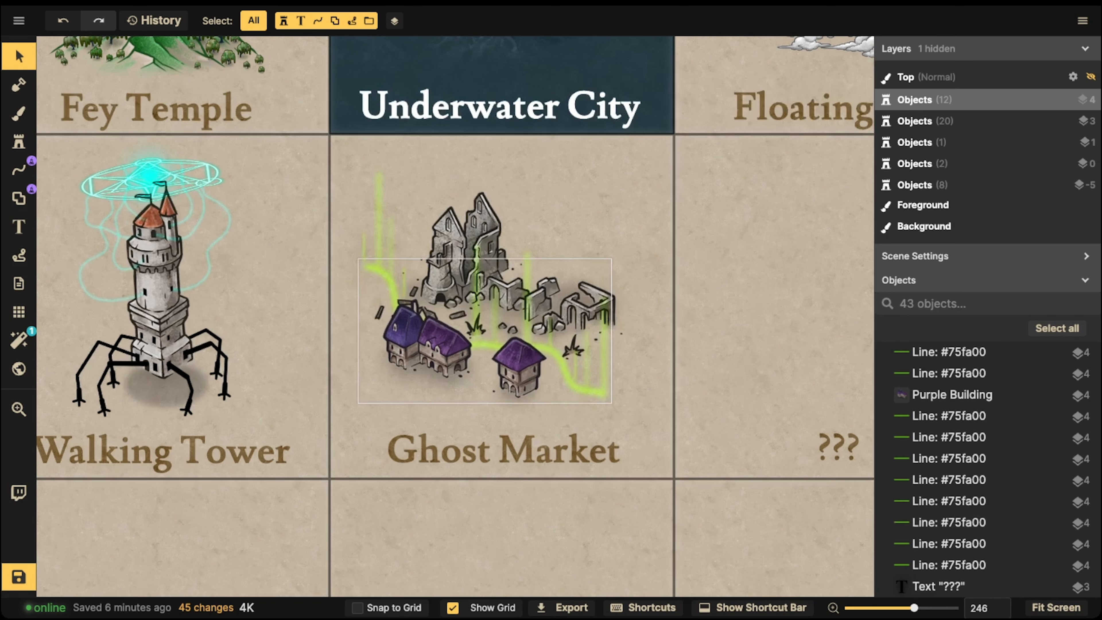
pyautogui.click(18, 170)
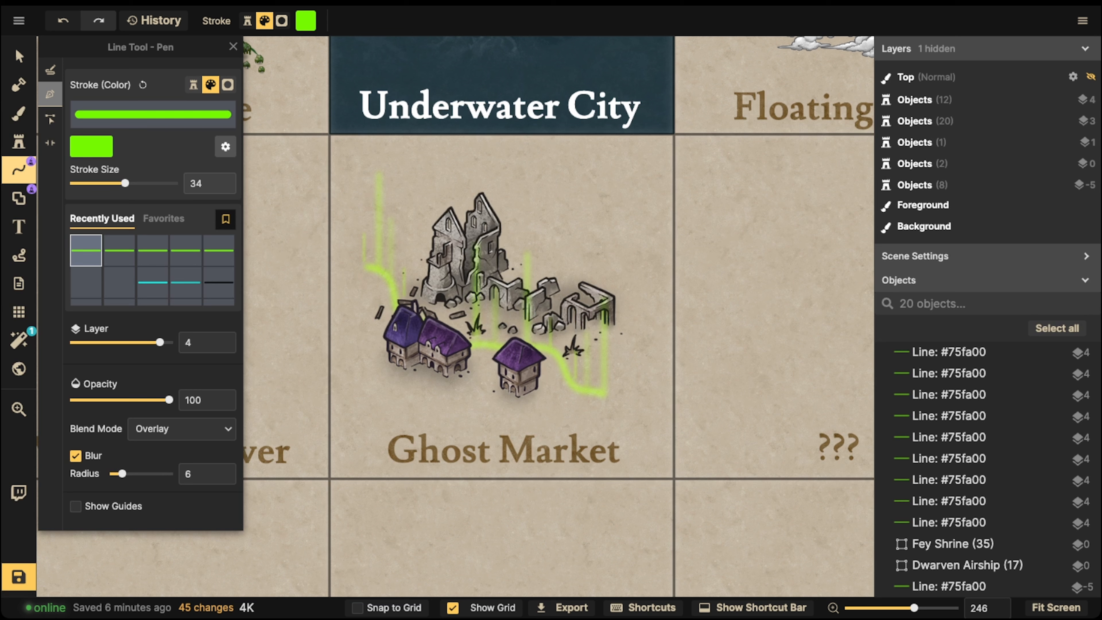
pyautogui.click(50, 70)
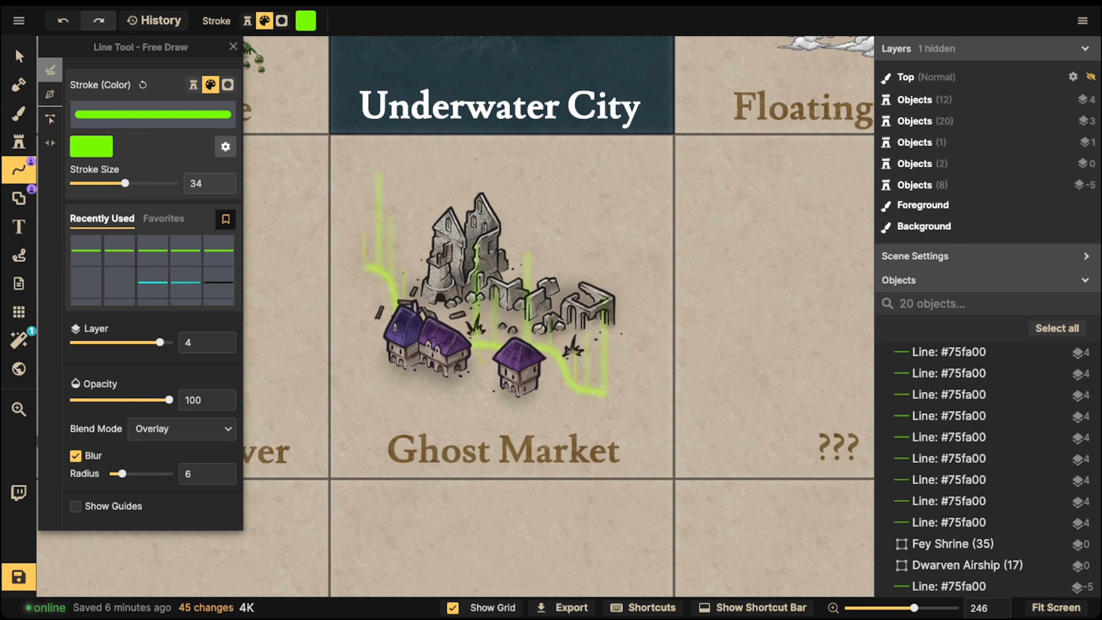
pyautogui.moveTo(473, 387)
pyautogui.mouseDown()
pyautogui.moveTo(438, 386)
pyautogui.moveTo(506, 395)
pyautogui.moveTo(454, 407)
pyautogui.mouseUp()
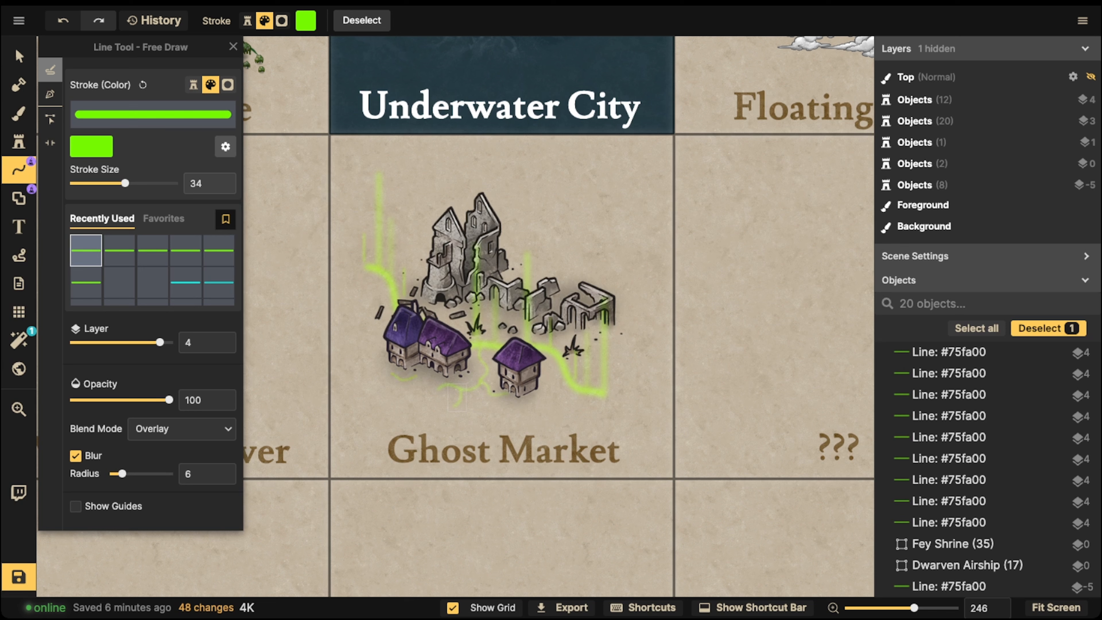
pyautogui.moveTo(376, 344)
pyautogui.mouseDown()
pyautogui.moveTo(344, 344)
pyautogui.moveTo(381, 372)
pyautogui.moveTo(415, 378)
pyautogui.mouseUp()
pyautogui.press('Escape')
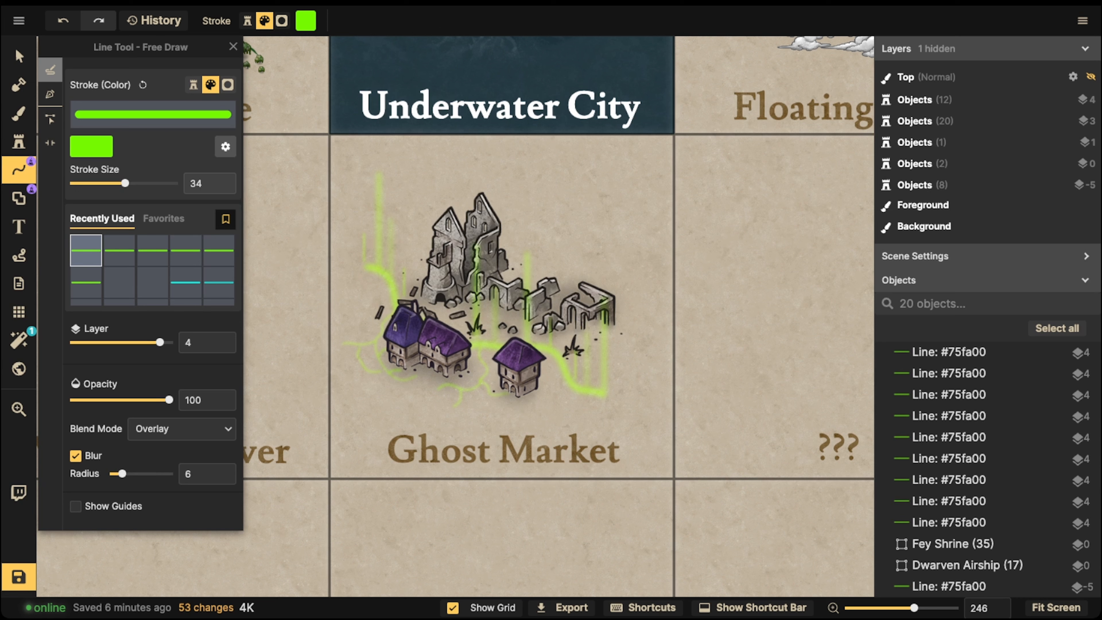
pyautogui.moveTo(561, 397)
pyautogui.mouseDown()
pyautogui.moveTo(542, 390)
pyautogui.moveTo(540, 415)
pyautogui.mouseUp()
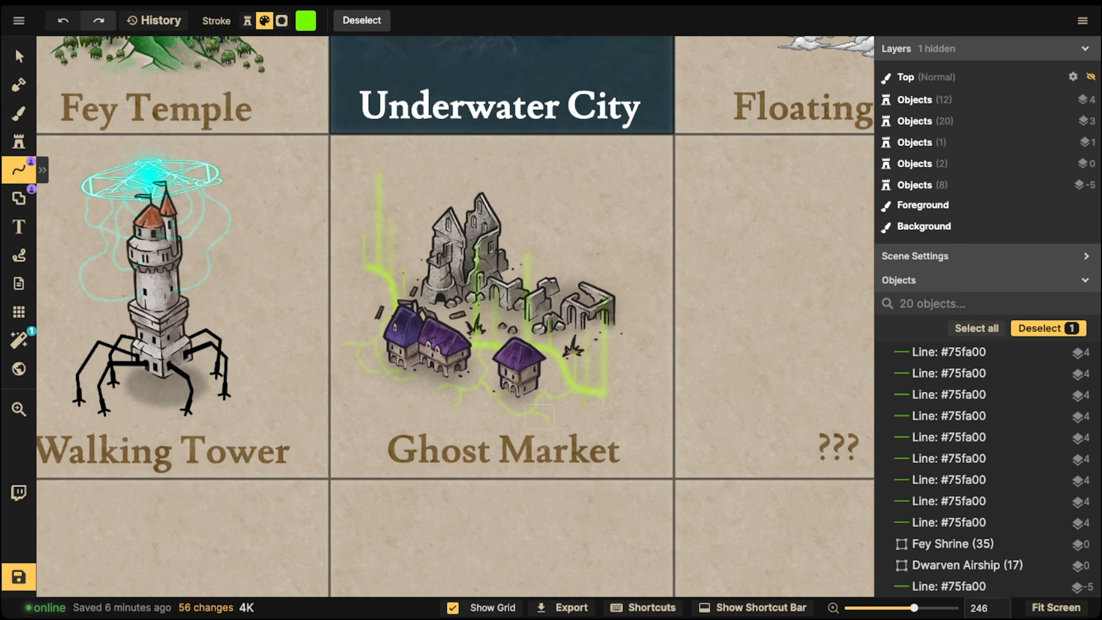
pyautogui.press('Escape')
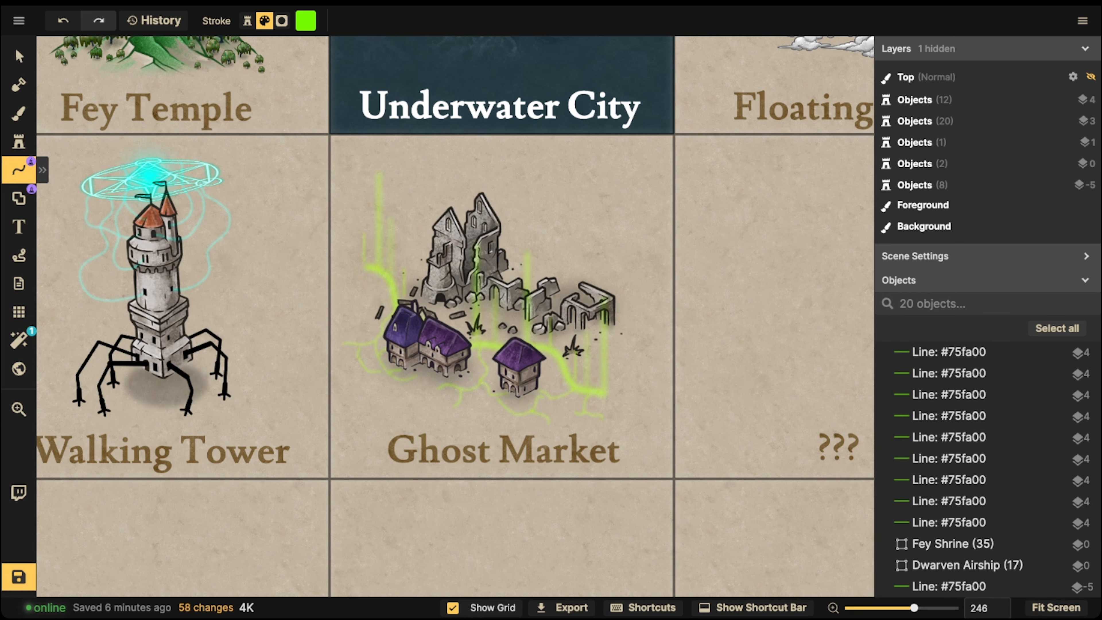
# Step: Select all the Ghost Market pieces together and nudge them slightly upward
pyautogui.click(19, 56)
pyautogui.scroll(-1, 383, 241)
pyautogui.moveTo(350, 179); pyautogui.dragTo(647, 409)
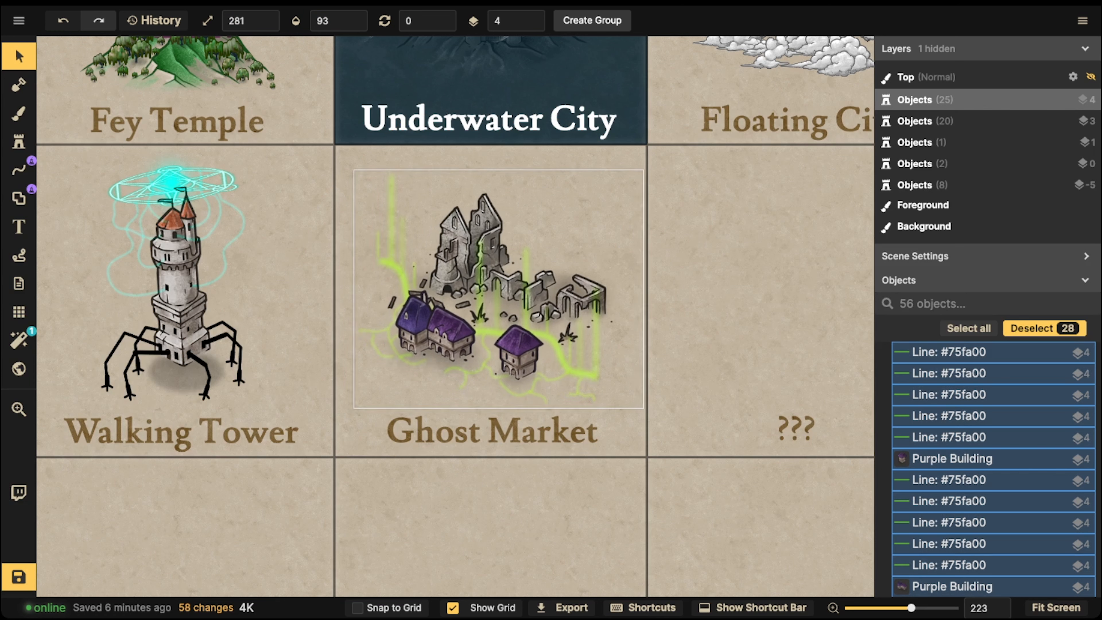
pyautogui.moveTo(465, 263); pyautogui.dragTo(465, 260)
pyautogui.click(412, 217)
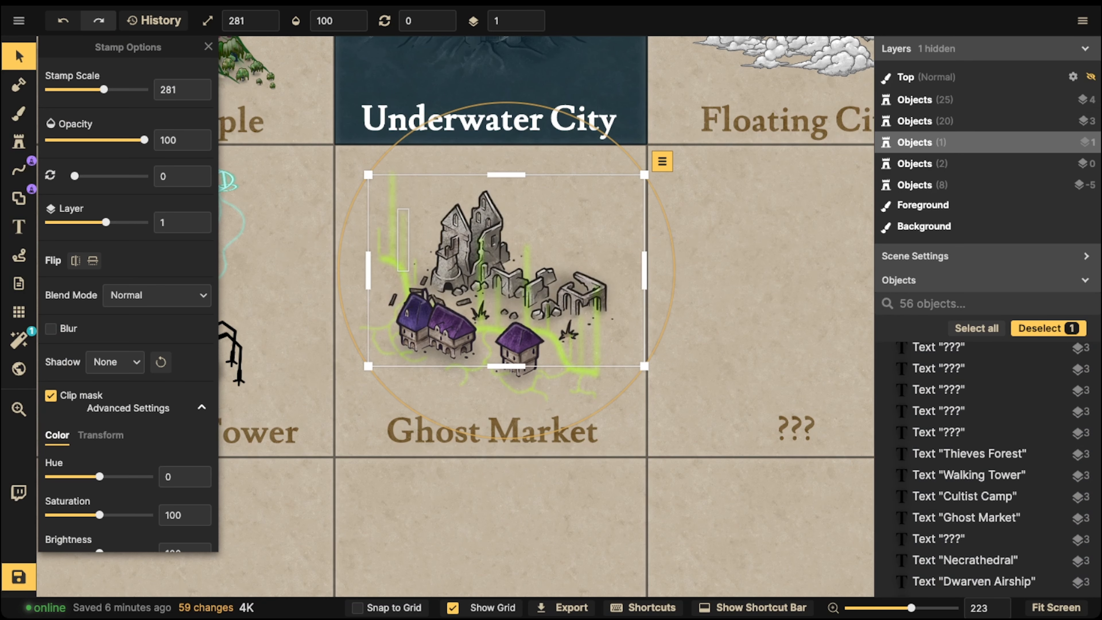
# Step: Limit selection to lines, select all the Ghost Market's green lines, and turn off their stroke shadow
pyautogui.click(19, 85)
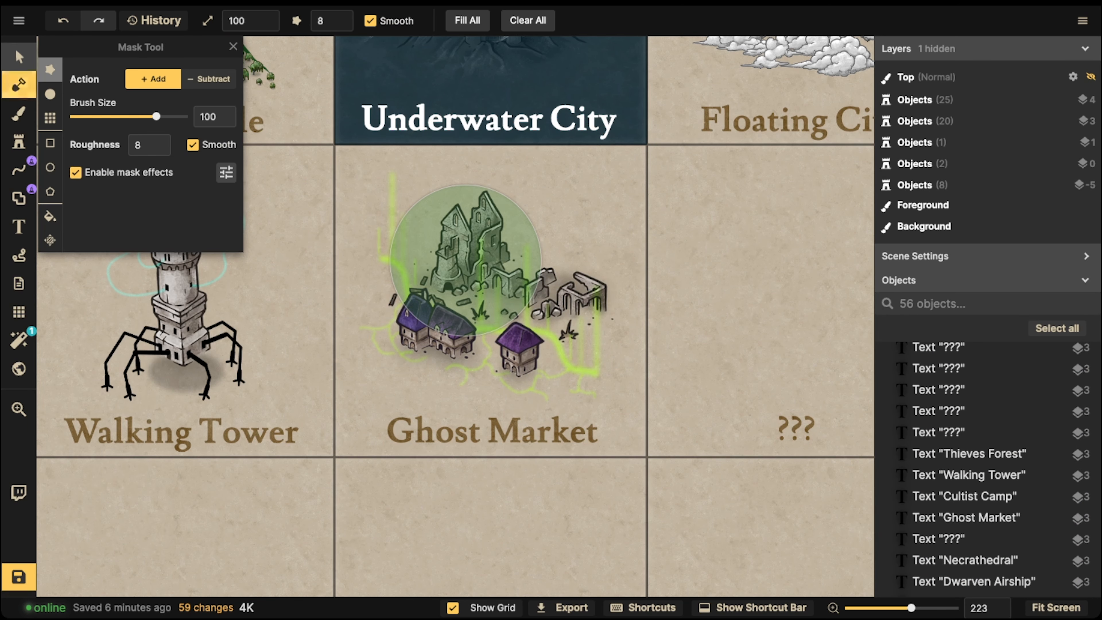
pyautogui.click(19, 57)
pyautogui.click(253, 20)
pyautogui.click(318, 20)
pyautogui.moveTo(358, 181); pyautogui.dragTo(607, 393)
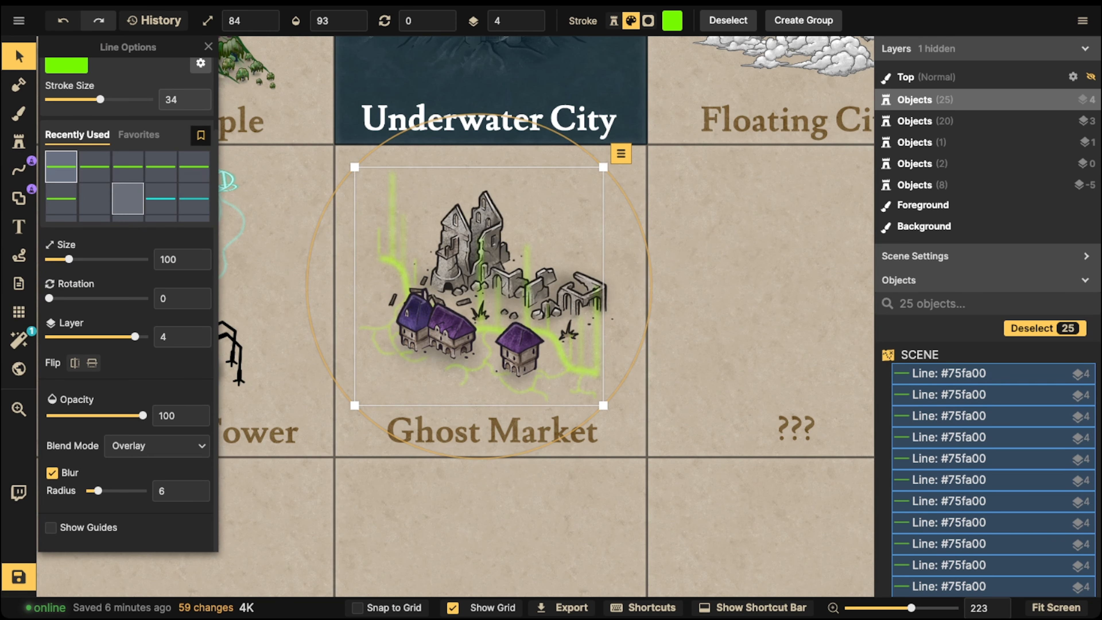
pyautogui.scroll(1, 182, 100)
pyautogui.click(200, 92)
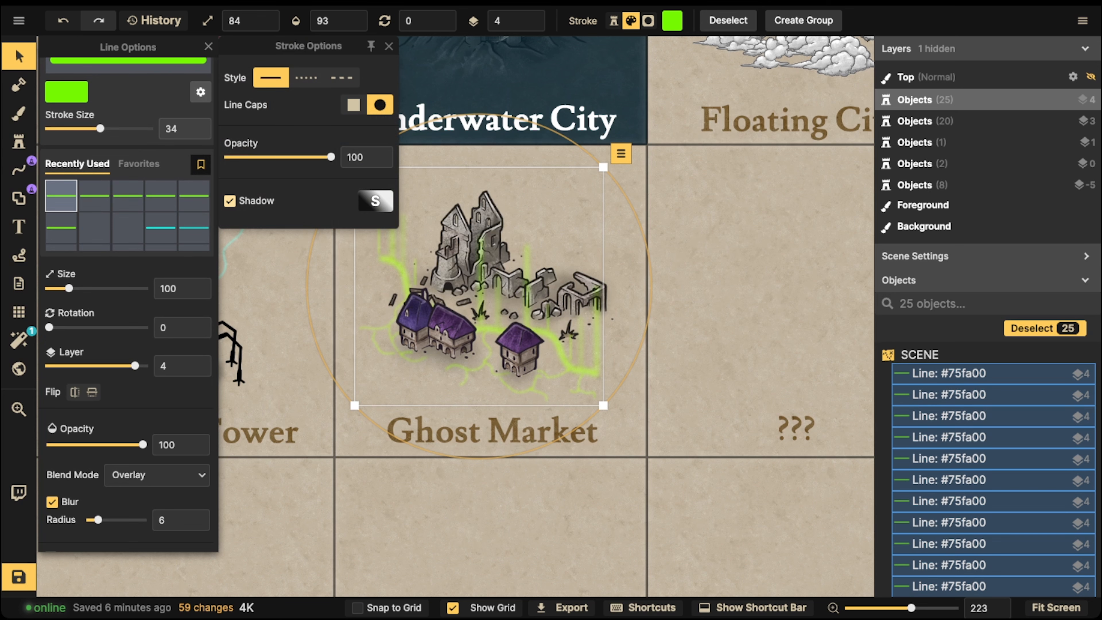
pyautogui.click(230, 201)
pyautogui.click(561, 322)
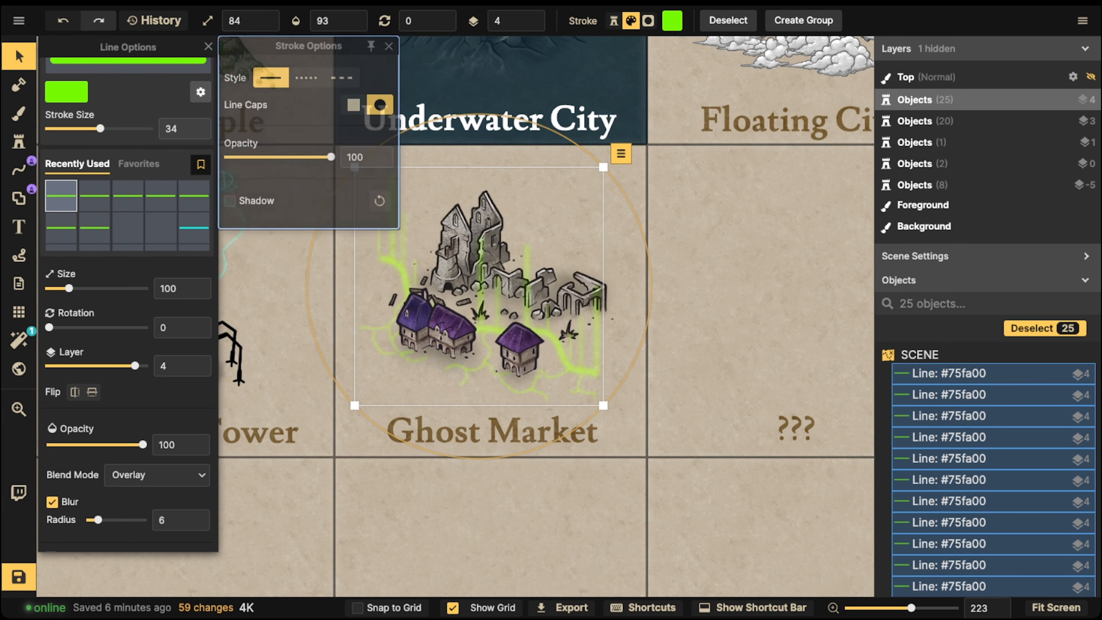
# Step: Examine the Ghost Market's winding line and thin green tendrils up close
pyautogui.scroll(-3, 560, 322)
pyautogui.scroll(6, 548, 242)
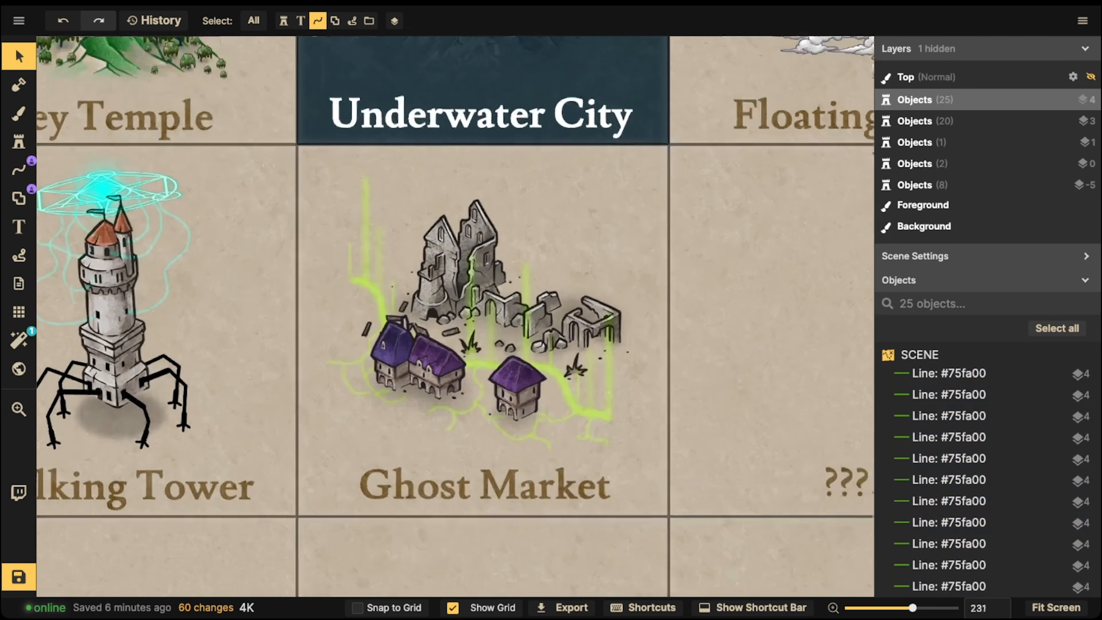
pyautogui.click(383, 311)
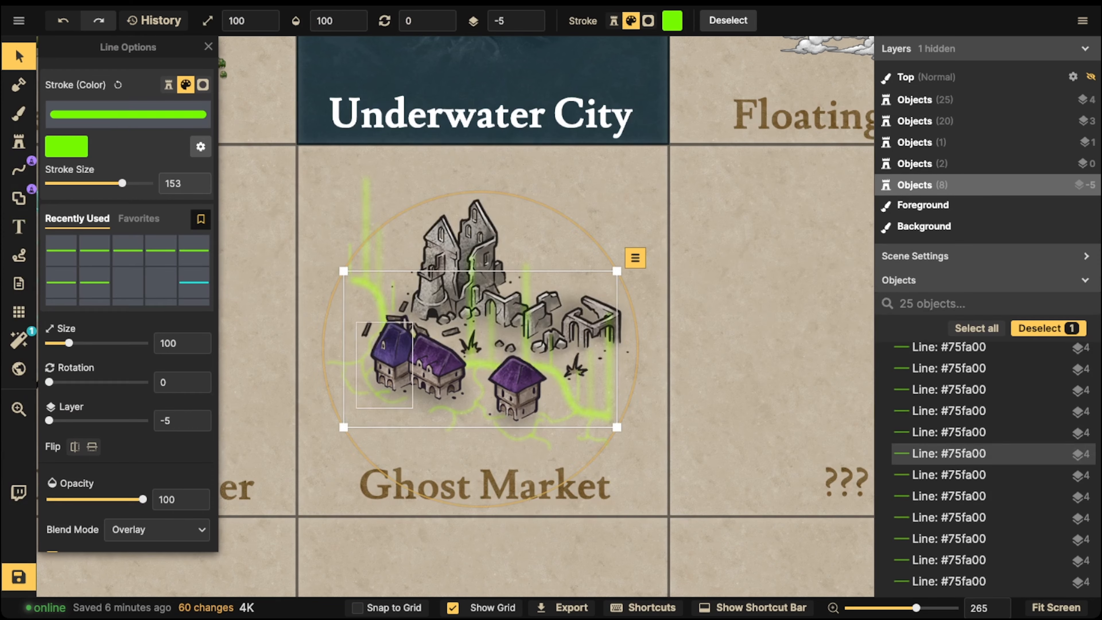
pyautogui.click(386, 356)
pyautogui.scroll(10, 387, 356)
pyautogui.moveTo(387, 356); pyautogui.dragTo(408, 278, button='middle')
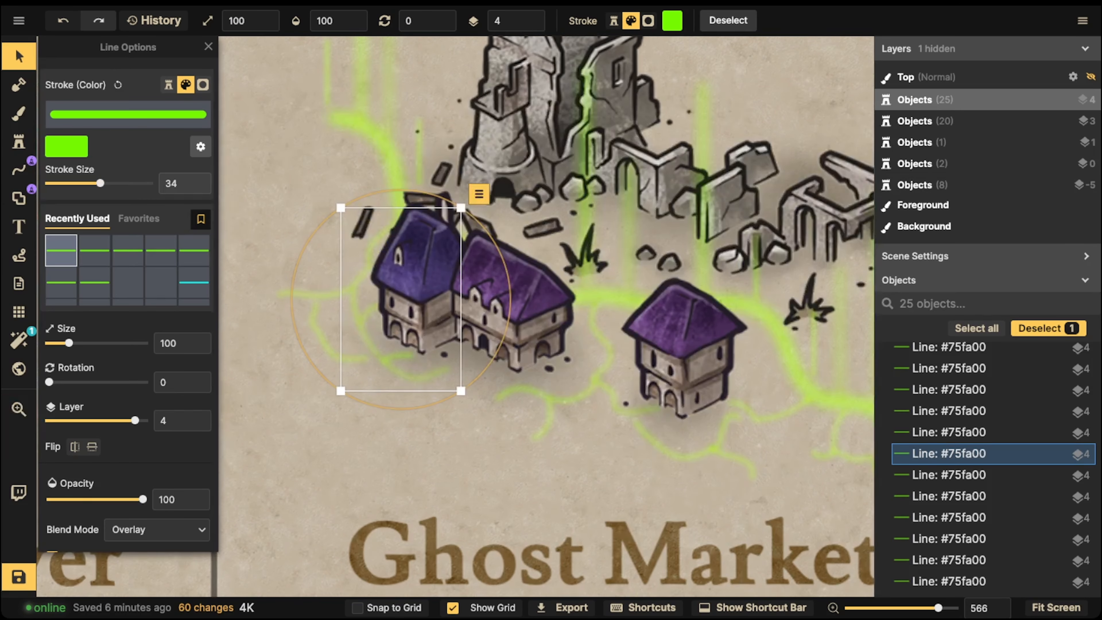
pyautogui.click(299, 185)
pyautogui.scroll(-10, 390, 208)
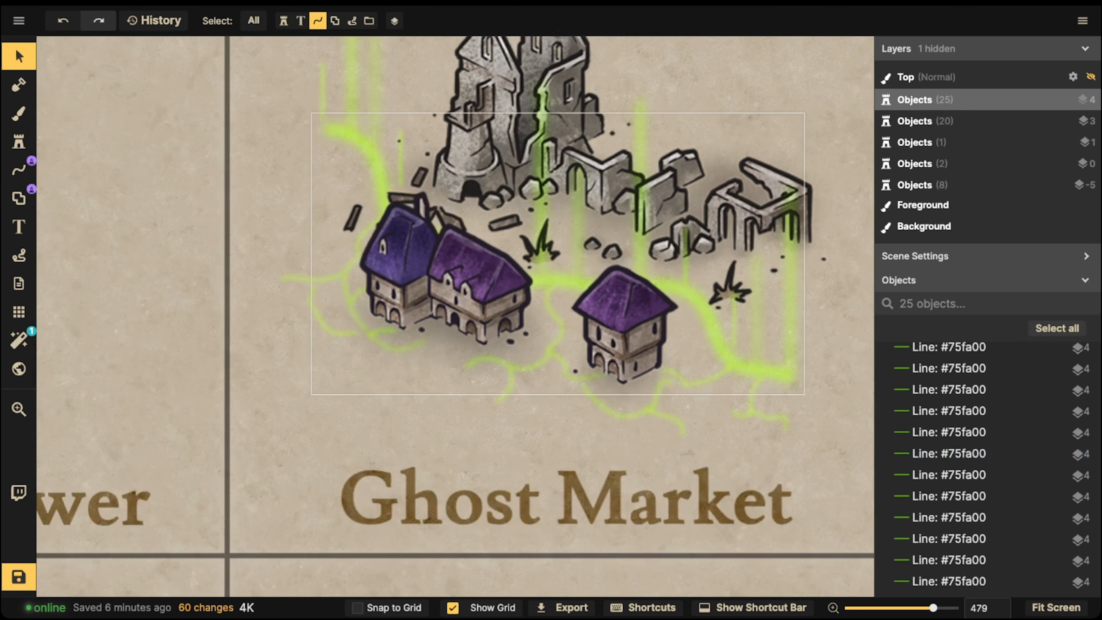
# Step: Allow all object types to be selected again and look over the Dwarven Airship group and the Cultist Camp and Walking Tower cells
pyautogui.moveTo(401, 143); pyautogui.dragTo(464, 366, button='middle')
pyautogui.moveTo(465, 260); pyautogui.dragTo(415, 565, button='middle')
pyautogui.moveTo(174, 347); pyautogui.dragTo(866, 319, button='middle')
pyautogui.click(254, 21)
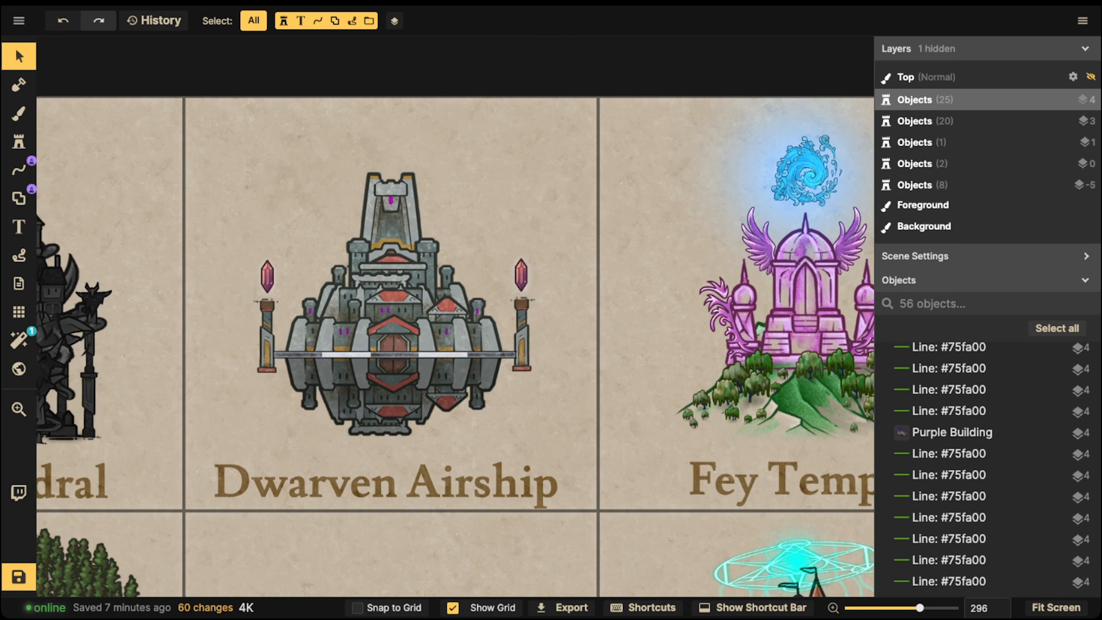
pyautogui.click(391, 202)
pyautogui.press('Escape')
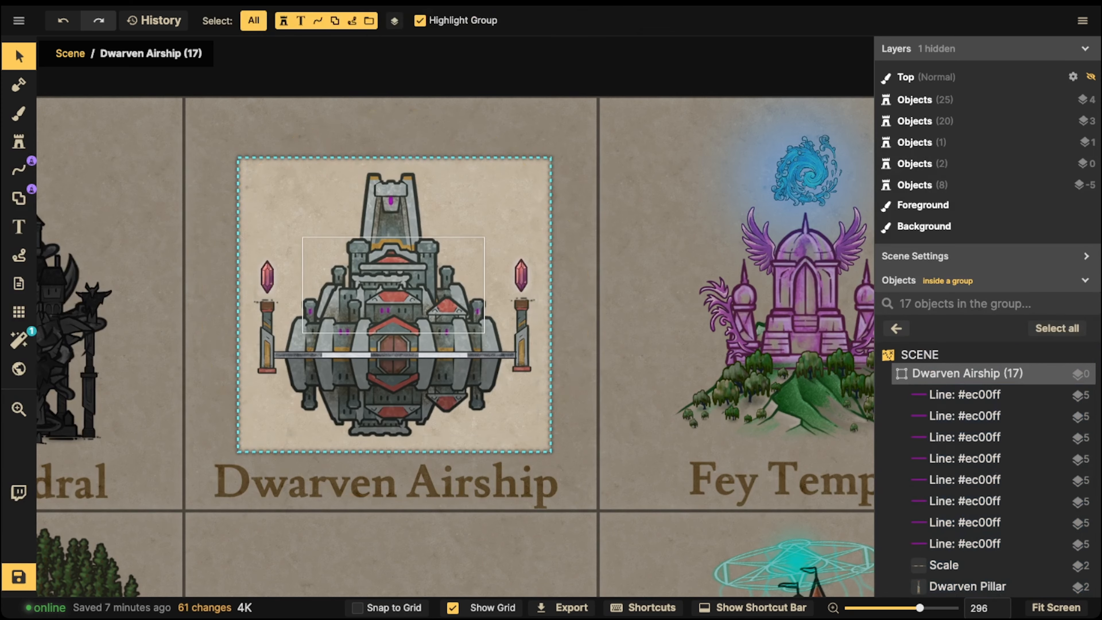
pyautogui.press('Escape')
pyautogui.press('Escape')
pyautogui.moveTo(390, 499); pyautogui.dragTo(361, 120, button='middle')
pyautogui.scroll(5, 718, 415)
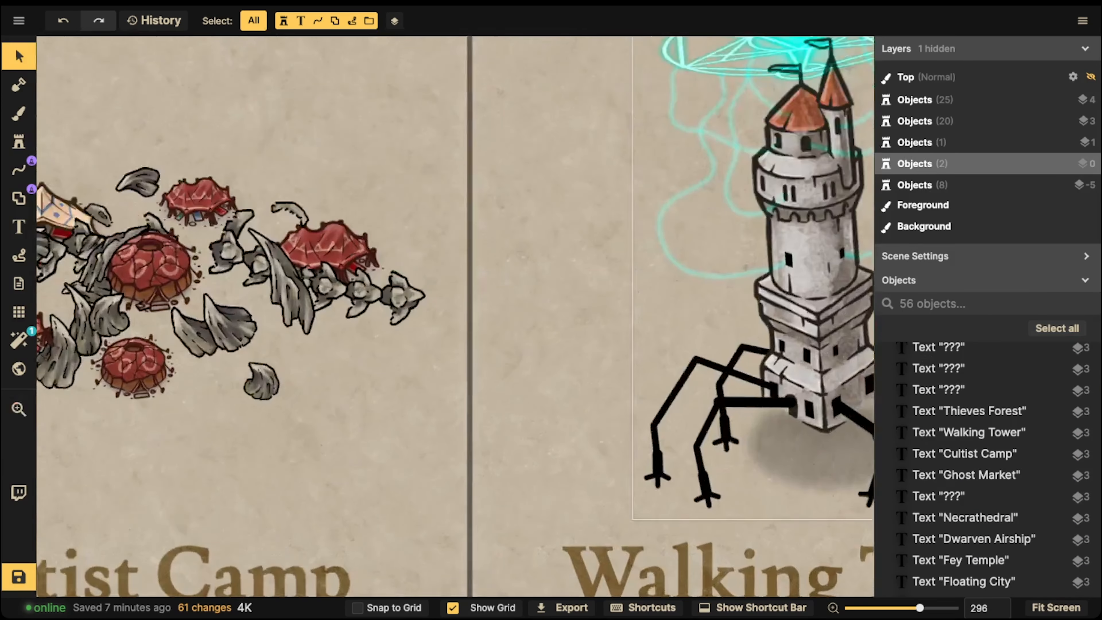
# Step: Look over the empty placeholder cells below the landmarks and return to a close view of the Ghost Market's purple-roofed houses
pyautogui.moveTo(718, 534); pyautogui.dragTo(608, 105, button='middle')
pyautogui.moveTo(608, 555); pyautogui.dragTo(635, 91, button='middle')
pyautogui.moveTo(564, 434); pyautogui.dragTo(667, 187, button='middle')
pyautogui.scroll(-10, 419, 182)
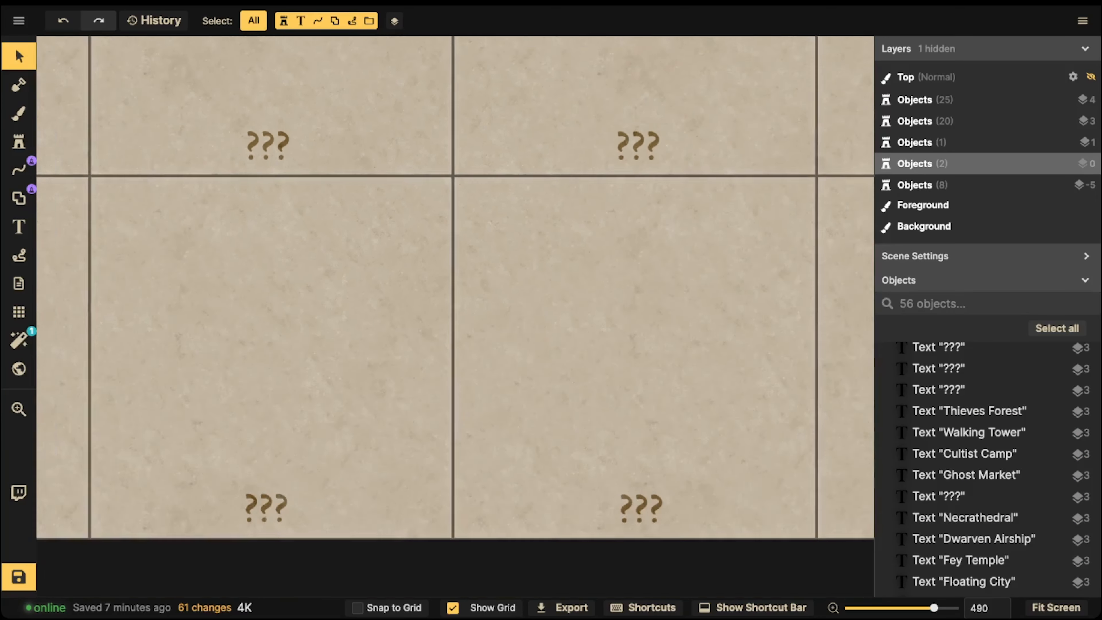
pyautogui.moveTo(419, 182); pyautogui.dragTo(508, 557, button='middle')
pyautogui.moveTo(846, 186); pyautogui.dragTo(409, 265, button='middle')
pyautogui.scroll(10, 404, 291)
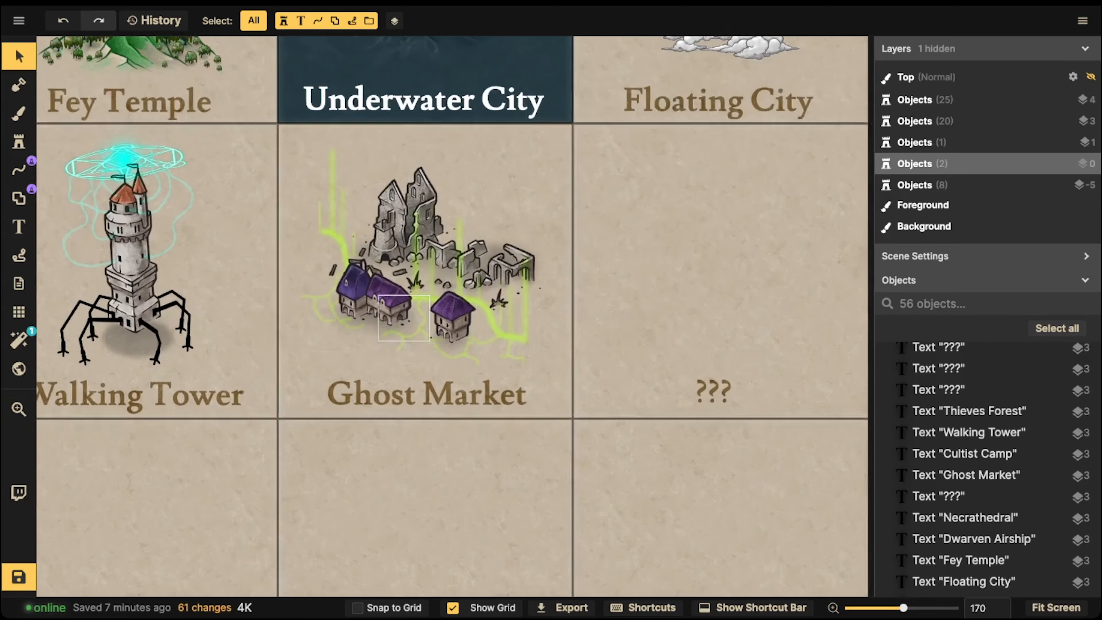
pyautogui.scroll(3, 317, 297)
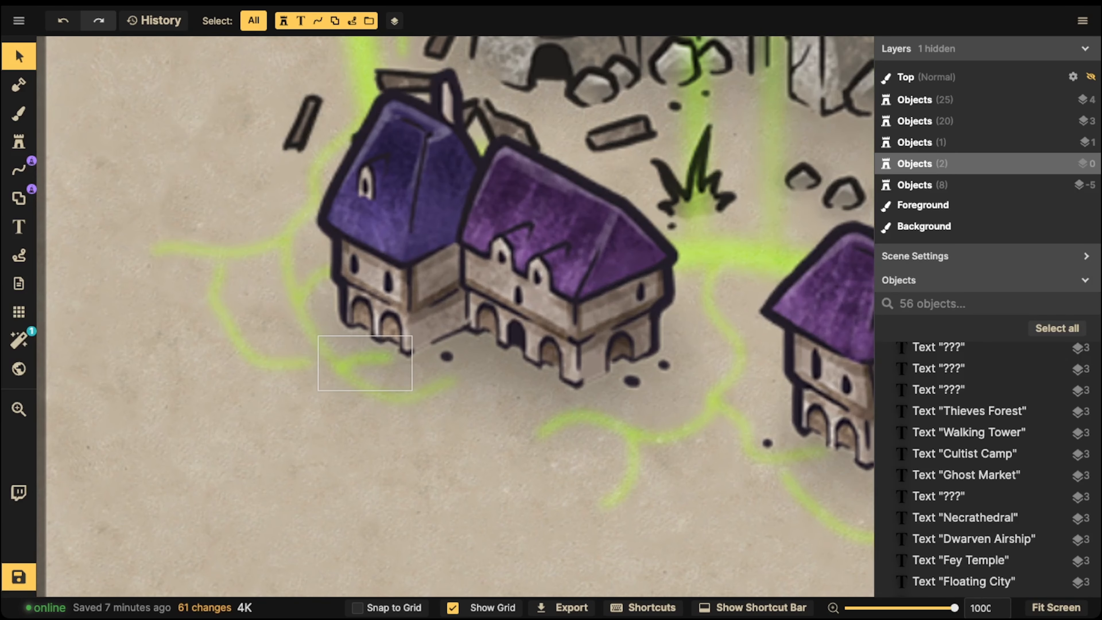
# Step: Draw a tiny vertical green line just below the left houses with the line Pen, stroke size 34 and blur off
pyautogui.hotkey('ctrl', 'v')
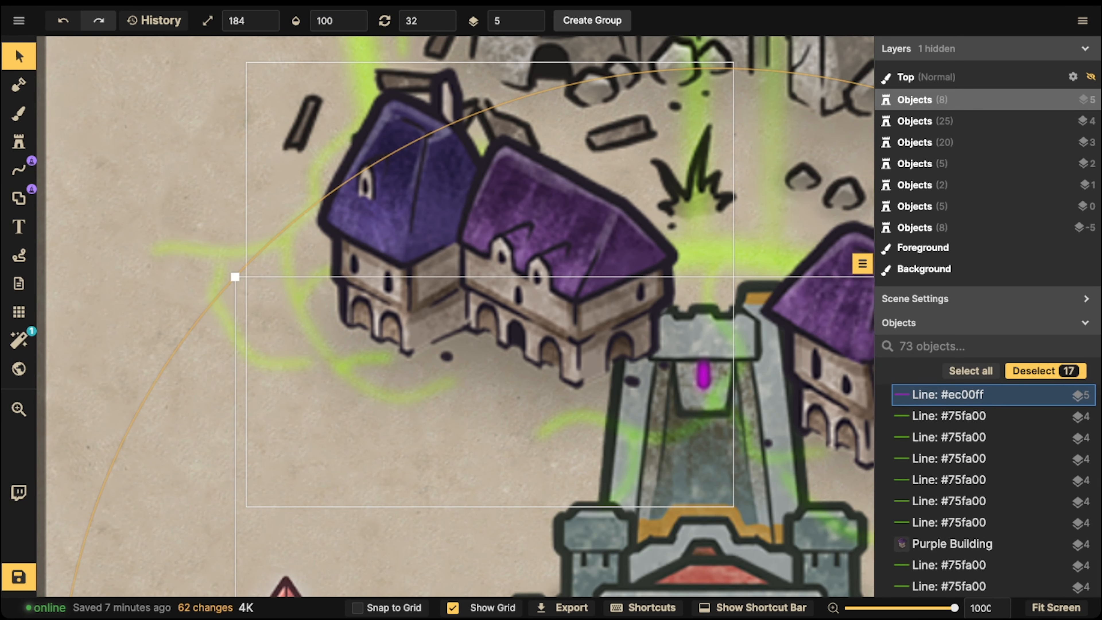
pyautogui.press('Delete')
pyautogui.click(18, 170)
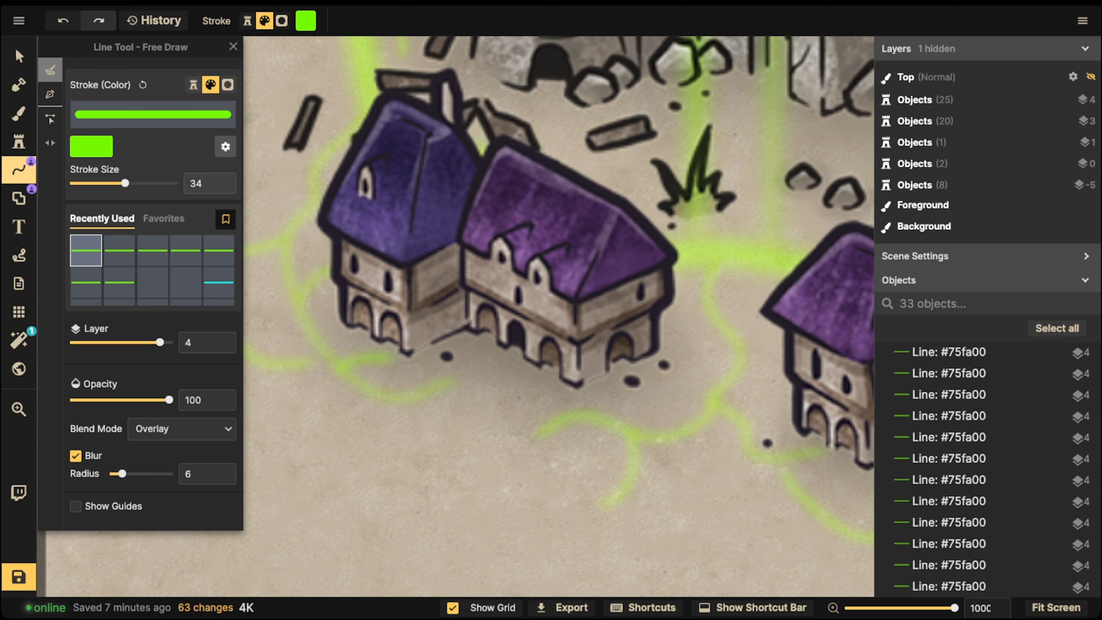
pyautogui.click(76, 455)
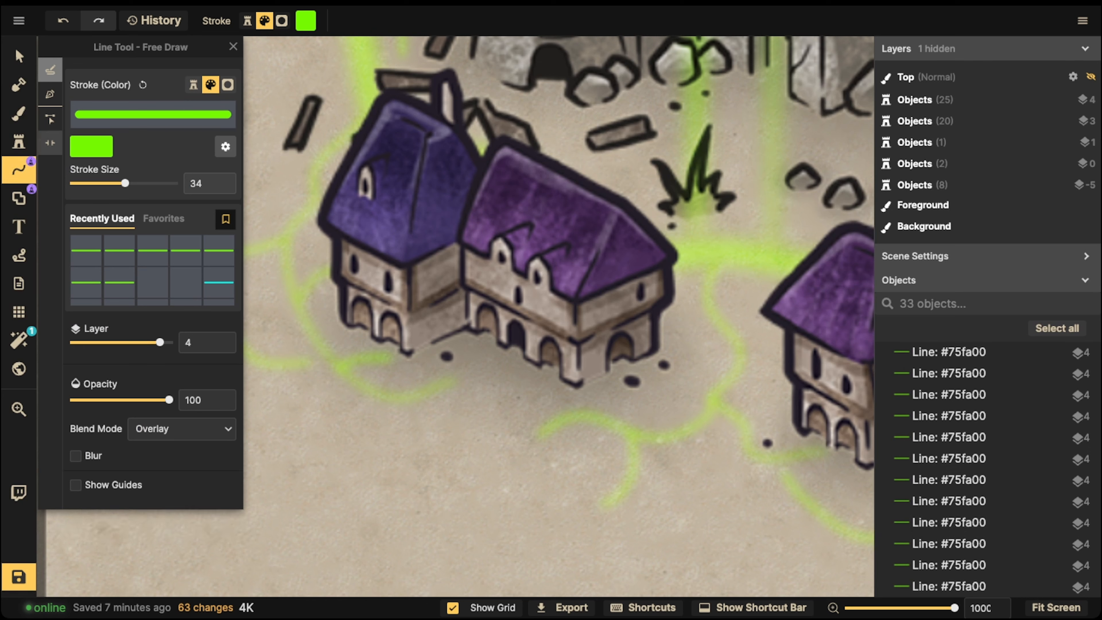
pyautogui.click(50, 94)
pyautogui.click(405, 465)
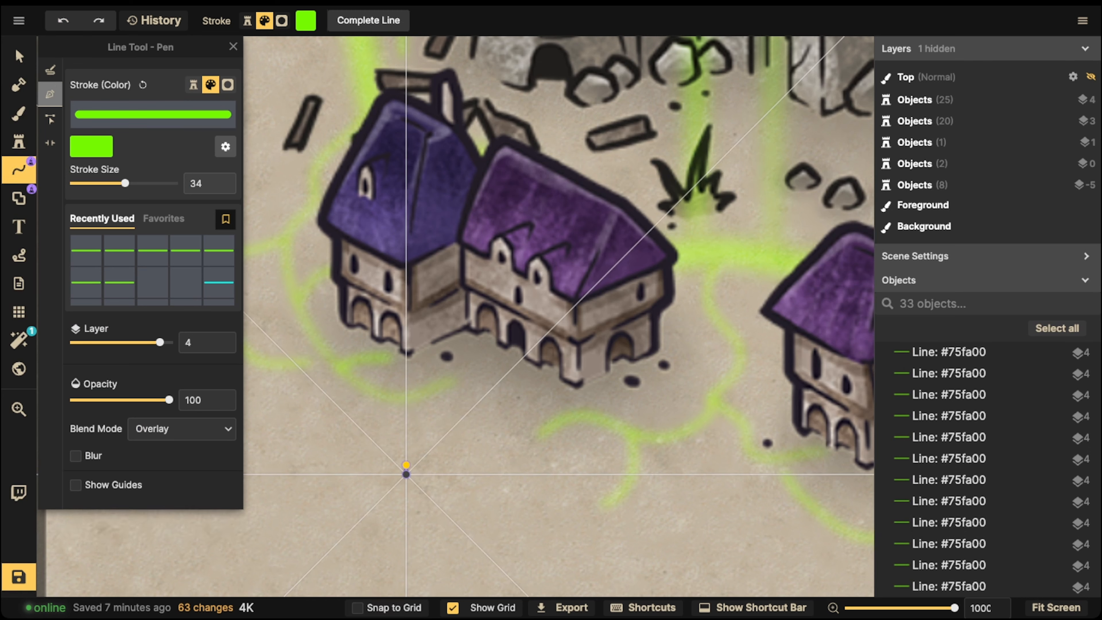
pyautogui.press('Return')
# Step: Select the tiny green line, scale it to 140 and blur it with a radius of 2
pyautogui.click(19, 56)
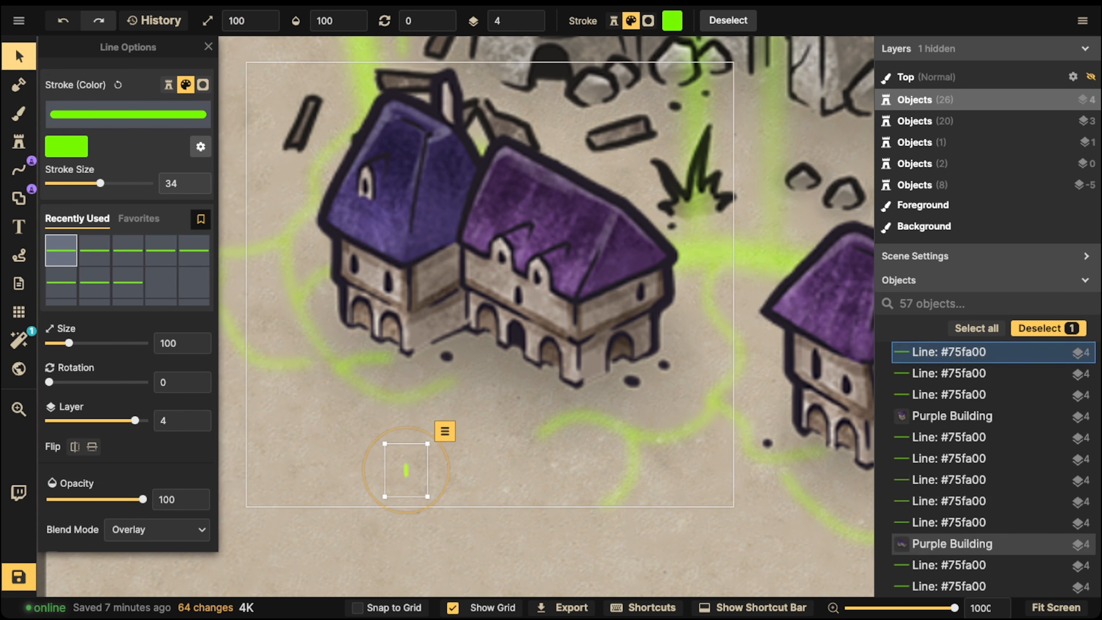
pyautogui.moveTo(427, 497); pyautogui.dragTo(432, 502)
pyautogui.press(']')
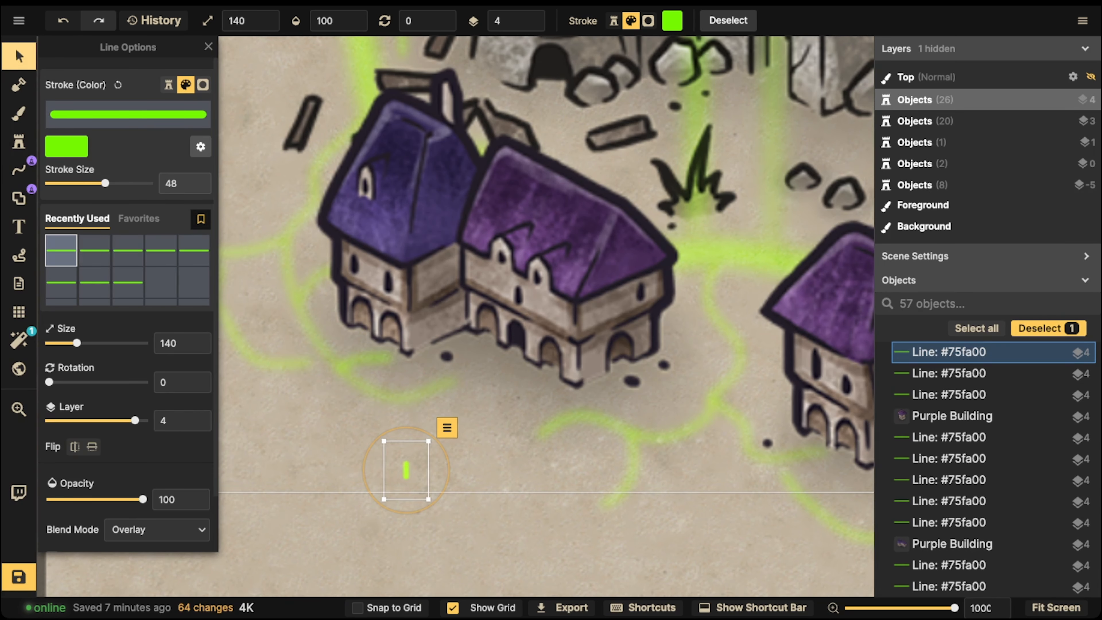
pyautogui.scroll(-2, 92, 448)
pyautogui.click(52, 494)
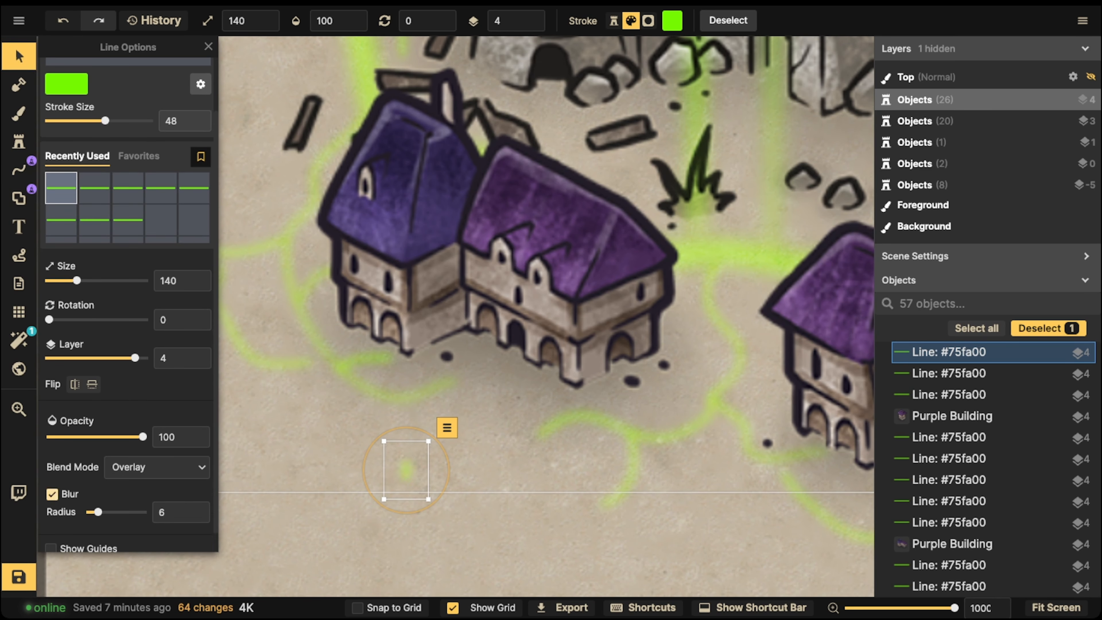
pyautogui.moveTo(98, 511); pyautogui.dragTo(92, 512)
# Step: Place the green line over the leftmost house's outer window on layer 5 with Normal blend mode and size 150
pyautogui.moveTo(406, 469); pyautogui.dragTo(354, 263)
pyautogui.click(531, 14)
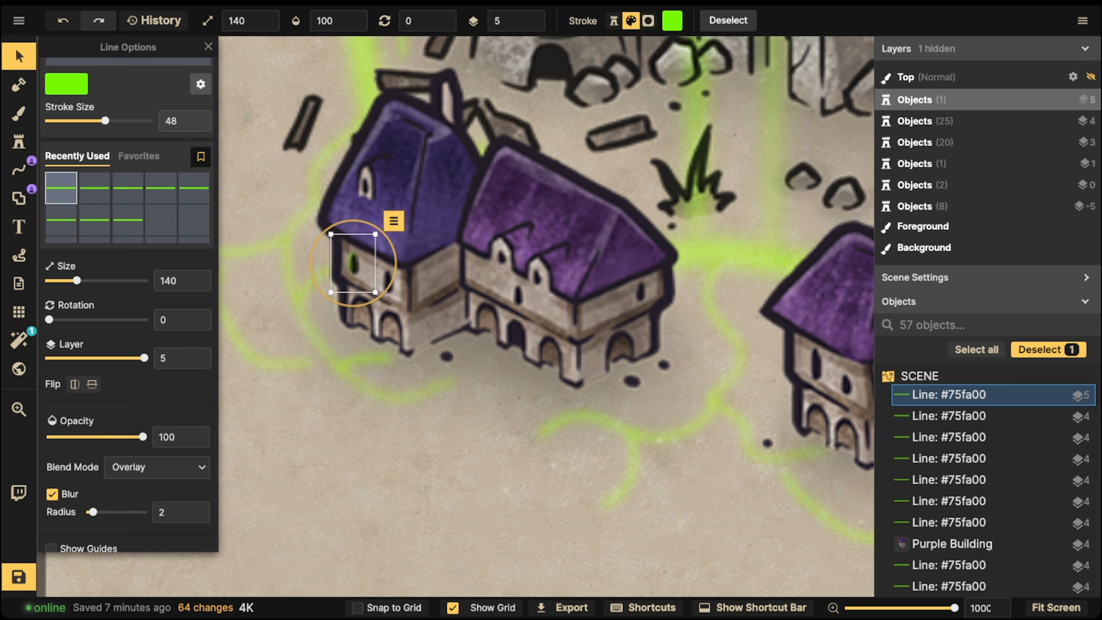
pyautogui.click(156, 467)
pyautogui.click(84, 264)
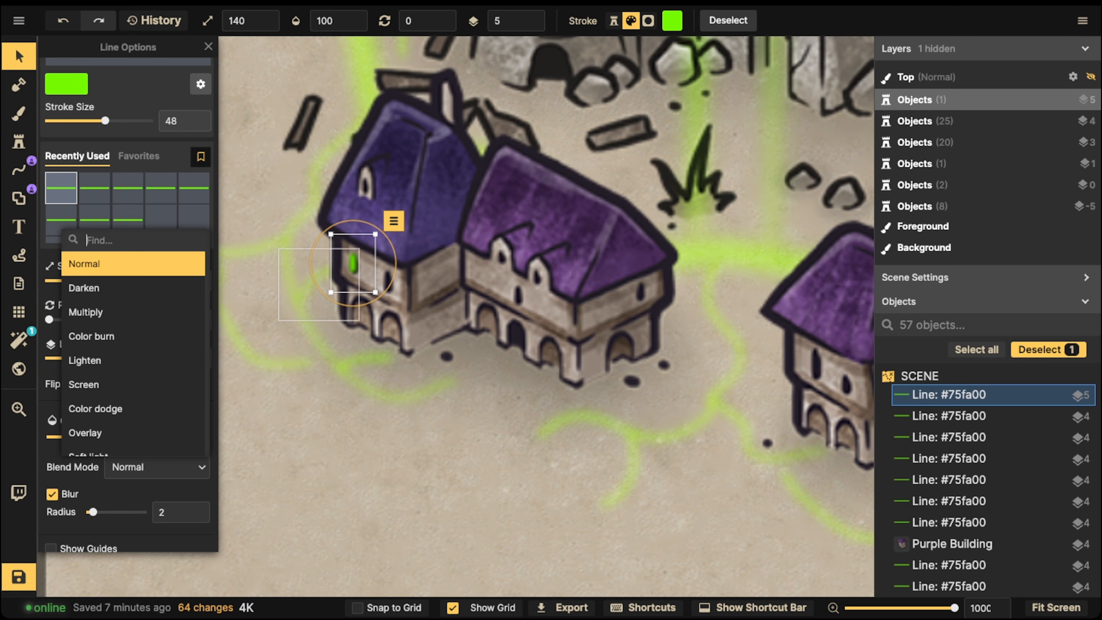
pyautogui.moveTo(353, 263); pyautogui.dragTo(354, 264)
pyautogui.press(']')
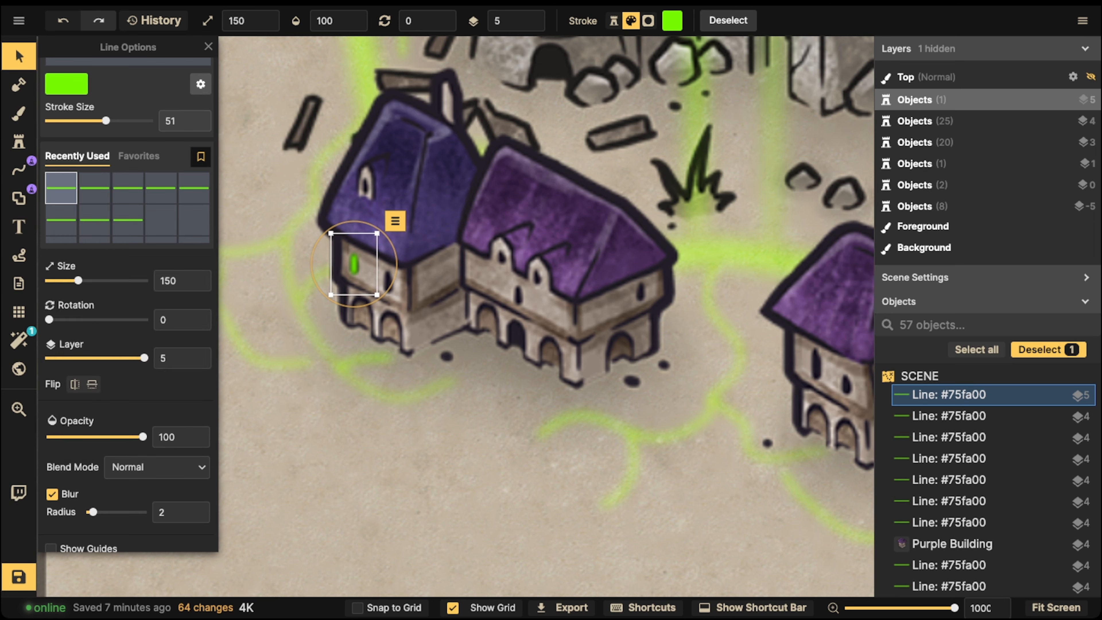
# Step: Duplicate the window glow onto the leftmost house's second window and the middle house's front wall window
pyautogui.click(354, 264)
pyautogui.hotkey('ctrl', 'v')
pyautogui.moveTo(375, 286); pyautogui.dragTo(387, 281)
pyautogui.hotkey('ctrl', 'v')
pyautogui.moveTo(526, 298); pyautogui.dragTo(519, 295)
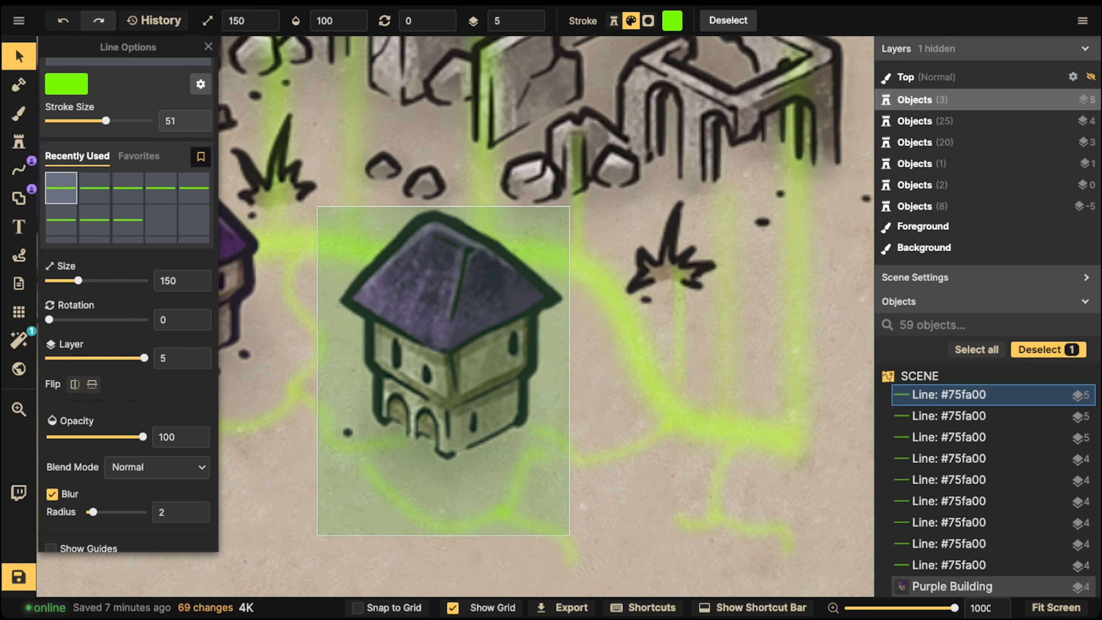
# Step: Paste enlarged copies of the green glow over the standalone house's two outer upper-floor windows
pyautogui.hotkey('ctrl', 'v')
pyautogui.press(']')
pyautogui.press(']')
pyautogui.moveTo(405, 346); pyautogui.dragTo(515, 343)
pyautogui.hotkey('ctrl', 'v')
# Step: Add a size 150 glow to the standalone house's lower side window and a smaller one to its inner upper window
pyautogui.hotkey('ctrl', 'v')
pyautogui.press('[')
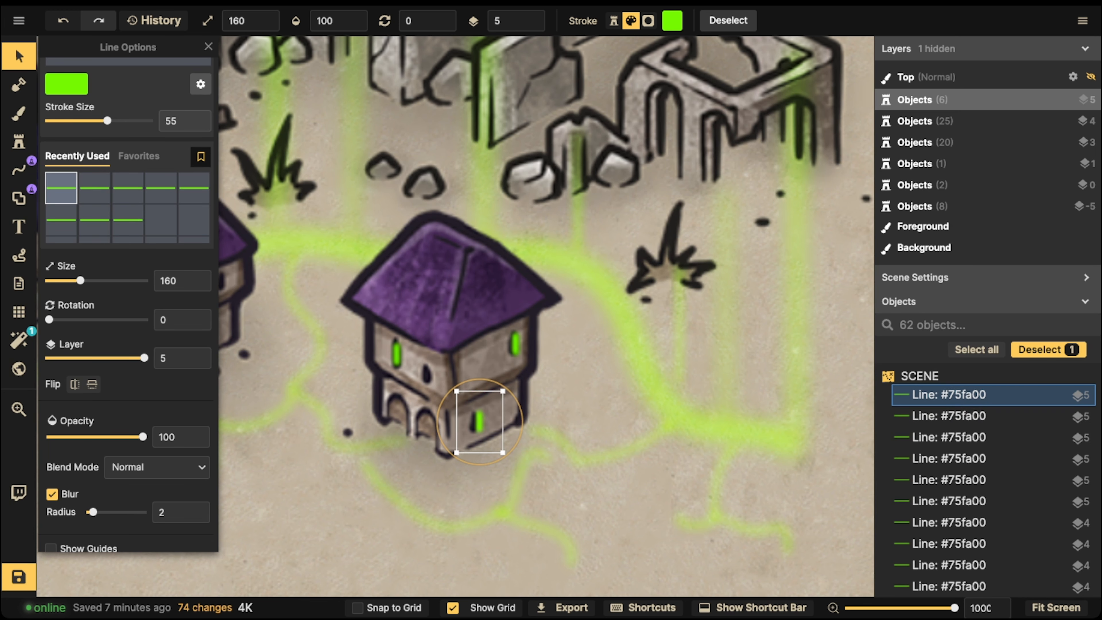
pyautogui.press('[')
pyautogui.moveTo(479, 422); pyautogui.dragTo(474, 422)
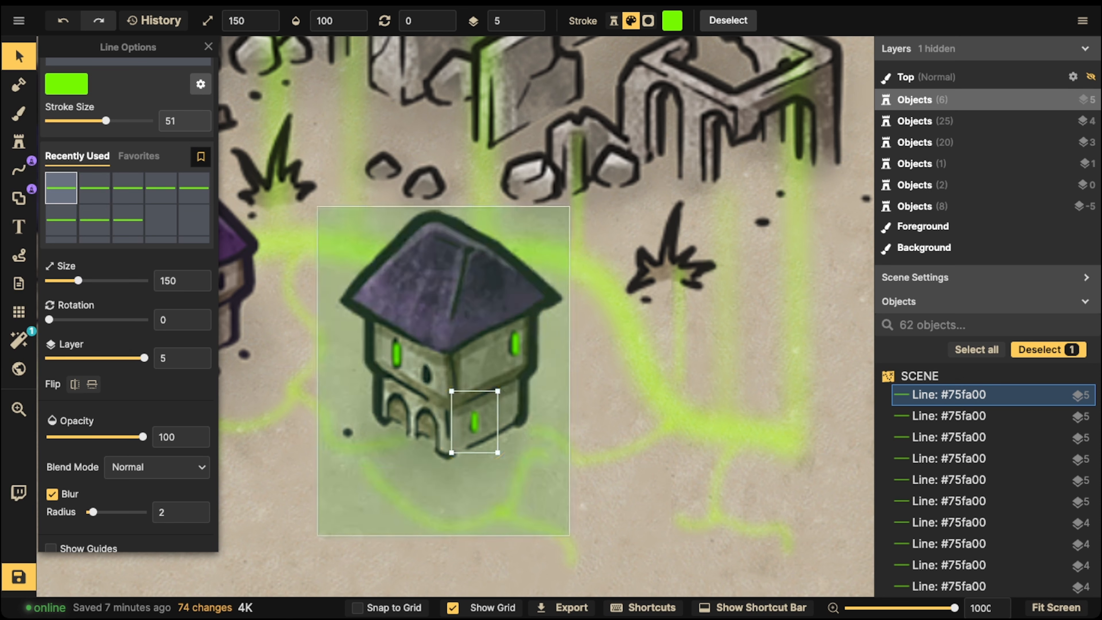
pyautogui.hotkey('ctrl', 'v')
pyautogui.press('[')
pyautogui.press('[')
pyautogui.moveTo(382, 389); pyautogui.dragTo(426, 374)
# Step: Paste size 120 green glows over the middle house's two dormer windows and its side-wall window
pyautogui.press('space')
pyautogui.moveTo(322, 347); pyautogui.dragTo(646, 364)
pyautogui.hotkey('ctrl', 'v')
pyautogui.moveTo(405, 268); pyautogui.dragTo(408, 264)
pyautogui.press('[')
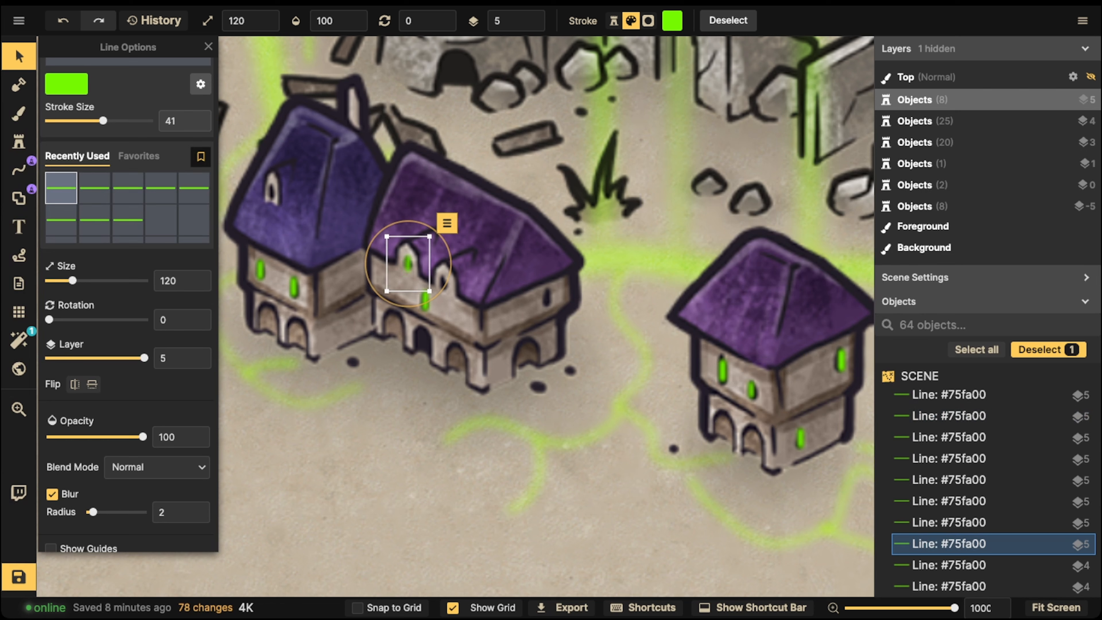
pyautogui.hotkey('ctrl', 'v')
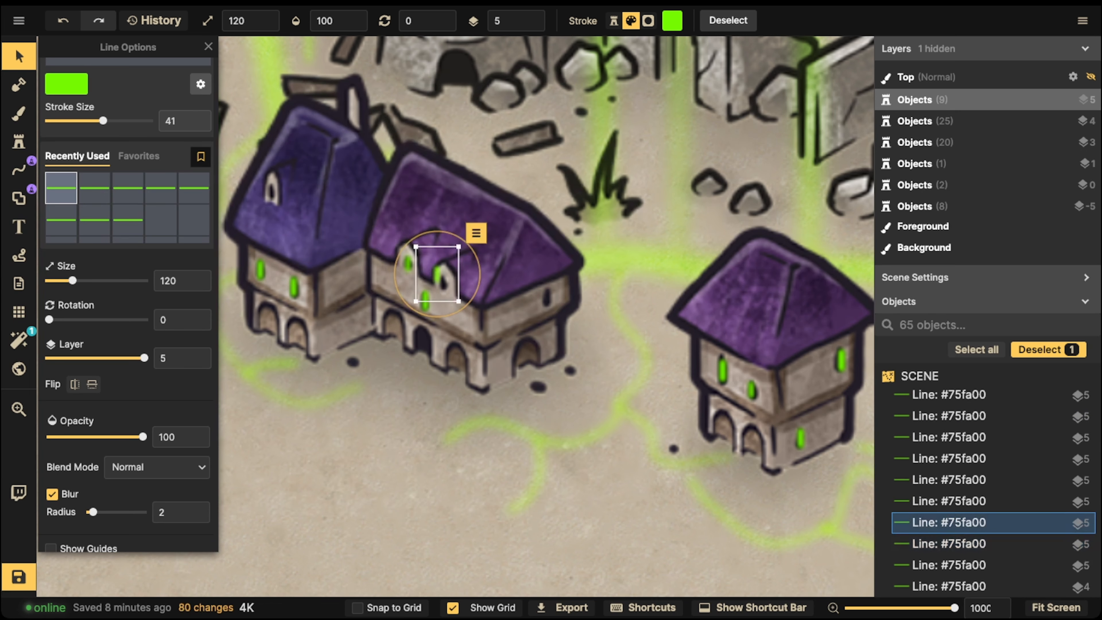
pyautogui.moveTo(438, 274); pyautogui.dragTo(443, 281)
pyautogui.hotkey('ctrl', 'v')
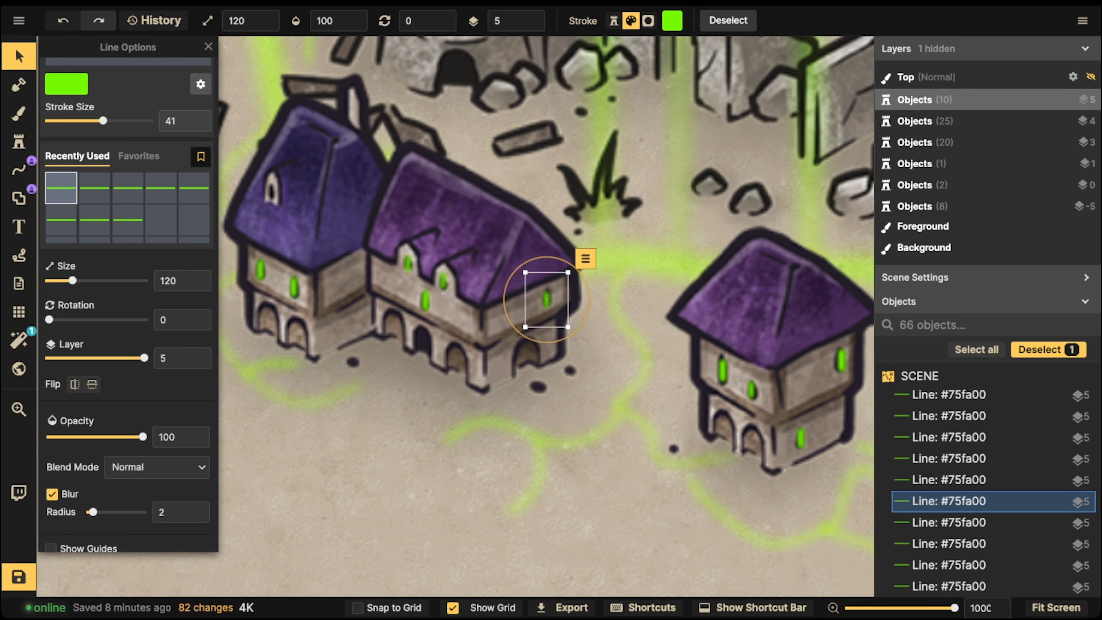
pyautogui.press('Escape')
pyautogui.scroll(-2, 333, 238)
pyautogui.scroll(-5, 343, 365)
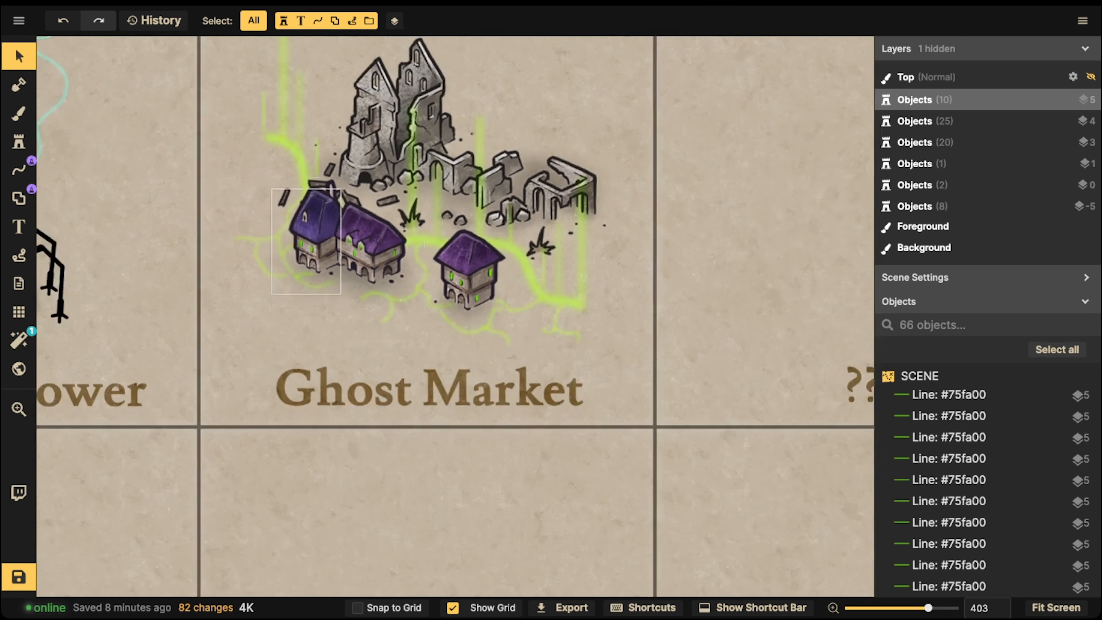
# Step: Select all the Ghost Market pieces and group them under the name "Ghost Market"
pyautogui.moveTo(232, 154); pyautogui.dragTo(610, 433)
pyautogui.moveTo(434, 282); pyautogui.dragTo(435, 267)
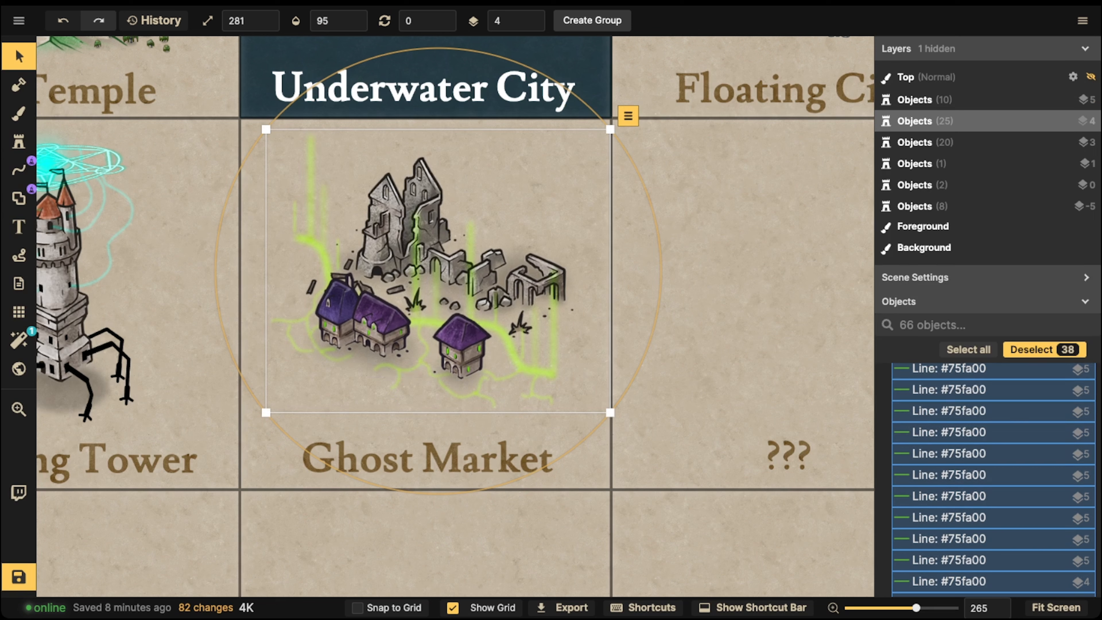
pyautogui.click(592, 20)
pyautogui.write('Ghost Market')
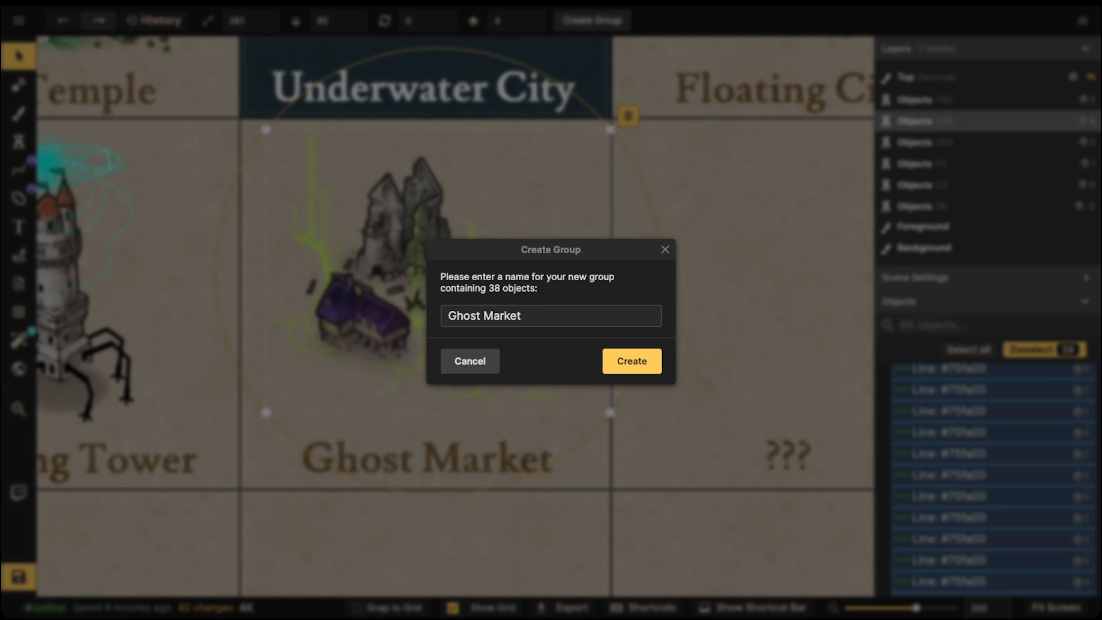
pyautogui.click(632, 361)
pyautogui.scroll(-5, 365, 241)
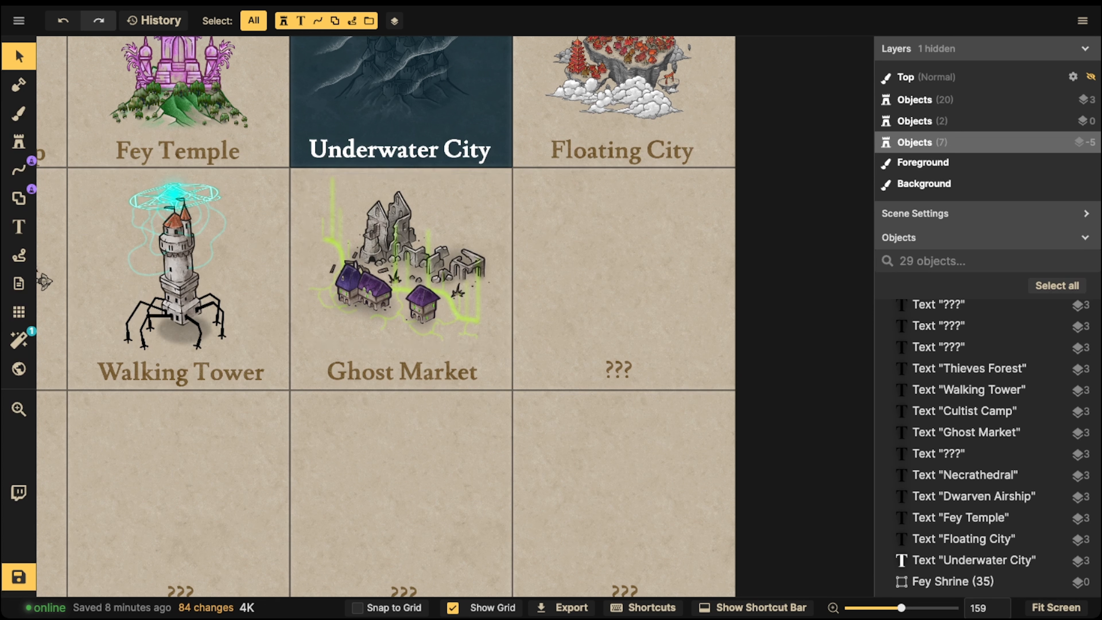
# Step: Nudge the Ghost Market group slightly within its cell and save the map
pyautogui.click(408, 259)
pyautogui.moveTo(409, 259); pyautogui.dragTo(410, 263)
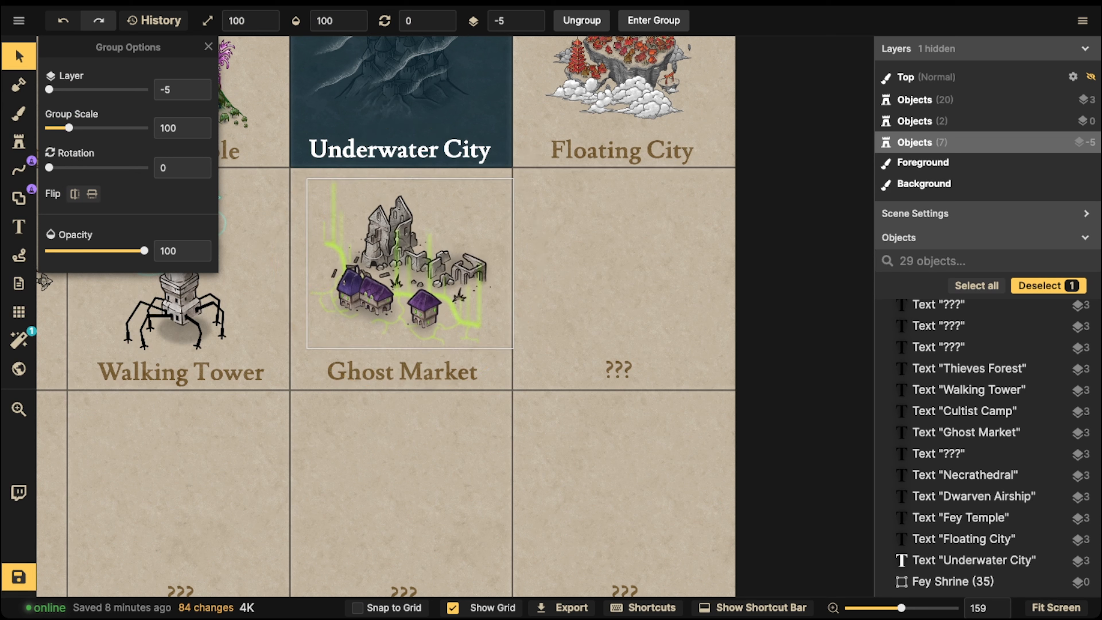
pyautogui.click(19, 577)
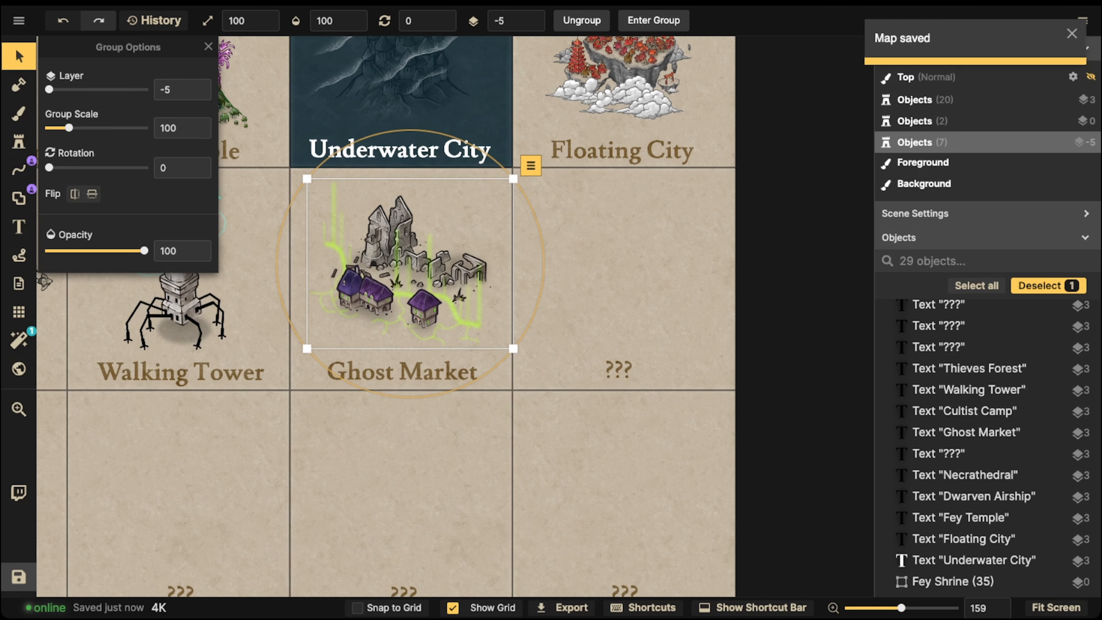
pyautogui.click(100, 434)
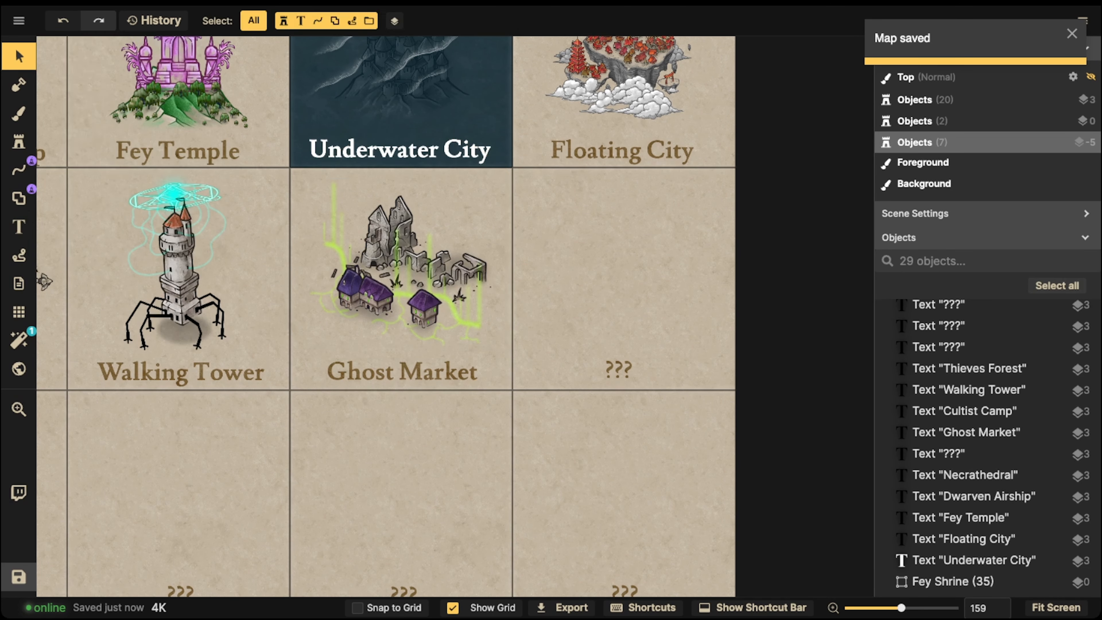
pyautogui.scroll(-5, 213, 174)
pyautogui.moveTo(212, 174); pyautogui.dragTo(424, 227)
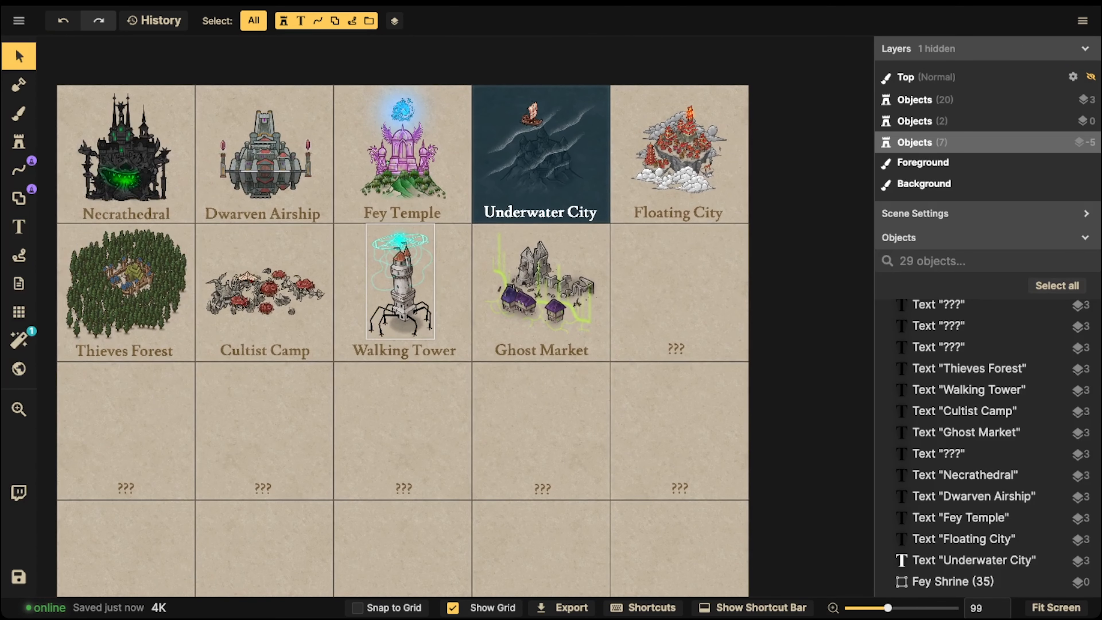